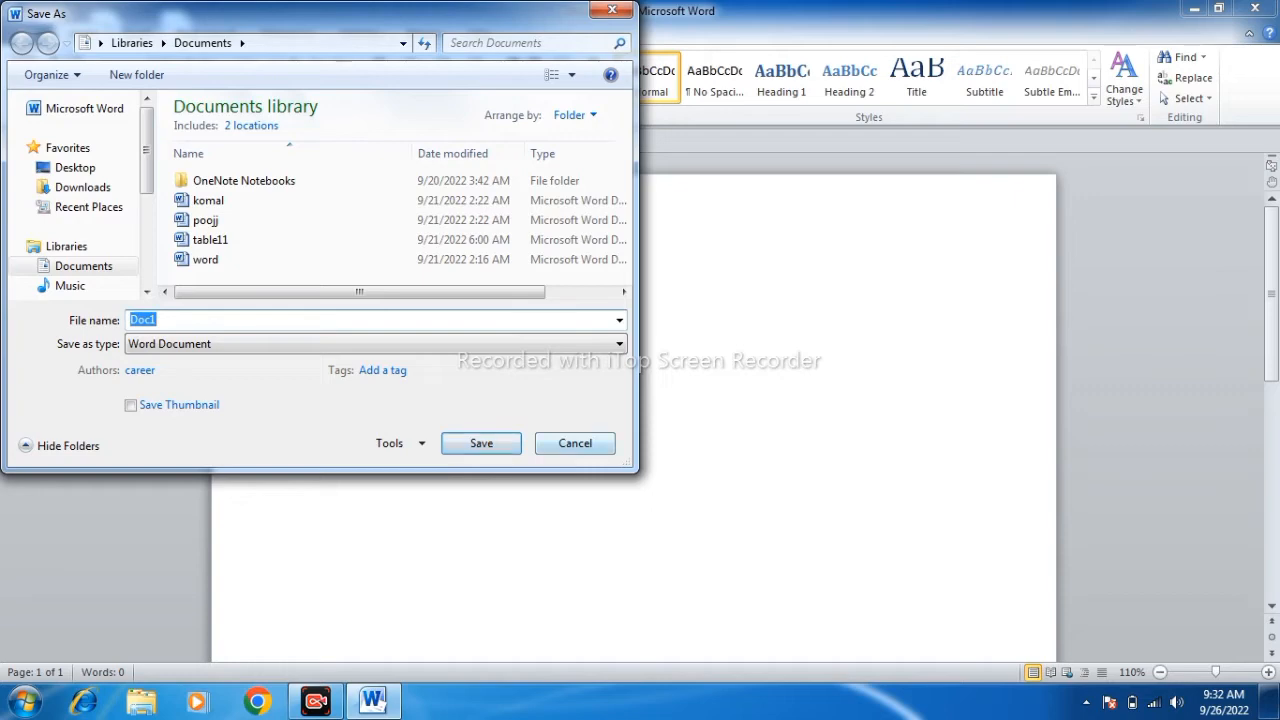
pyautogui.click(575, 443)
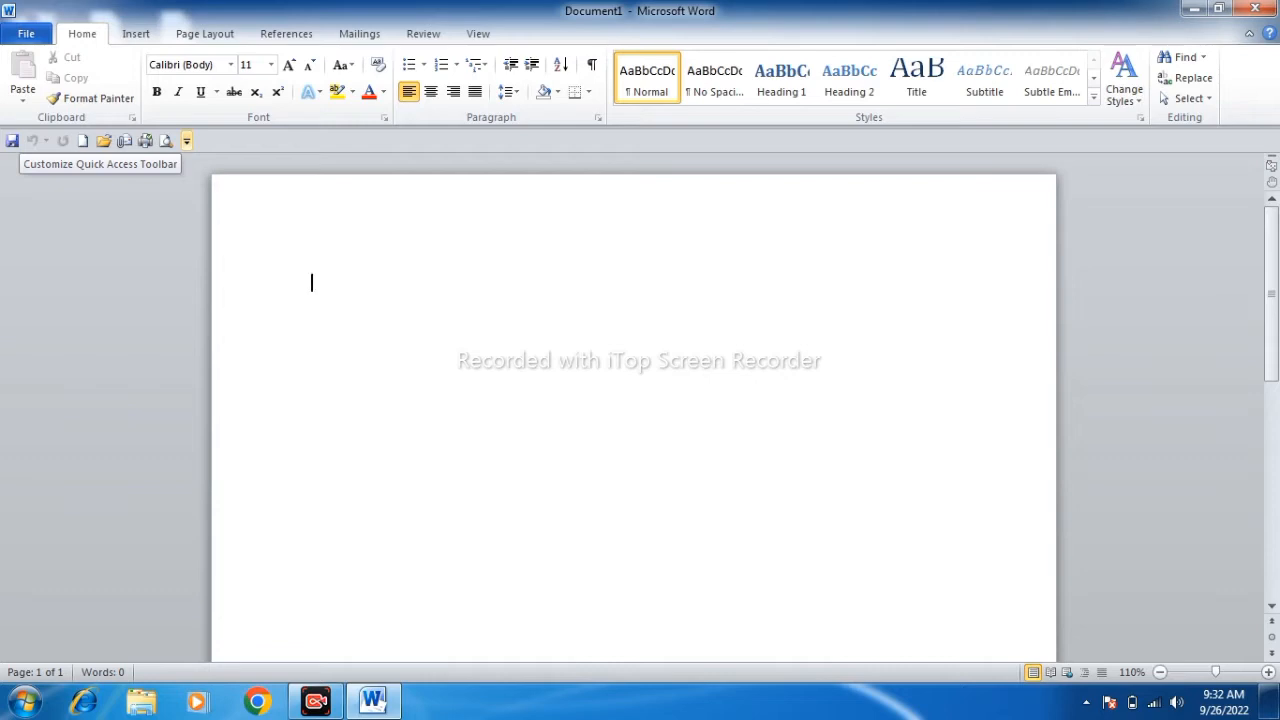
pyautogui.click(186, 141)
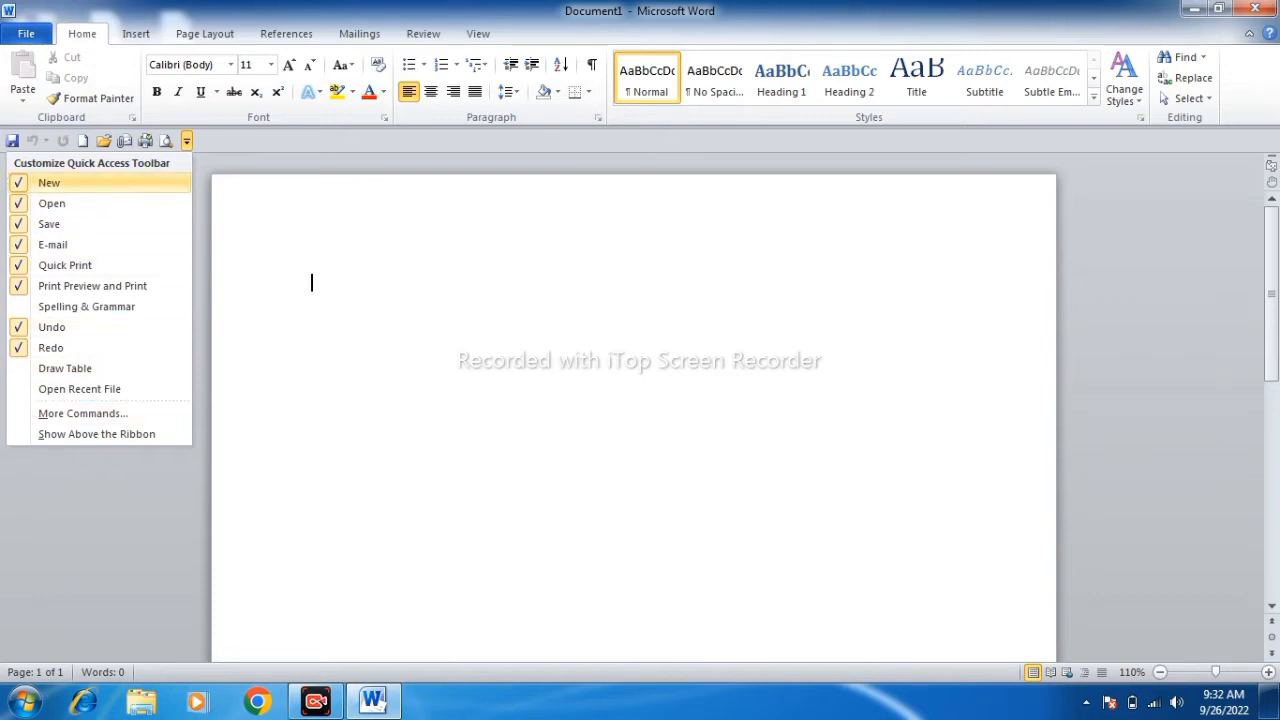
pyautogui.click(83, 413)
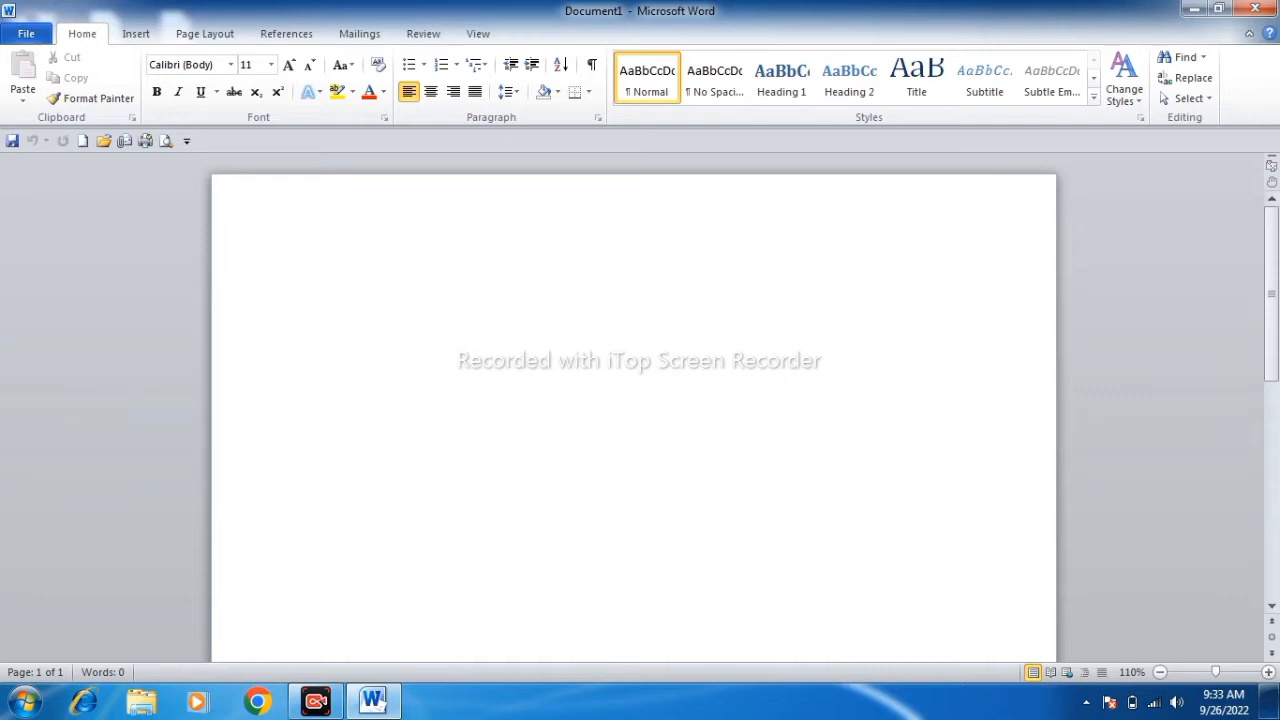
# - Generate two paragraphs of sample text in the blank document with the formula =rand(2)
pyautogui.write('=rand(2')
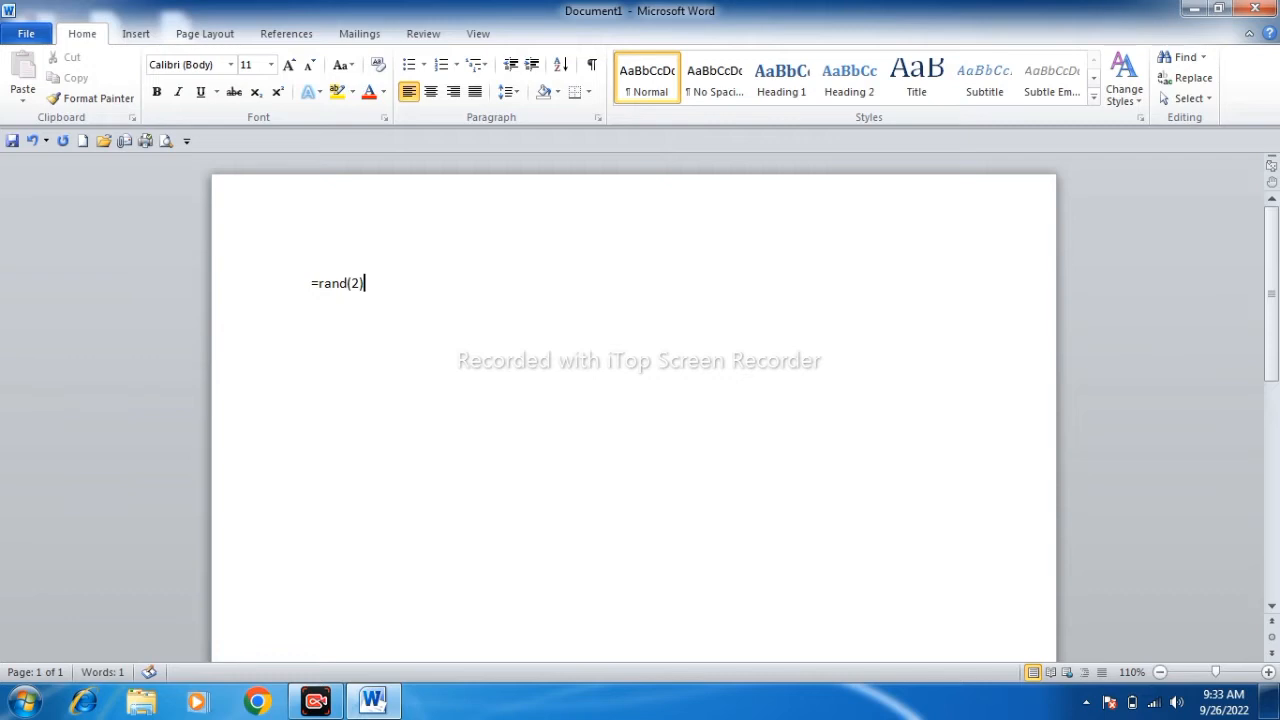
pyautogui.write(')')
pyautogui.press('Return')
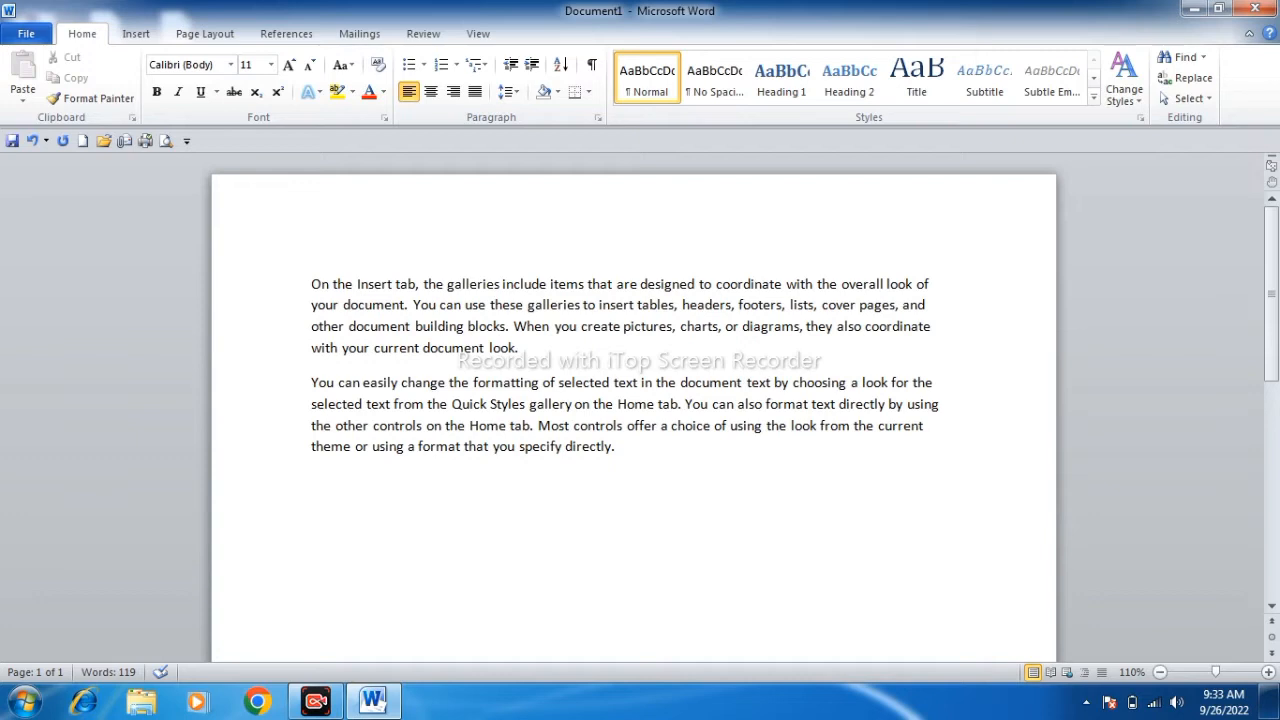
# - Select both sample paragraphs and undo the text generation
pyautogui.hotkey('shift', 'Up')
pyautogui.hotkey('shift', 'Up')
pyautogui.hotkey('shift', 'Up')
pyautogui.hotkey('shift', 'Up')
pyautogui.hotkey('shift', 'Up')
pyautogui.hotkey('shift', 'Up')
pyautogui.hotkey('shift', 'Up')
pyautogui.hotkey('shift', 'Up')
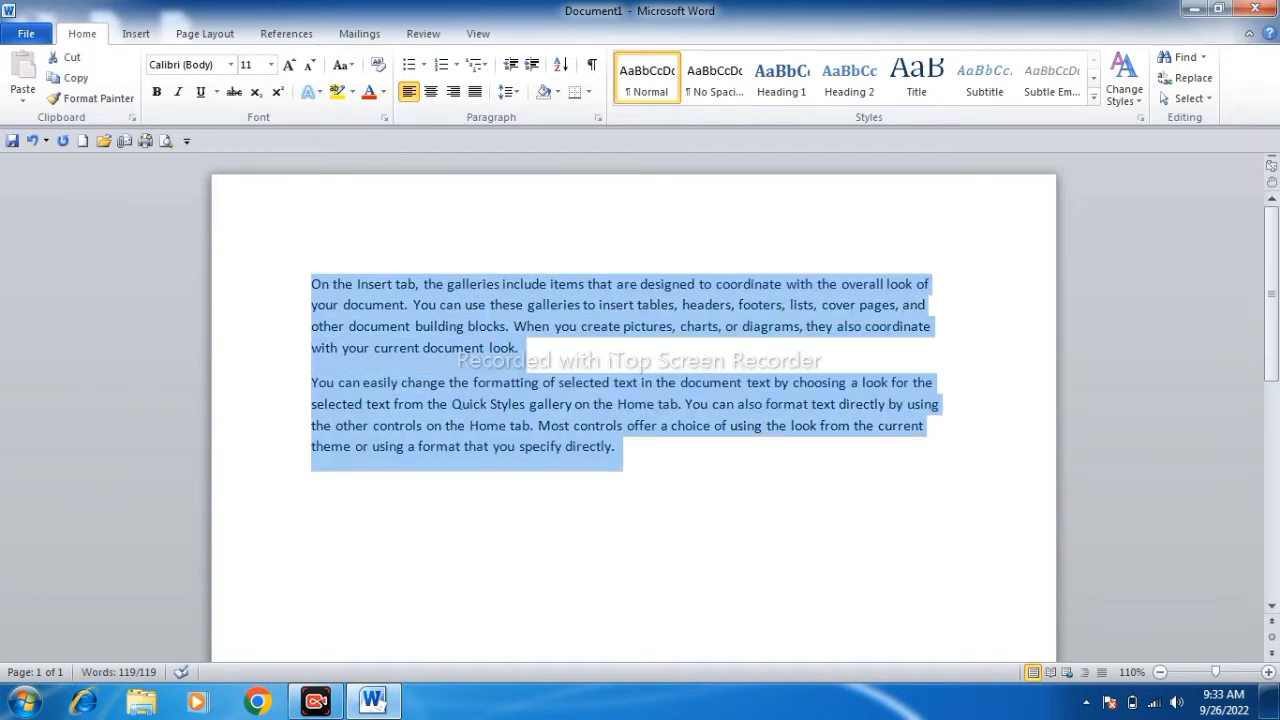
pyautogui.hotkey('ctrl', 'z')
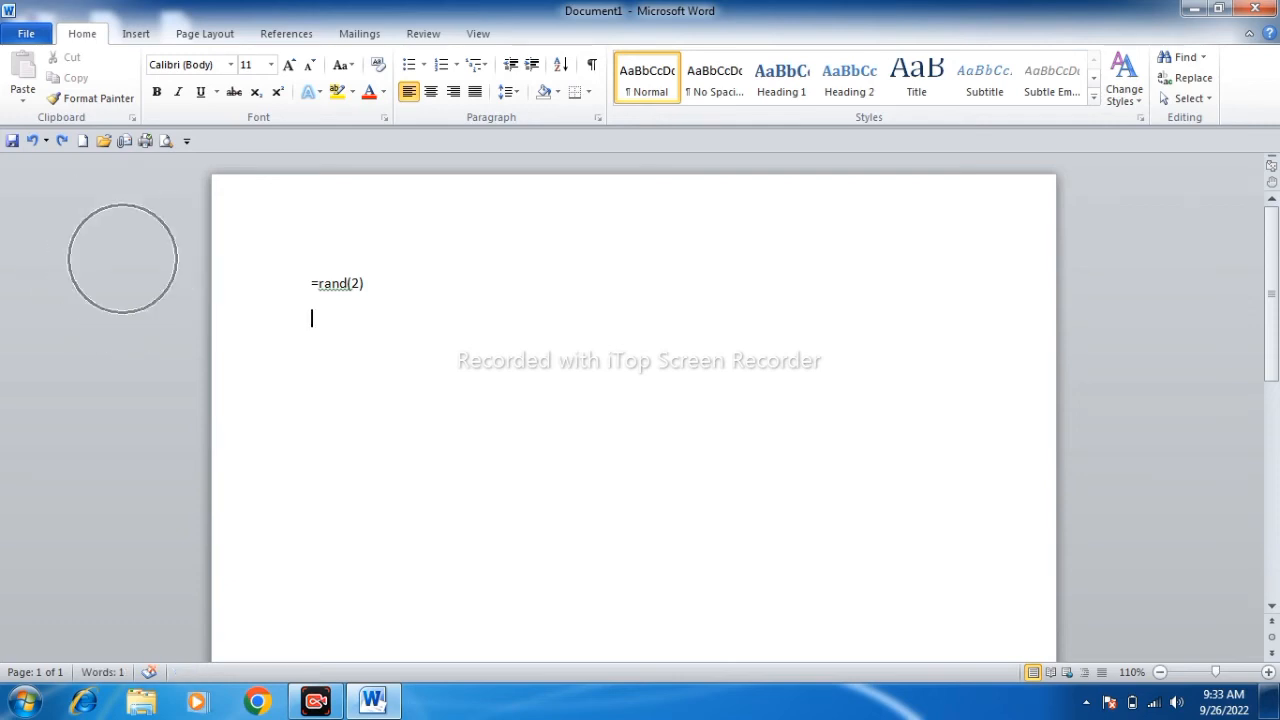
# - Change the formula to =rand(4) and generate four paragraphs of sample text
pyautogui.press('BackSpace')
pyautogui.press('BackSpace')
pyautogui.press('BackSpace')
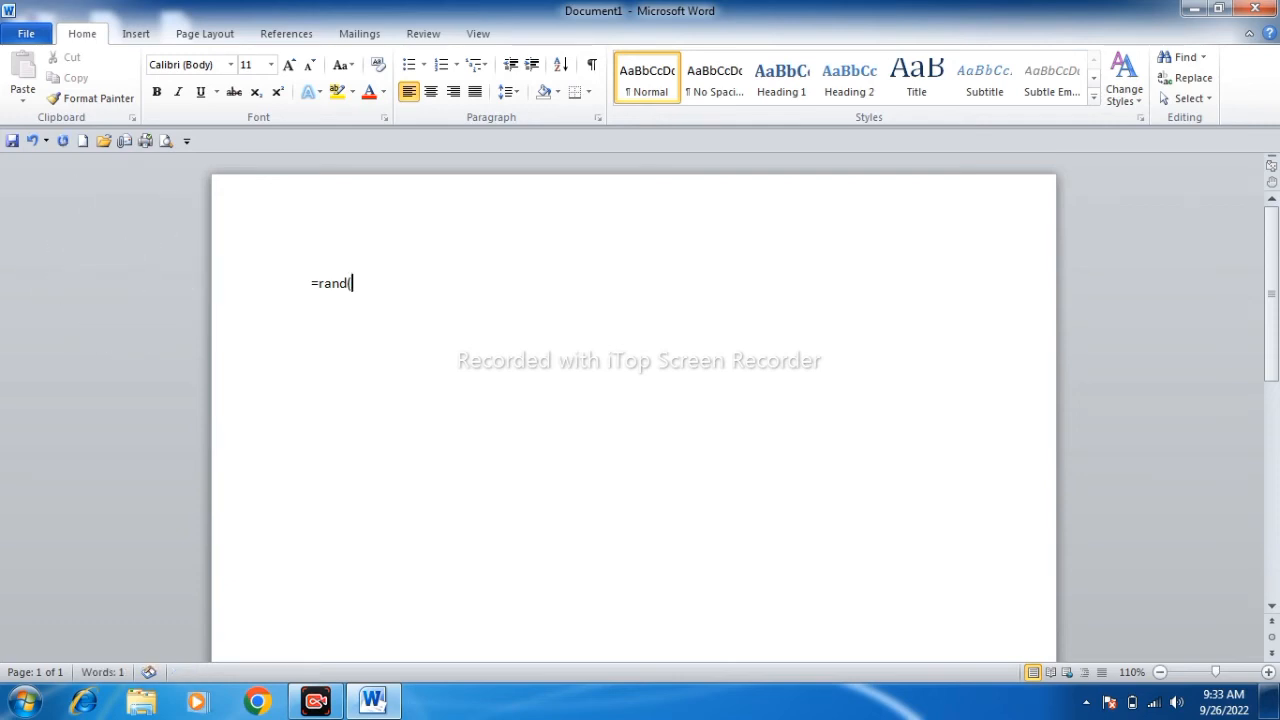
pyautogui.write('4)')
pyautogui.press('Return')
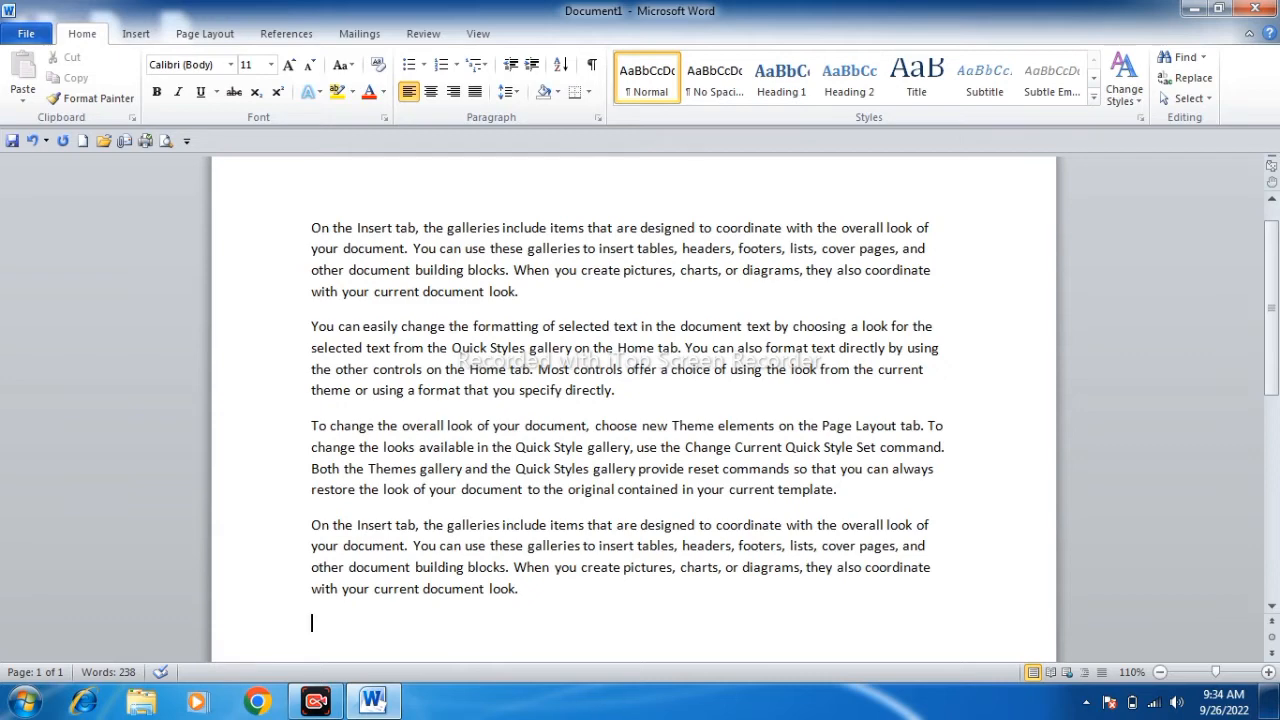
# - Select all the text and save the document as "career meerut" on the Desktop in Word Document format
pyautogui.hotkey('ctrl', 'a')
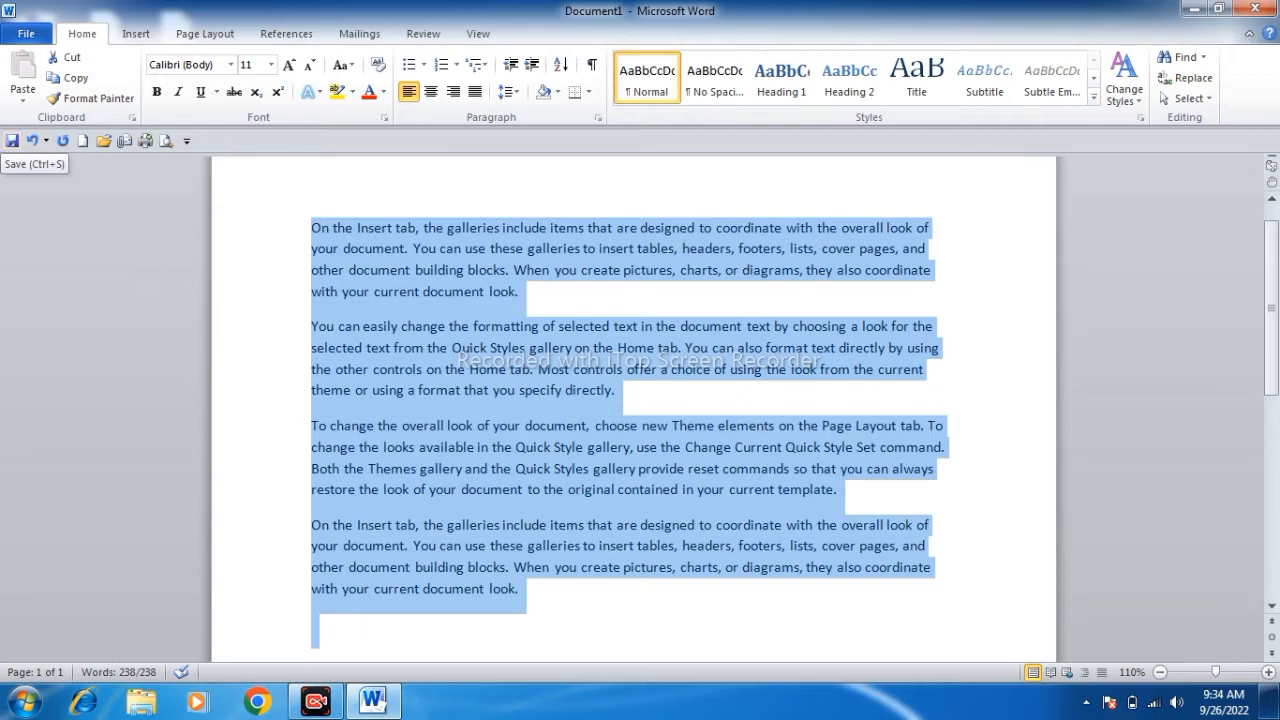
pyautogui.click(12, 141)
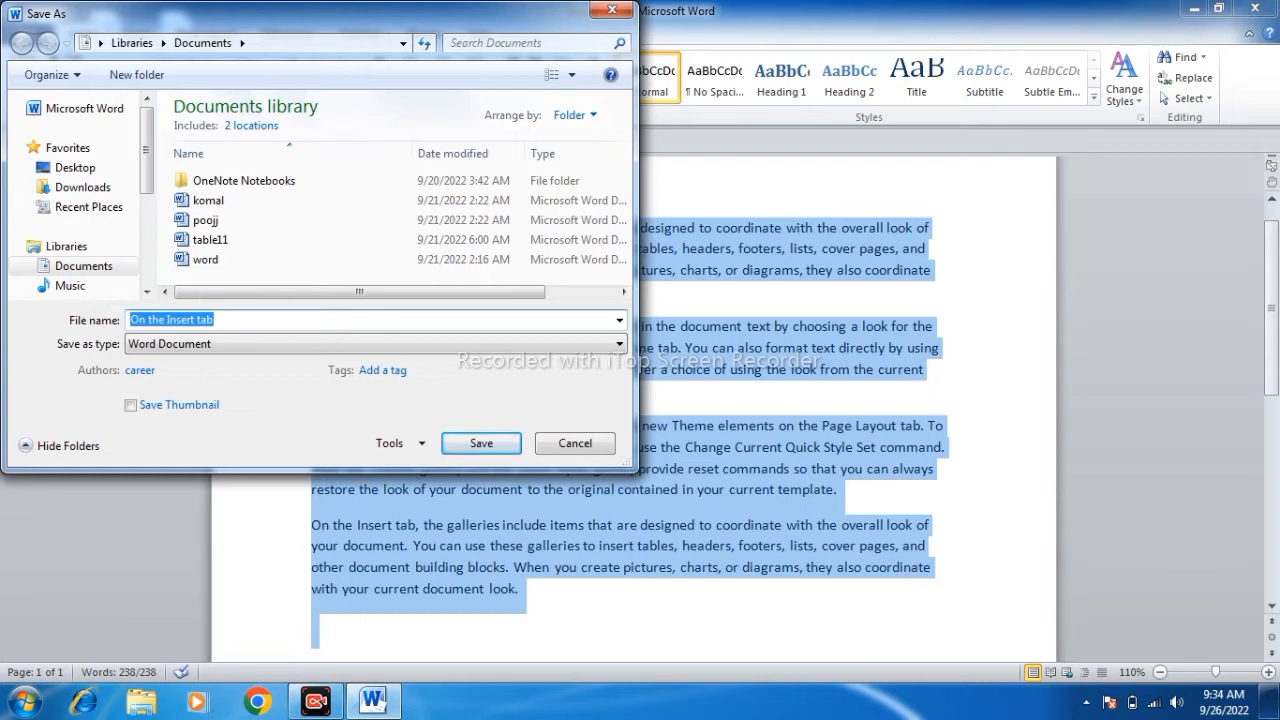
pyautogui.write('ca')
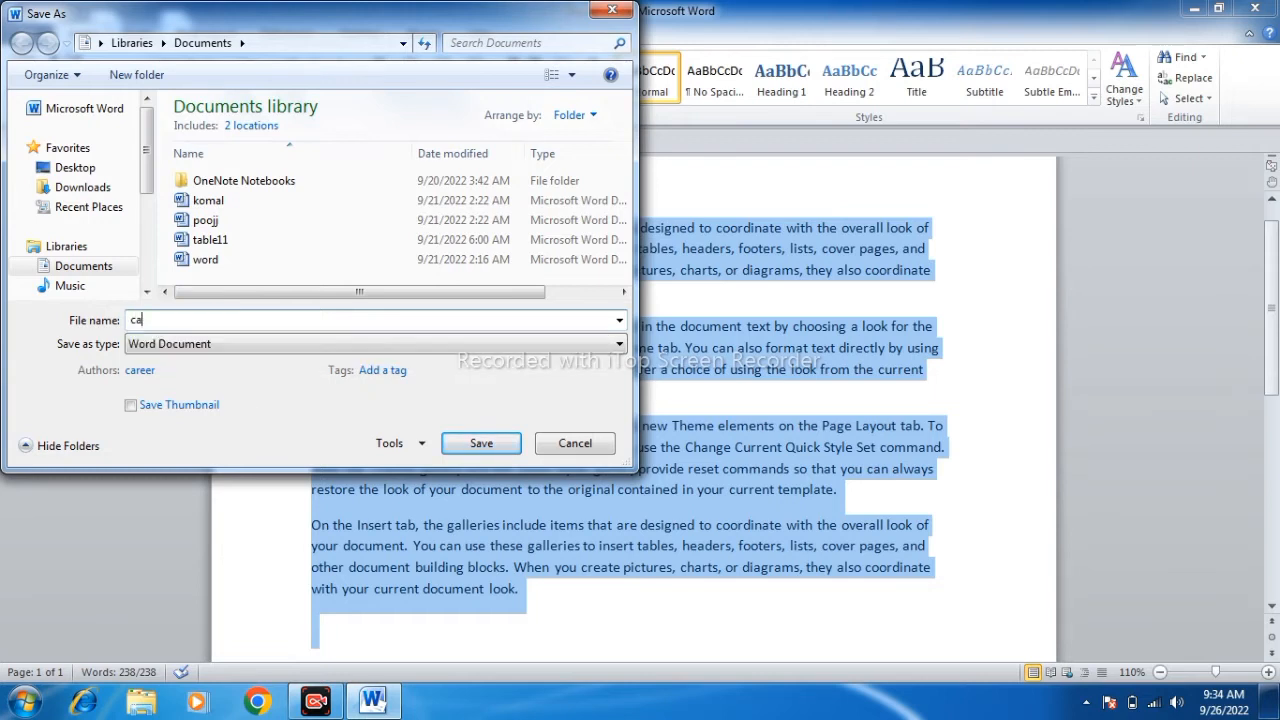
pyautogui.write('reer meerut')
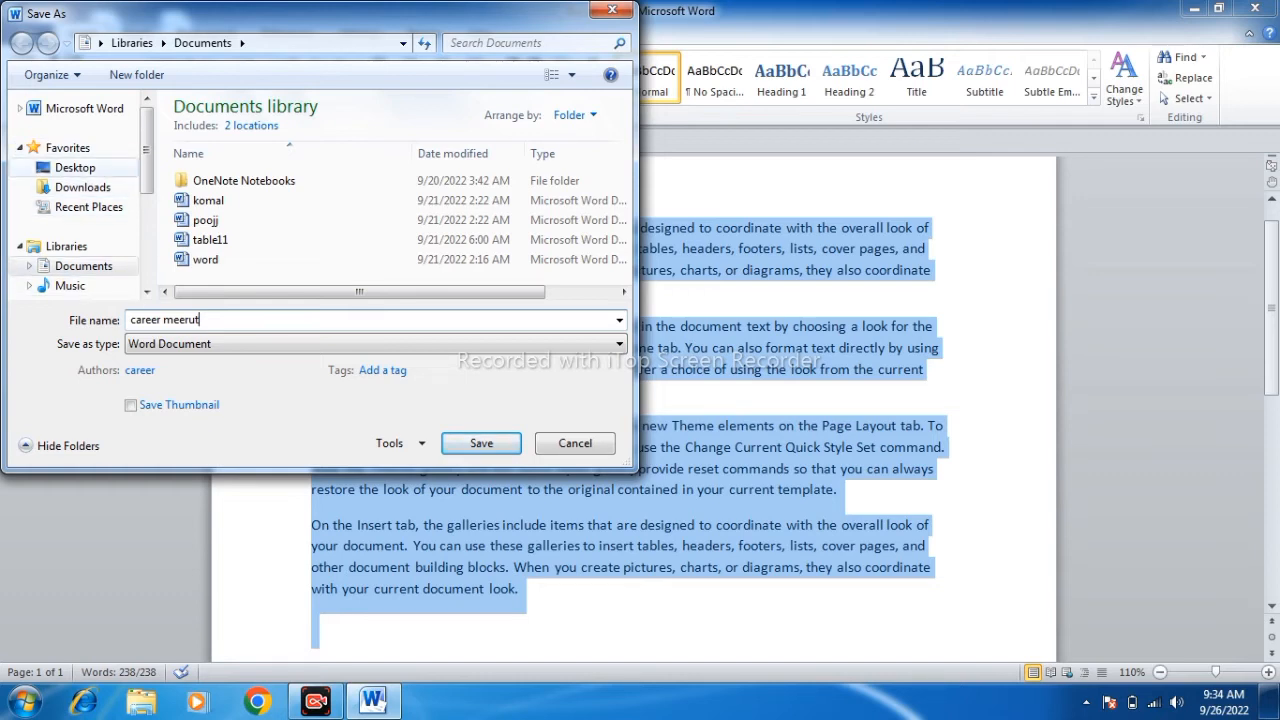
pyautogui.click(75, 167)
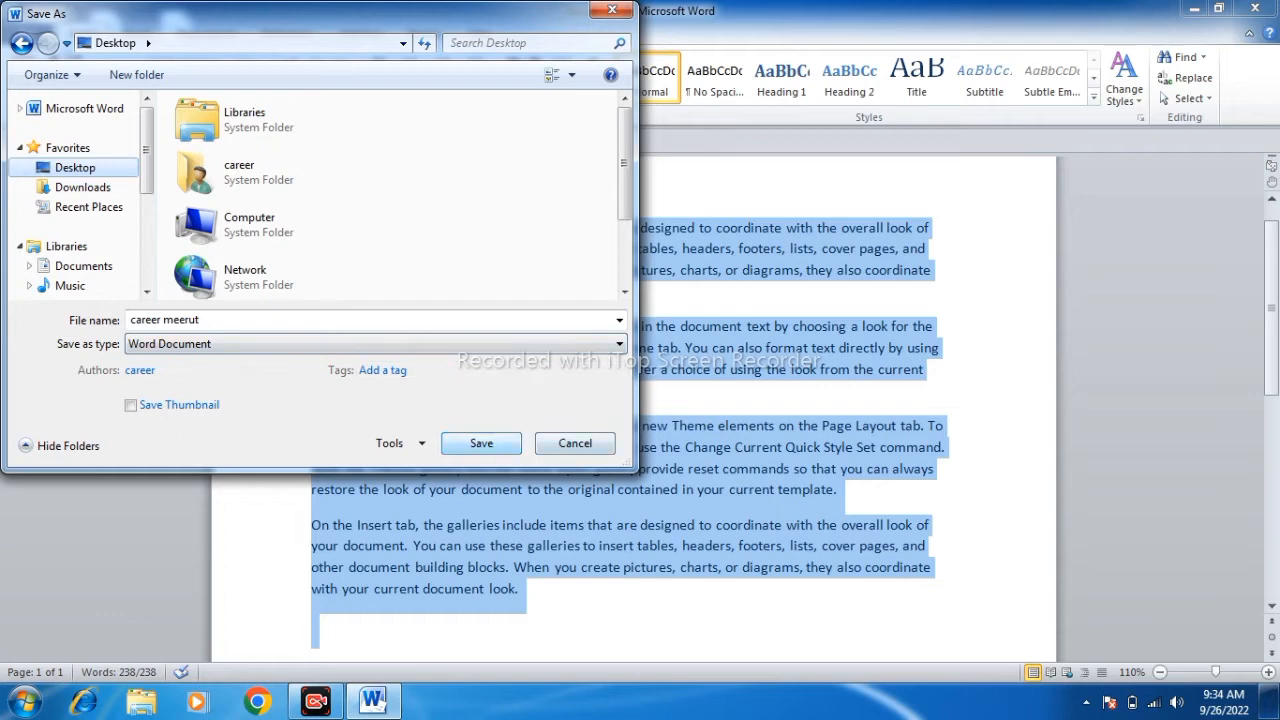
pyautogui.click(481, 443)
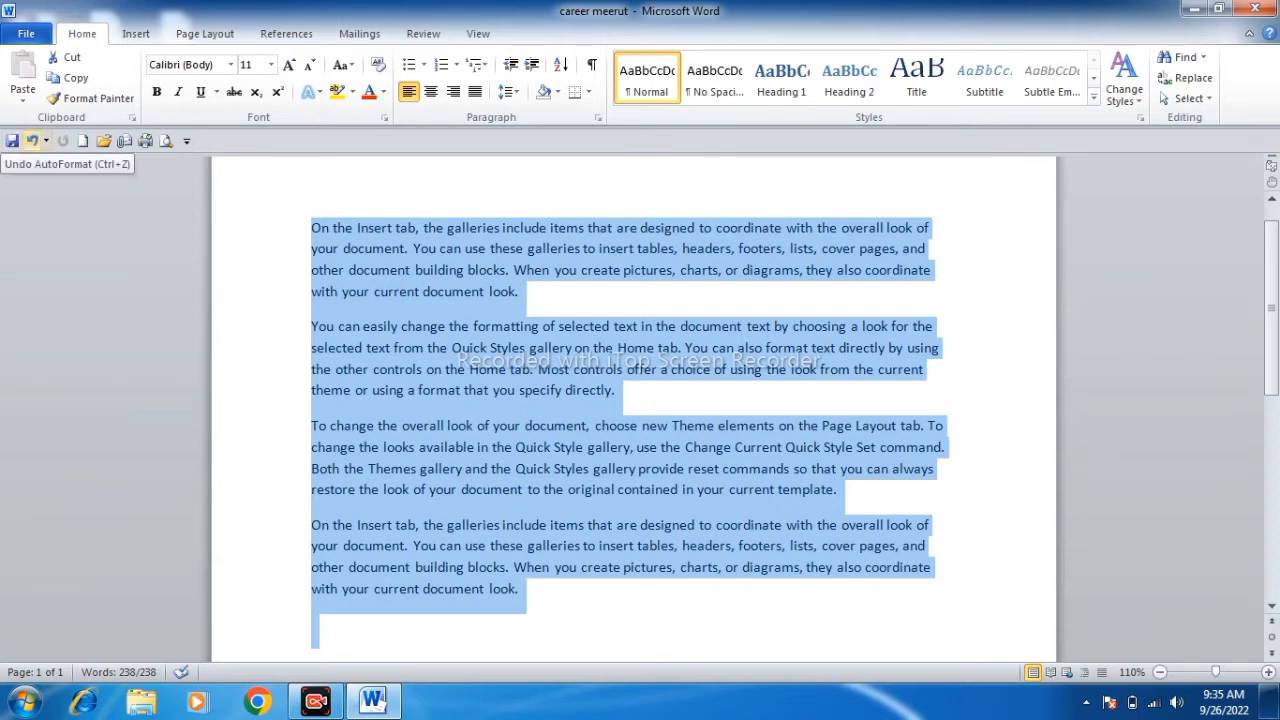
pyautogui.click(32, 141)
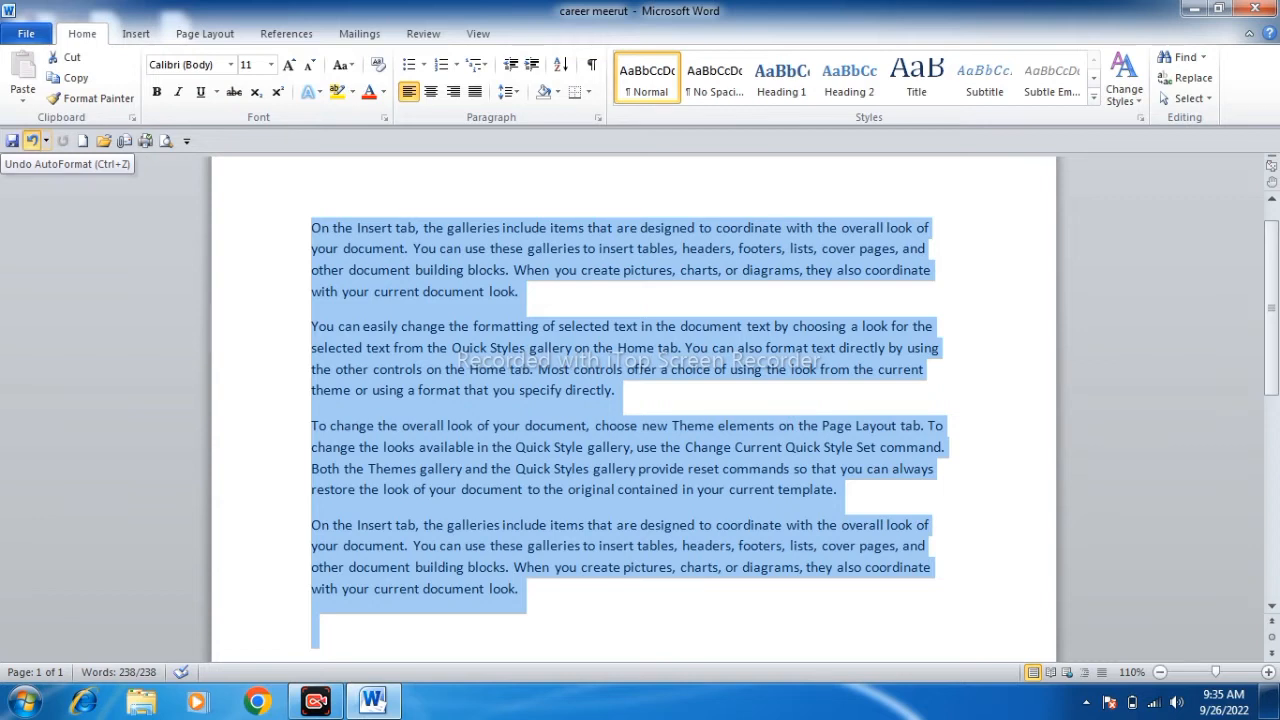
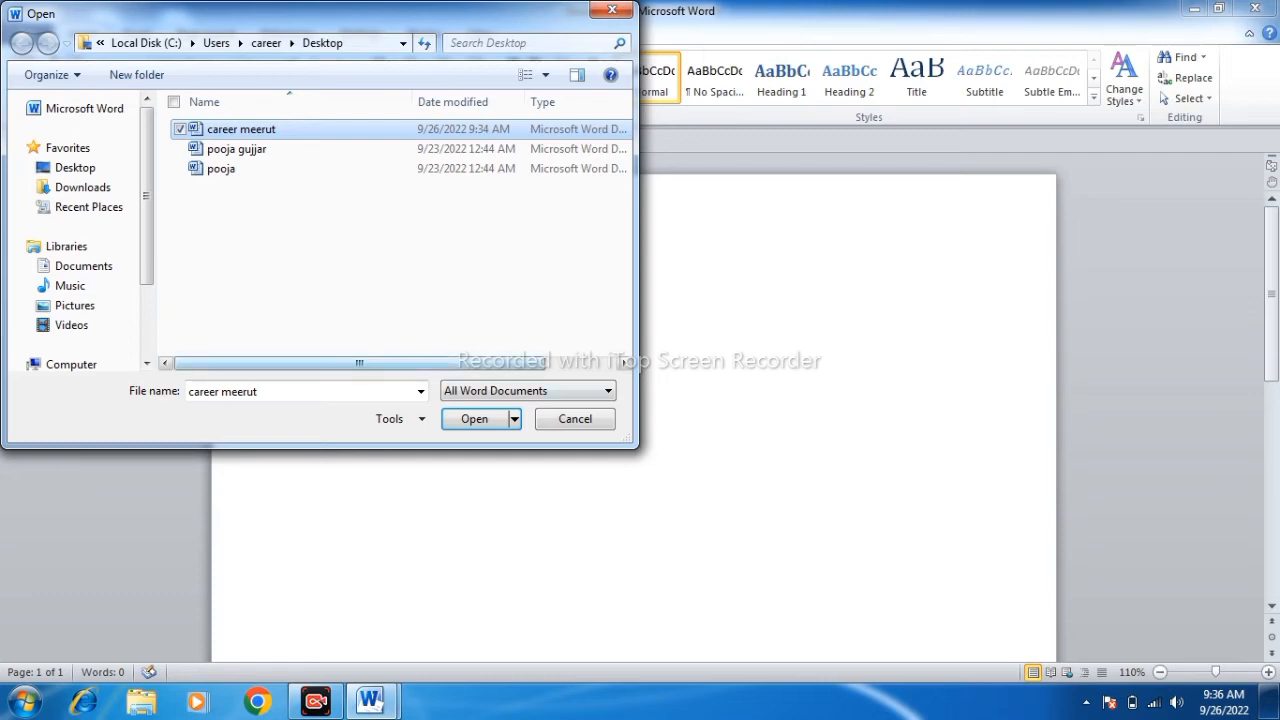
# - Open the "career meerut" document from the Desktop and try to send it by e-mail
pyautogui.press('Return')
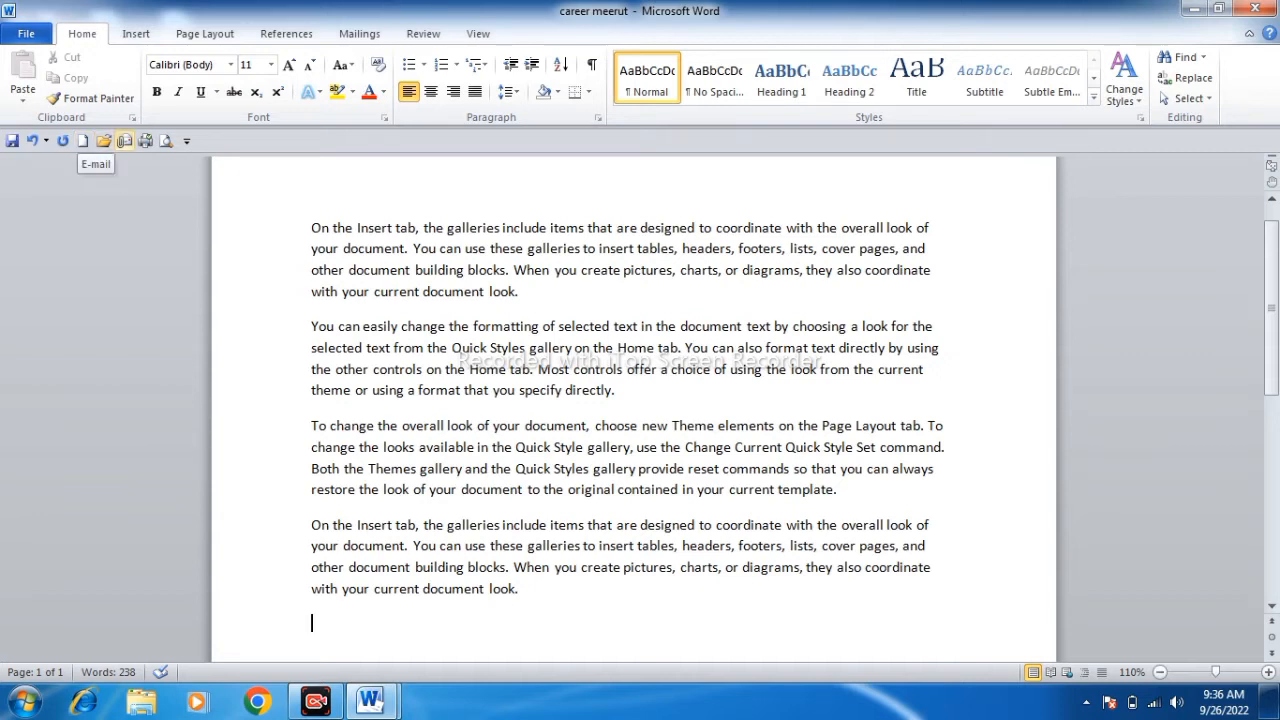
pyautogui.click(124, 140)
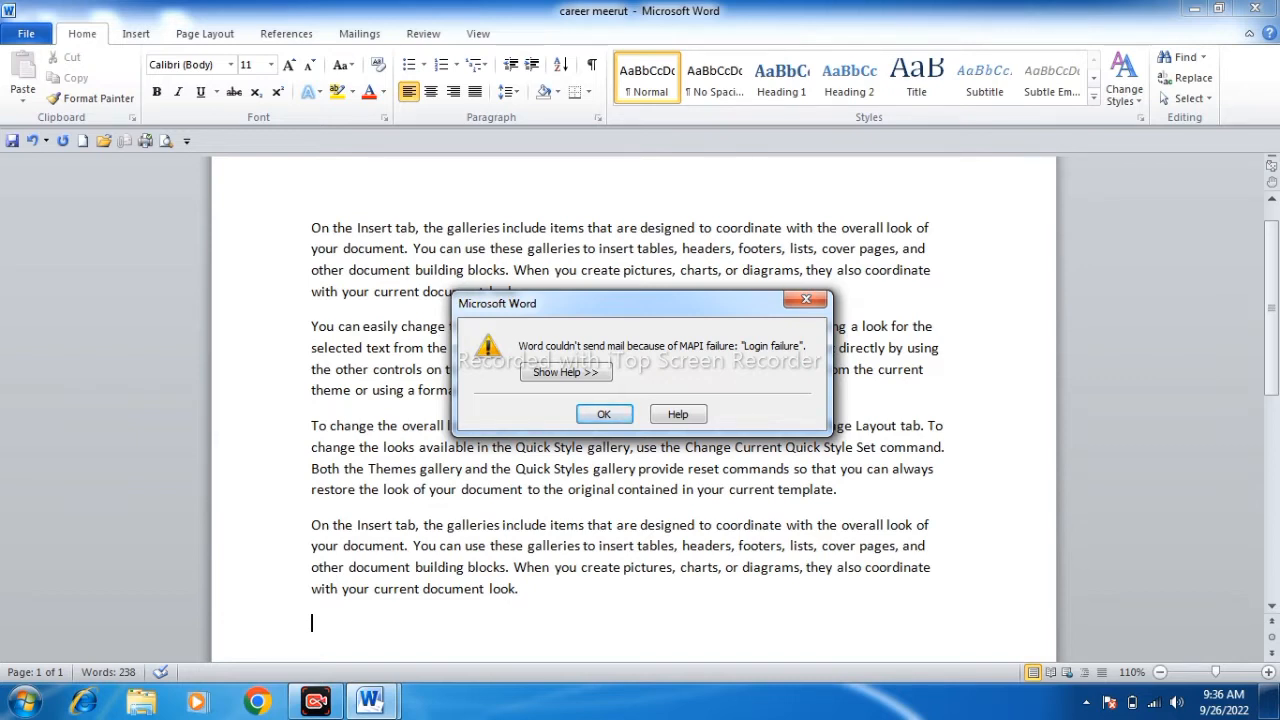
pyautogui.click(805, 299)
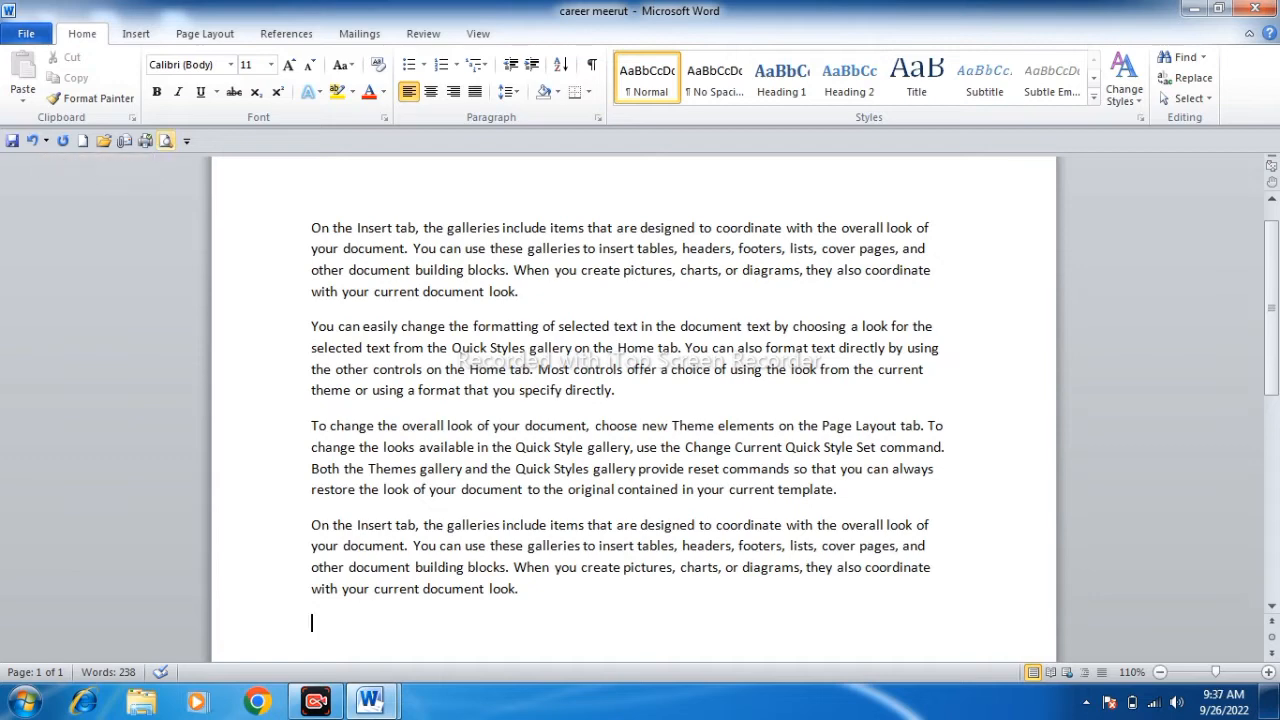
# - Configure printing for 3 copies on A4 paper in portrait orientation and return to the document
pyautogui.click(166, 140)
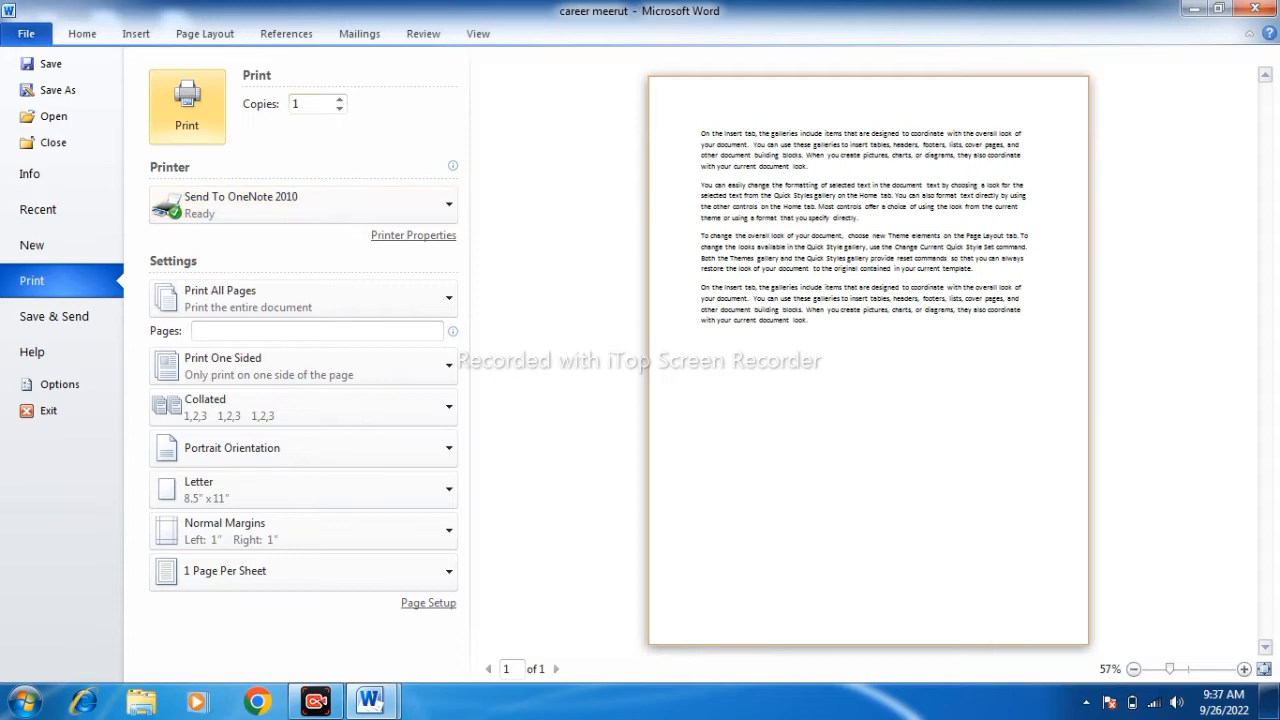
pyautogui.click(340, 99)
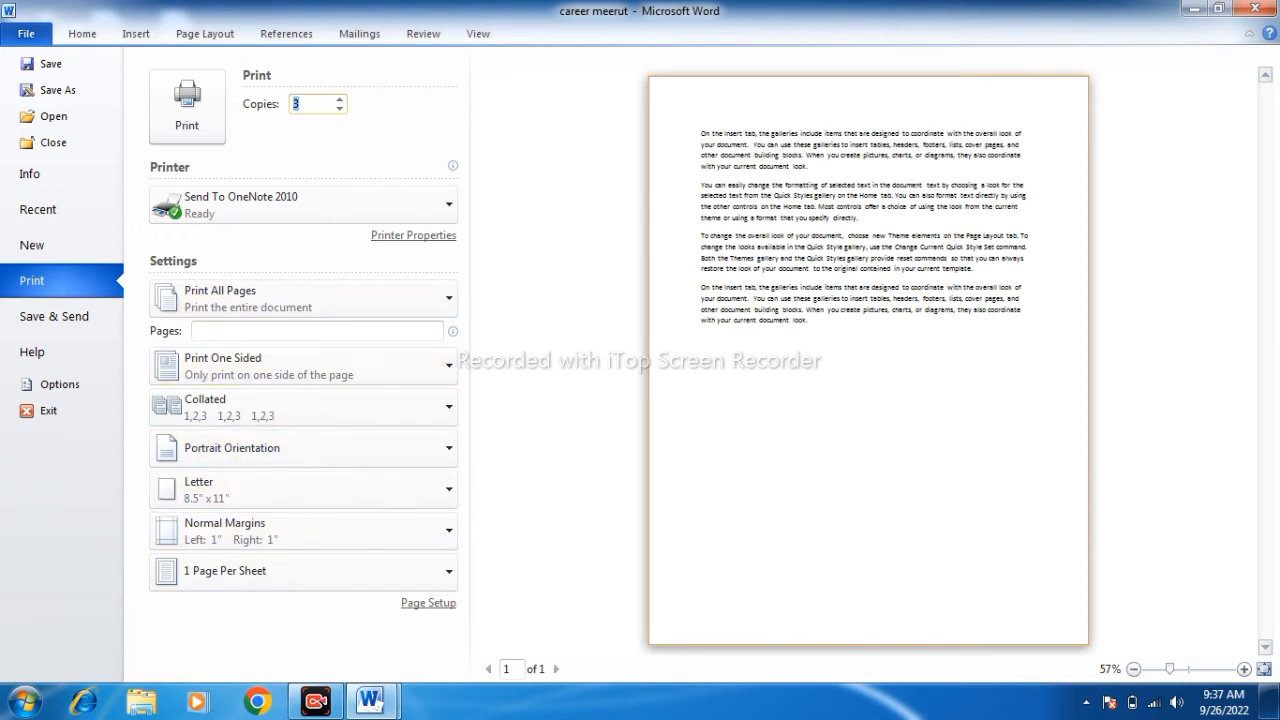
pyautogui.click(300, 489)
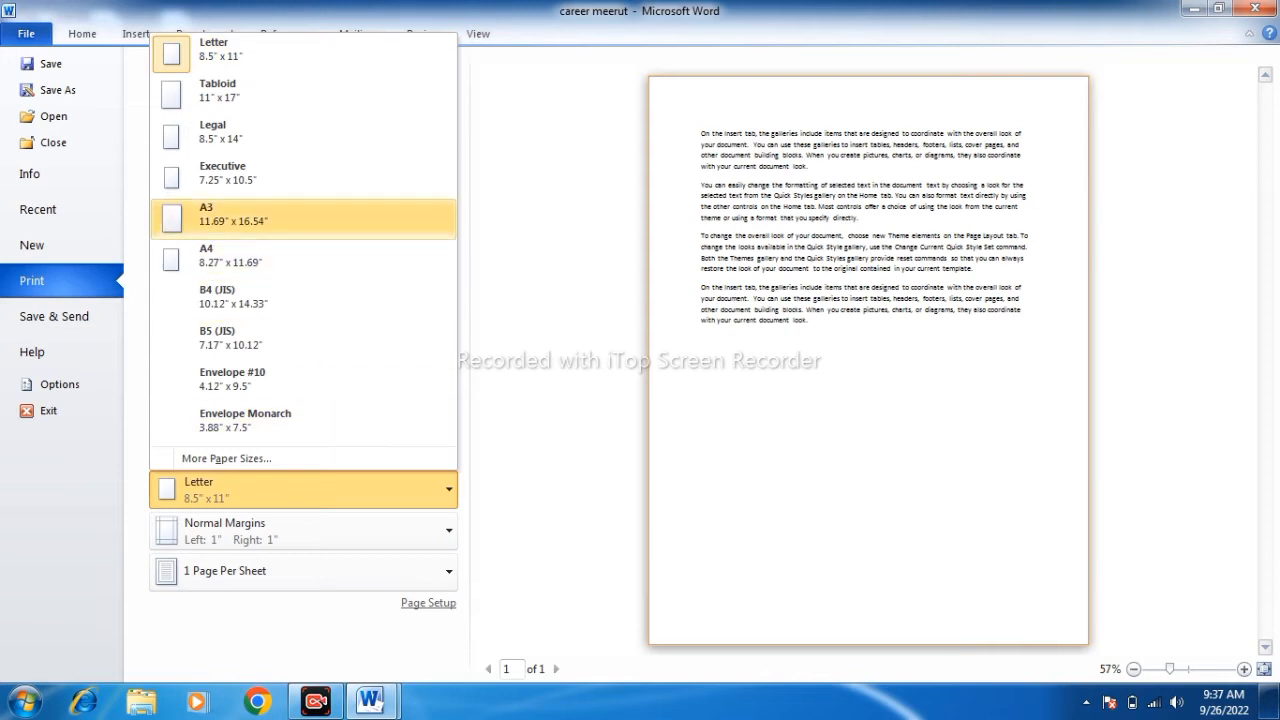
pyautogui.click(230, 220)
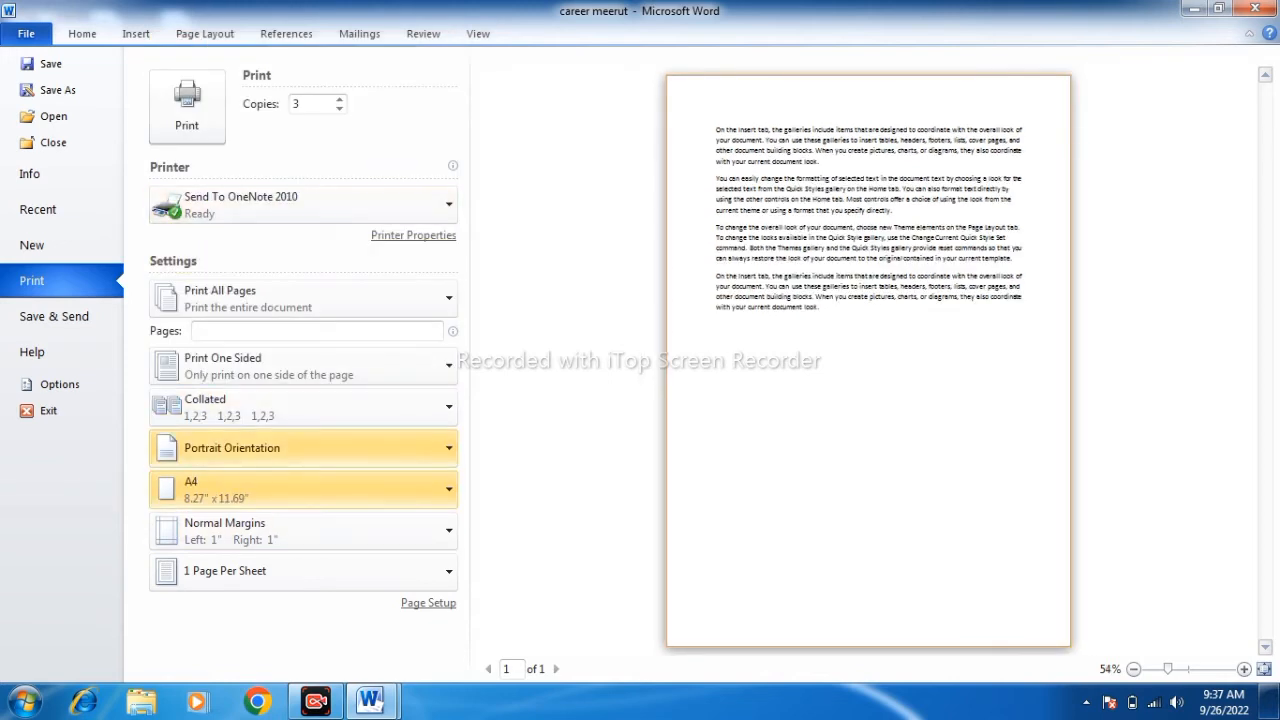
pyautogui.click(300, 448)
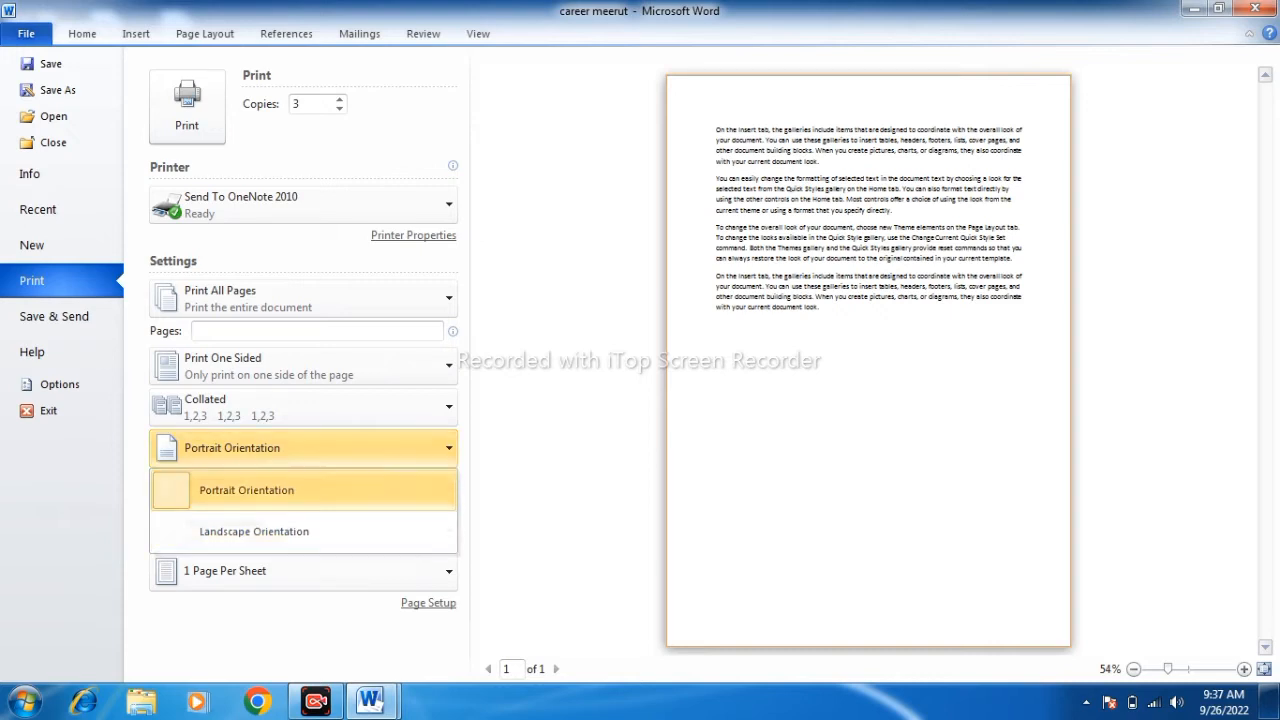
pyautogui.click(246, 490)
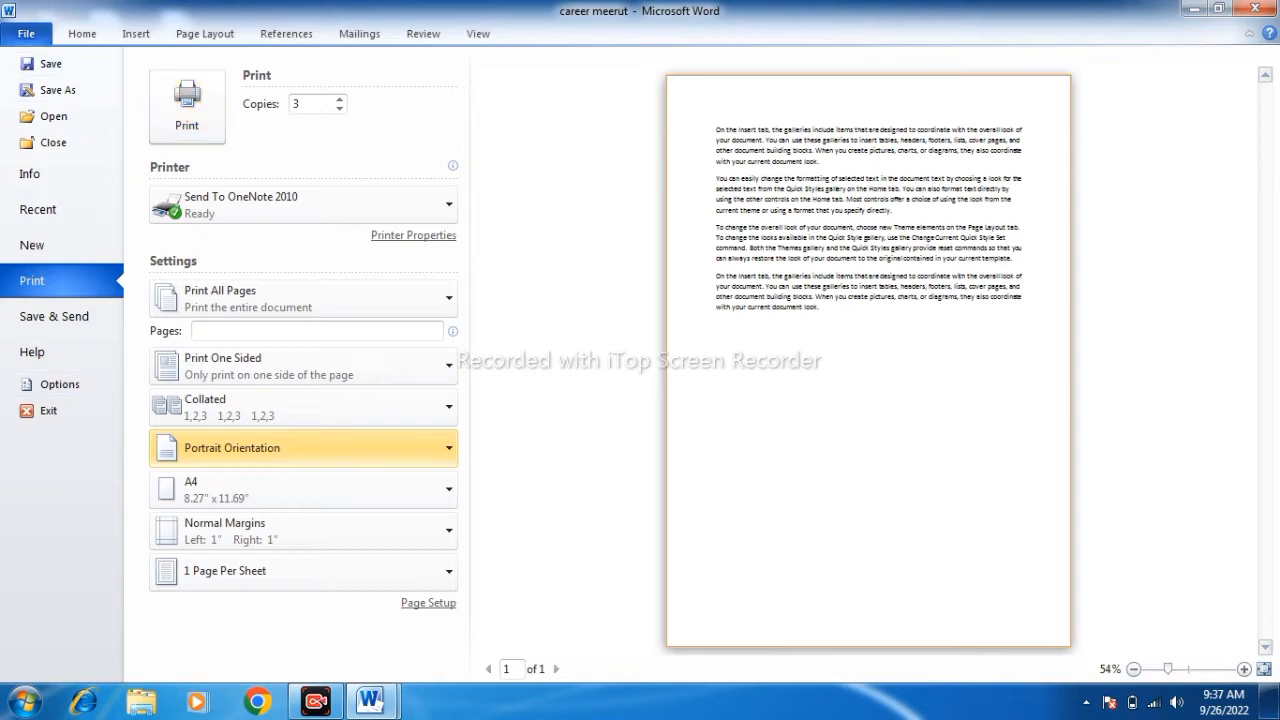
pyautogui.click(83, 34)
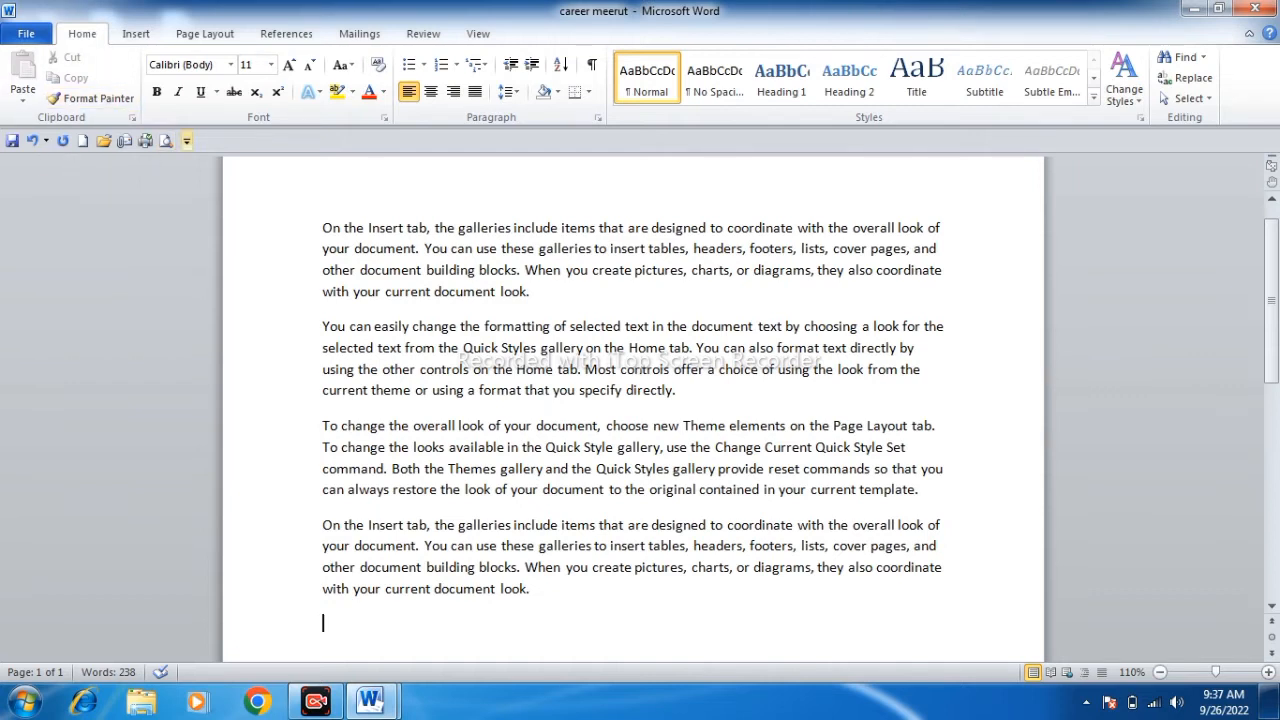
# - Remove the New, Open and Save commands from the Quick Access Toolbar
pyautogui.click(186, 141)
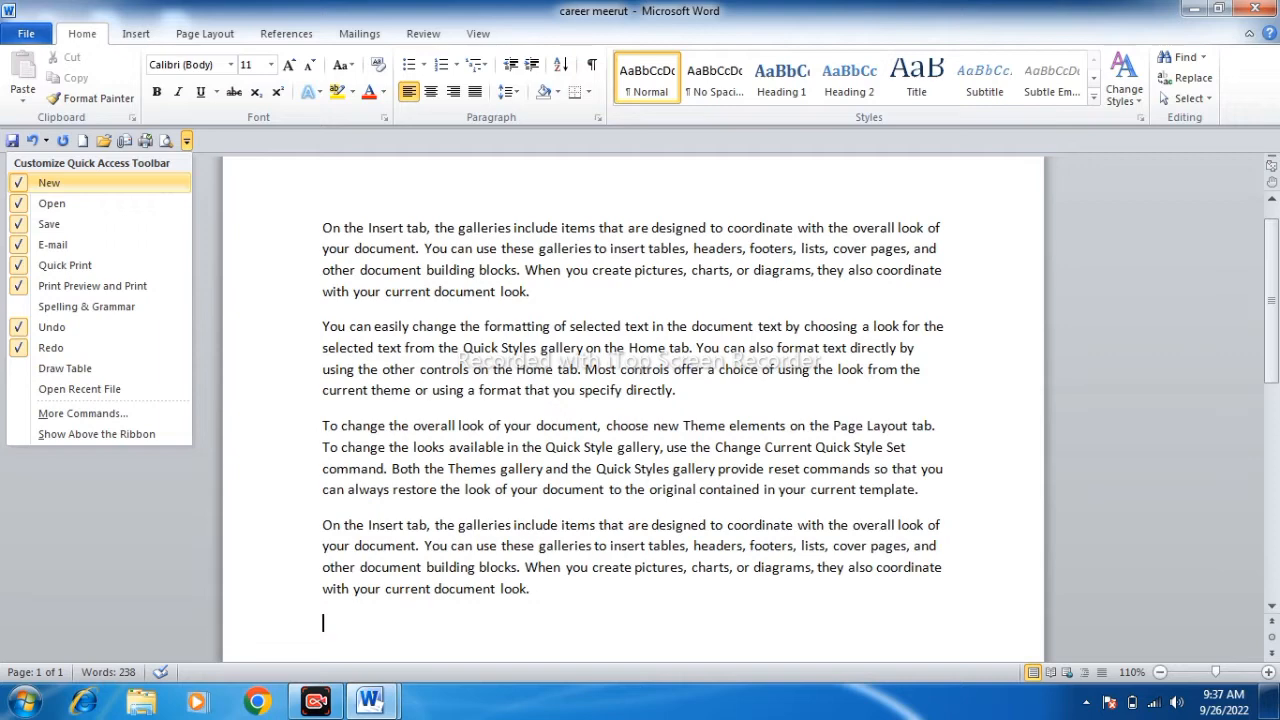
pyautogui.rightClick(49, 182)
pyautogui.click(90, 210)
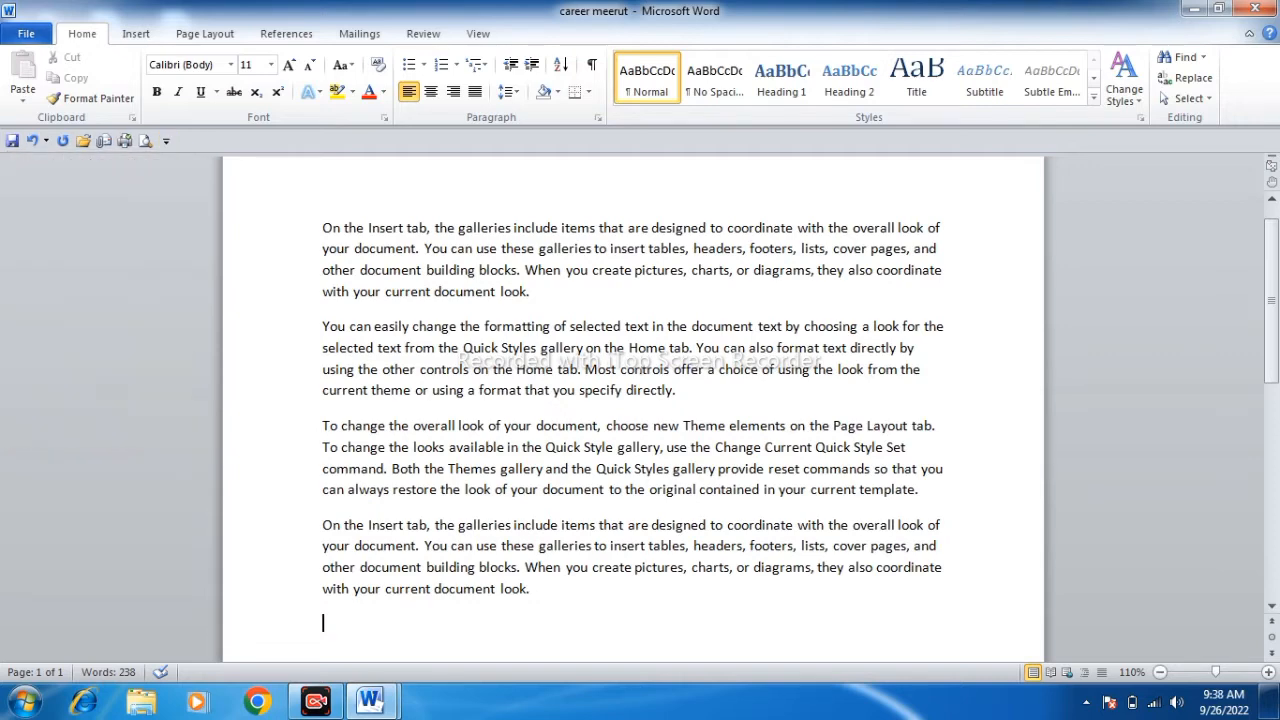
pyautogui.click(166, 141)
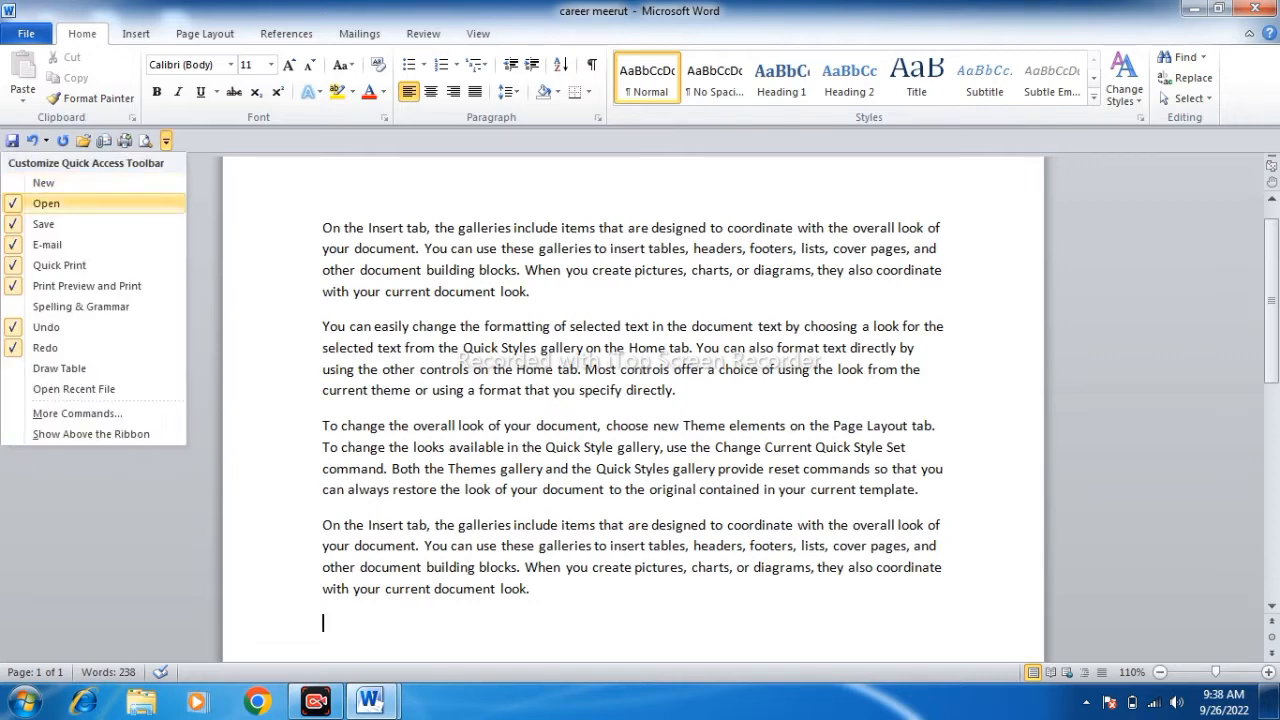
pyautogui.click(46, 203)
pyautogui.click(145, 141)
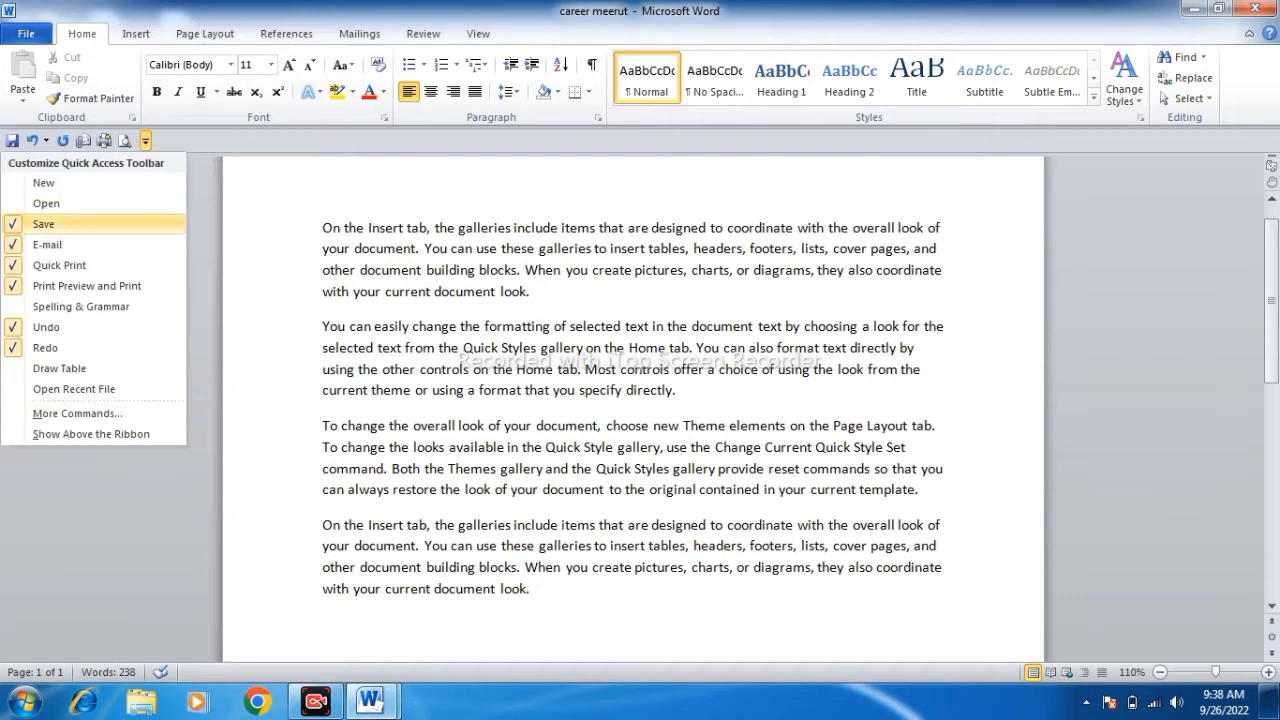
pyautogui.click(43, 223)
# - Remove the E-mail, Quick Print and Print Preview and Print commands from the Quick Access Toolbar
pyautogui.click(124, 141)
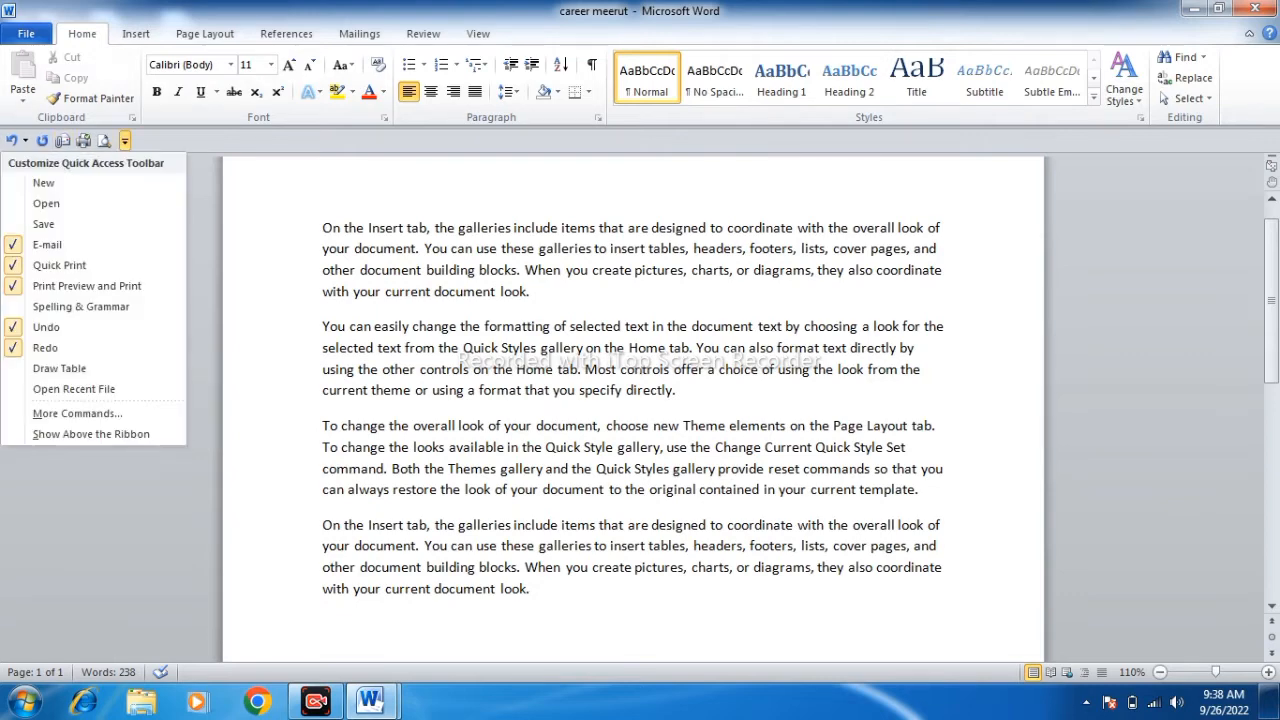
pyautogui.click(47, 244)
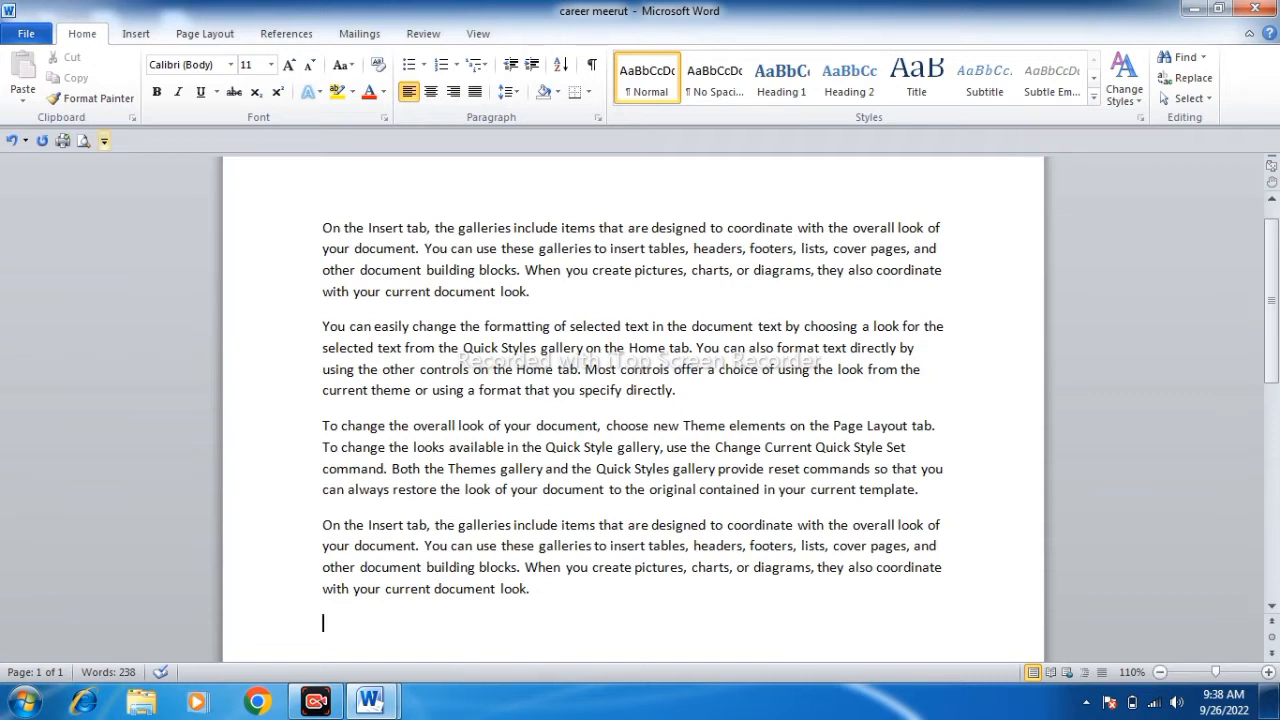
pyautogui.click(104, 141)
pyautogui.click(59, 265)
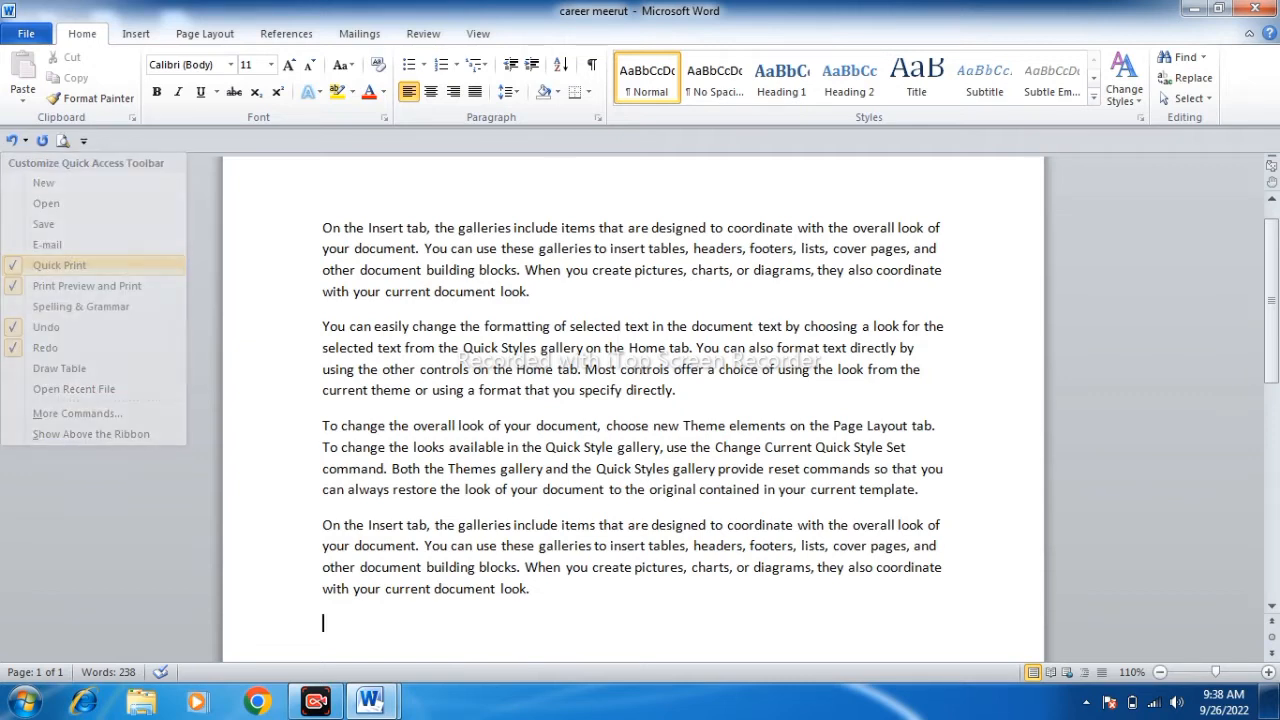
pyautogui.click(84, 141)
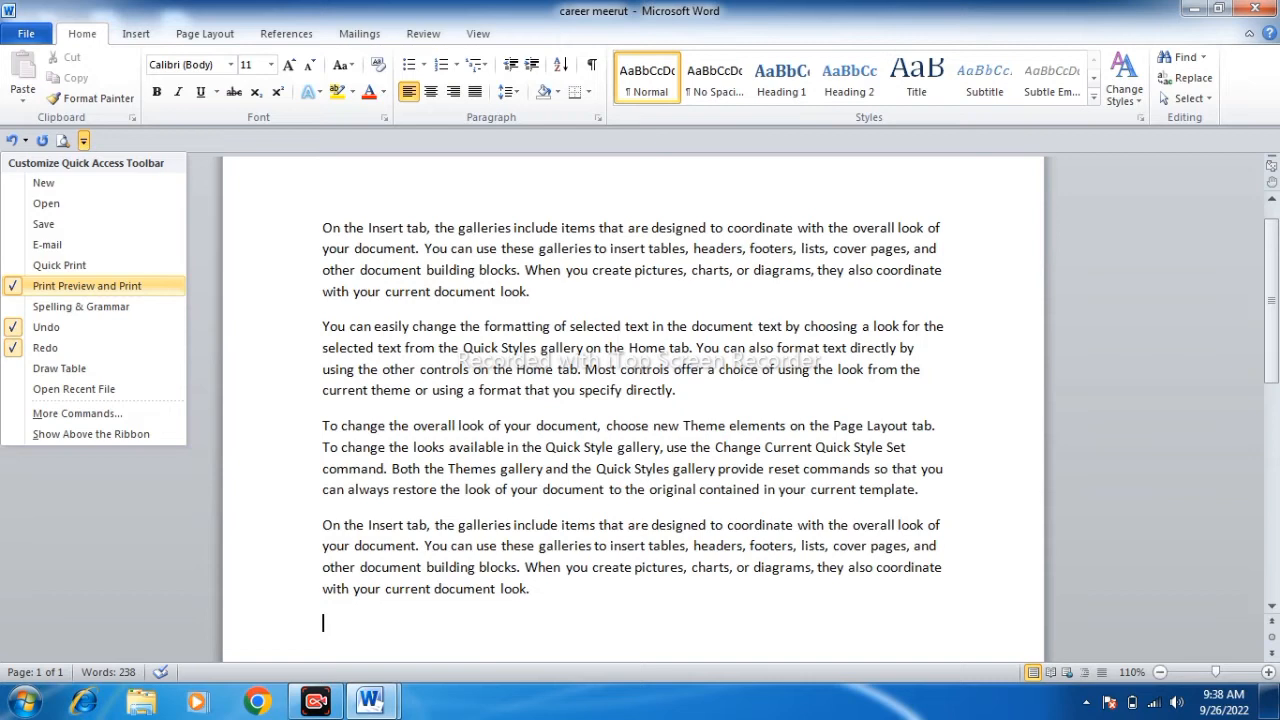
pyautogui.click(86, 286)
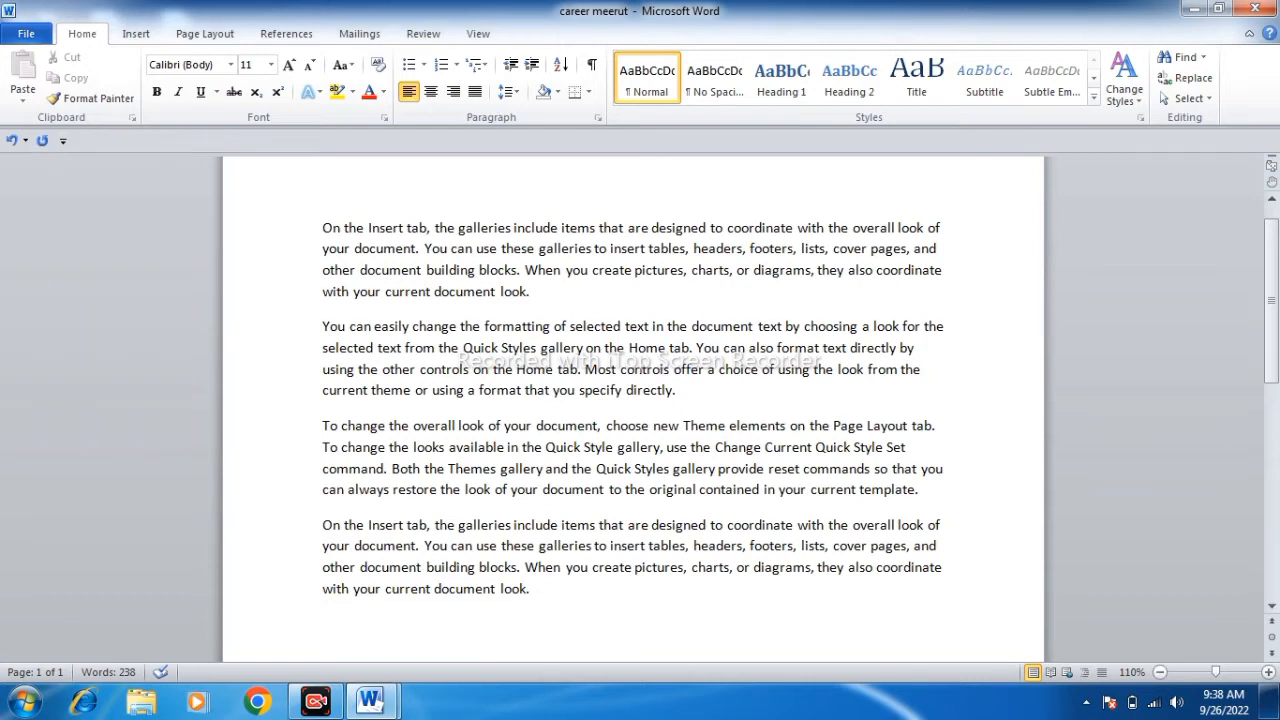
pyautogui.click(62, 141)
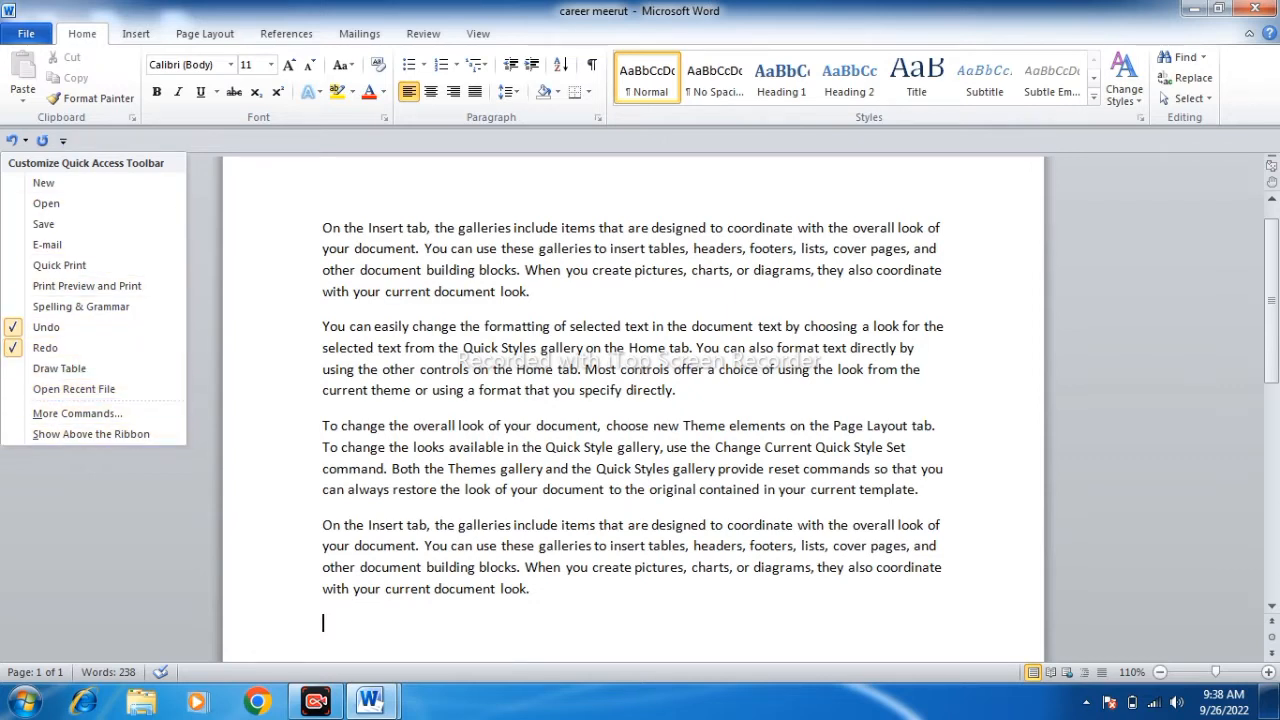
pyautogui.press('Escape')
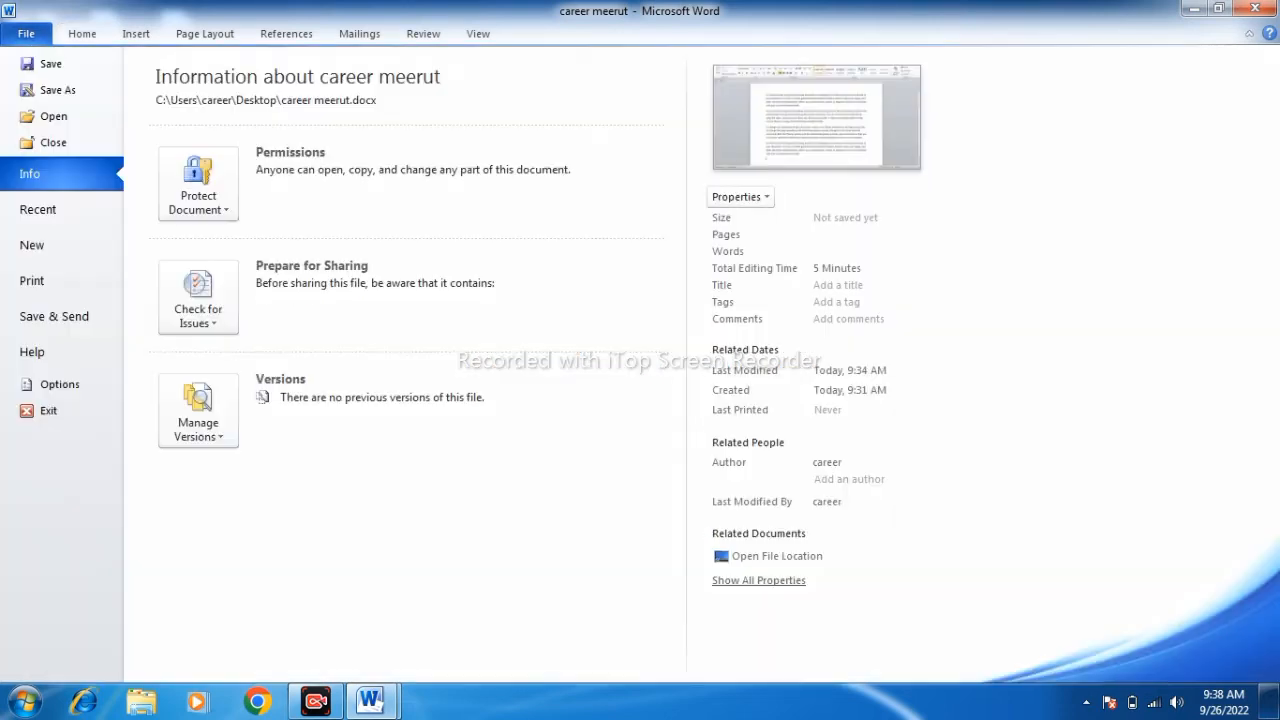
# - Save the changes to "career meerut", and bring up and dismiss the Save As dialog for the same document
pyautogui.click(26, 33)
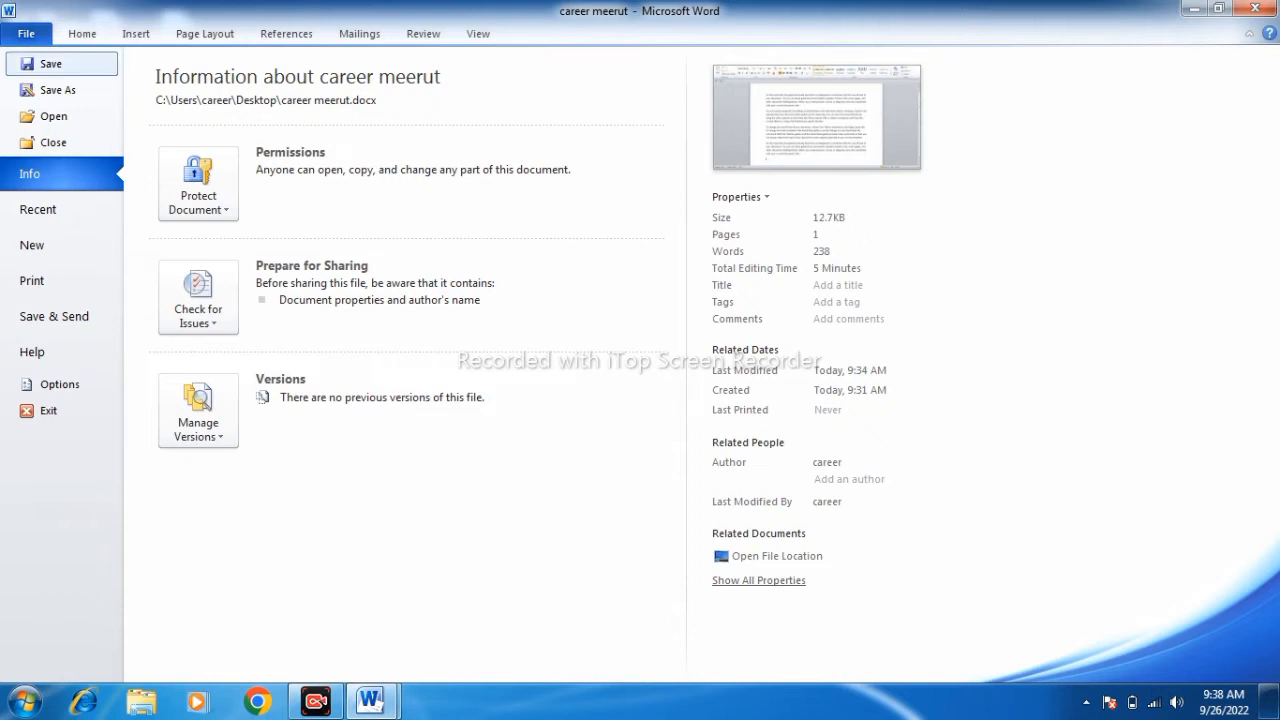
pyautogui.click(50, 63)
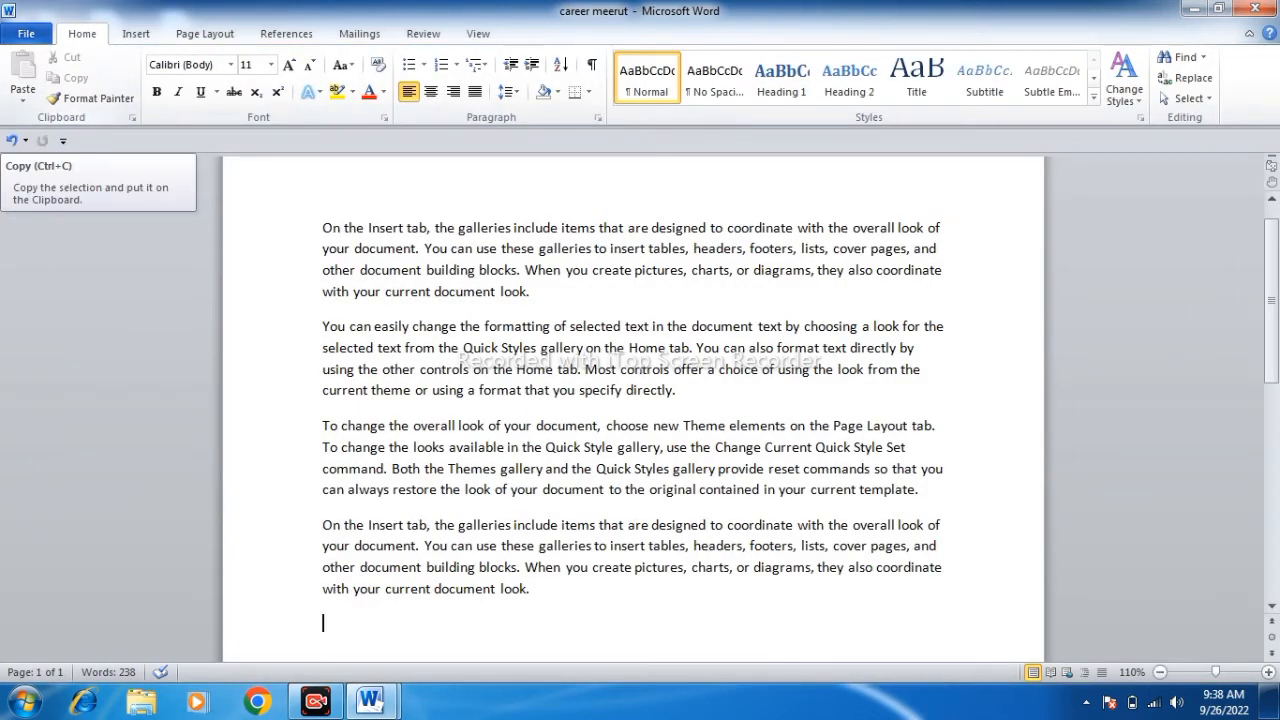
pyautogui.click(26, 34)
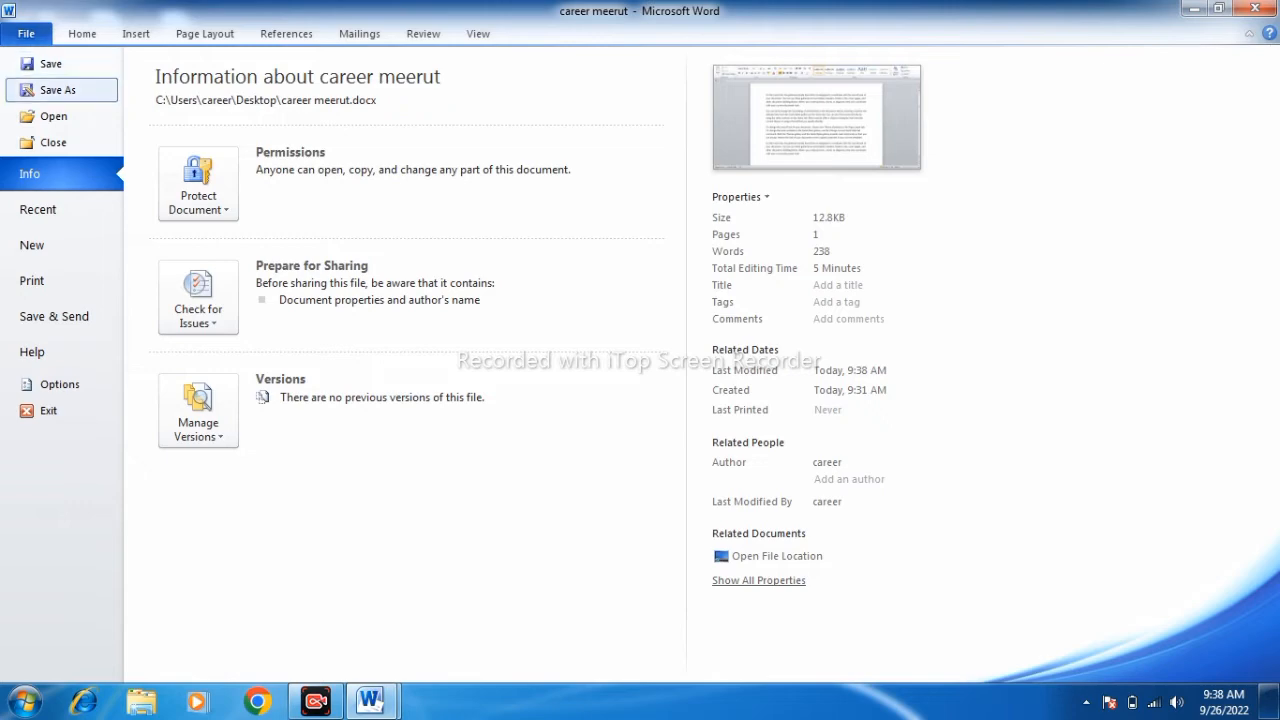
pyautogui.click(58, 89)
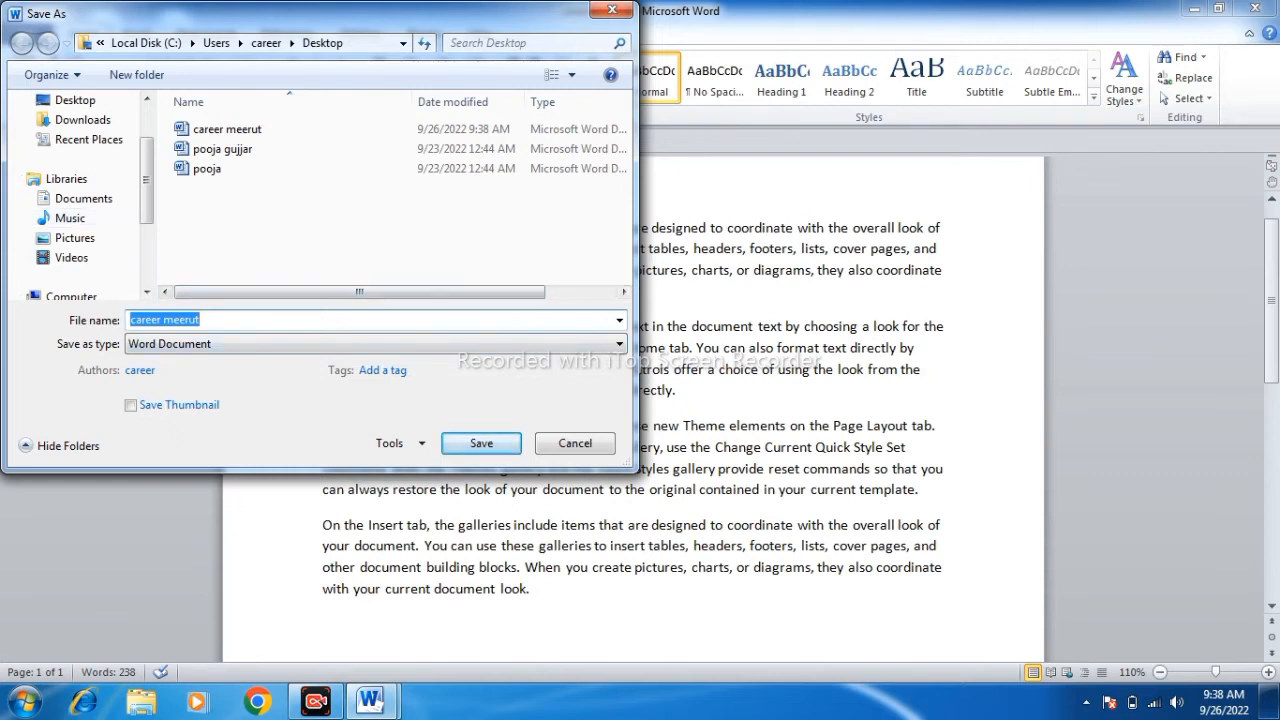
pyautogui.press('Right')
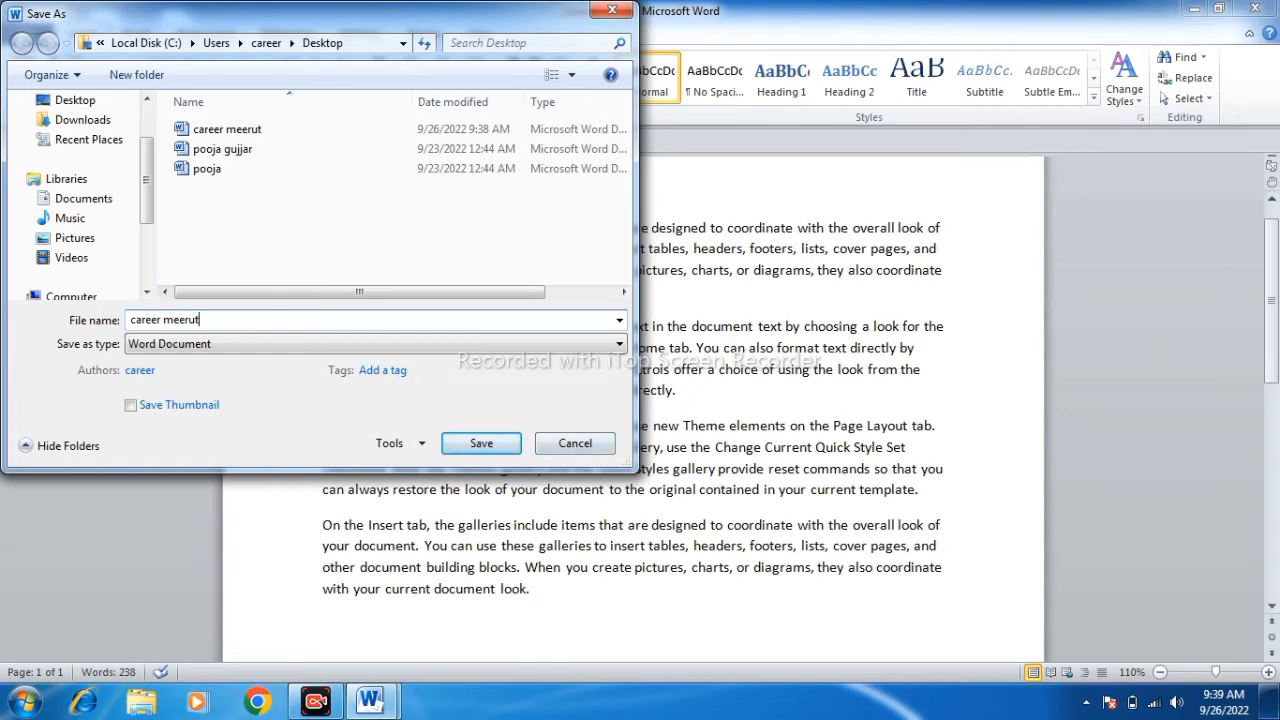
pyautogui.press('Return')
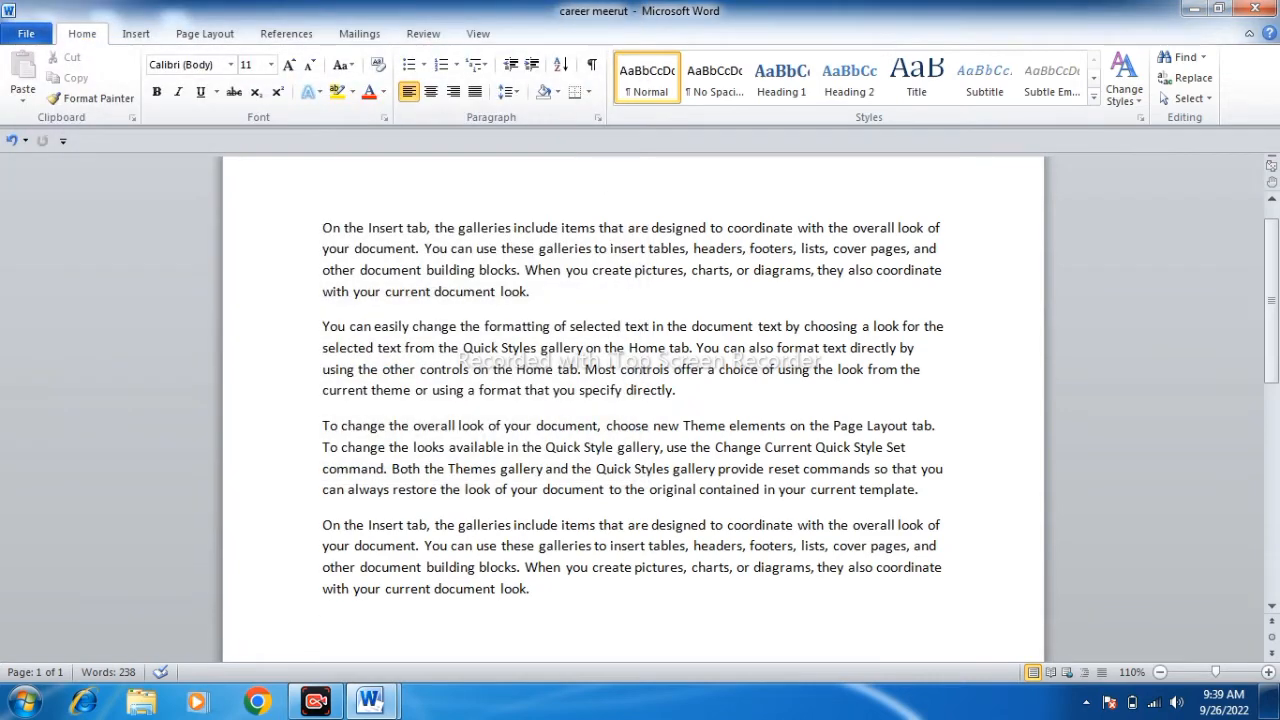
# - Add three lines of random filler text below the last paragraph, starting with "klsjdkskdjhjfskjfjksafhgsakjdf"
pyautogui.press('Return')
pyautogui.write('klsjdkskdjhfjskfjksa')
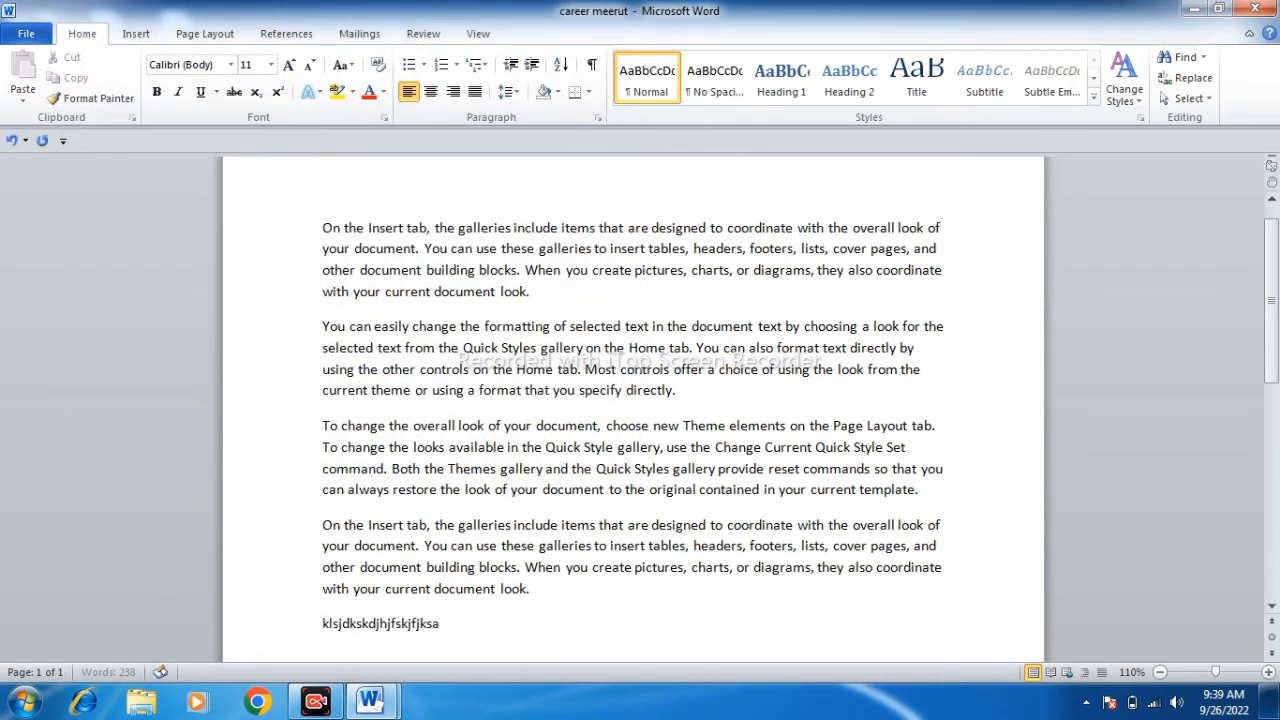
pyautogui.write('fhgsakjdf')
pyautogui.press('Return')
pyautogui.write('dkgkjdkghkjdhgkjd')
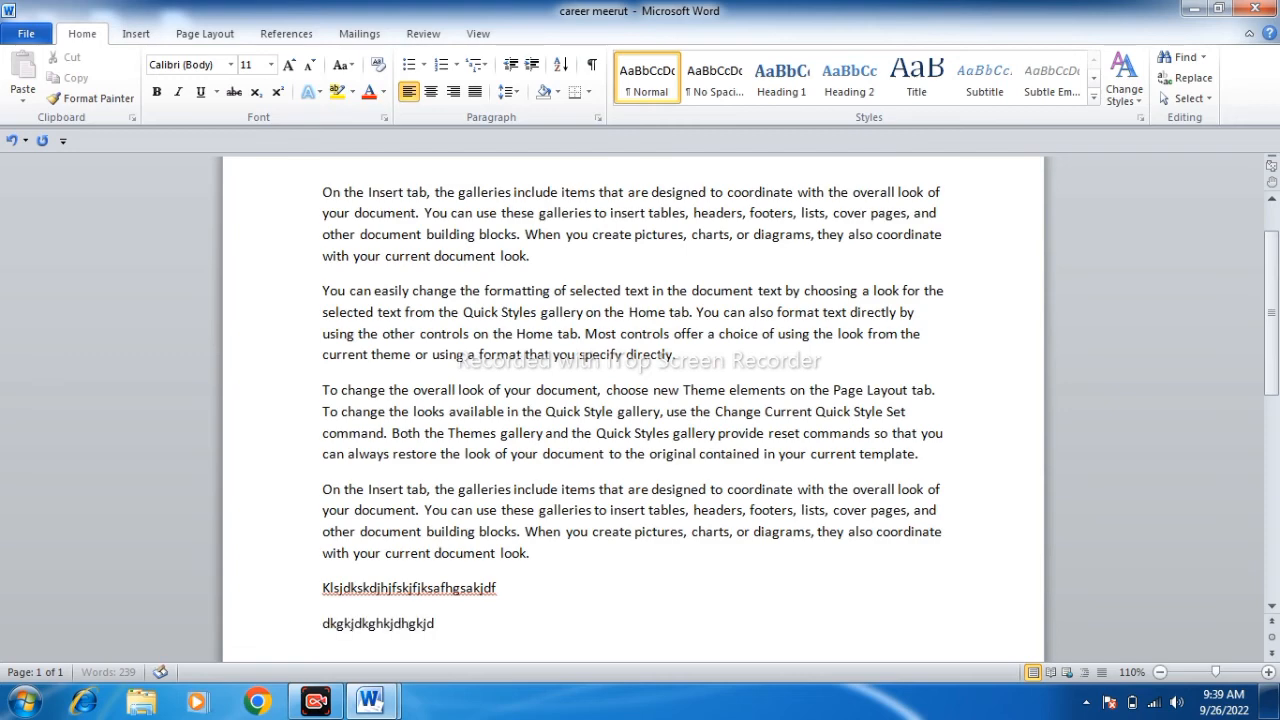
pyautogui.press('Return')
pyautogui.write('dfgjdfsgklfjdshgl')
pyautogui.press('Return')
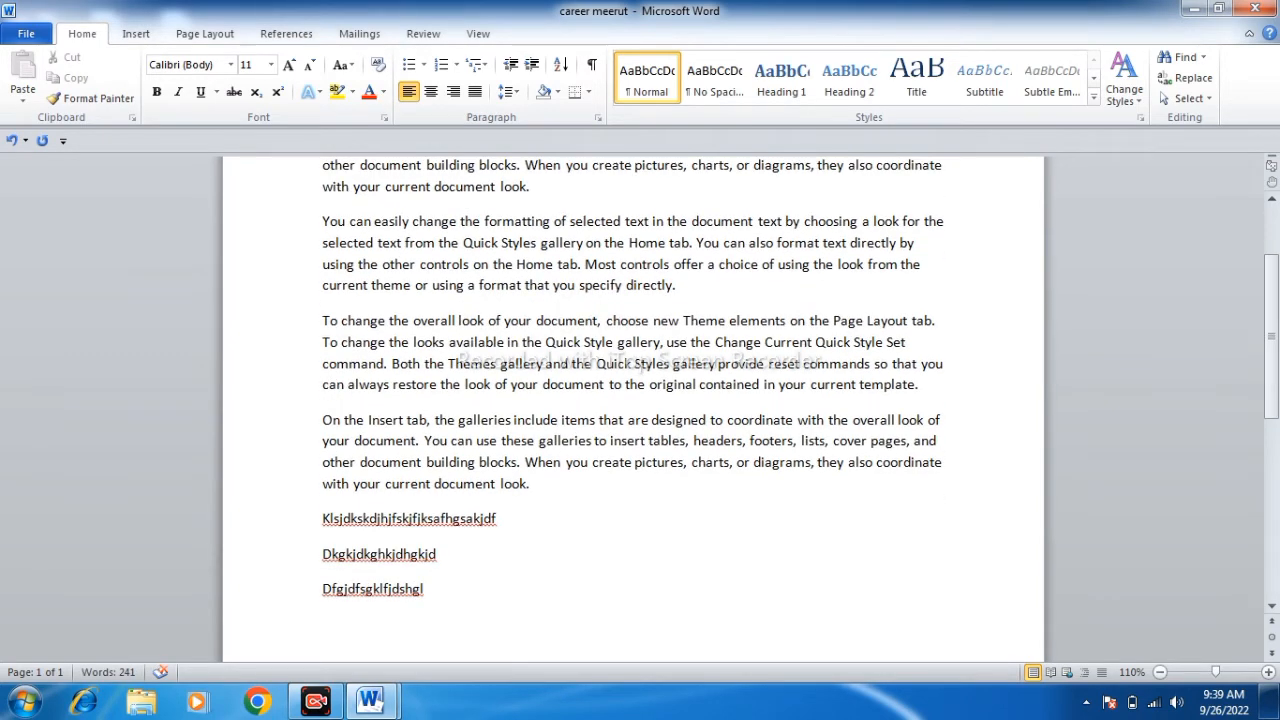
# - Select the text upward from the end of the document and use Save As to save over "career meerut" on the Desktop
pyautogui.hotkey('shift', 'Up')
pyautogui.hotkey('shift', 'Up')
pyautogui.hotkey('shift', 'Up')
pyautogui.hotkey('shift', 'Up')
pyautogui.hotkey('shift', 'Up')
pyautogui.hotkey('shift', 'Up')
pyautogui.hotkey('shift', 'Up')
pyautogui.hotkey('shift', 'Up')
pyautogui.hotkey('shift', 'Up')
pyautogui.hotkey('shift', 'Up')
pyautogui.hotkey('shift', 'Up')
pyautogui.hotkey('shift', 'Up')
pyautogui.hotkey('shift', 'Up')
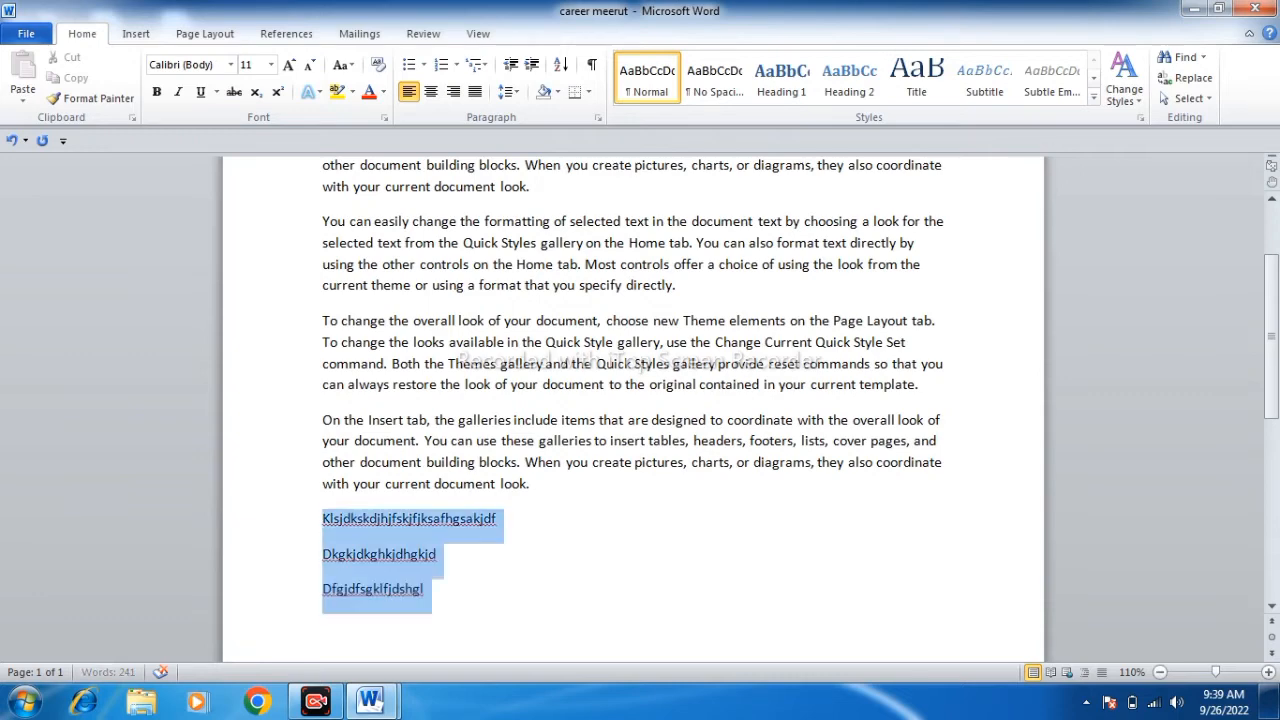
pyautogui.hotkey('shift', 'Up')
pyautogui.hotkey('shift', 'Up')
pyautogui.hotkey('shift', 'Up')
pyautogui.hotkey('shift', 'Up')
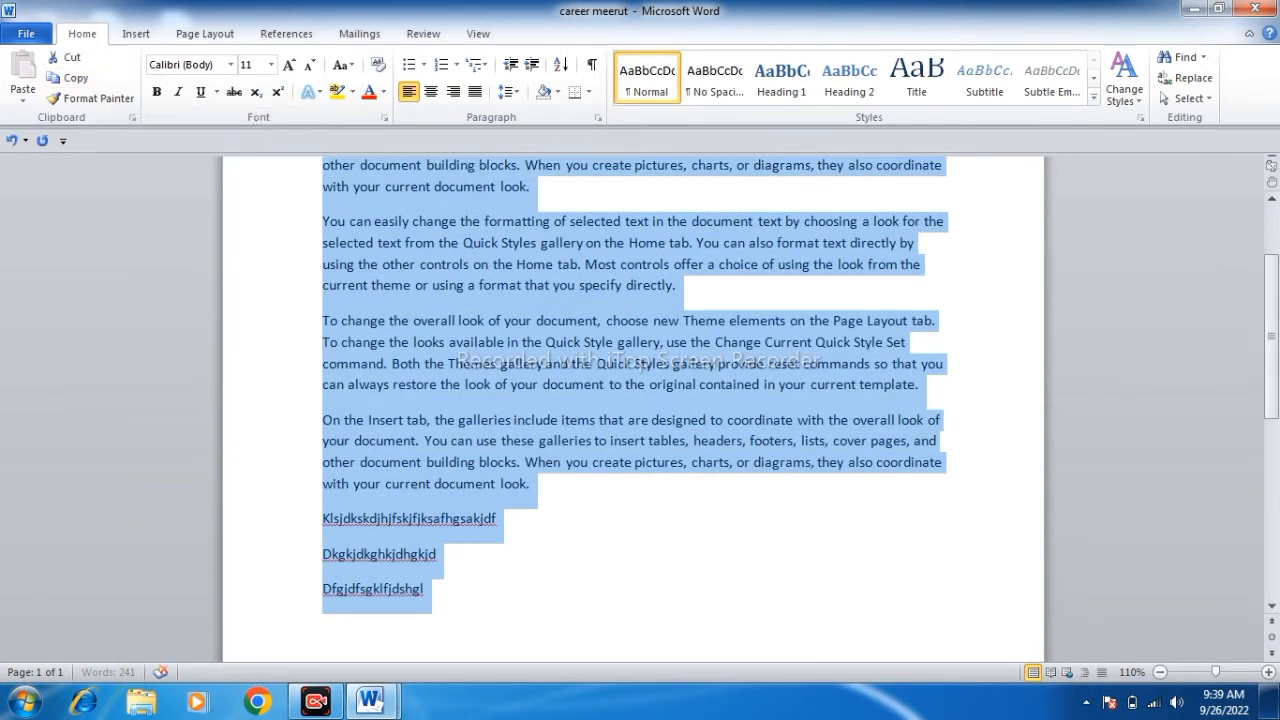
pyautogui.click(26, 34)
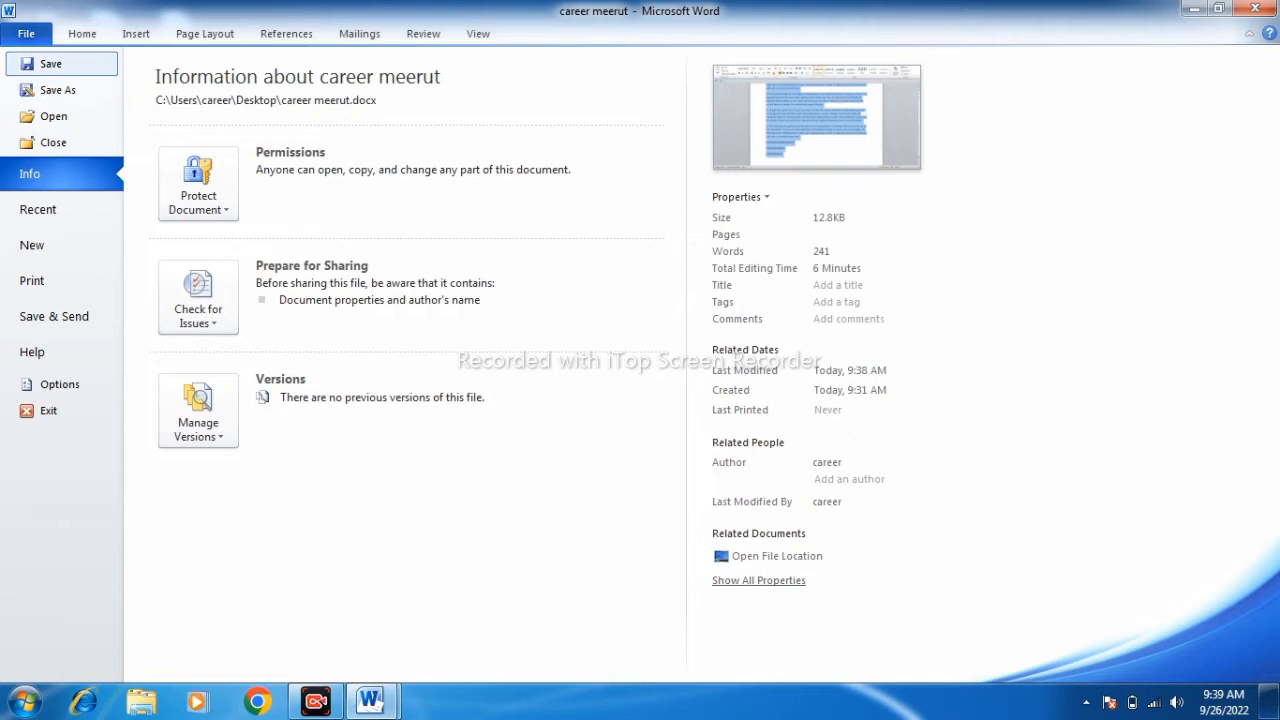
pyautogui.click(57, 90)
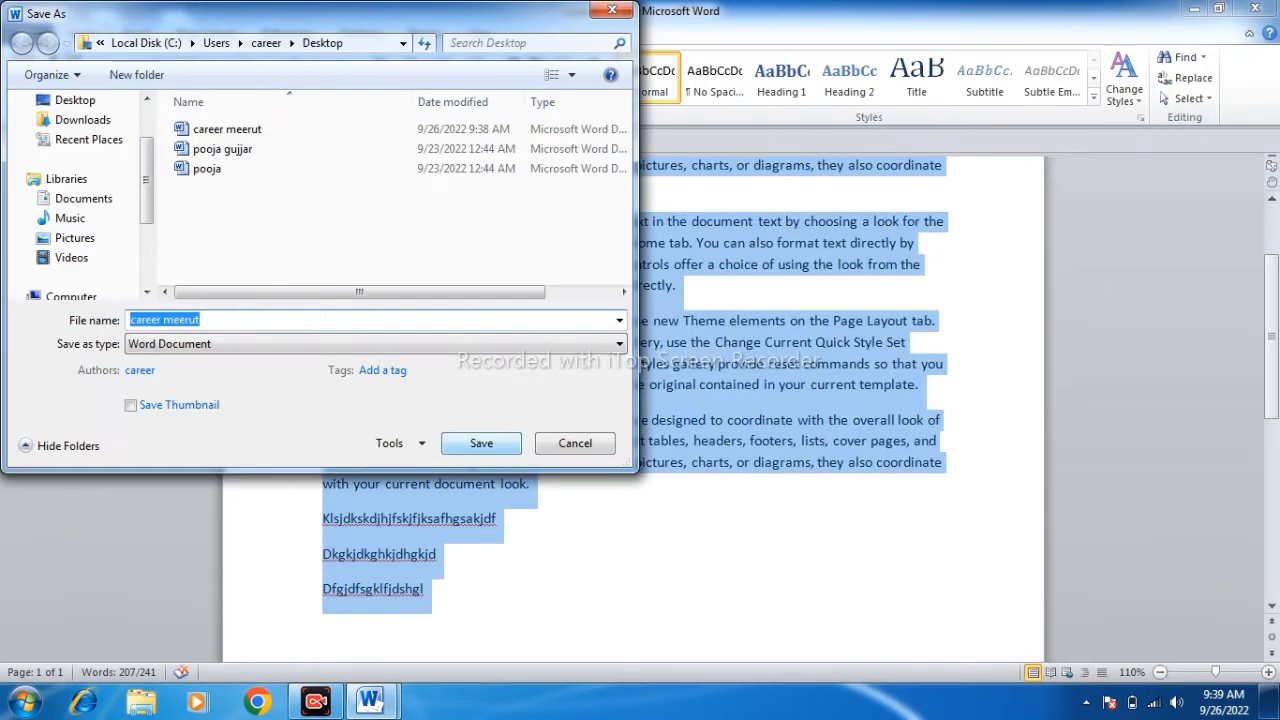
pyautogui.press('Escape')
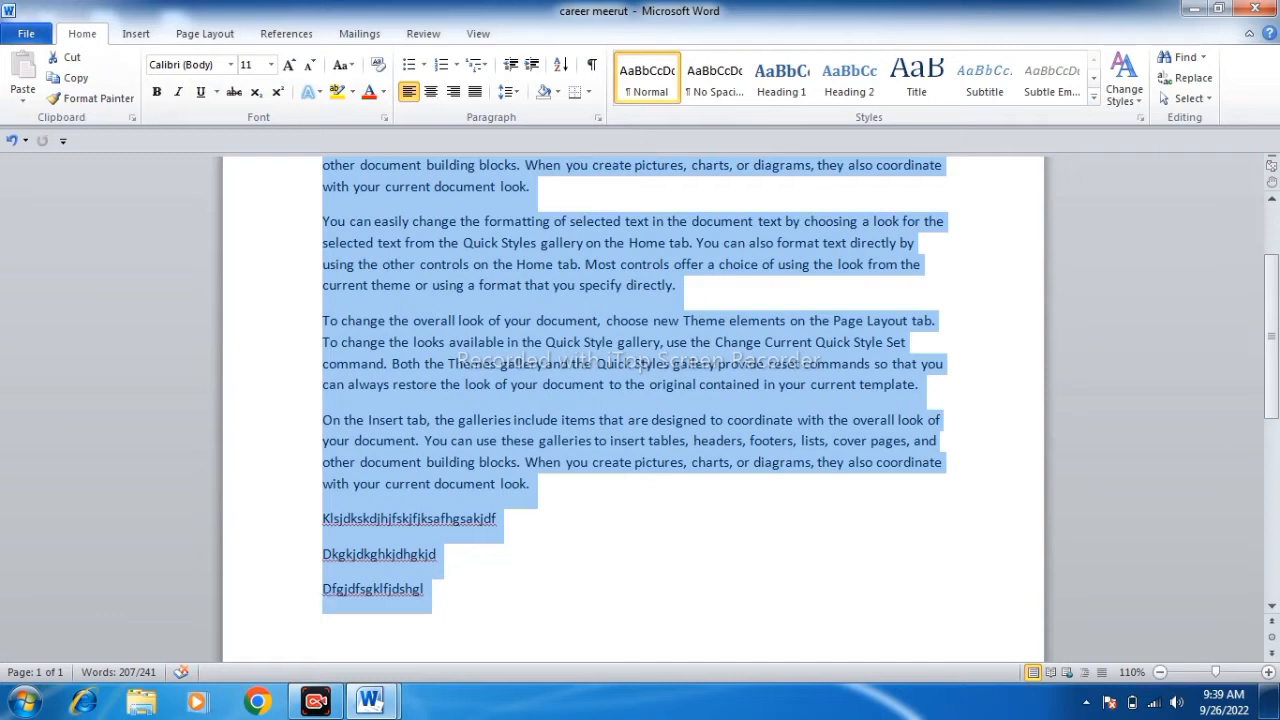
# - Open the second Word document listed on the Desktop and select both of its paragraphs
pyautogui.click(26, 33)
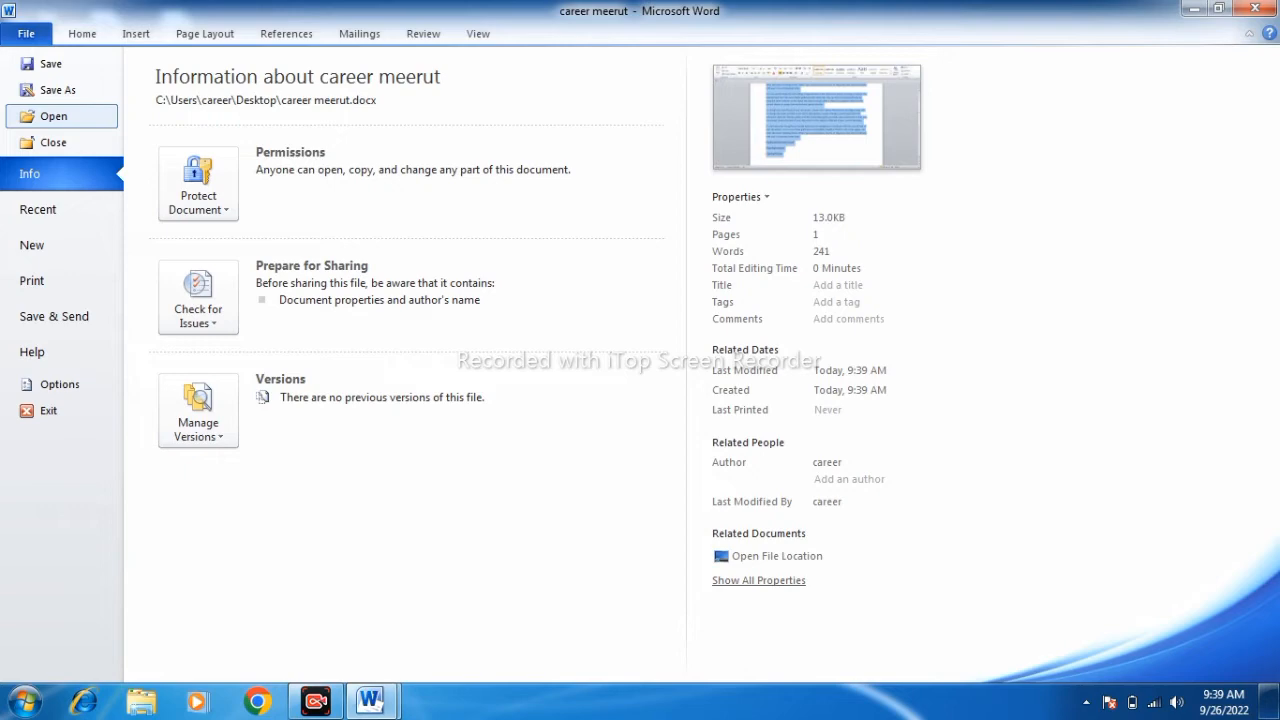
pyautogui.click(54, 116)
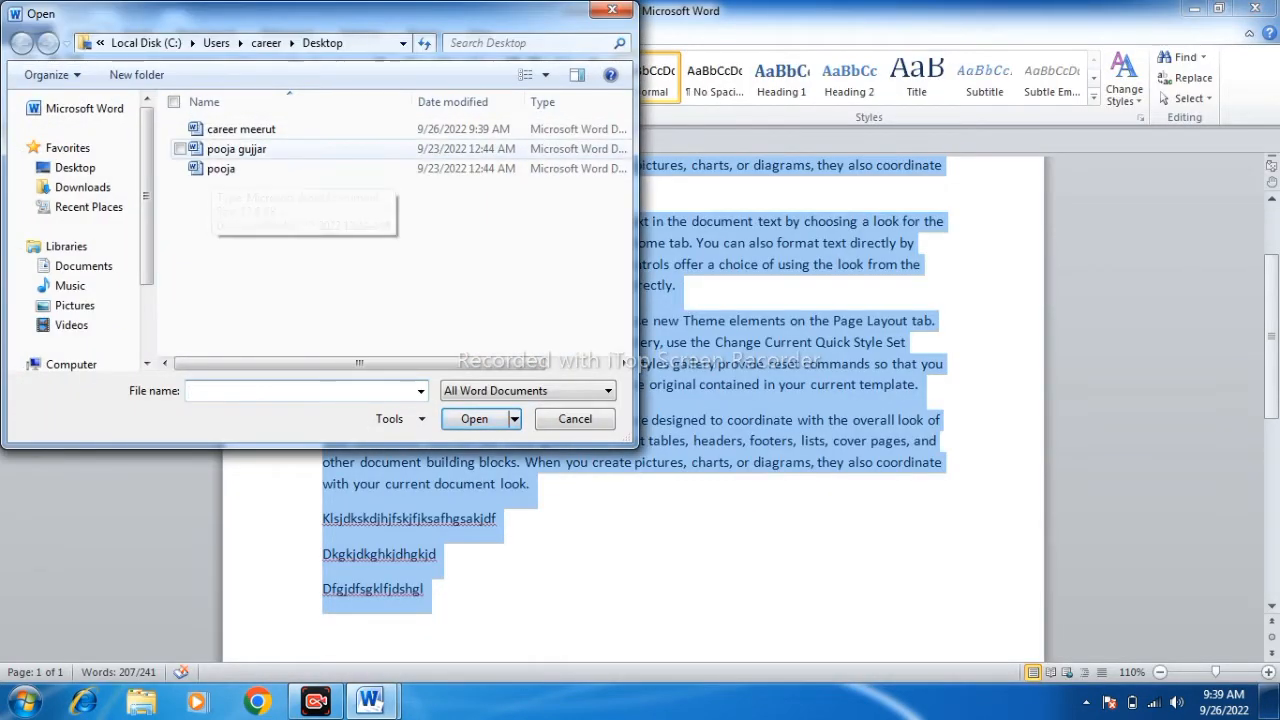
pyautogui.click(248, 149)
pyautogui.click(228, 169)
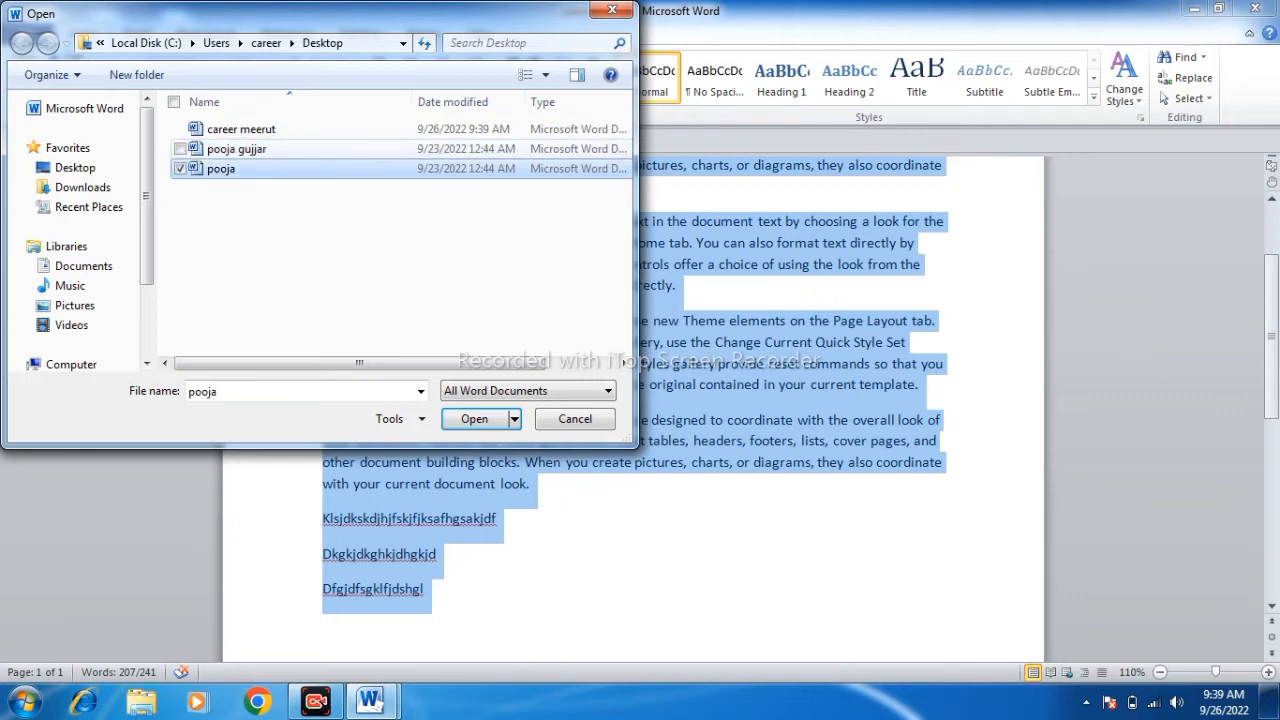
pyautogui.click(238, 149)
pyautogui.press('Return')
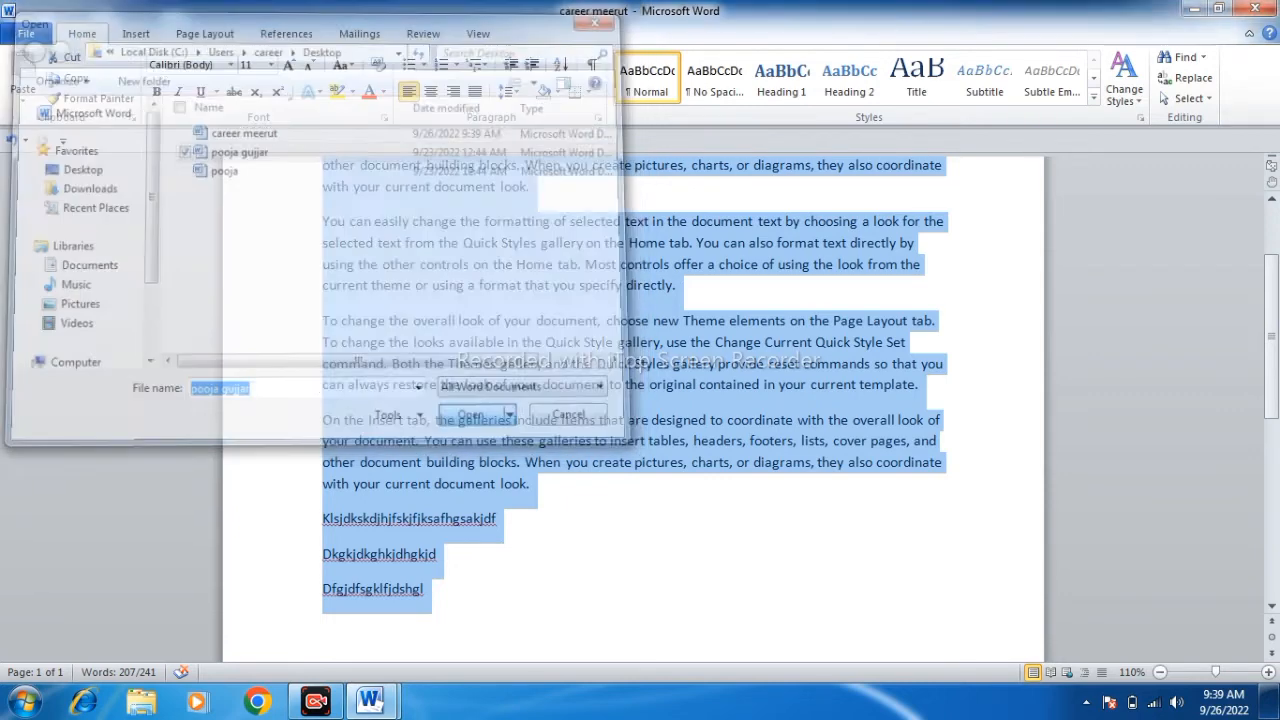
pyautogui.click(616, 447)
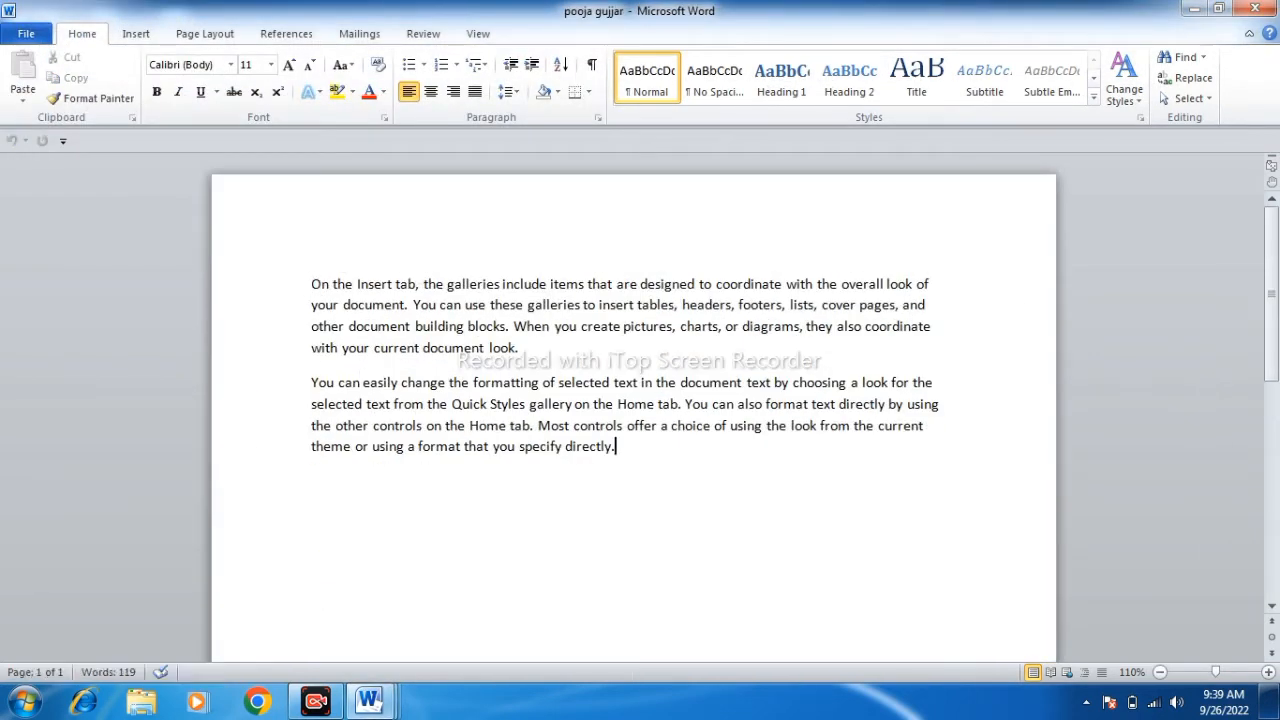
pyautogui.click(520, 348)
pyautogui.moveTo(616, 447); pyautogui.dragTo(200, 278)
# - Close the newly opened document and the "career meerut" document
pyautogui.click(26, 34)
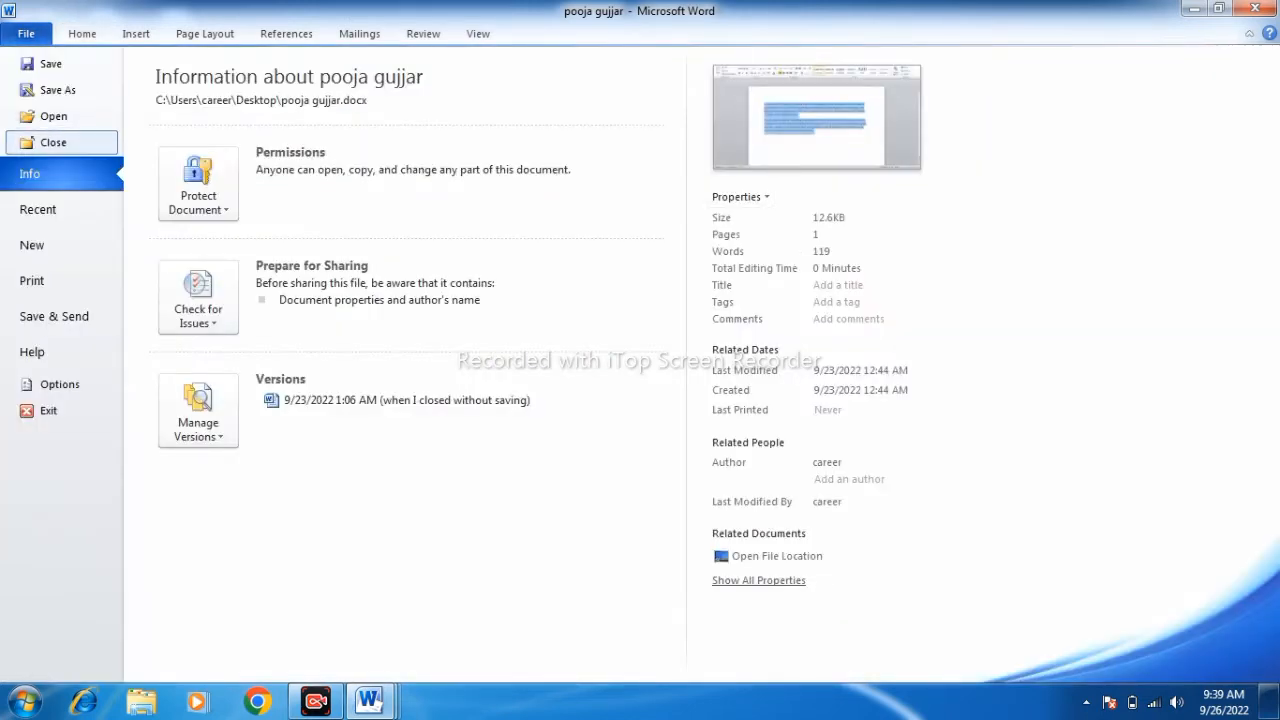
pyautogui.click(53, 142)
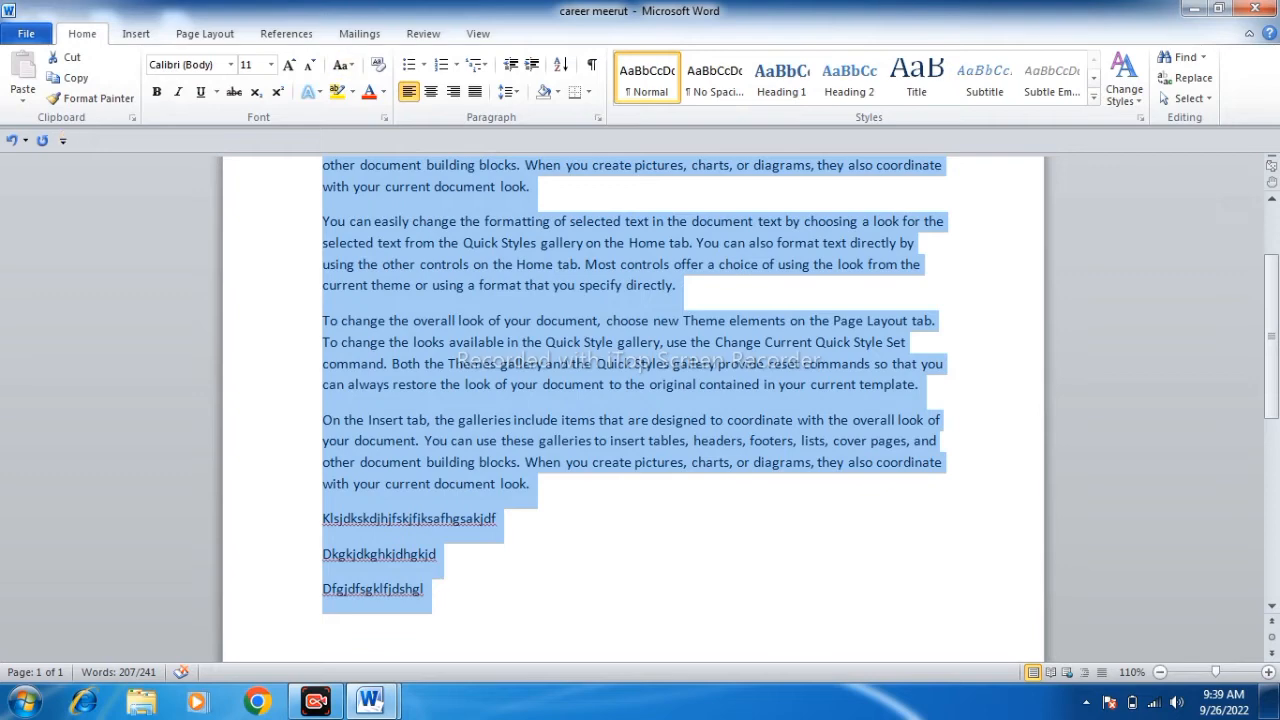
pyautogui.click(26, 33)
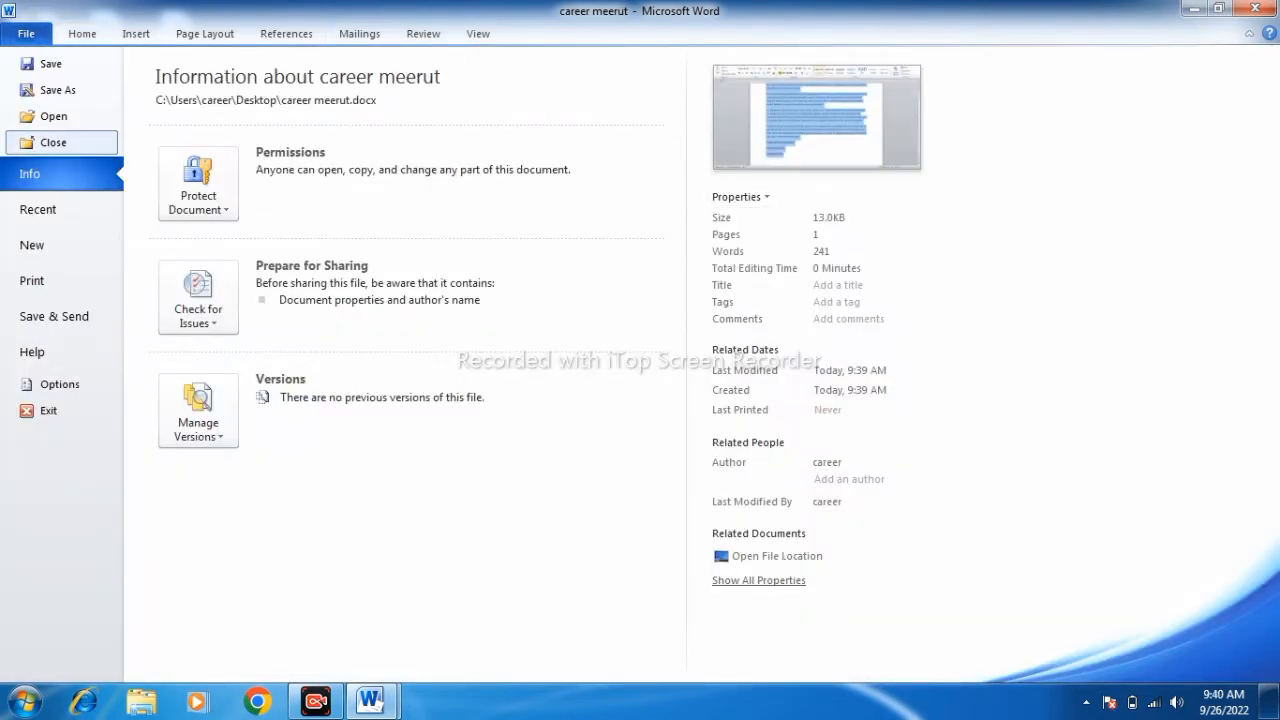
pyautogui.click(53, 142)
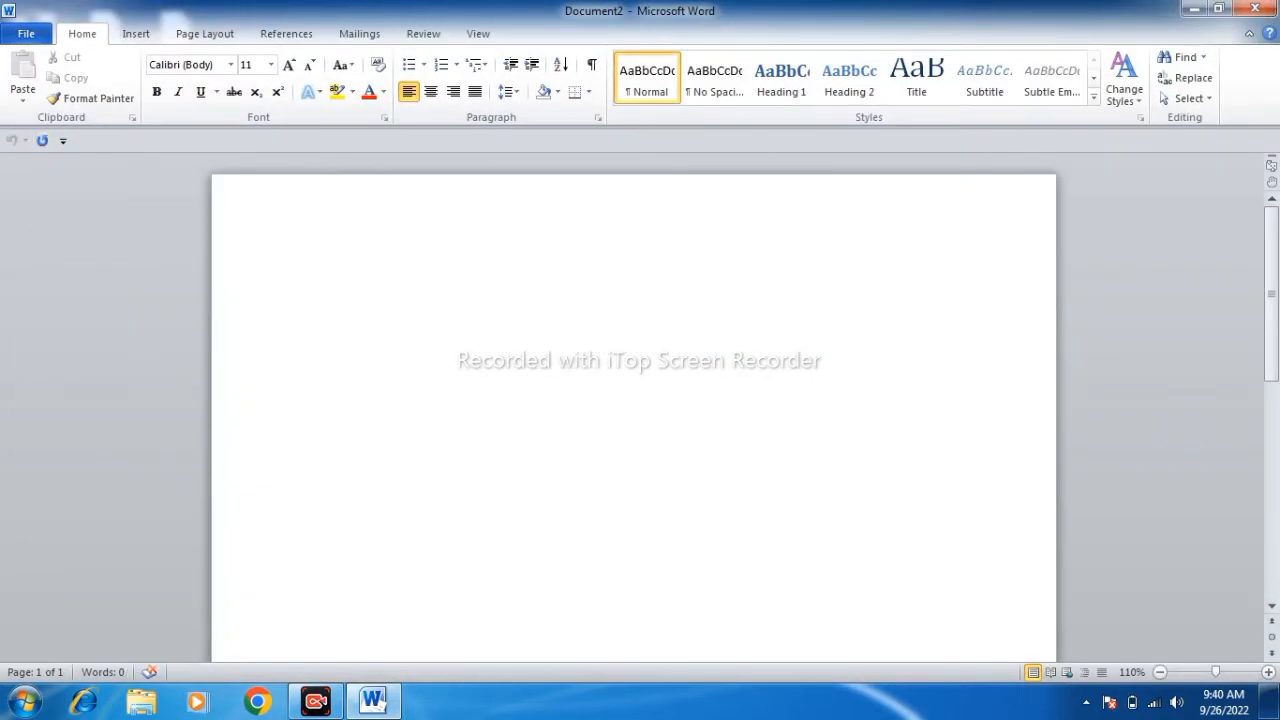
# - Open the "career meerut" document from the Desktop
pyautogui.moveTo(388, 700)
pyautogui.click(26, 33)
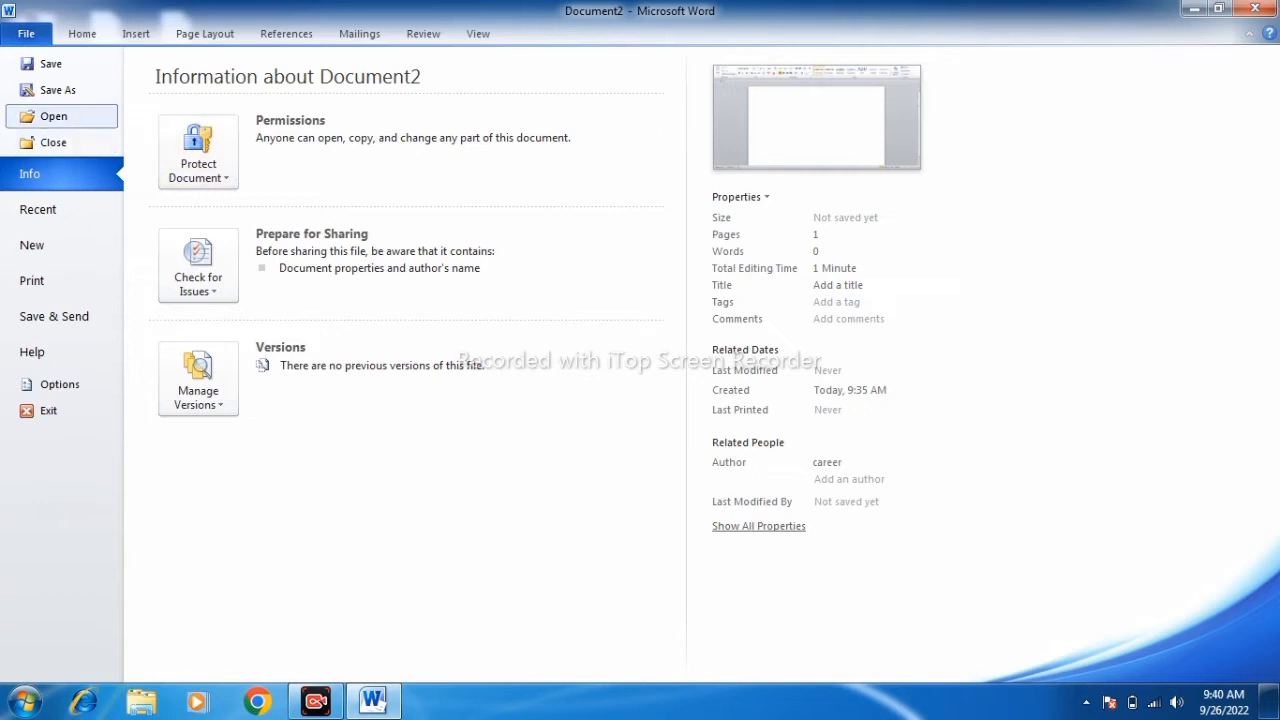
pyautogui.click(53, 116)
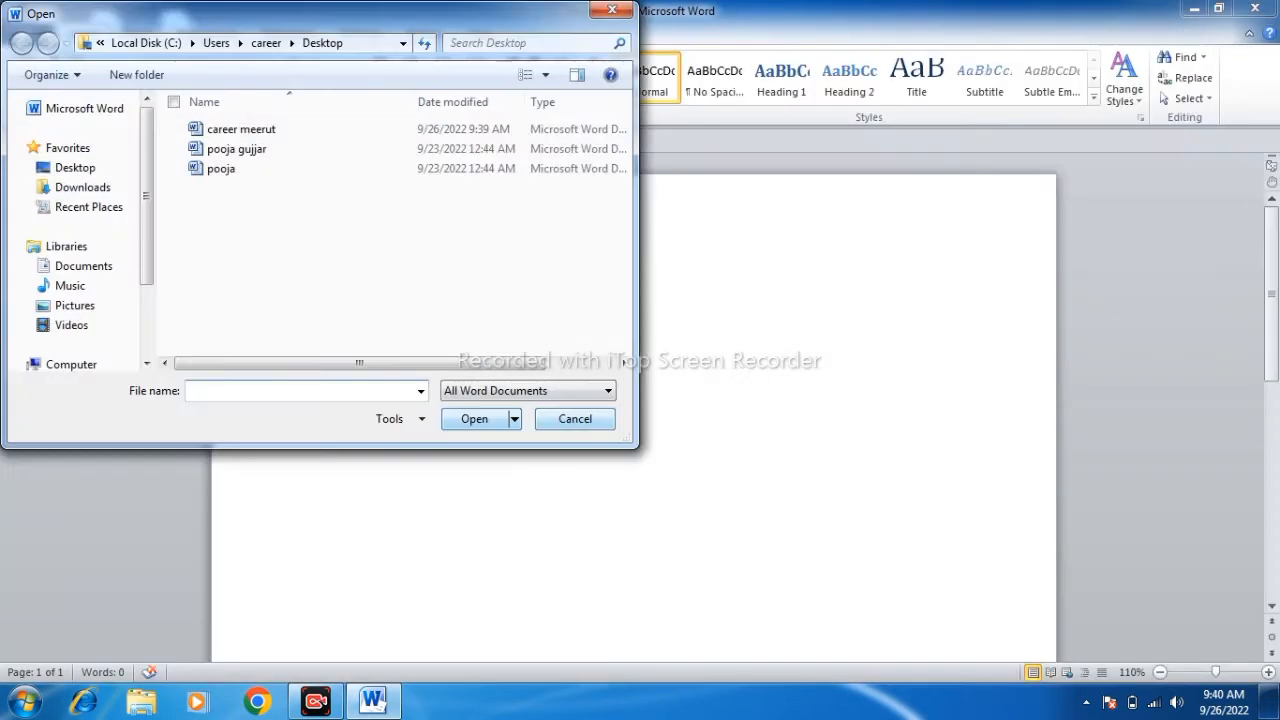
pyautogui.click(240, 129)
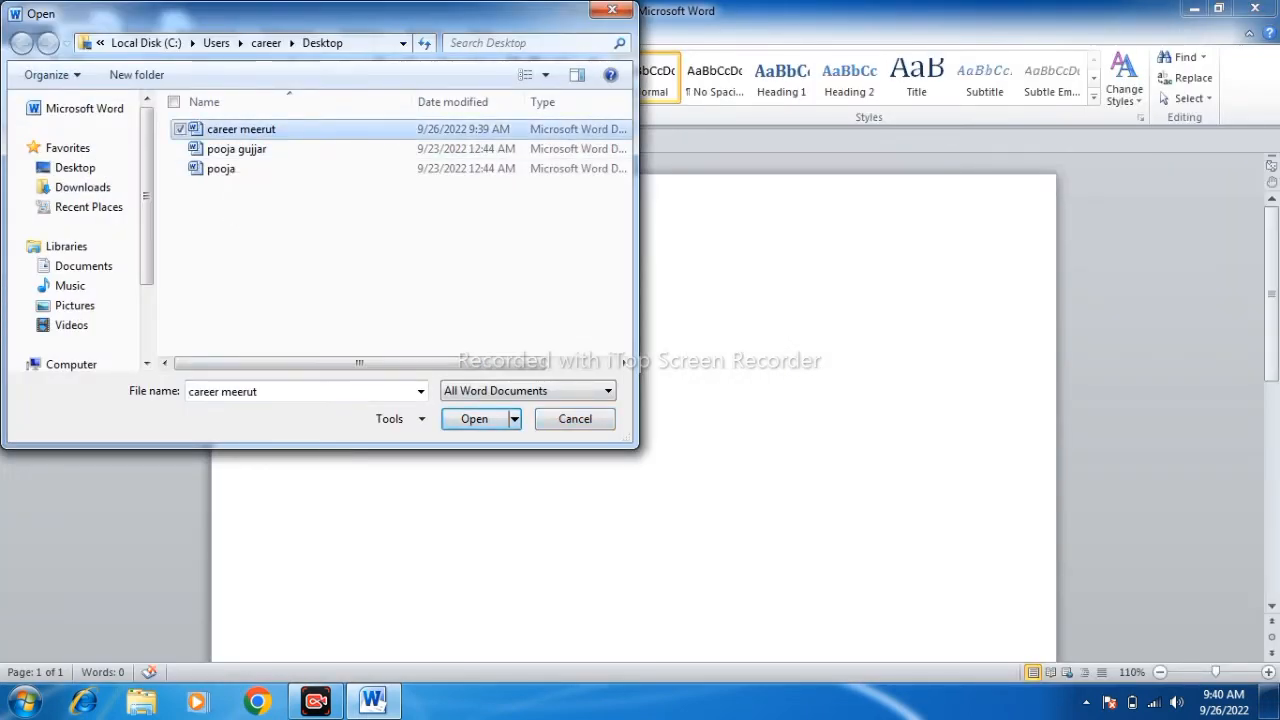
pyautogui.click(474, 418)
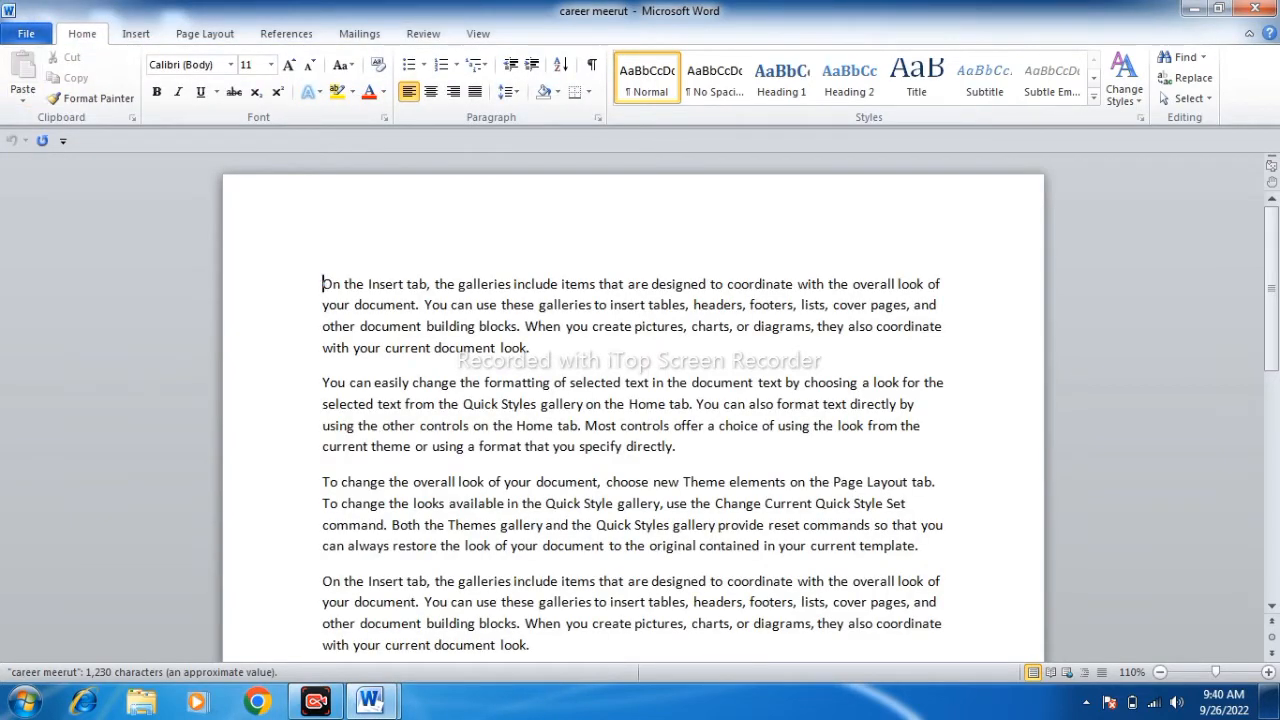
# - Review the document's information and recent documents list, and look through the templates available for a new document
pyautogui.click(26, 33)
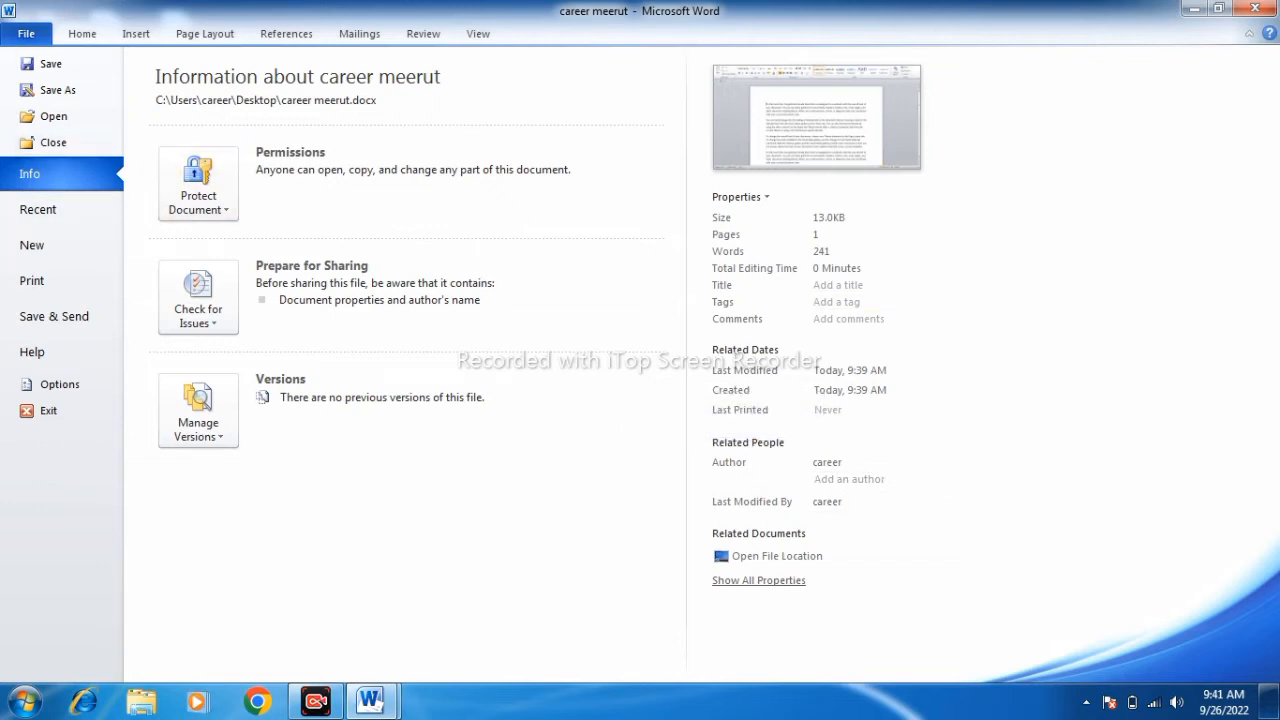
pyautogui.click(62, 210)
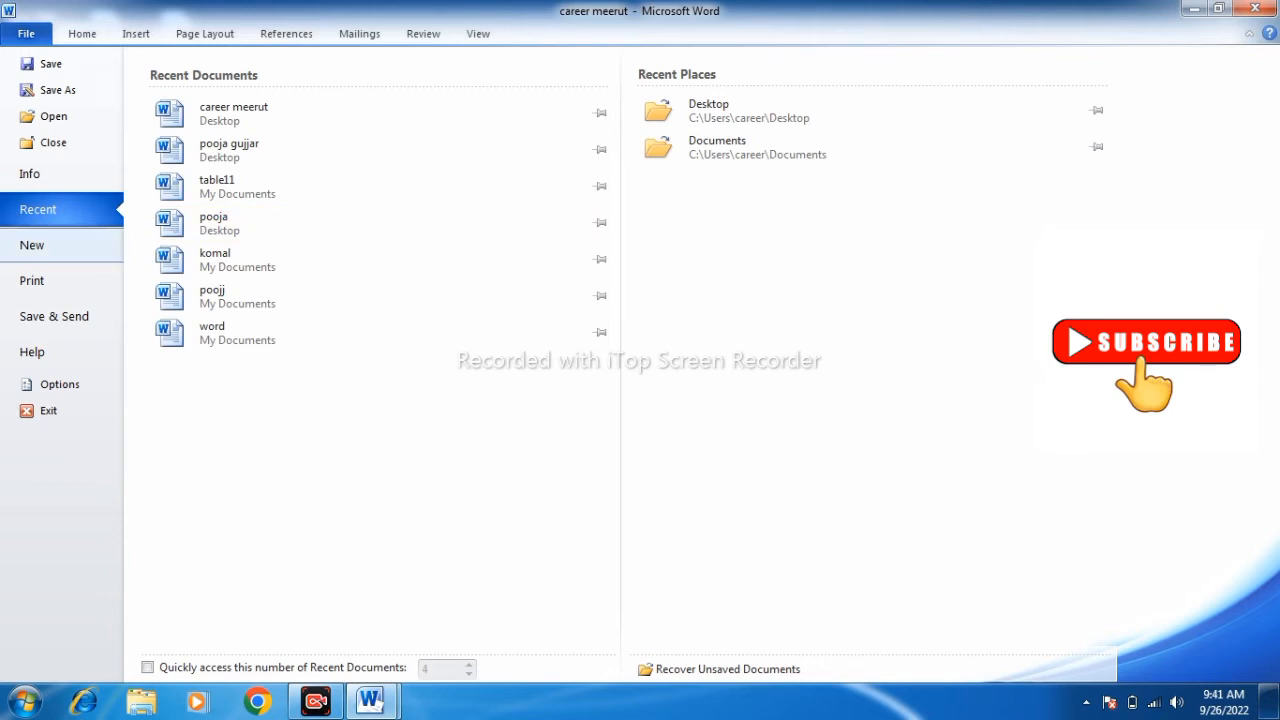
pyautogui.click(32, 245)
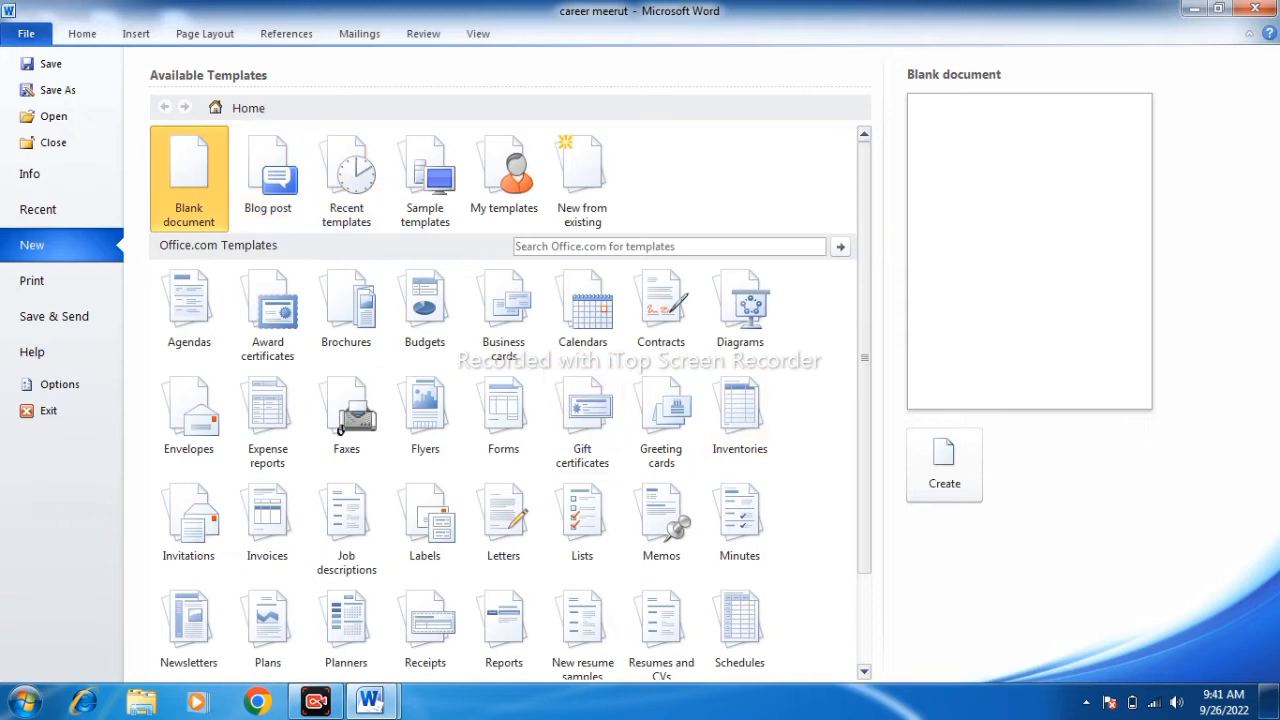
pyautogui.scroll(-3, 505, 400)
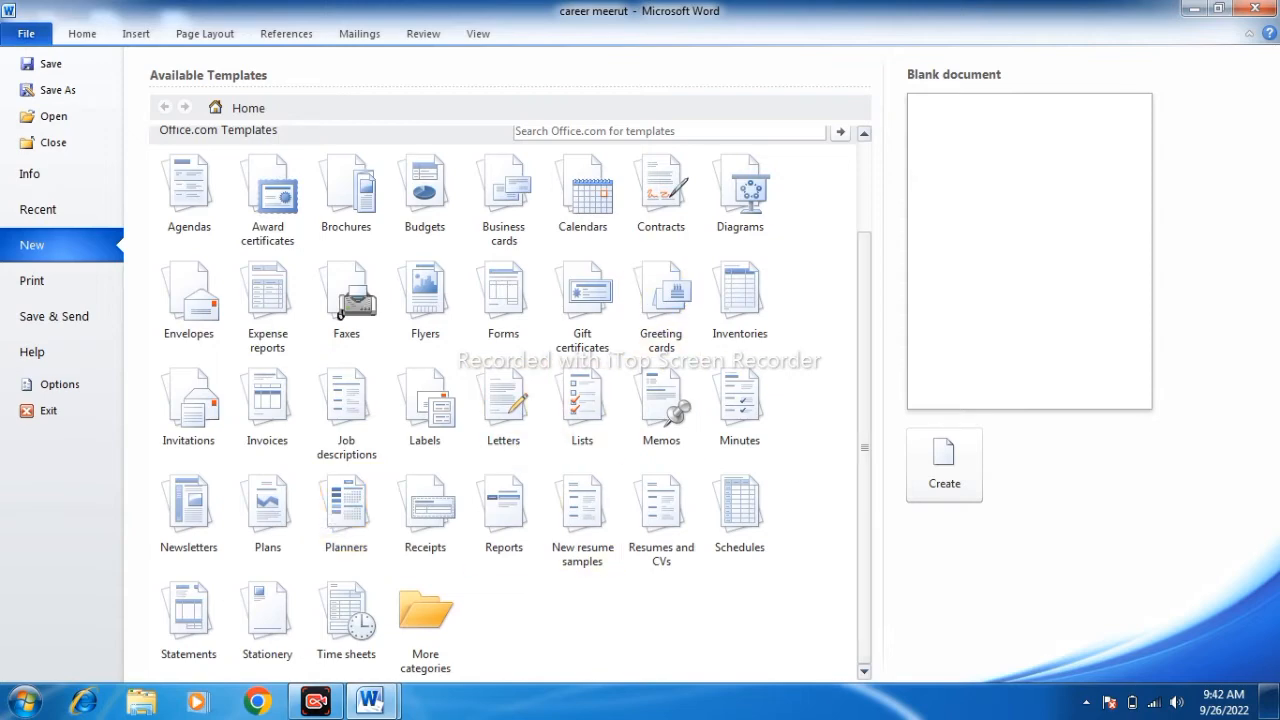
pyautogui.scroll(3, 500, 400)
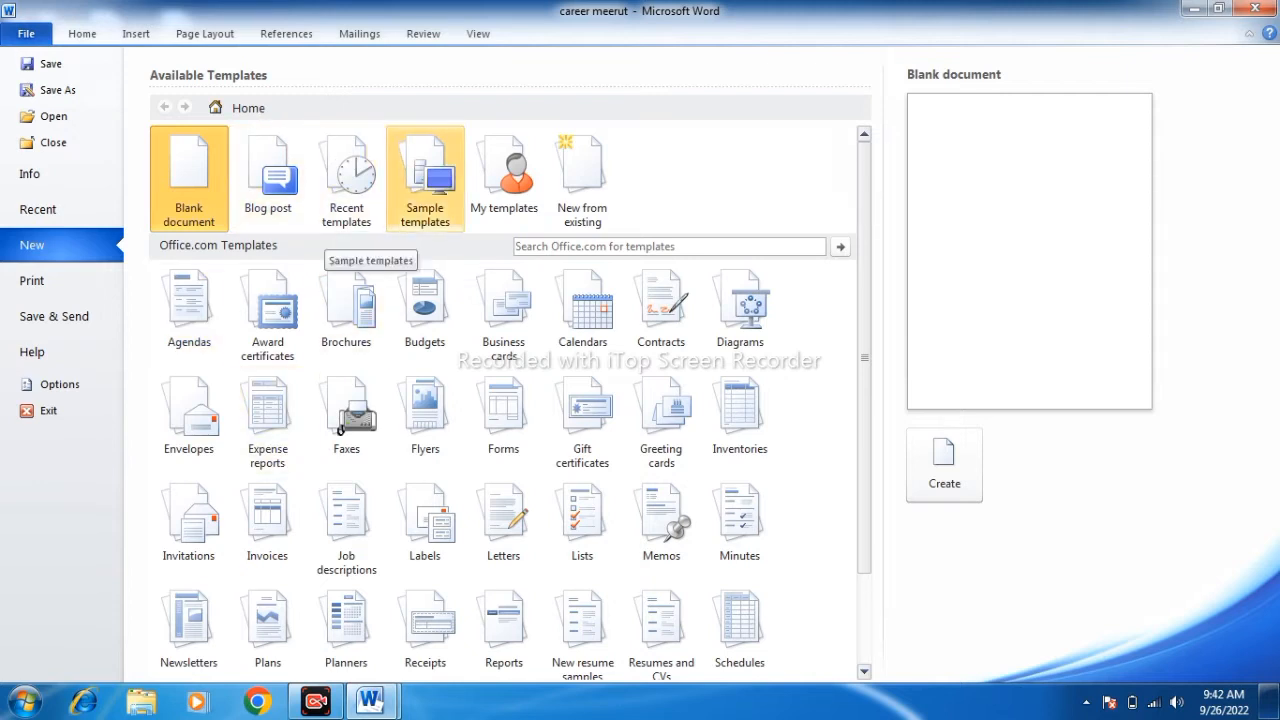
# - Browse the sample templates collection and return to the main list of available templates
pyautogui.click(412, 225)
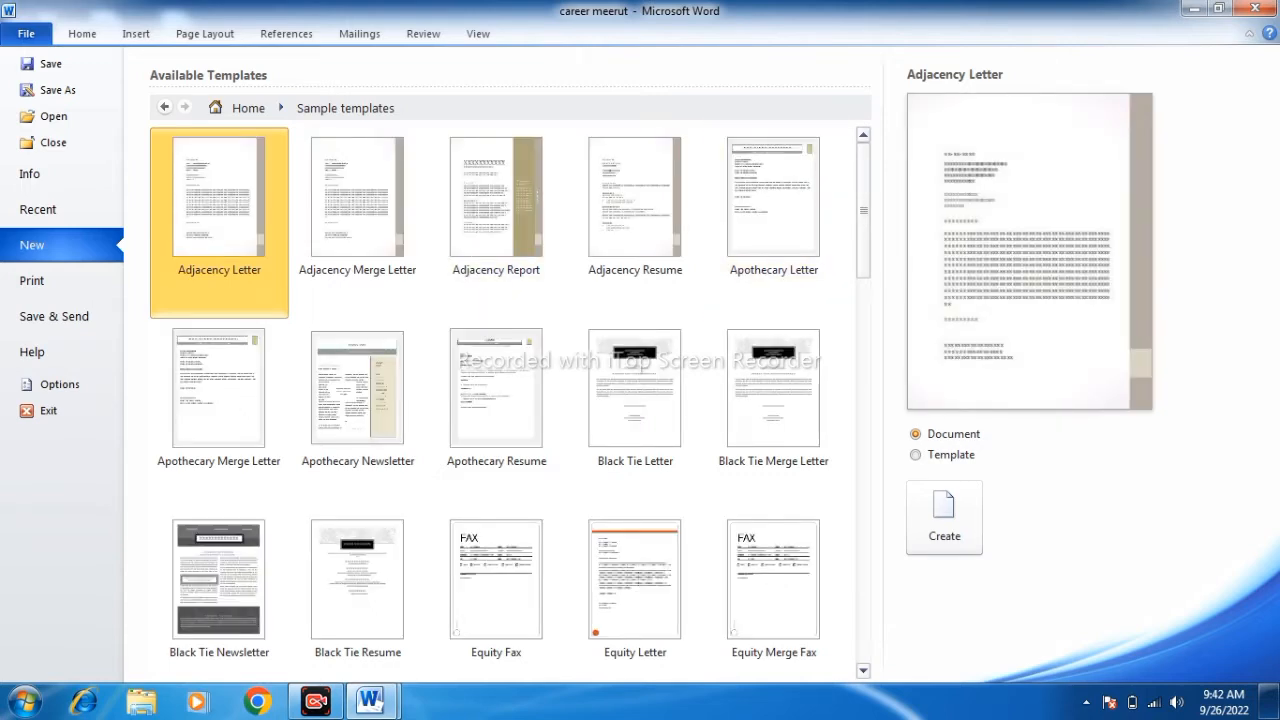
pyautogui.scroll(-10, 500, 400)
pyautogui.scroll(10, 500, 400)
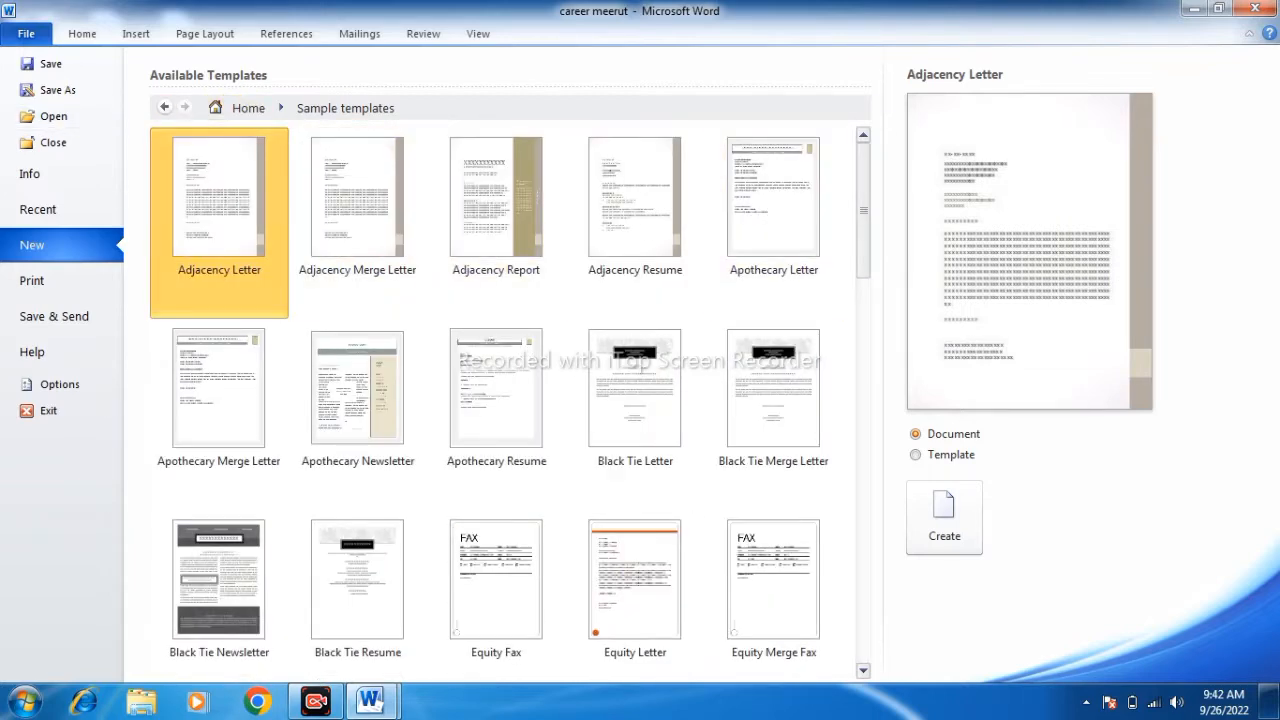
pyautogui.click(164, 107)
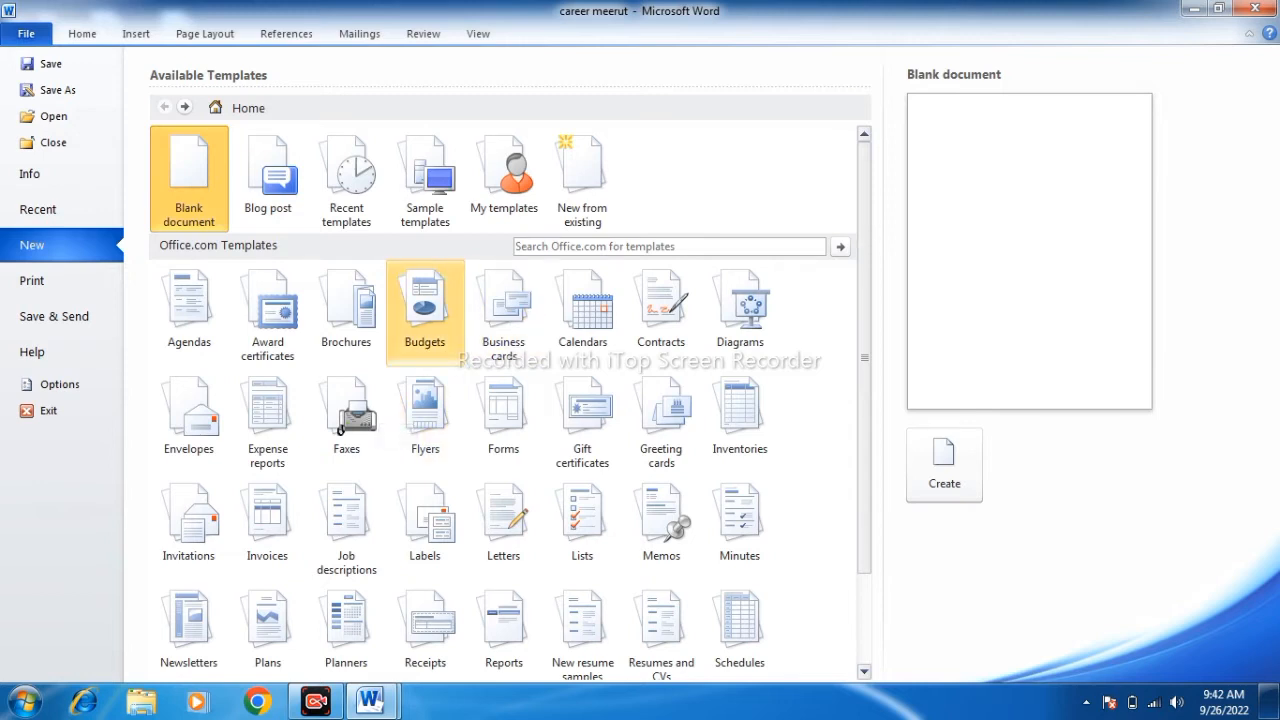
# - Check the Budgets, Invitations and Calendars categories of Office.com templates, returning to the template list after each
pyautogui.click(405, 305)
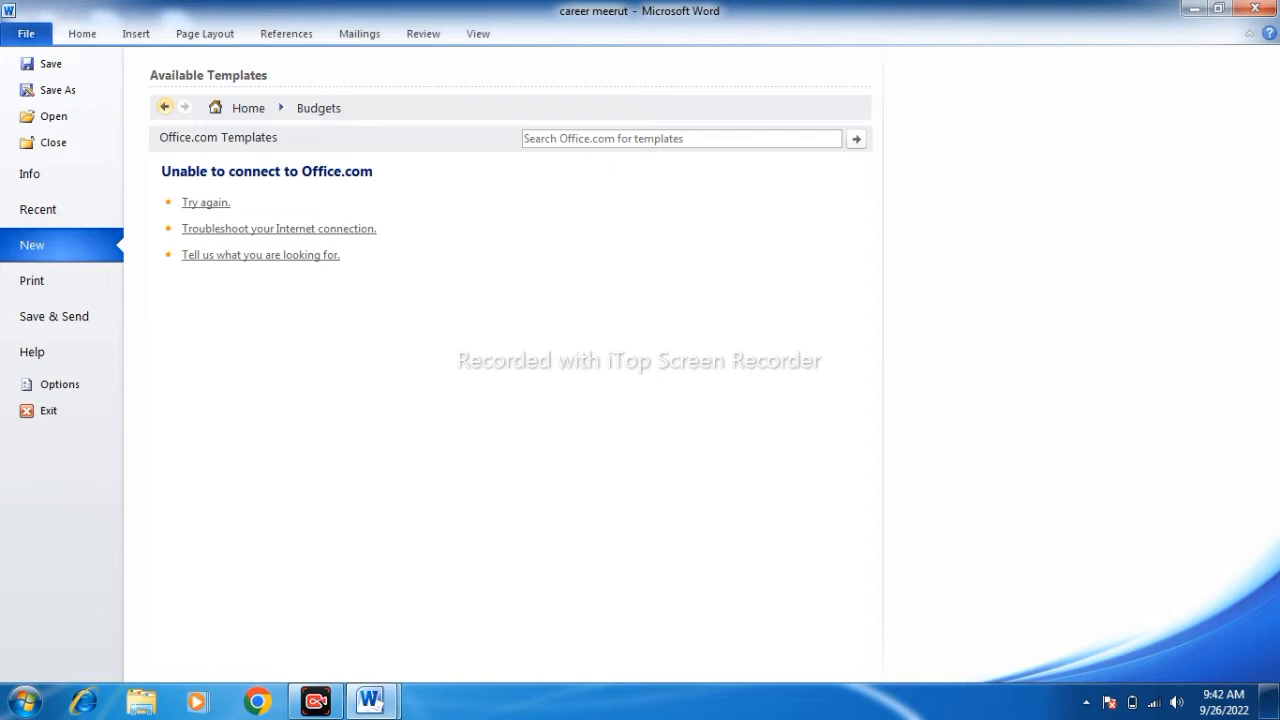
pyautogui.click(164, 107)
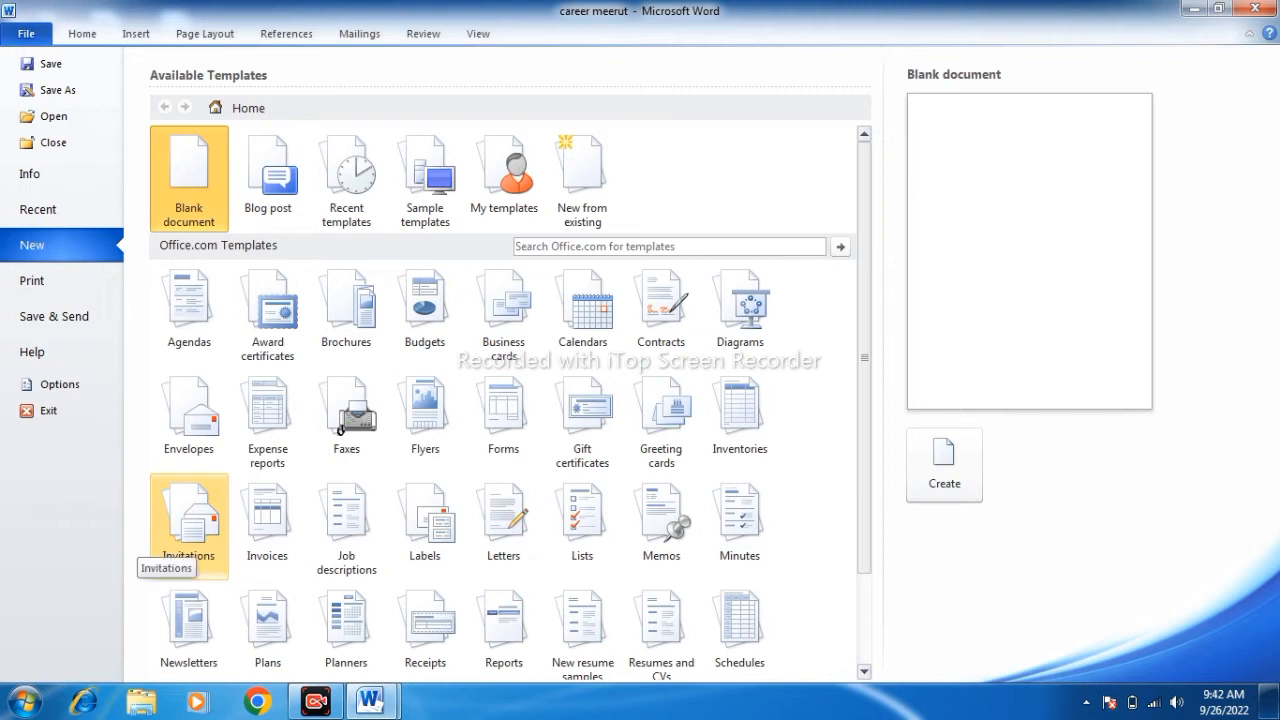
pyautogui.click(189, 530)
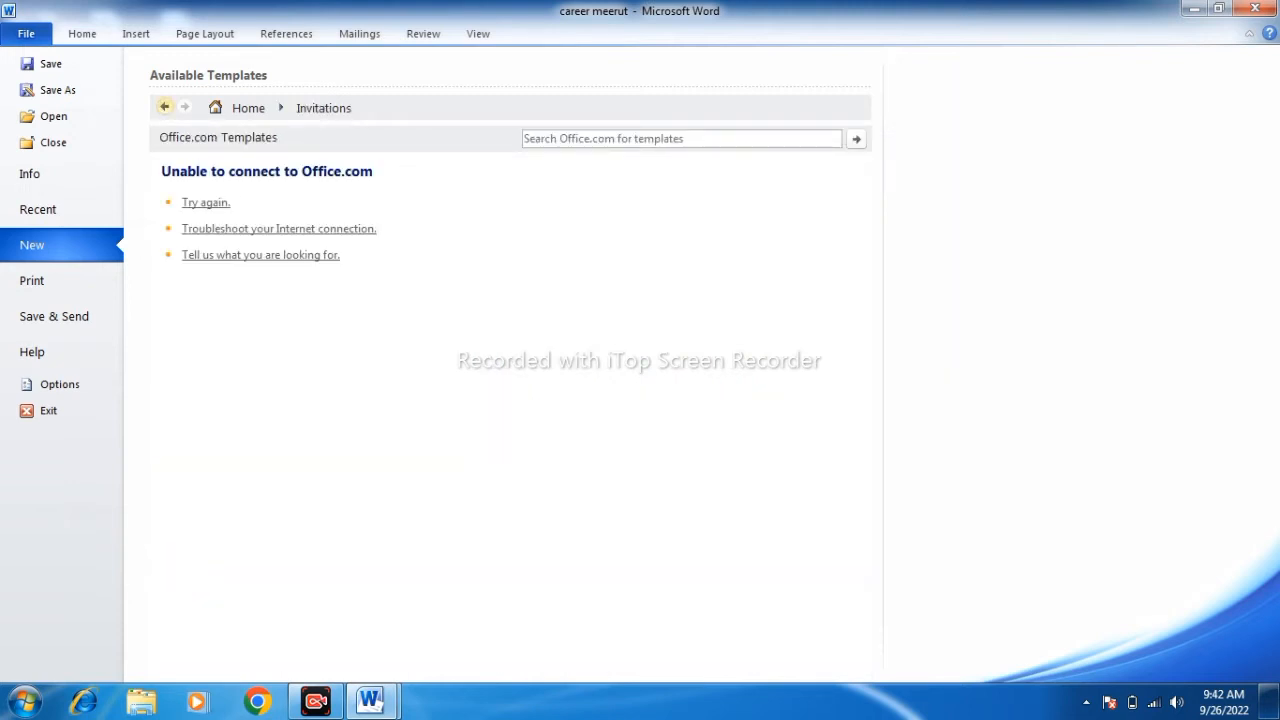
pyautogui.click(165, 107)
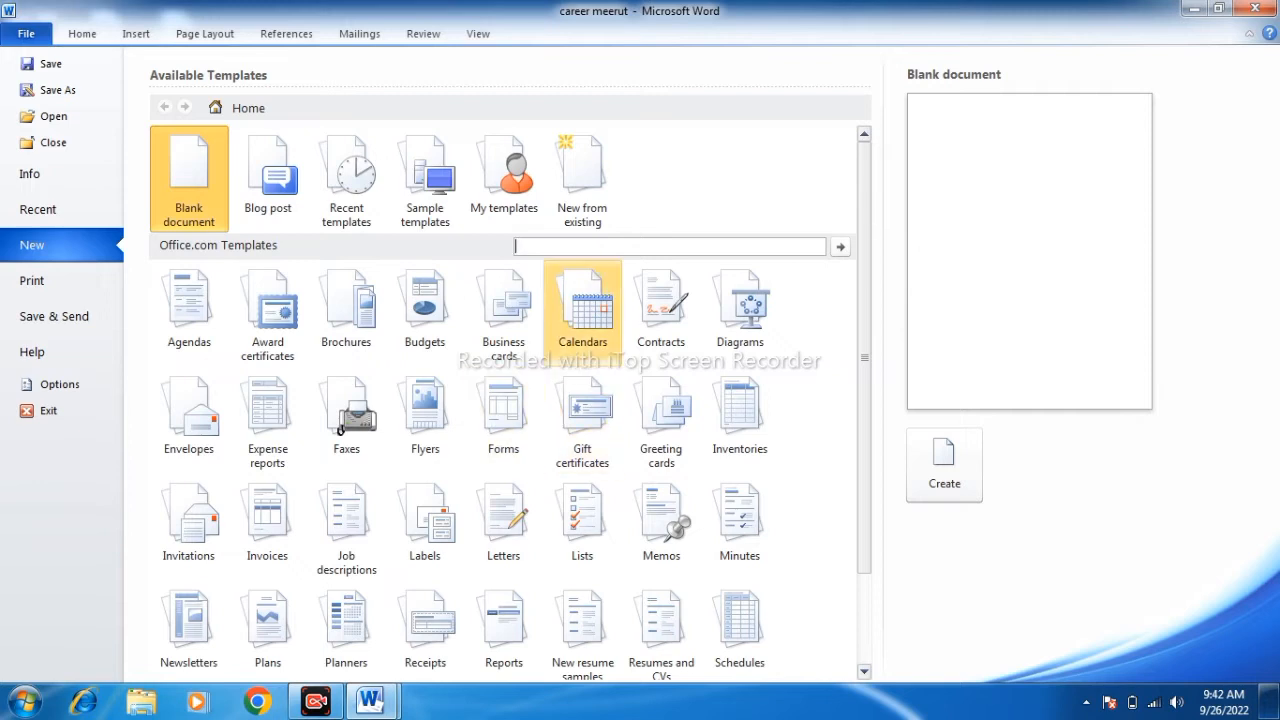
pyautogui.click(583, 305)
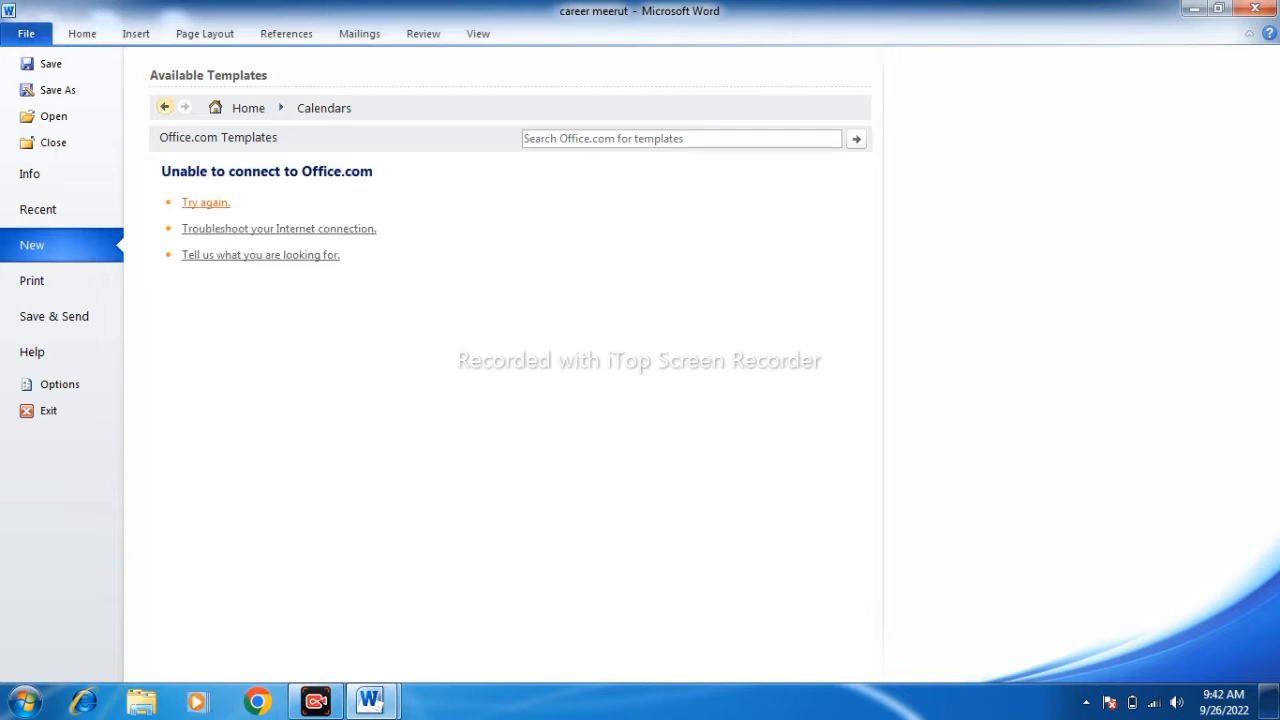
pyautogui.click(164, 107)
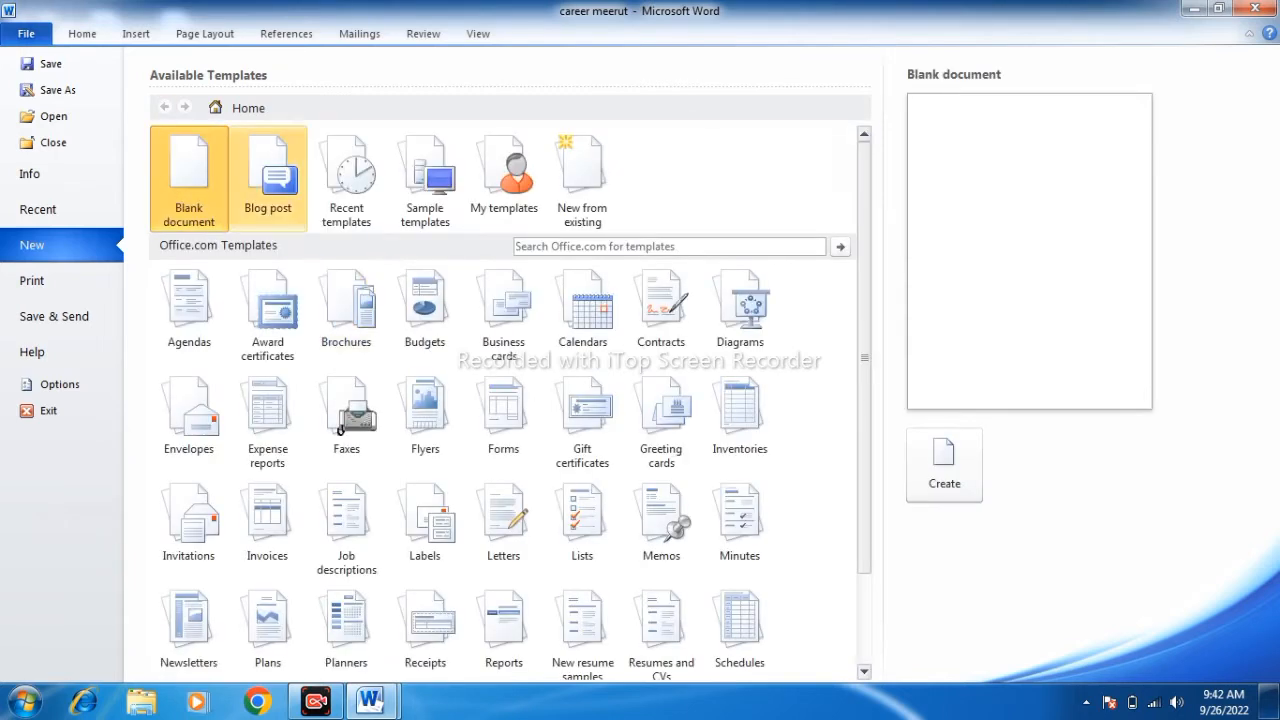
# - Preview the Blog post template and look into the Recent templates and My templates collections without creating a document
pyautogui.click(267, 178)
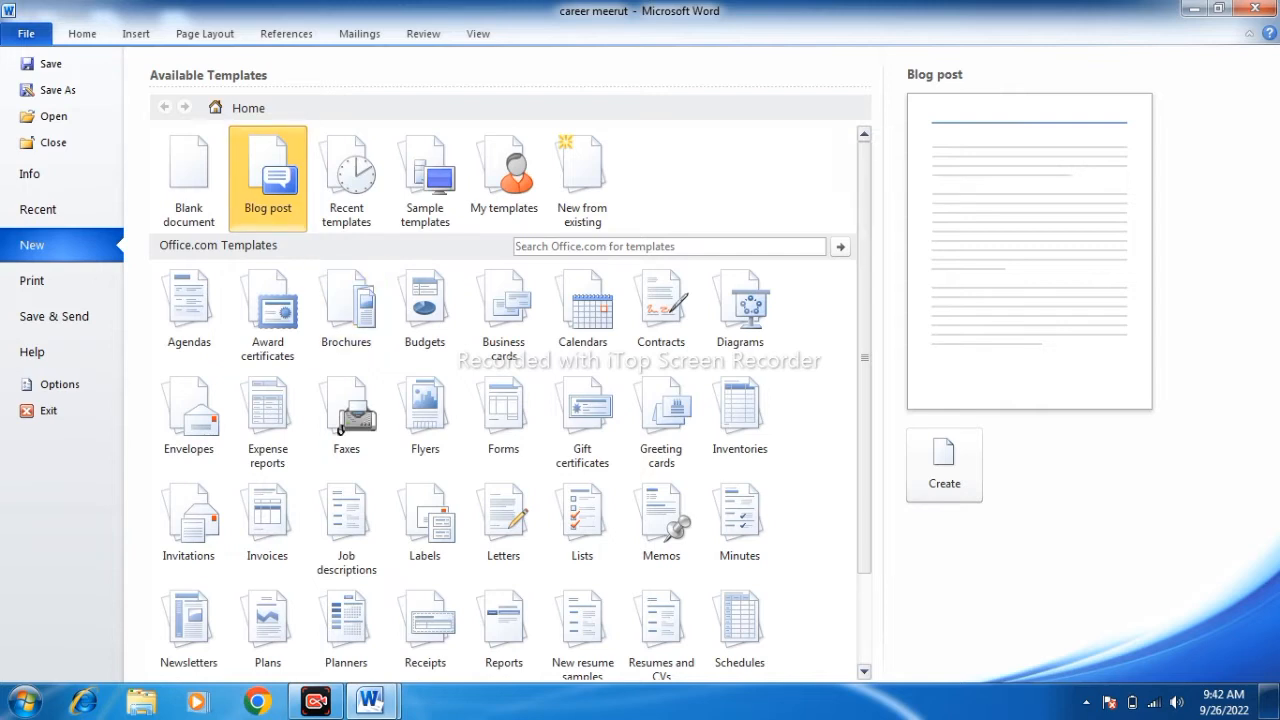
pyautogui.click(346, 178)
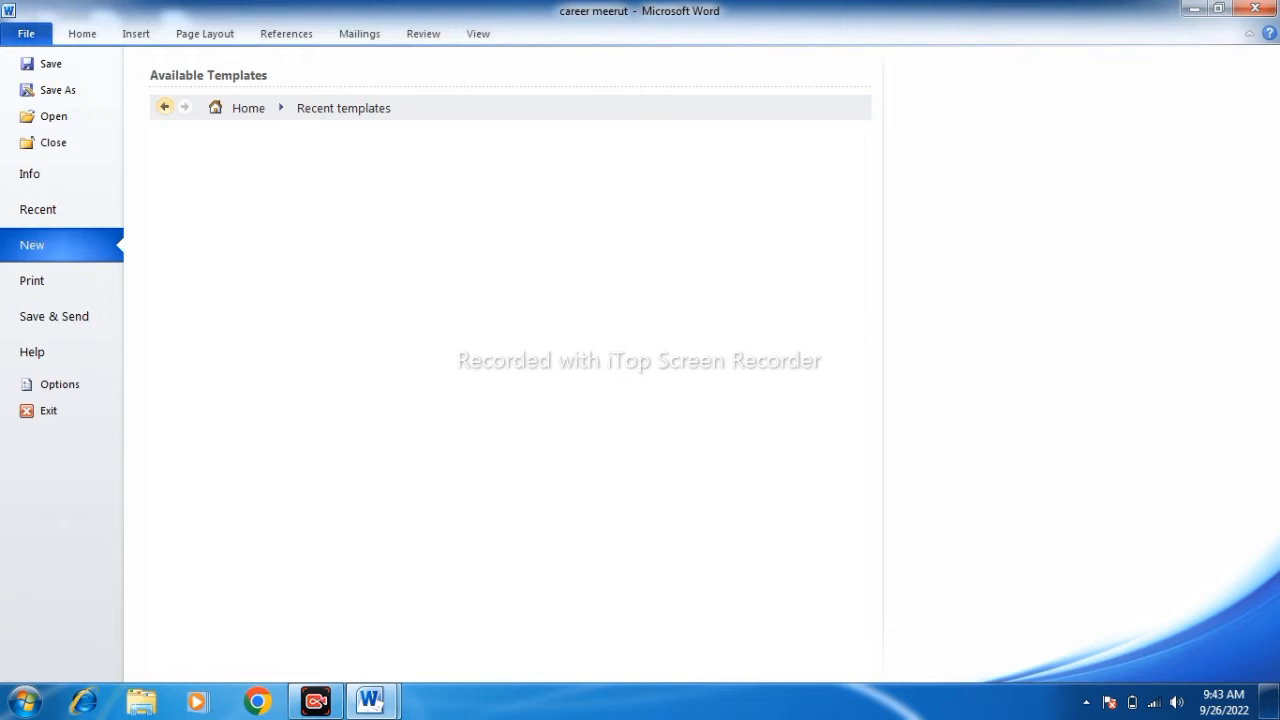
pyautogui.click(165, 107)
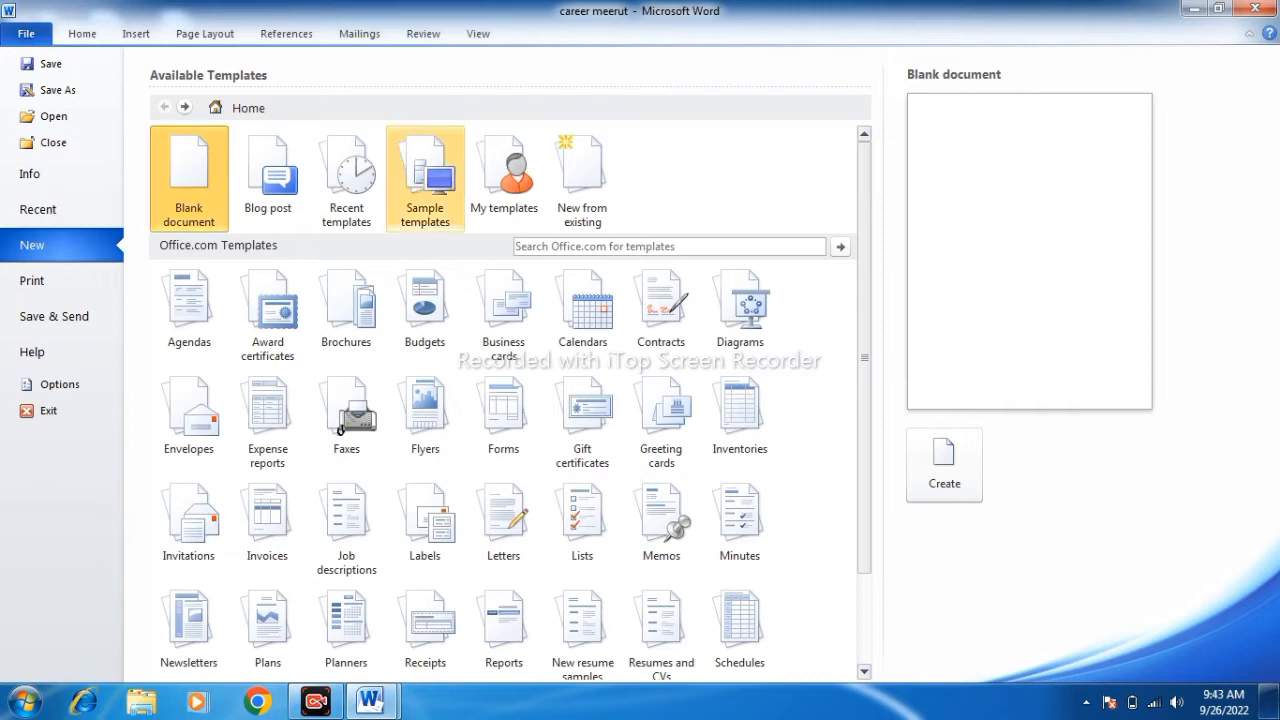
pyautogui.click(504, 178)
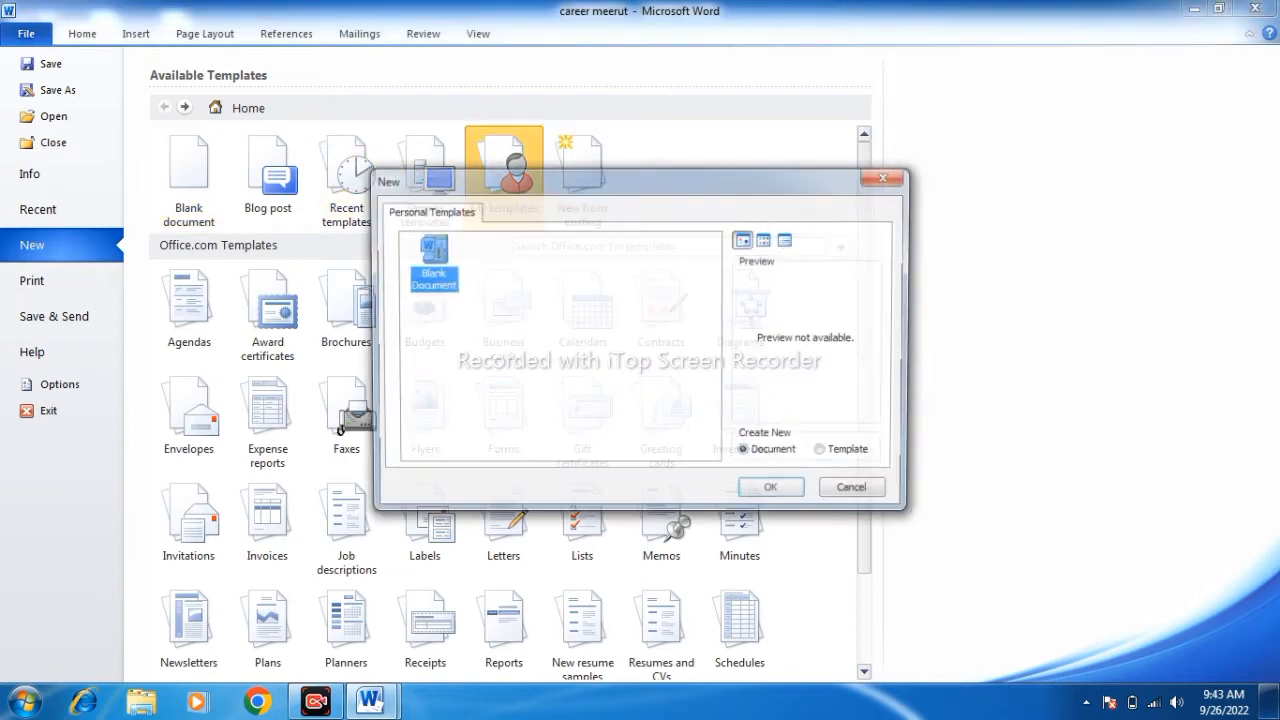
pyautogui.click(774, 492)
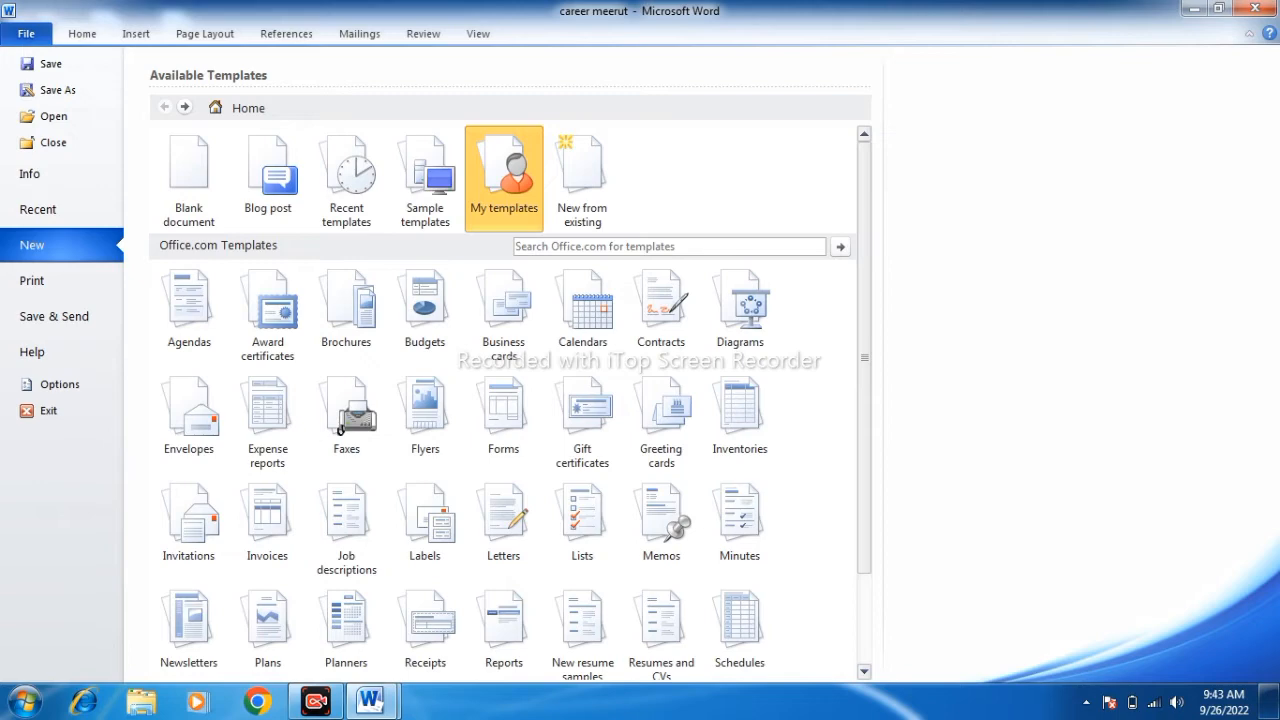
pyautogui.scroll(-2, 583, 450)
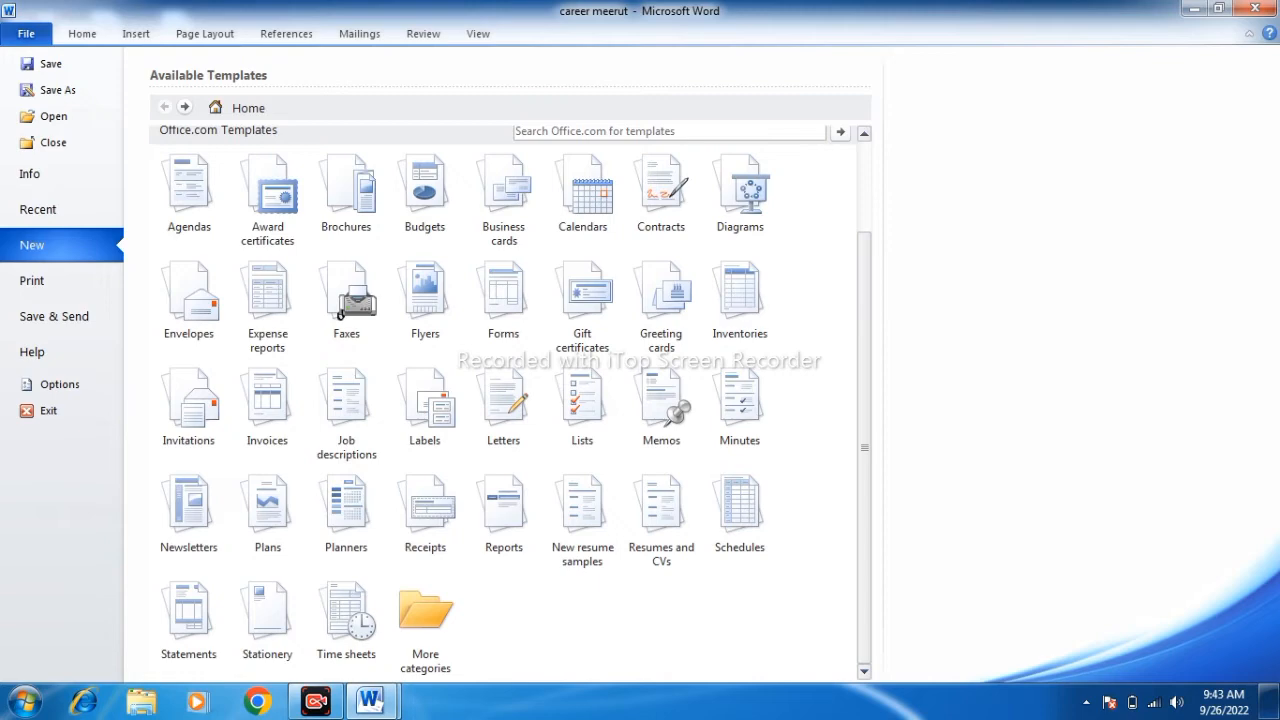
pyautogui.scroll(2, 503, 400)
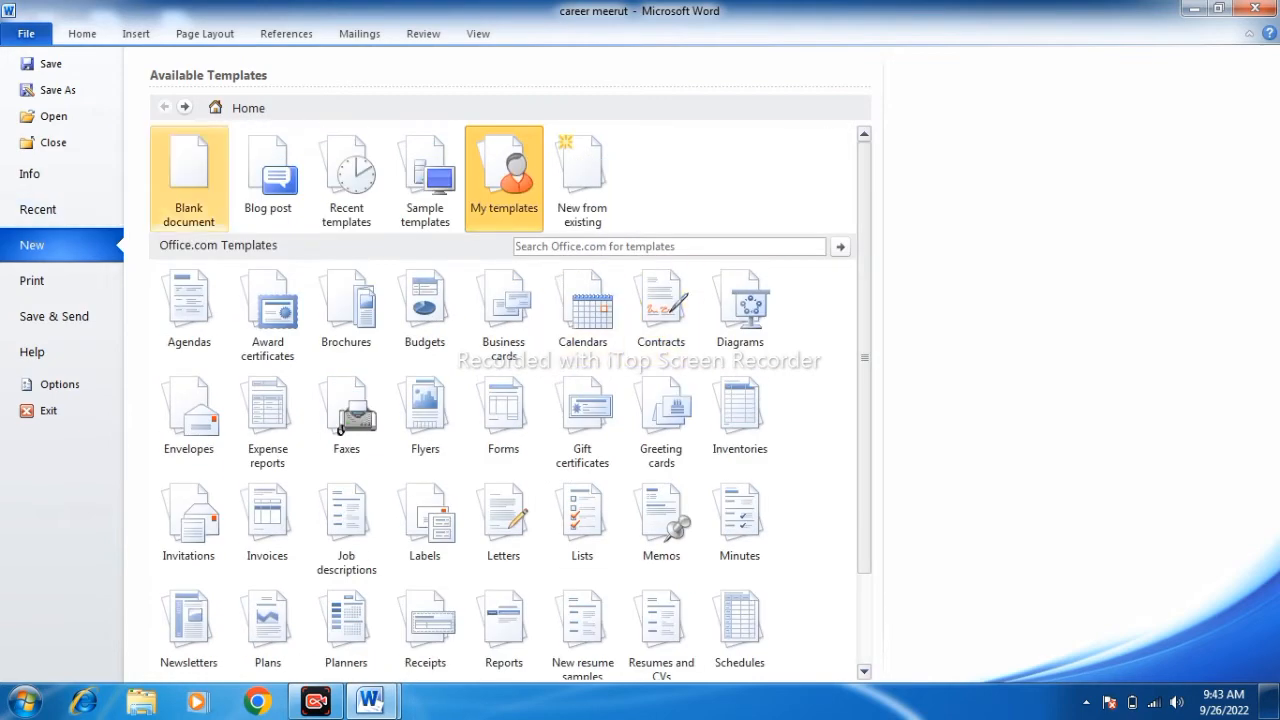
# - Create a new document from the Blog post template and dismiss the blog account registration
pyautogui.click(268, 180)
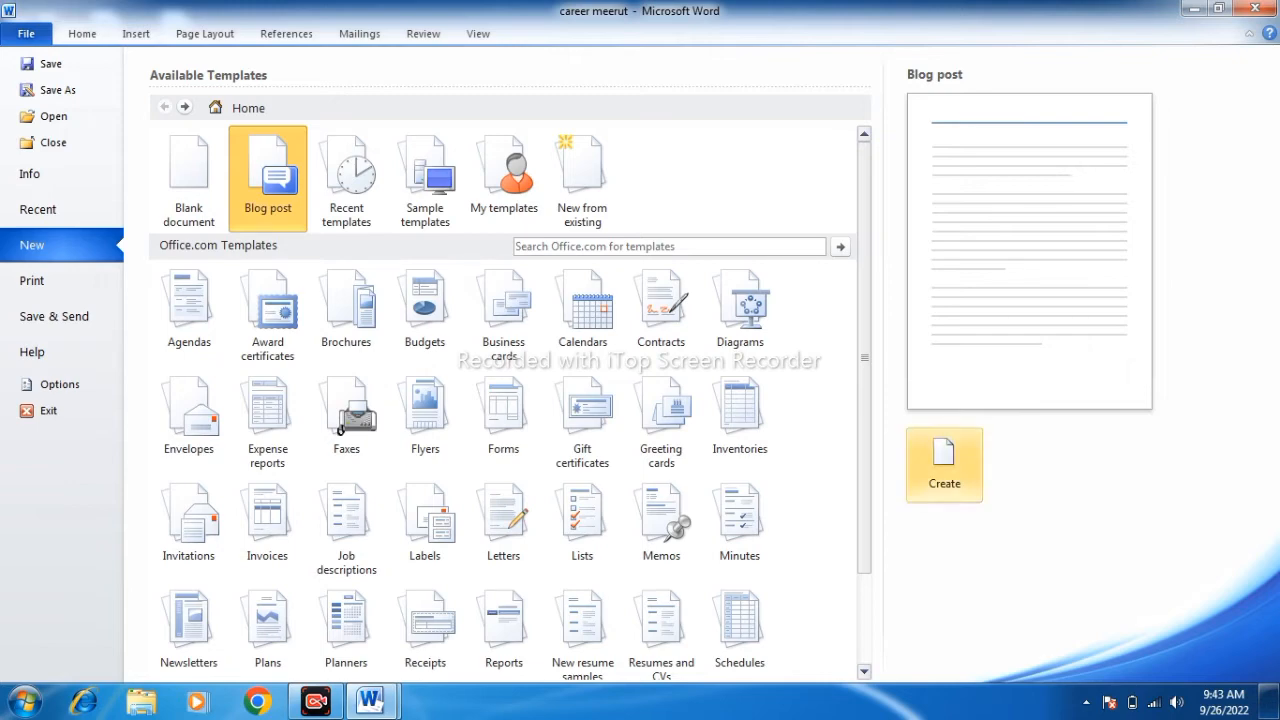
pyautogui.click(944, 462)
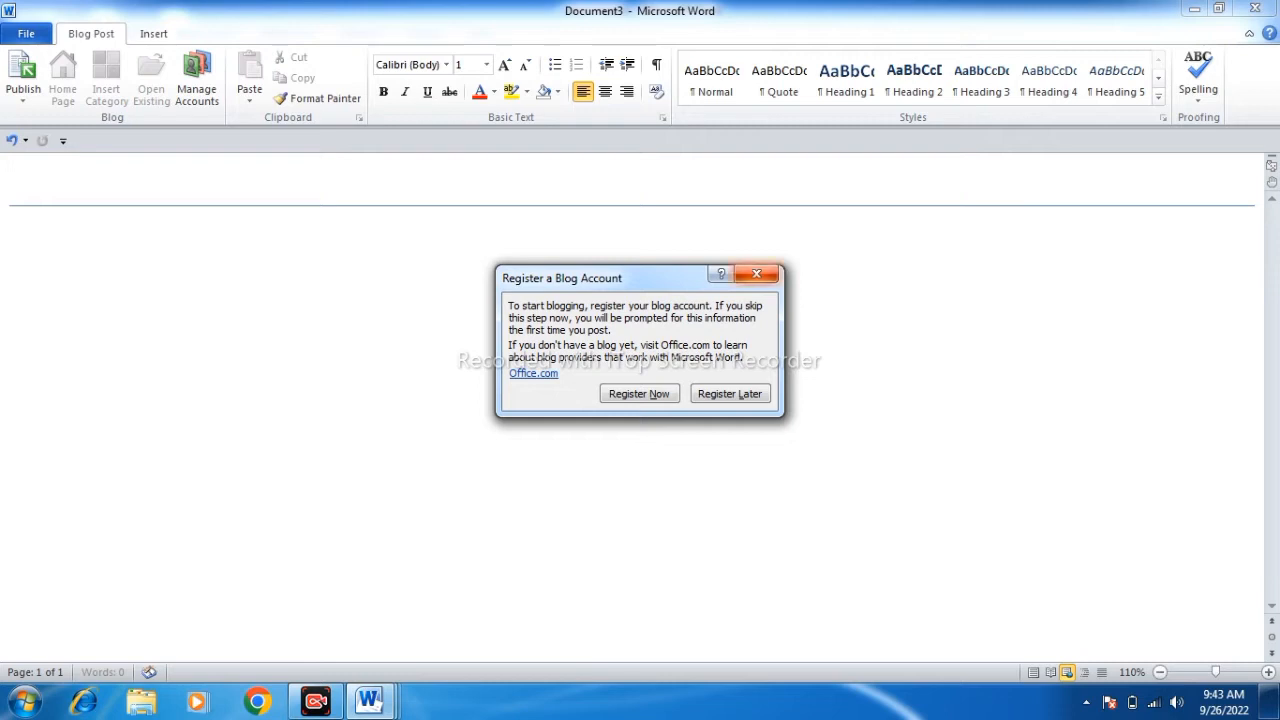
pyautogui.click(757, 274)
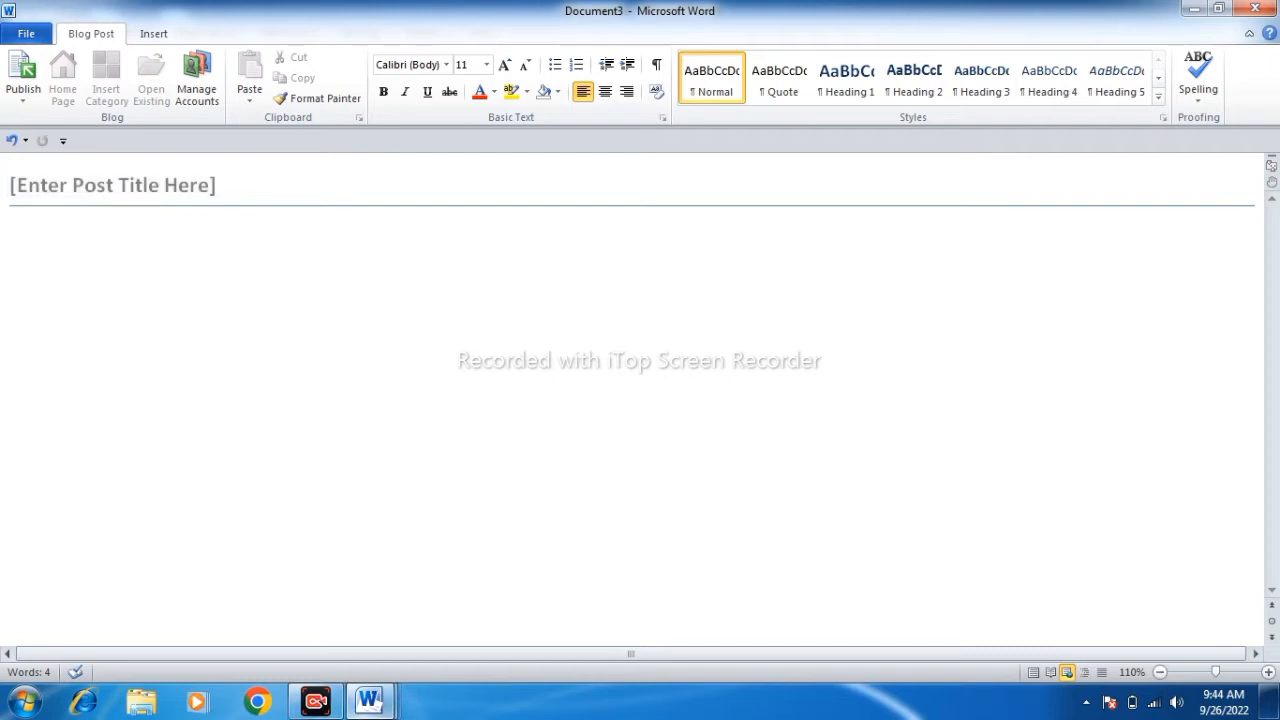
# - Switch back to the "career meerut" document and review its print settings and preview and its Save & Send options
pyautogui.moveTo(370, 702)
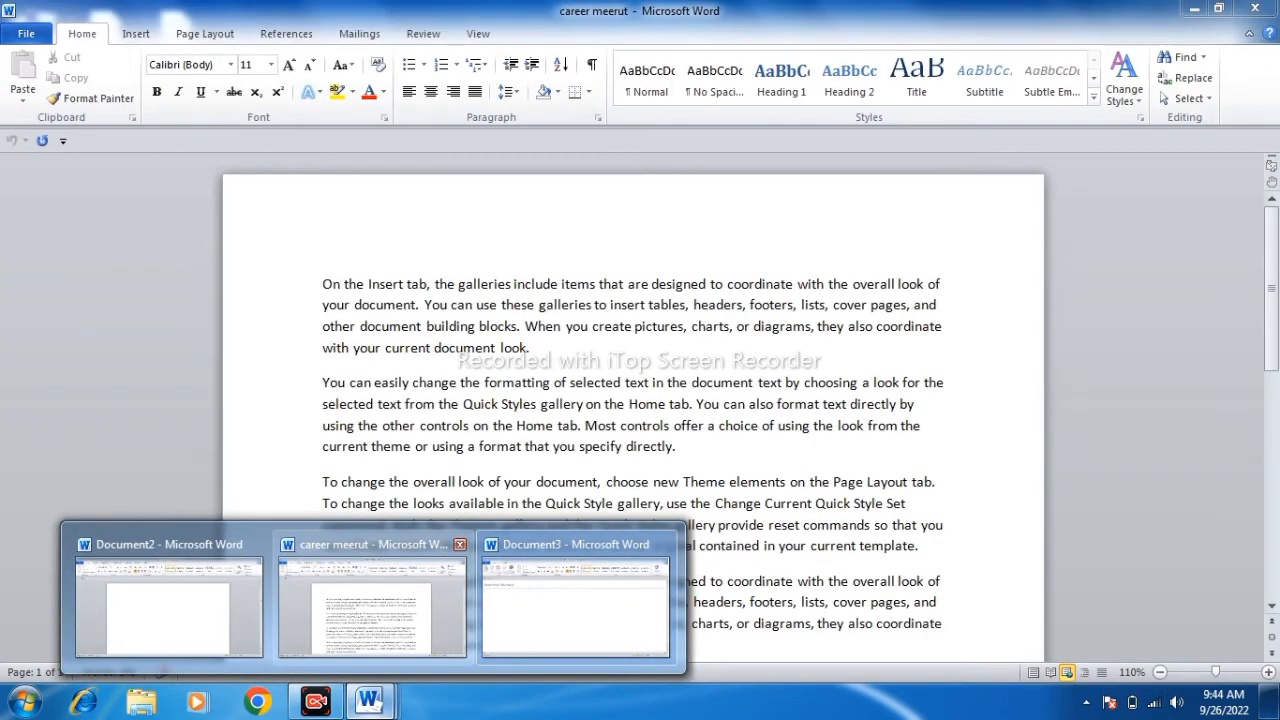
pyautogui.click(372, 605)
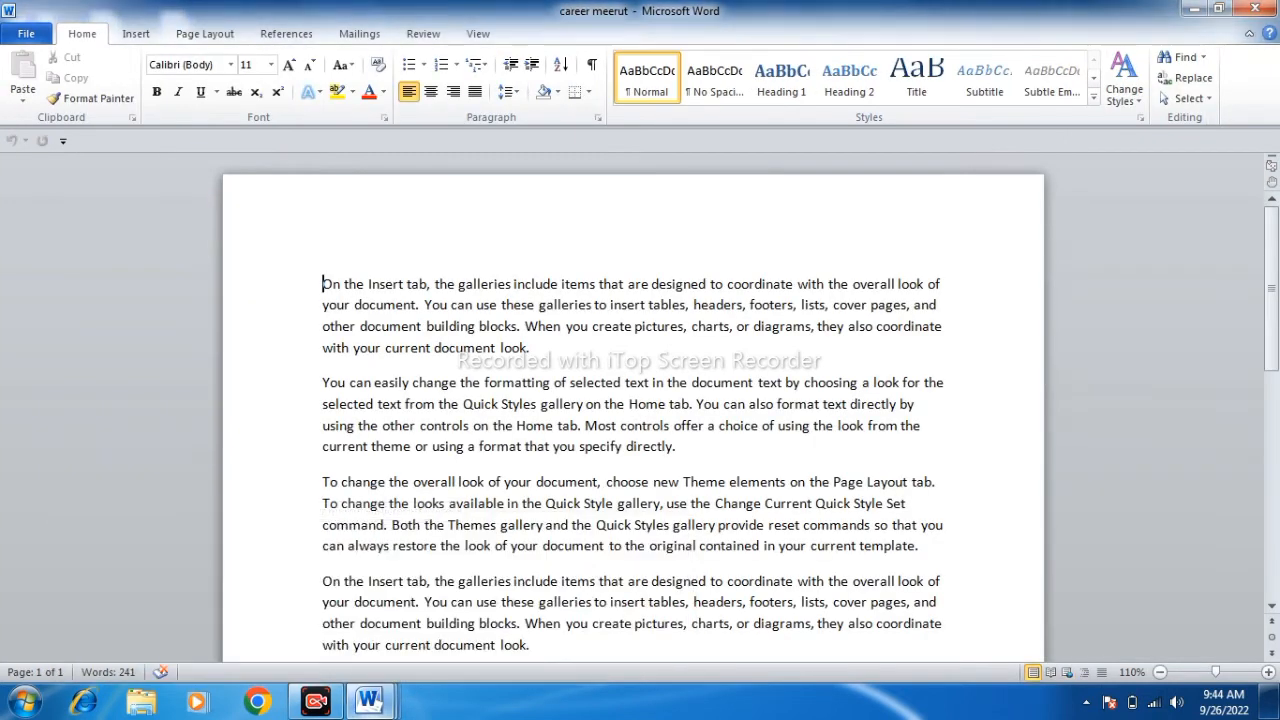
pyautogui.click(26, 34)
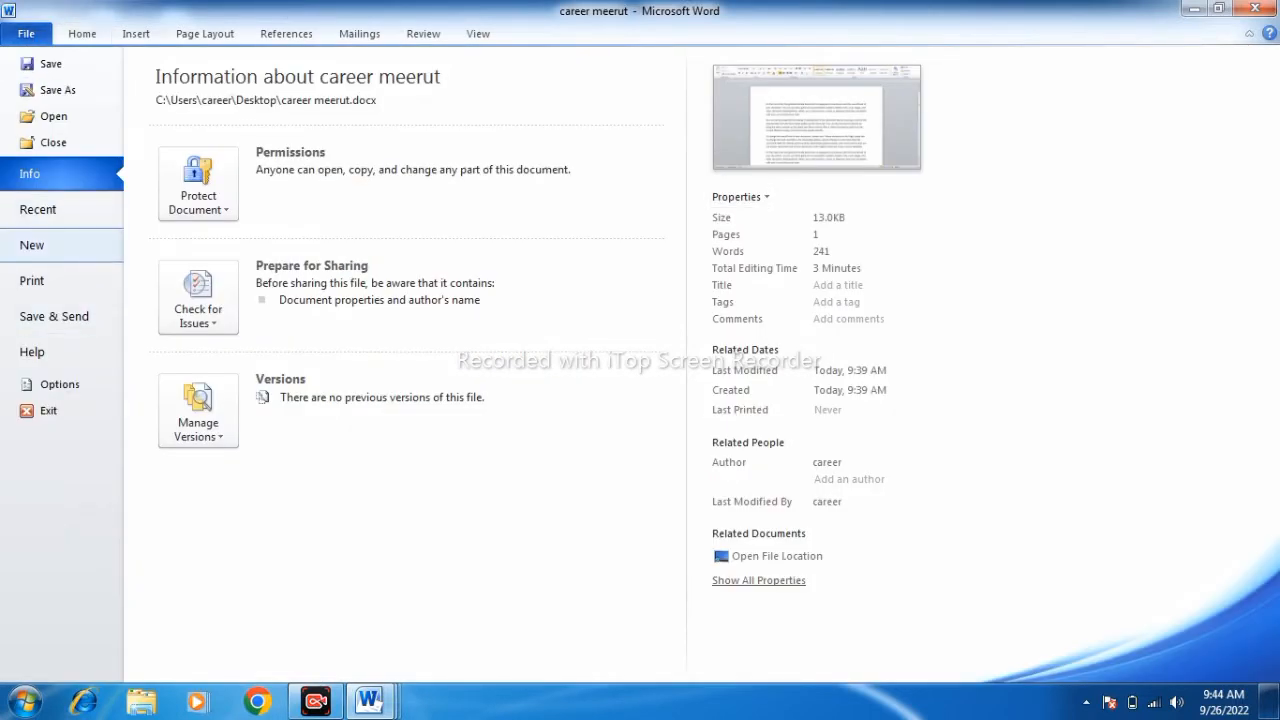
pyautogui.click(40, 245)
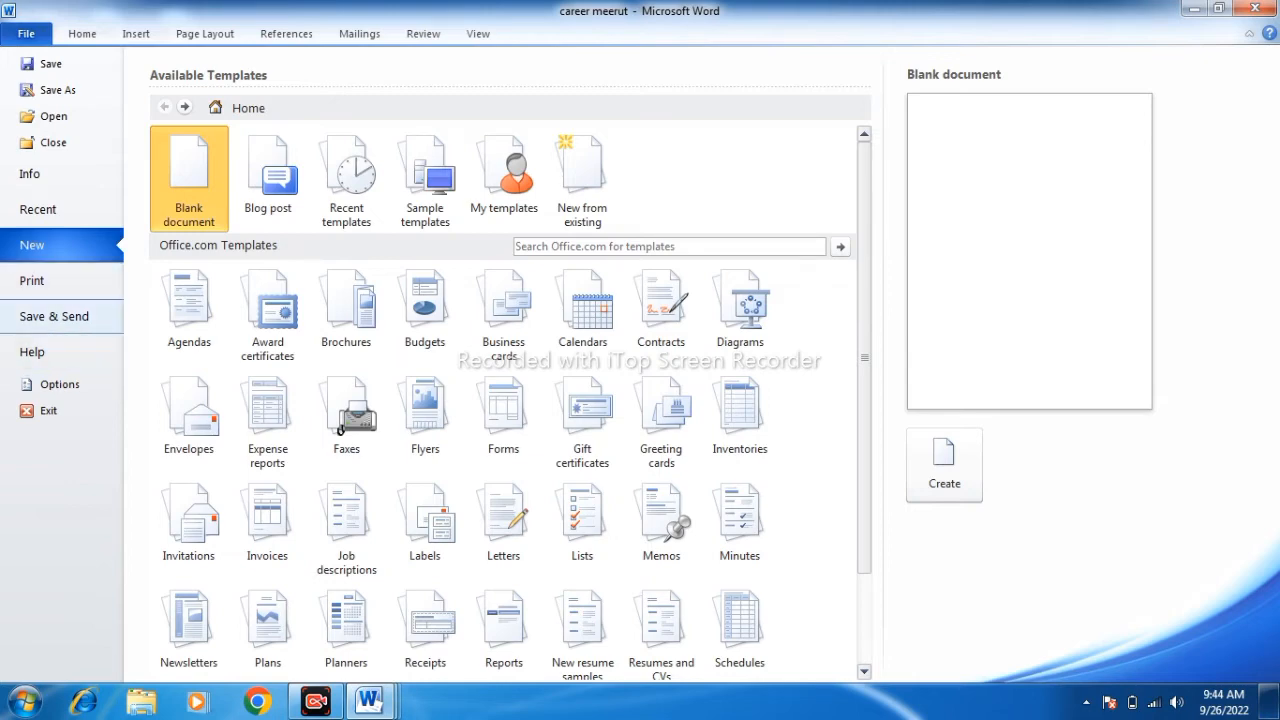
pyautogui.click(54, 316)
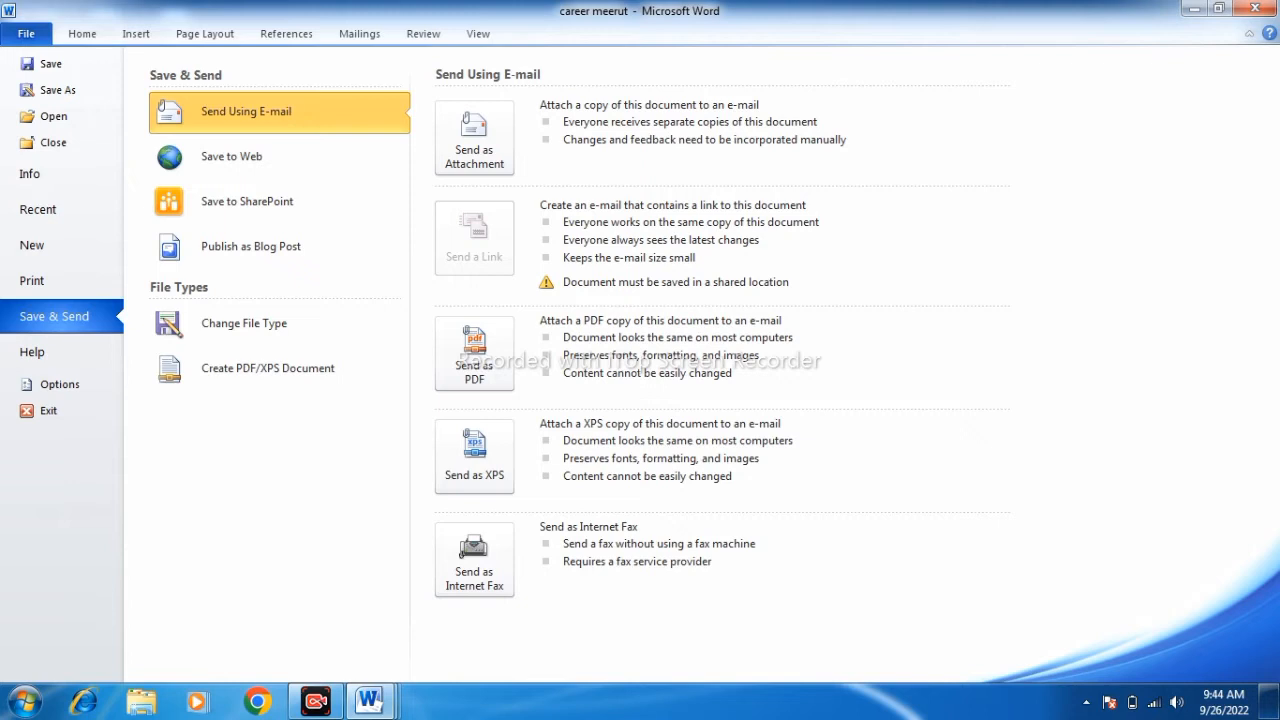
pyautogui.click(32, 280)
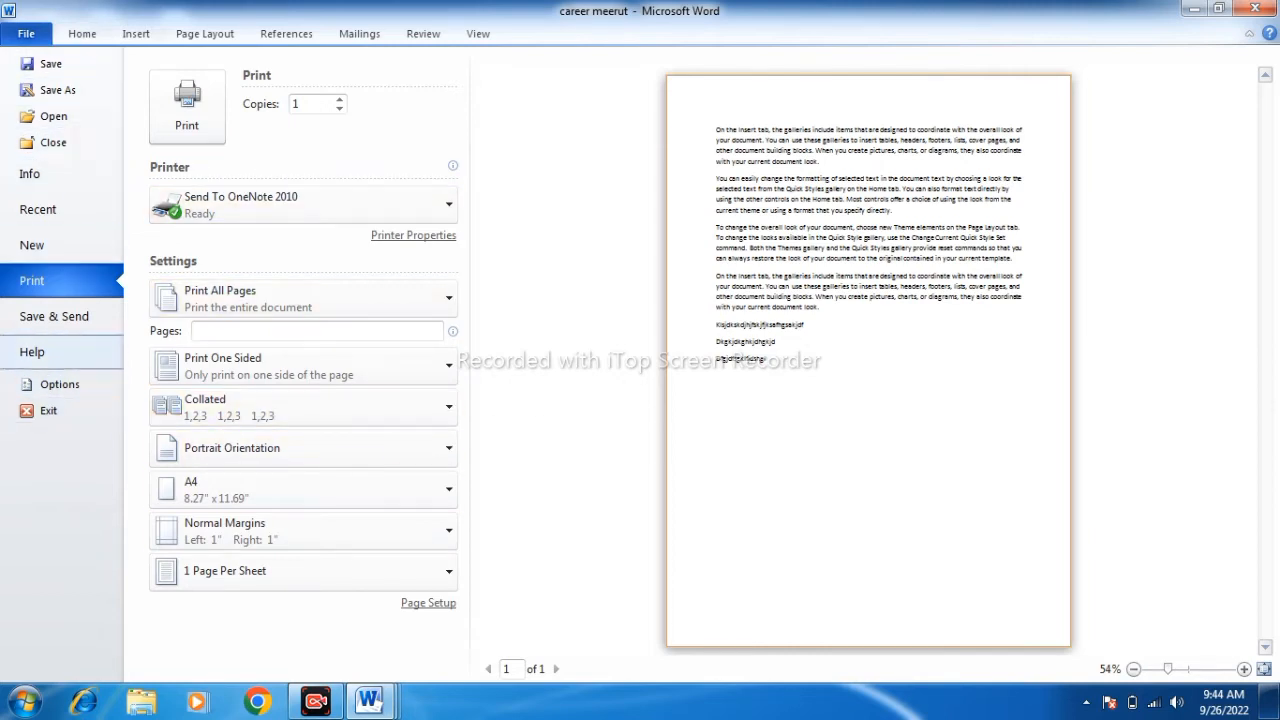
pyautogui.click(54, 316)
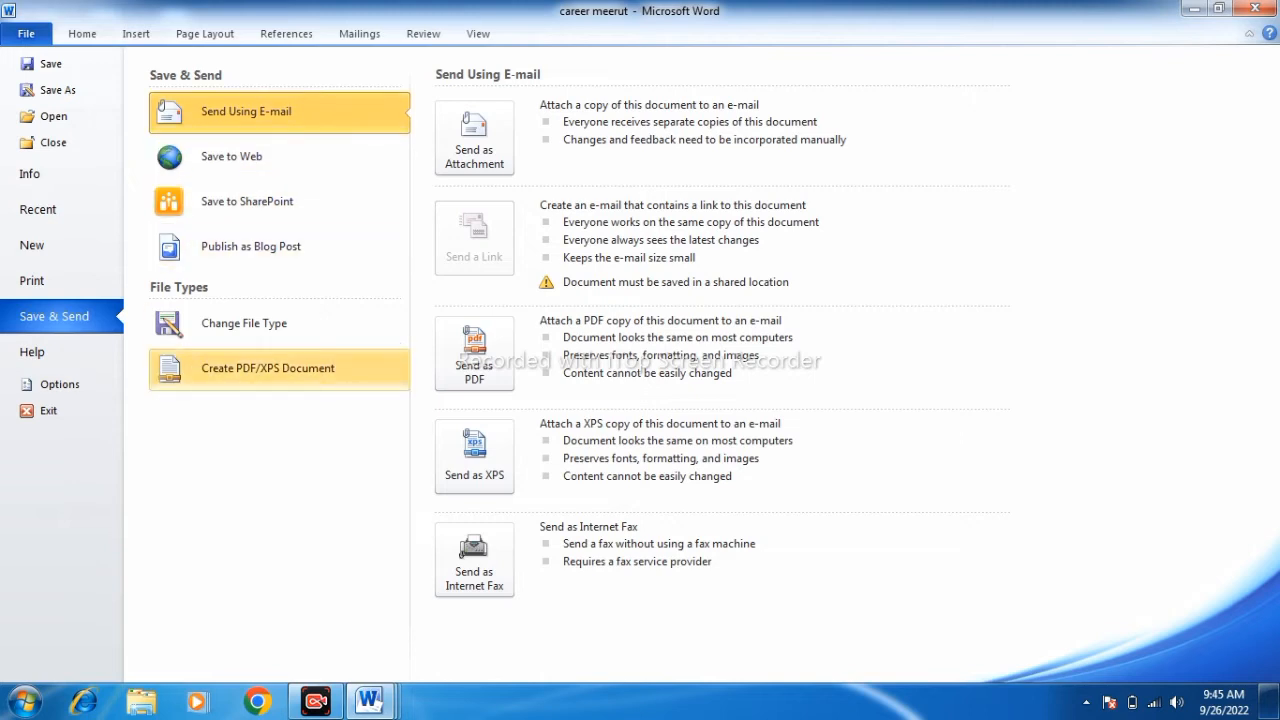
# - View the Help information and try the Blue color scheme in the general Word options
pyautogui.click(32, 352)
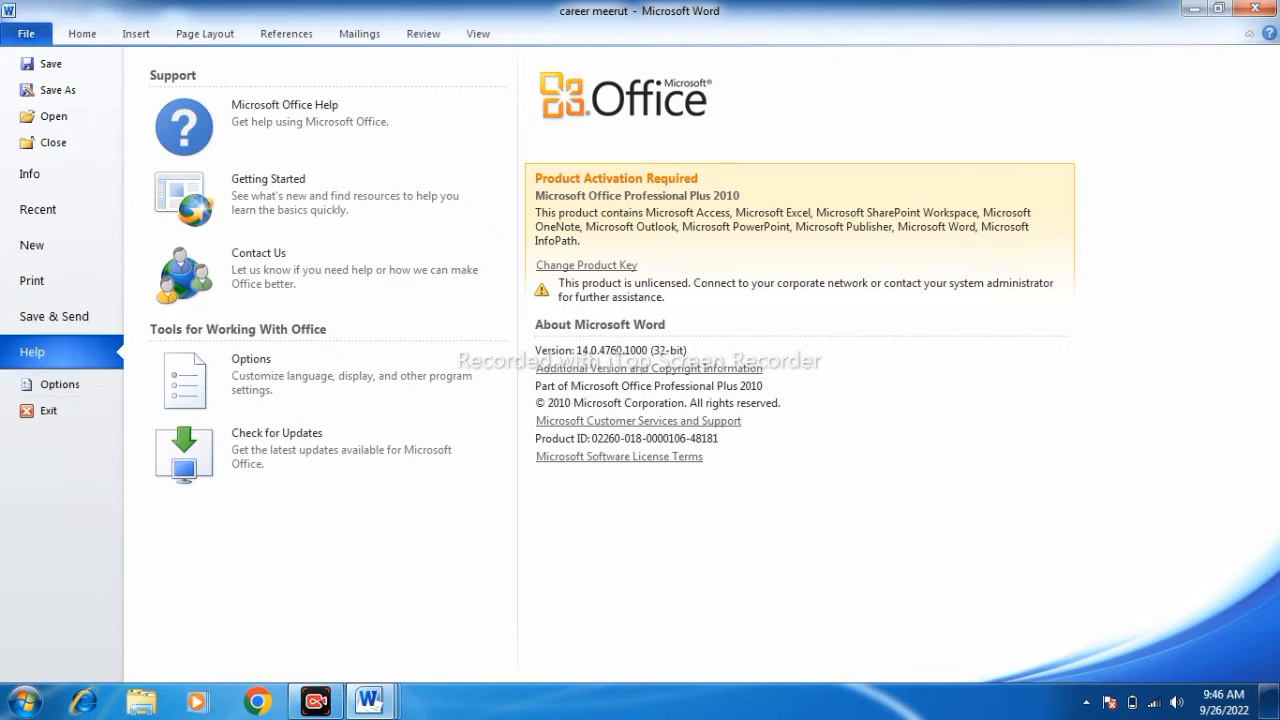
pyautogui.click(60, 384)
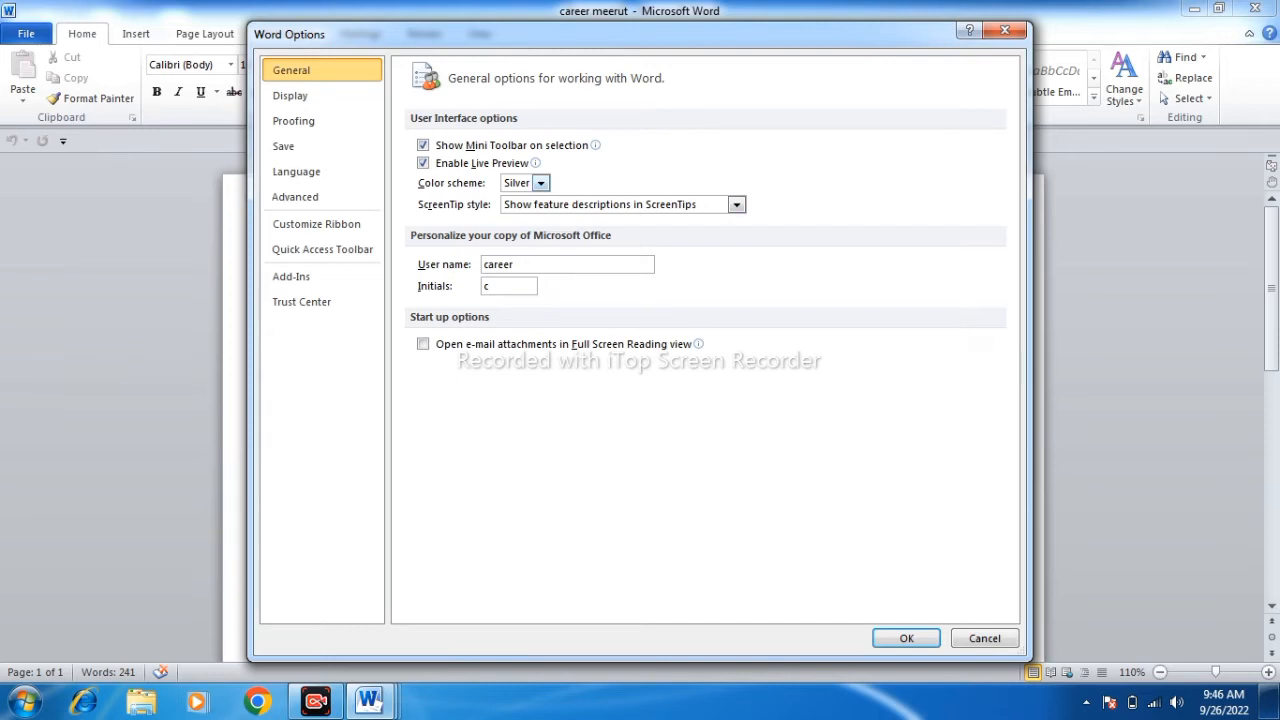
pyautogui.click(541, 183)
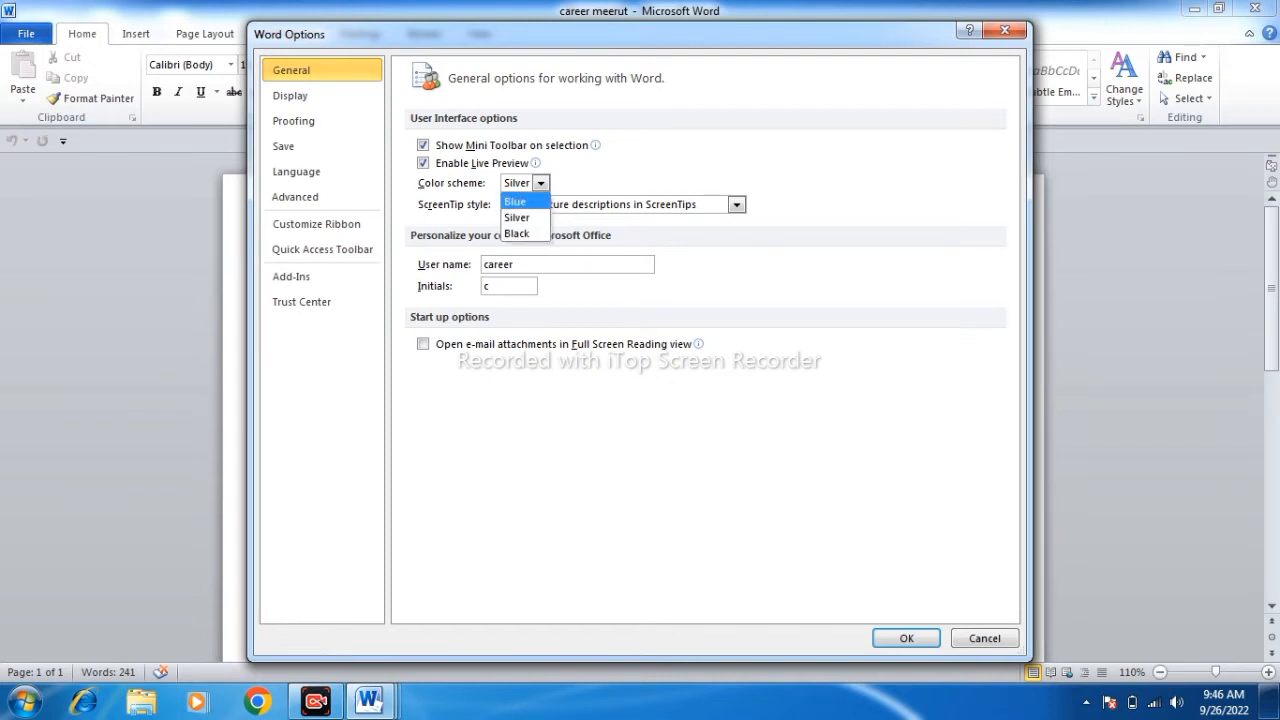
pyautogui.click(515, 201)
pyautogui.click(541, 183)
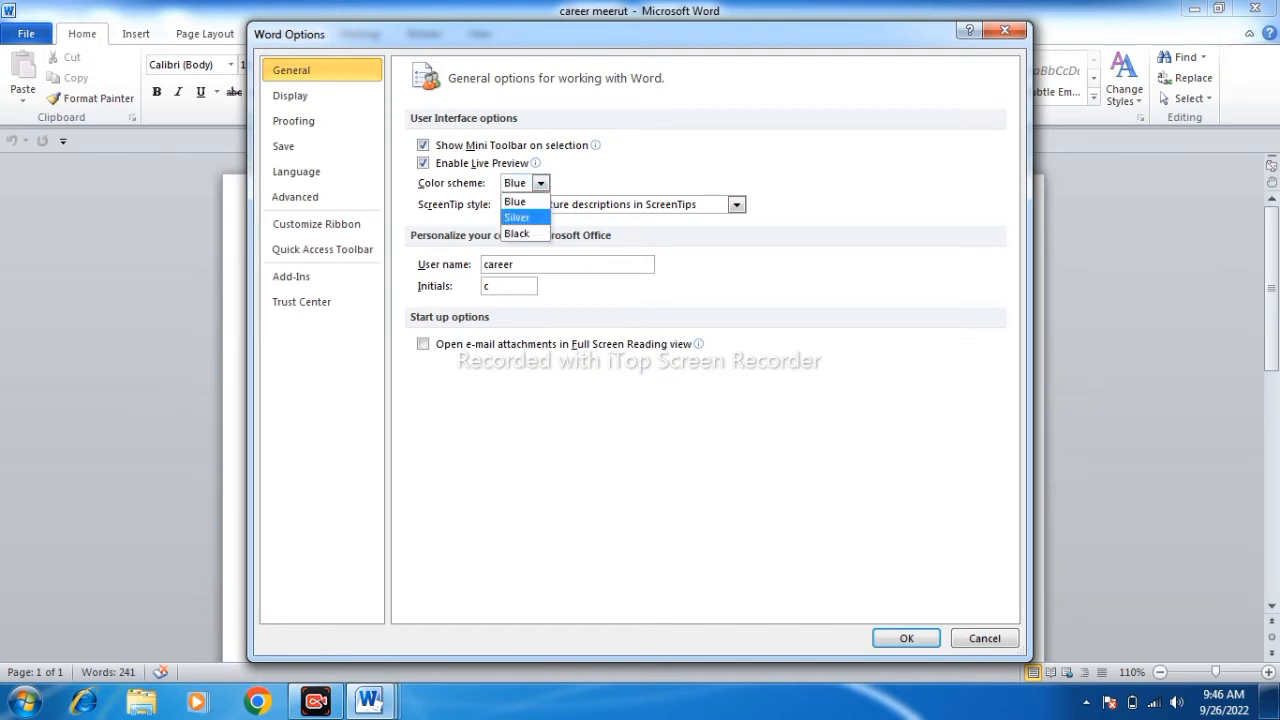
pyautogui.click(515, 202)
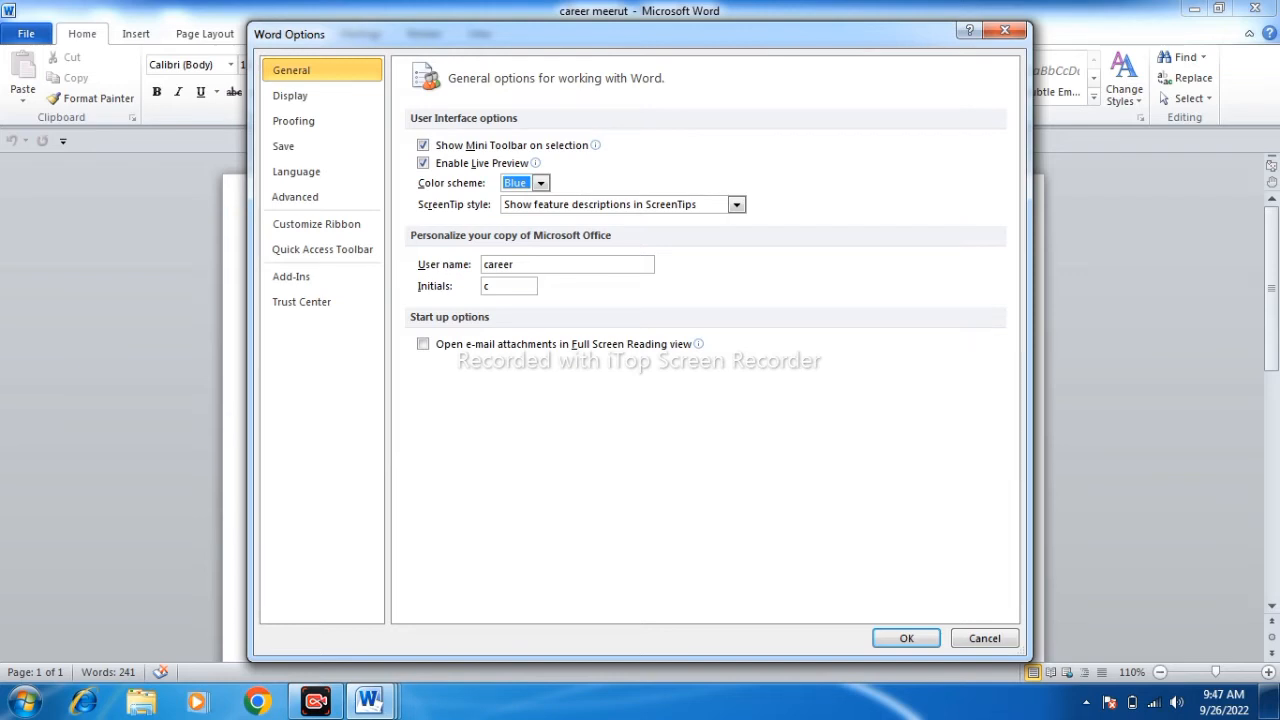
# - Review the Display, Proofing, Advanced, Save and Language options and leave Word Options without saving changes
pyautogui.click(321, 96)
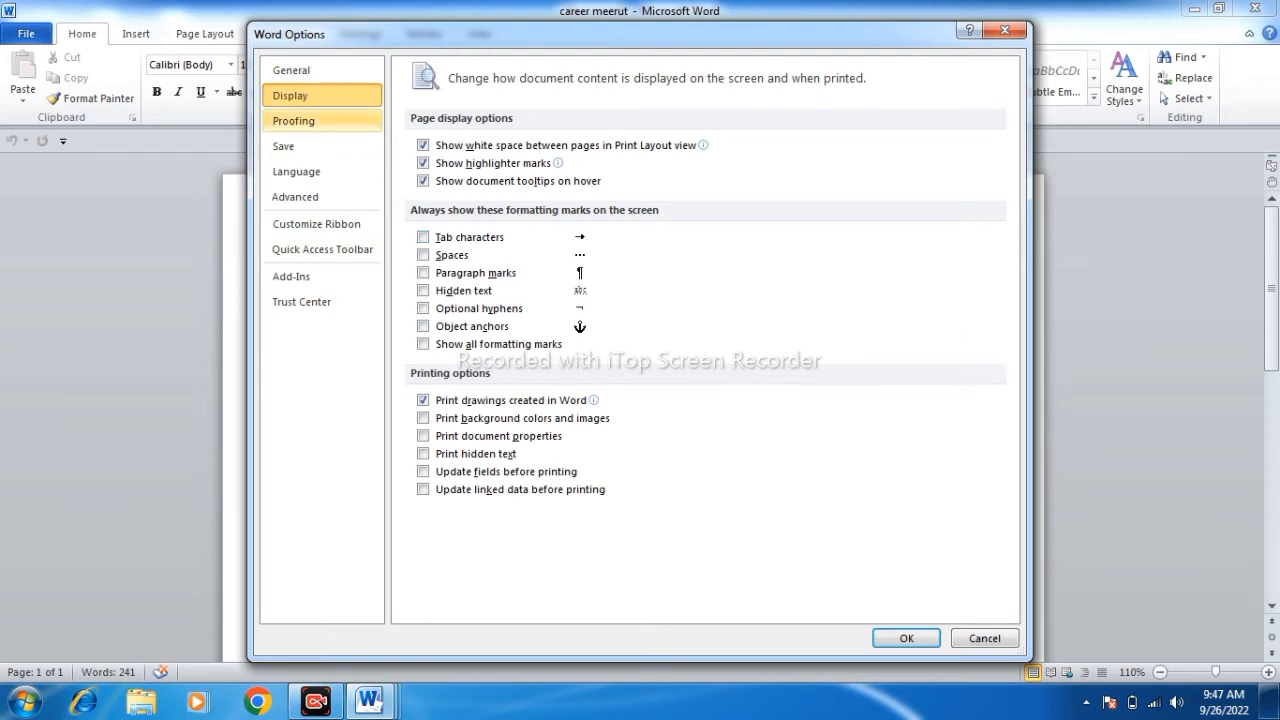
pyautogui.click(293, 120)
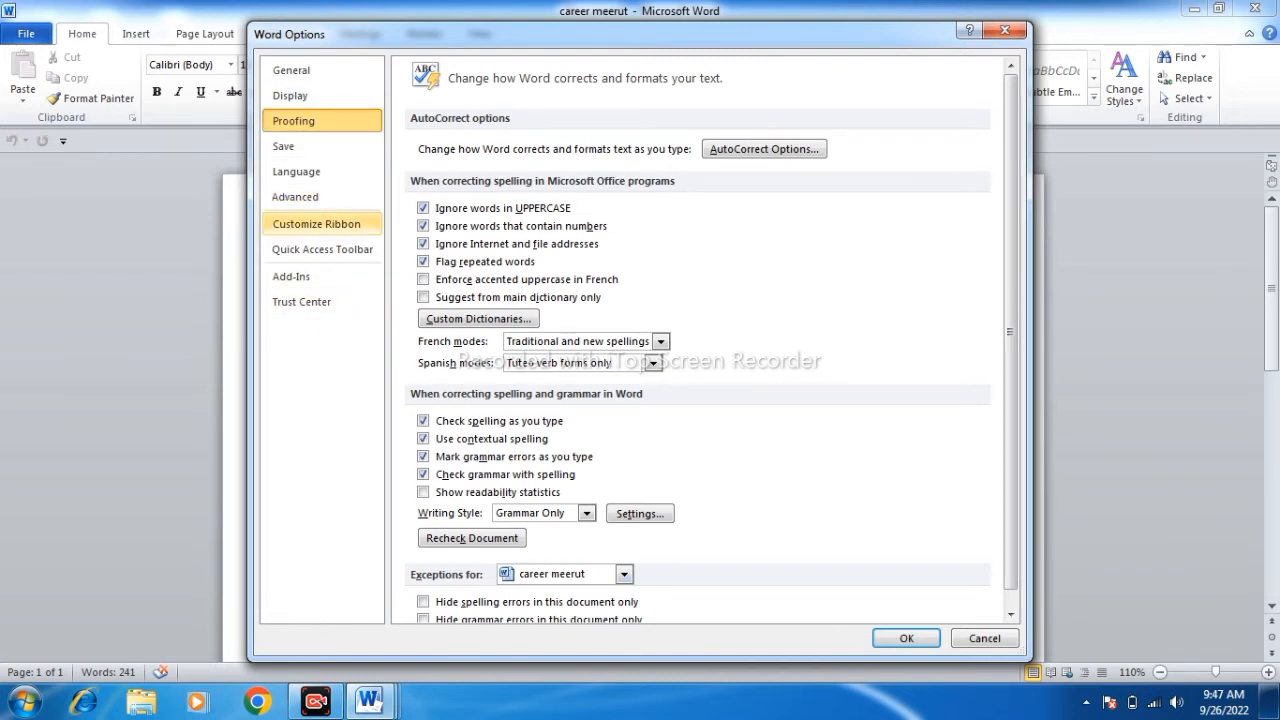
pyautogui.click(295, 196)
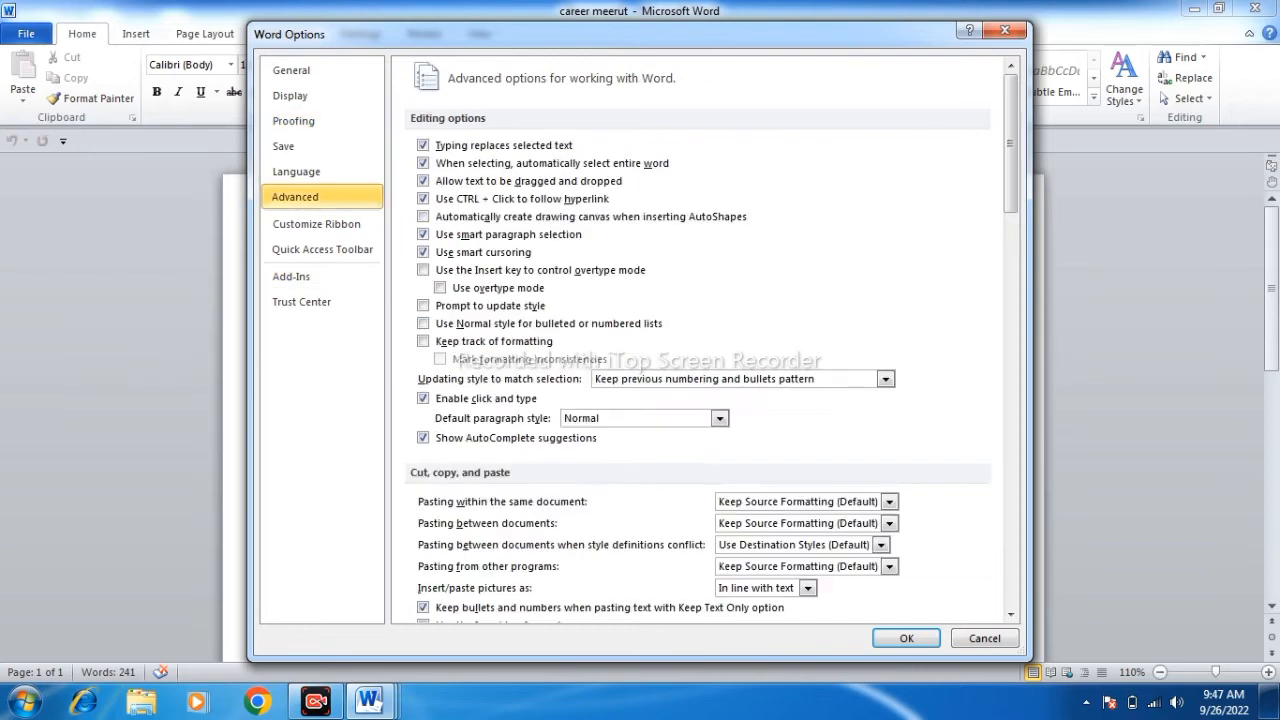
pyautogui.click(296, 171)
pyautogui.click(283, 146)
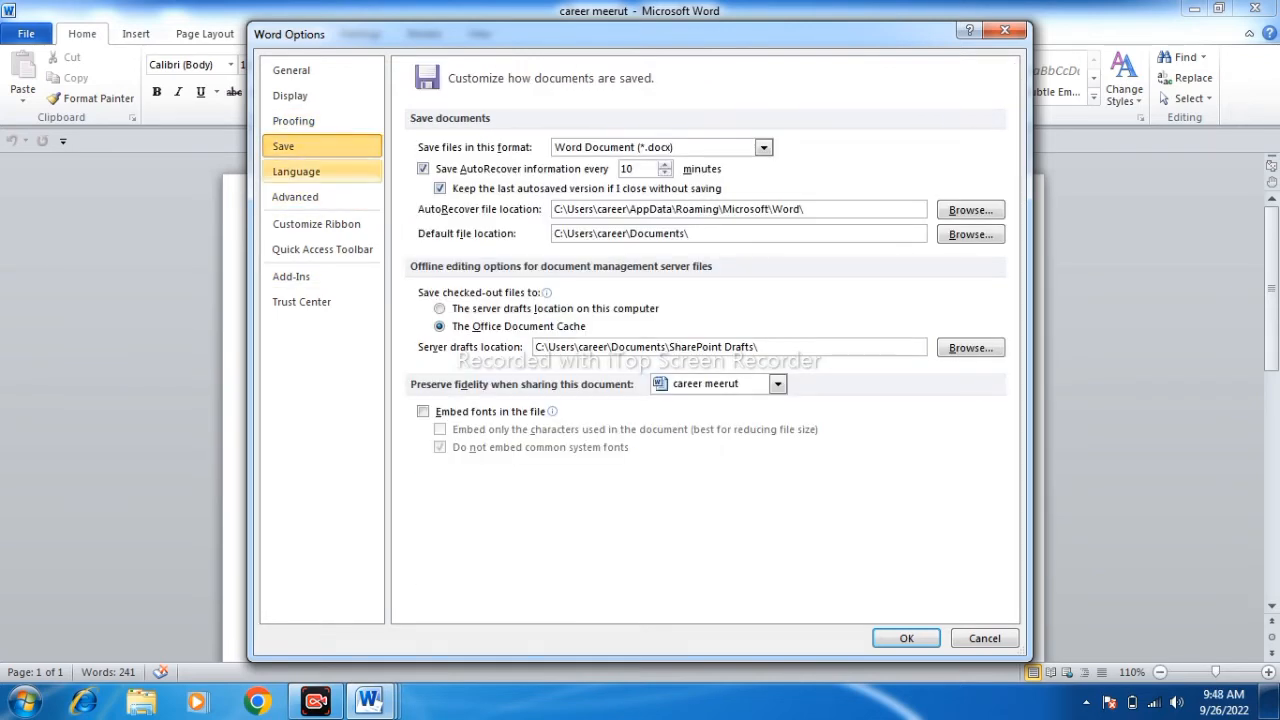
pyautogui.click(296, 172)
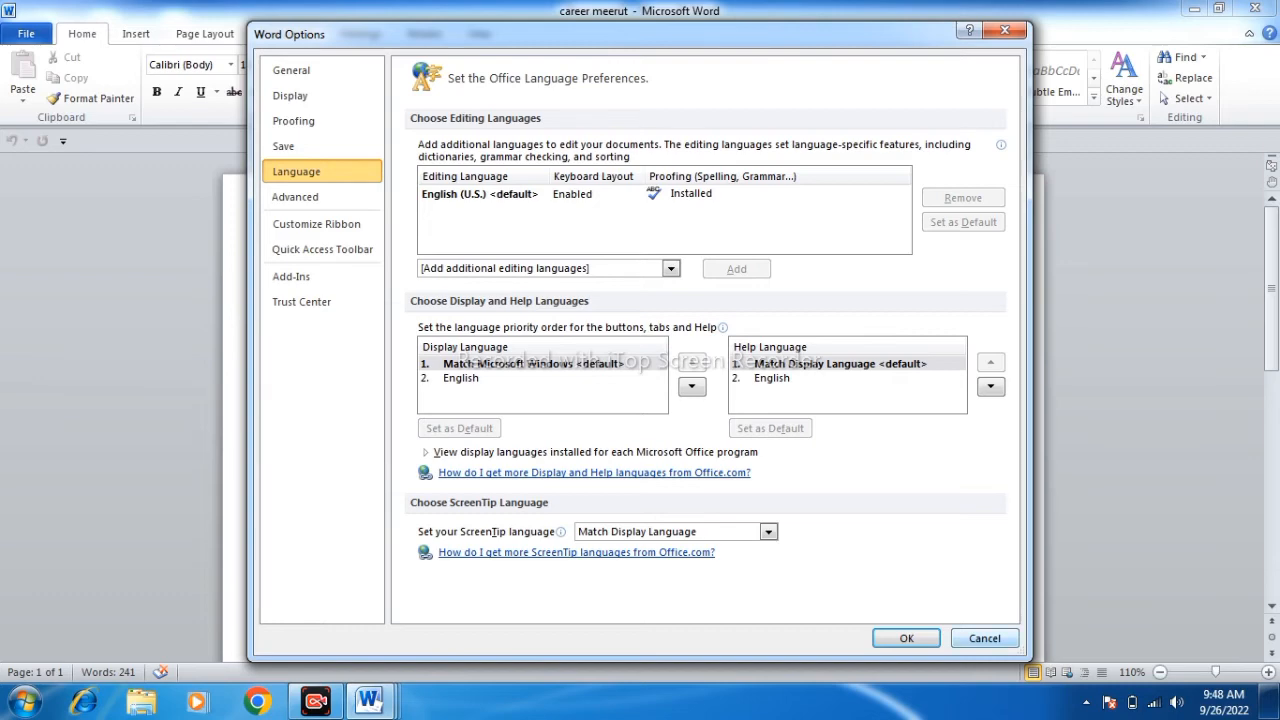
pyautogui.click(985, 638)
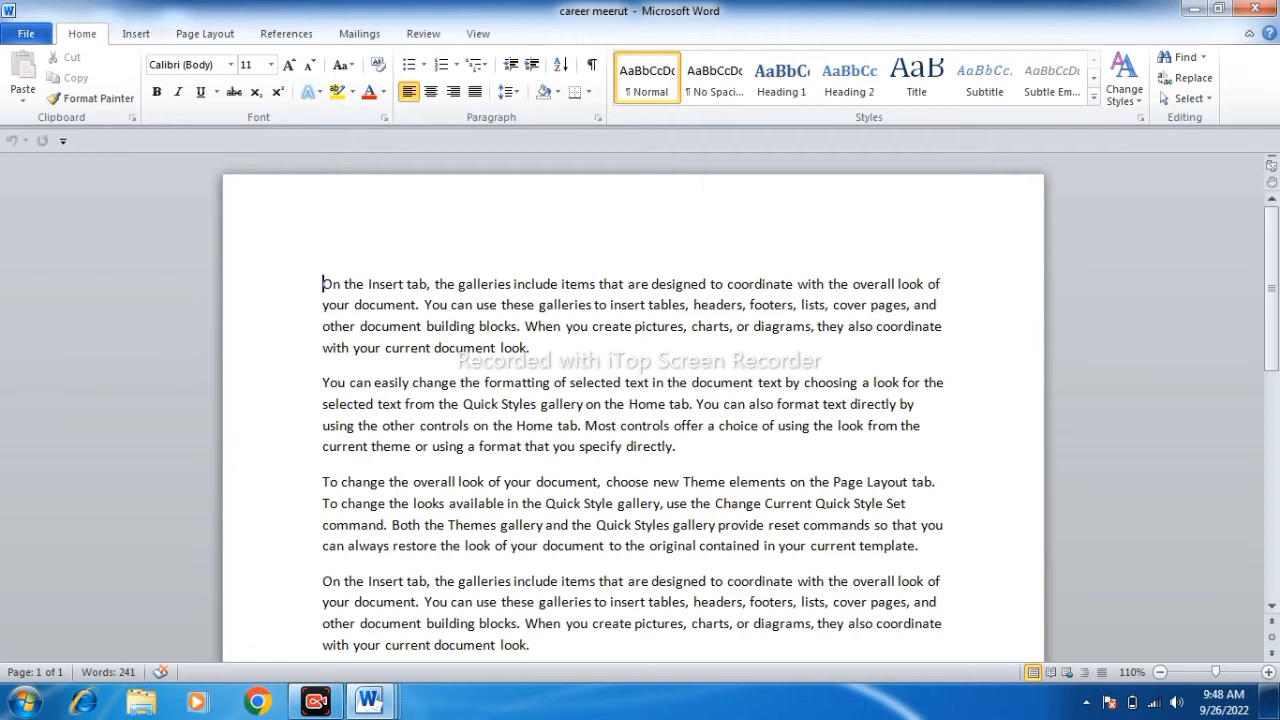
# - Look at the document's File information page and read through the document's text from start to end
pyautogui.click(26, 34)
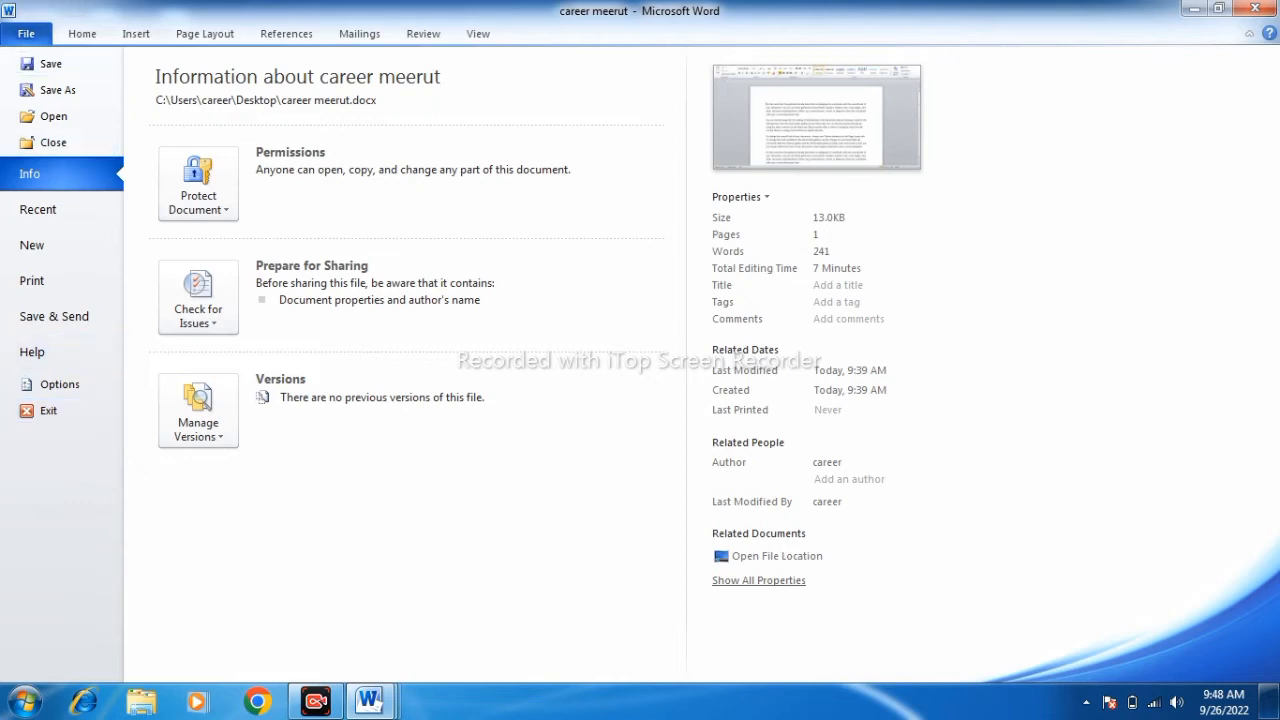
pyautogui.click(82, 34)
pyautogui.click(26, 34)
pyautogui.click(82, 34)
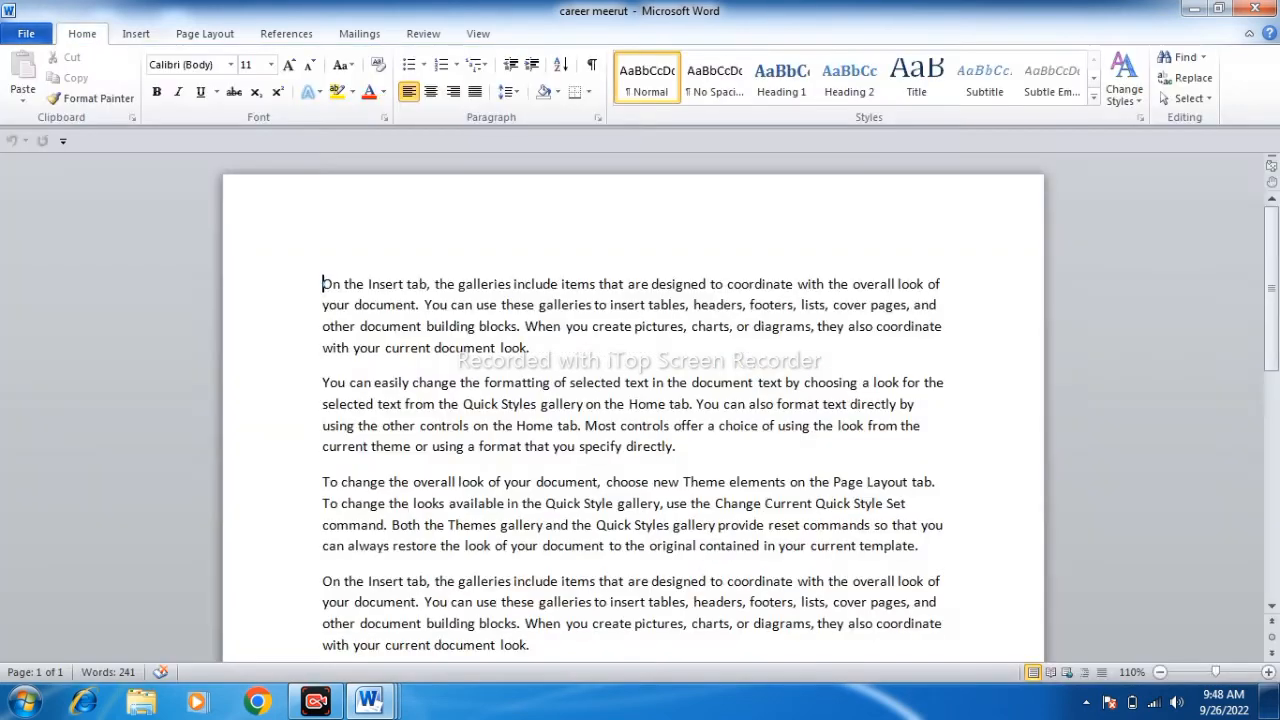
pyautogui.click(357, 326)
pyautogui.scroll(-2, 357, 326)
pyautogui.scroll(-4, 632, 410)
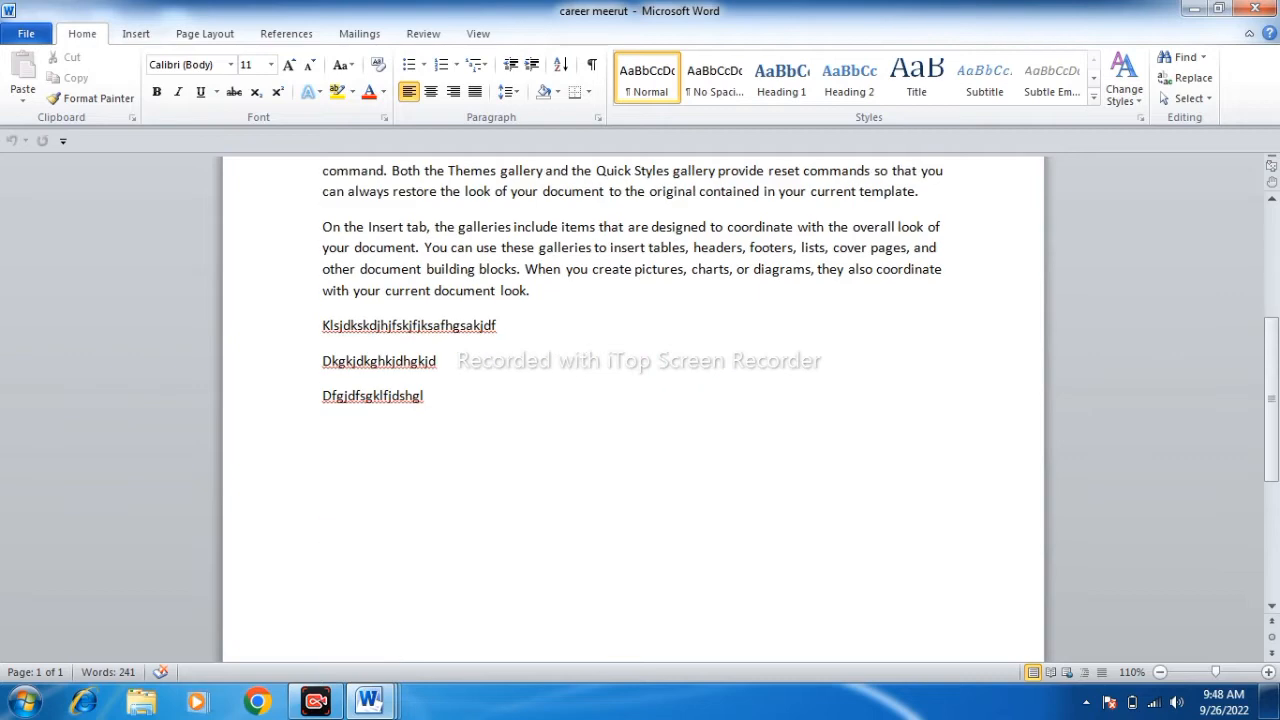
pyautogui.scroll(6, 632, 410)
pyautogui.scroll(-4, 632, 410)
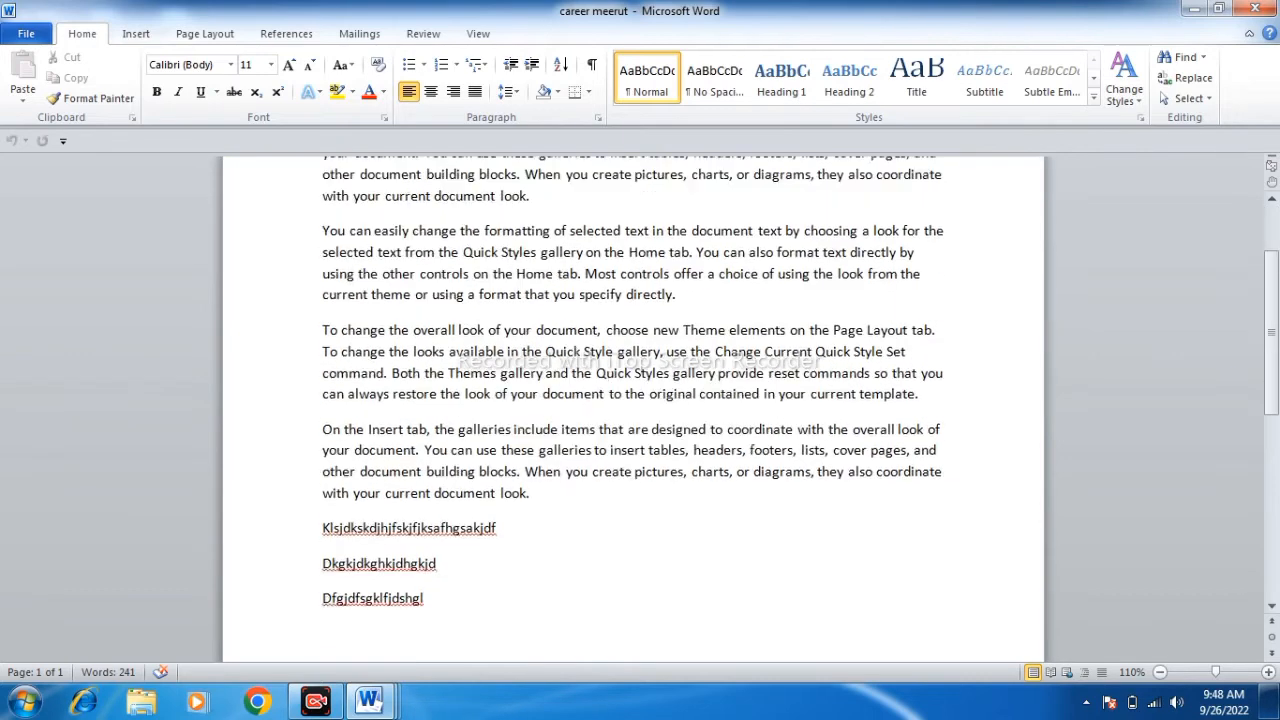
pyautogui.scroll(3, 632, 410)
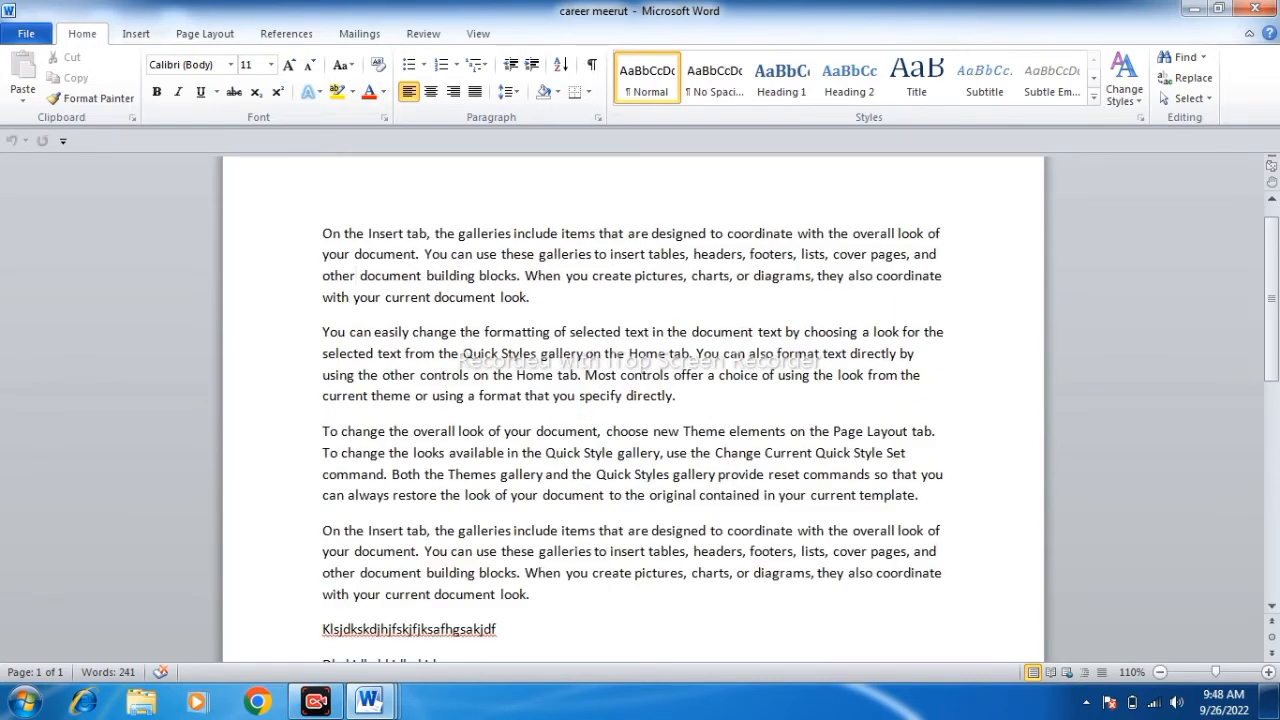
# - Underline the four body paragraphs together with the first nonsense line below them
pyautogui.moveTo(322, 234); pyautogui.dragTo(536, 596)
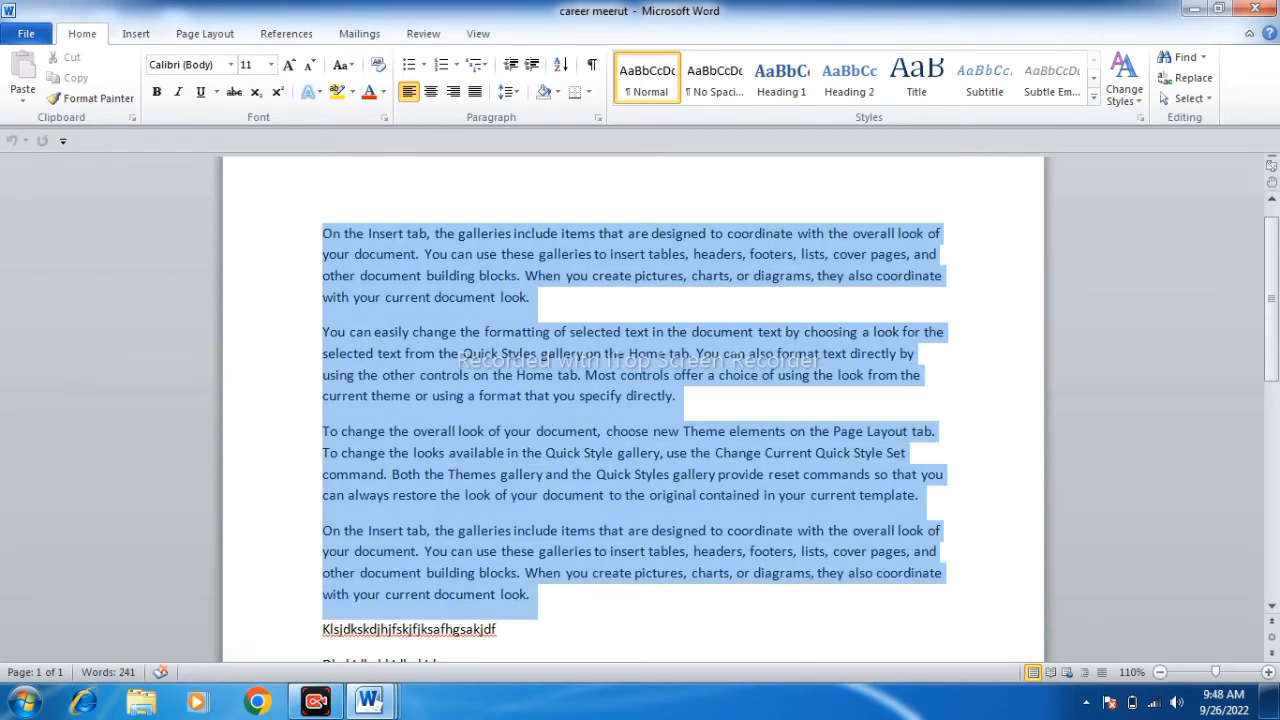
pyautogui.hotkey('shift', 'Down')
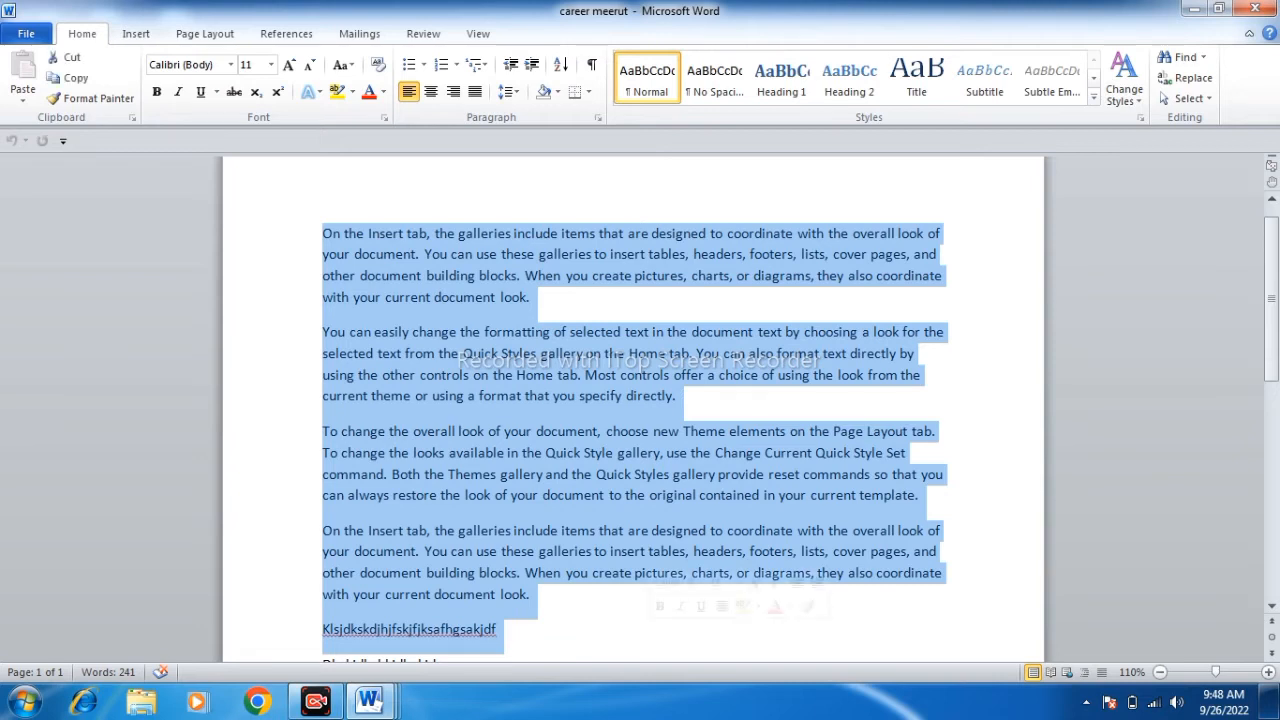
pyautogui.click(703, 606)
pyautogui.click(531, 595)
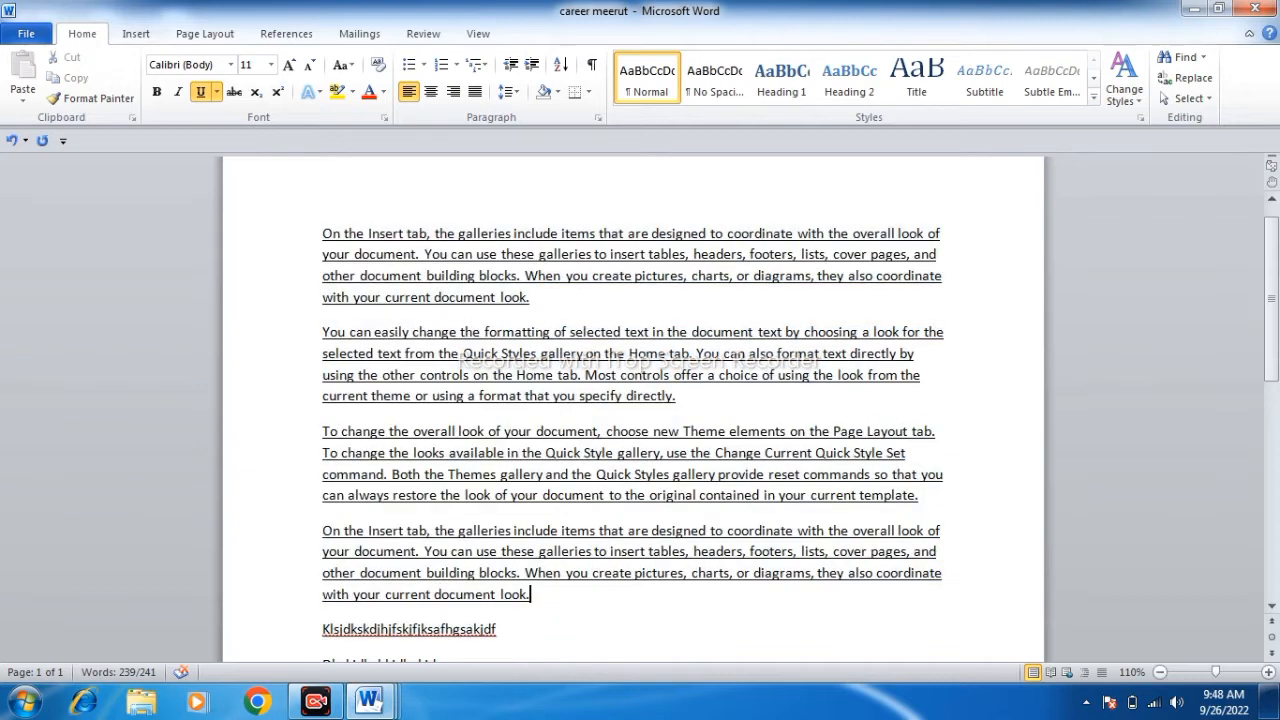
pyautogui.moveTo(323, 234); pyautogui.dragTo(692, 595)
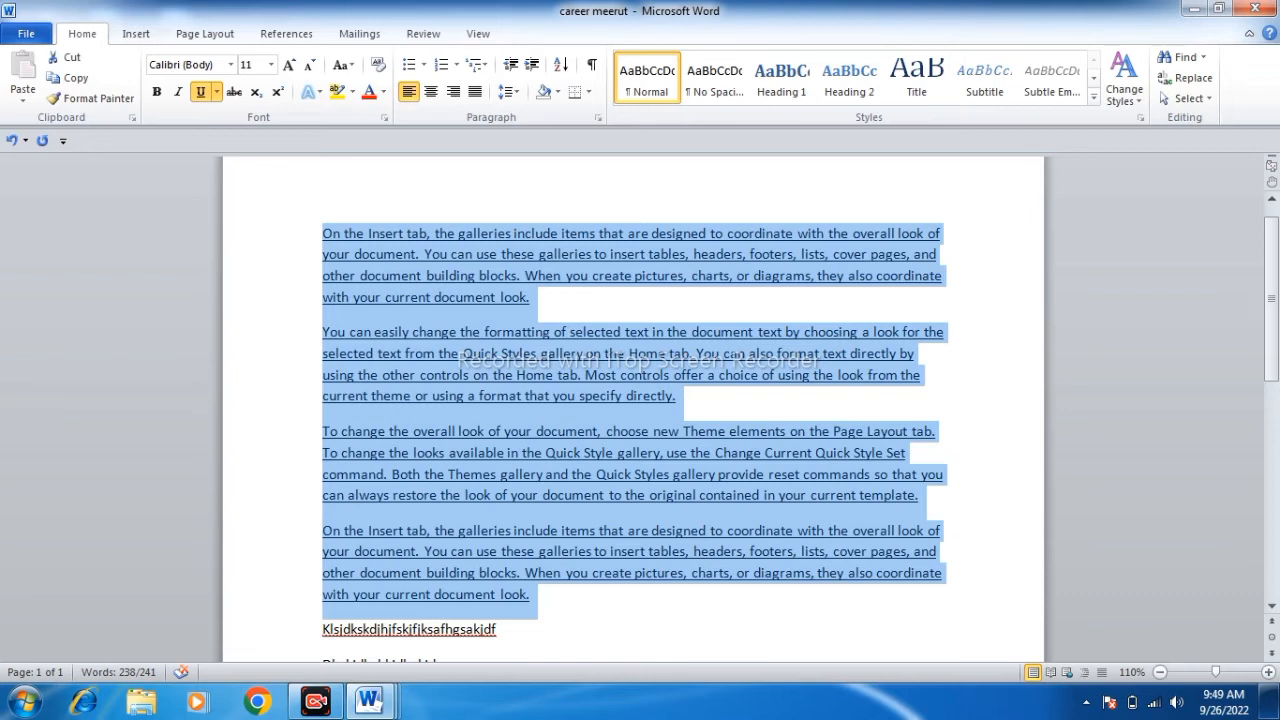
pyautogui.click(560, 355)
pyautogui.moveTo(322, 233); pyautogui.dragTo(906, 452)
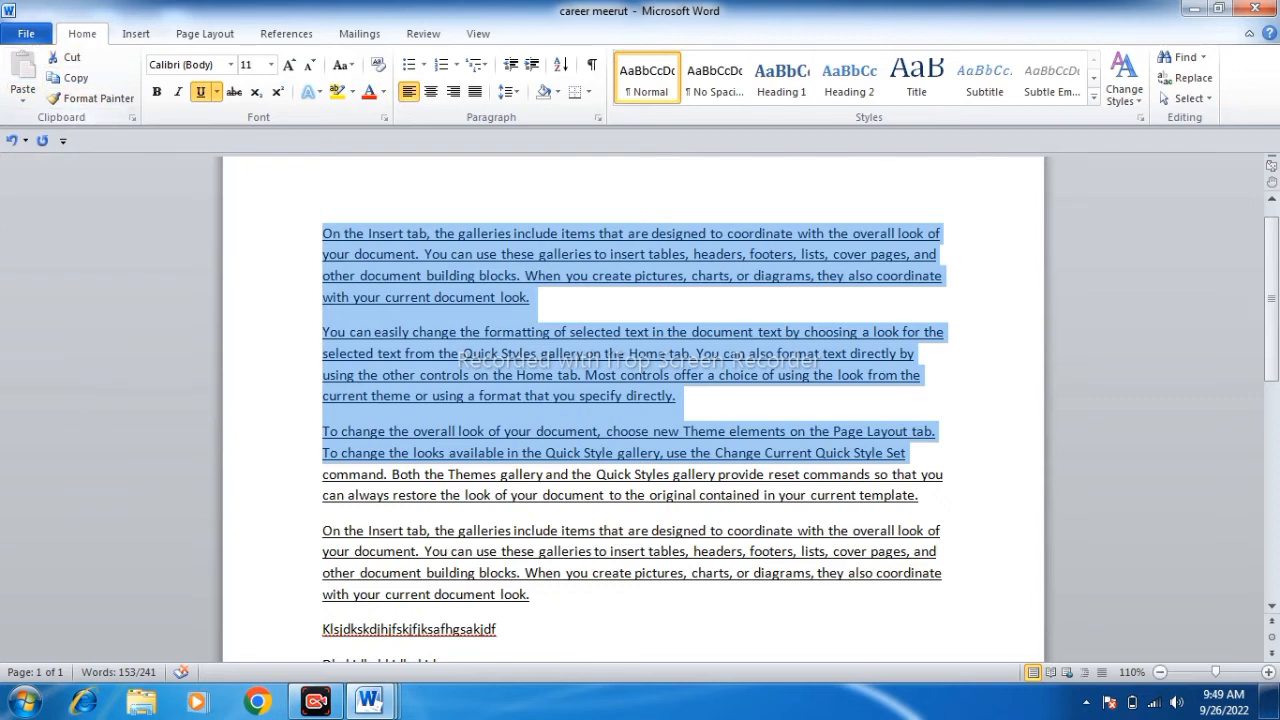
pyautogui.click(480, 332)
# - Cut the document's first paragraph, which begins "On the Insert tab"
pyautogui.click(305, 234)
pyautogui.moveTo(305, 234); pyautogui.dragTo(305, 297)
pyautogui.hotkey('ctrl', 'c')
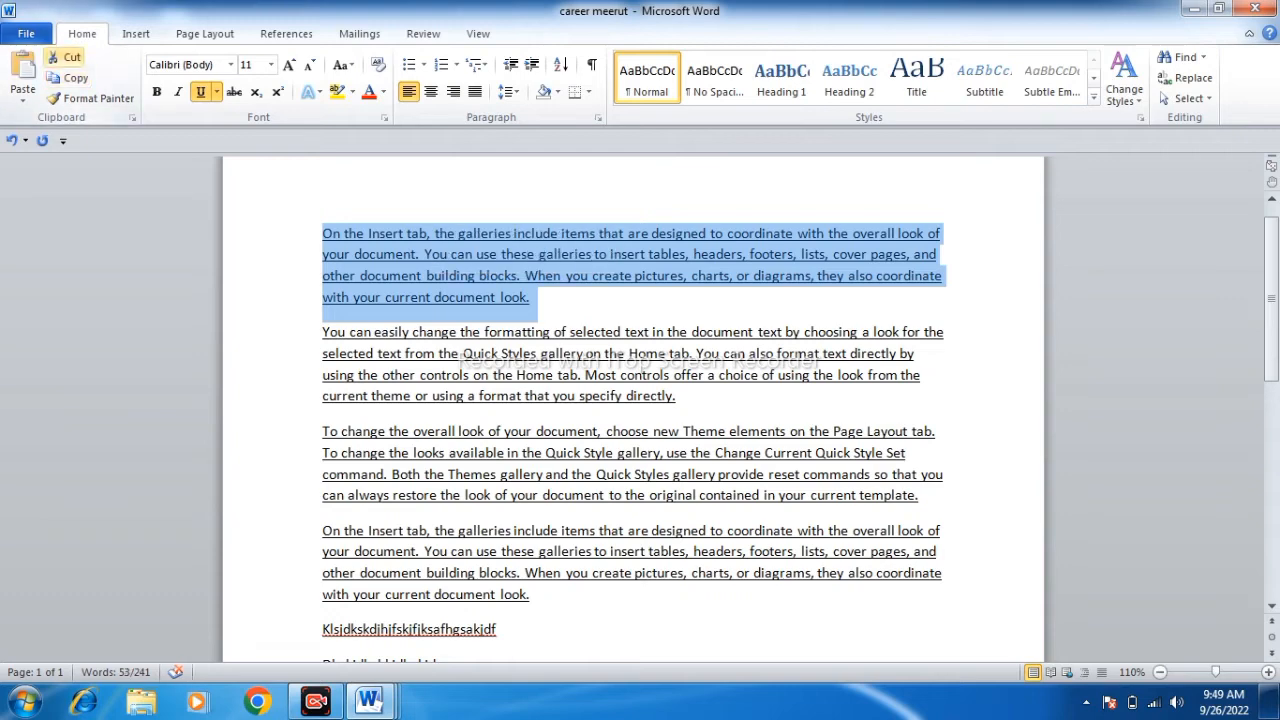
pyautogui.click(66, 57)
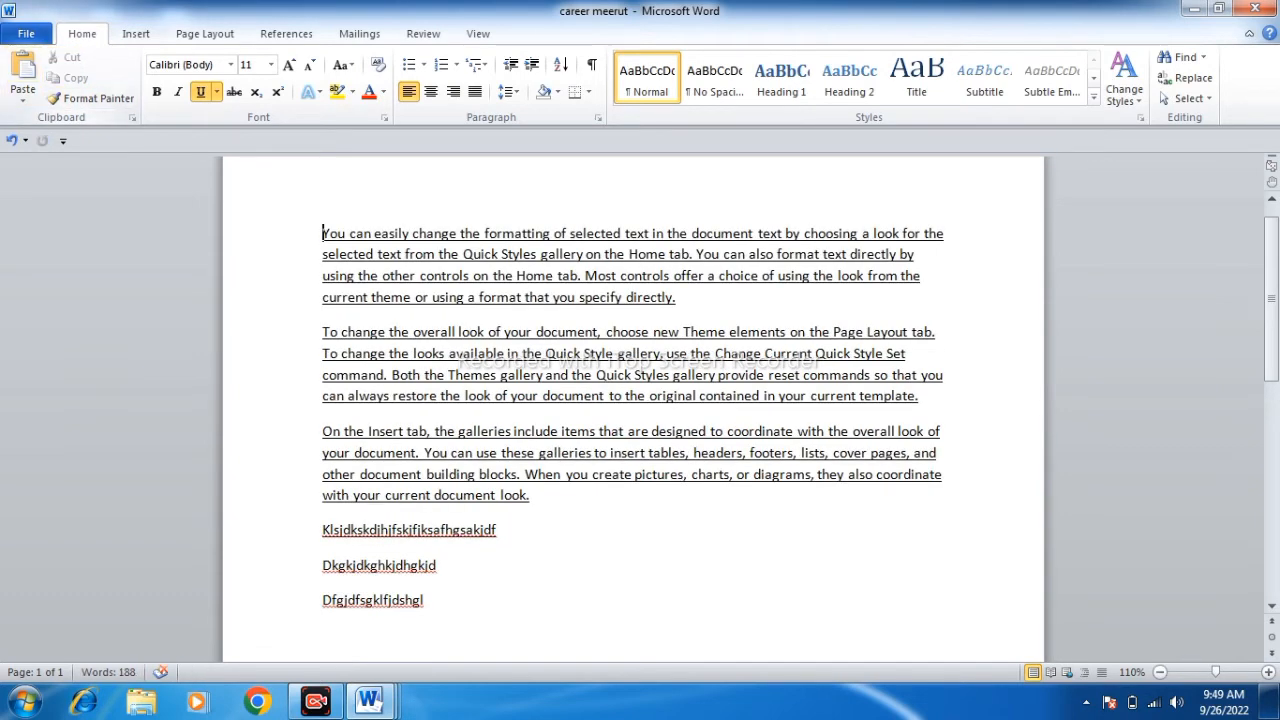
# - Insert a page break after the document's last line and paste the cut paragraph on the new page
pyautogui.click(425, 600)
pyautogui.scroll(-3, 632, 400)
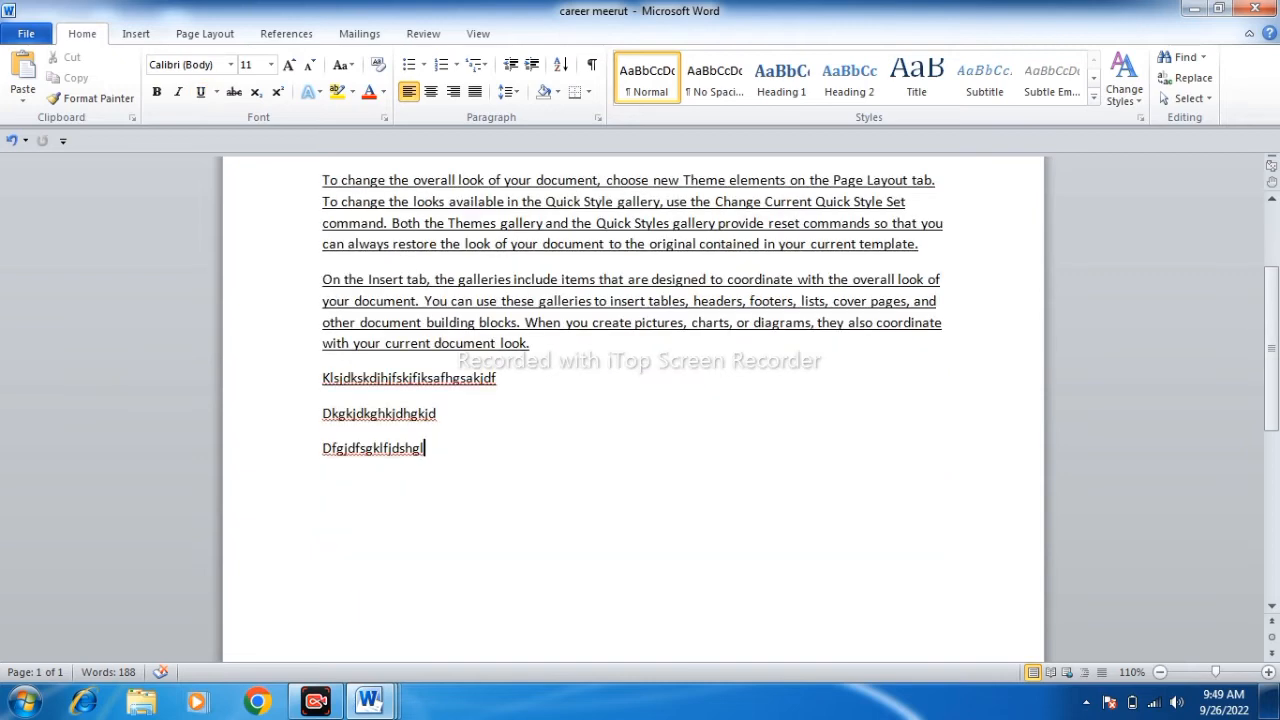
pyautogui.scroll(3, 632, 400)
pyautogui.scroll(-3, 632, 400)
pyautogui.hotkey('ctrl', 'Return')
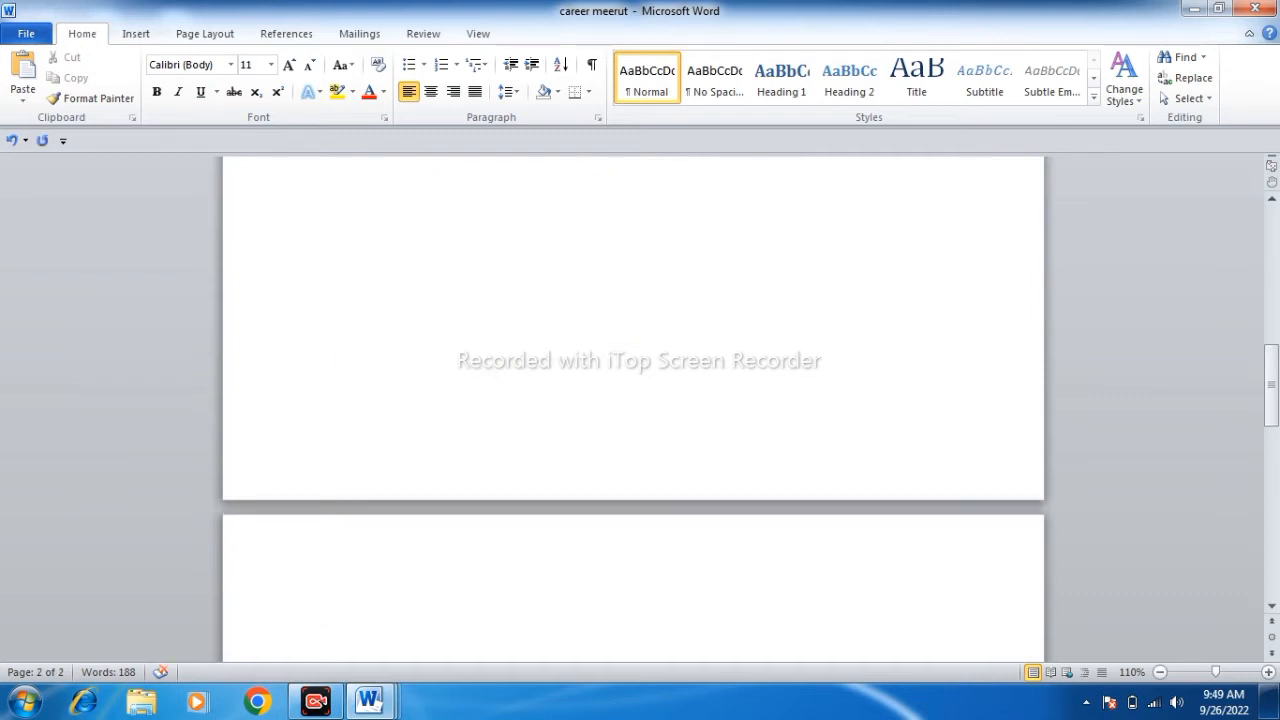
pyautogui.scroll(-7, 632, 400)
pyautogui.scroll(1, 632, 400)
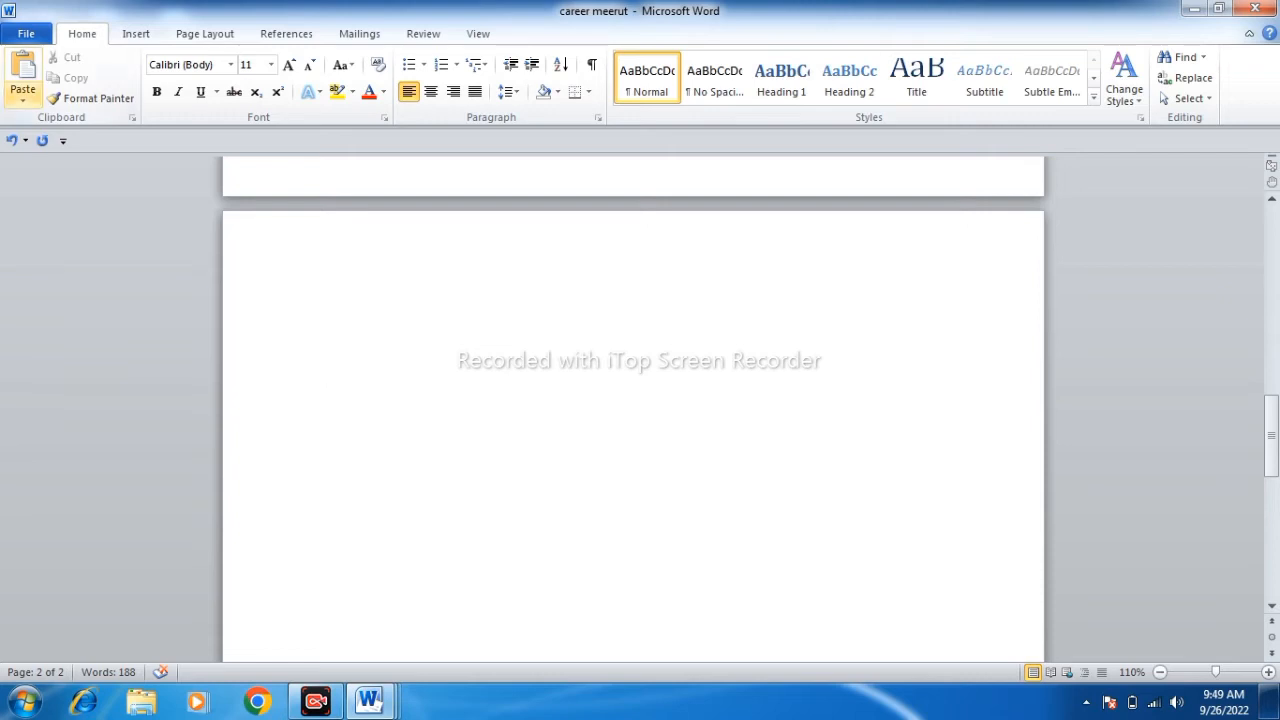
pyautogui.click(22, 80)
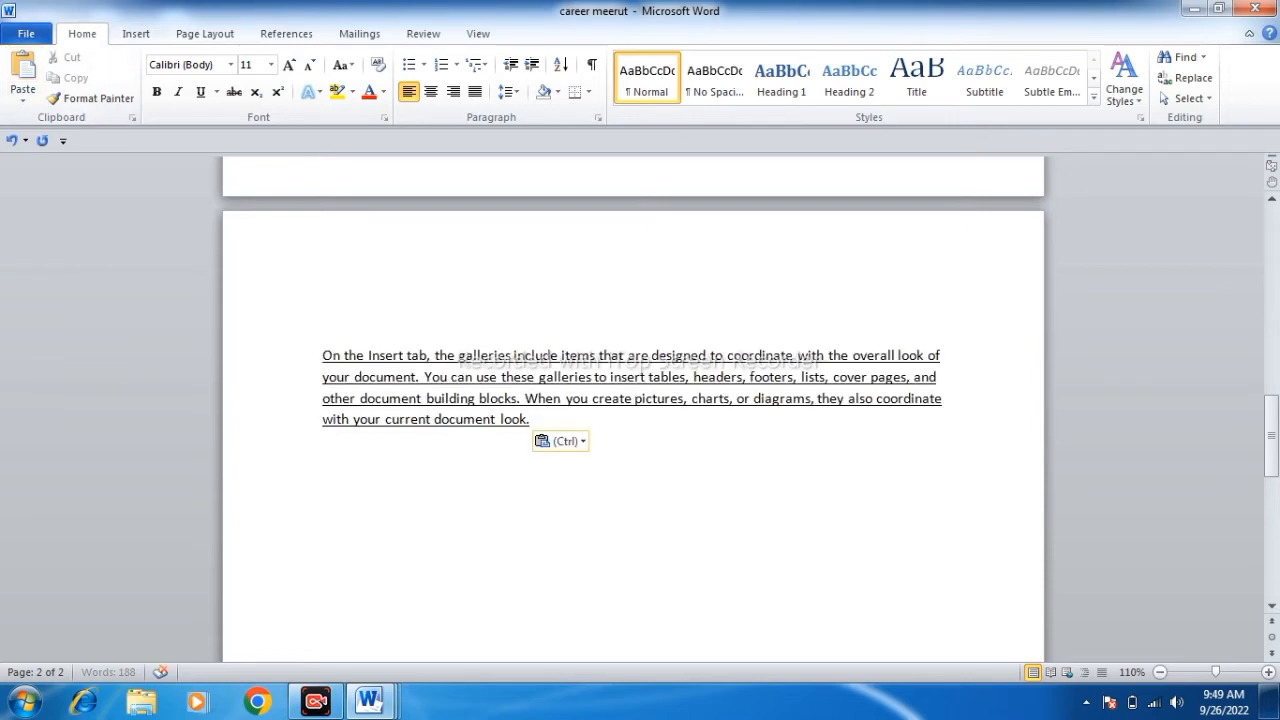
# - Copy the first paragraph on page 1, which begins "You can easily change the formatting"
pyautogui.scroll(10, 632, 400)
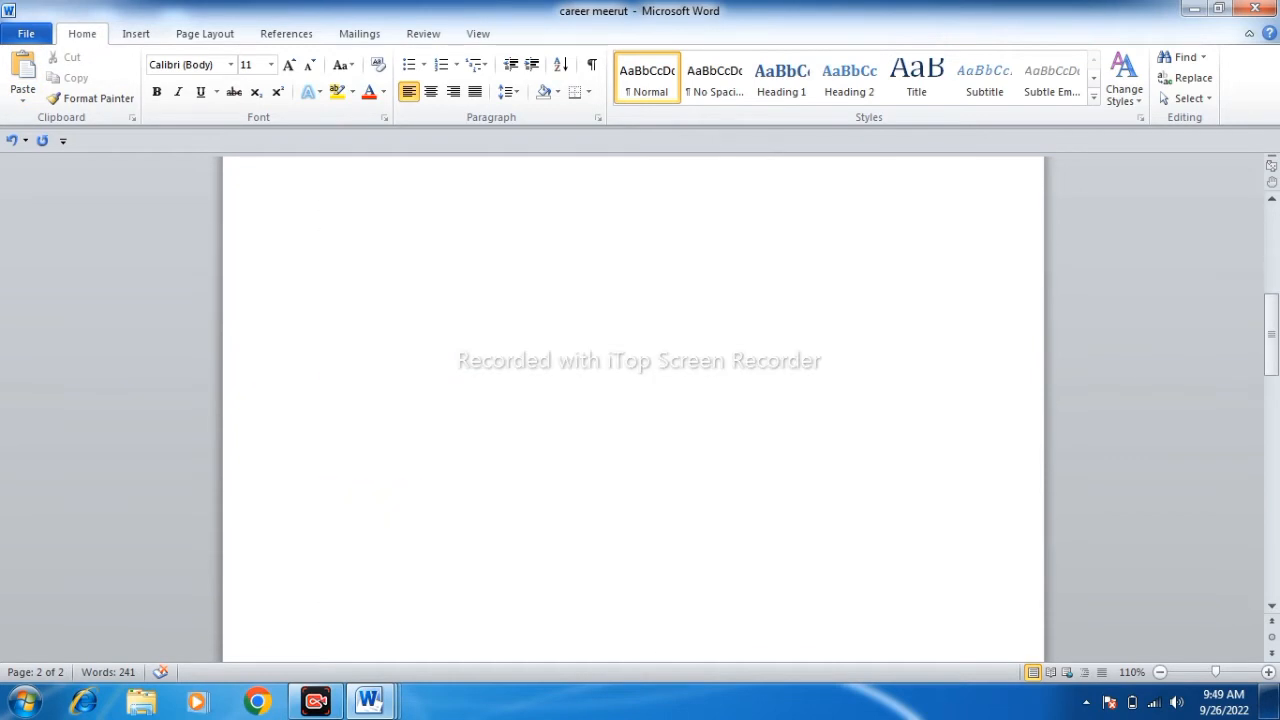
pyautogui.scroll(-5, 632, 400)
pyautogui.scroll(10, 632, 400)
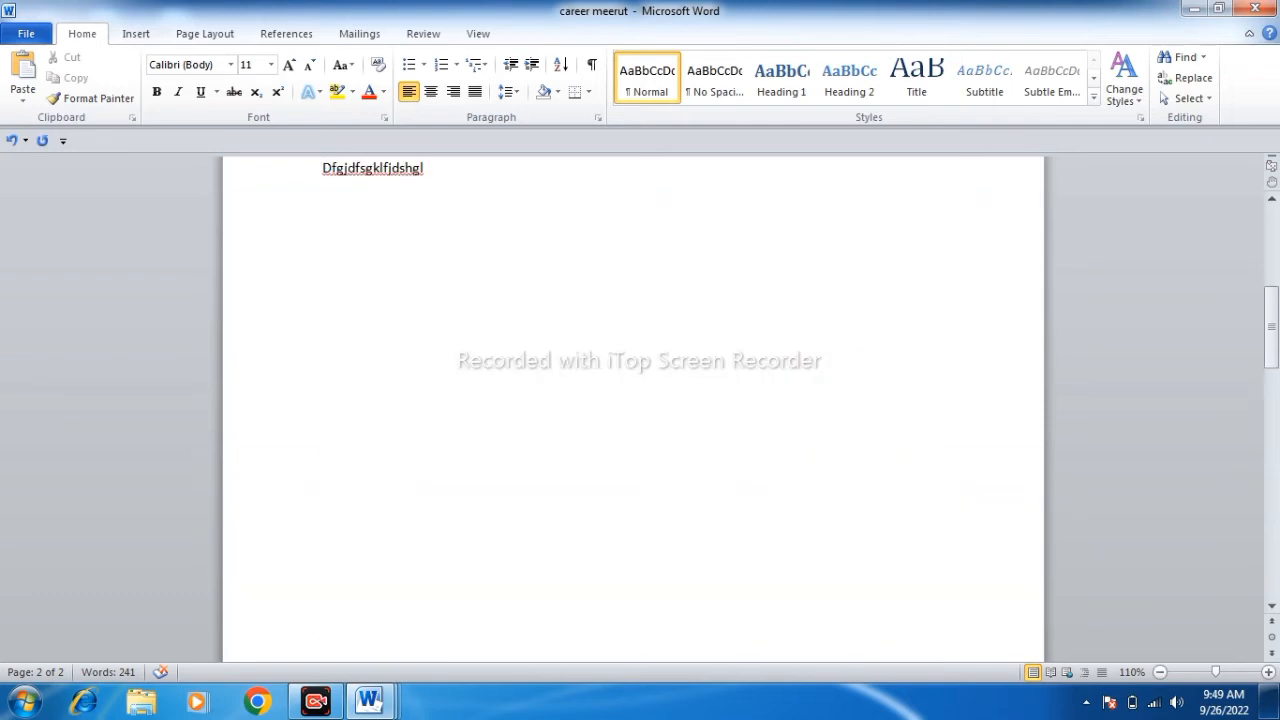
pyautogui.scroll(7, 632, 400)
pyautogui.click(446, 320)
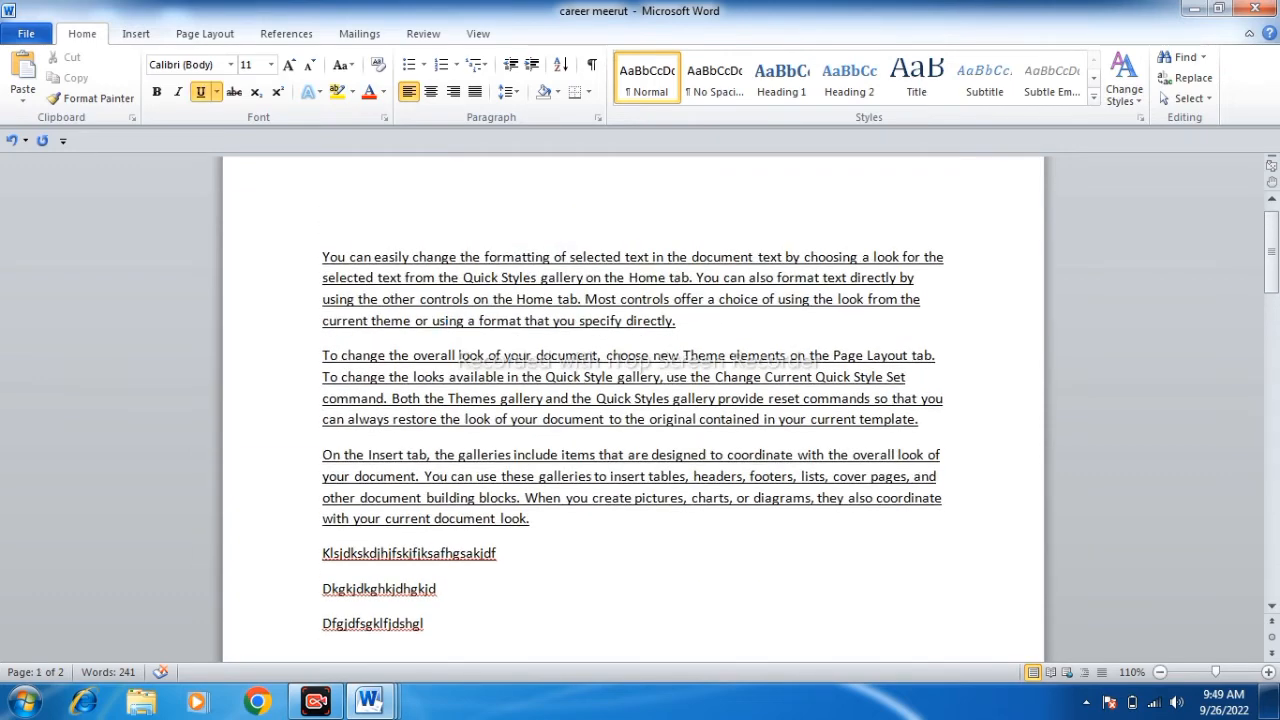
pyautogui.click(323, 257)
pyautogui.moveTo(323, 257); pyautogui.dragTo(684, 320)
pyautogui.click(70, 77)
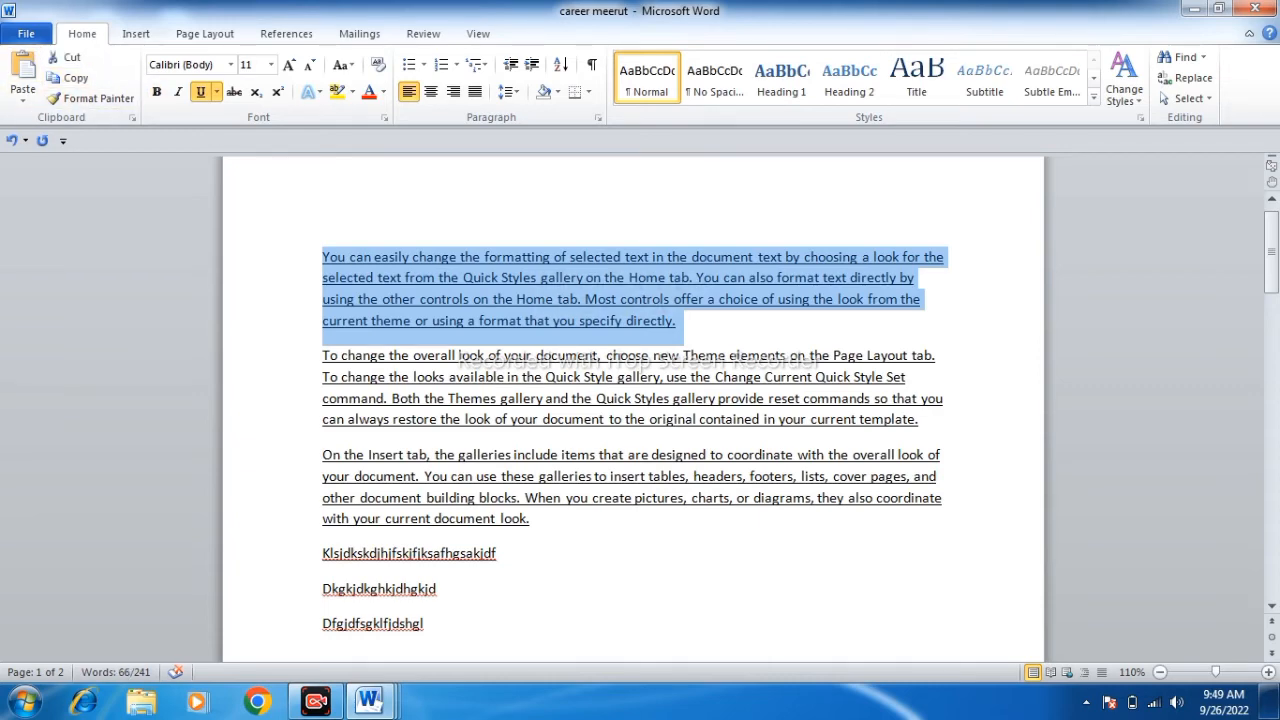
# - Start a new page after the pasted paragraph on page 2 and paste the copied paragraph there
pyautogui.scroll(-5, 632, 400)
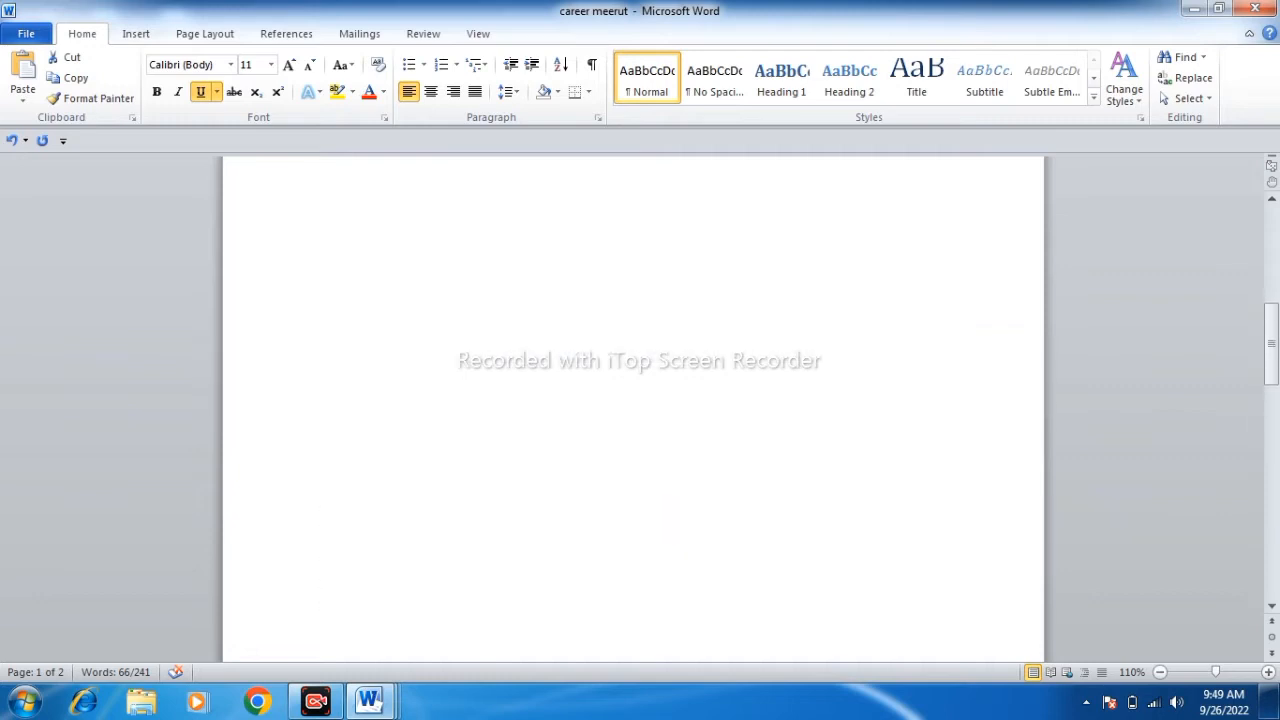
pyautogui.scroll(-5, 633, 410)
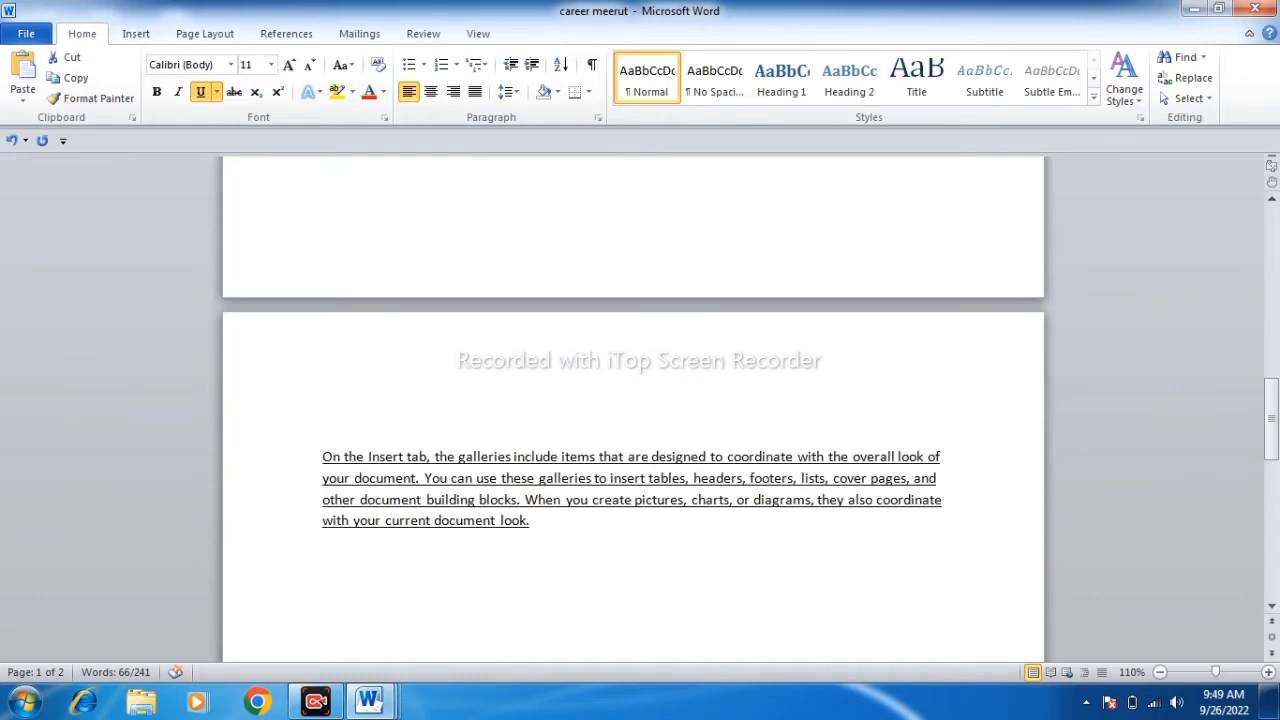
pyautogui.click(530, 520)
pyautogui.hotkey('ctrl', 'Return')
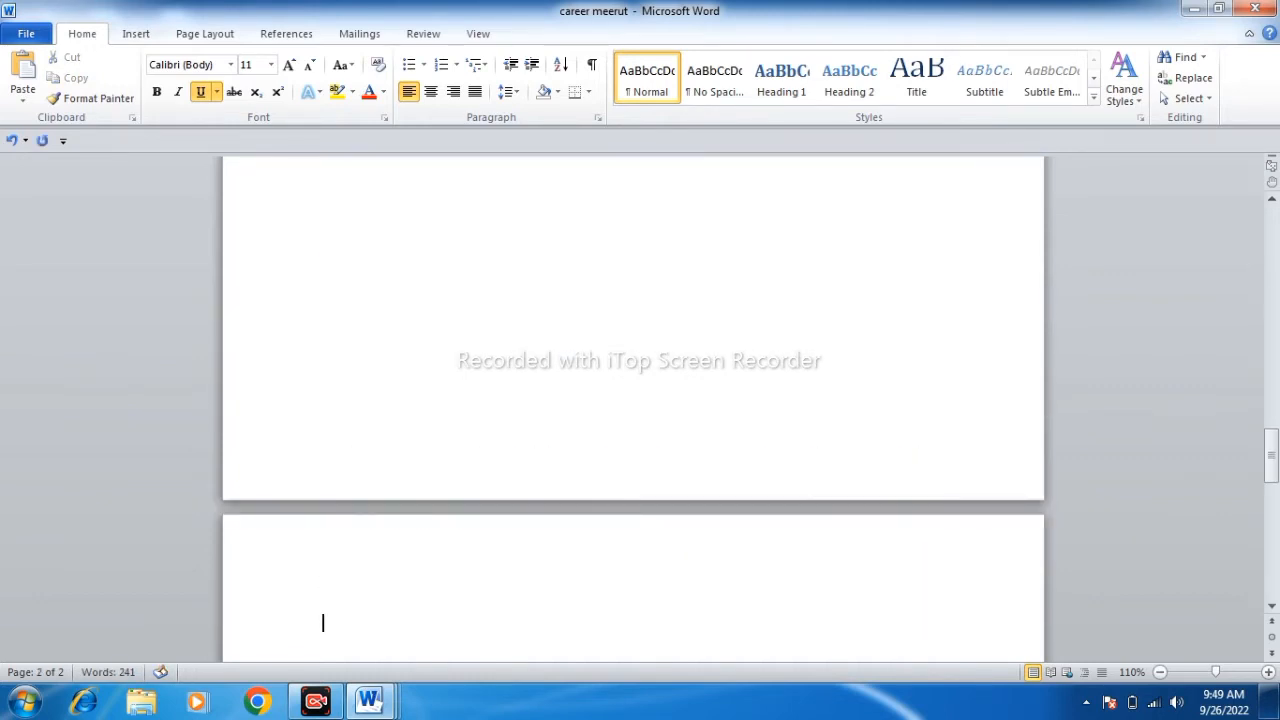
pyautogui.hotkey('ctrl', 'Return')
pyautogui.hotkey('ctrl', 'v')
pyautogui.hotkey('ctrl', 'Return')
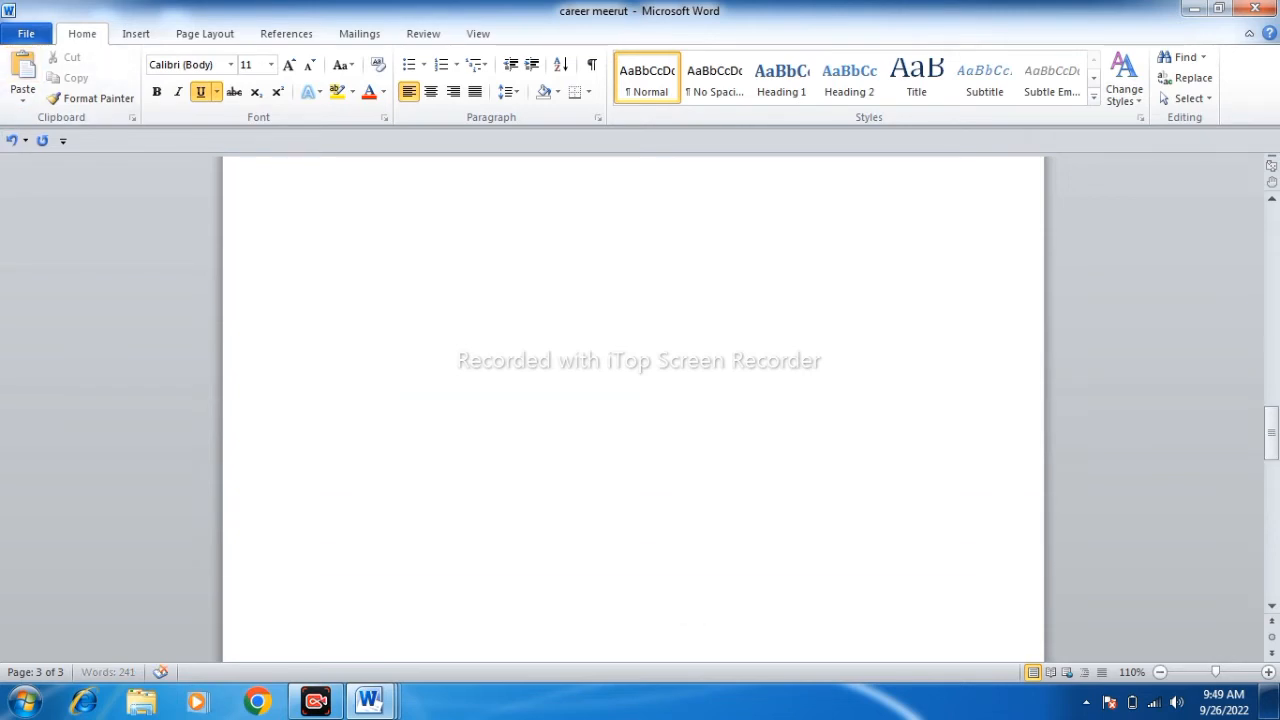
# - Paste the copied paragraph at the start of the empty page 3
pyautogui.hotkey('ctrl', 'v')
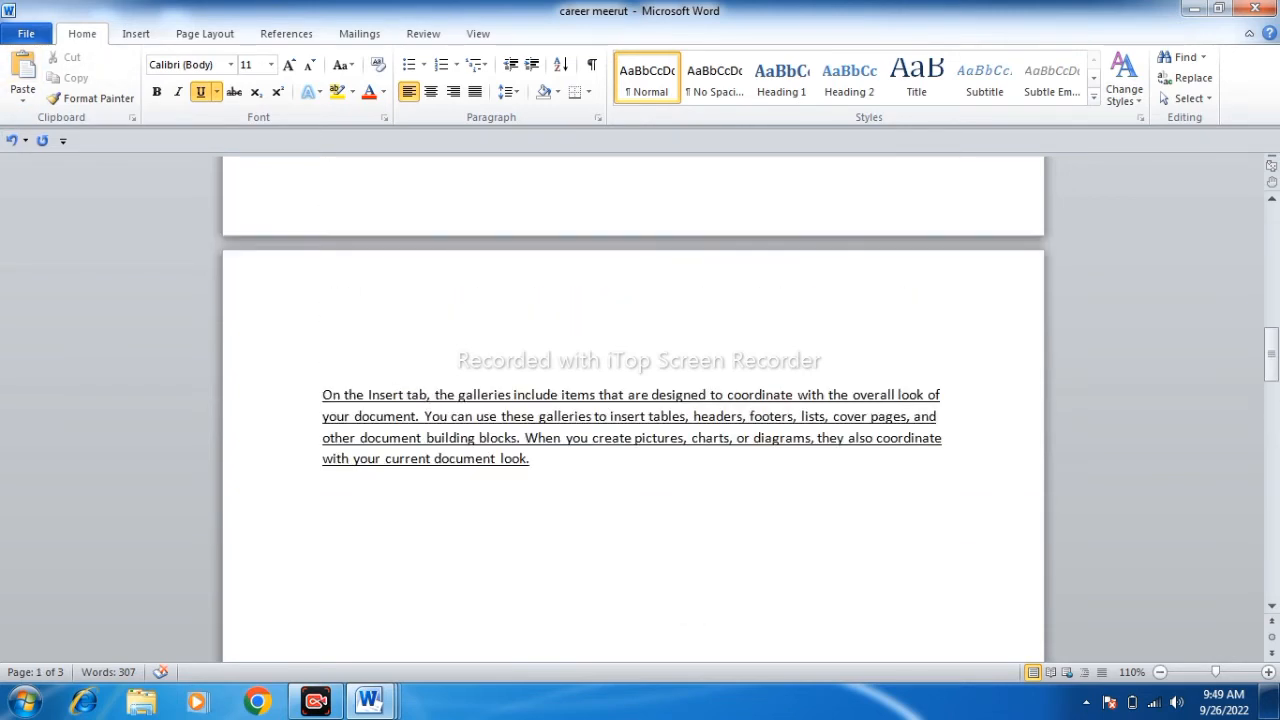
pyautogui.scroll(-10, 633, 400)
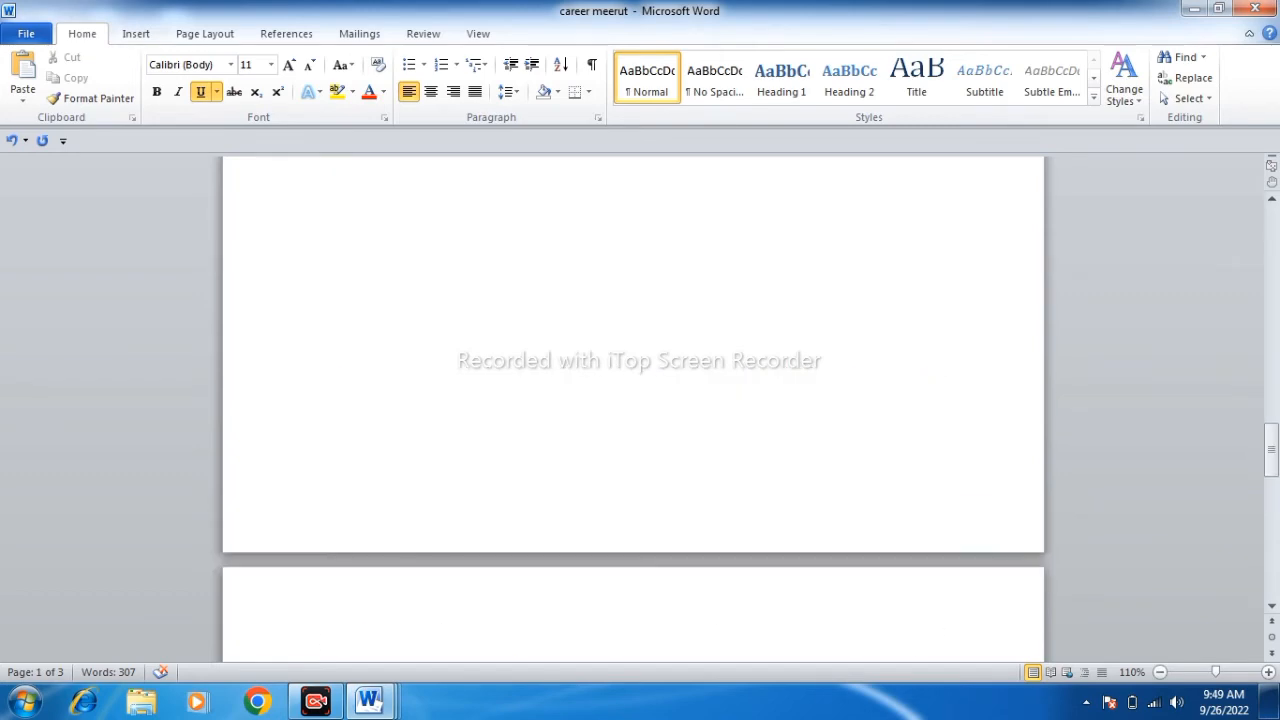
pyautogui.scroll(10, 633, 400)
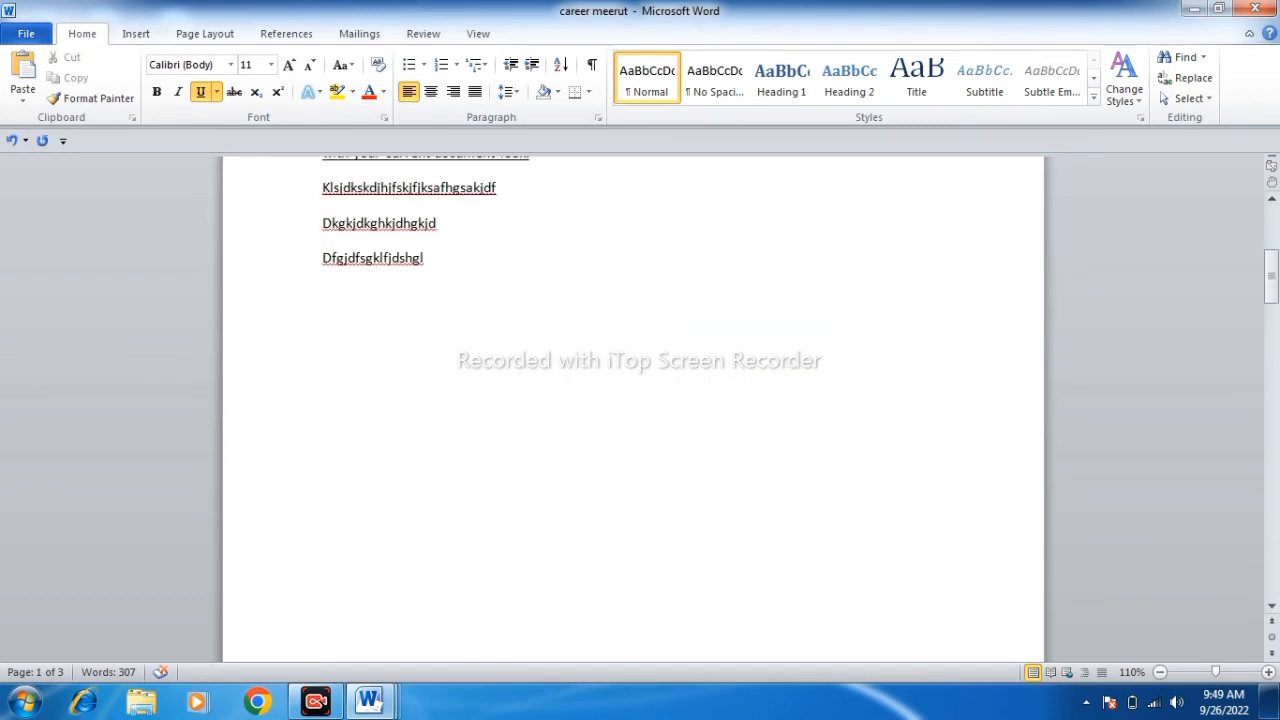
pyautogui.scroll(7, 633, 400)
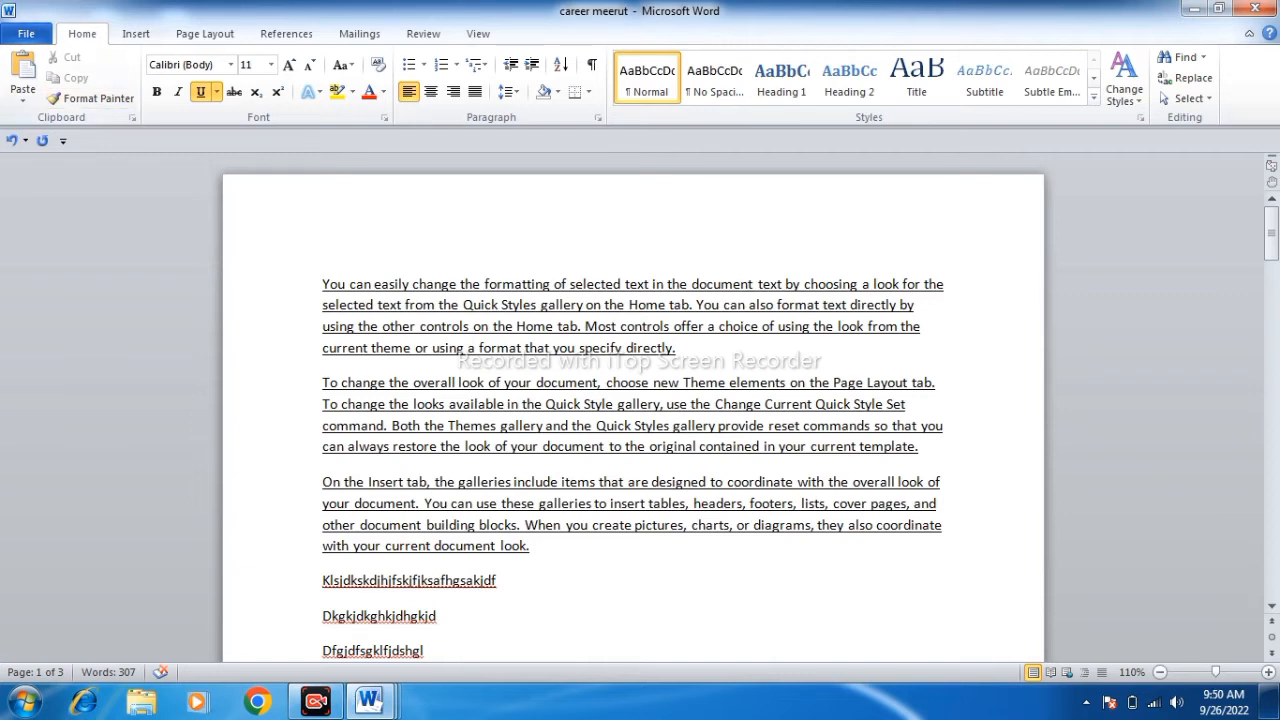
# - Cut the first paragraph on page 1, undo the cut, and copy the paragraph instead
pyautogui.tripleClick(745, 338)
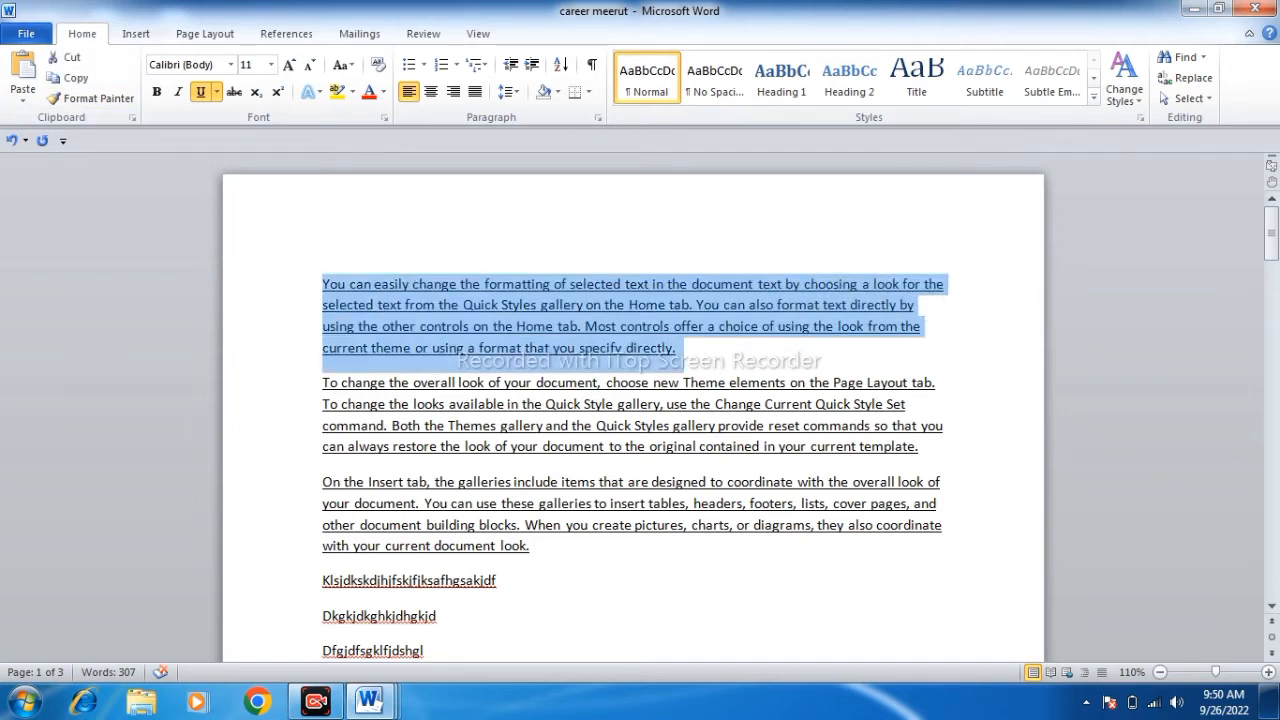
pyautogui.click(70, 57)
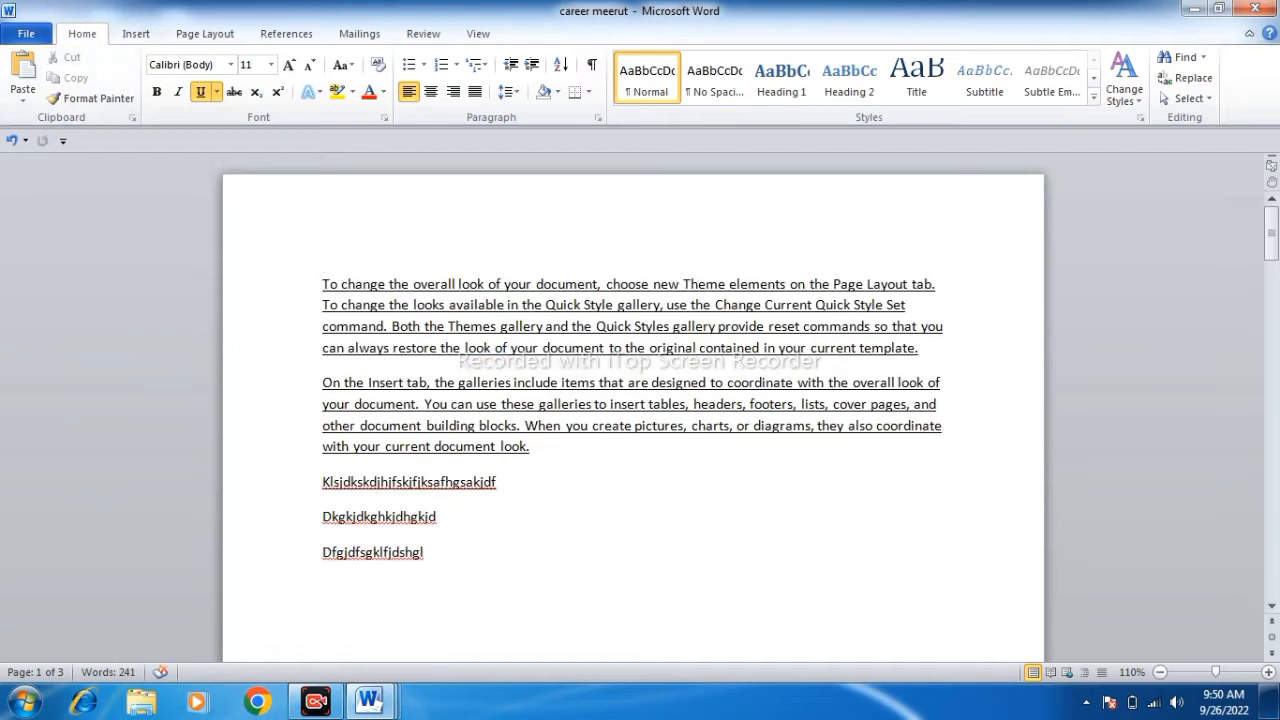
pyautogui.hotkey('ctrl', 'z')
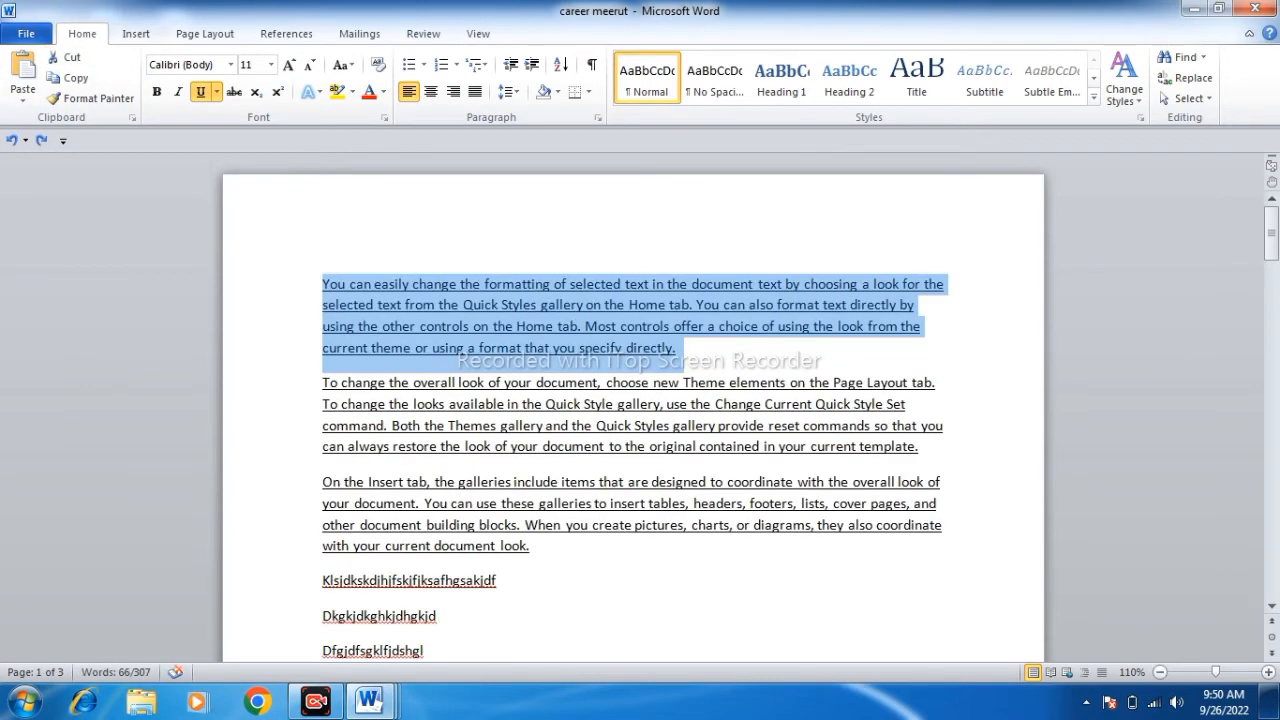
pyautogui.click(70, 77)
pyautogui.click(680, 349)
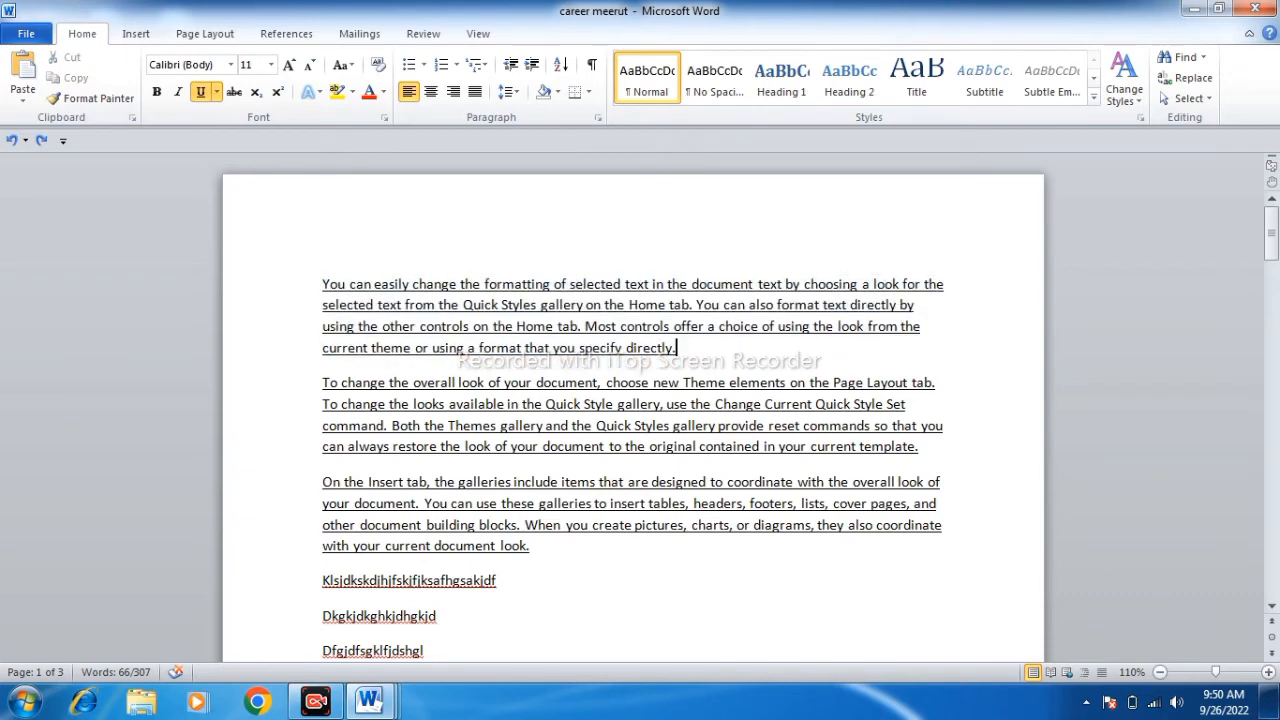
# - Highlight the first paragraph's opening words "You can easily change the" in pink
pyautogui.scroll(-16, 680, 400)
pyautogui.scroll(-15, 633, 410)
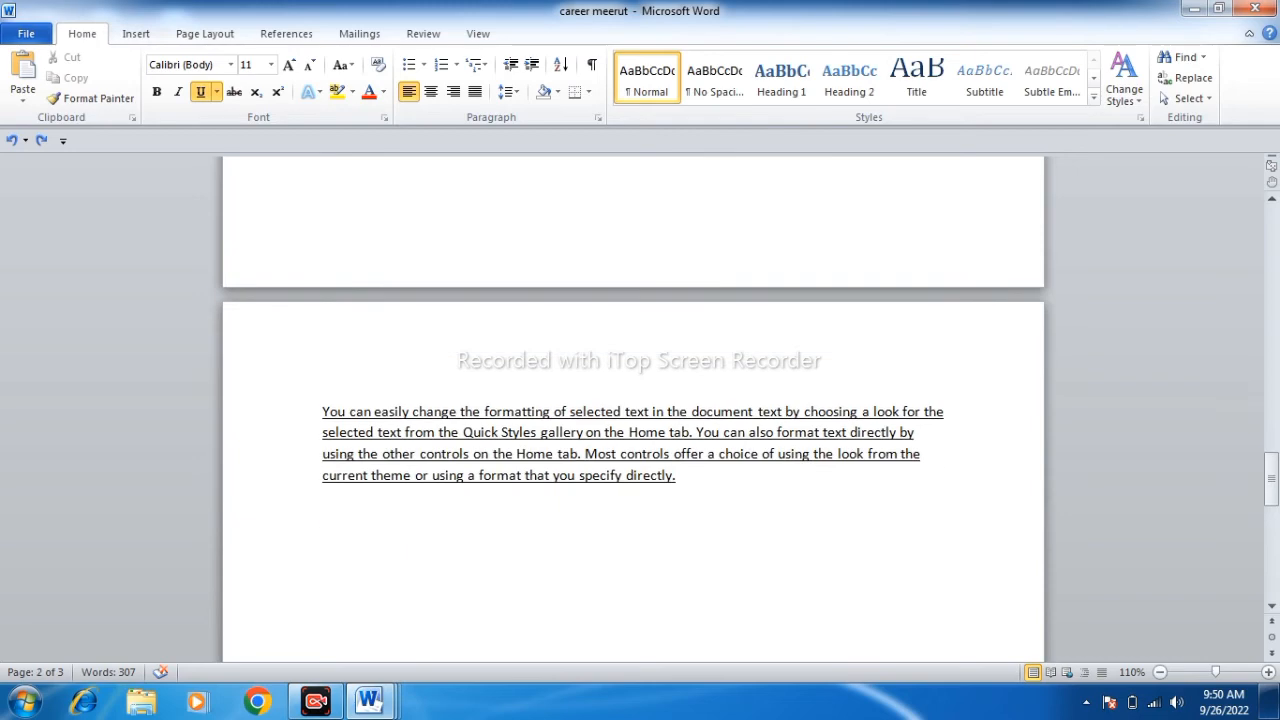
pyautogui.scroll(15, 633, 410)
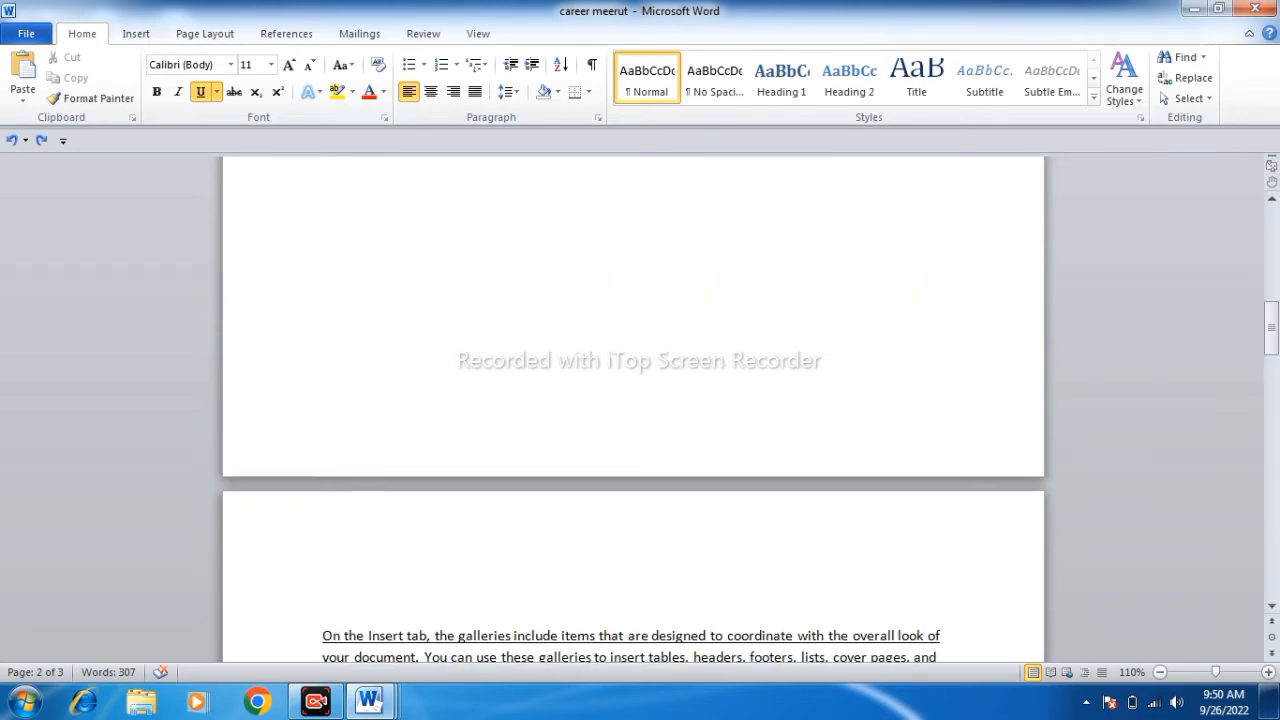
pyautogui.scroll(12, 633, 410)
pyautogui.moveTo(323, 348); pyautogui.dragTo(339, 383)
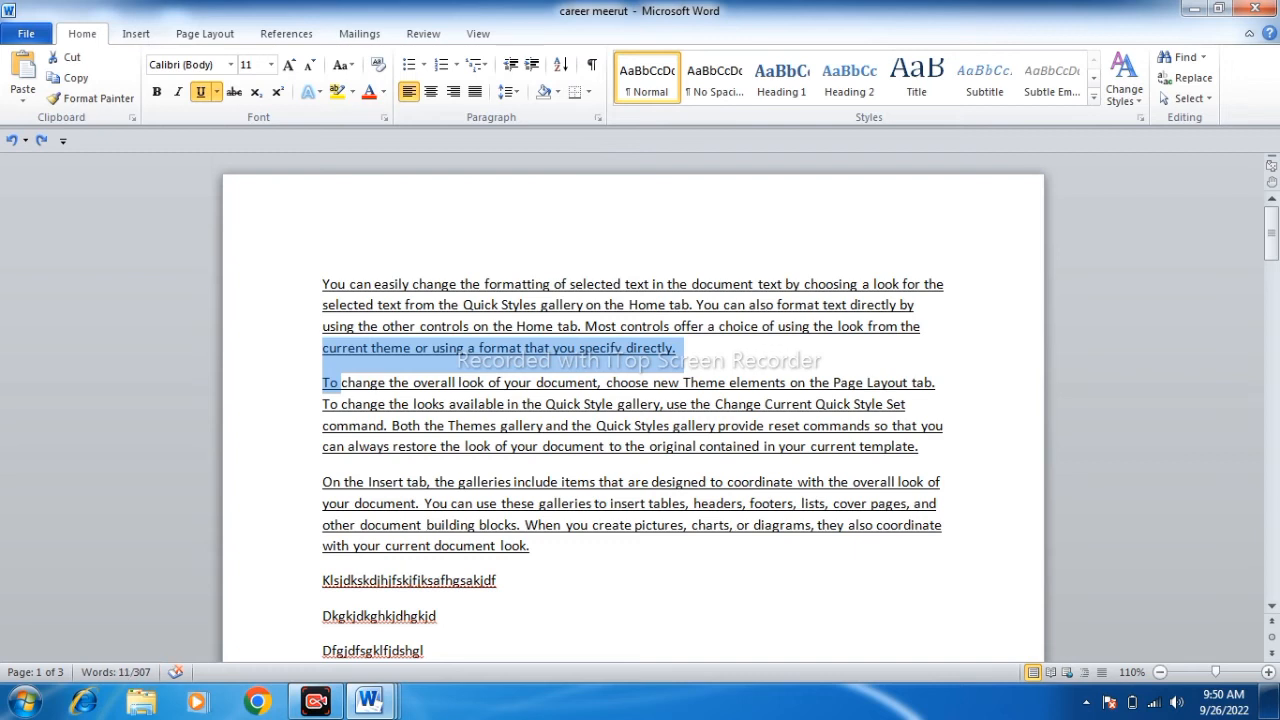
pyautogui.moveTo(322, 284); pyautogui.dragTo(472, 326)
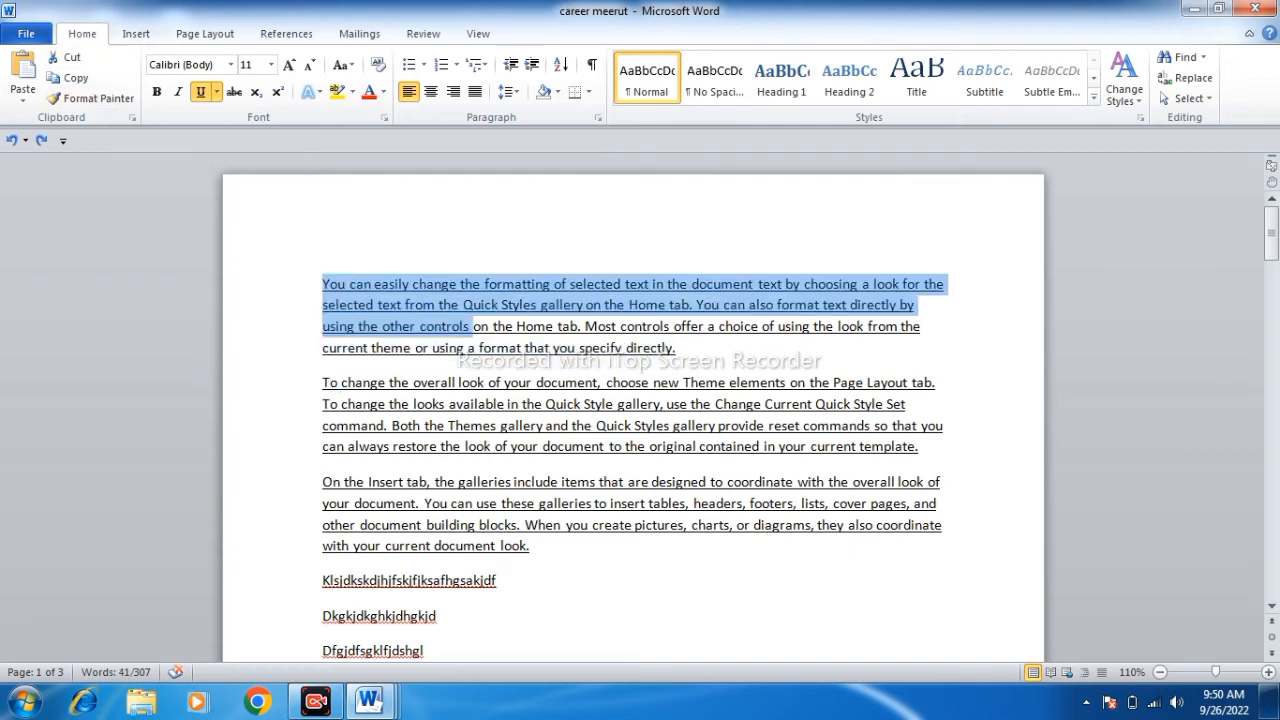
pyautogui.click(508, 446)
pyautogui.moveTo(322, 284); pyautogui.dragTo(484, 284)
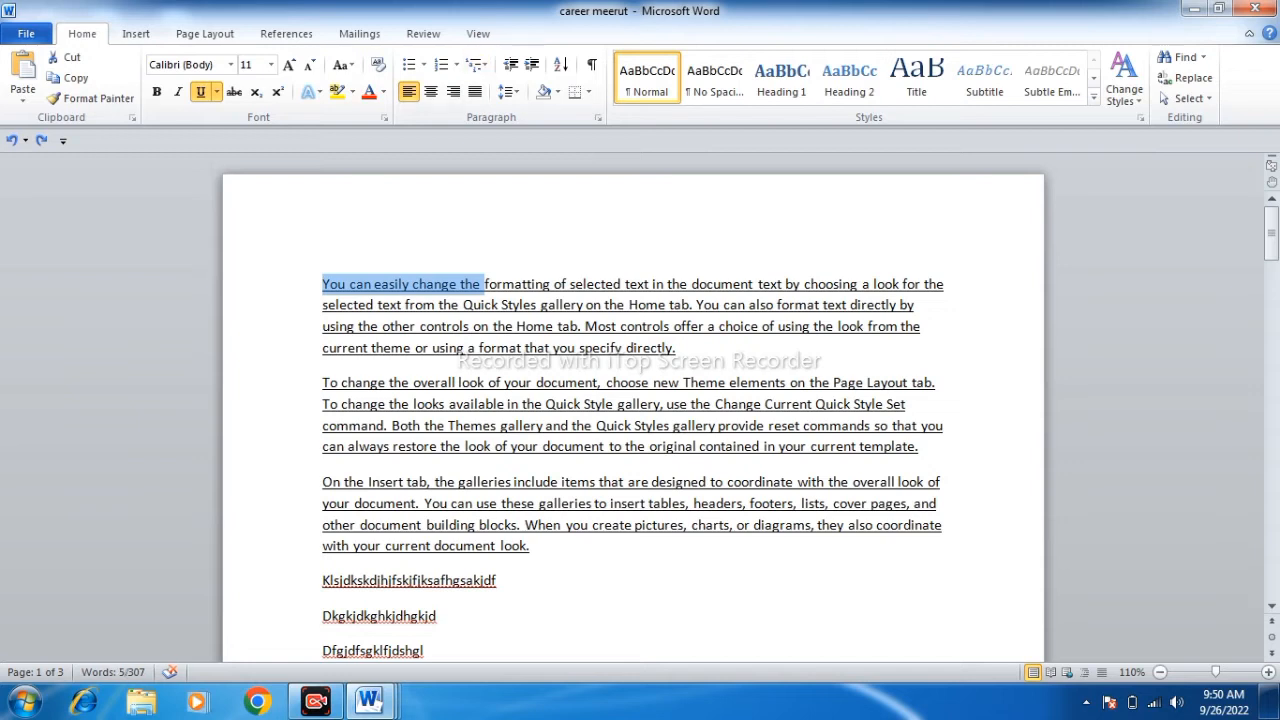
pyautogui.click(352, 91)
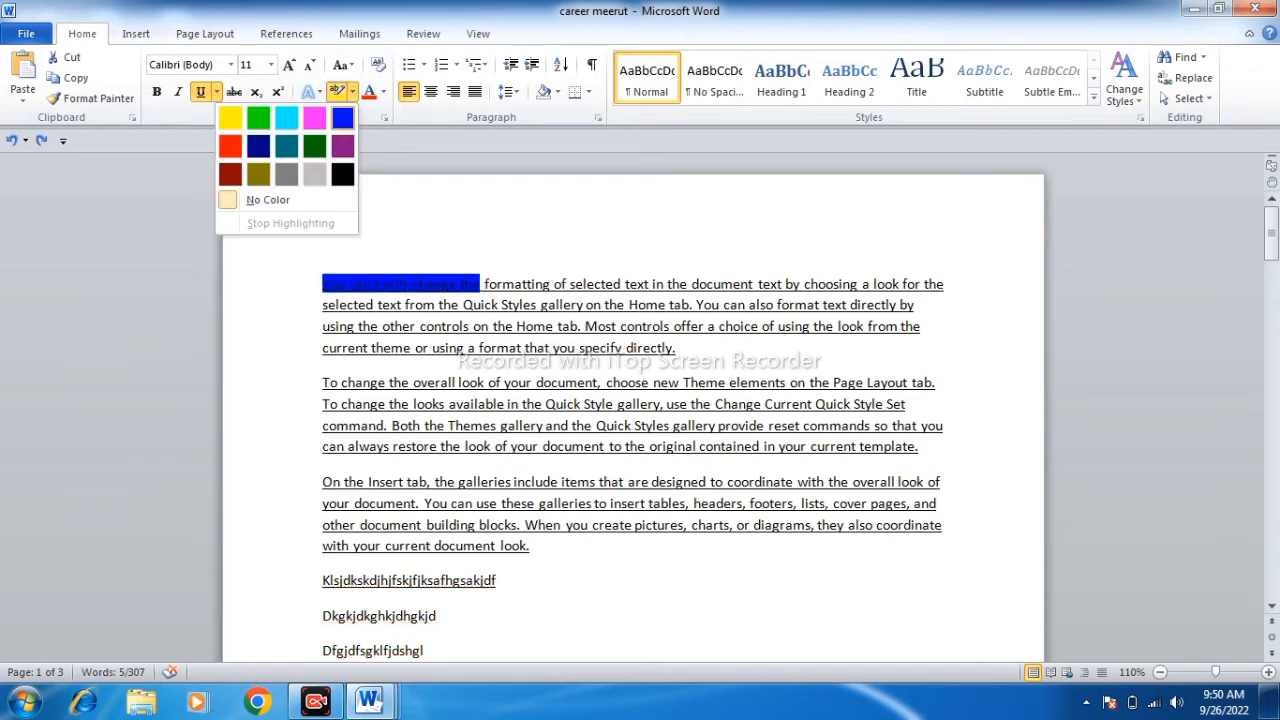
pyautogui.click(315, 119)
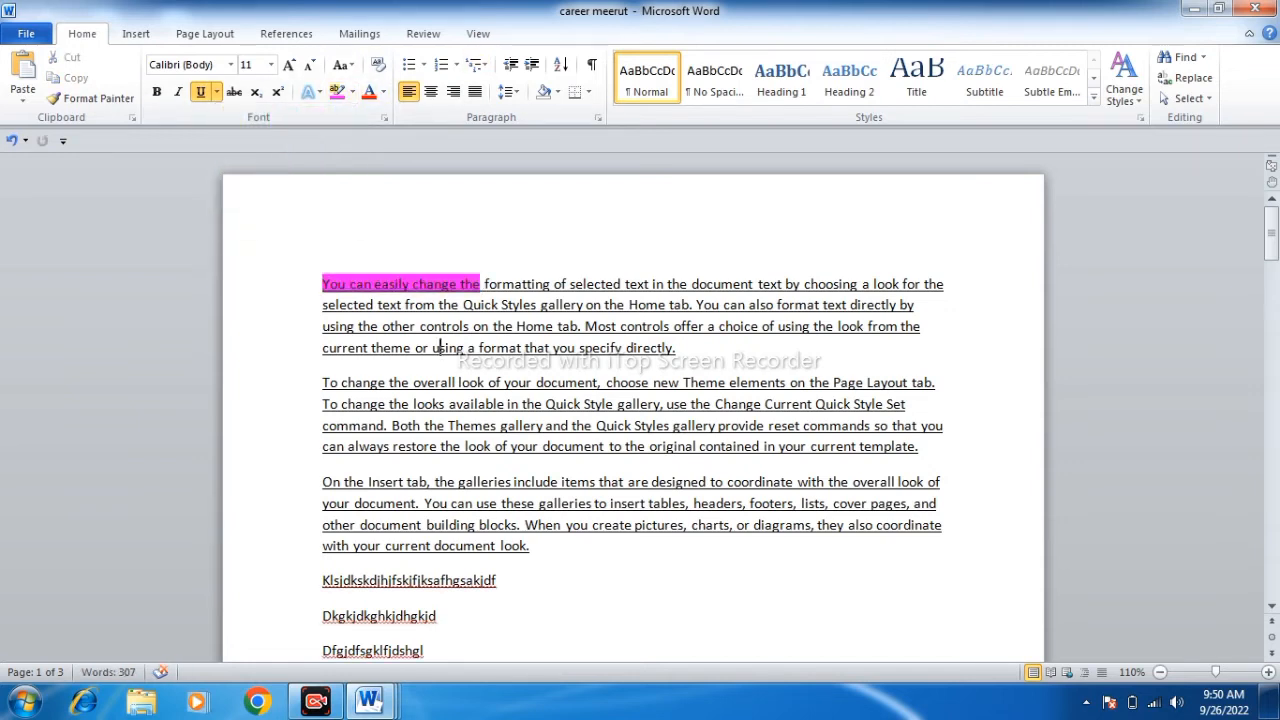
# - Copy the pink highlight with Format Painter from the opening words to the "On the Insert tab" paragraph and the lines below it
pyautogui.moveTo(480, 284); pyautogui.dragTo(322, 284)
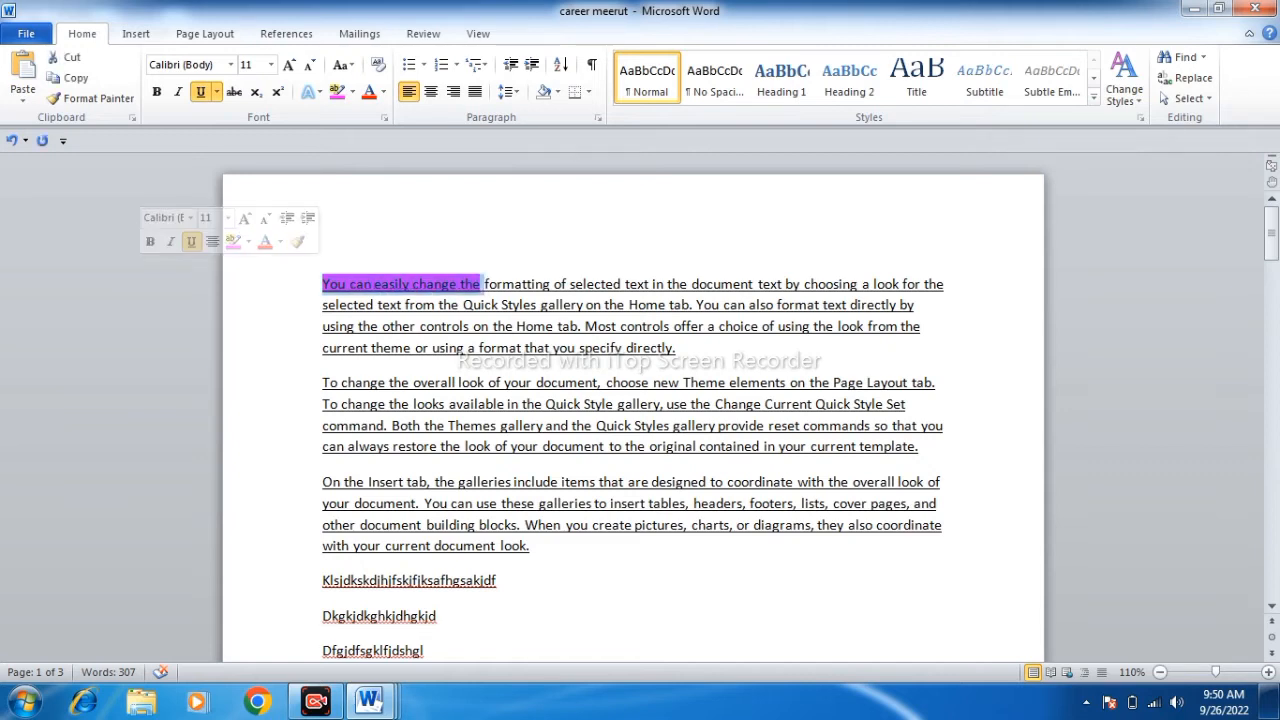
pyautogui.click(383, 284)
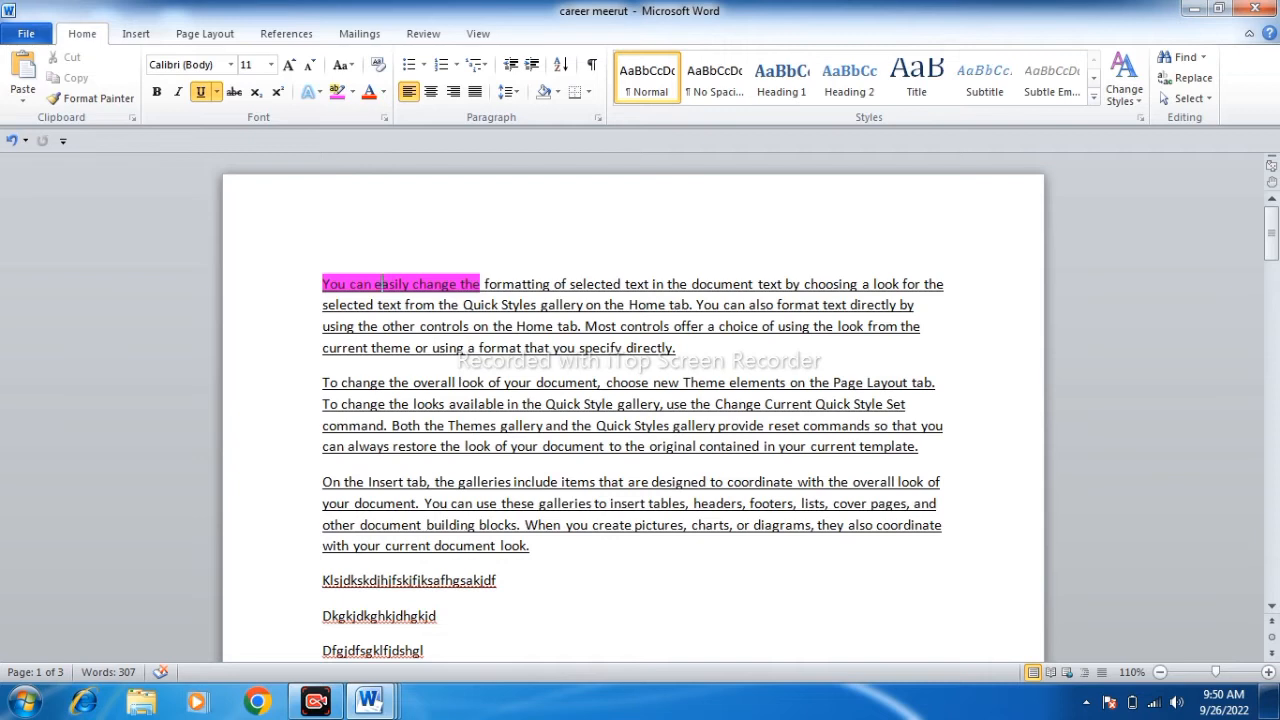
pyautogui.moveTo(484, 284); pyautogui.dragTo(322, 284)
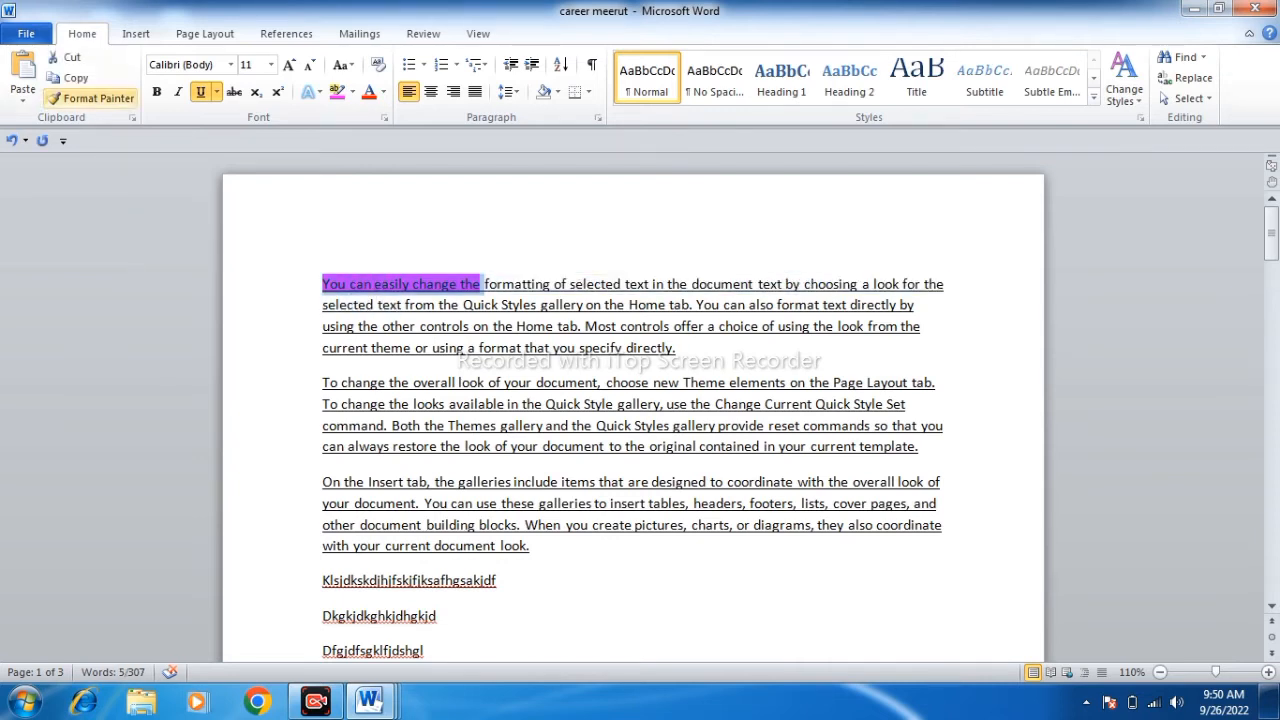
pyautogui.click(95, 98)
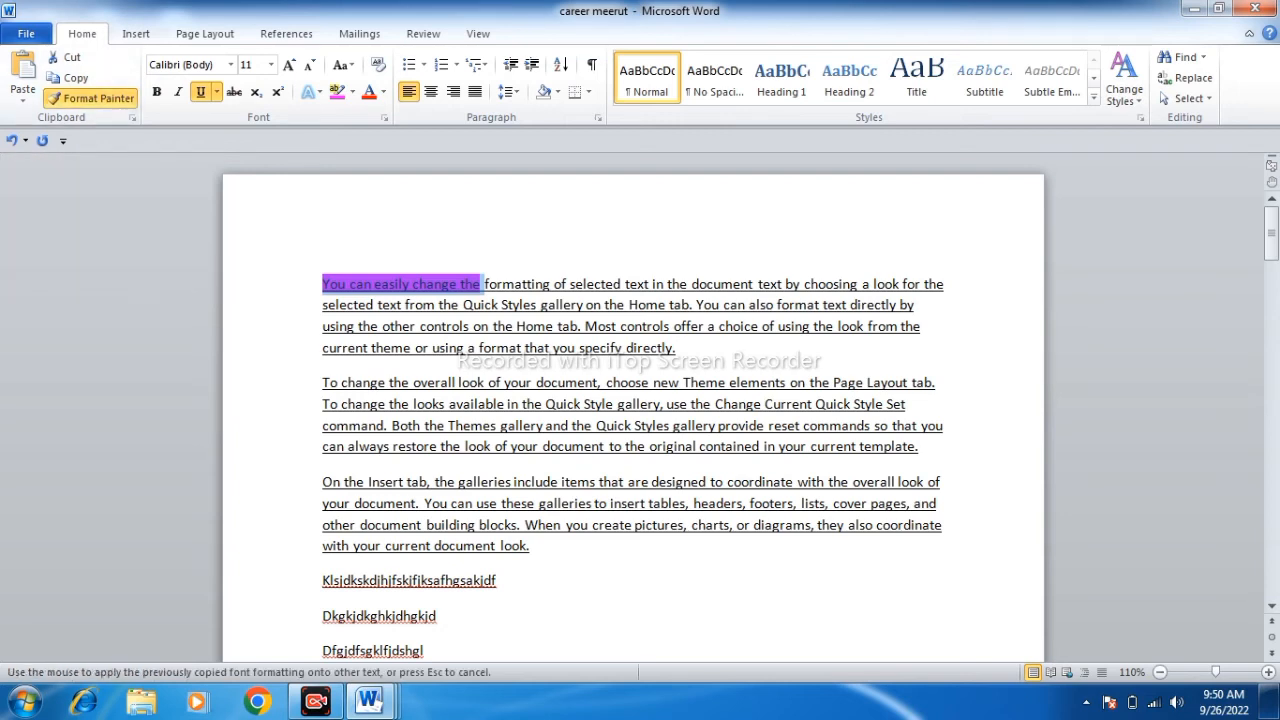
pyautogui.moveTo(322, 481)
pyautogui.mouseDown()
pyautogui.moveTo(940, 528)
pyautogui.moveTo(532, 556)
pyautogui.moveTo(500, 620)
pyautogui.mouseUp()
pyautogui.scroll(2, 632, 400)
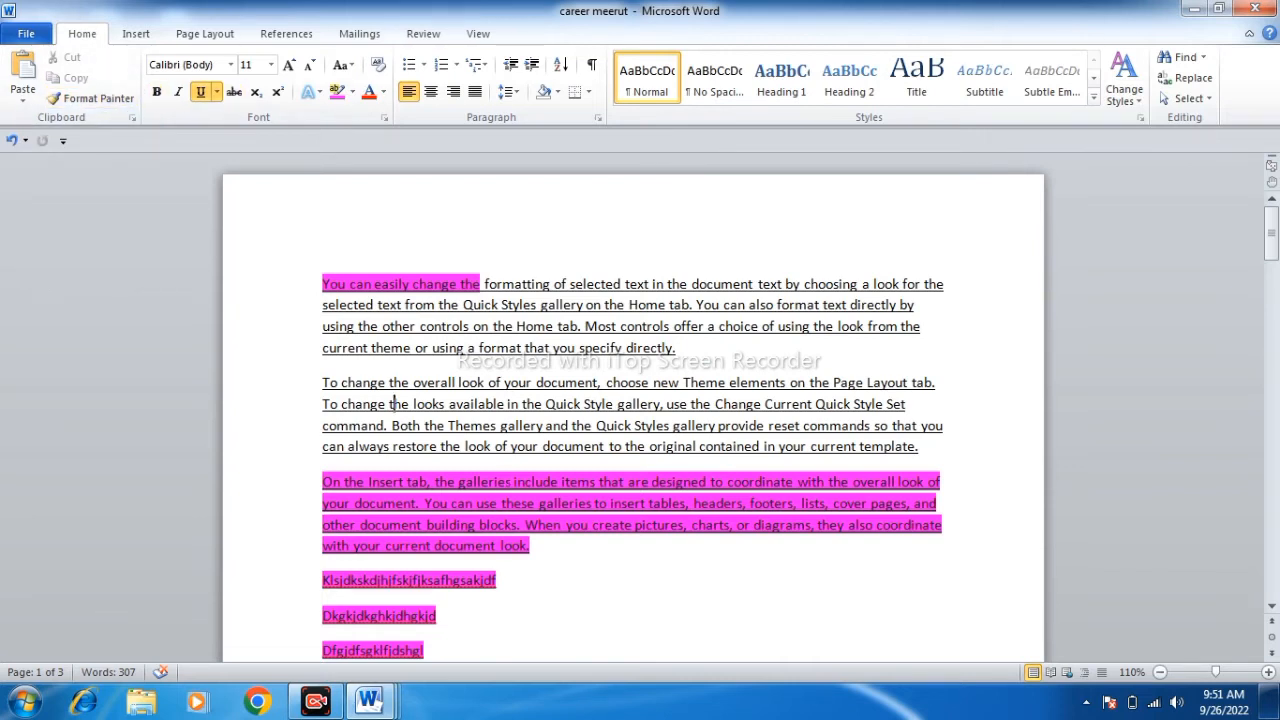
# - Undo the highlighting, the added third page, and the pasted paragraphs on pages 2 and 3
pyautogui.hotkey('ctrl', 'z')
pyautogui.hotkey('ctrl', 'z')
pyautogui.hotkey('ctrl', 'z')
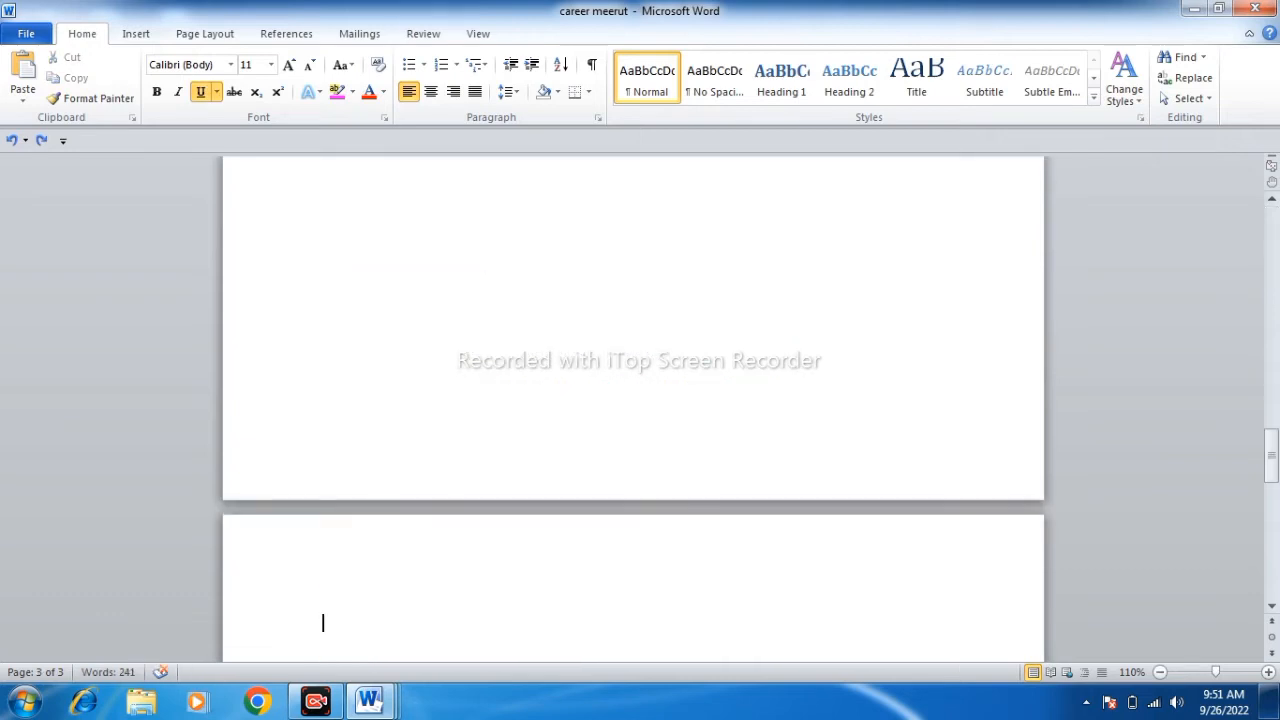
pyautogui.press('BackSpace')
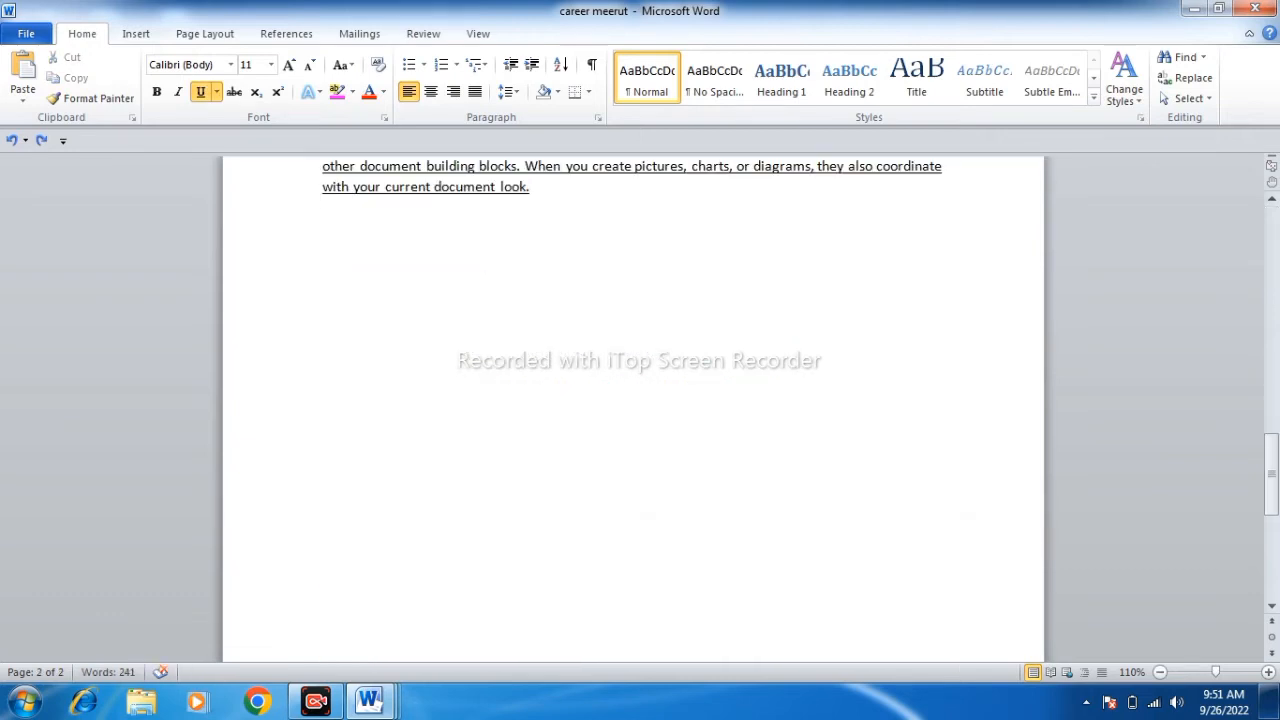
pyautogui.hotkey('ctrl', 'z')
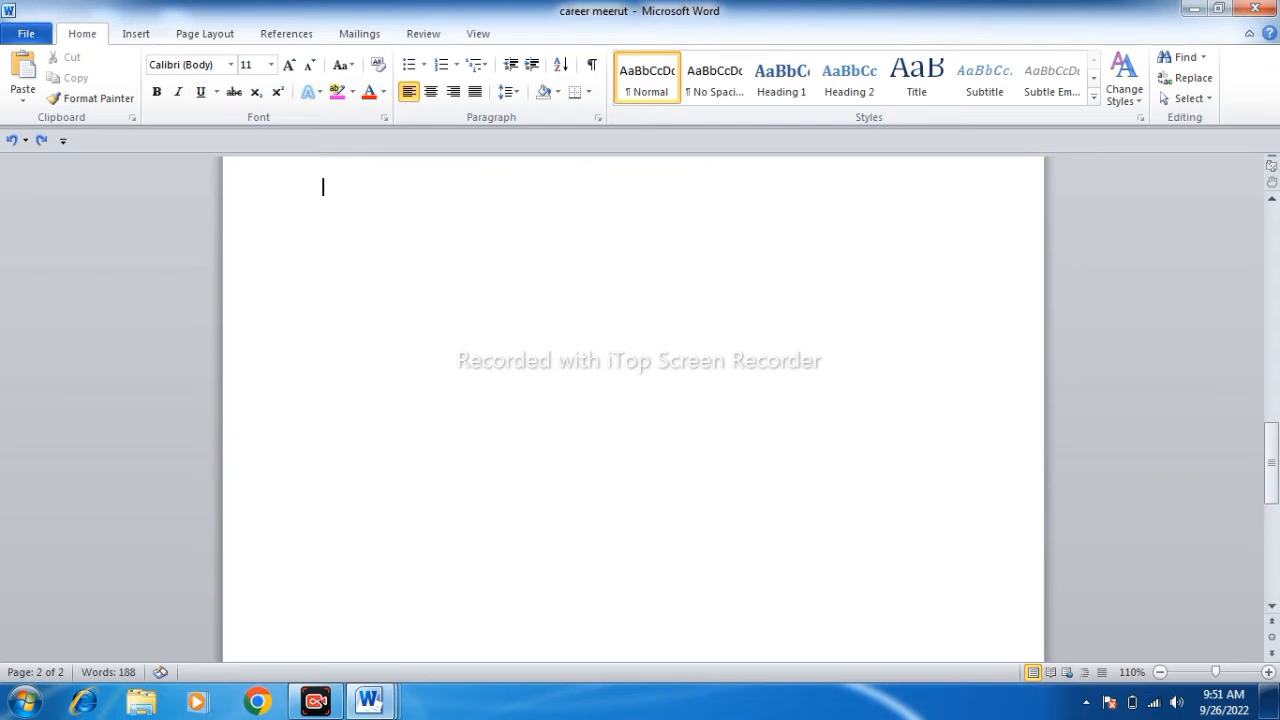
pyautogui.scroll(10, 633, 408)
pyautogui.scroll(5, 633, 408)
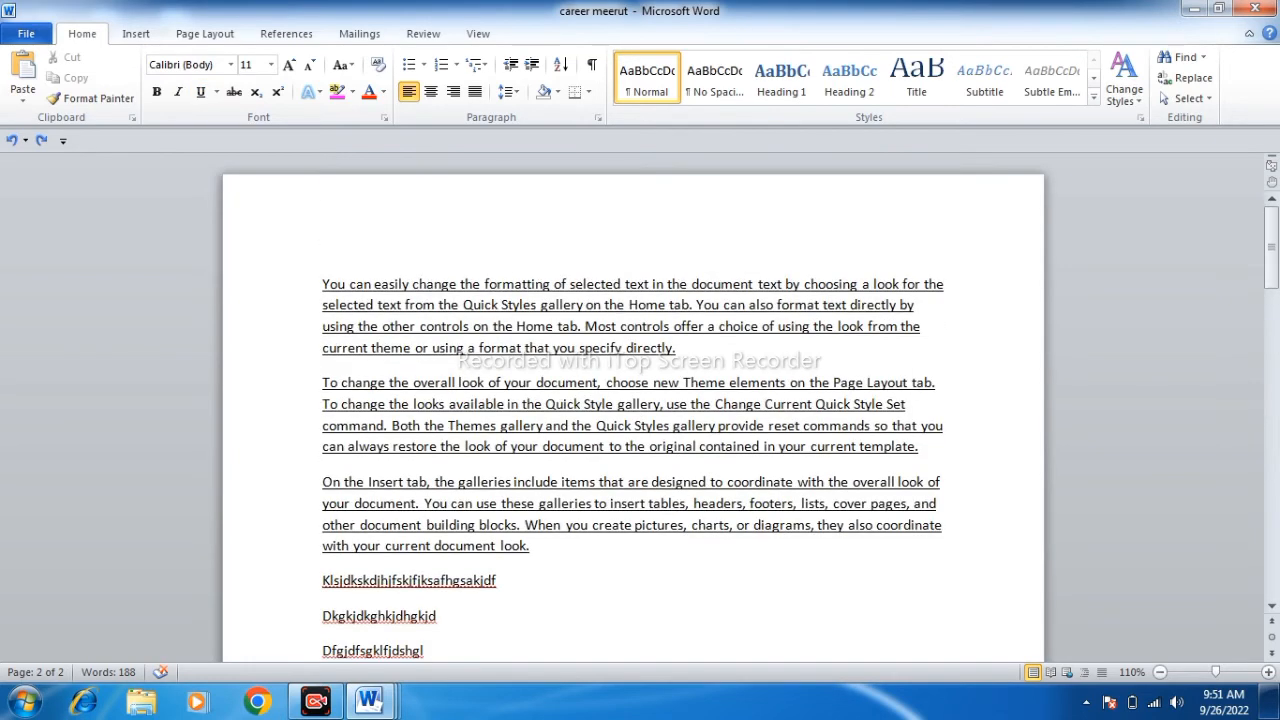
# - Set the first paragraph, which begins "You can easily change the formatting", in Algerian at font size 18
pyautogui.moveTo(322, 284); pyautogui.dragTo(680, 350)
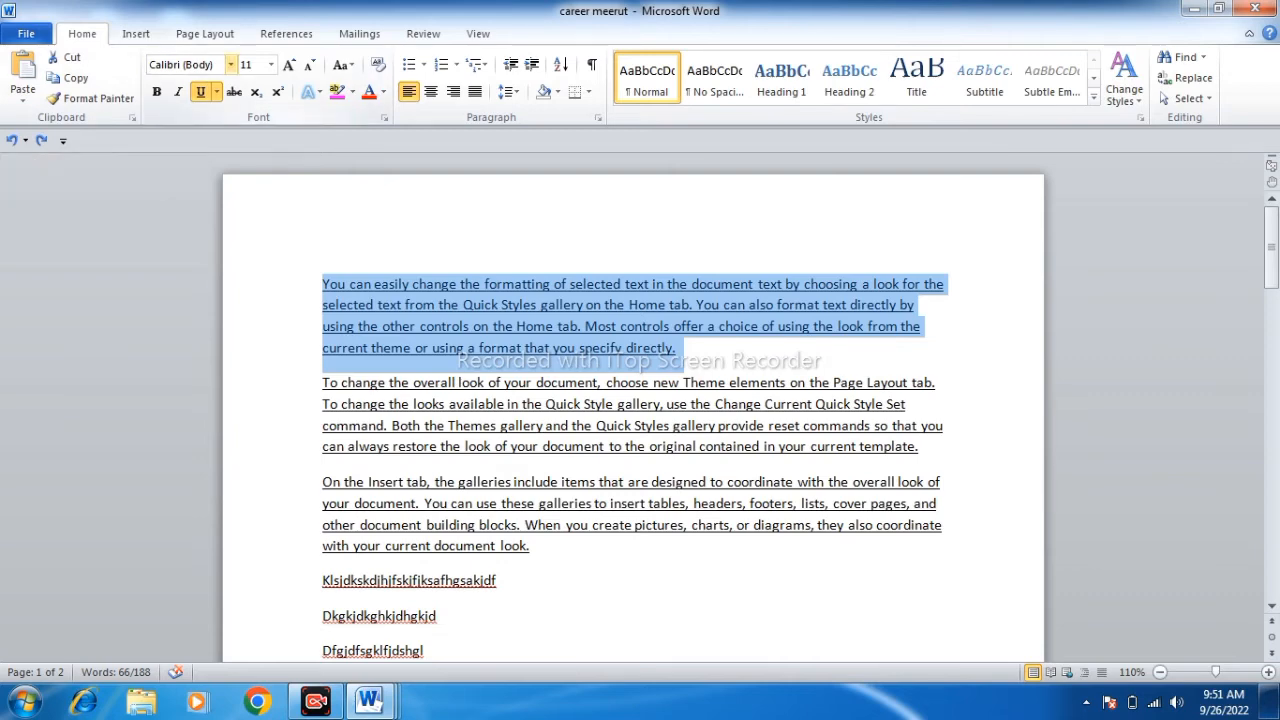
pyautogui.click(230, 64)
pyautogui.click(75, 163)
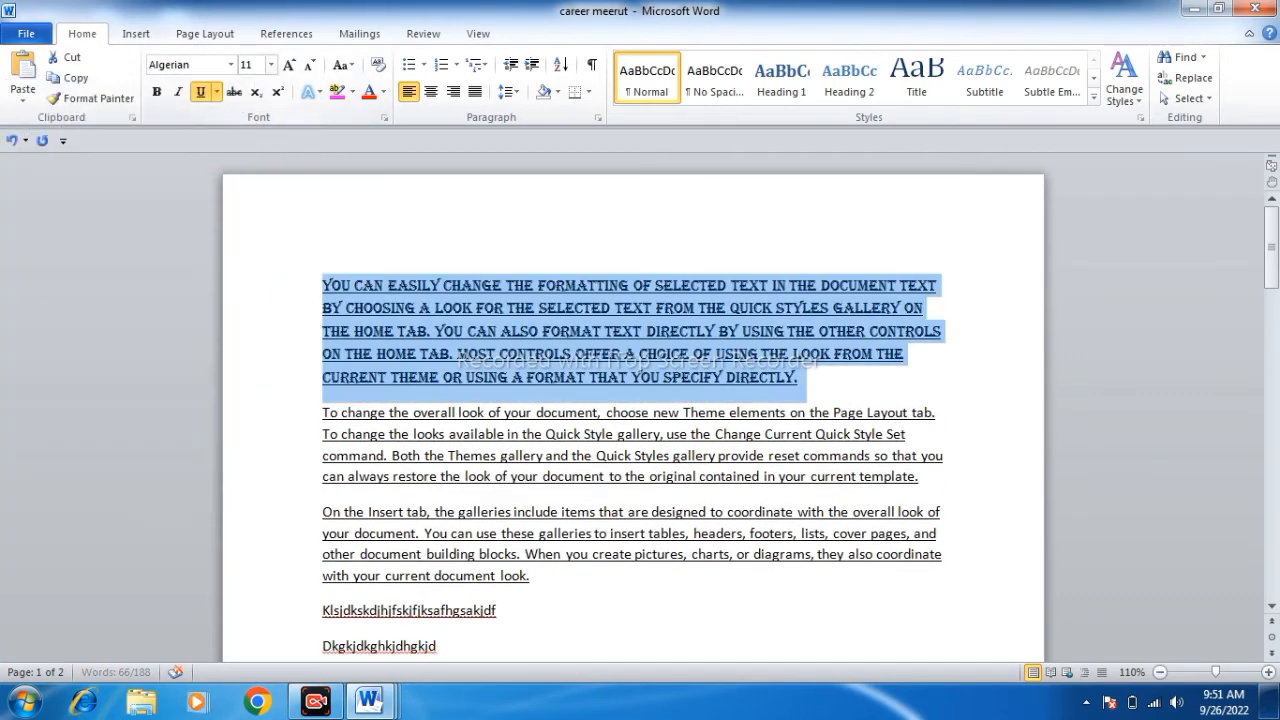
pyautogui.click(270, 64)
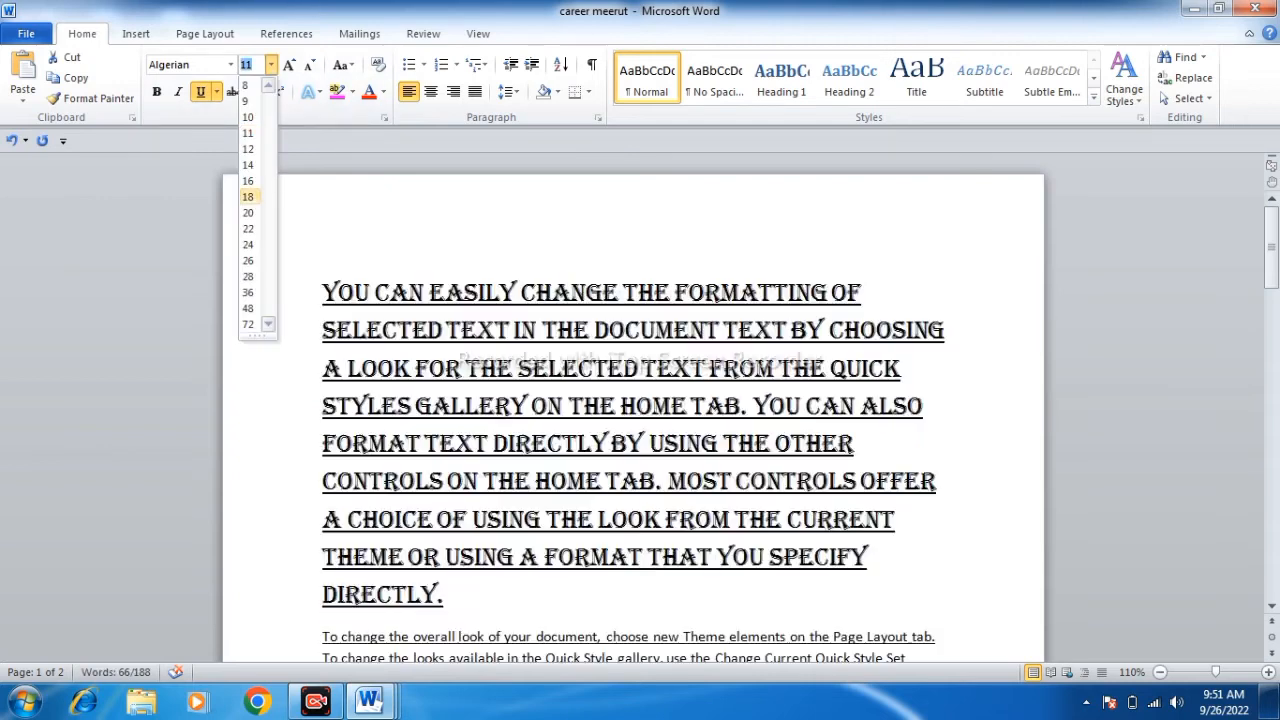
pyautogui.click(248, 196)
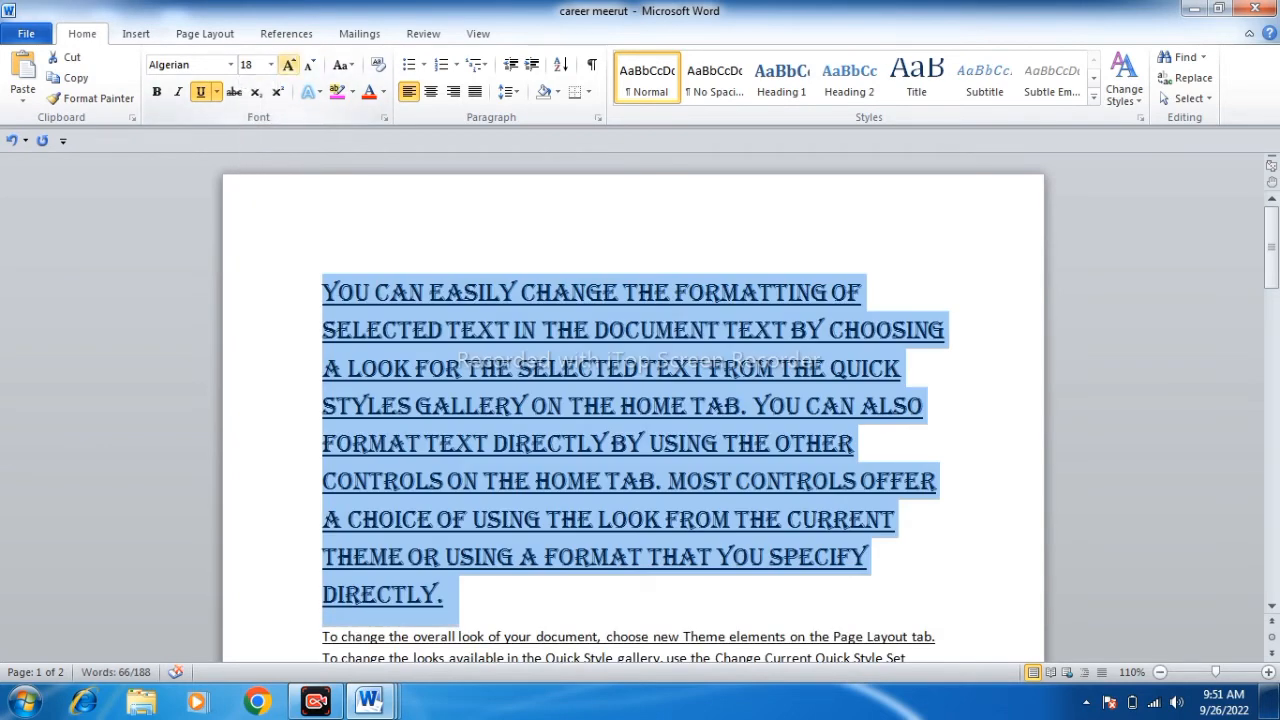
# - Grow the first paragraph's font, then shrink it step by step to size 10
pyautogui.doubleClick(289, 65)
pyautogui.doubleClick(309, 65)
pyautogui.doubleClick(309, 65)
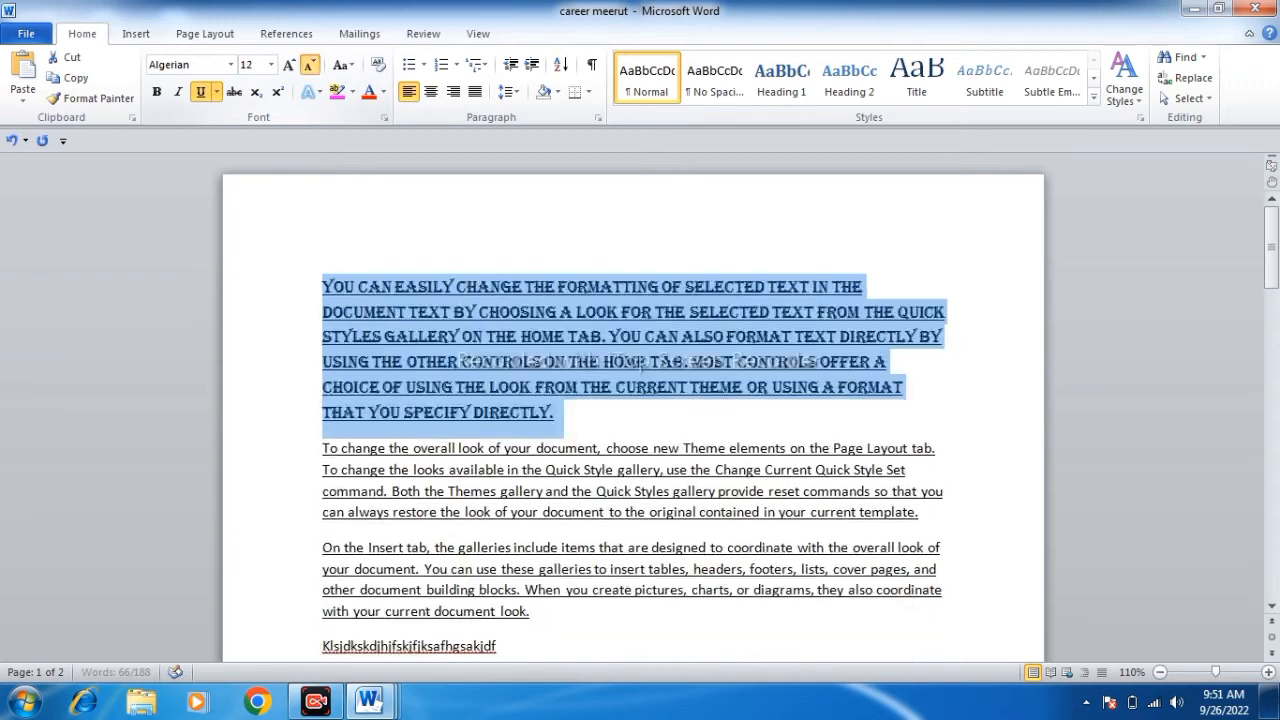
pyautogui.click(309, 65)
pyautogui.doubleClick(309, 65)
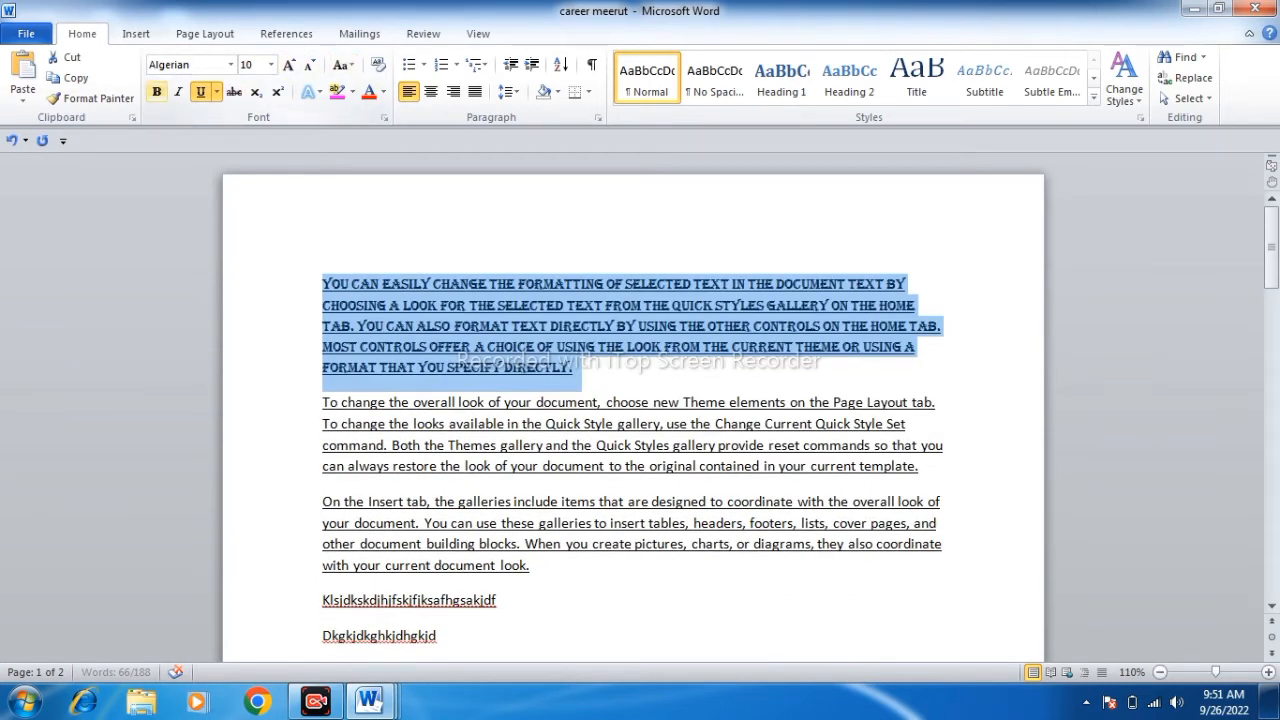
# - Make the first paragraph bold and italic, and set its underline color to the red theme color
pyautogui.click(157, 92)
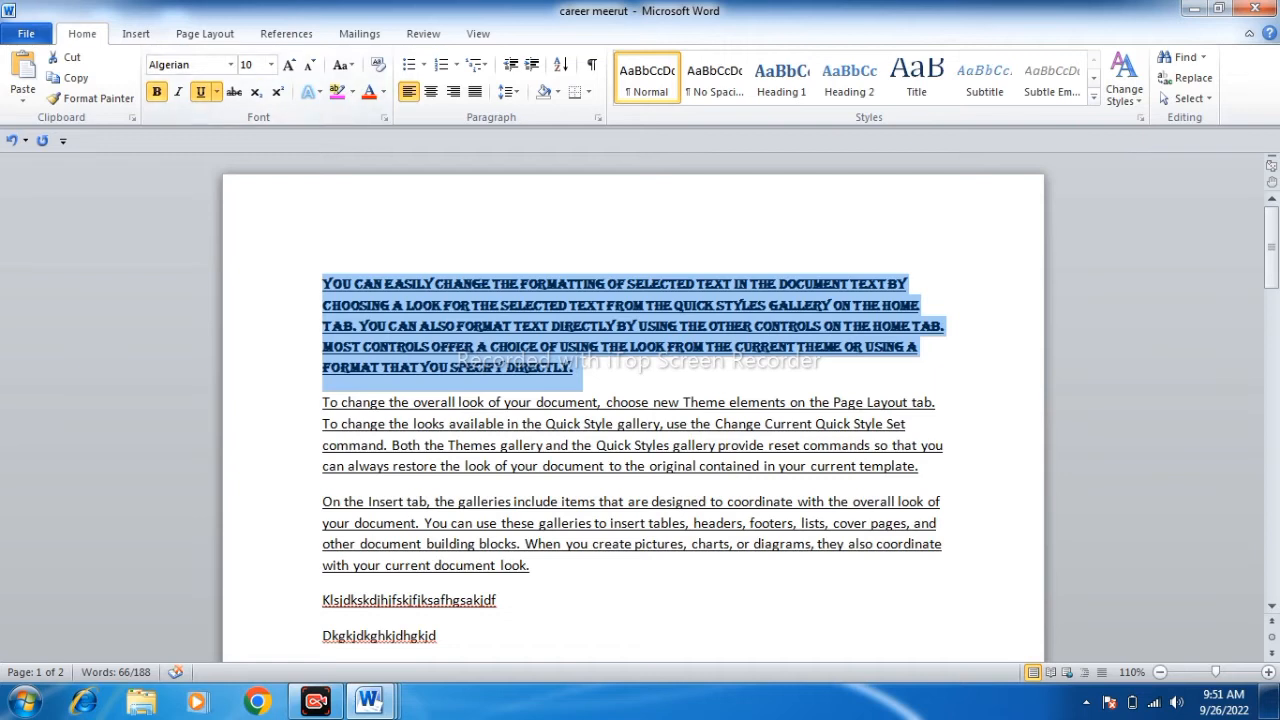
pyautogui.click(178, 92)
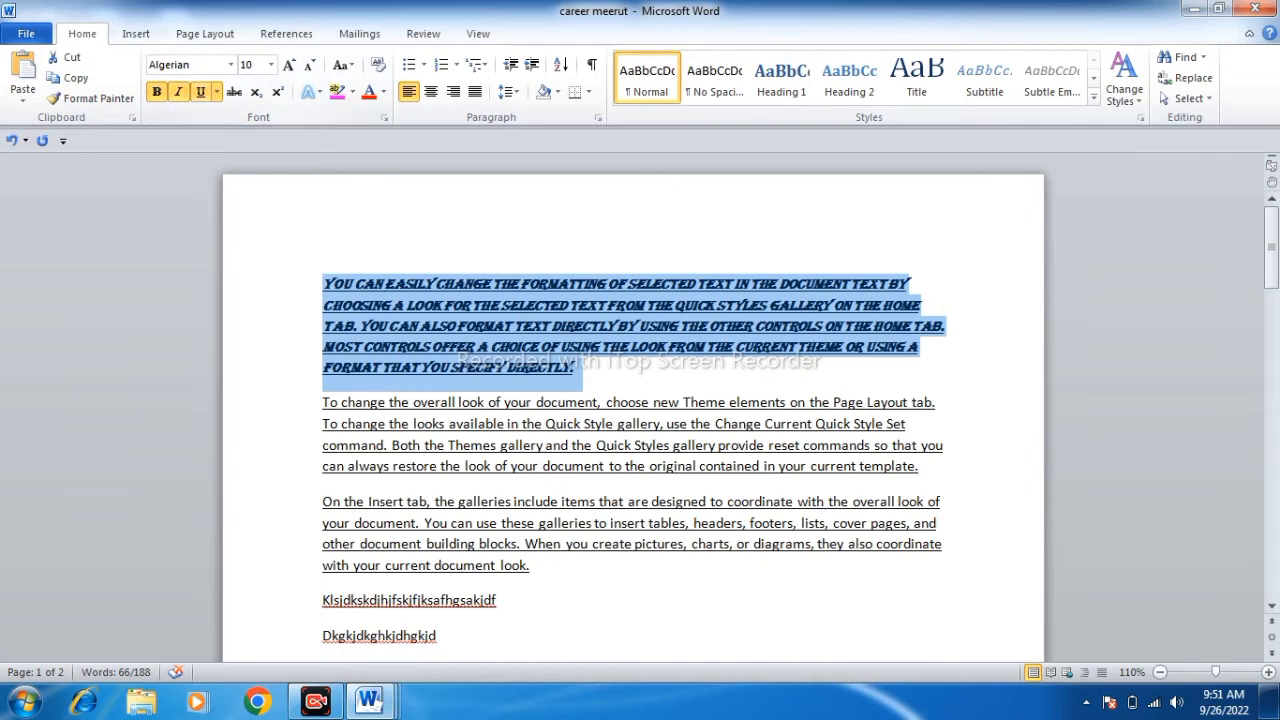
pyautogui.click(200, 92)
pyautogui.click(216, 92)
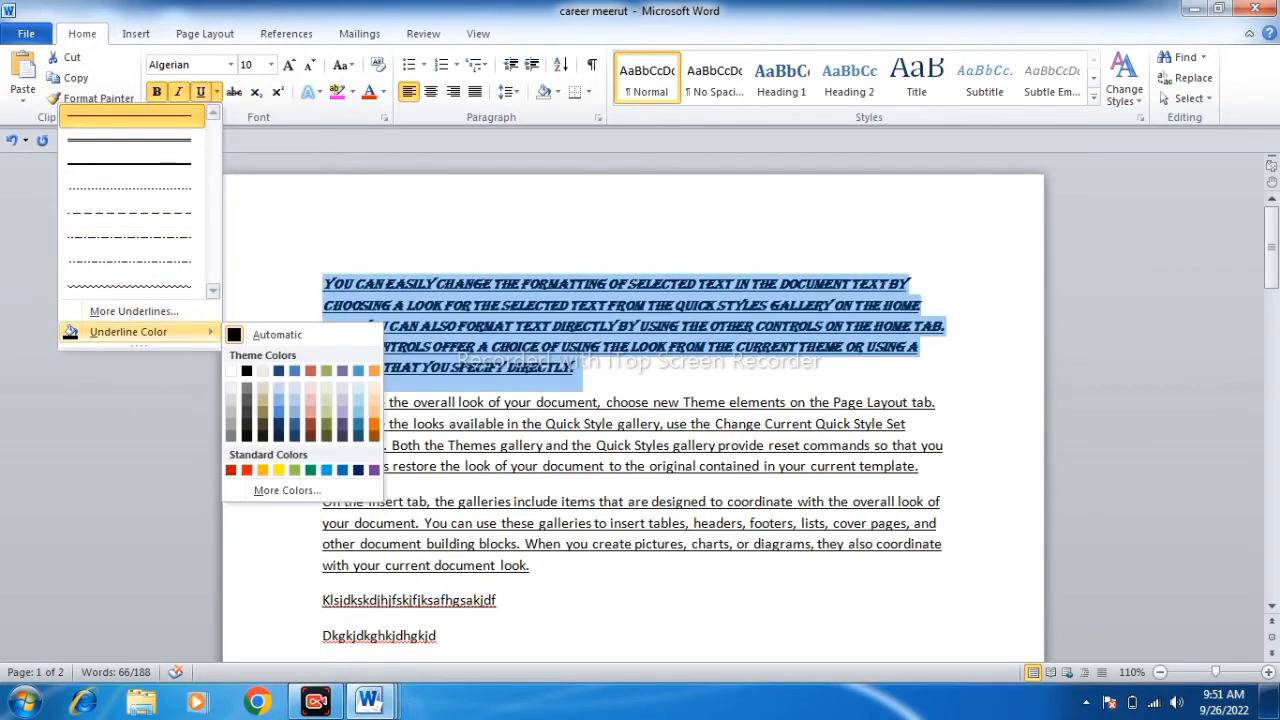
pyautogui.moveTo(128, 332)
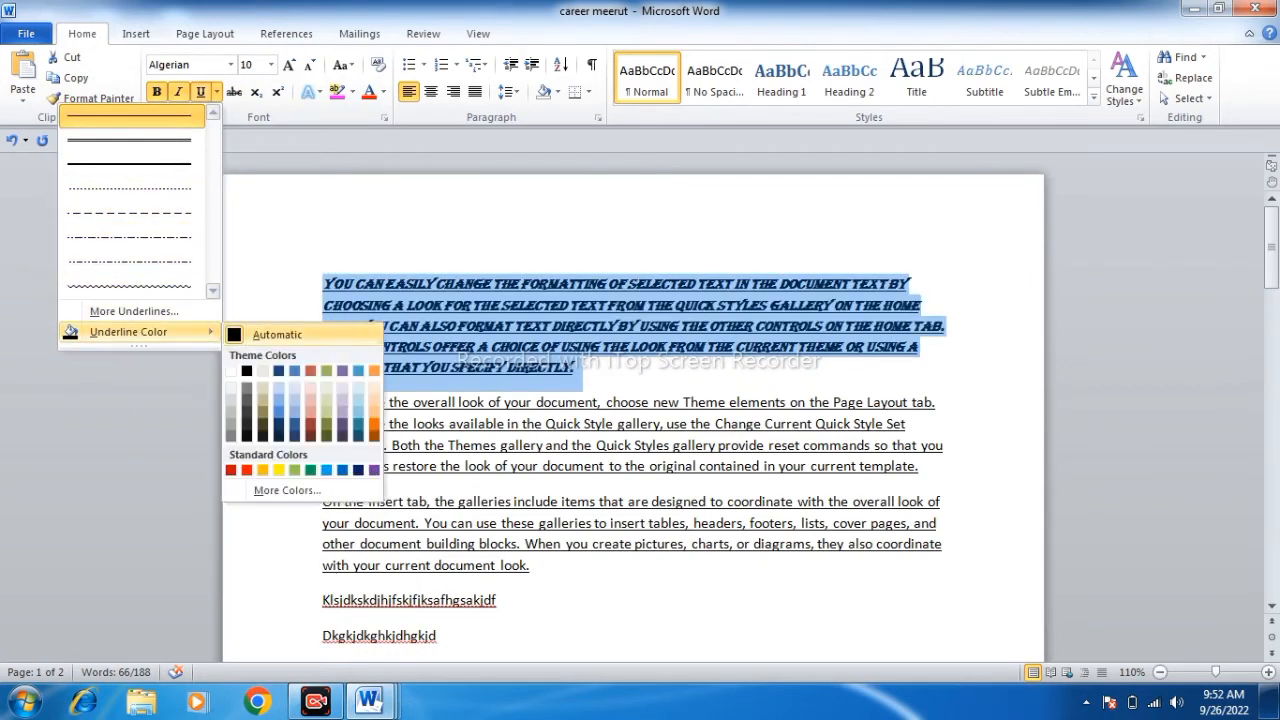
pyautogui.click(311, 371)
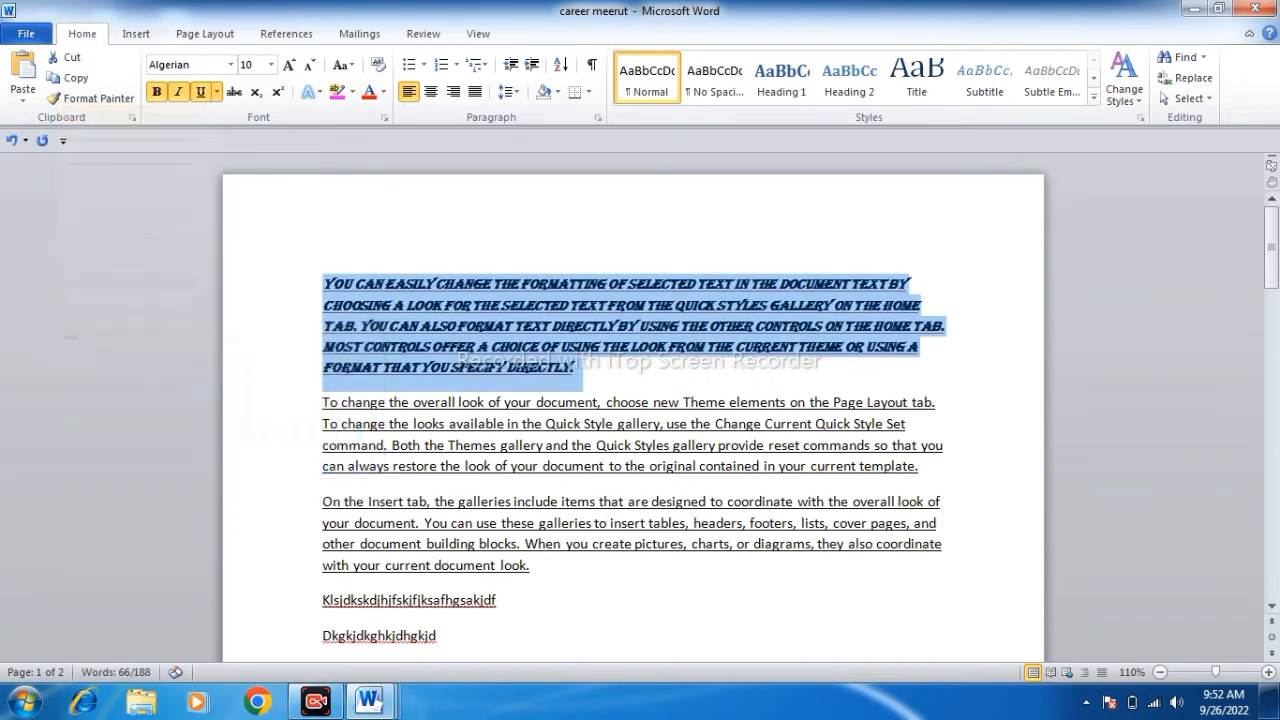
# - Remove the underline from the first three lines of the second paragraph and apply strikethrough to them
pyautogui.click(561, 347)
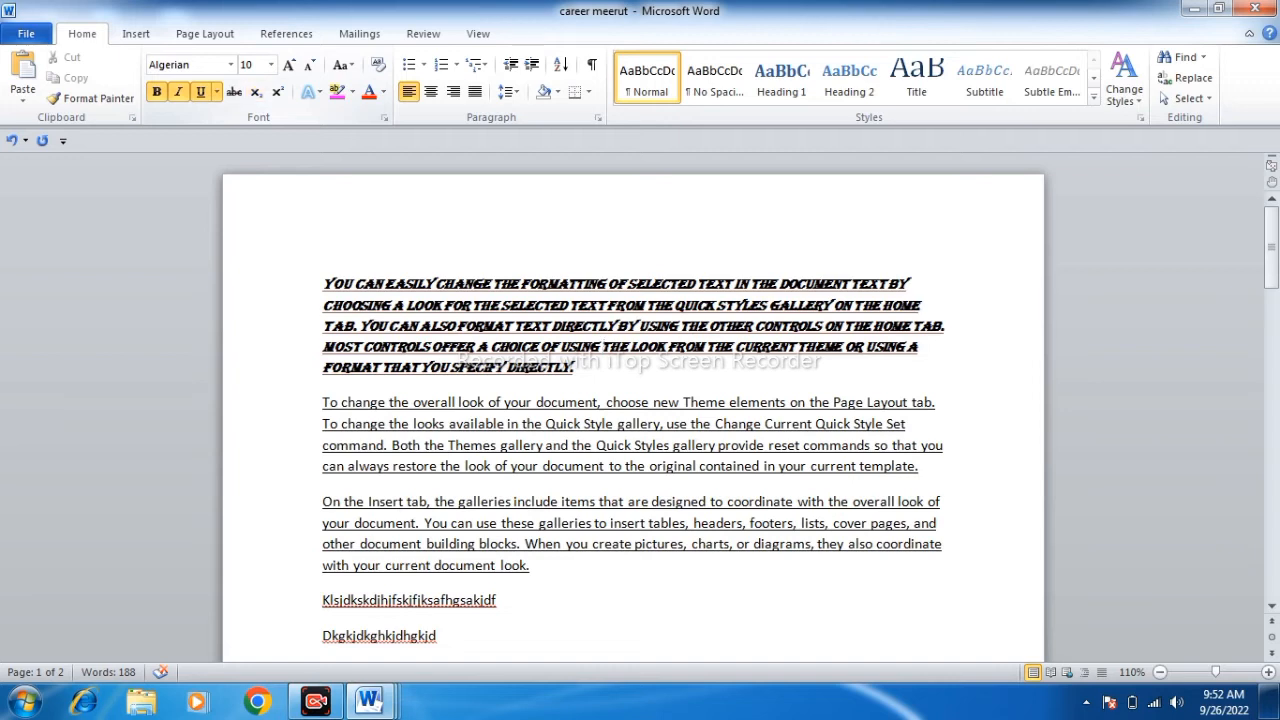
pyautogui.moveTo(322, 402); pyautogui.dragTo(943, 446)
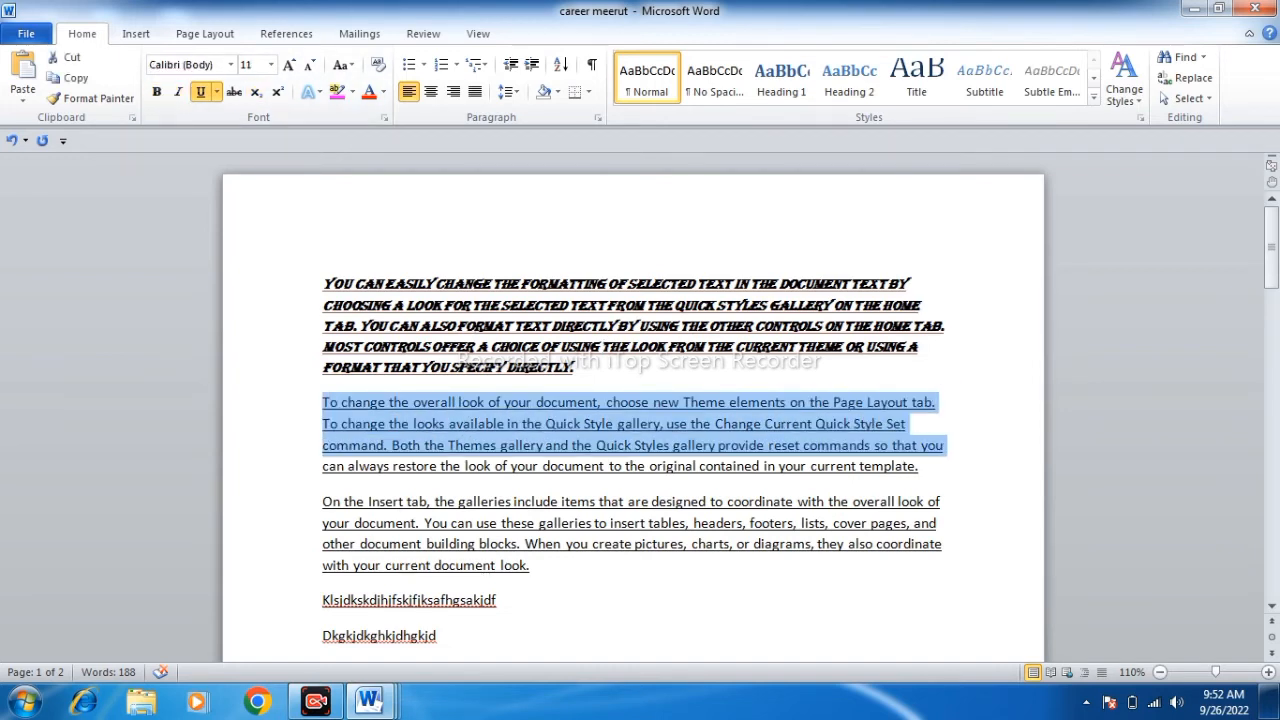
pyautogui.click(200, 91)
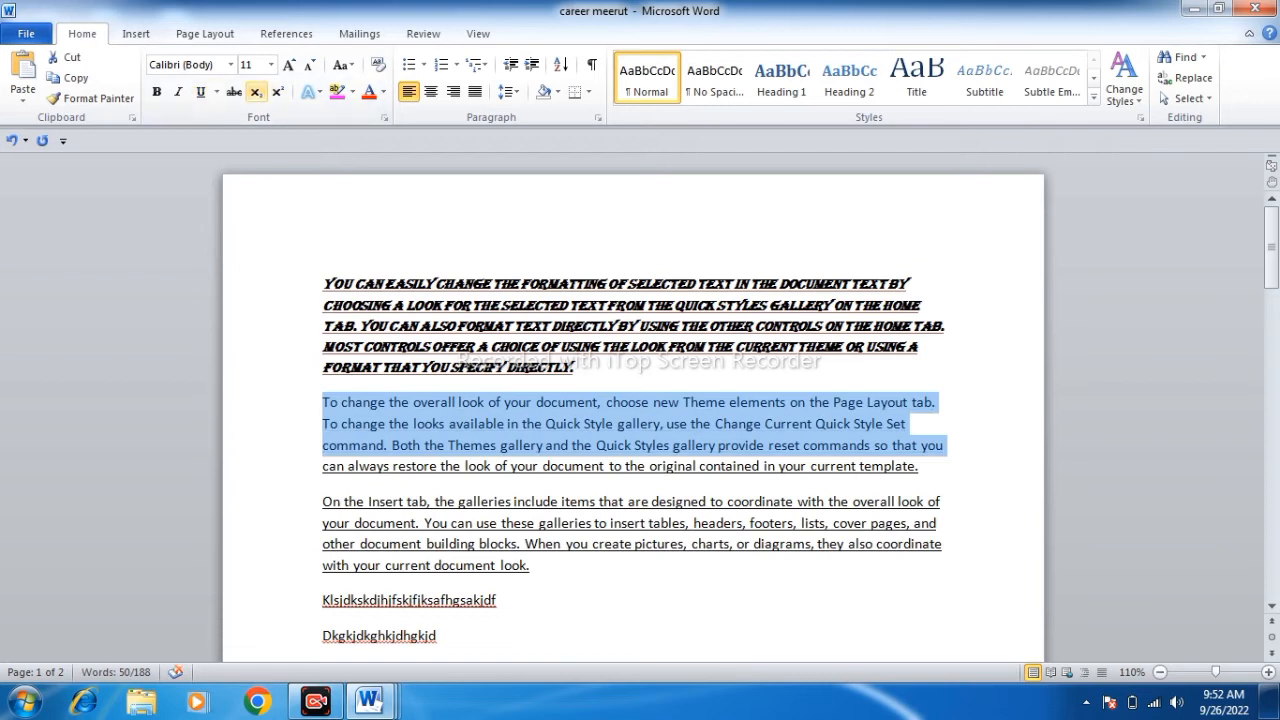
pyautogui.click(233, 91)
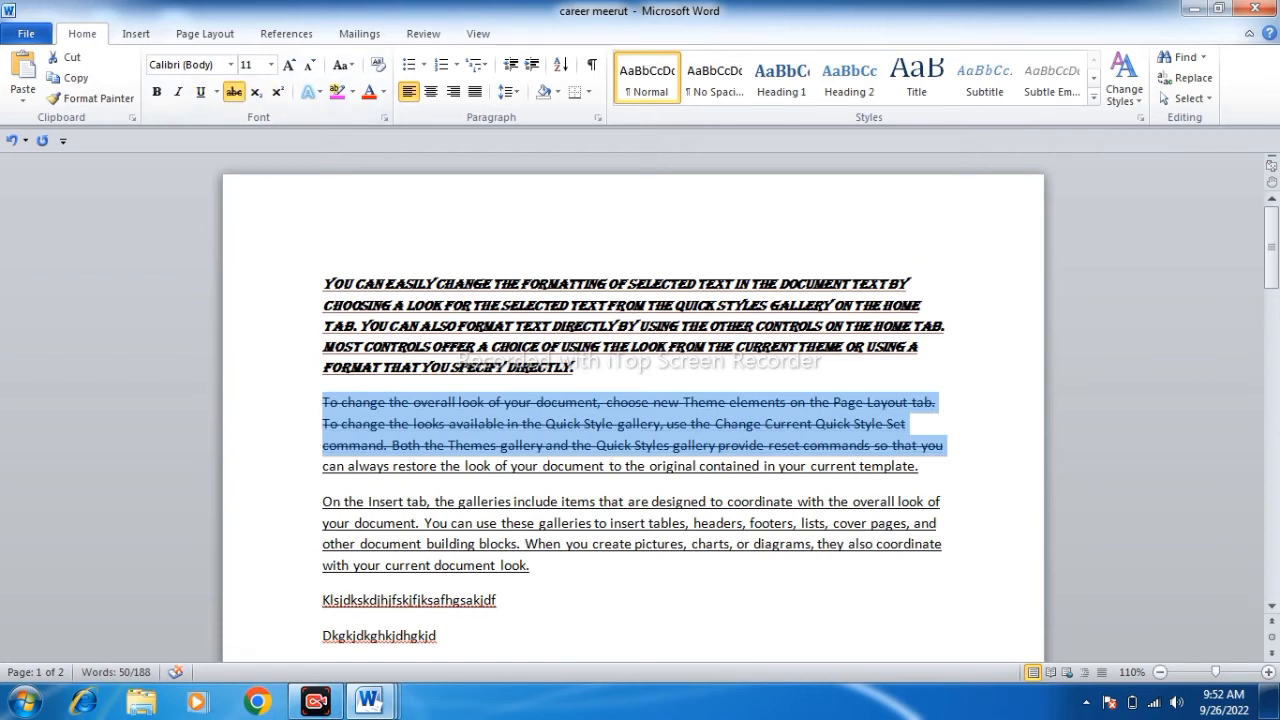
pyautogui.click(466, 501)
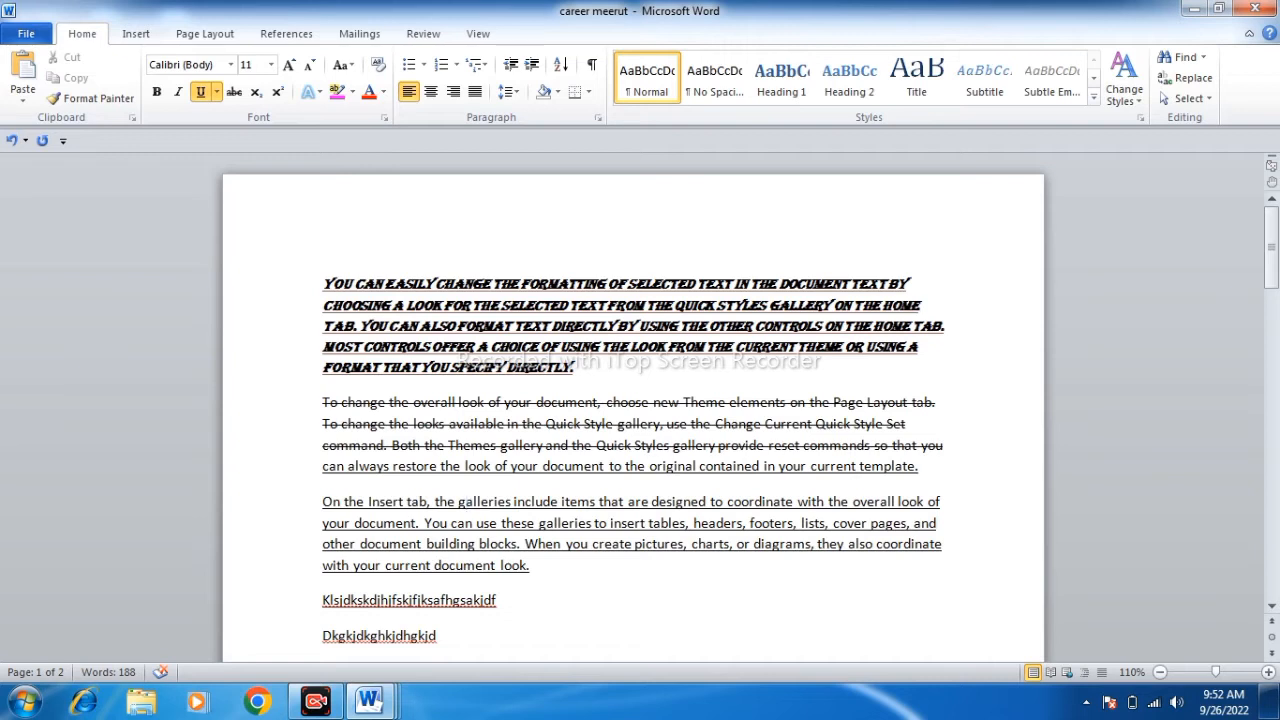
pyautogui.click(597, 445)
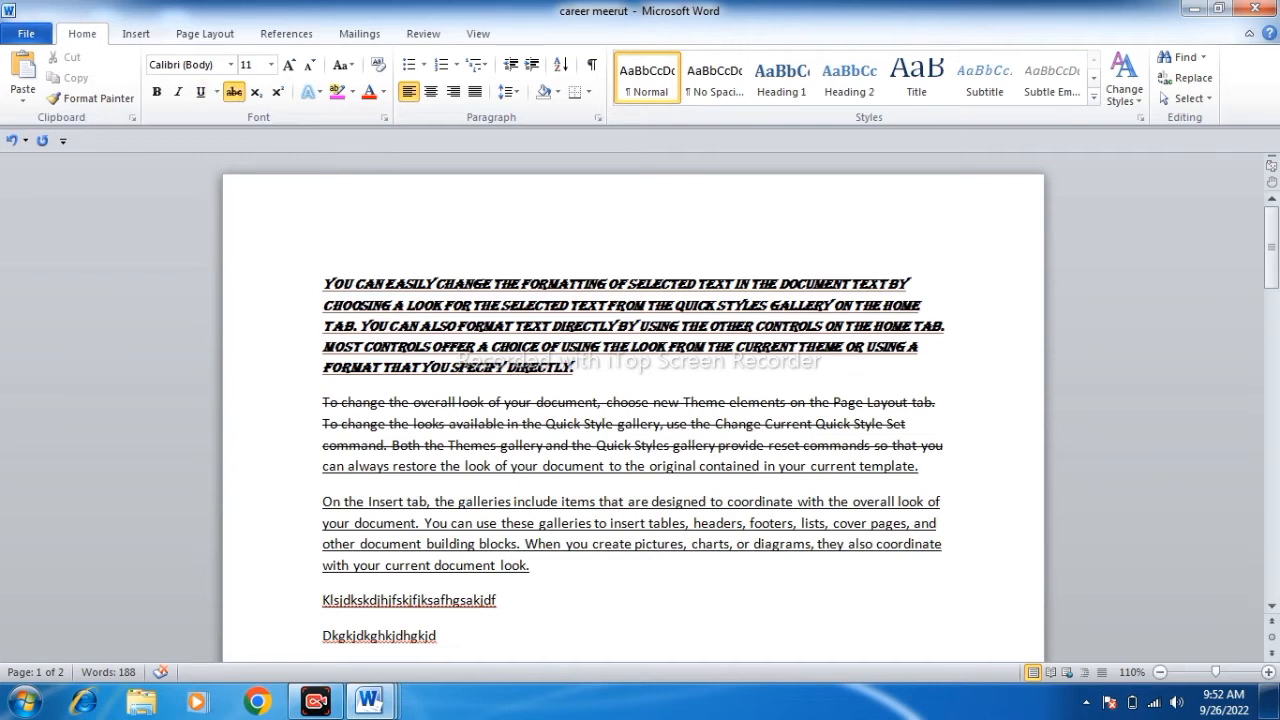
pyautogui.moveTo(322, 402); pyautogui.dragTo(918, 478)
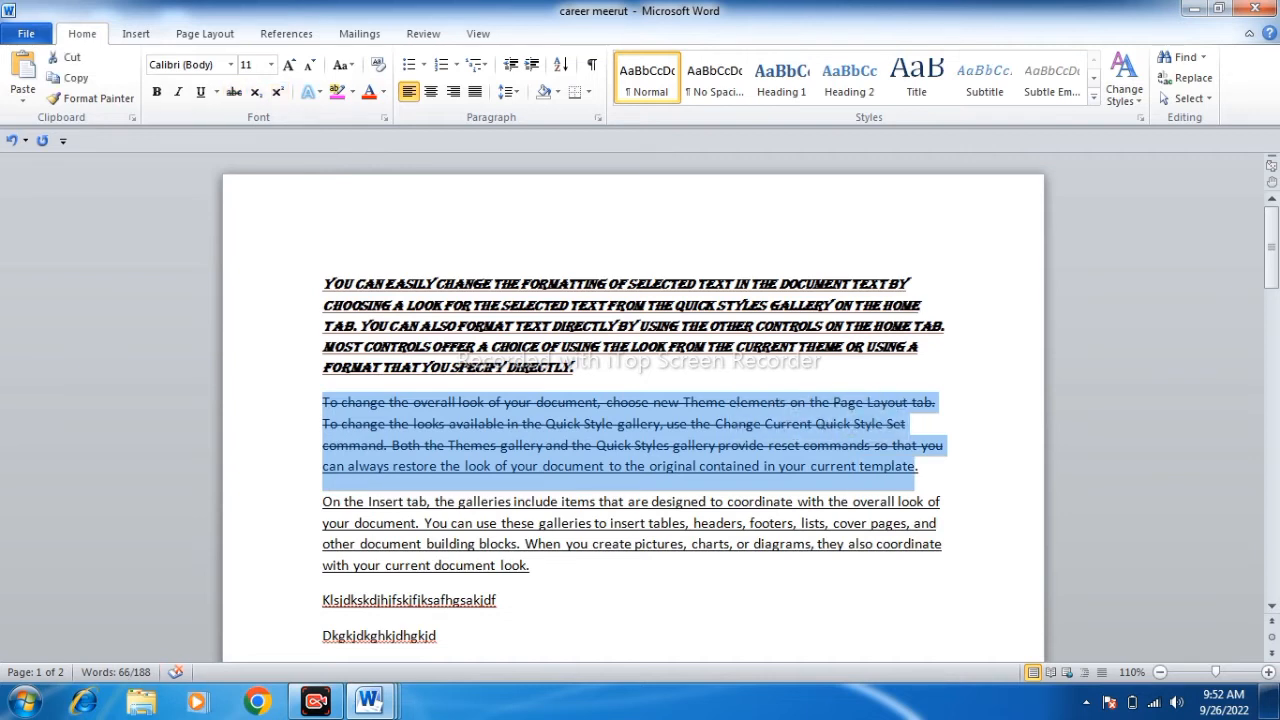
# - Add "12 th" at the end of the third paragraph and format its "th" as subscript
pyautogui.click(531, 565)
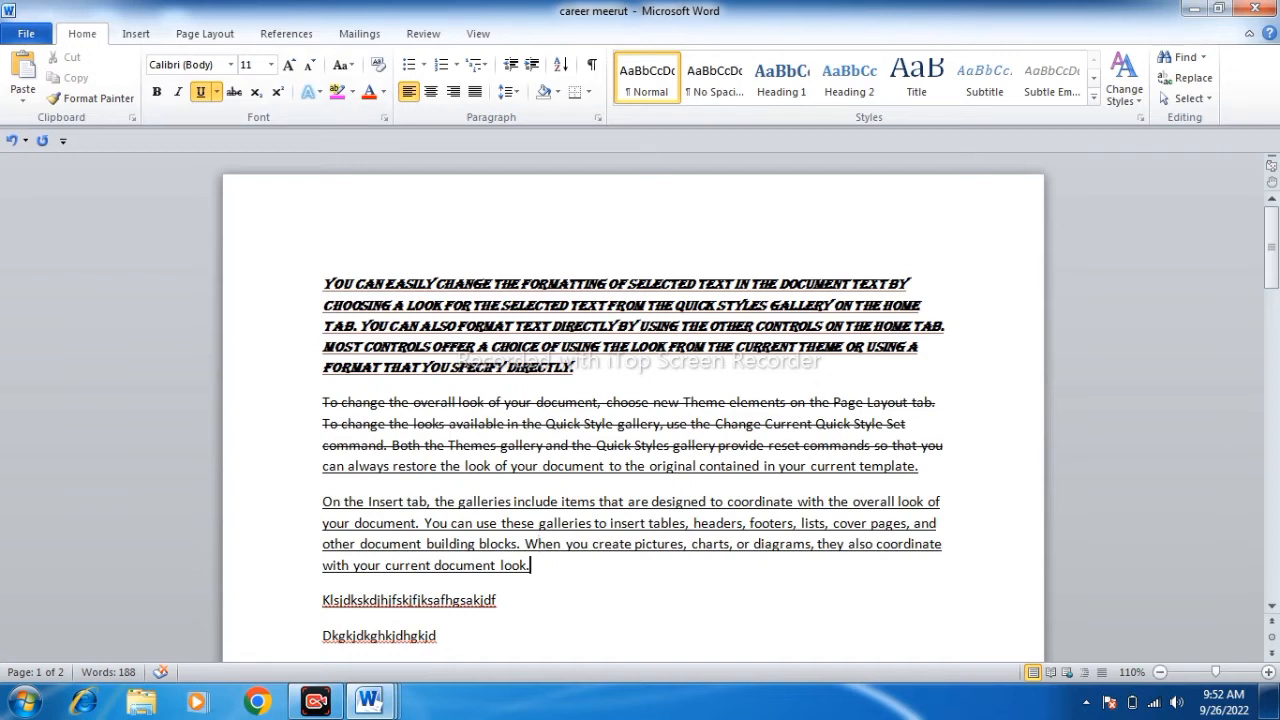
pyautogui.write('12 th')
pyautogui.hotkey('shift', 'Left')
pyautogui.hotkey('shift', 'Left')
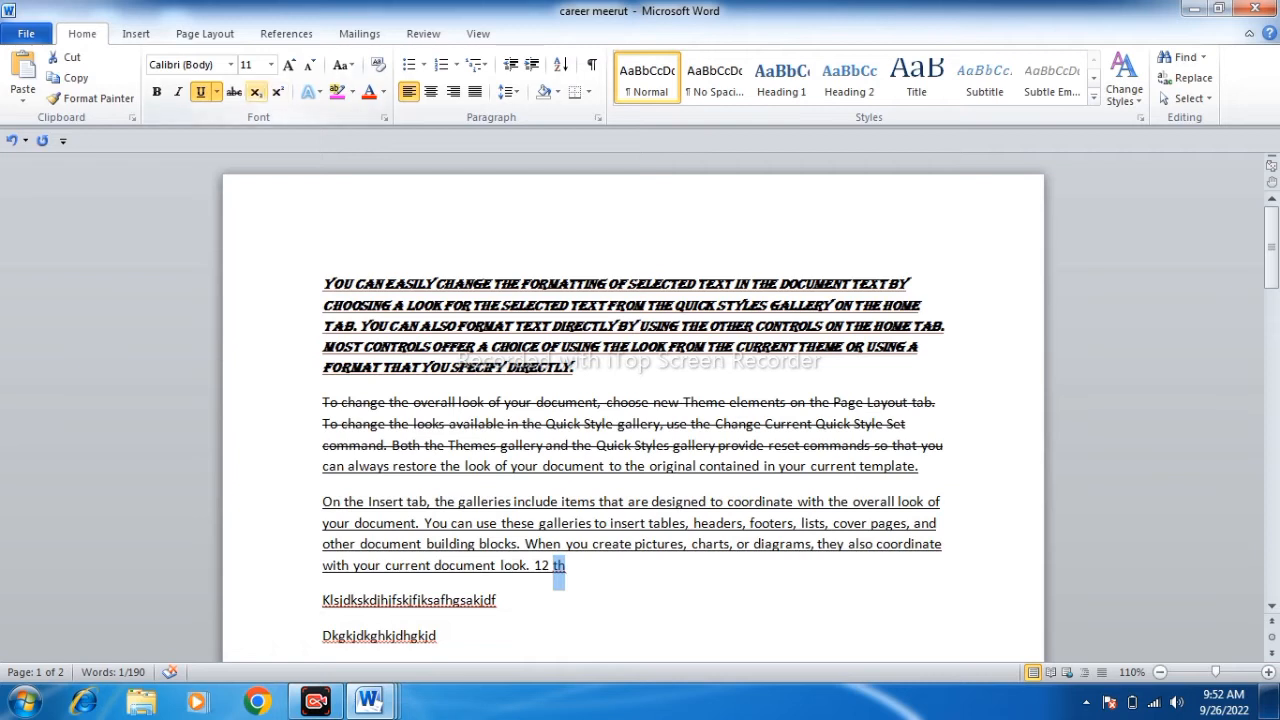
pyautogui.click(256, 91)
# - Grow the font of the subscript "th" step by step to size 72
pyautogui.click(288, 65)
pyautogui.click(288, 65)
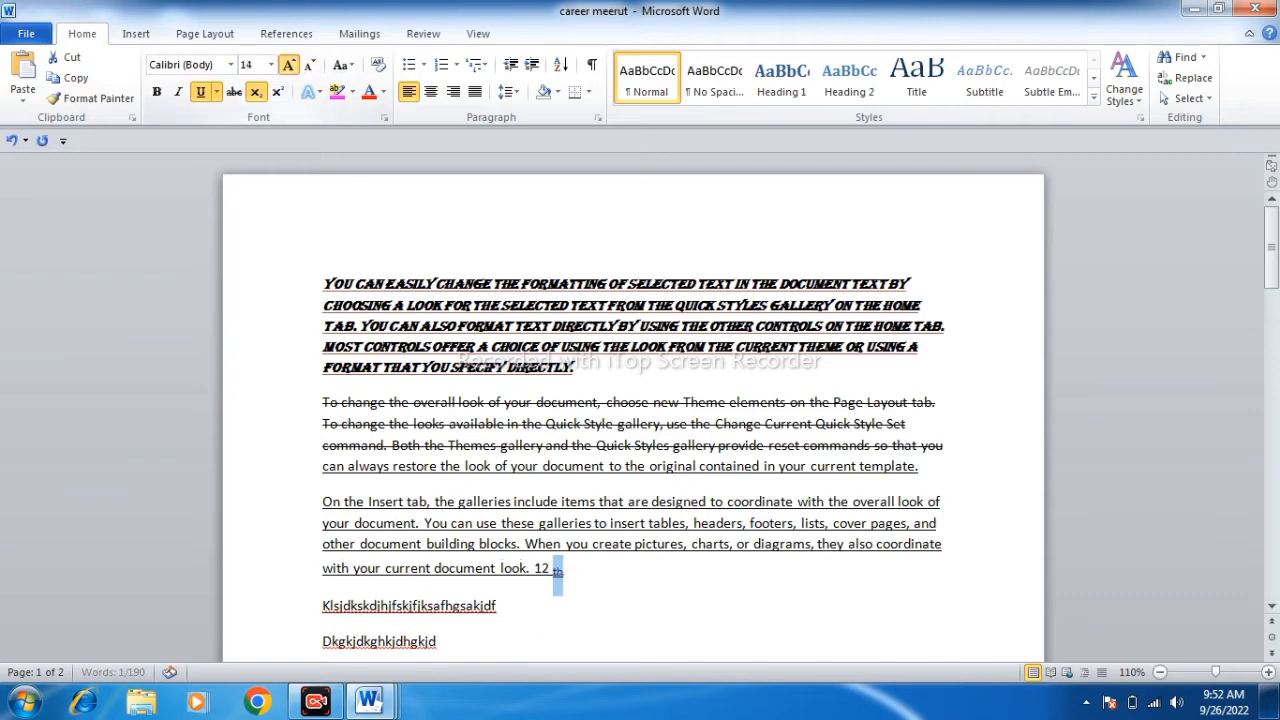
pyautogui.click(288, 65)
pyautogui.click(288, 65)
pyautogui.click(288, 65)
pyautogui.click(288, 65)
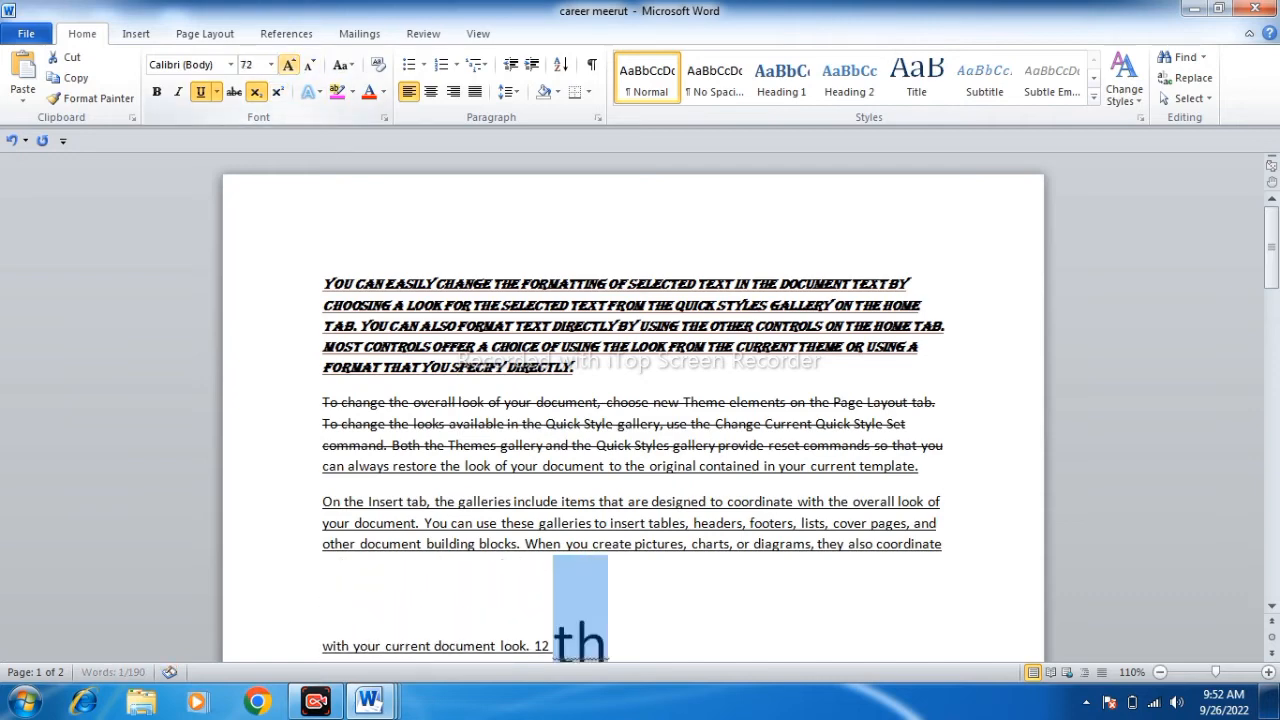
pyautogui.scroll(-2, 632, 450)
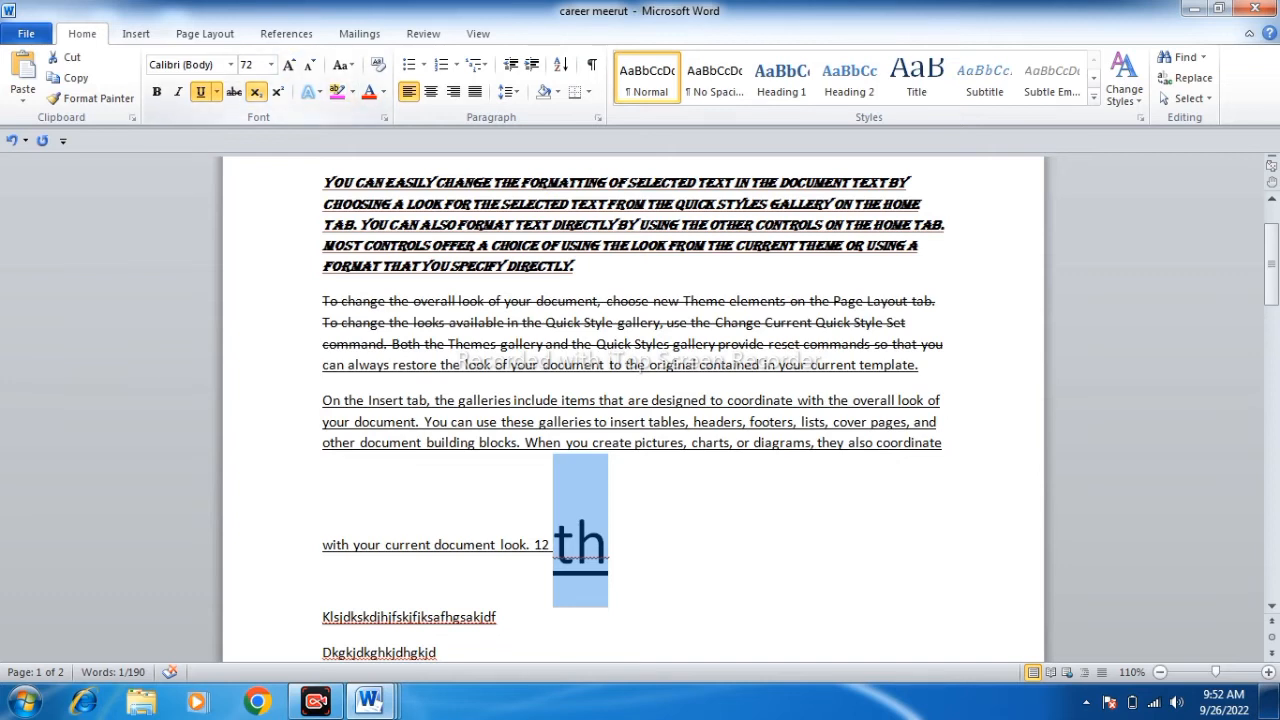
# - Switch the enlarged "th" to superscript, then back to subscript
pyautogui.click(279, 92)
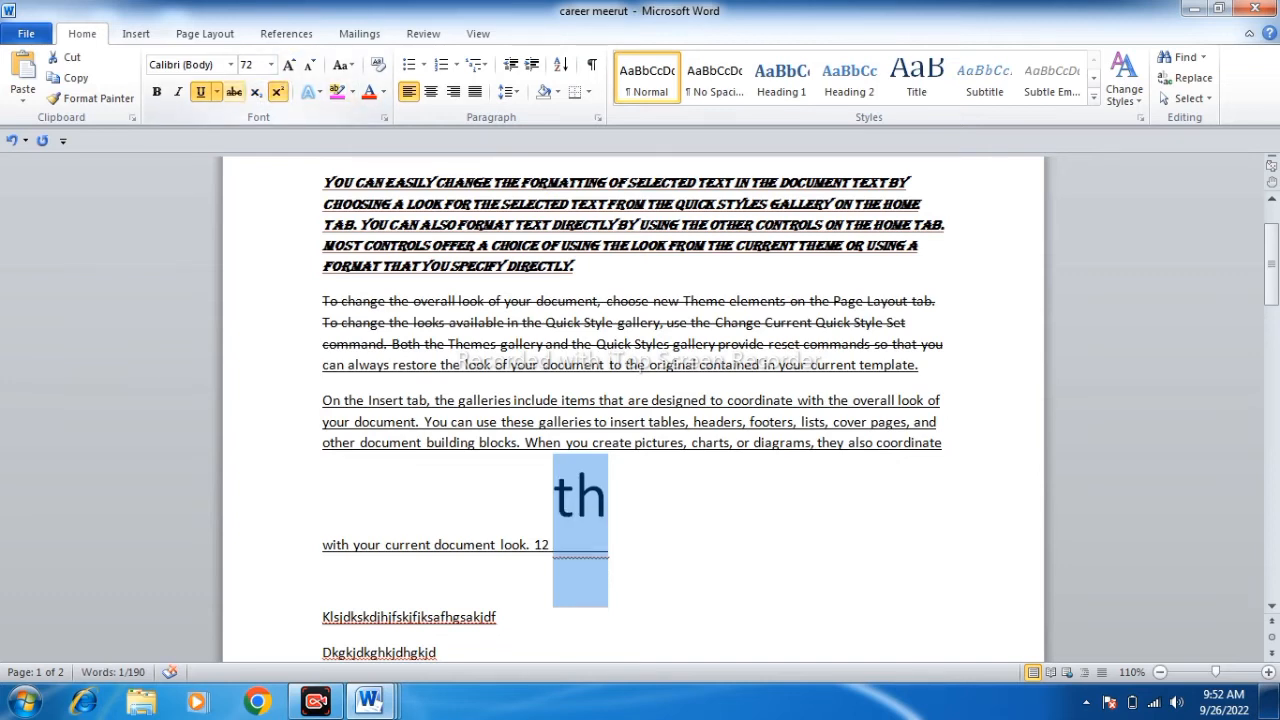
pyautogui.click(256, 92)
pyautogui.click(257, 92)
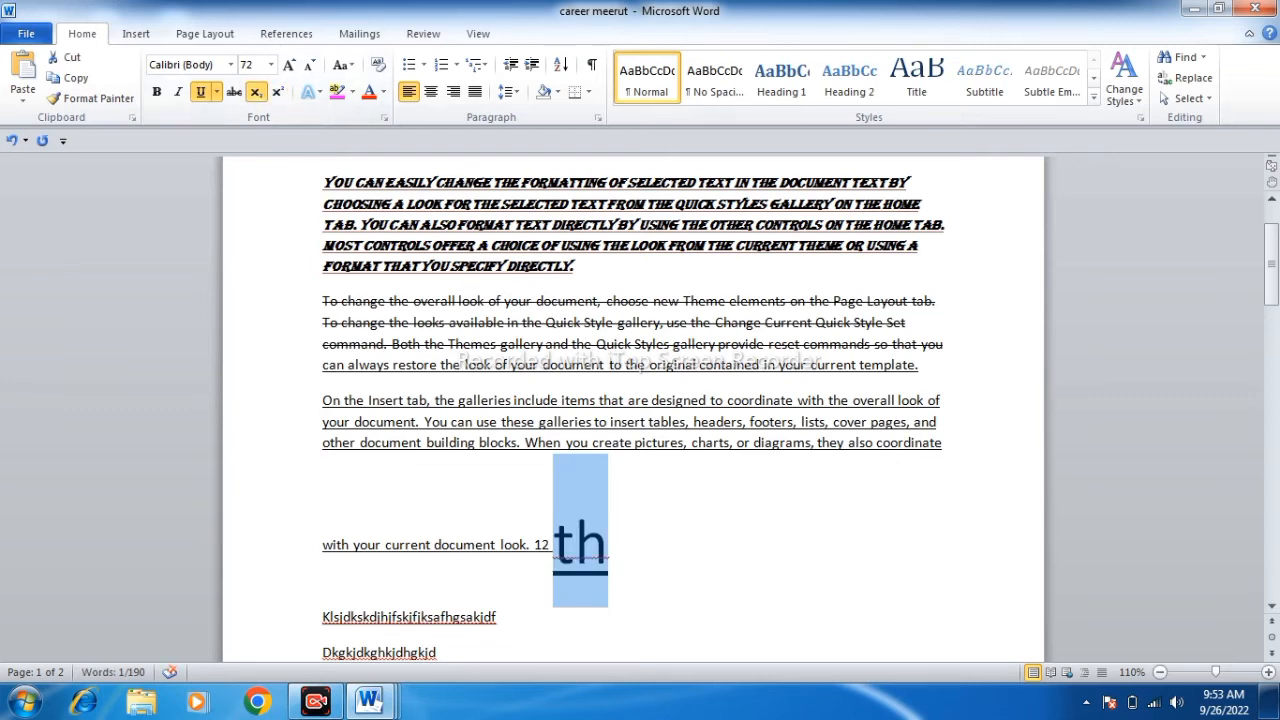
pyautogui.click(729, 442)
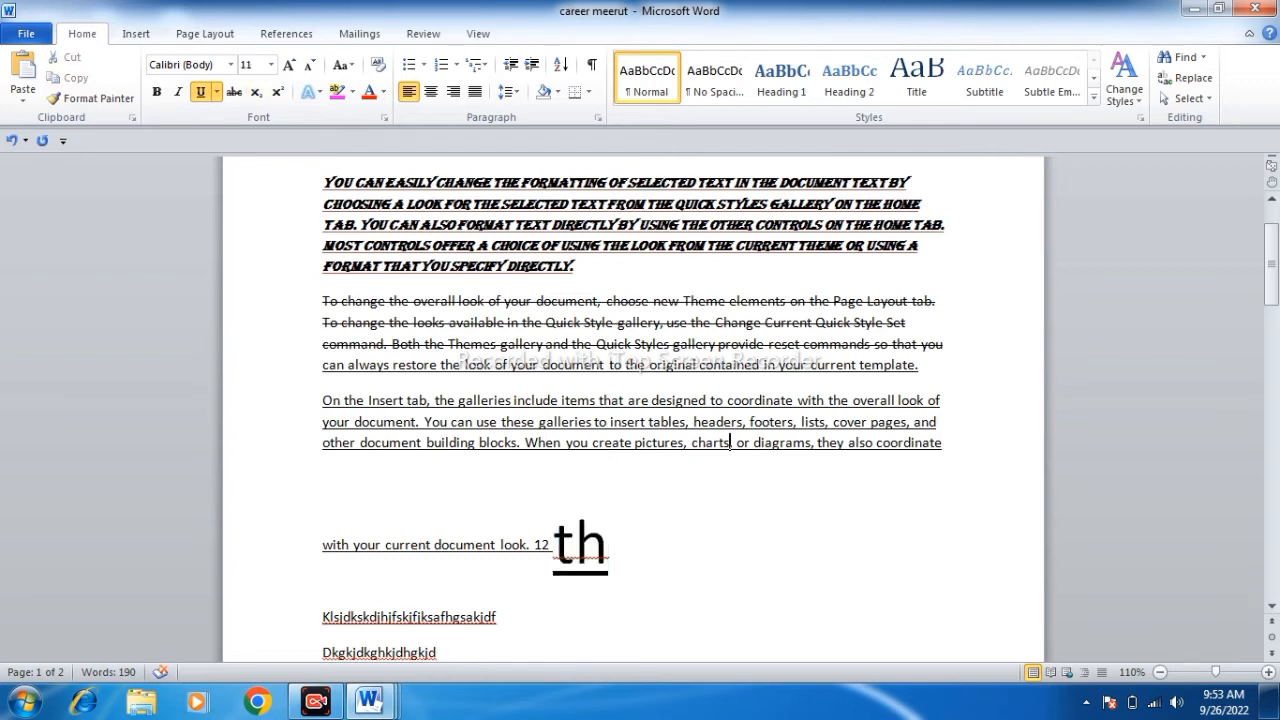
# - Undo the superscript and subscript switches and most of the font size increases on "th"
pyautogui.hotkey('ctrl', 'z')
pyautogui.hotkey('ctrl', 'z')
pyautogui.hotkey('ctrl', 'z')
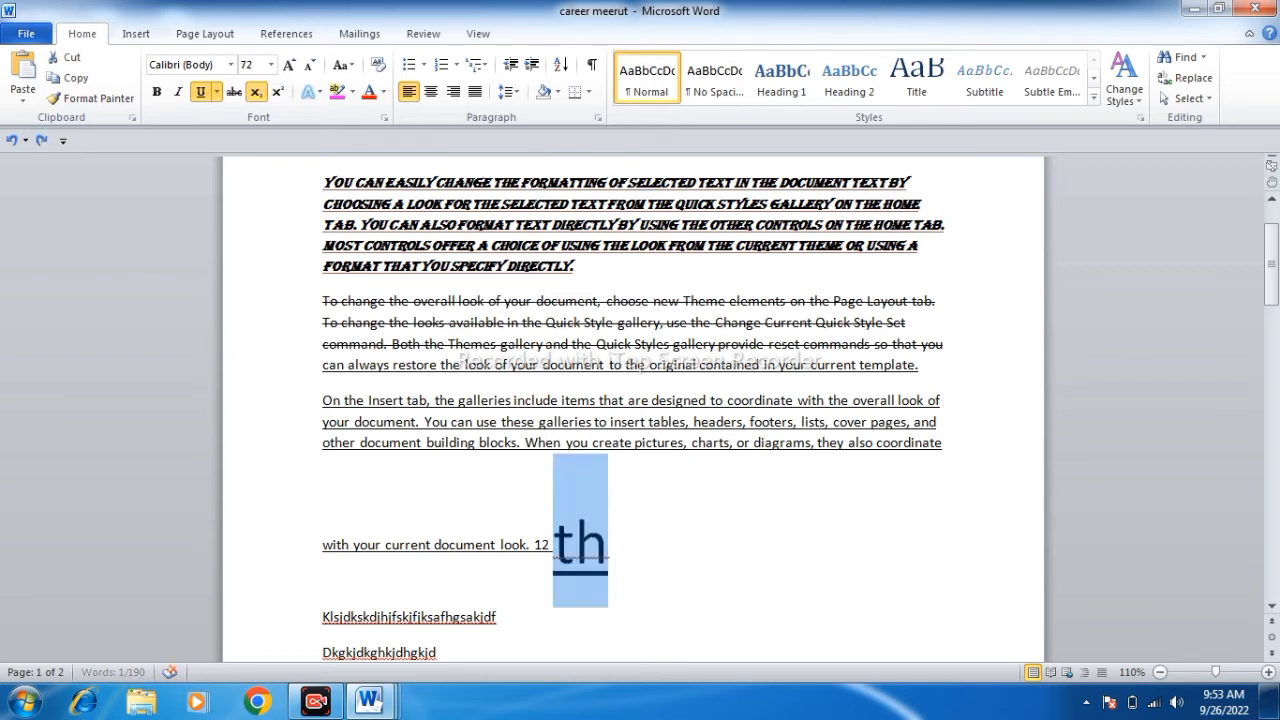
pyautogui.hotkey('ctrl', 'z')
pyautogui.hotkey('ctrl', 'z')
pyautogui.hotkey('ctrl', 'z')
pyautogui.hotkey('ctrl', 'z')
pyautogui.hotkey('ctrl', 'z')
pyautogui.hotkey('ctrl', 'z')
pyautogui.hotkey('ctrl', 'z')
pyautogui.hotkey('ctrl', 'z')
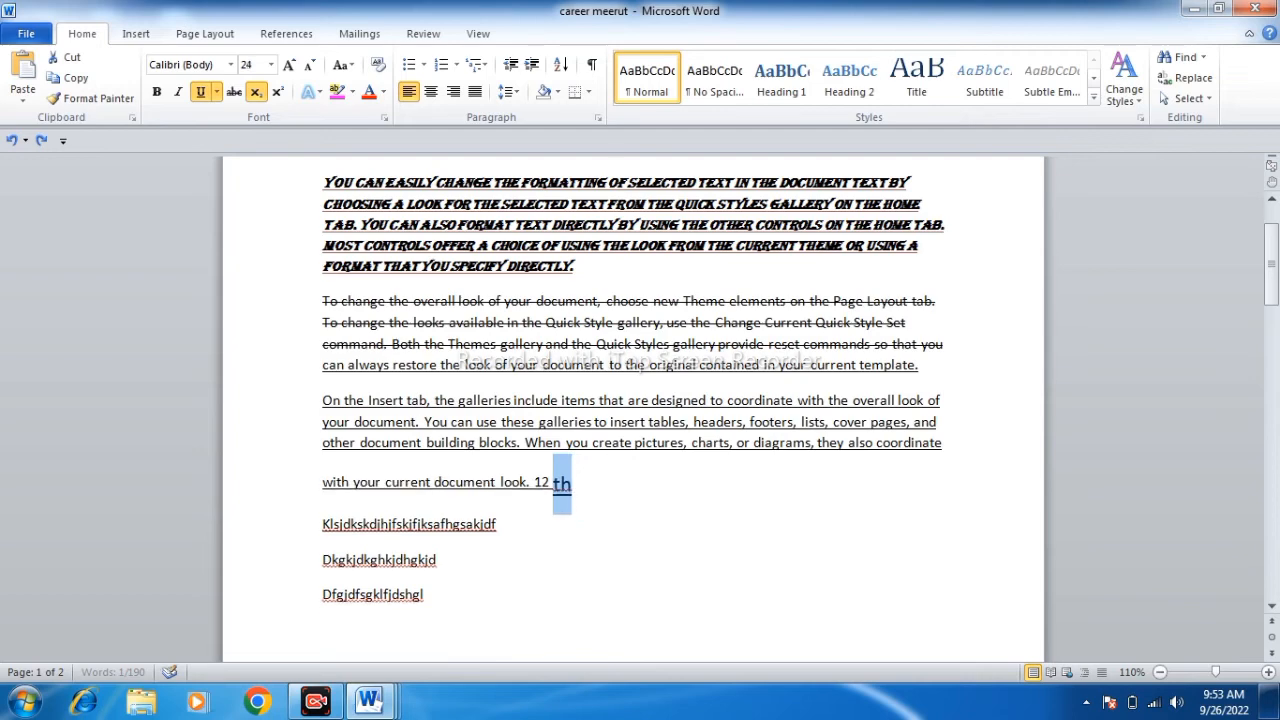
pyautogui.hotkey('ctrl', 'z')
pyautogui.hotkey('ctrl', 'z')
pyautogui.hotkey('ctrl', 'z')
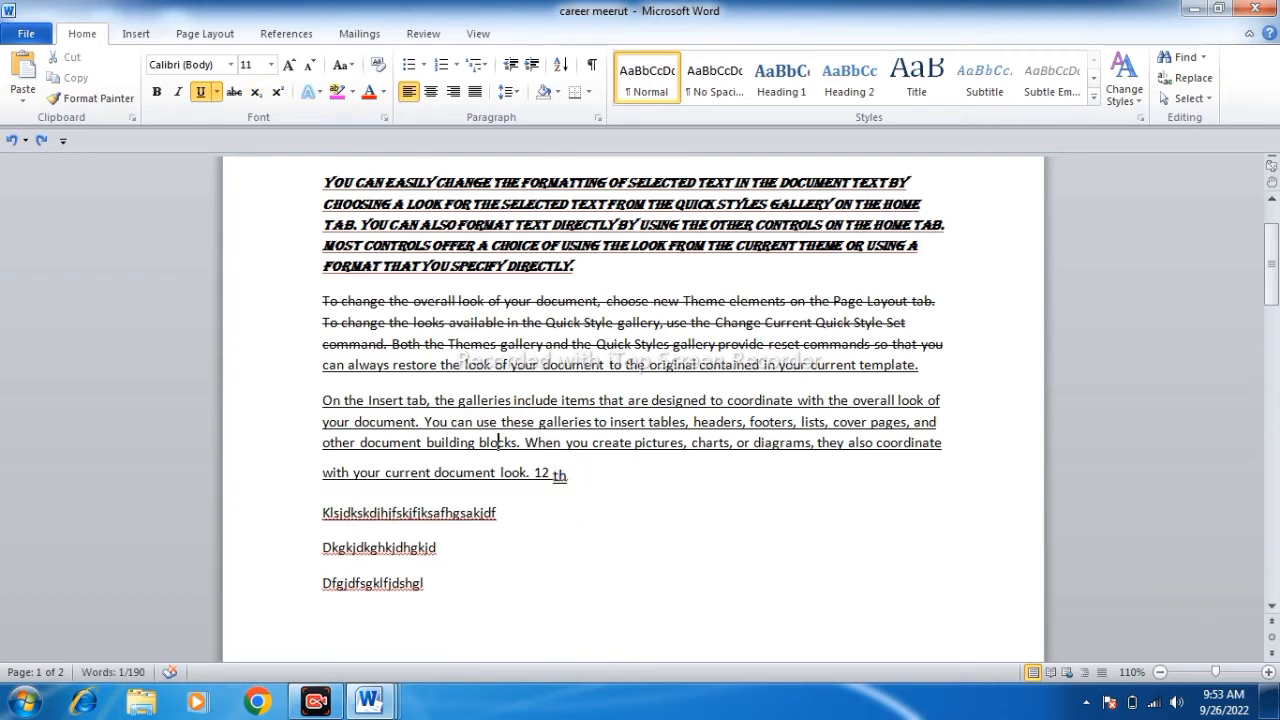
# - Apply the bold orange text effect from the start of the first paragraph through "pictures" in the third paragraph
pyautogui.moveTo(323, 183); pyautogui.dragTo(684, 442)
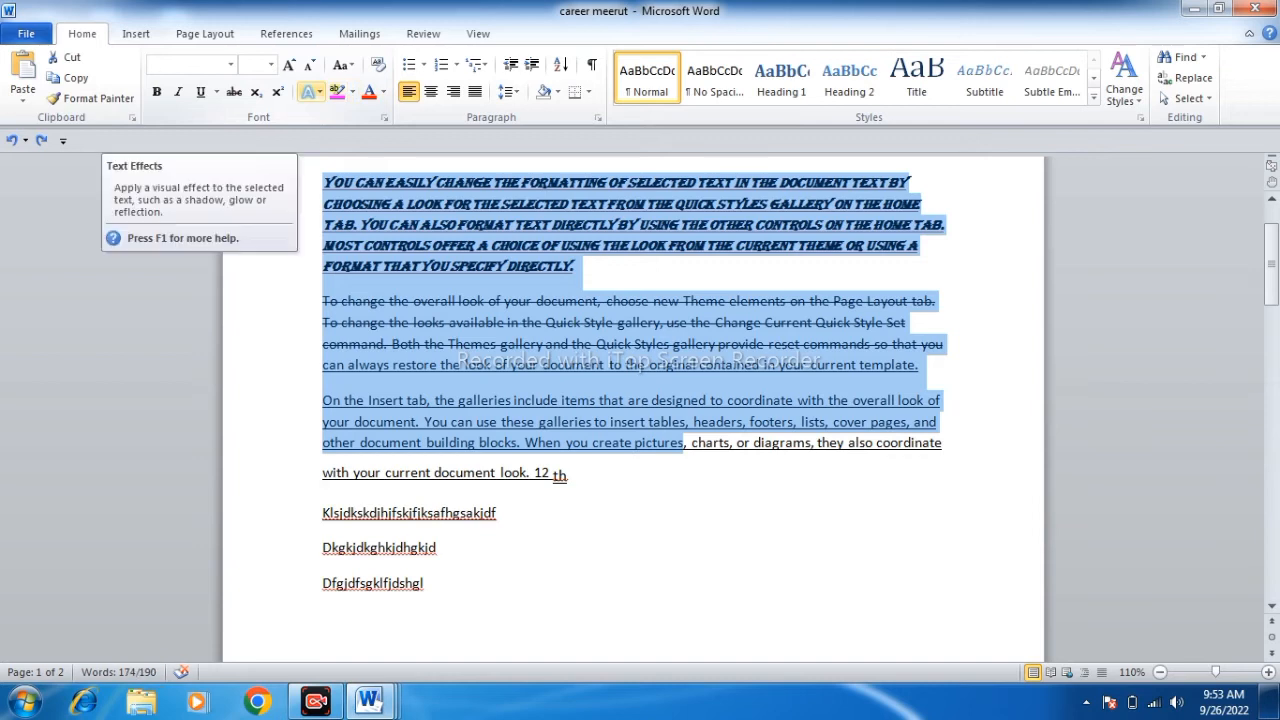
pyautogui.click(310, 91)
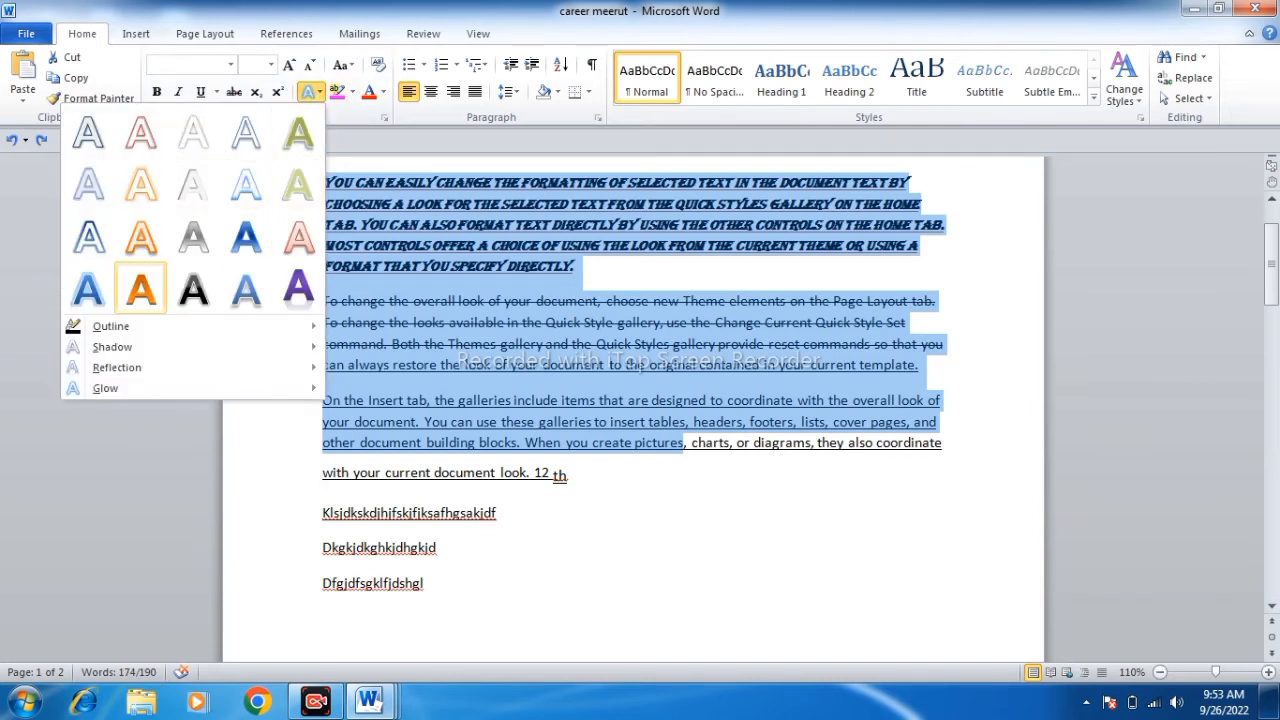
pyautogui.click(193, 289)
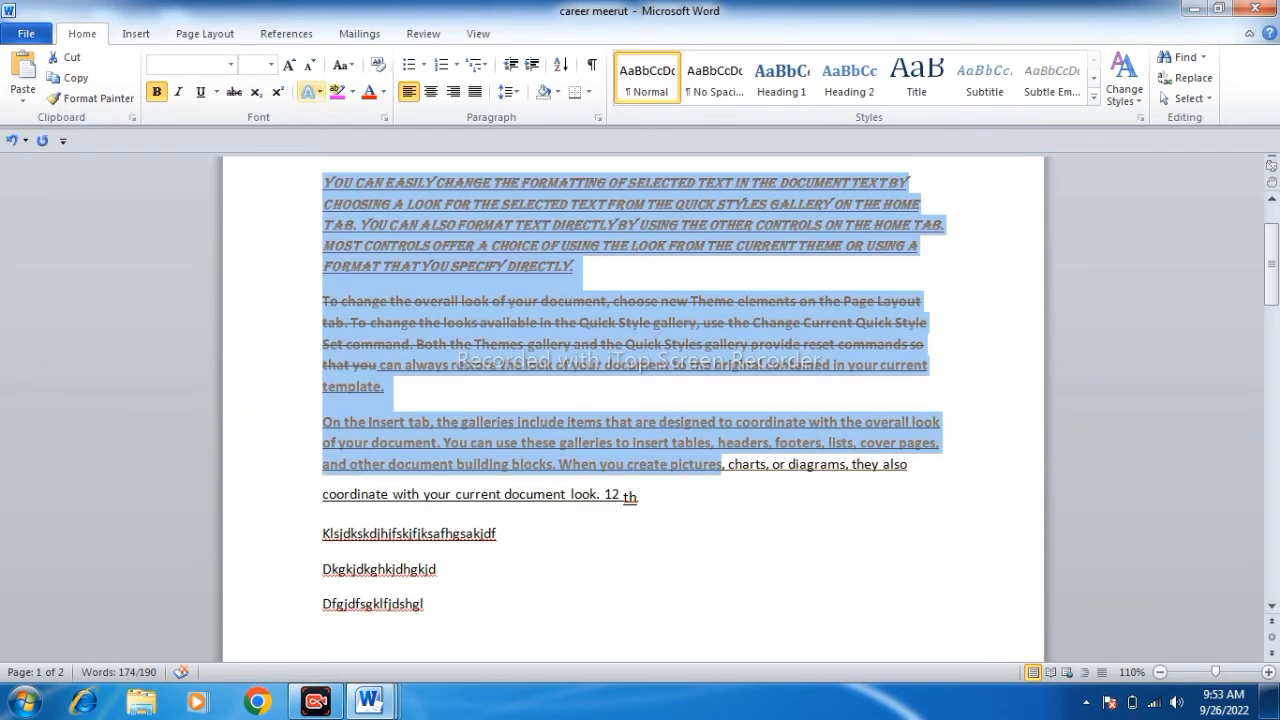
pyautogui.click(308, 91)
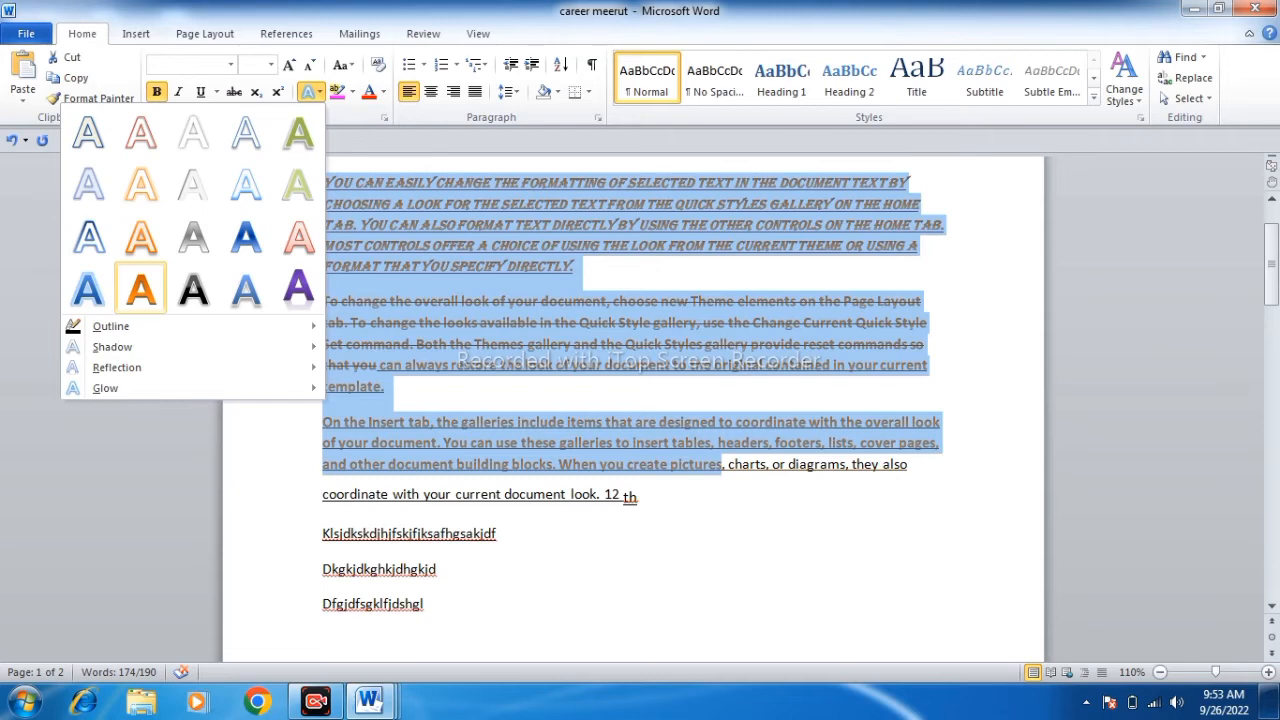
pyautogui.click(141, 289)
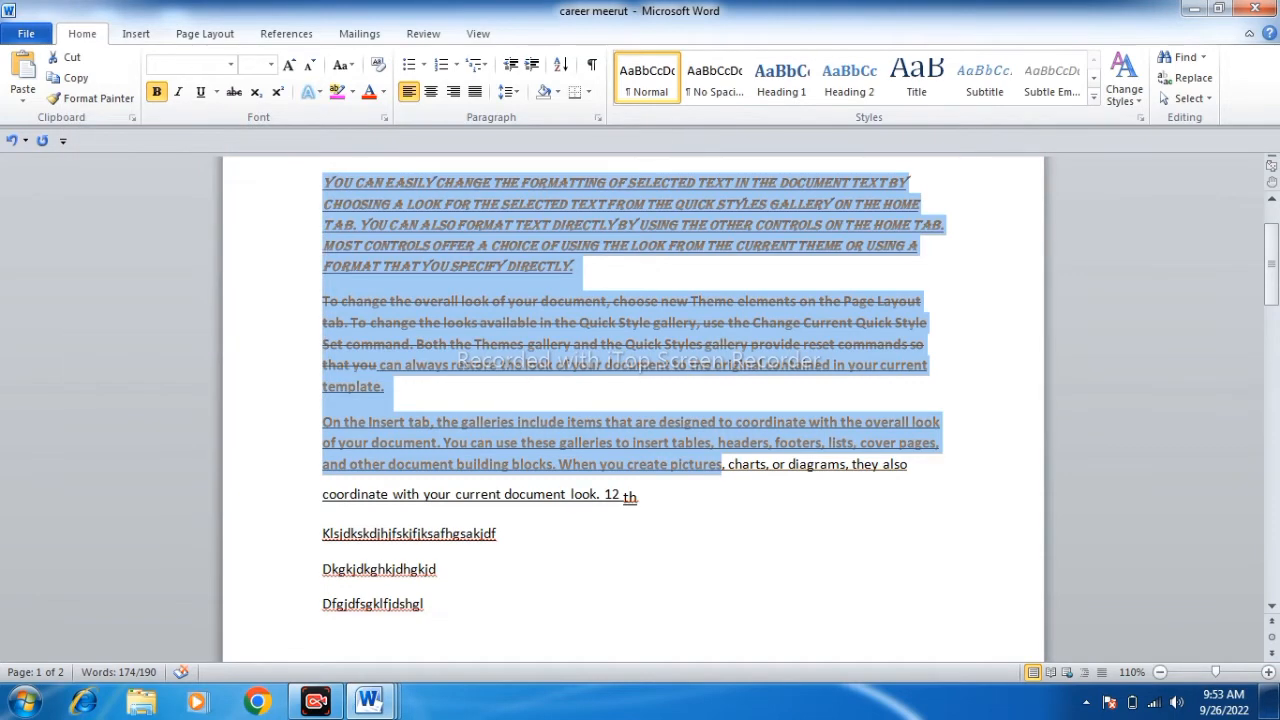
pyautogui.click(426, 604)
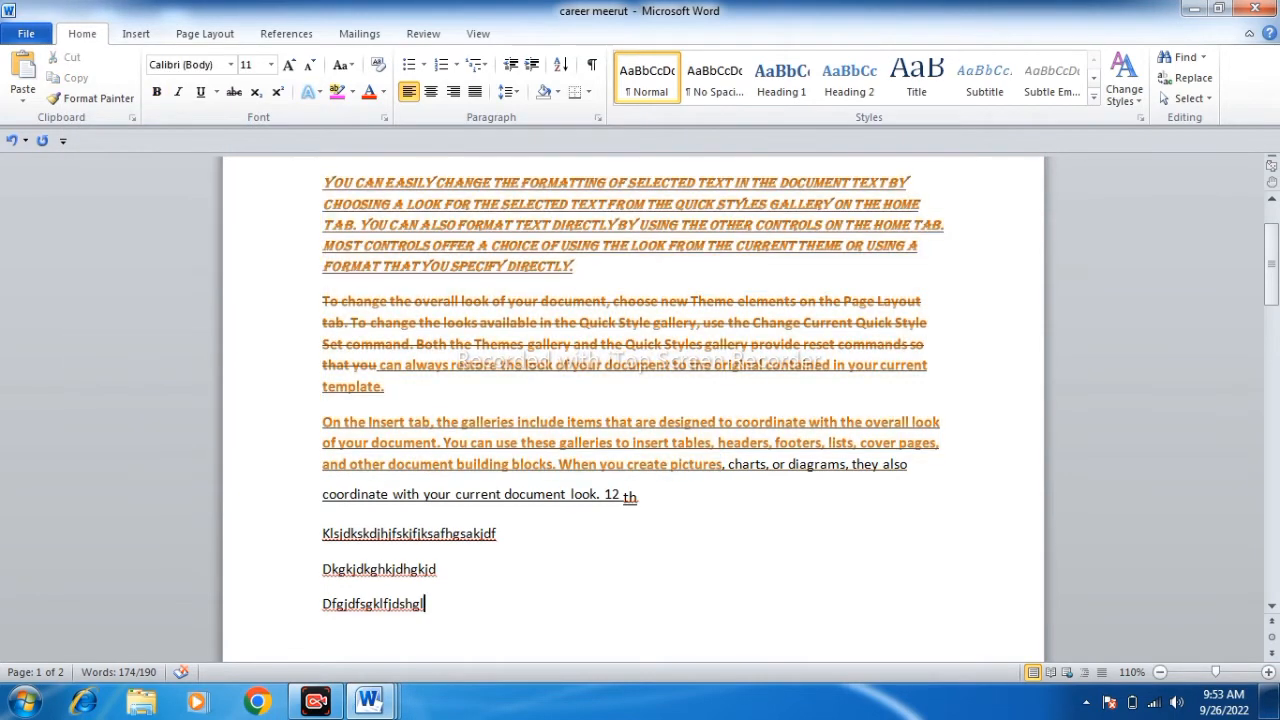
# - Clear all formatting from the first paragraph through the line "Dkgkjdkghkjdhgkjd"
pyautogui.moveTo(323, 183); pyautogui.dragTo(440, 470)
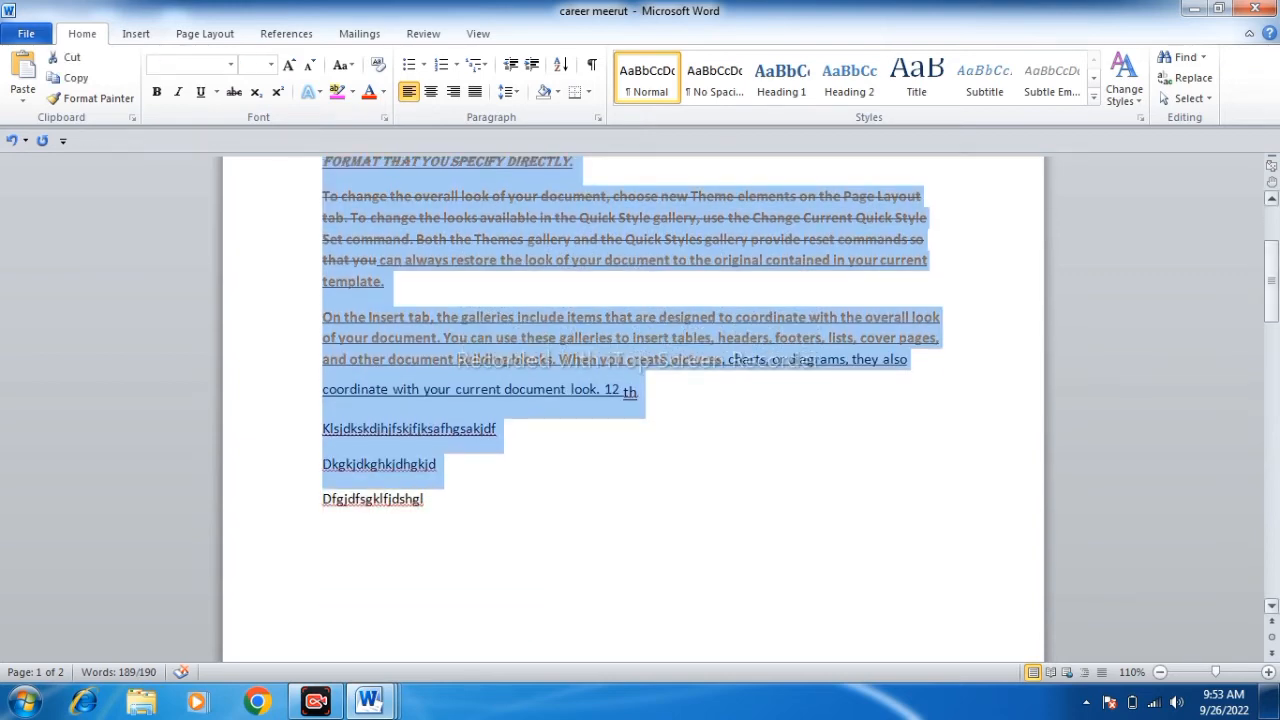
pyautogui.scroll(4, 632, 410)
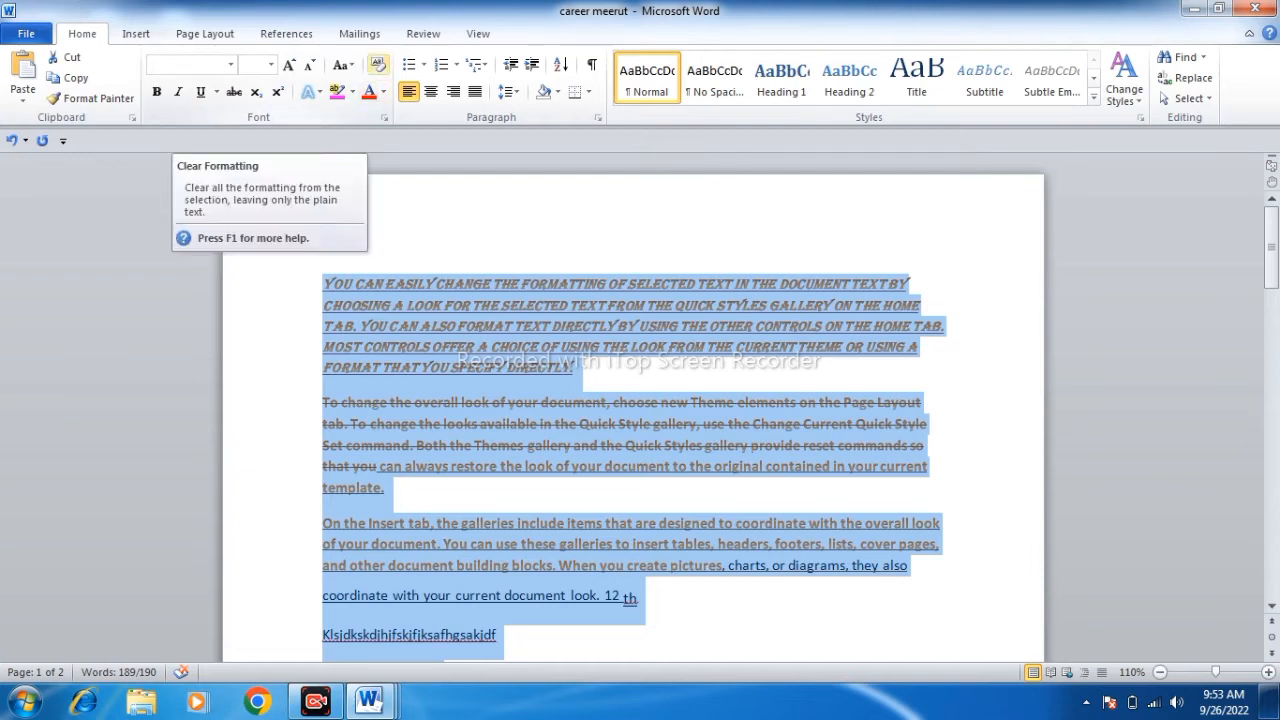
pyautogui.click(377, 64)
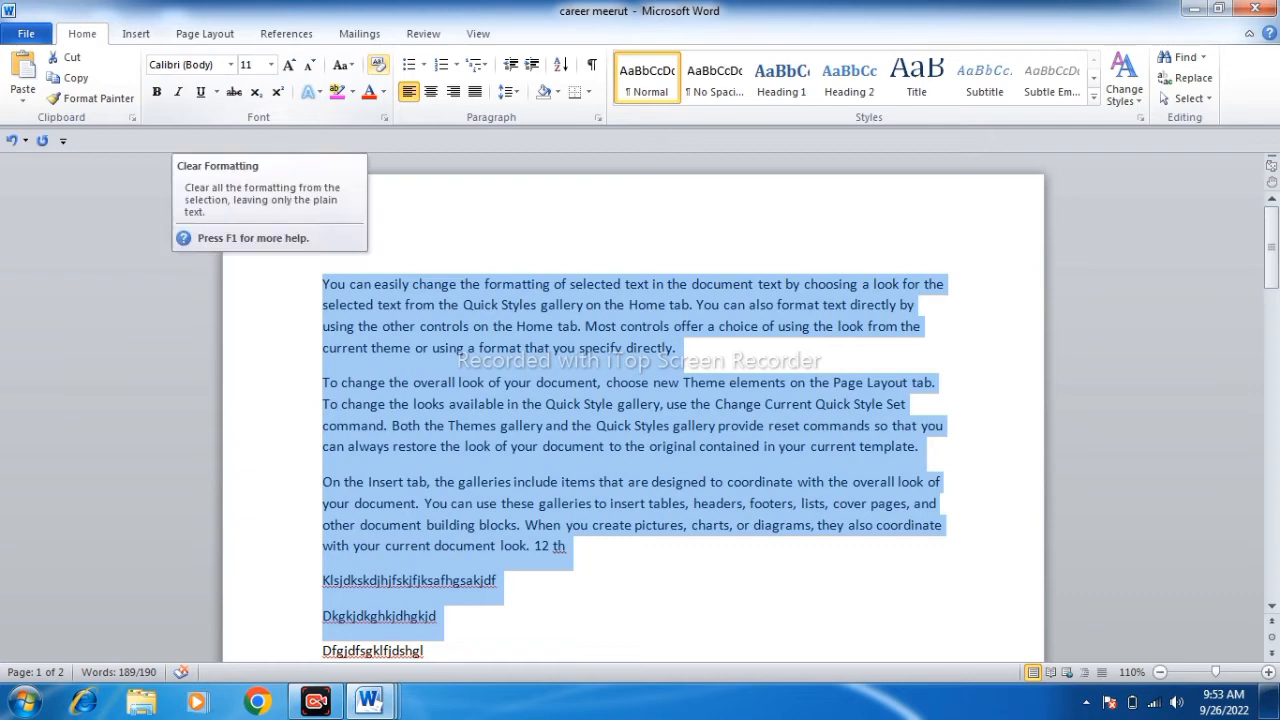
pyautogui.click(420, 347)
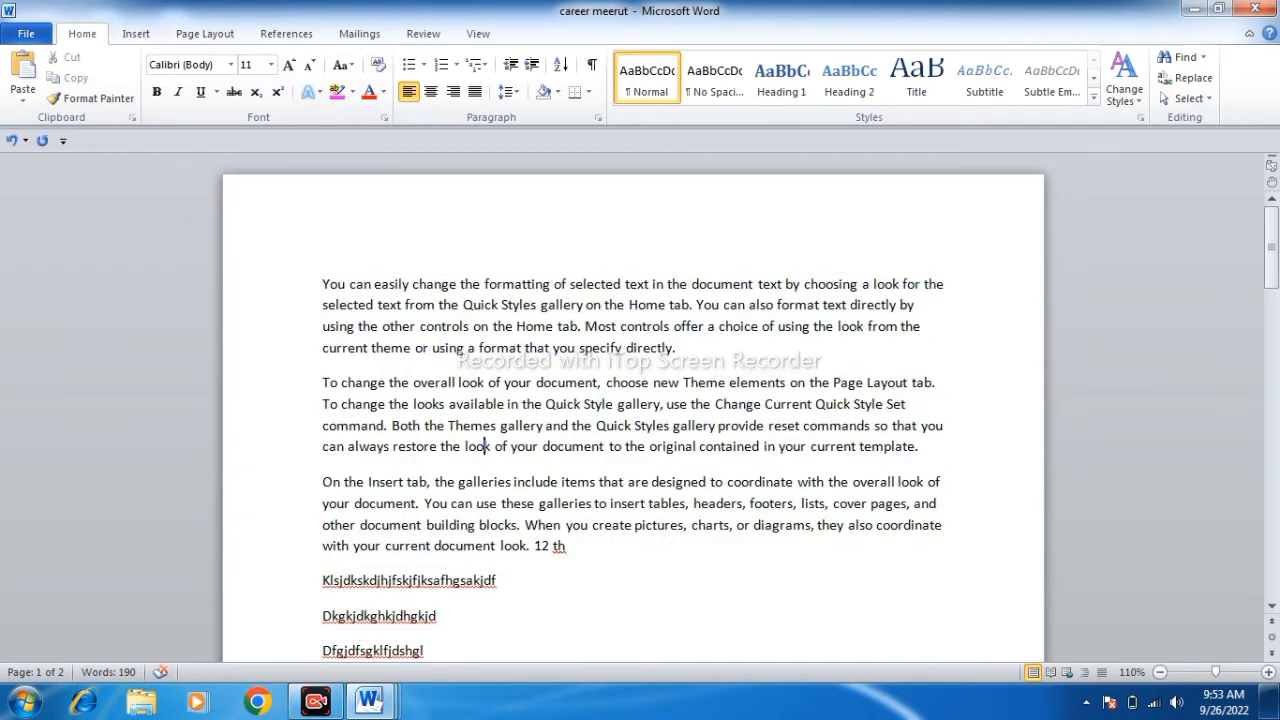
# - Make the first three paragraphs bold and grow their font to size 12
pyautogui.moveTo(322, 283); pyautogui.dragTo(572, 560)
pyautogui.click(156, 91)
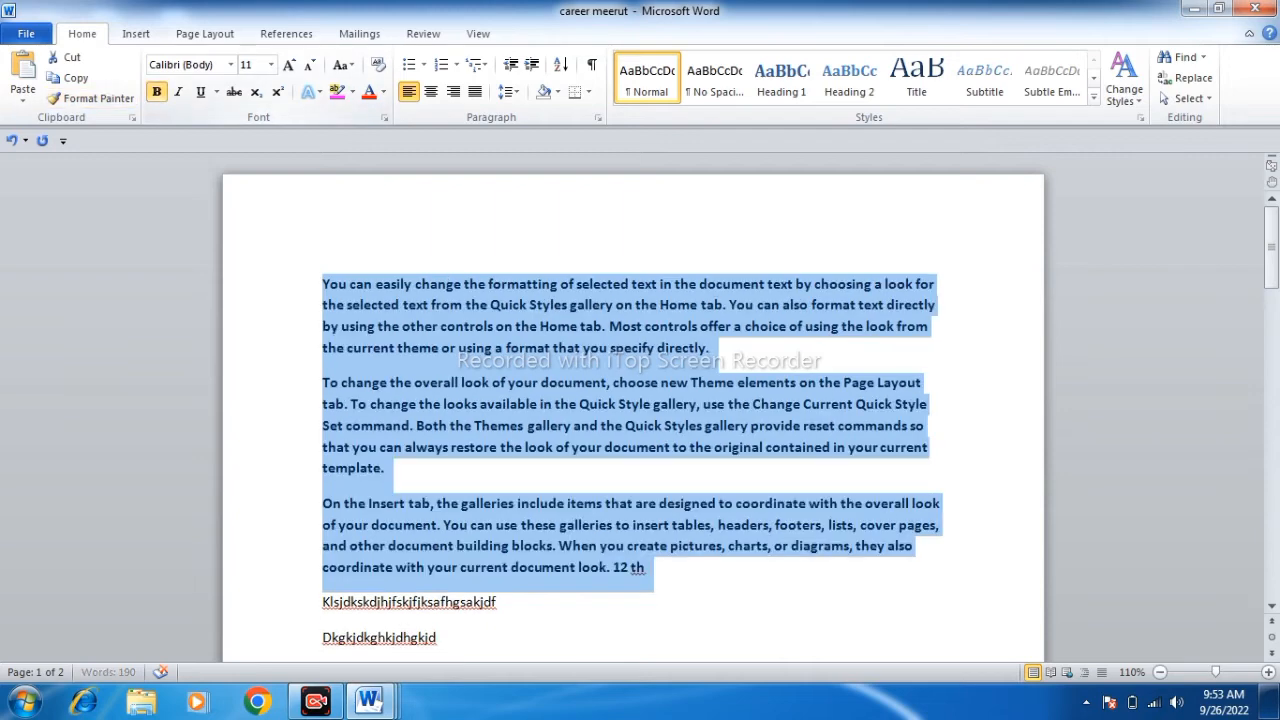
pyautogui.click(289, 64)
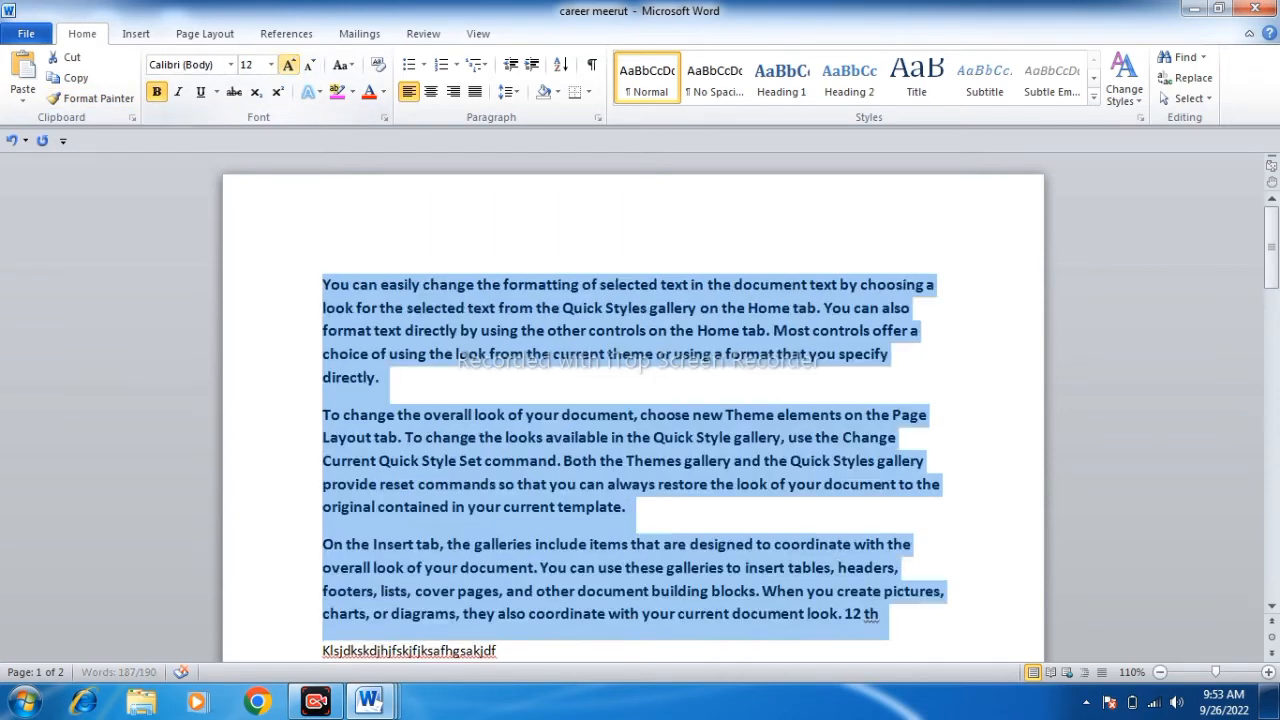
# - Highlight the first three paragraphs in green
pyautogui.scroll(-2, 633, 400)
pyautogui.scroll(1, 633, 400)
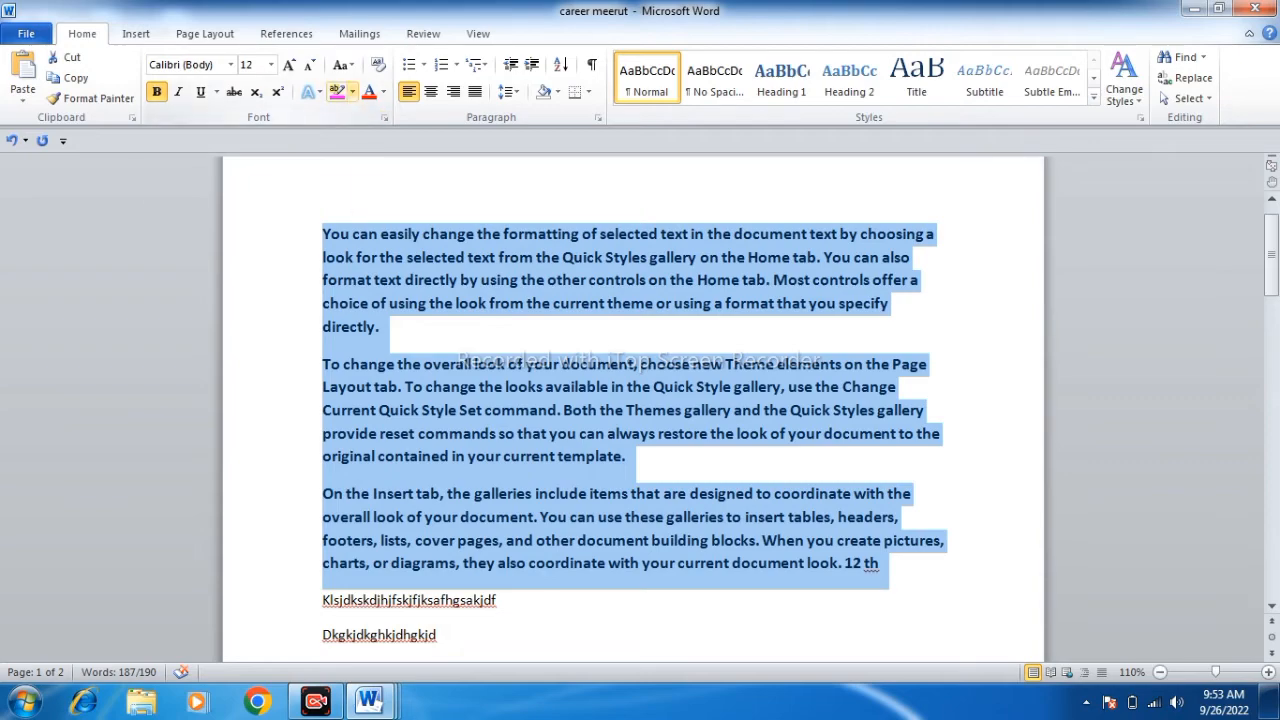
pyautogui.click(352, 91)
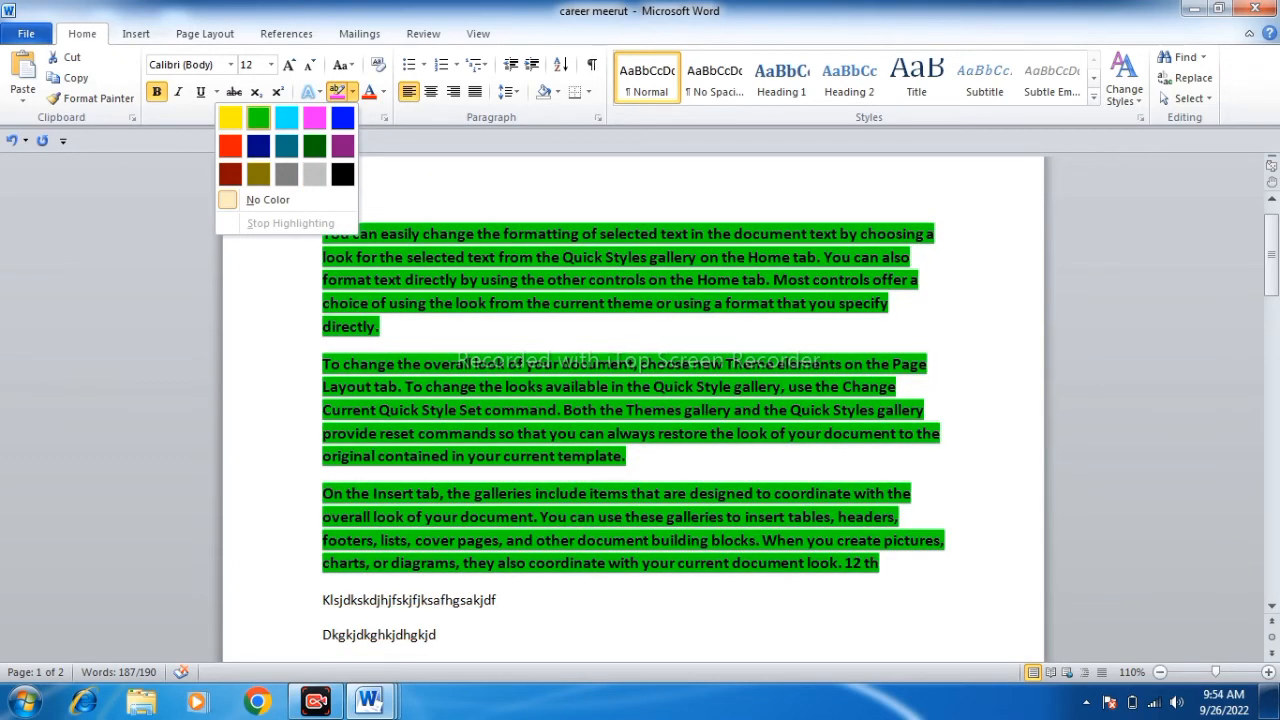
pyautogui.click(258, 118)
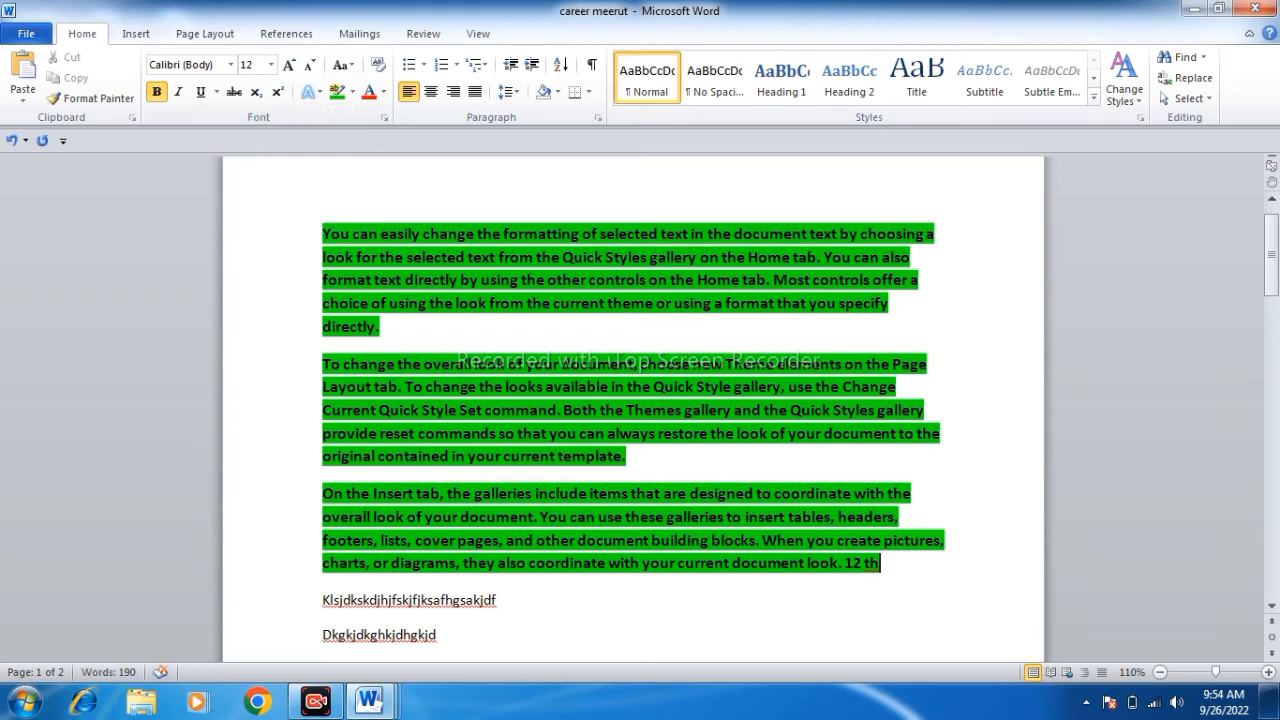
# - Remove the green highlight from the first three paragraphs
pyautogui.moveTo(880, 563); pyautogui.dragTo(322, 233)
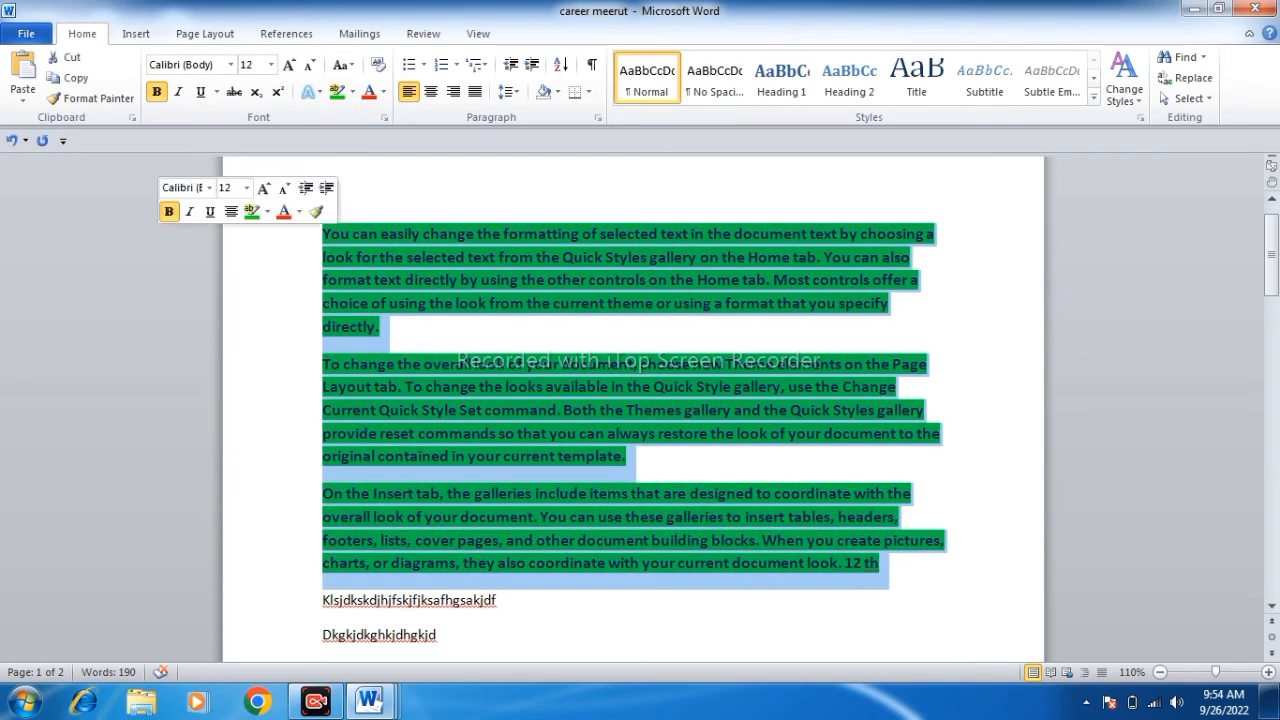
pyautogui.click(352, 91)
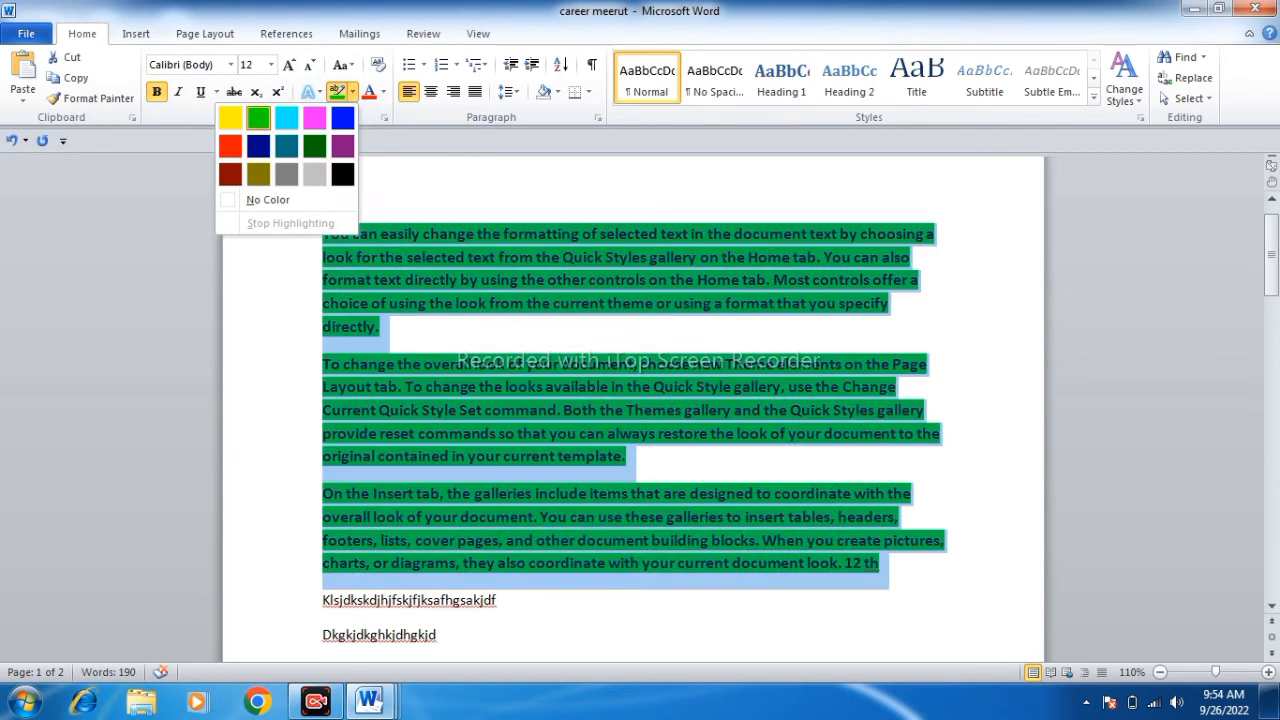
pyautogui.click(268, 199)
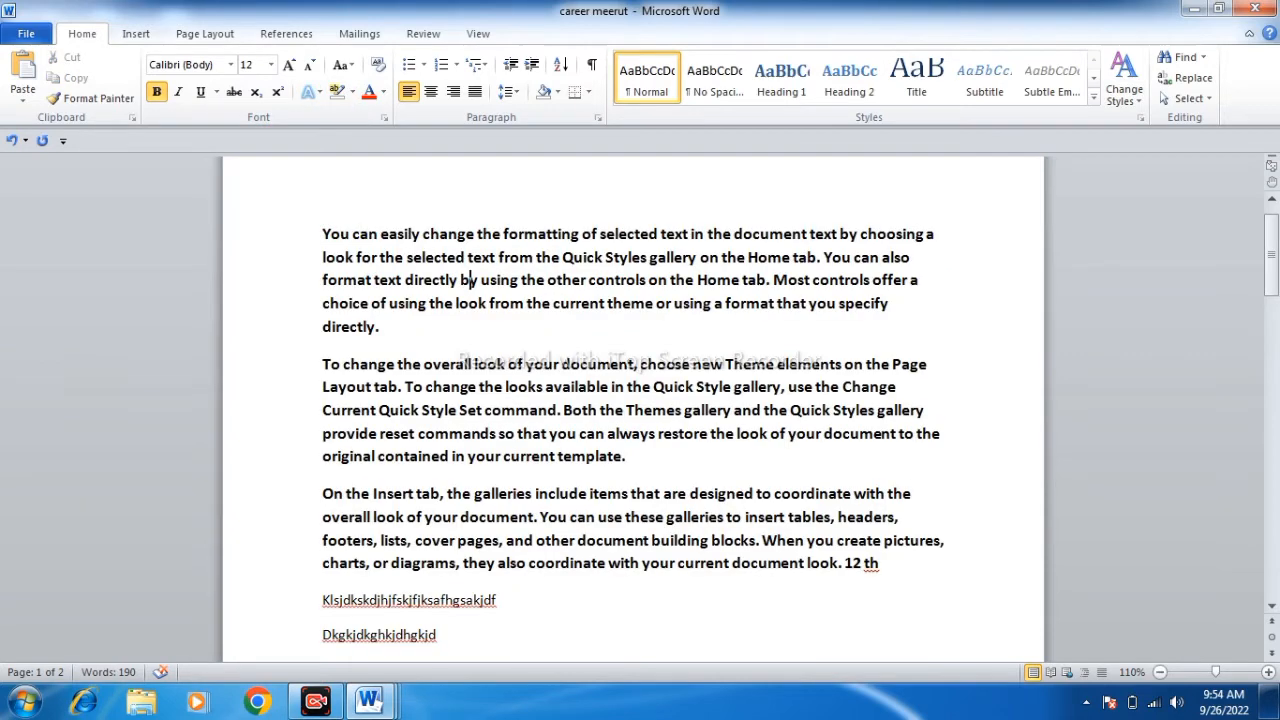
# - Color the first paragraph and the first line of the second paragraph dark red
pyautogui.moveTo(322, 233); pyautogui.dragTo(928, 364)
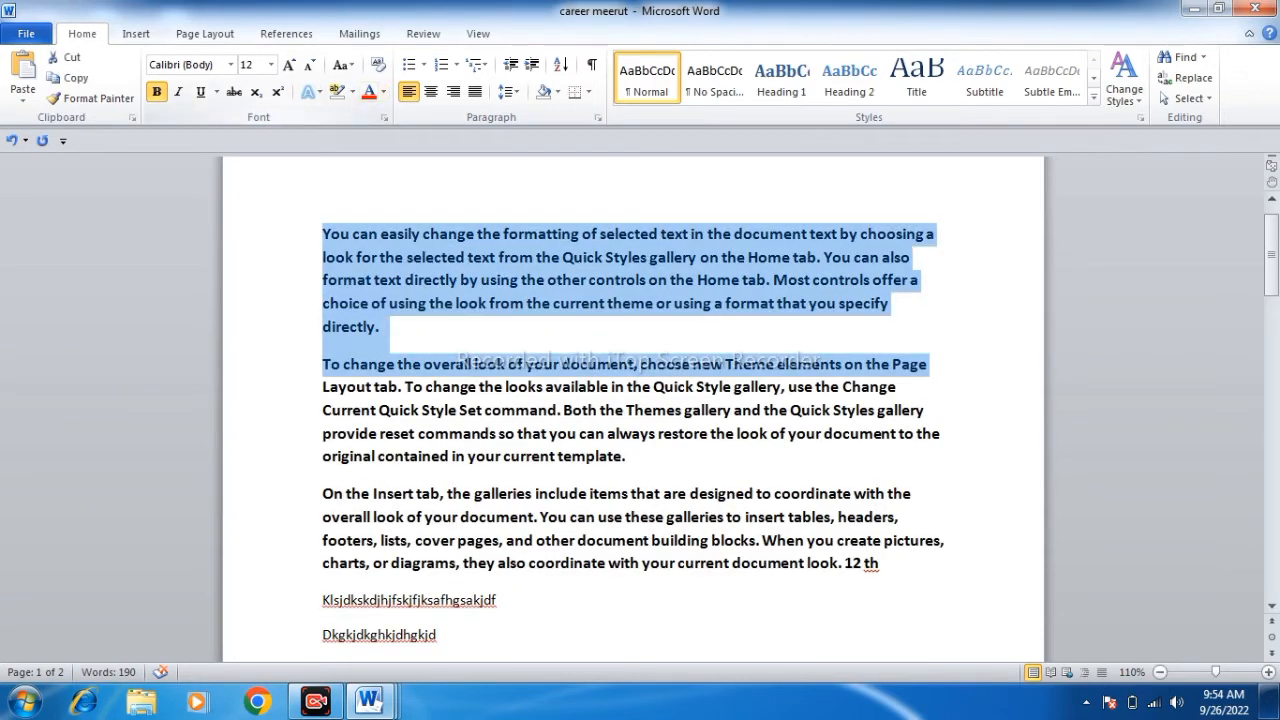
pyautogui.click(383, 91)
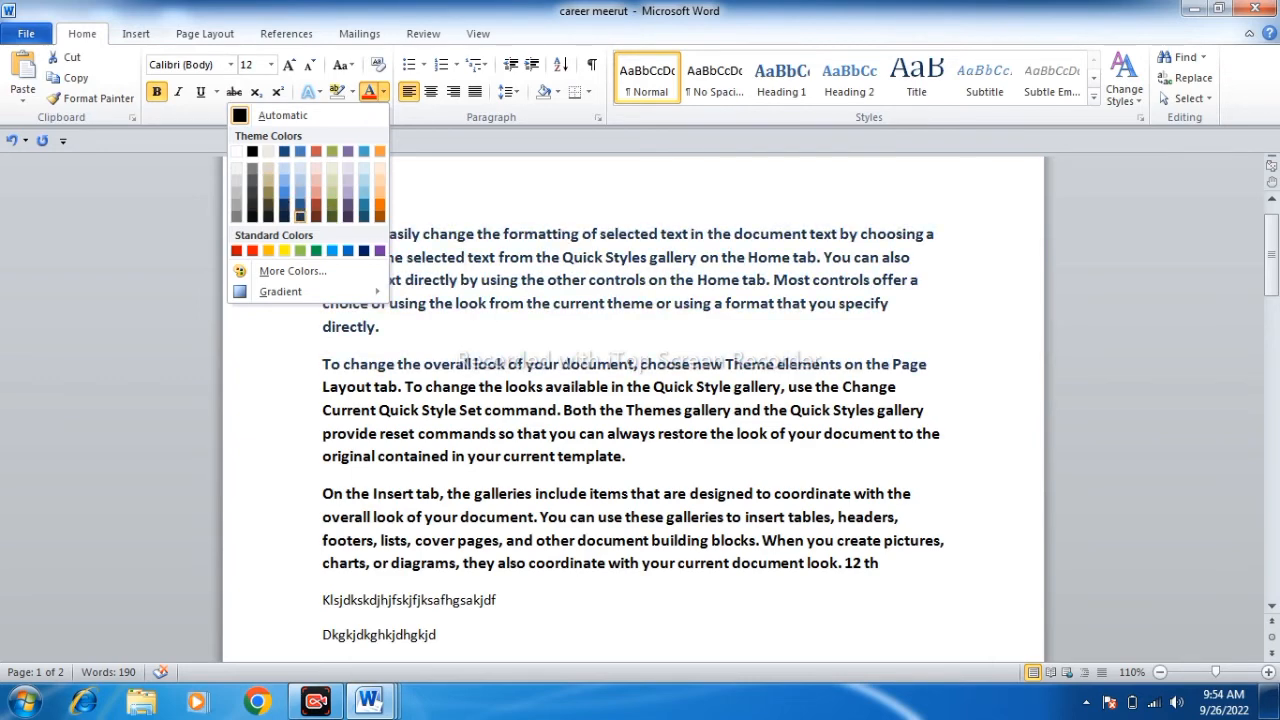
pyautogui.press('Escape')
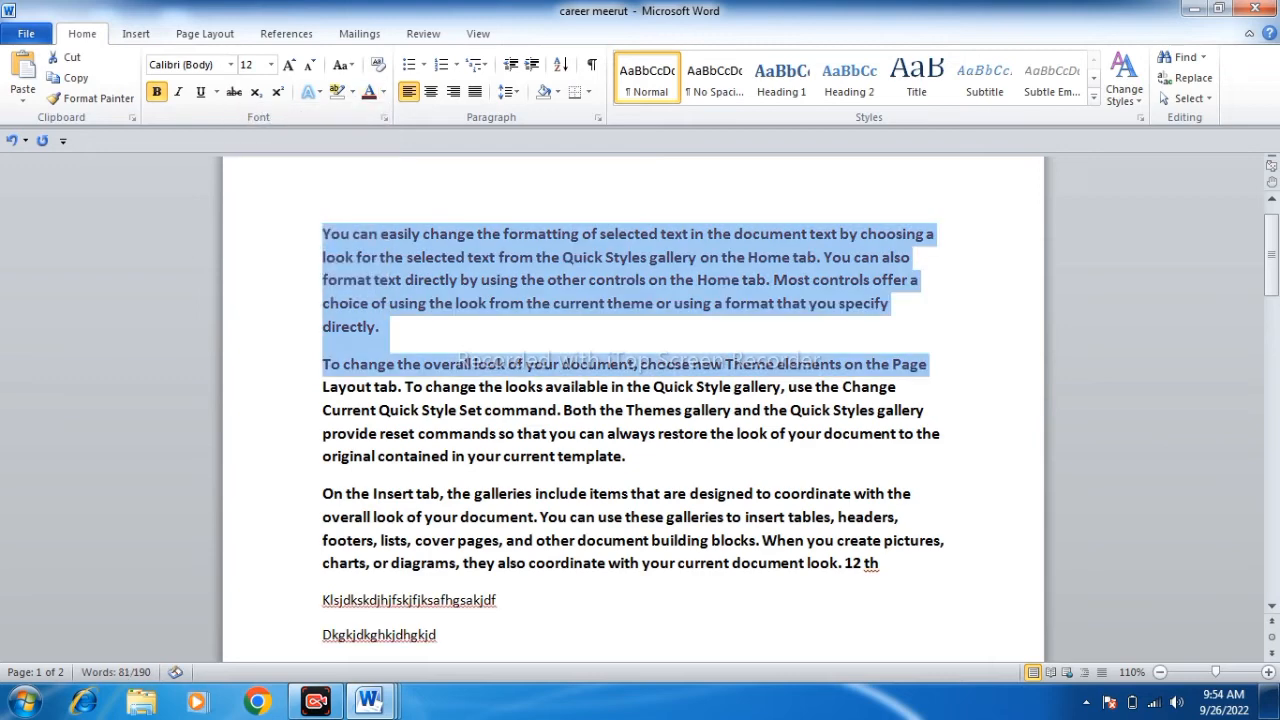
pyautogui.click(369, 91)
pyautogui.click(422, 386)
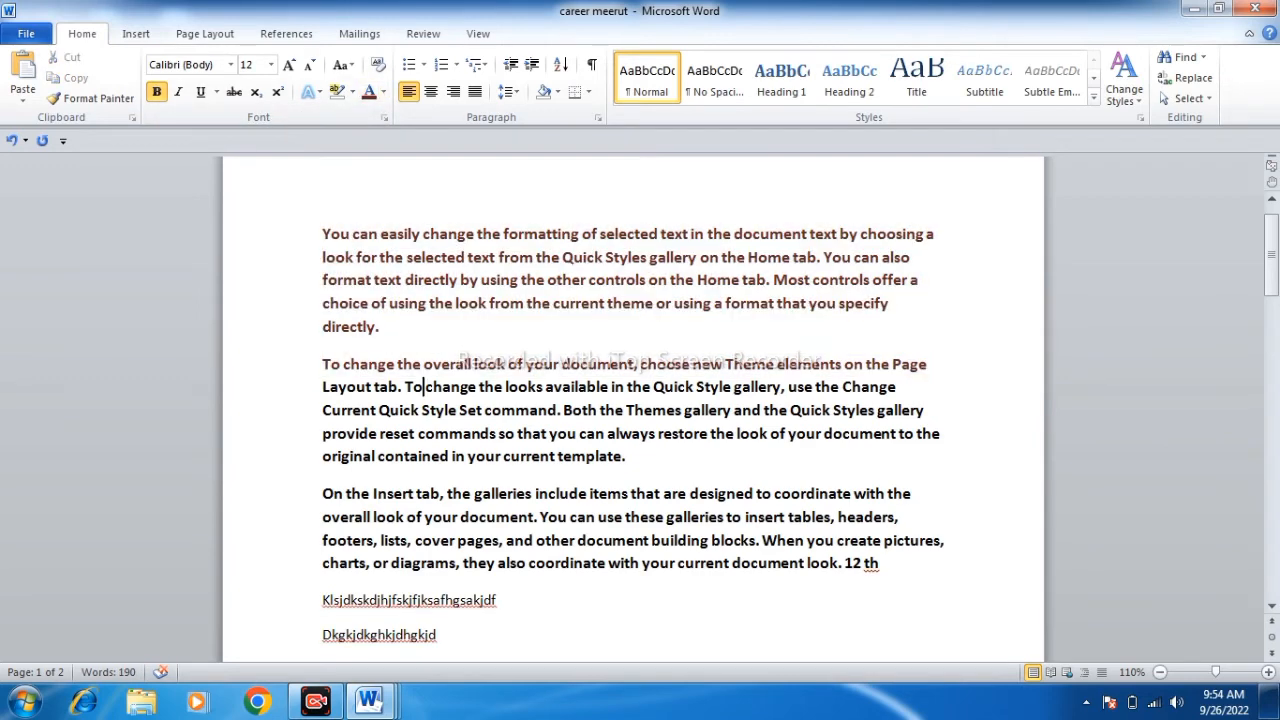
# - Recolor the first paragraph with a different red theme shade and clear all of its formatting
pyautogui.moveTo(322, 233); pyautogui.dragTo(388, 327)
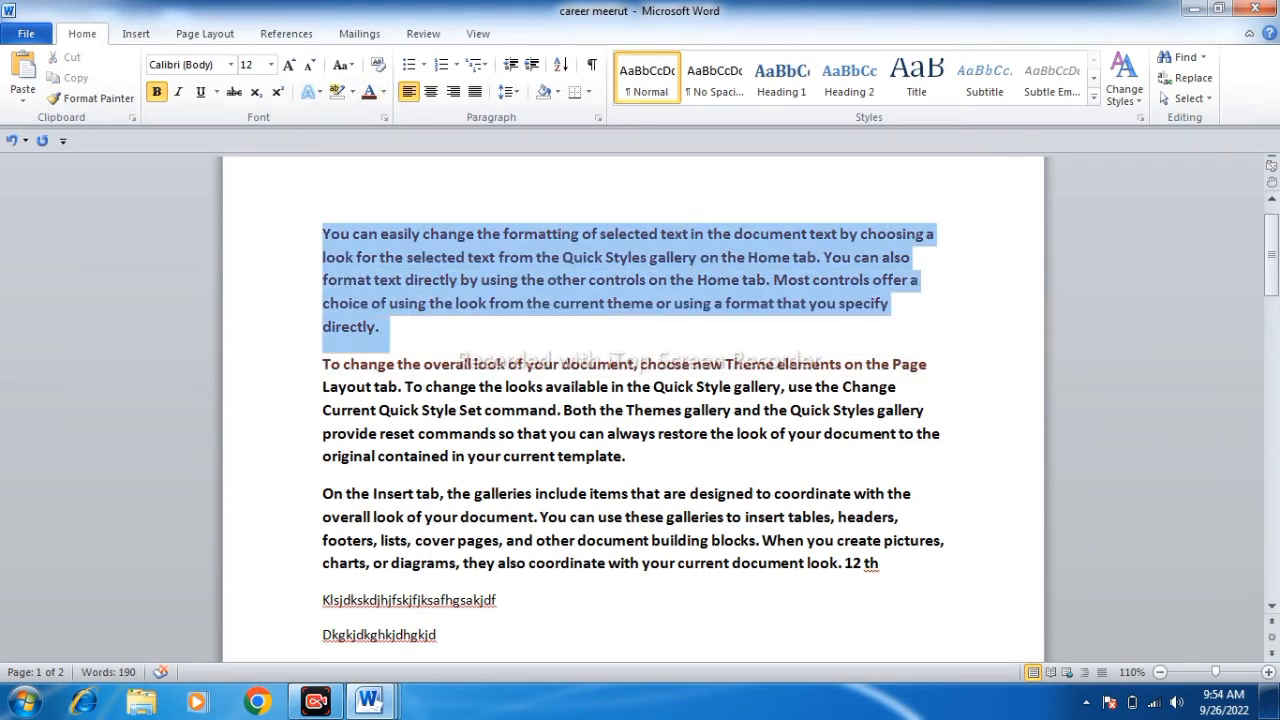
pyautogui.click(383, 91)
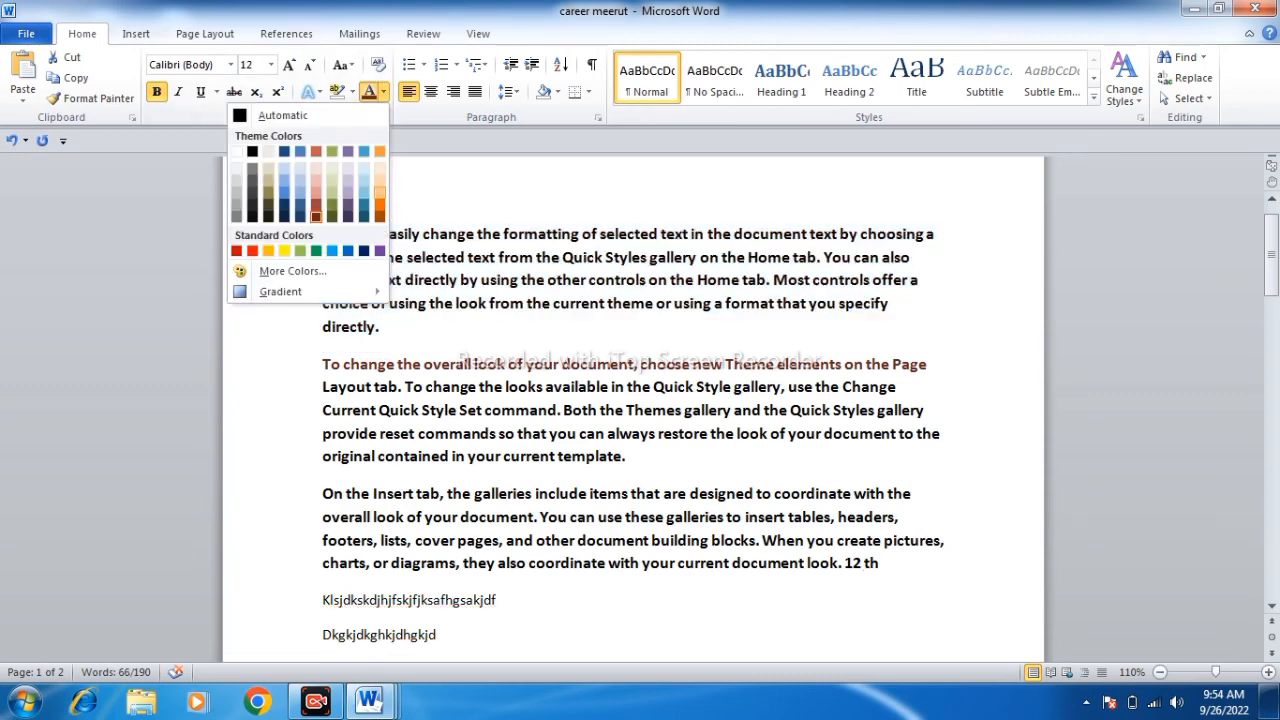
pyautogui.click(316, 205)
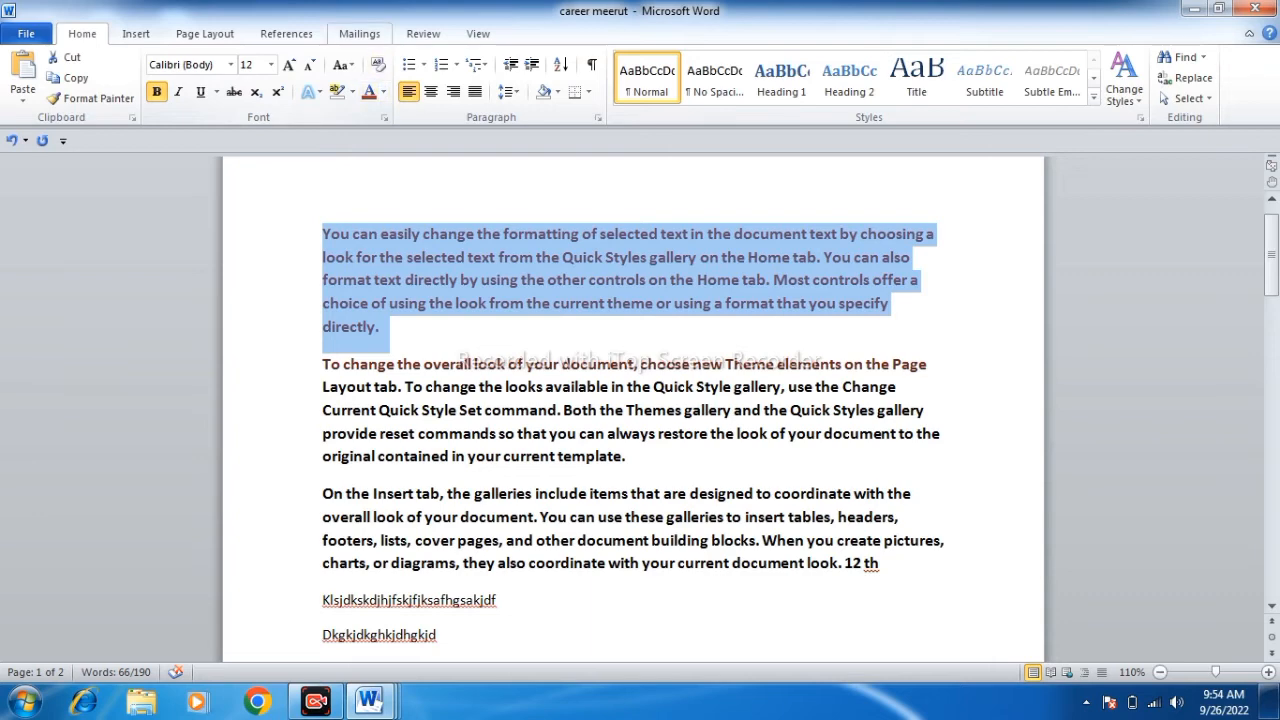
pyautogui.click(377, 64)
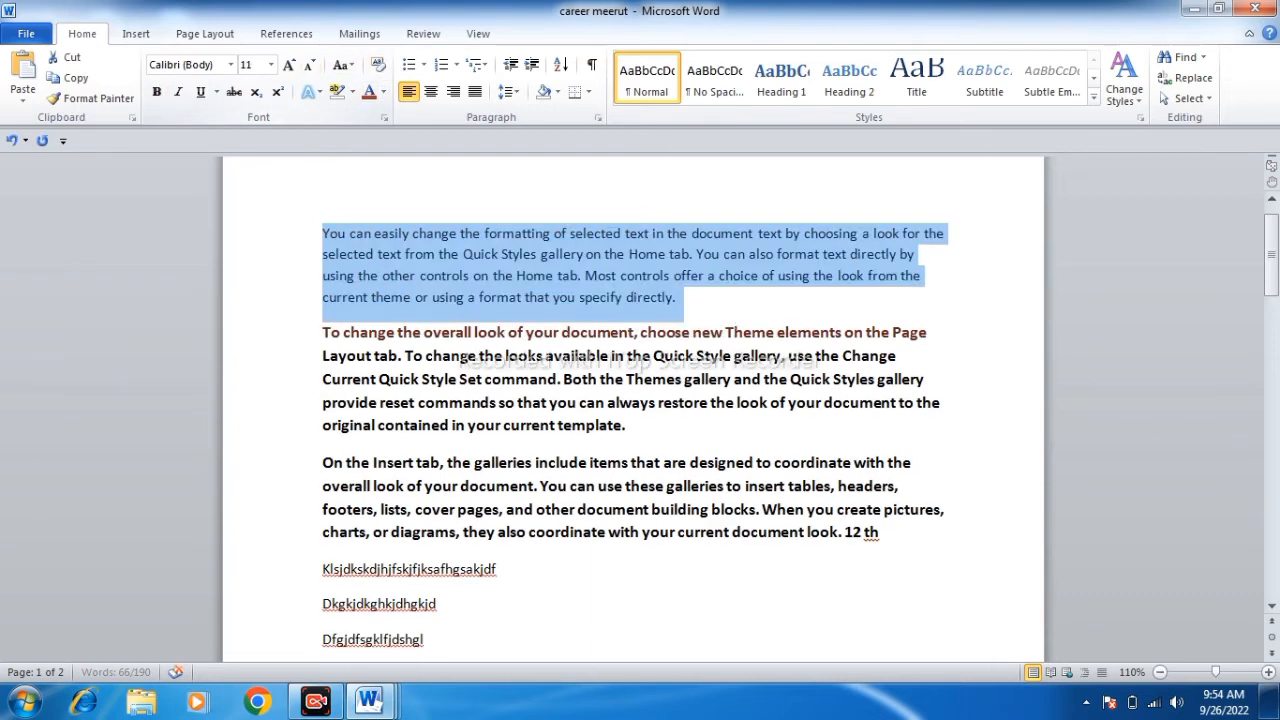
pyautogui.click(678, 297)
# - Try check-mark bullets and four-diamond bullets on the first three paragraphs, and remove the bullets
pyautogui.moveTo(322, 233)
pyautogui.mouseDown()
pyautogui.moveTo(378, 379)
pyautogui.moveTo(498, 569)
pyautogui.moveTo(880, 532)
pyautogui.moveTo(531, 402)
pyautogui.moveTo(366, 233)
pyautogui.moveTo(322, 233)
pyautogui.mouseUp()
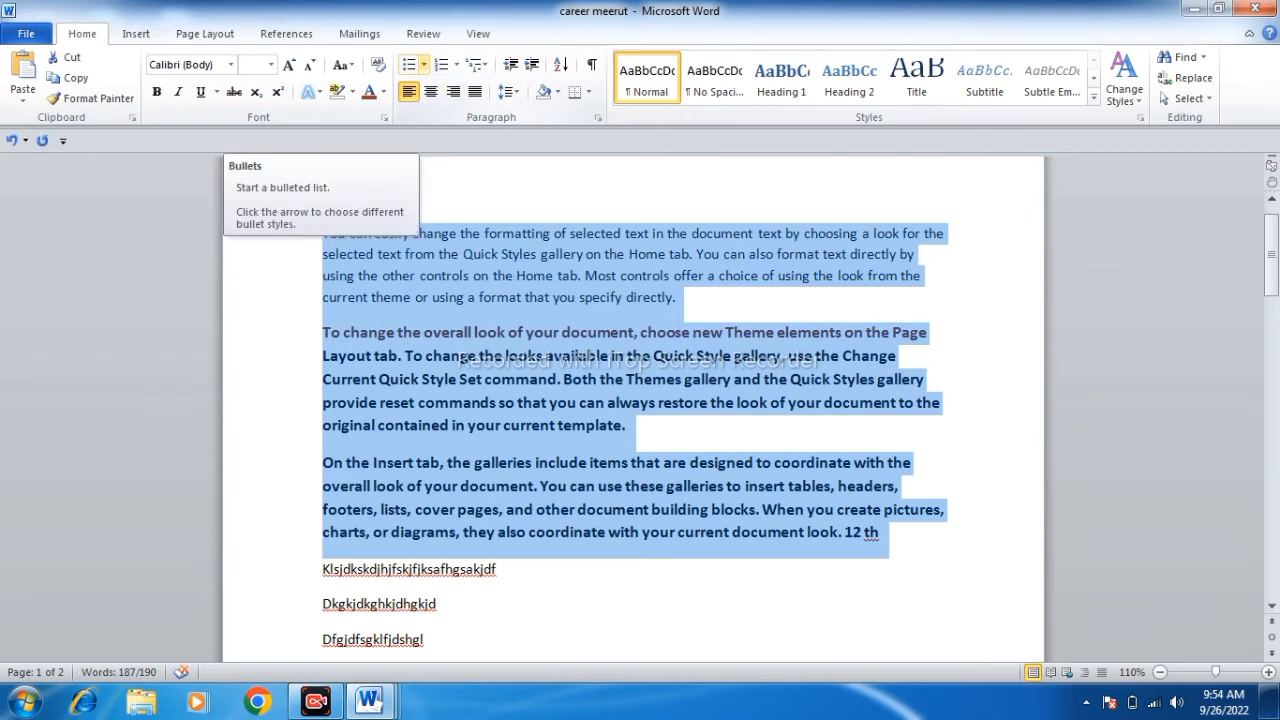
pyautogui.click(424, 64)
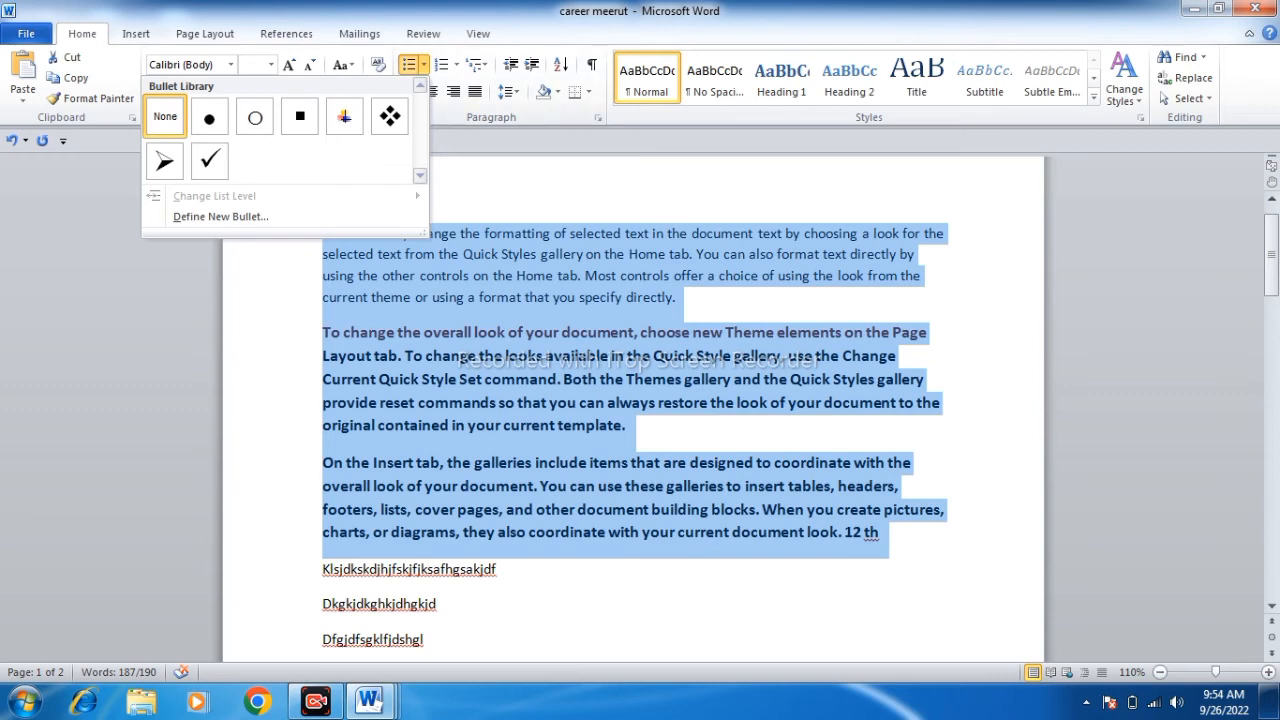
pyautogui.click(209, 160)
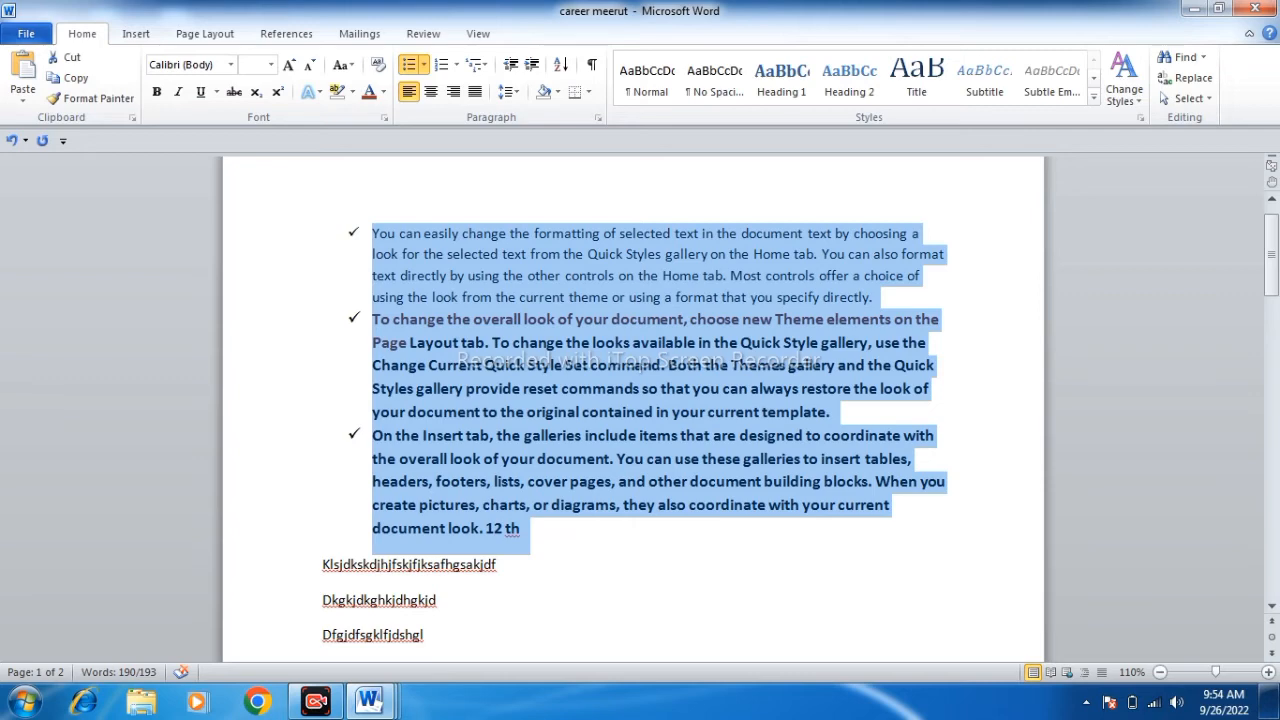
pyautogui.click(424, 64)
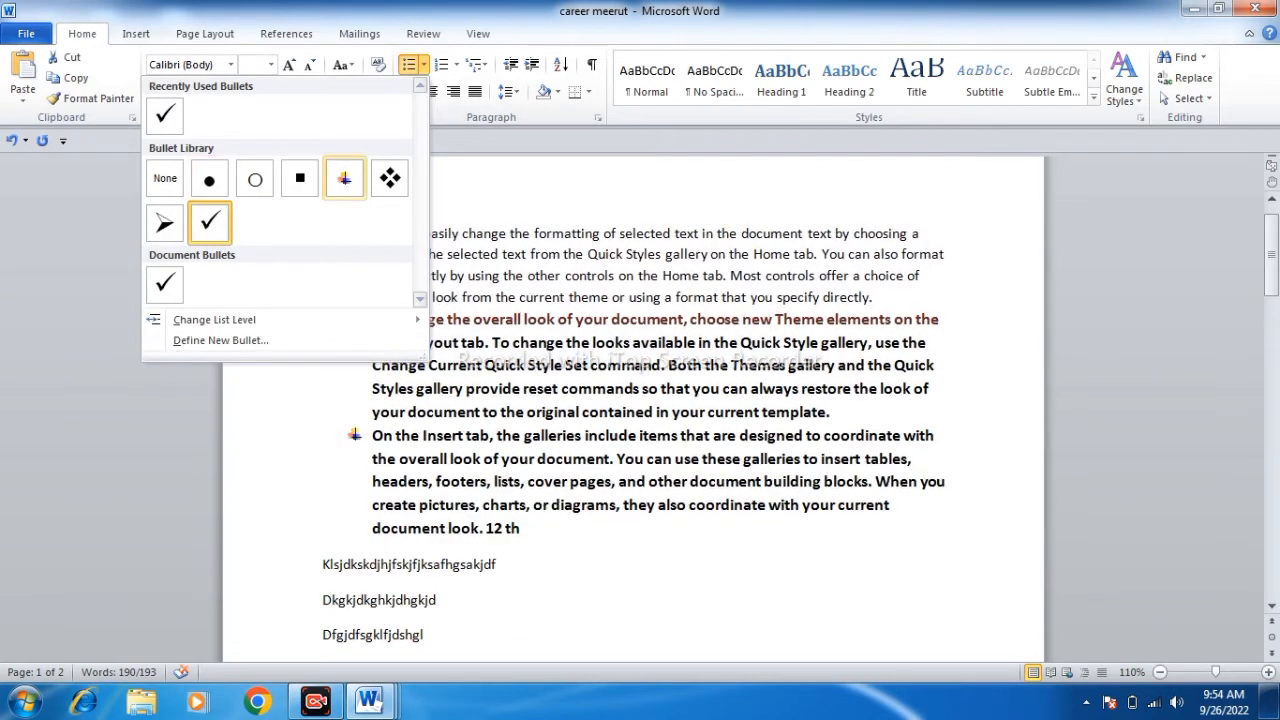
pyautogui.click(390, 178)
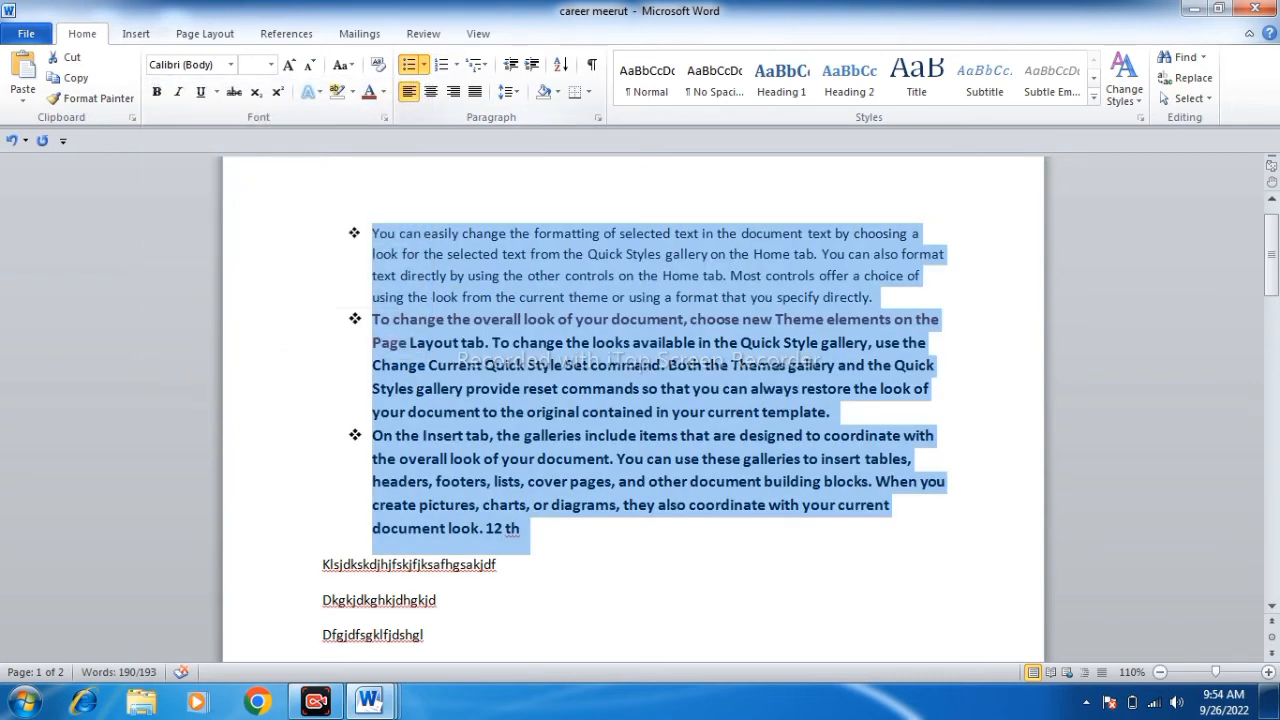
pyautogui.click(424, 64)
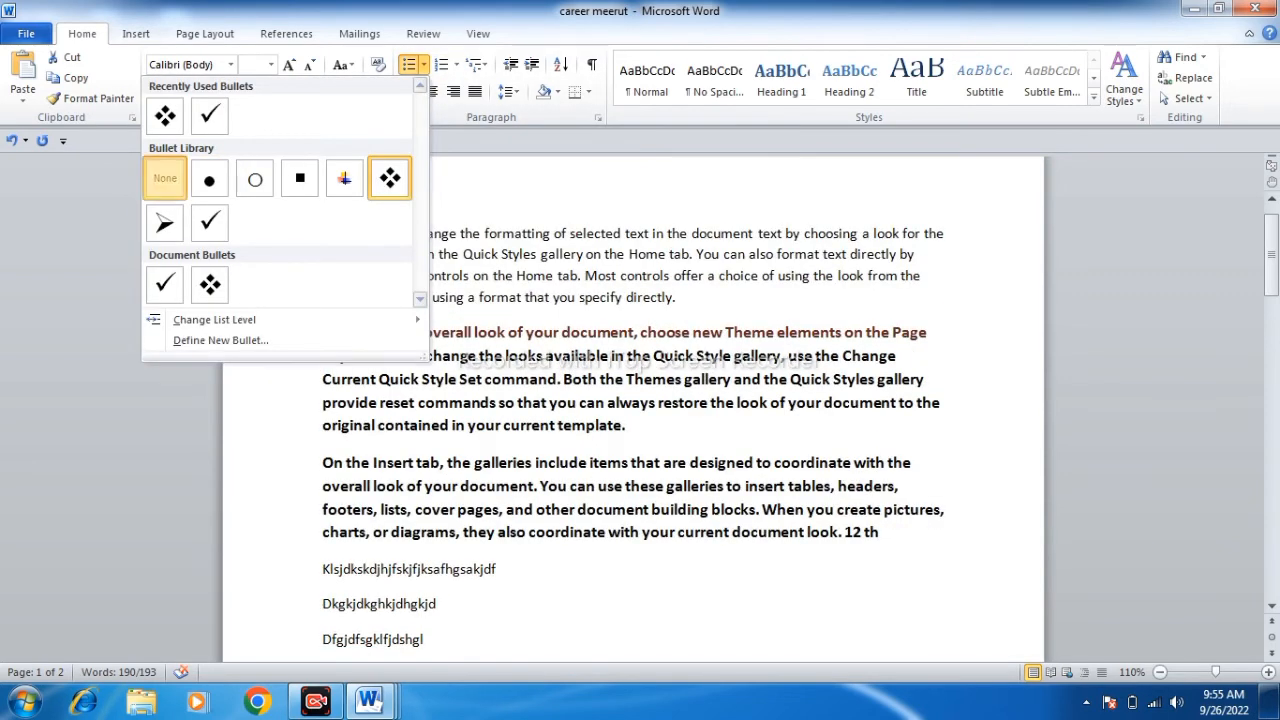
pyautogui.click(80, 171)
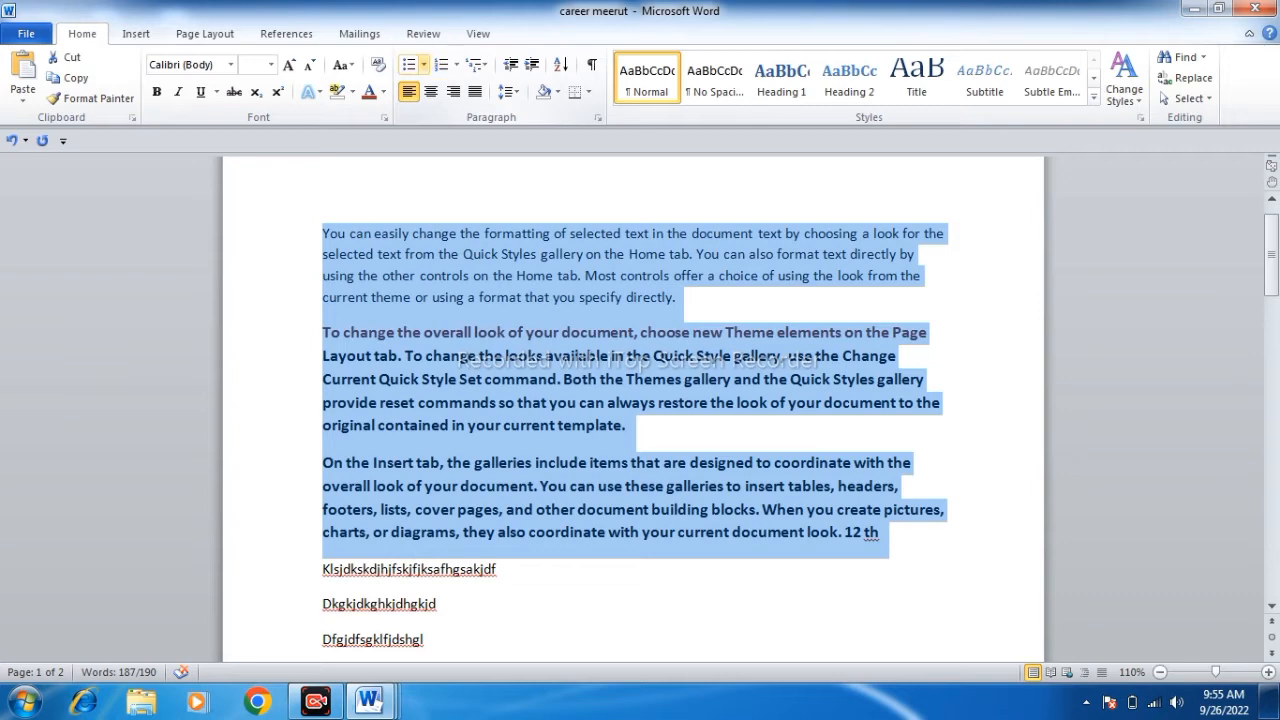
# - Start defining a new bullet for the first three paragraphs with the Windows logo symbol from the Wingdings font
pyautogui.click(424, 64)
pyautogui.click(220, 340)
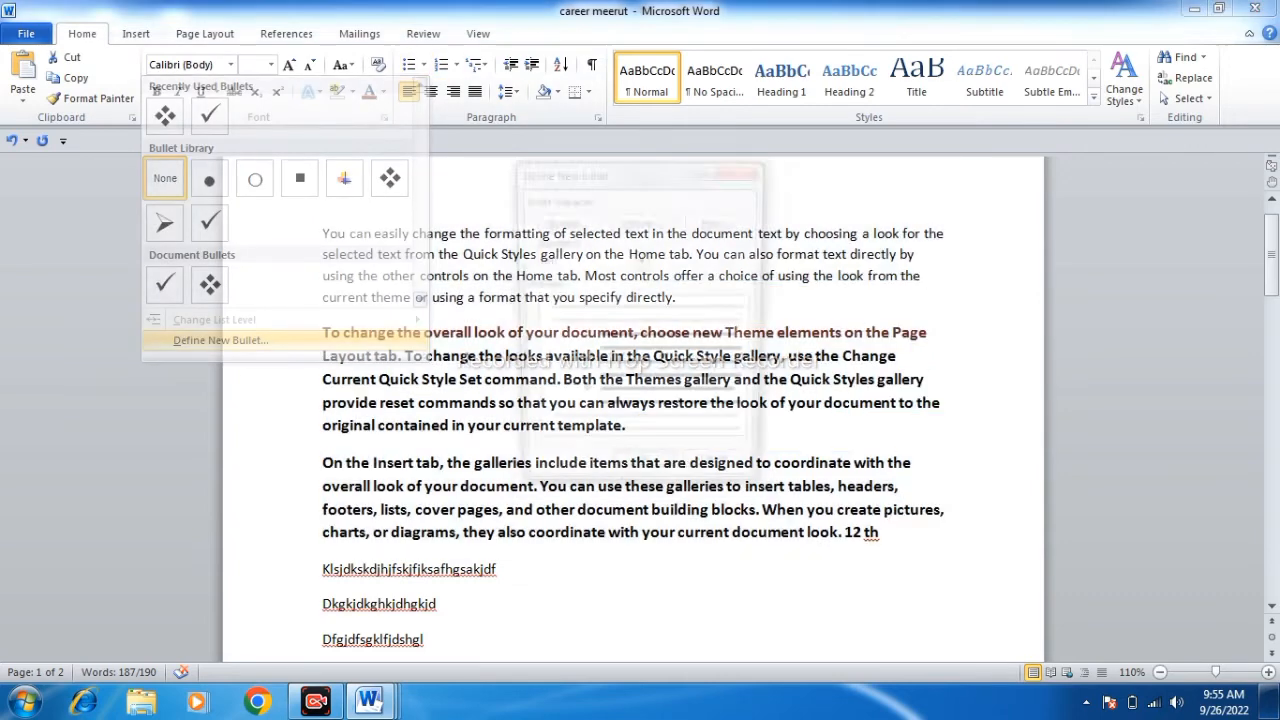
pyautogui.click(564, 221)
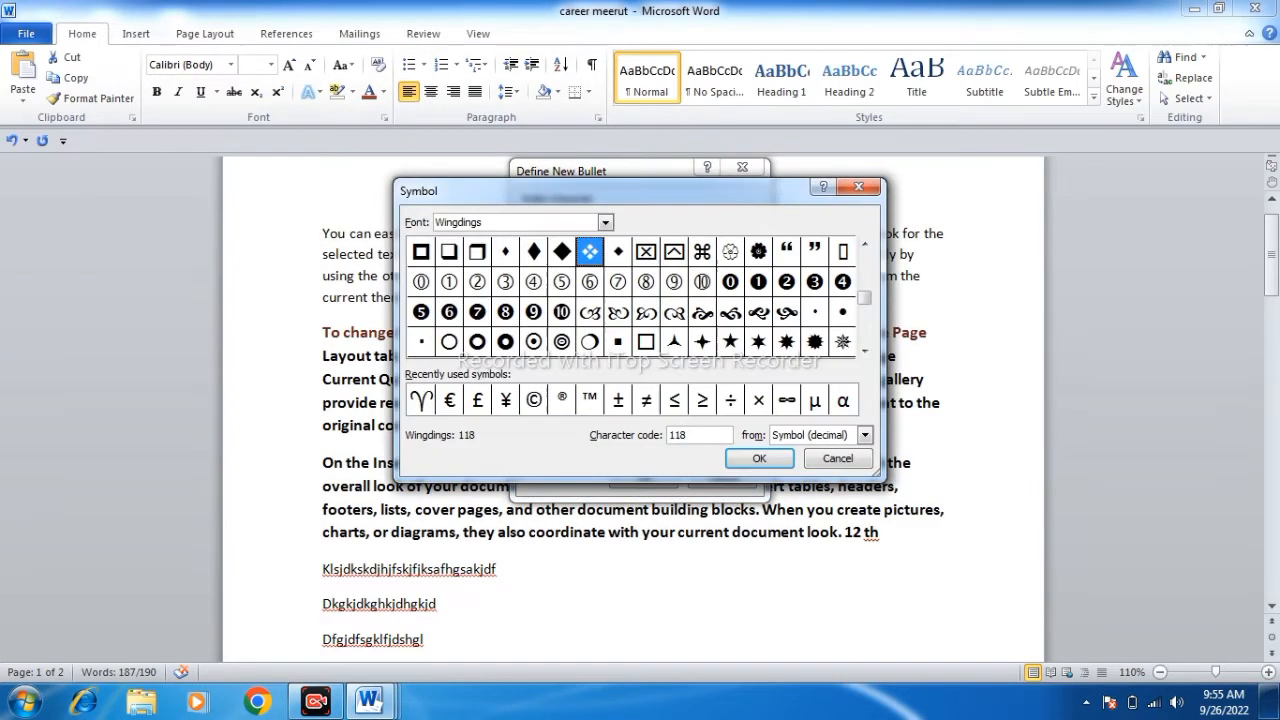
pyautogui.click(590, 342)
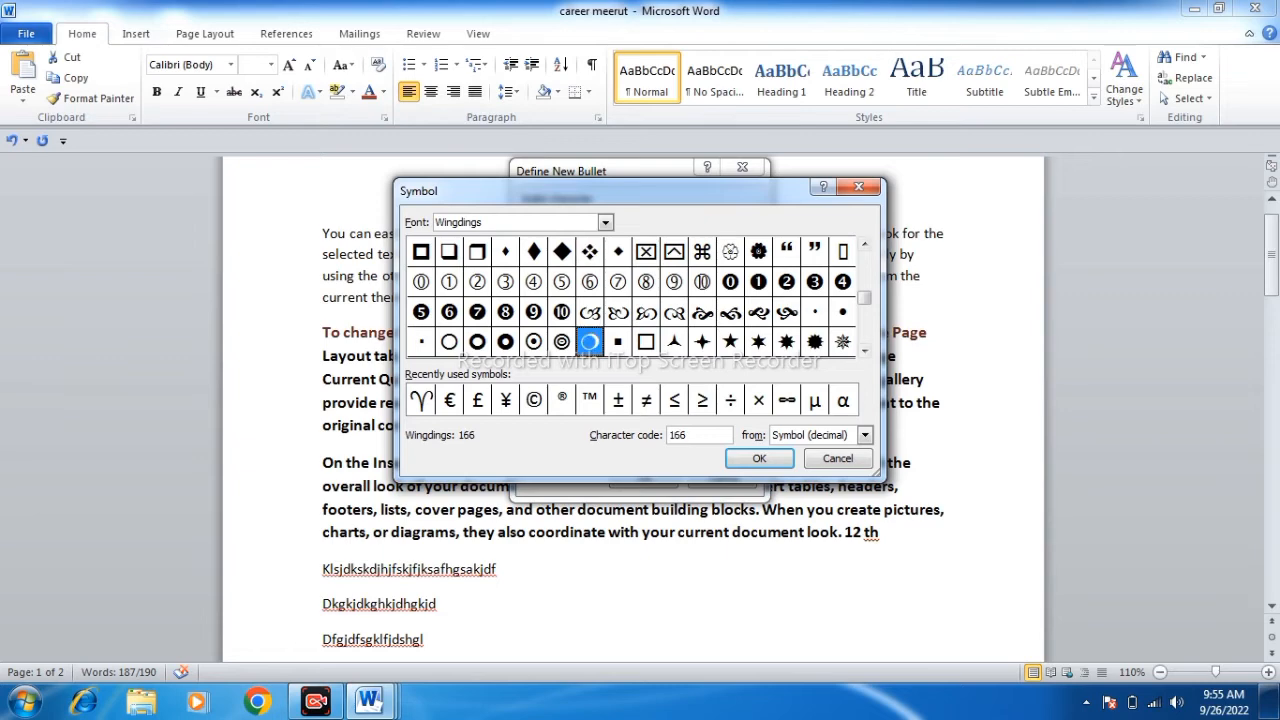
pyautogui.press('Down')
pyautogui.press('Down')
pyautogui.press('Down')
pyautogui.press('Down')
pyautogui.press('Down')
pyautogui.click(815, 342)
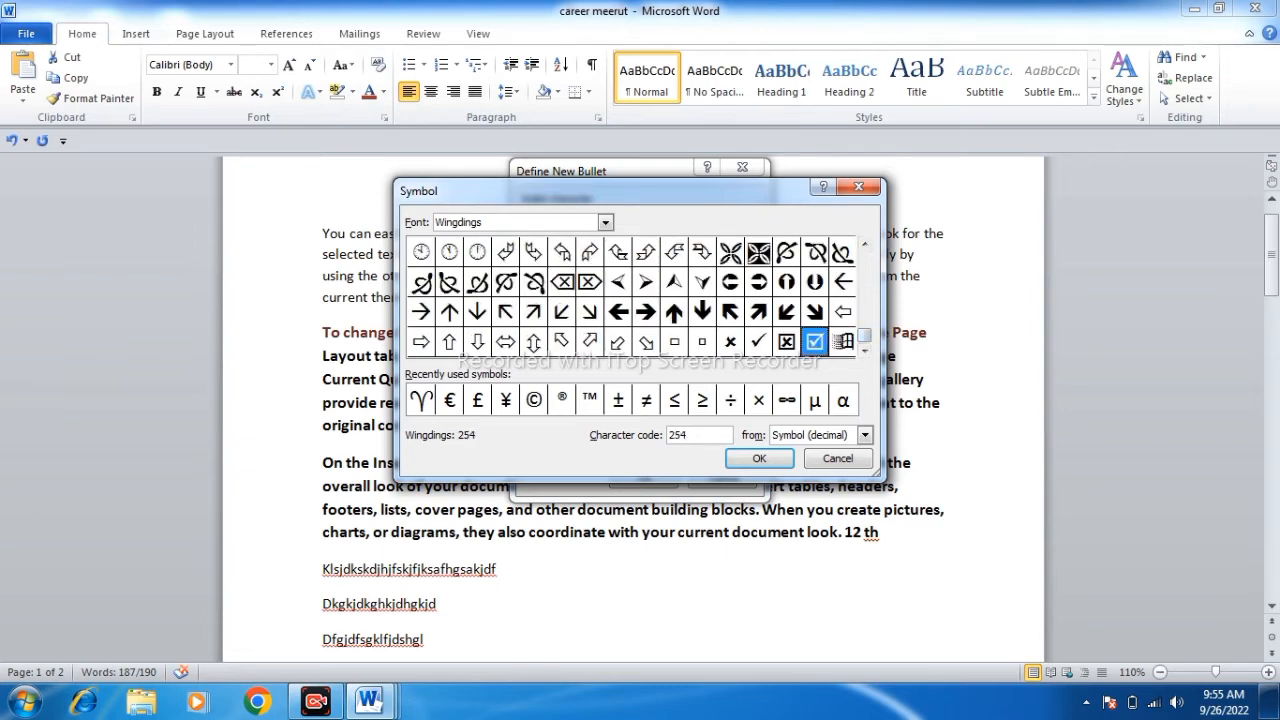
pyautogui.click(843, 342)
pyautogui.click(759, 459)
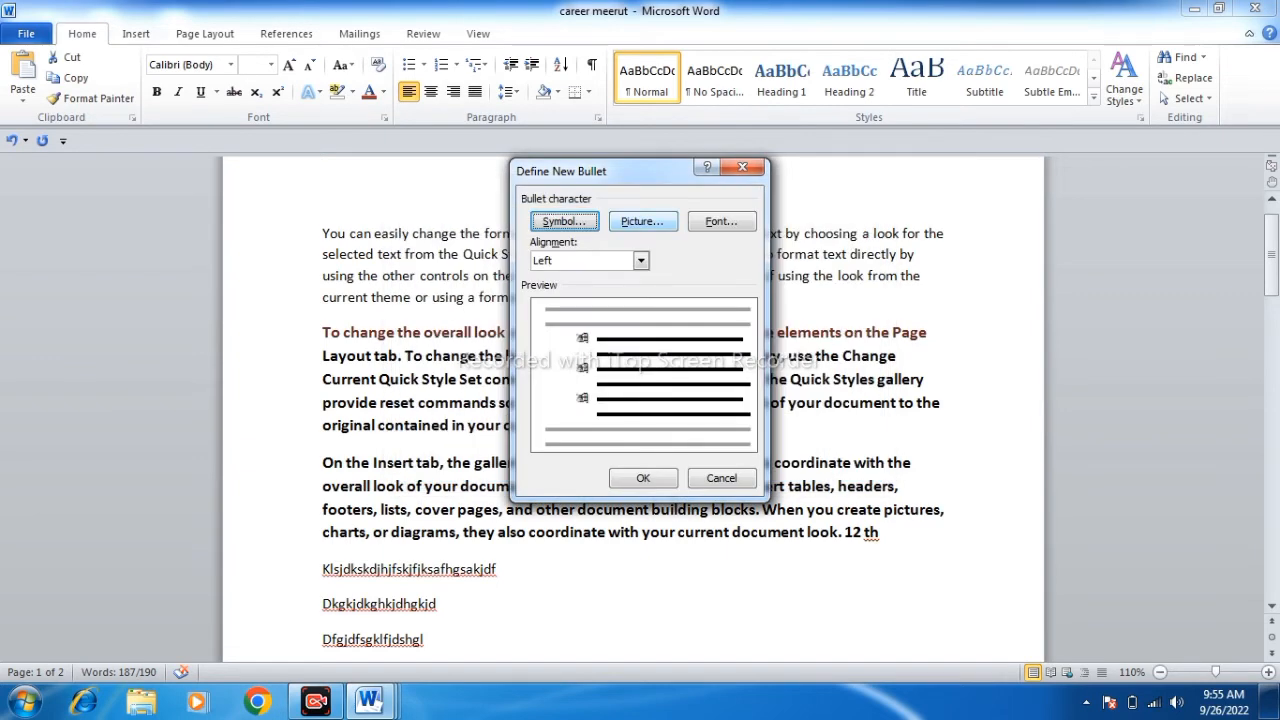
# - Replace the bullet symbol with a multicolored picture bullet and apply it to the first three paragraphs
pyautogui.click(641, 222)
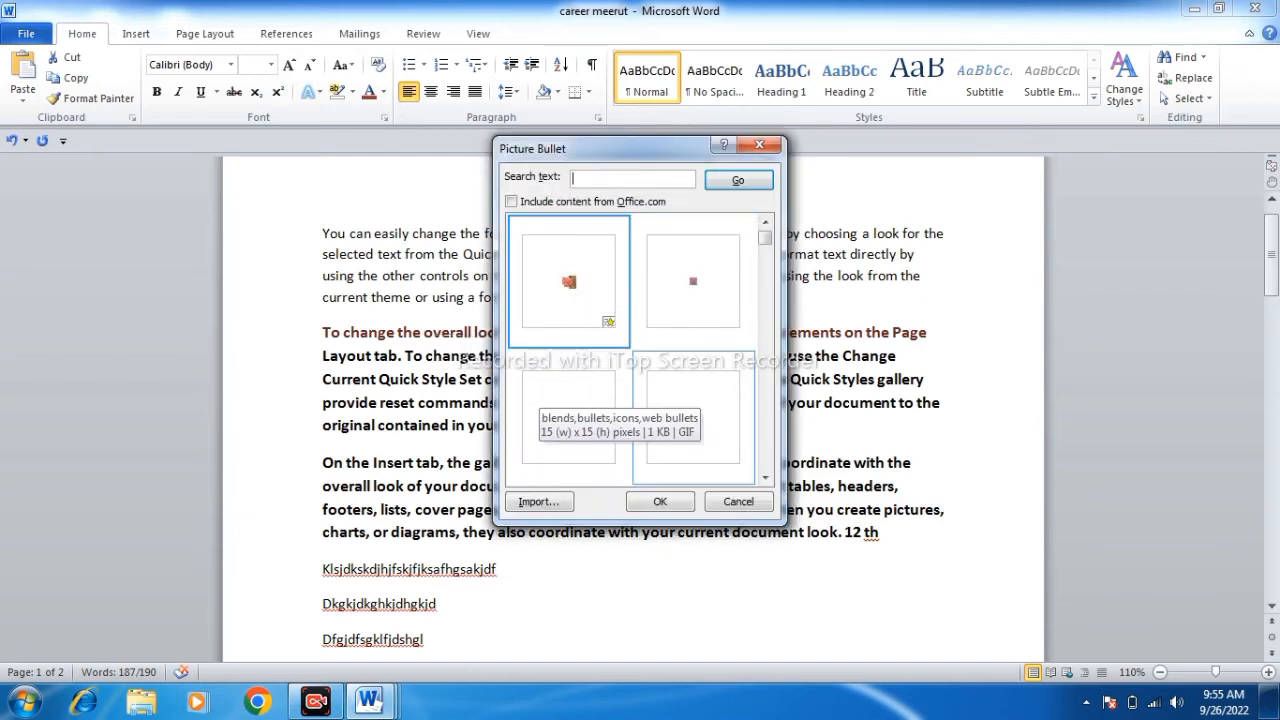
pyautogui.click(660, 501)
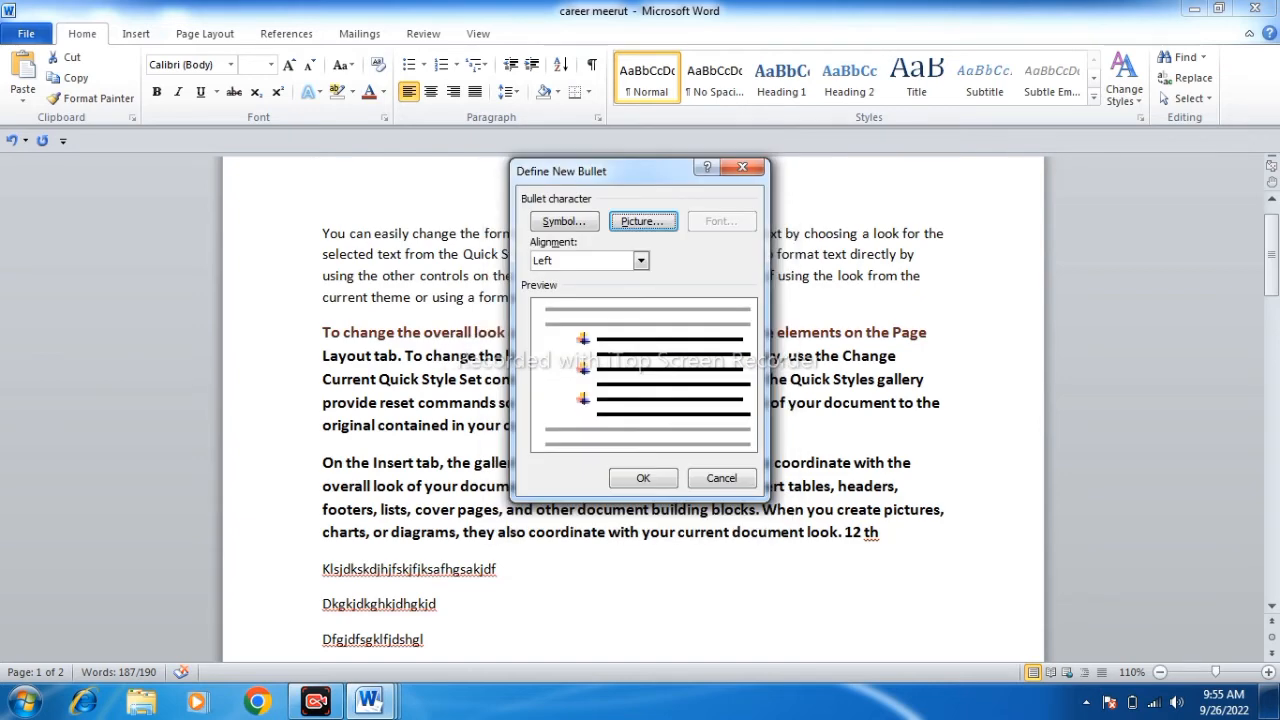
pyautogui.press('Return')
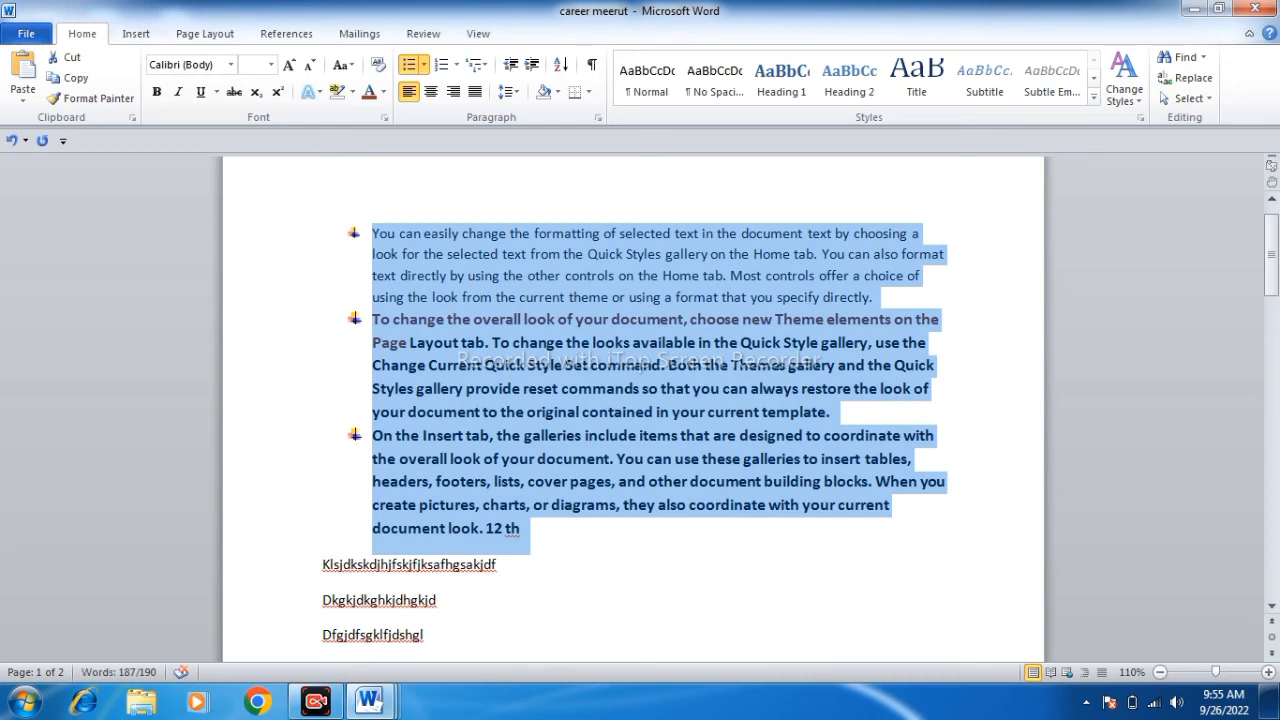
# - Define a new number format in the 0001, 0002, 0003 style and apply it to the first three paragraphs
pyautogui.click(456, 64)
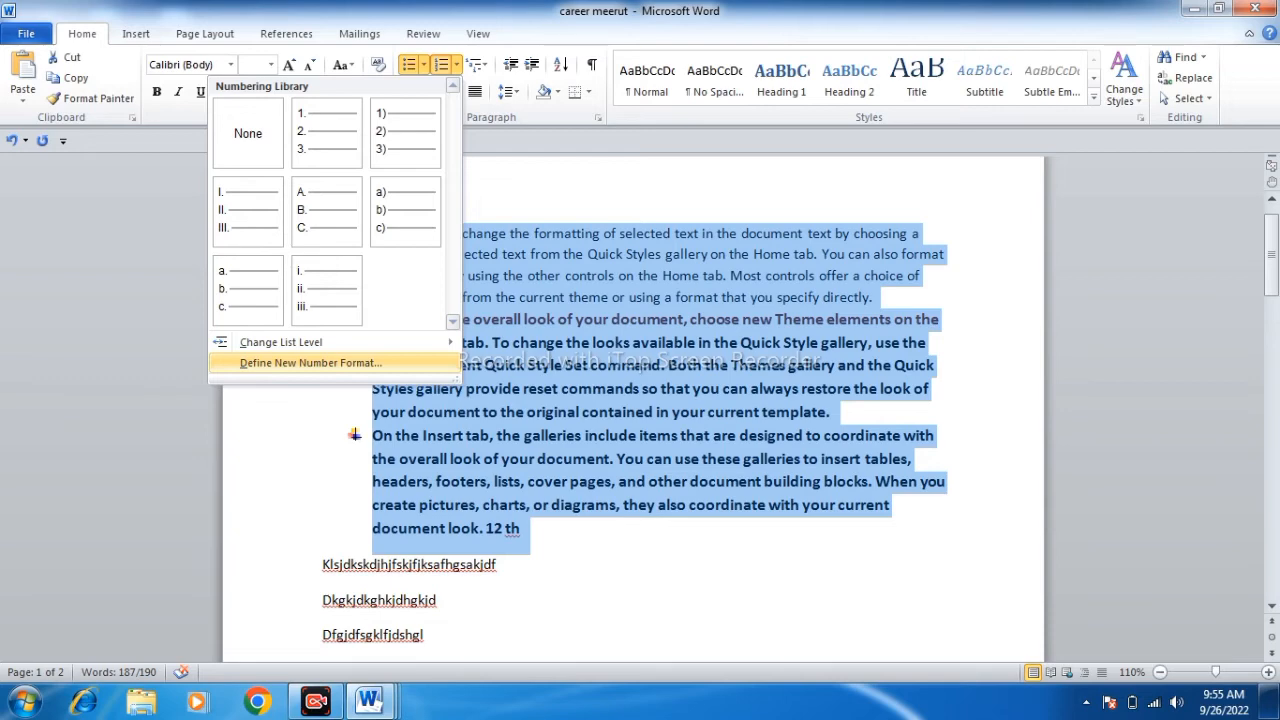
pyautogui.click(310, 363)
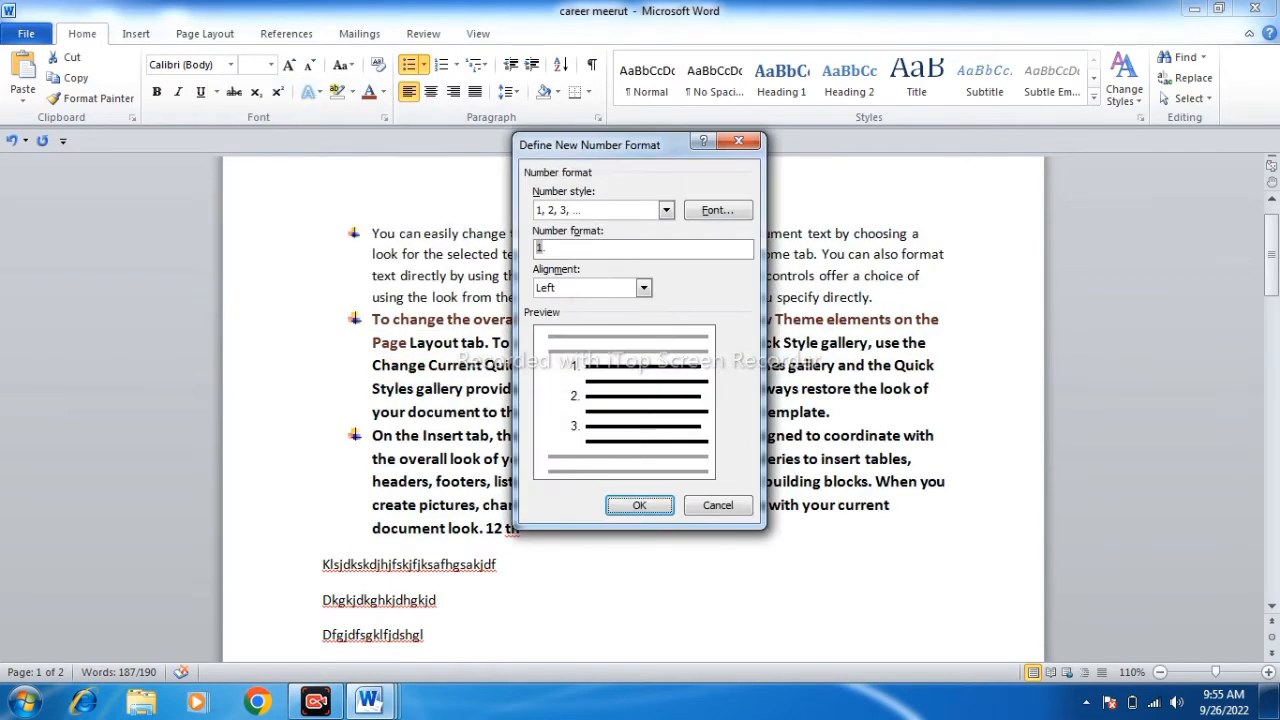
pyautogui.click(665, 210)
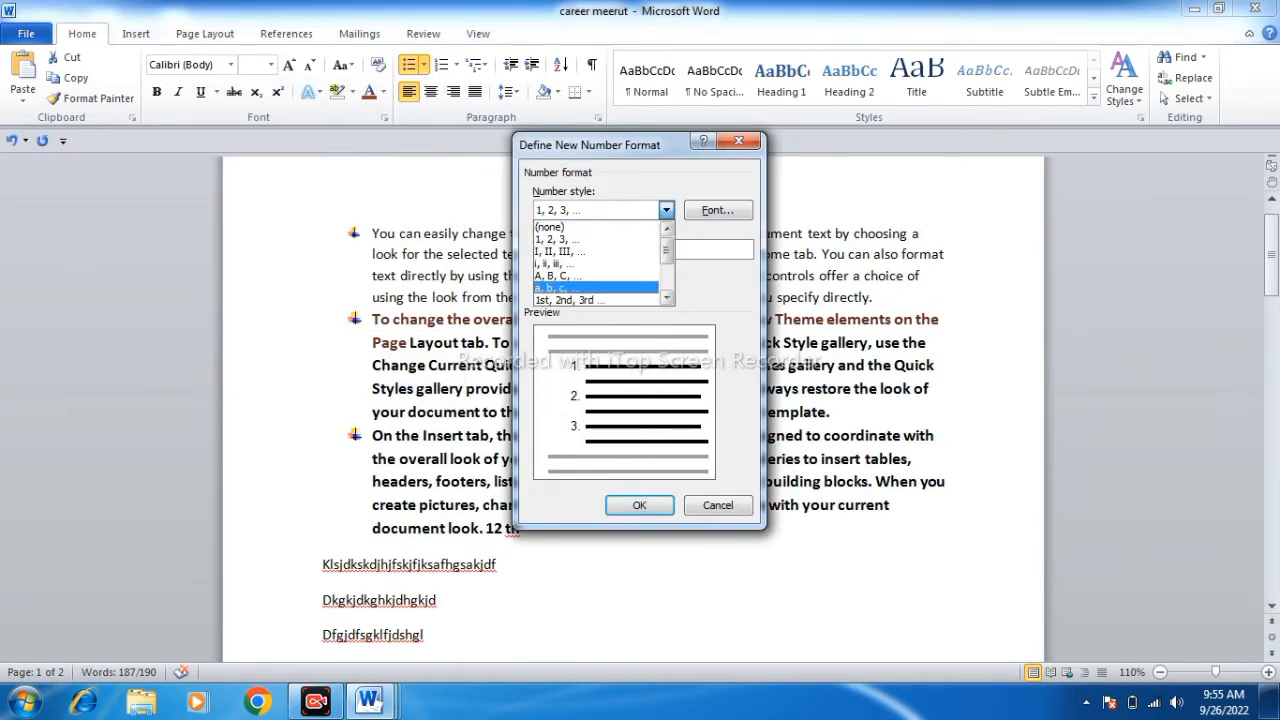
pyautogui.moveTo(667, 251); pyautogui.dragTo(667, 280)
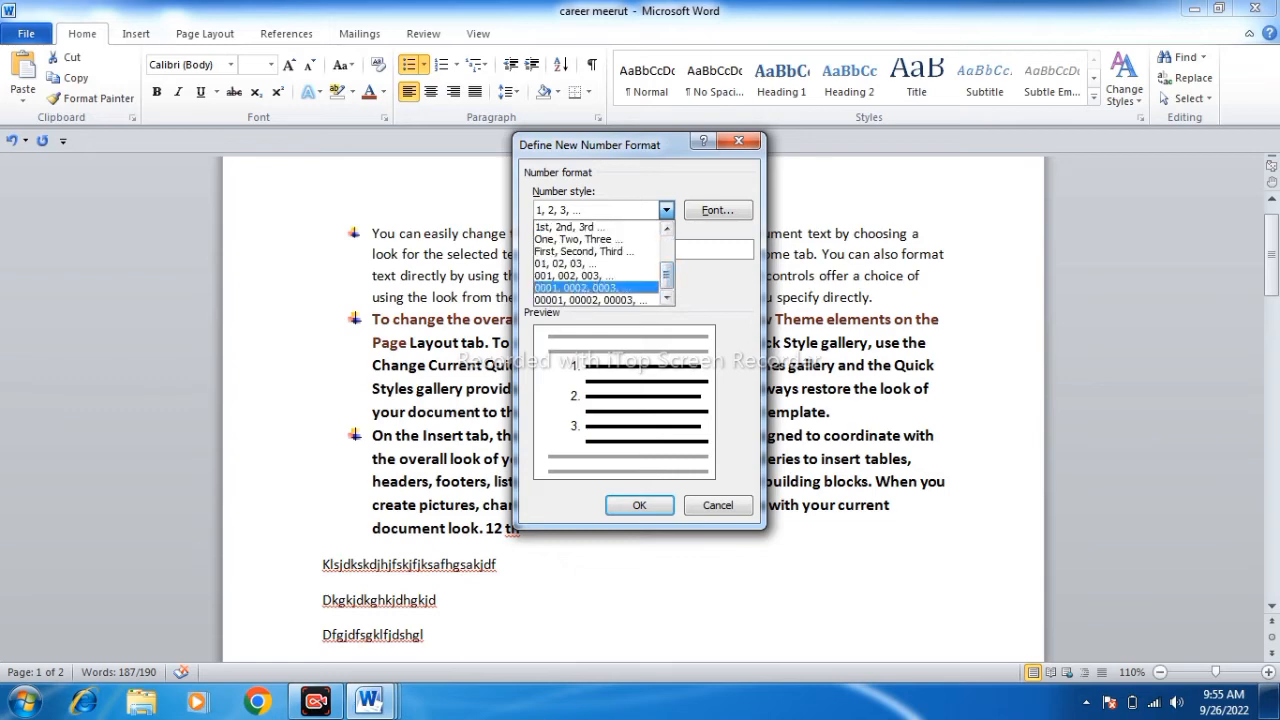
pyautogui.click(600, 287)
pyautogui.click(639, 505)
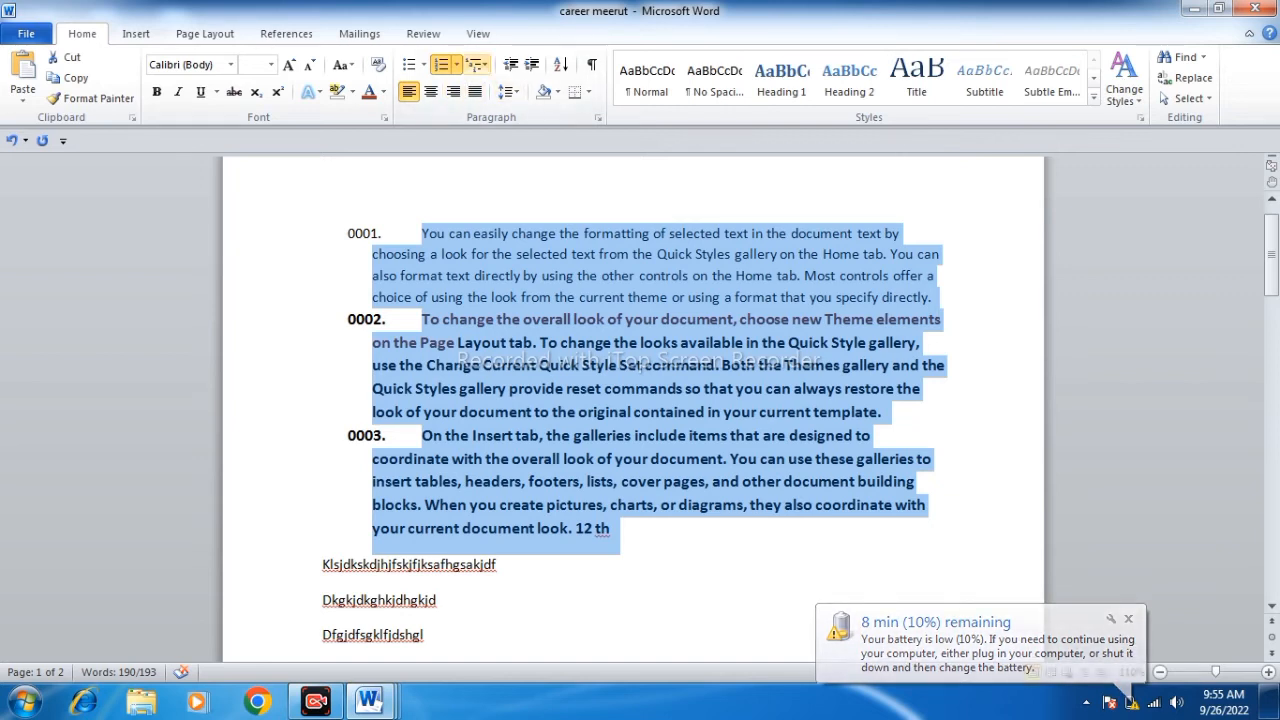
# - Try the Article I, Section 1.01 multilevel heading list on the three numbered paragraphs and undo it
pyautogui.click(476, 64)
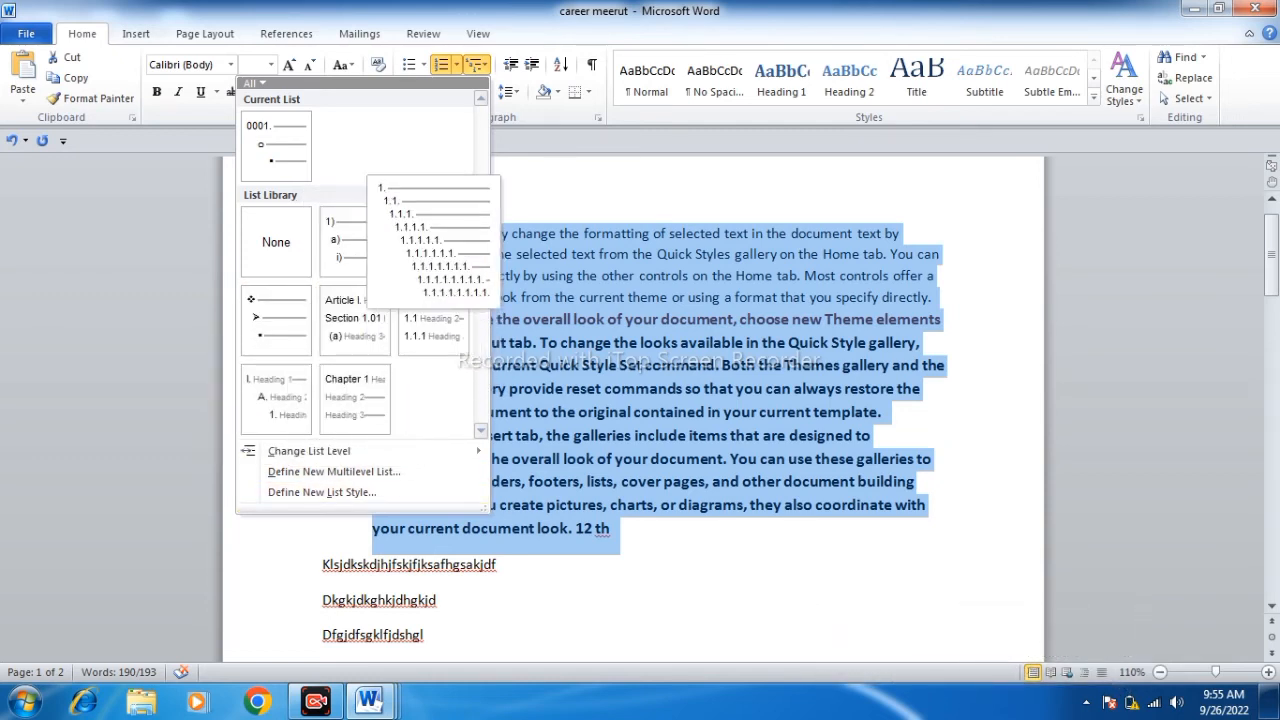
pyautogui.click(354, 320)
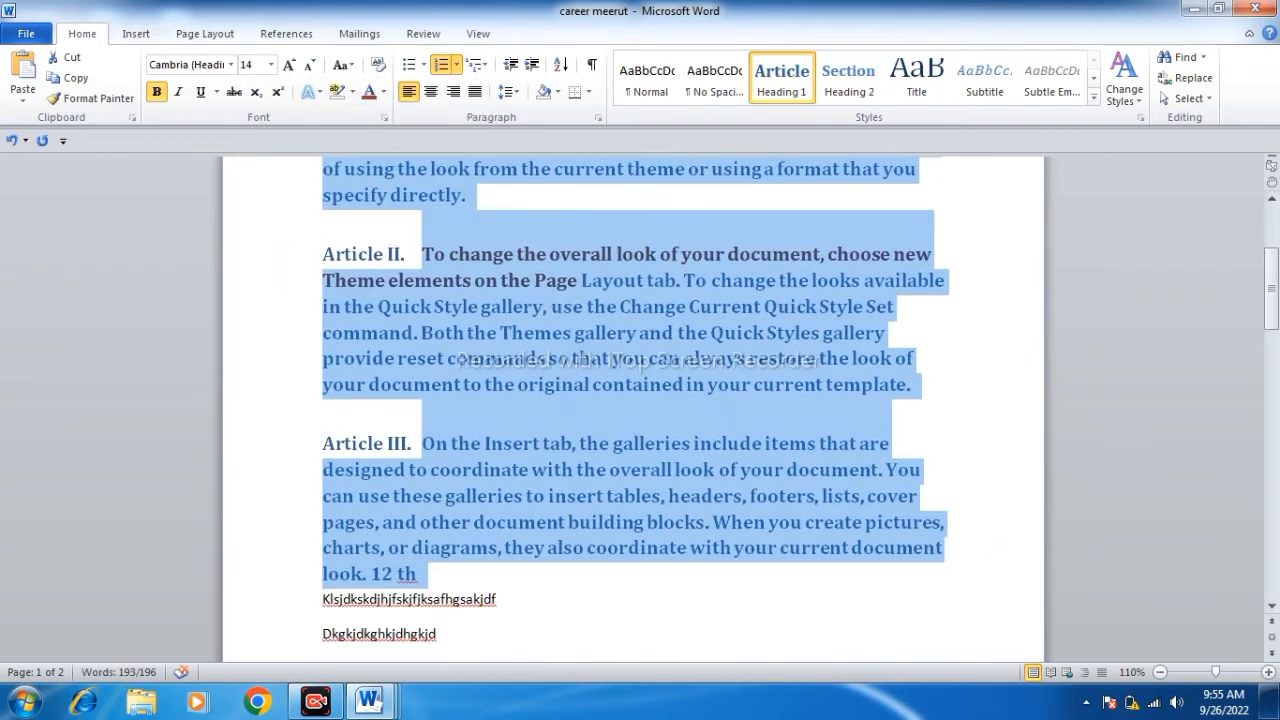
pyautogui.scroll(1, 633, 410)
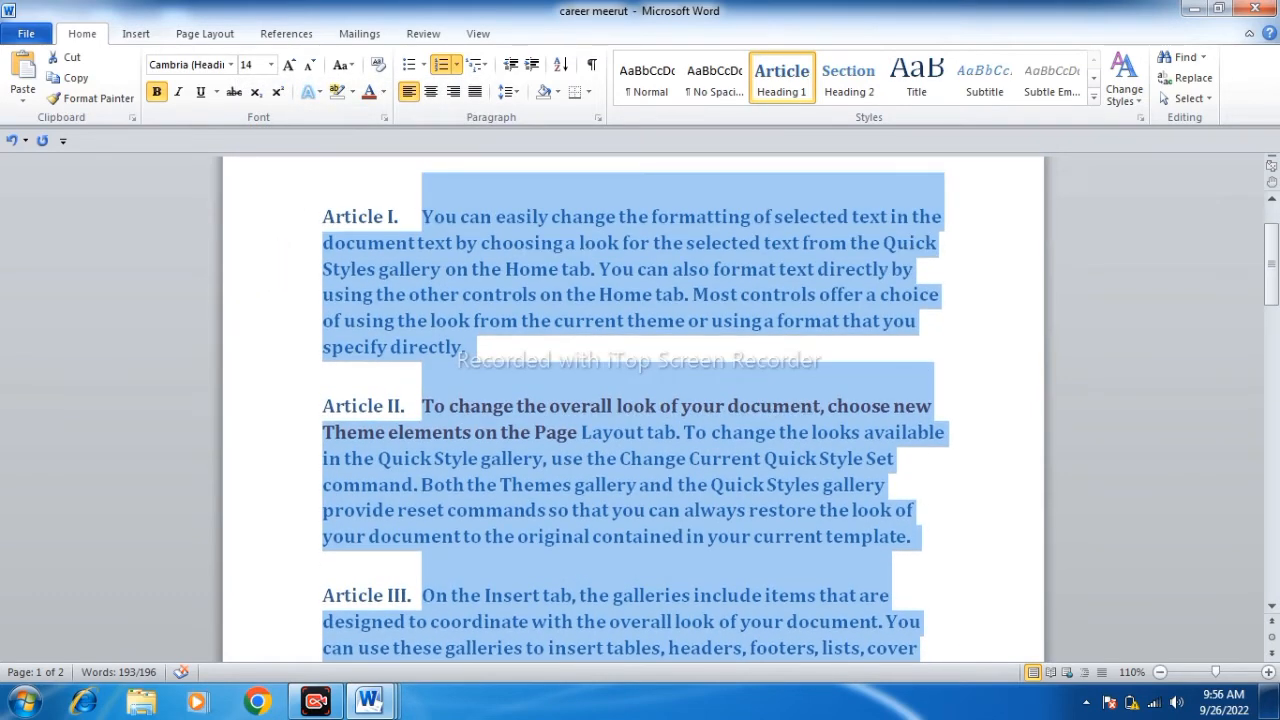
pyautogui.hotkey('ctrl', 'z')
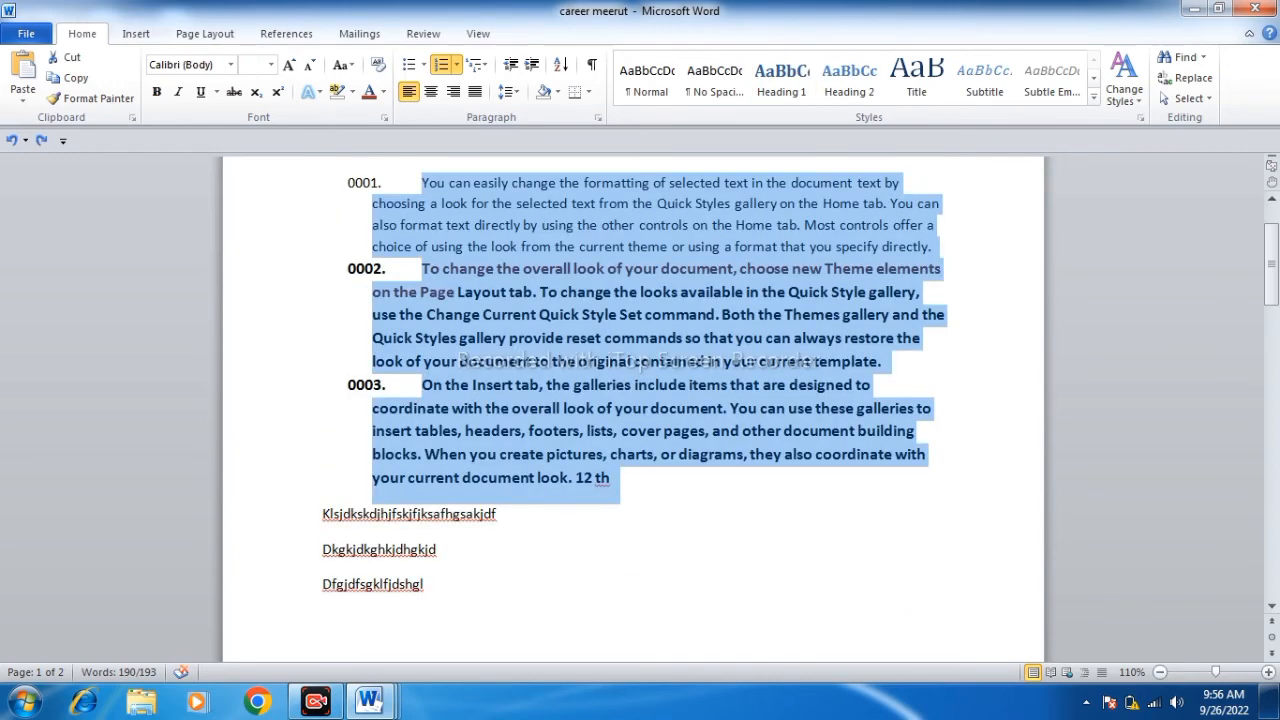
# - Clear all formatting from the three selected numbered paragraphs
pyautogui.click(343, 65)
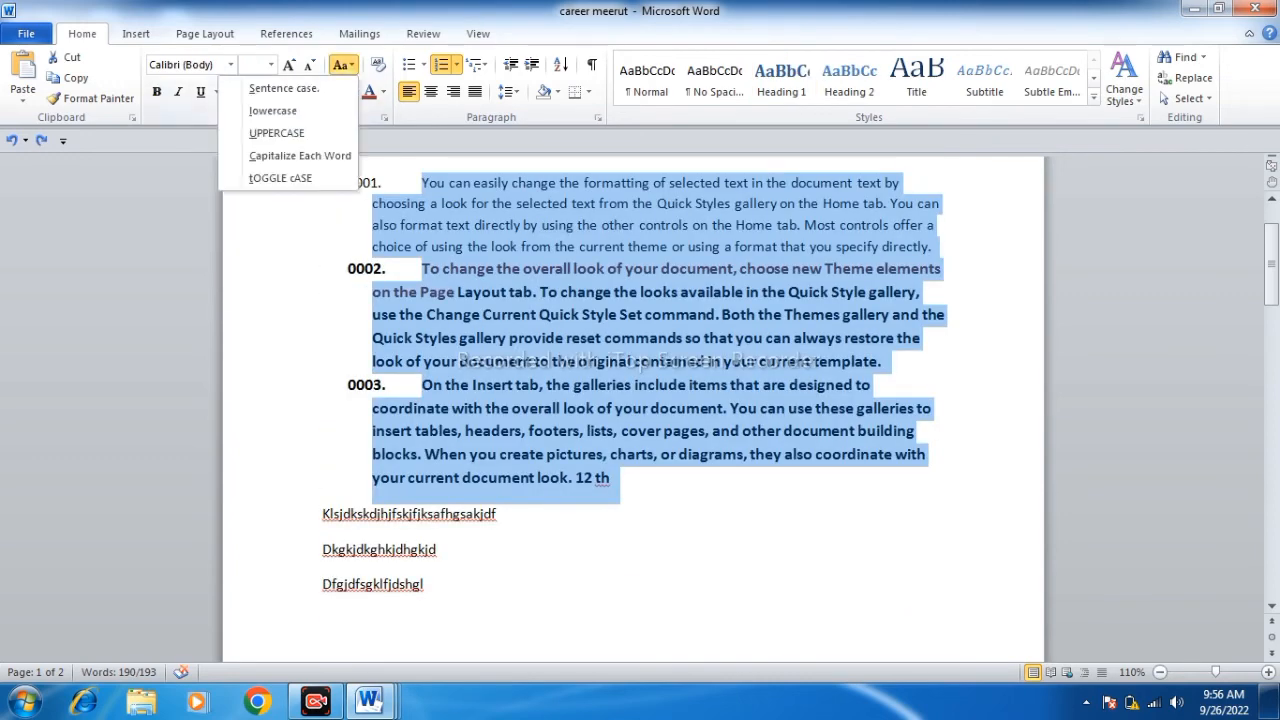
pyautogui.click(343, 65)
pyautogui.click(377, 64)
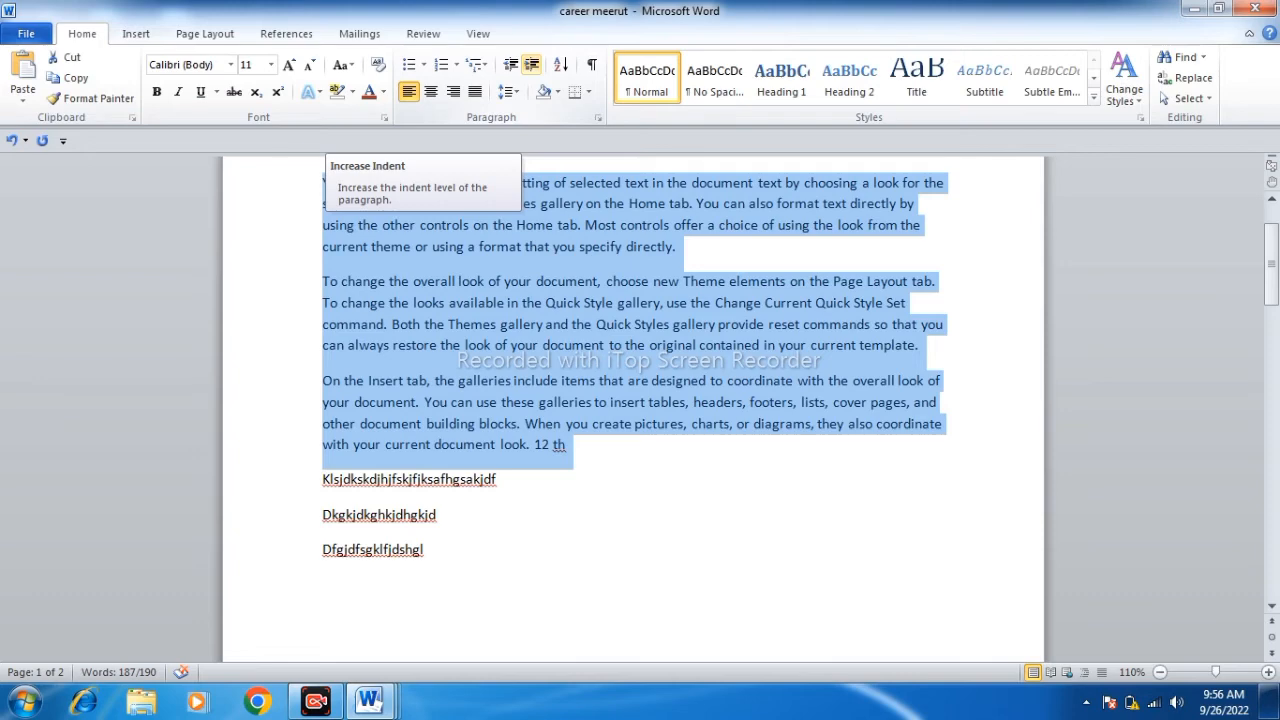
# - Increase the indent of the three selected paragraphs by several levels, moving them far across the page
pyautogui.click(531, 64)
pyautogui.click(531, 64)
pyautogui.click(531, 64)
pyautogui.click(531, 64)
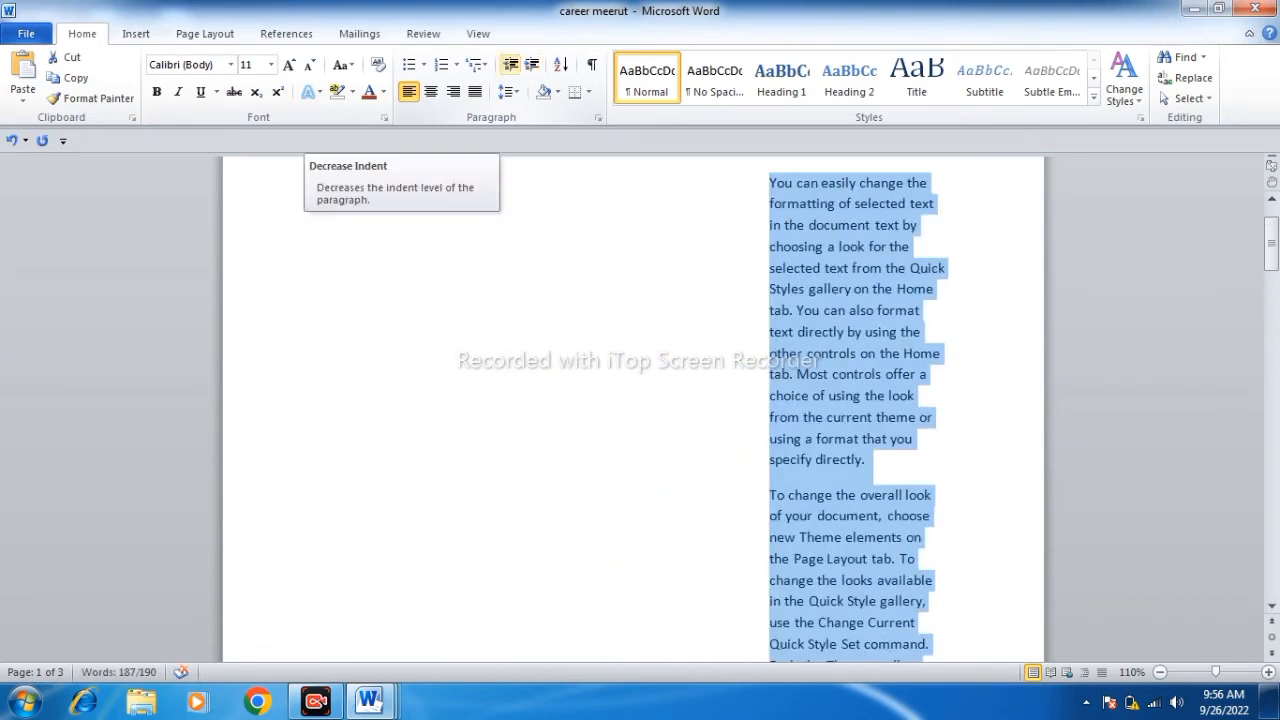
# - Decrease the indent of the three selected paragraphs until they are back at the left page margin
pyautogui.click(510, 64)
pyautogui.click(510, 64)
pyautogui.click(510, 64)
pyautogui.click(510, 64)
pyautogui.click(510, 64)
pyautogui.click(510, 64)
pyautogui.click(510, 64)
pyautogui.click(510, 64)
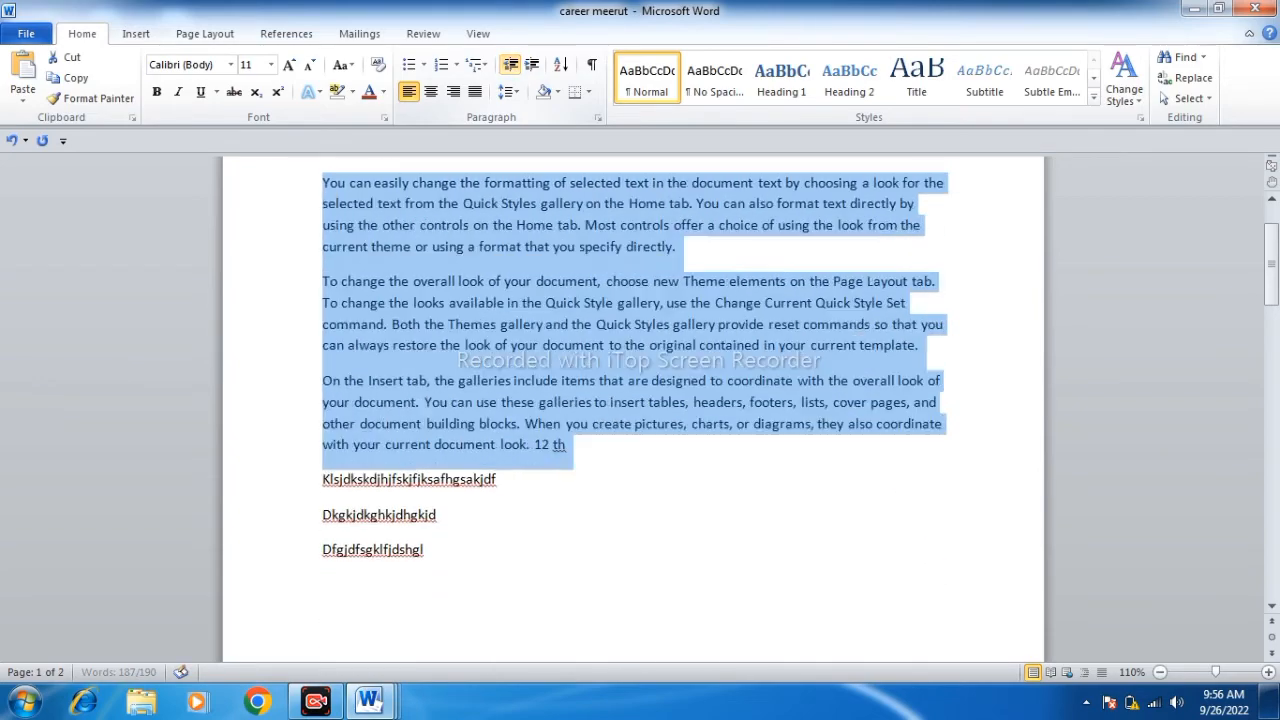
# - Indent the three selected paragraphs by several levels once more and return them to the left margin
pyautogui.click(531, 64)
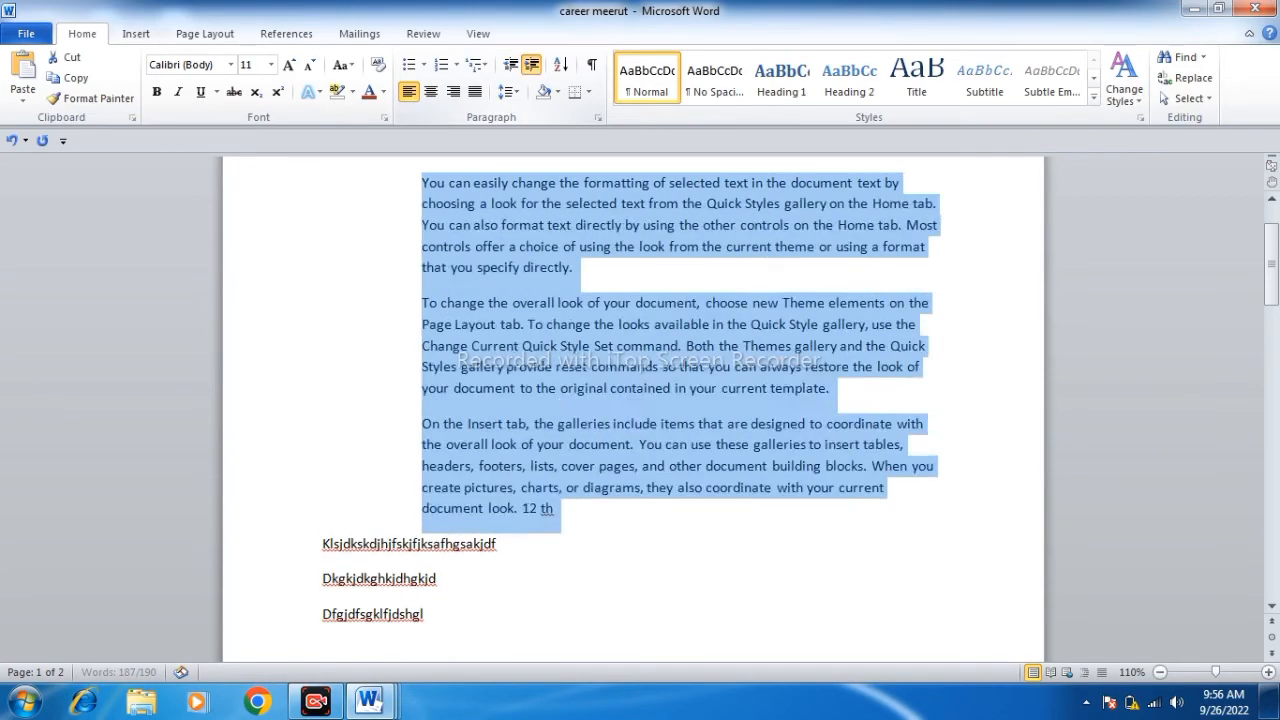
pyautogui.click(531, 64)
pyautogui.click(531, 64)
pyautogui.click(531, 64)
pyautogui.click(511, 65)
pyautogui.click(511, 65)
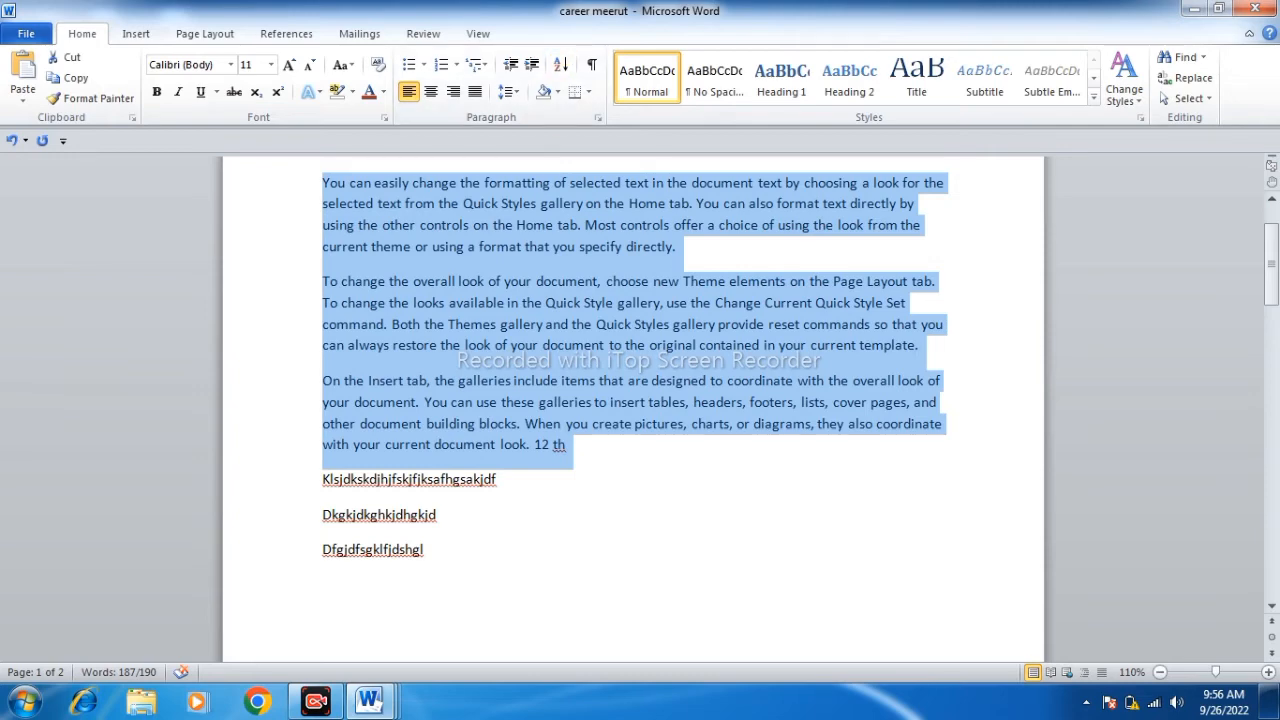
# - Set up a descending text sort by paragraphs for the three selected paragraphs, with no header row
pyautogui.click(561, 64)
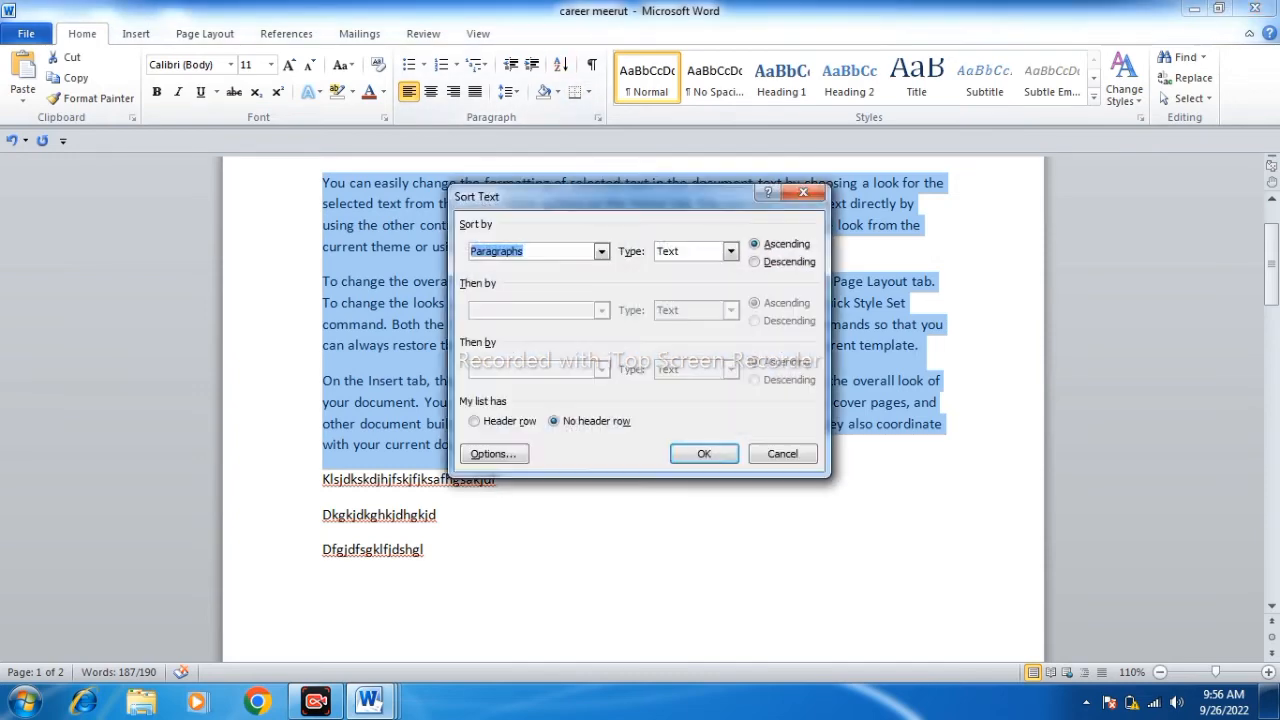
pyautogui.click(755, 262)
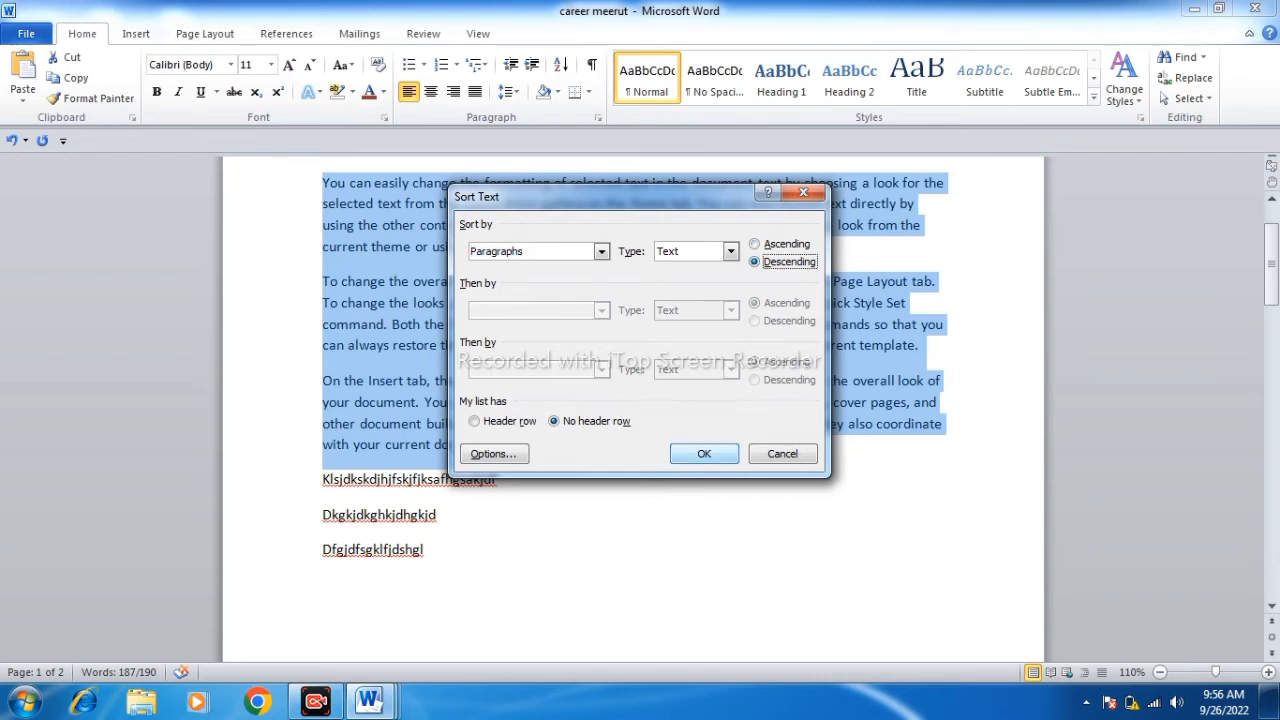
# - Apply the descending text sort to the three selected paragraphs, and re-sort them in ascending order
pyautogui.click(704, 454)
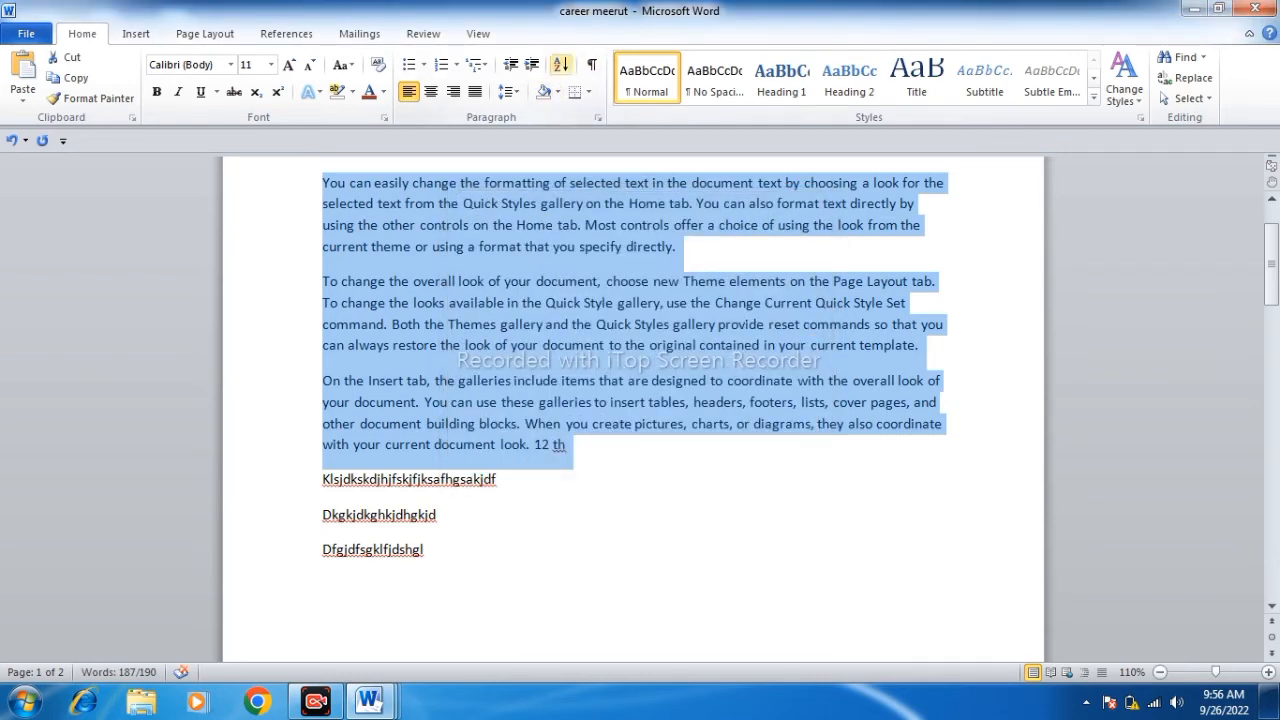
pyautogui.click(561, 64)
pyautogui.click(755, 244)
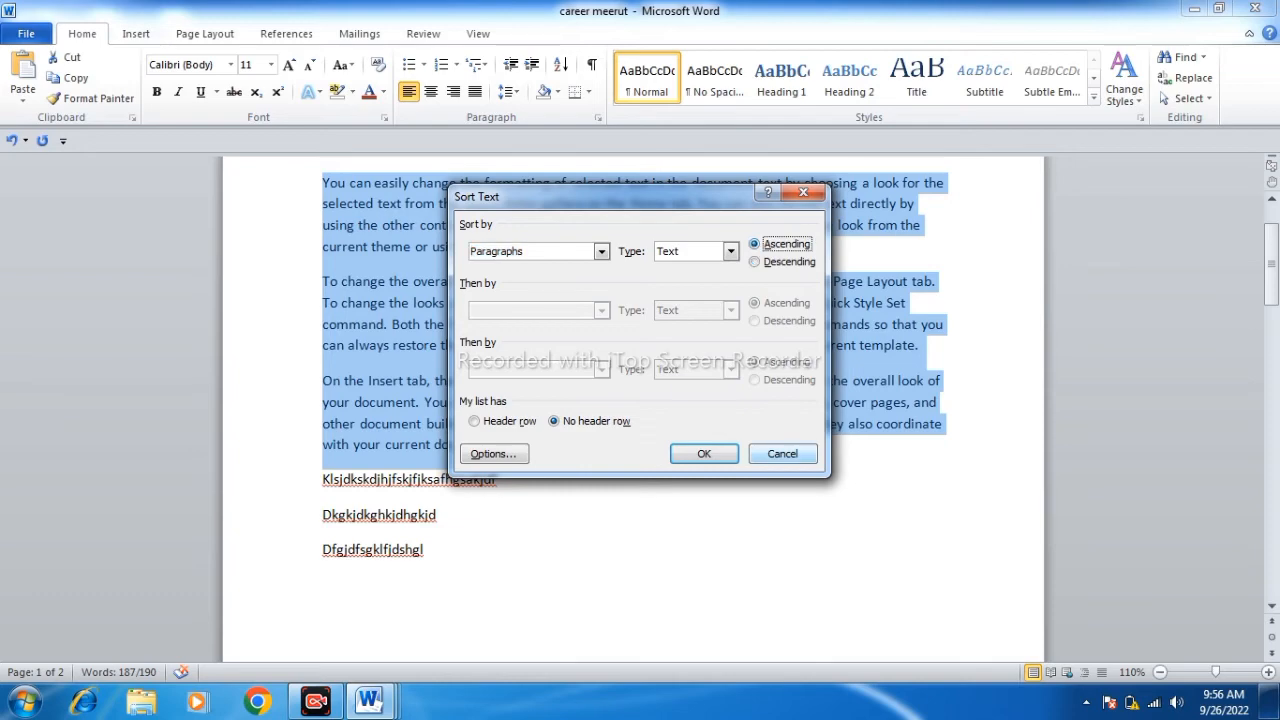
pyautogui.click(704, 454)
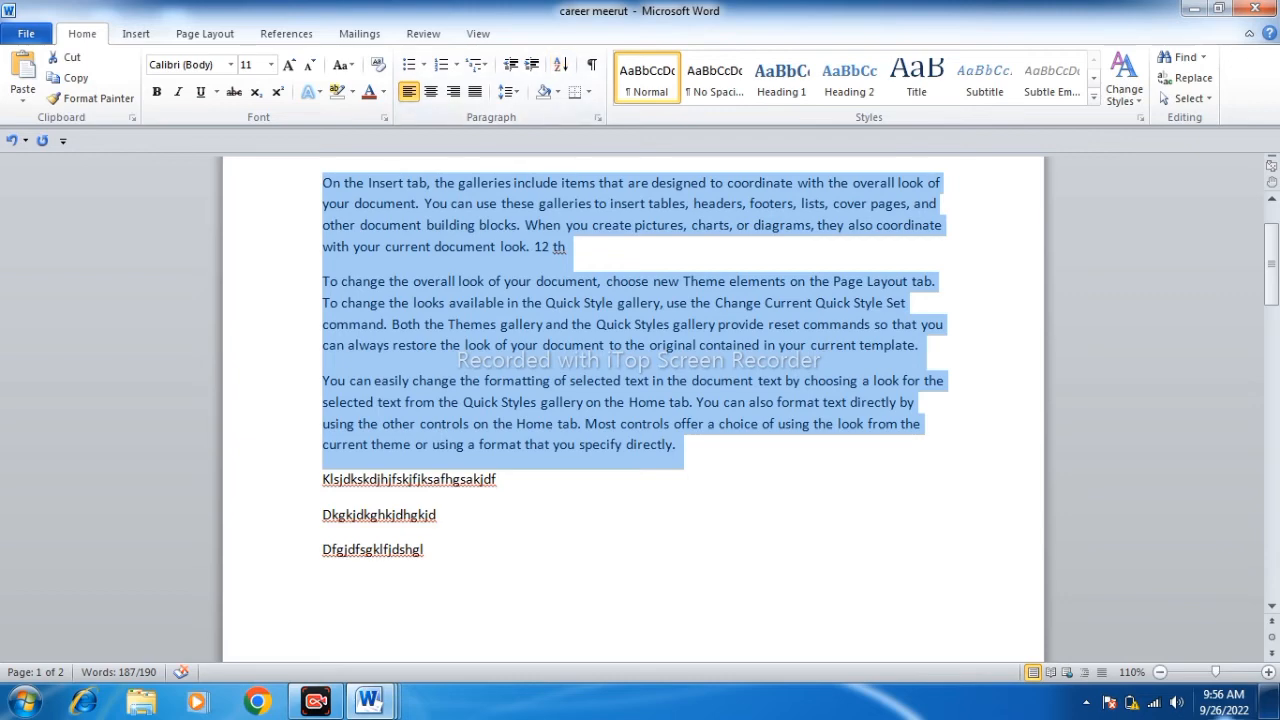
# - Sort the three selected paragraphs by text in descending order
pyautogui.moveTo(1215, 672)
pyautogui.mouseDown()
pyautogui.moveTo(1204, 672)
pyautogui.moveTo(1221, 672)
pyautogui.mouseUp()
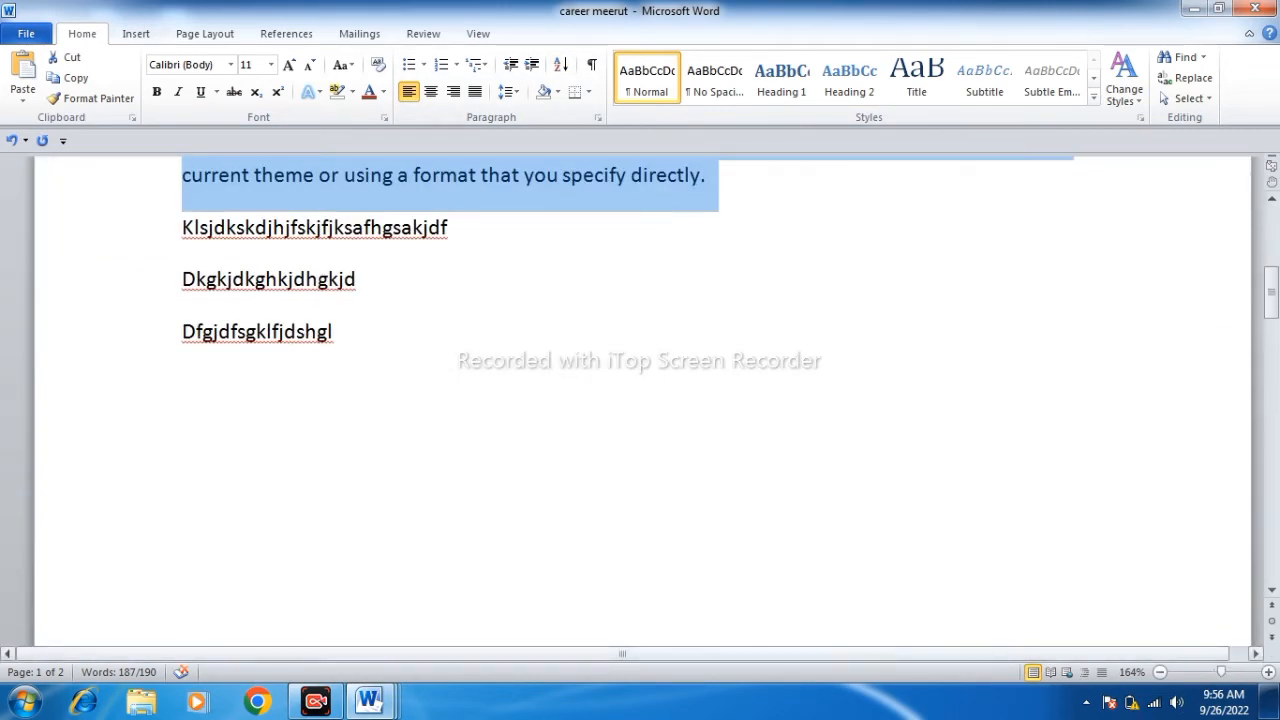
pyautogui.moveTo(622, 654); pyautogui.dragTo(637, 654)
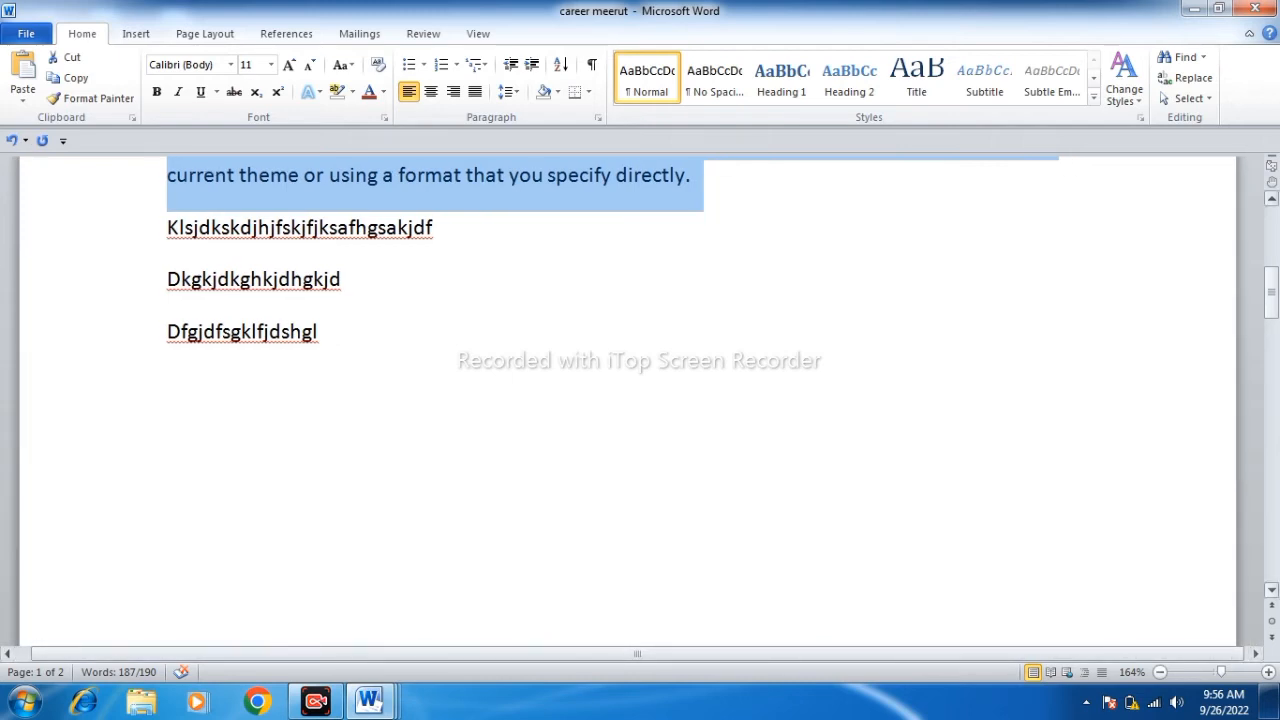
pyautogui.moveTo(1271, 295); pyautogui.dragTo(1271, 247)
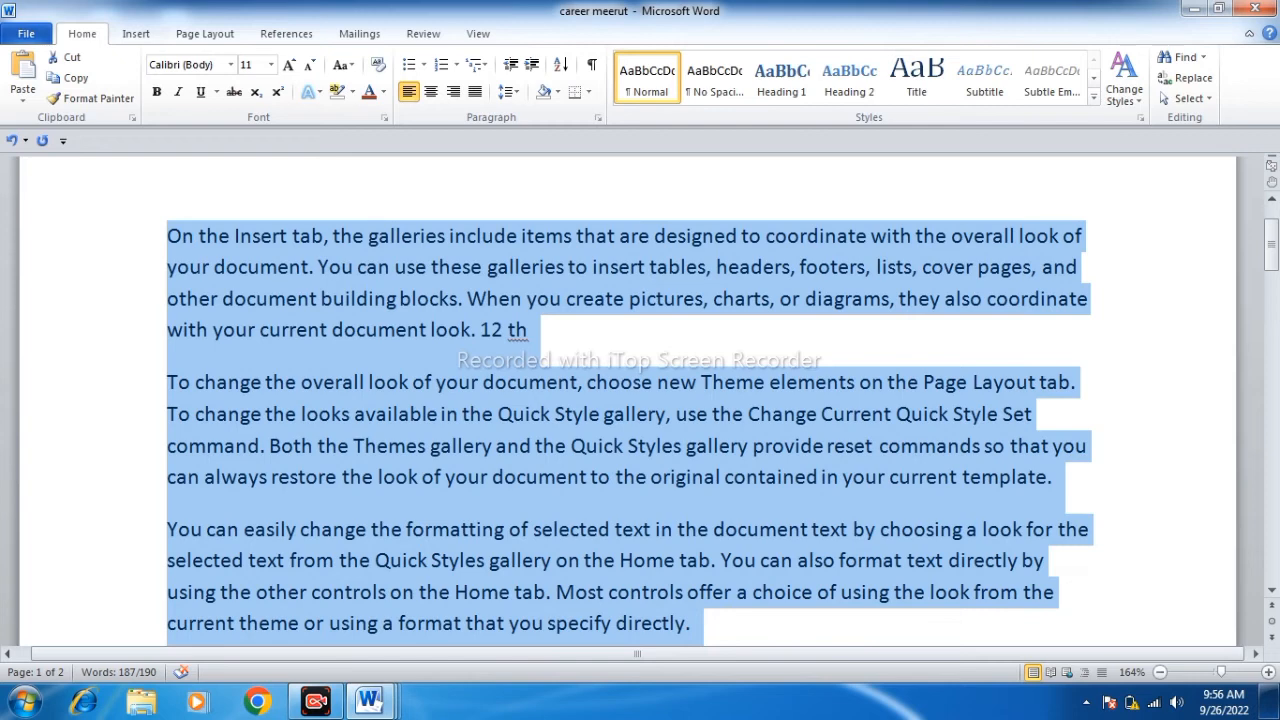
pyautogui.click(561, 64)
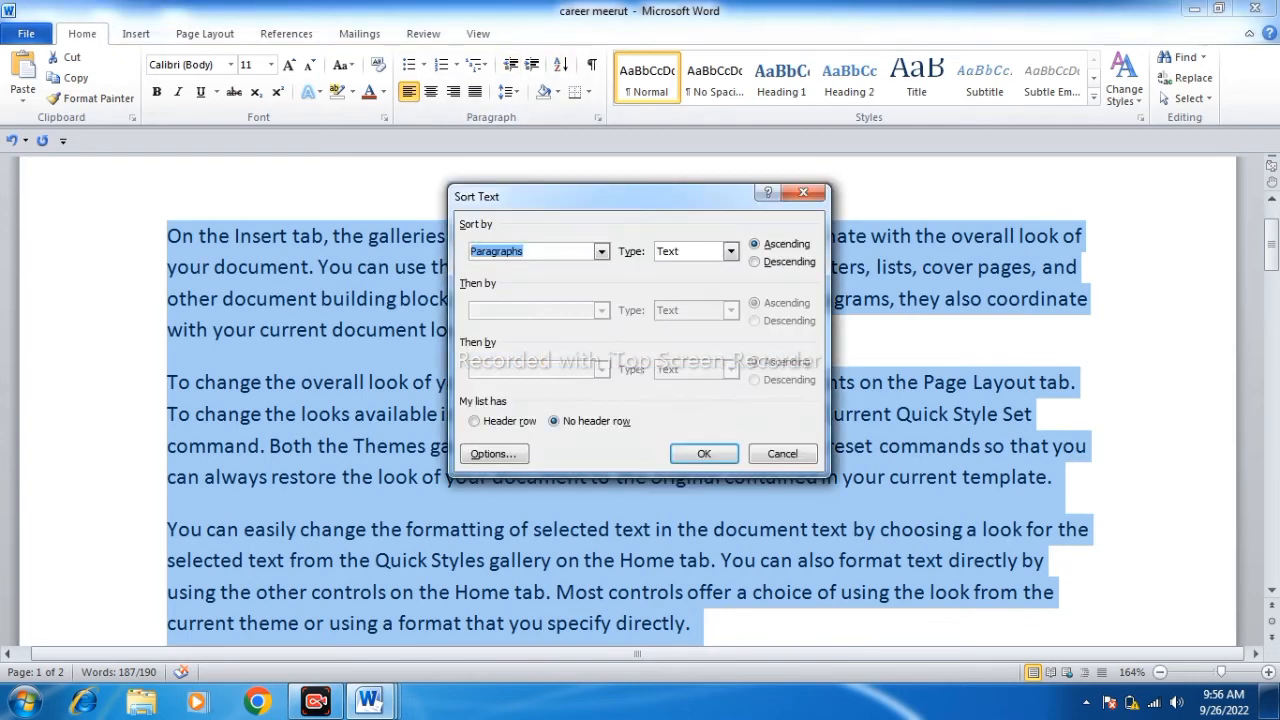
pyautogui.click(778, 262)
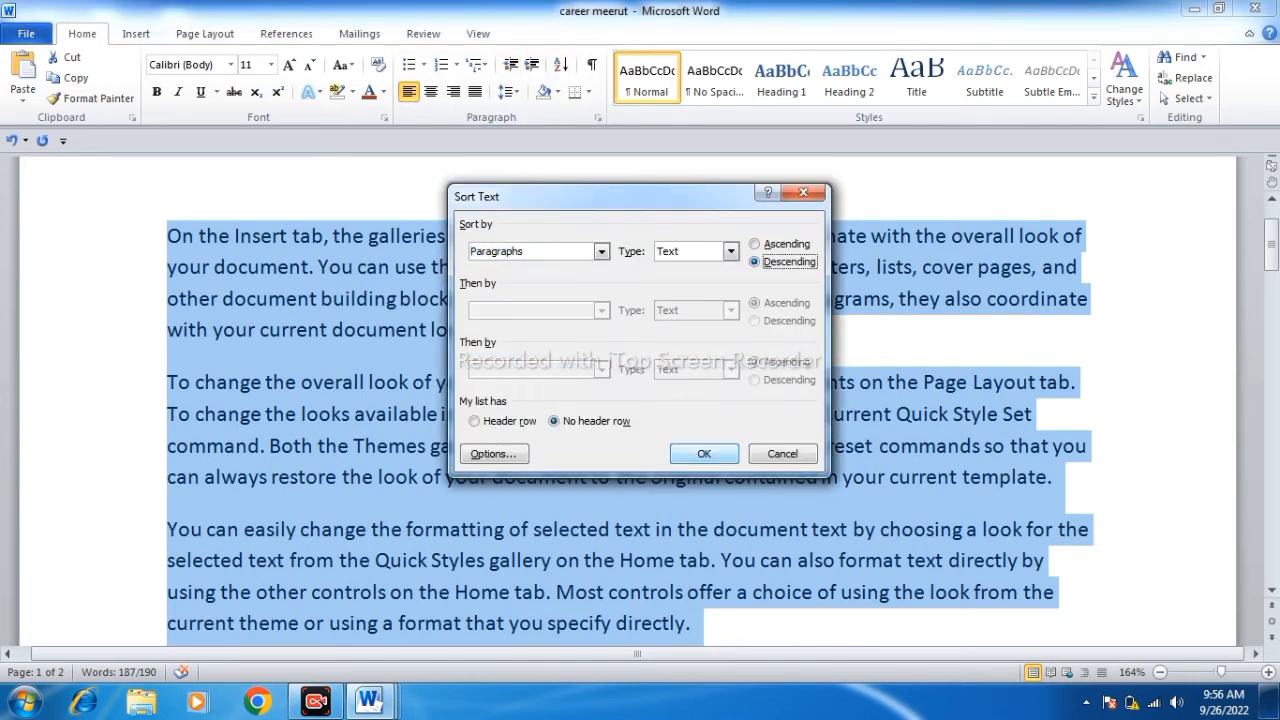
pyautogui.click(704, 453)
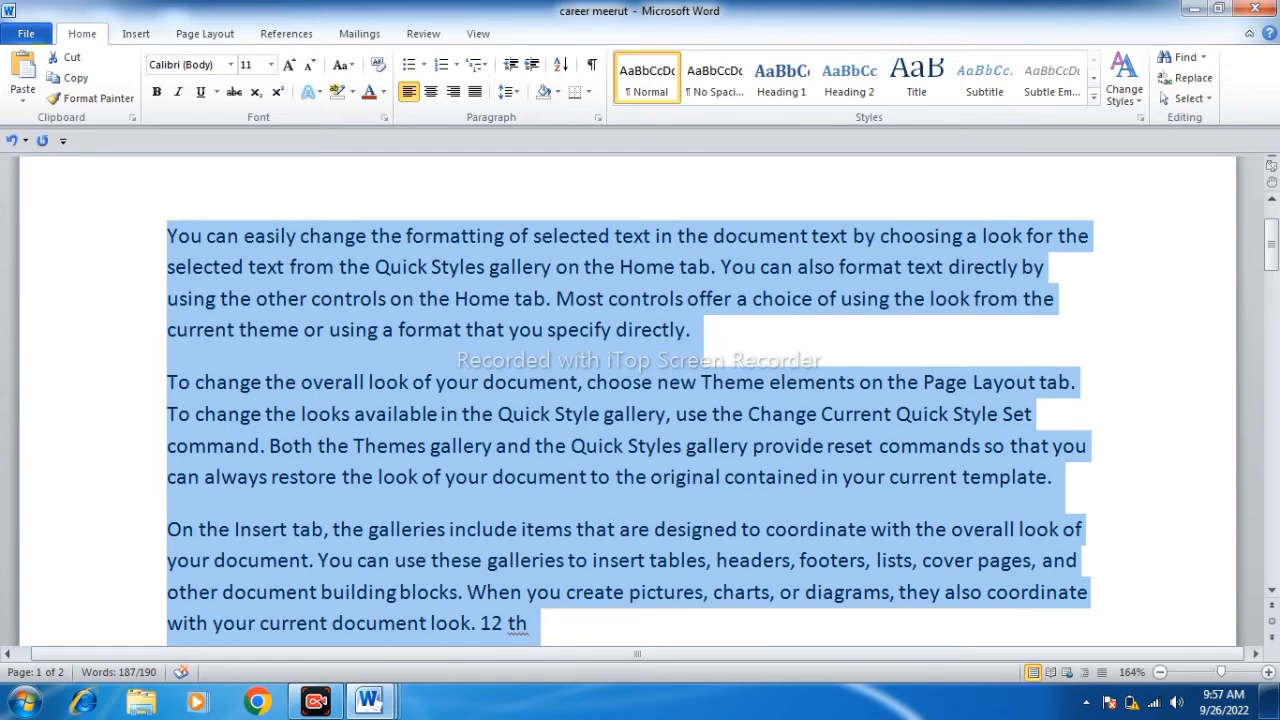
# - Below the last line of text, leave a blank line and list the letters A to G, each on its own line
pyautogui.moveTo(1271, 250); pyautogui.dragTo(1271, 237)
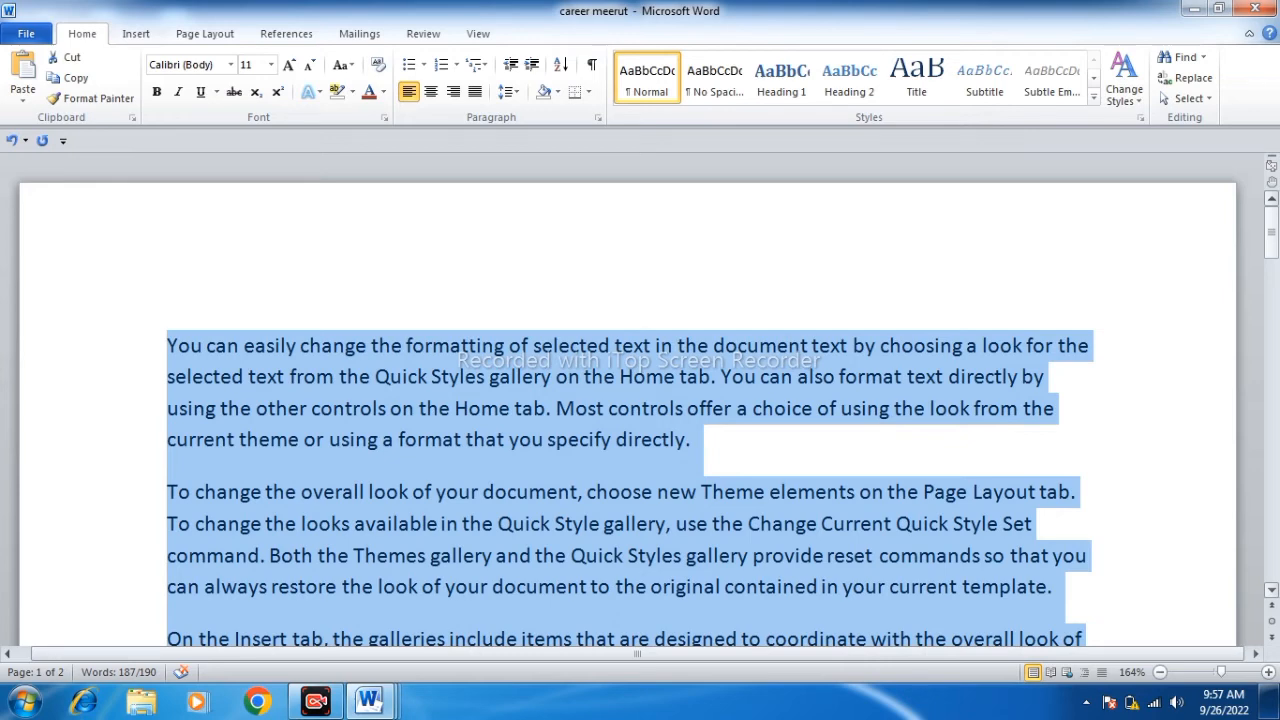
pyautogui.moveTo(1271, 237); pyautogui.dragTo(1271, 335)
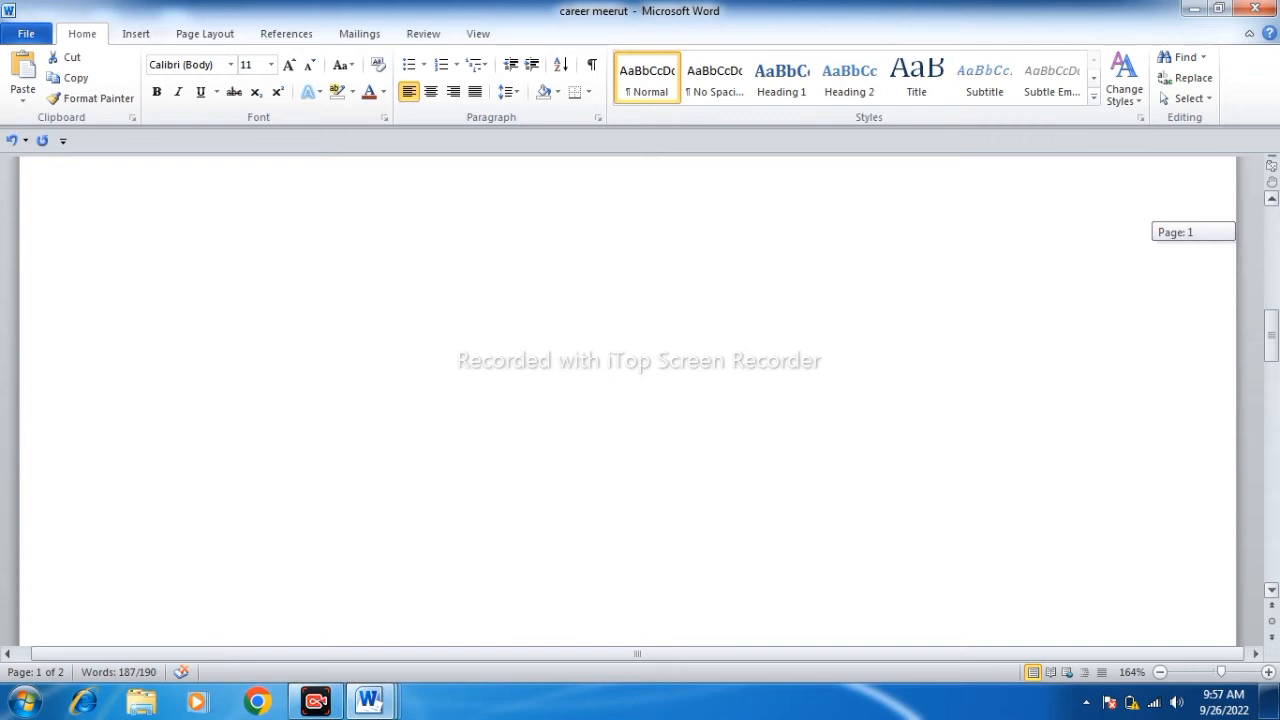
pyautogui.moveTo(1221, 672); pyautogui.dragTo(1217, 672)
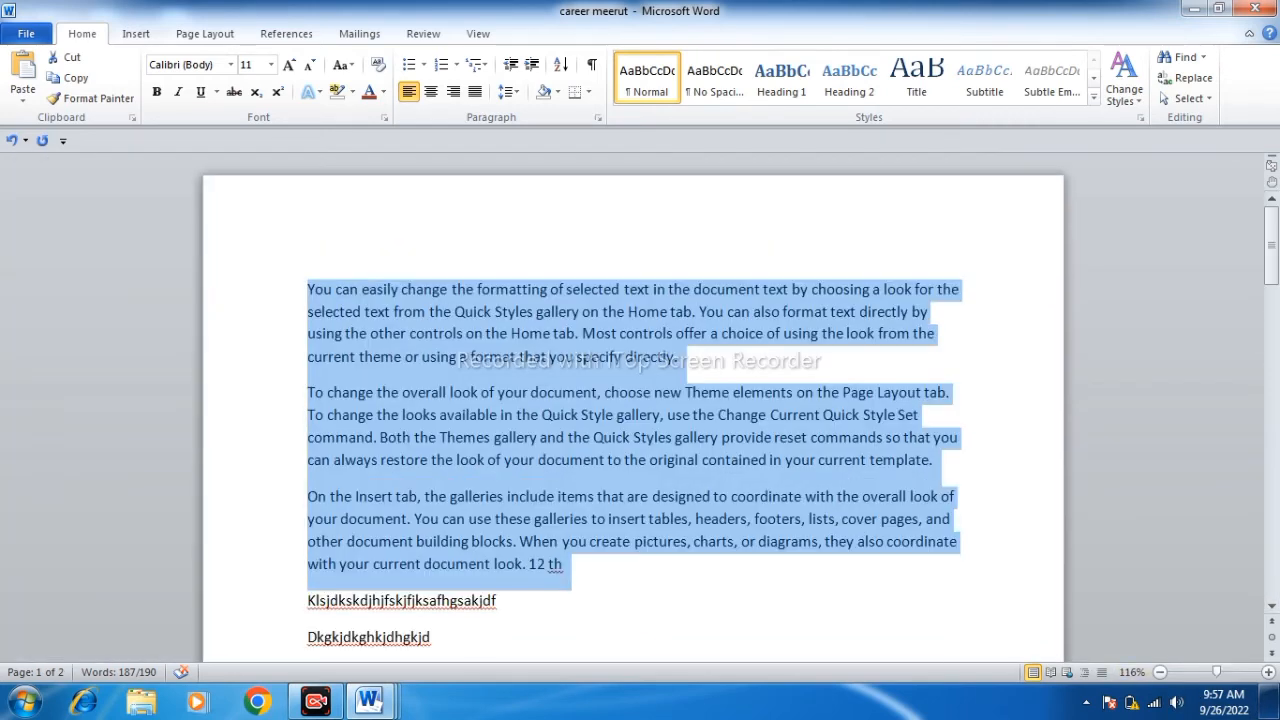
pyautogui.click(397, 497)
pyautogui.click(563, 564)
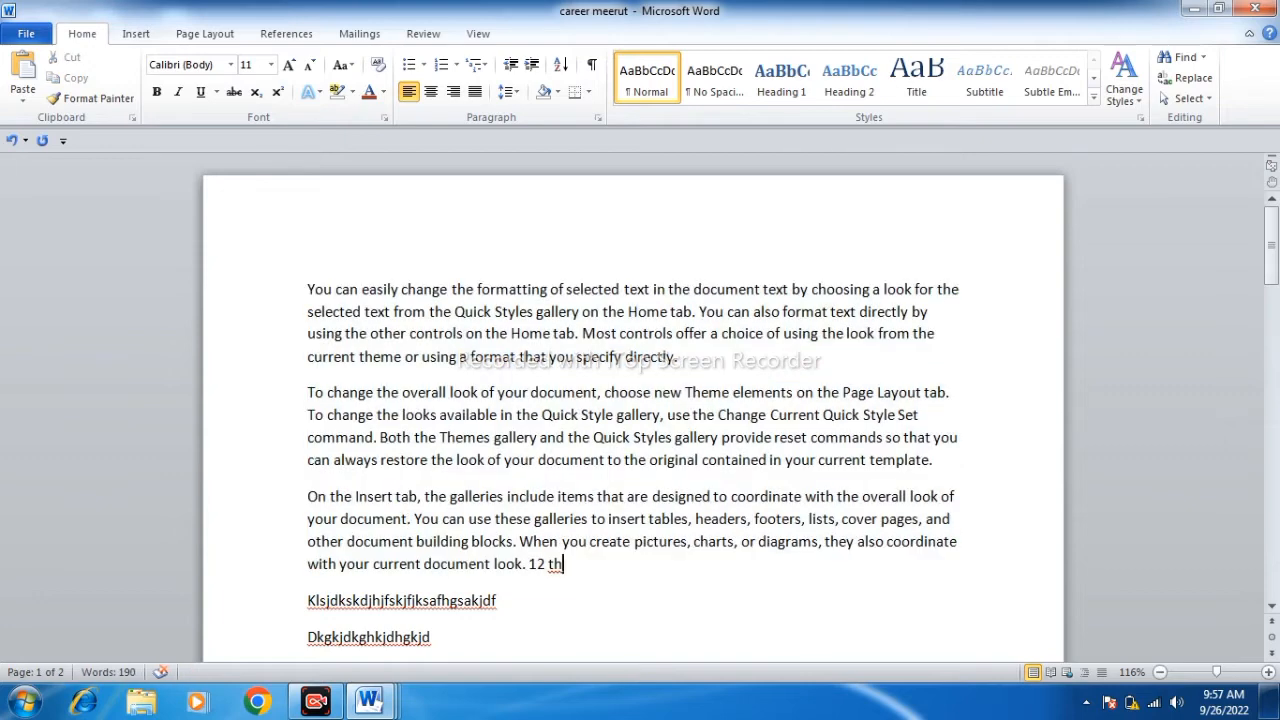
pyautogui.scroll(-2, 633, 410)
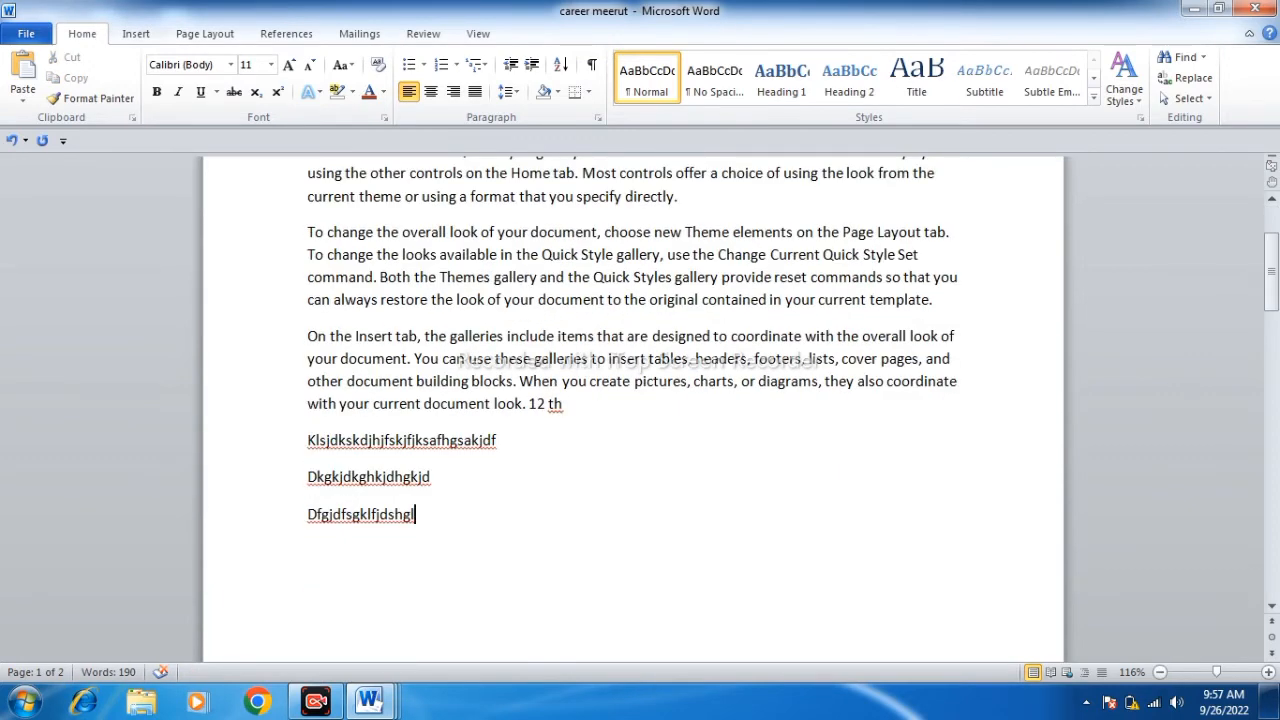
pyautogui.press('Return')
pyautogui.press('Return')
pyautogui.write('a')
pyautogui.press('Return')
pyautogui.write('b')
pyautogui.press('Return')
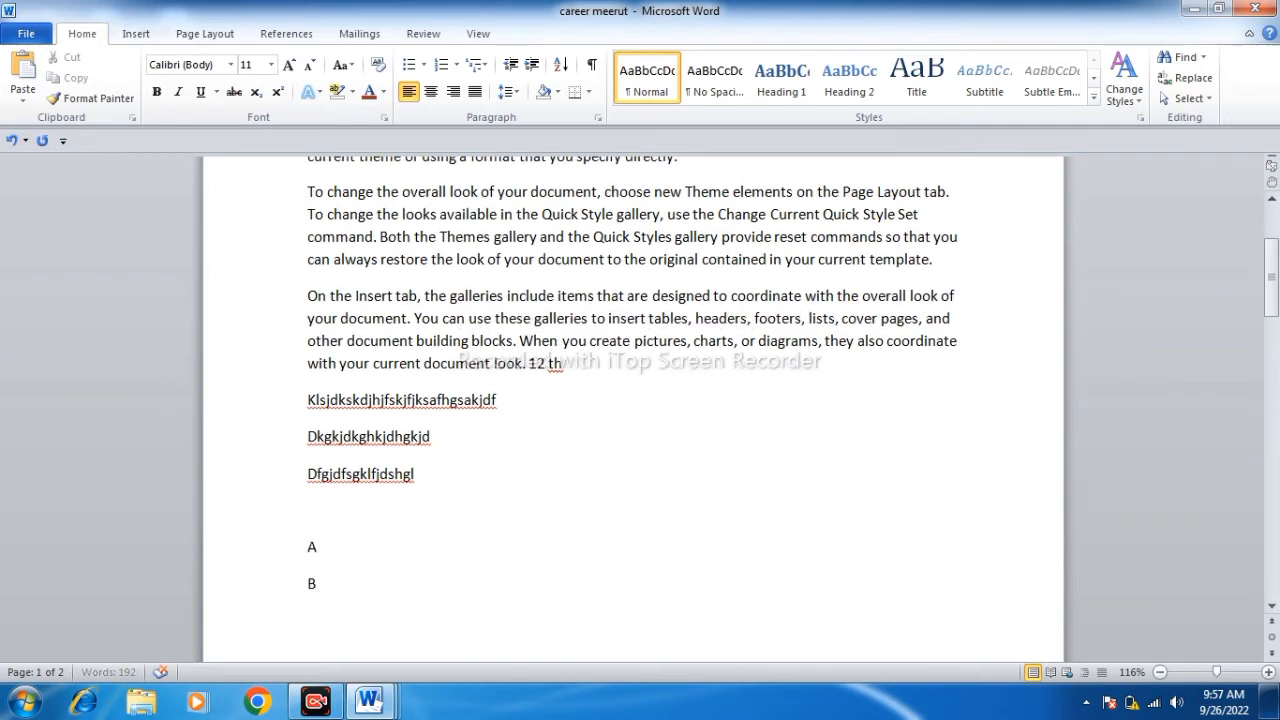
pyautogui.write('c')
pyautogui.press('Return')
pyautogui.write('d')
pyautogui.press('Return')
pyautogui.write('e')
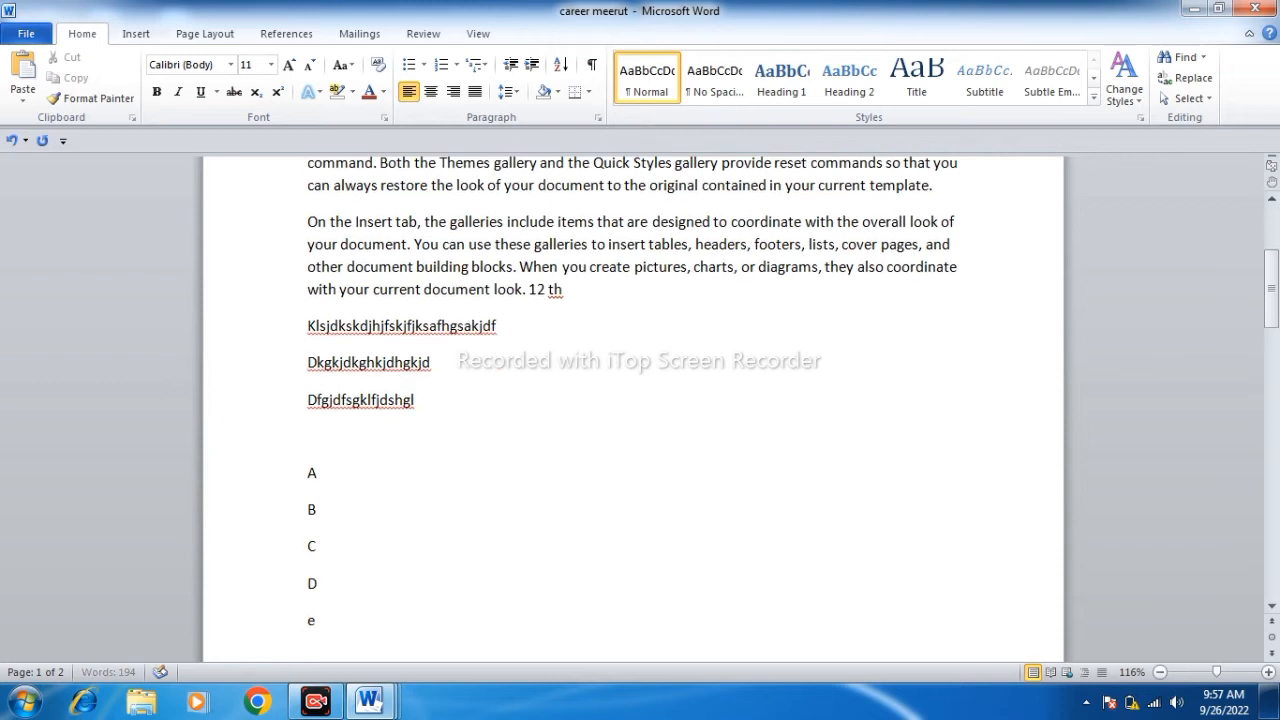
pyautogui.press('Return')
pyautogui.write('f')
pyautogui.press('Return')
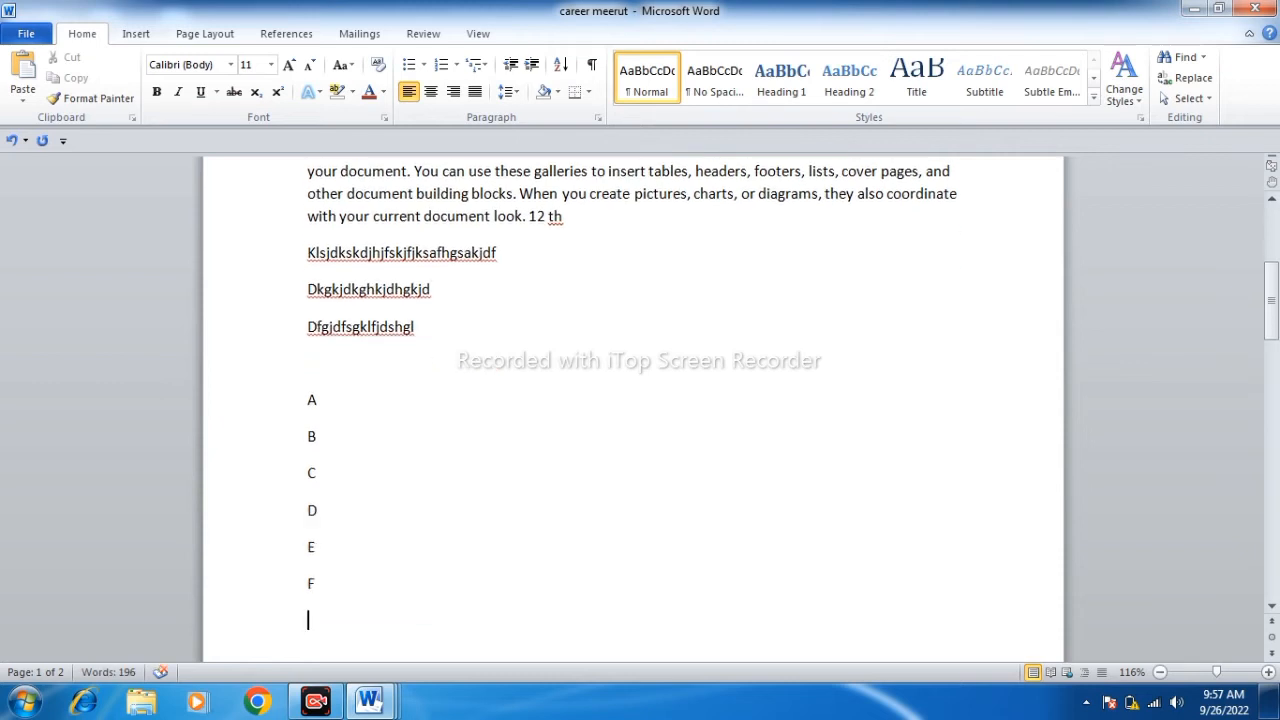
pyautogui.write('g')
pyautogui.press('Return')
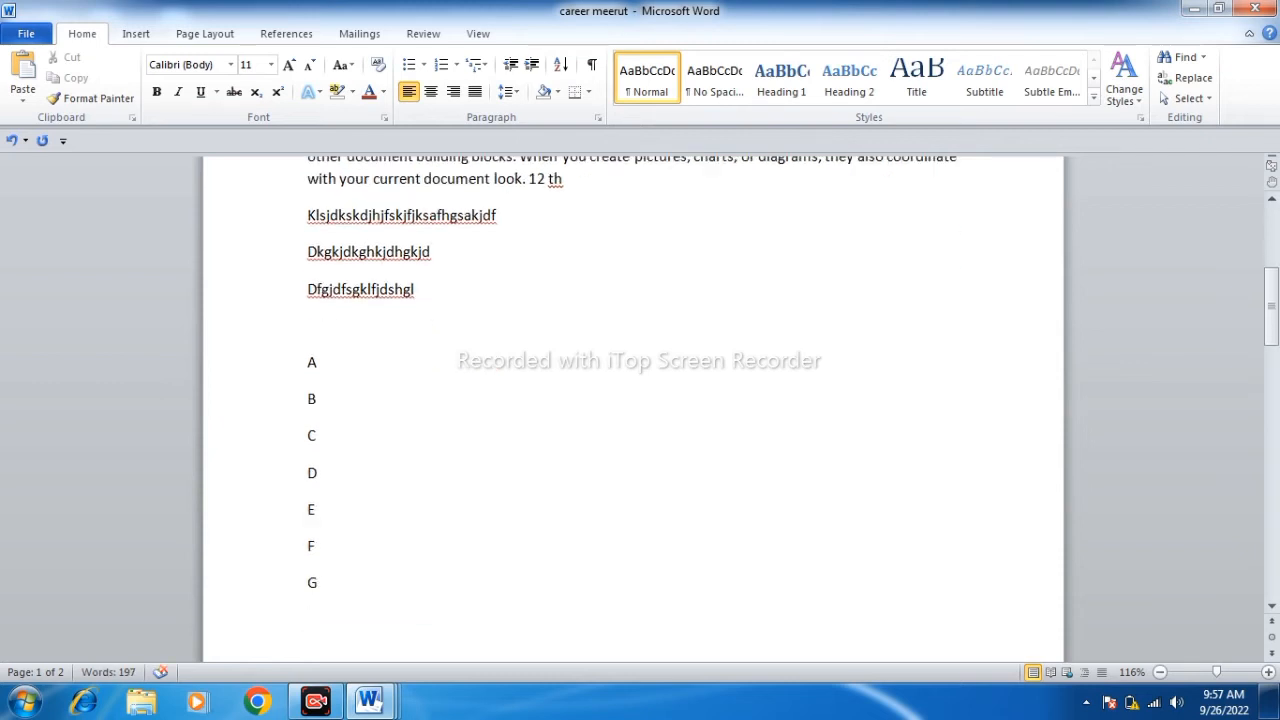
# - Select the list of letters A to G and sort it by text in descending order
pyautogui.moveTo(320, 600); pyautogui.dragTo(307, 360)
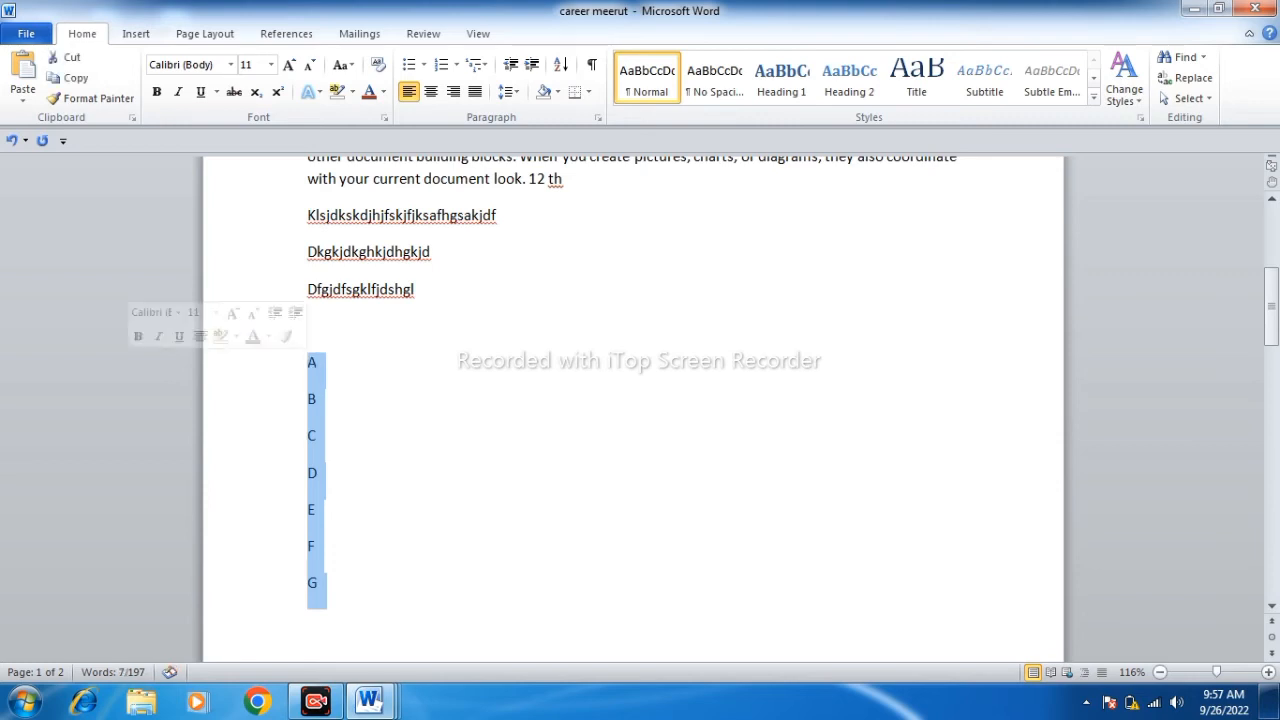
pyautogui.click(561, 64)
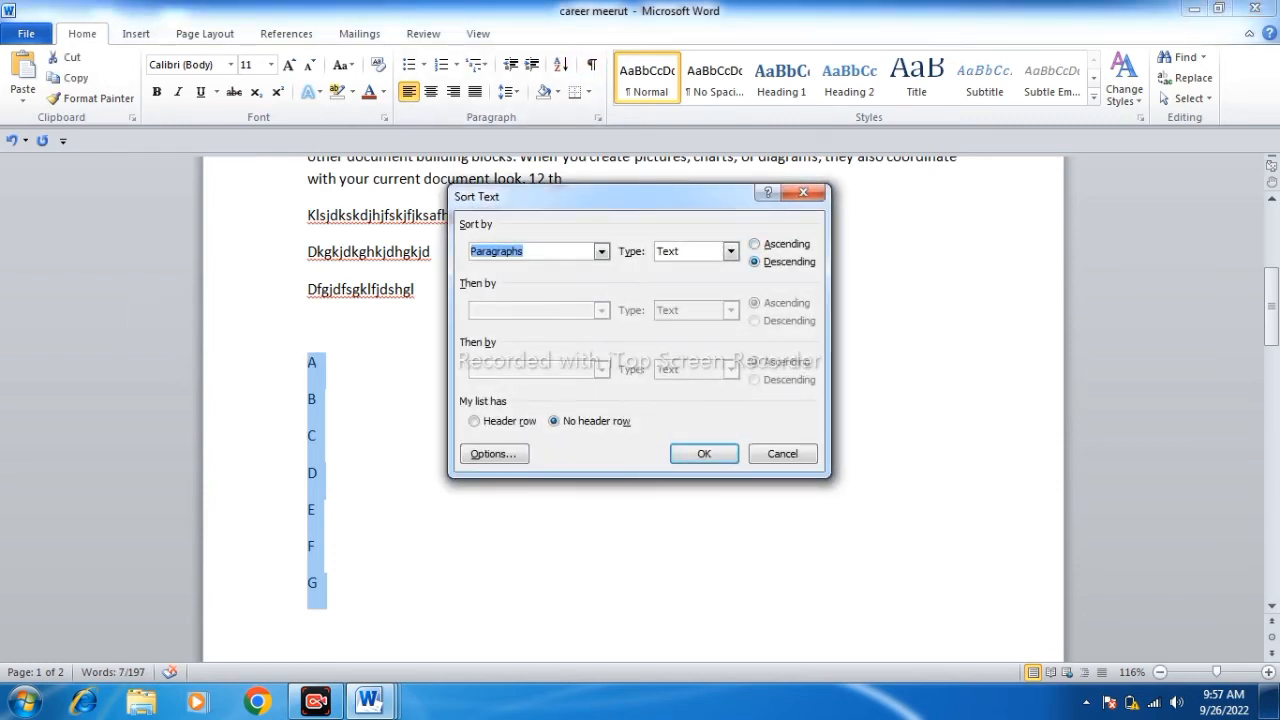
pyautogui.press('Return')
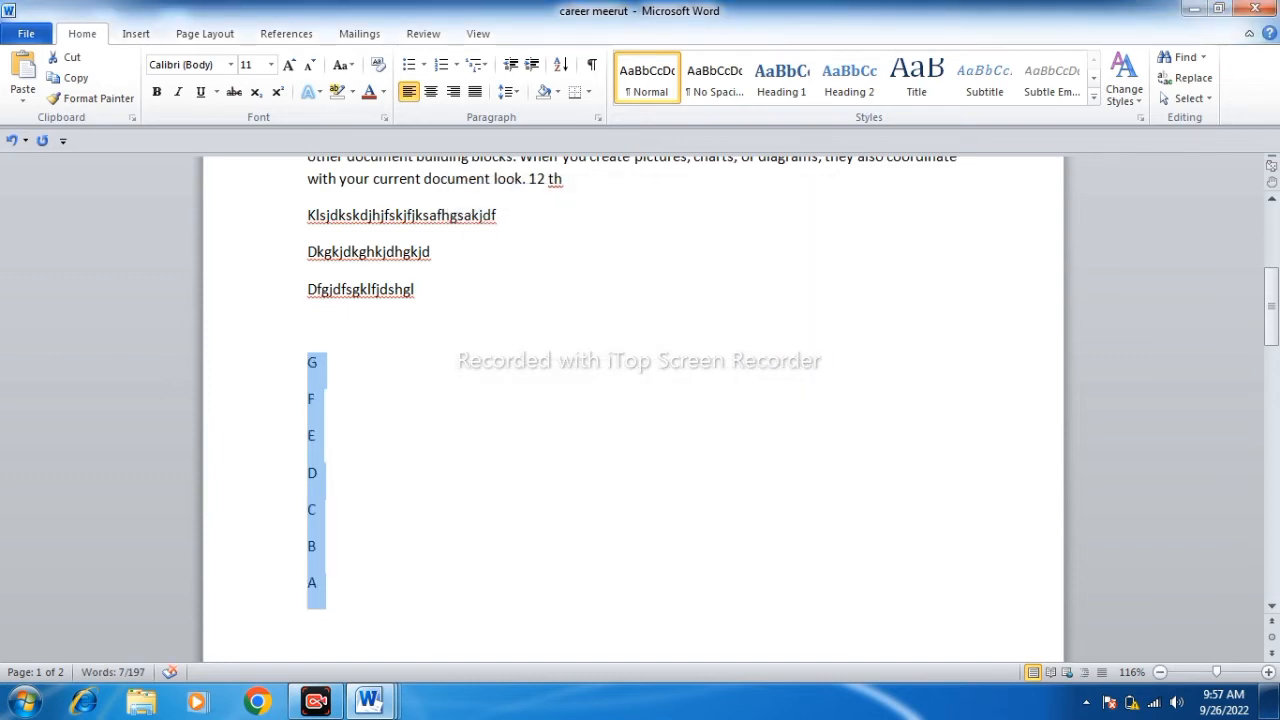
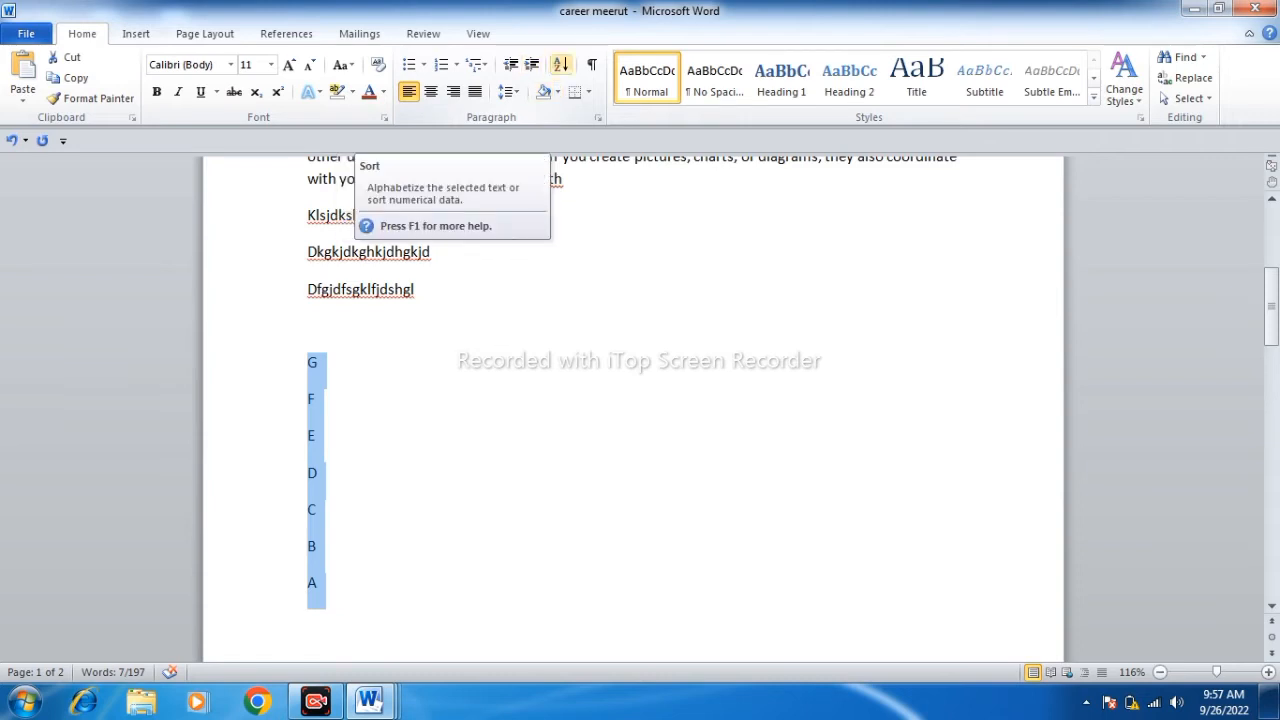
# - Re-sort the selected letter list by text in ascending order and dismiss the low battery warning
pyautogui.scroll(4, 630, 400)
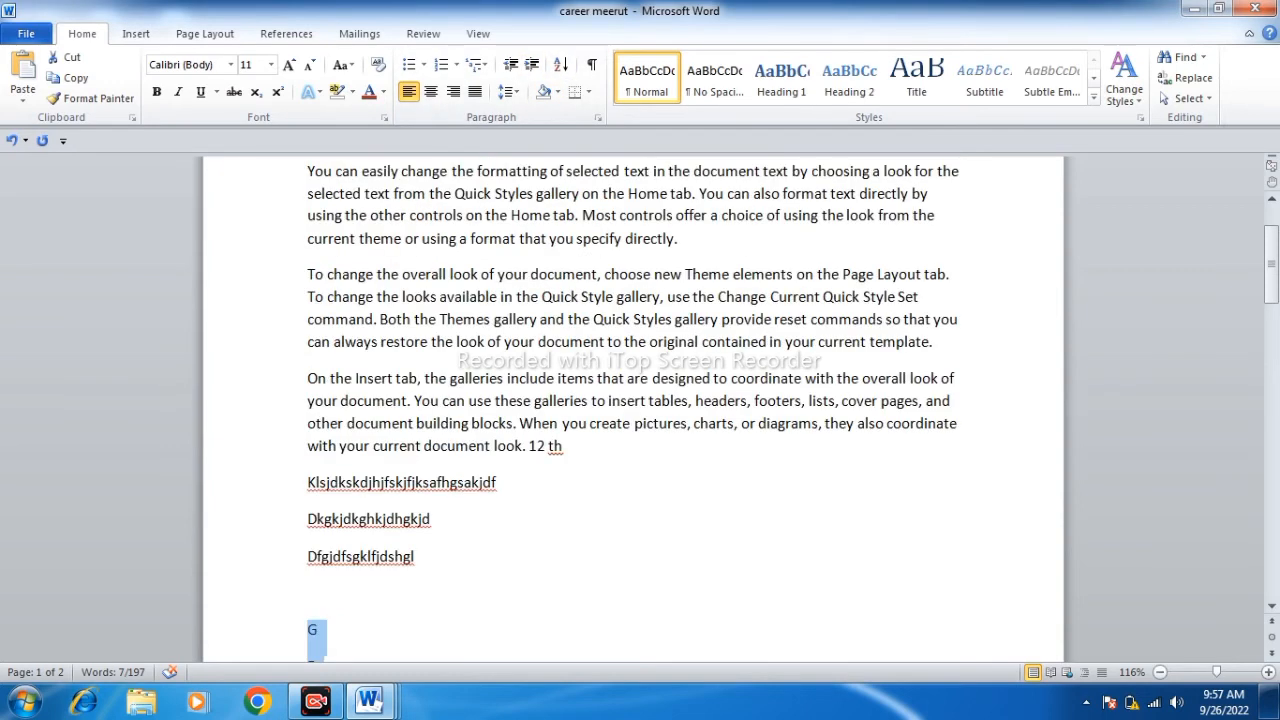
pyautogui.scroll(-2, 630, 400)
pyautogui.click(561, 64)
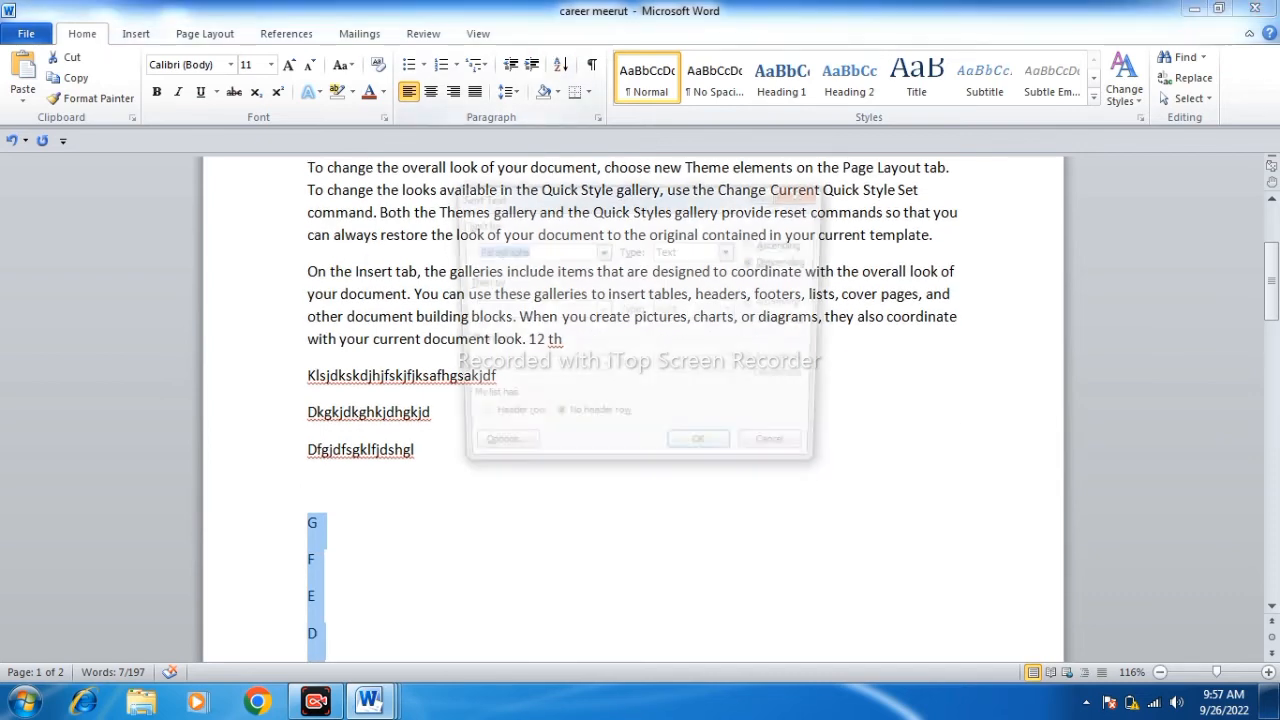
pyautogui.click(754, 244)
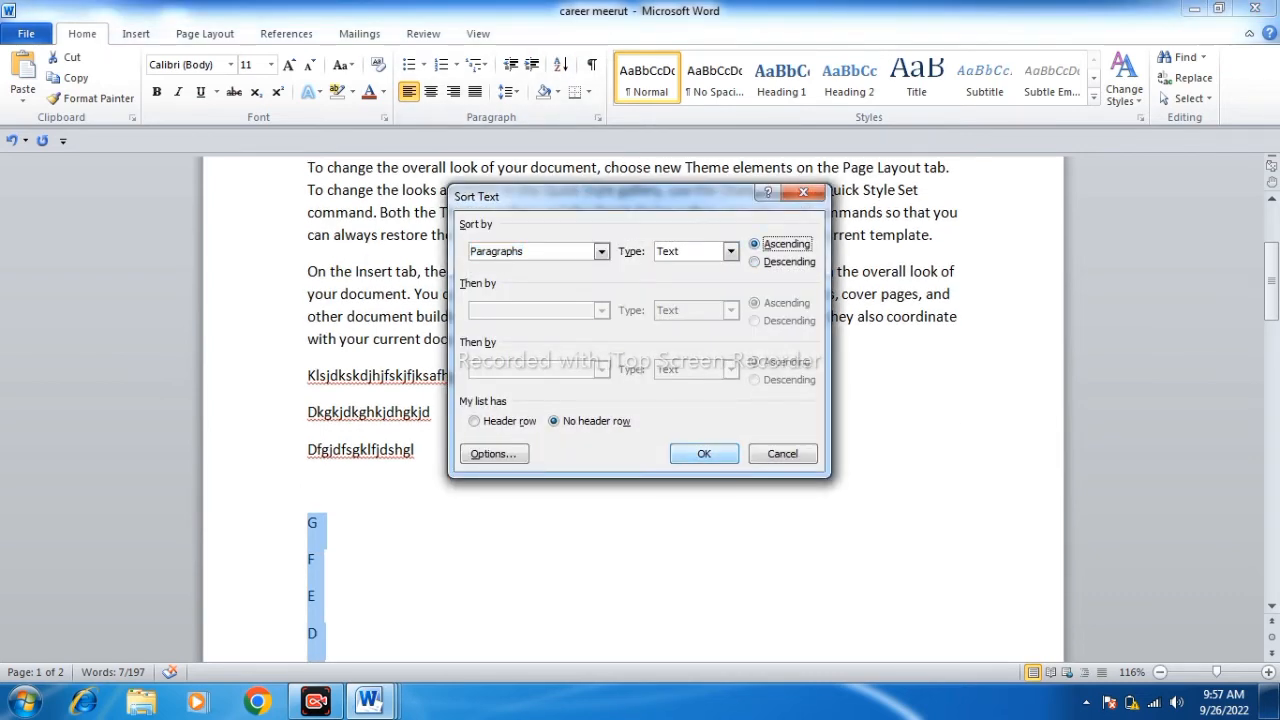
pyautogui.click(704, 453)
pyautogui.scroll(-1, 630, 400)
pyautogui.scroll(-1, 630, 400)
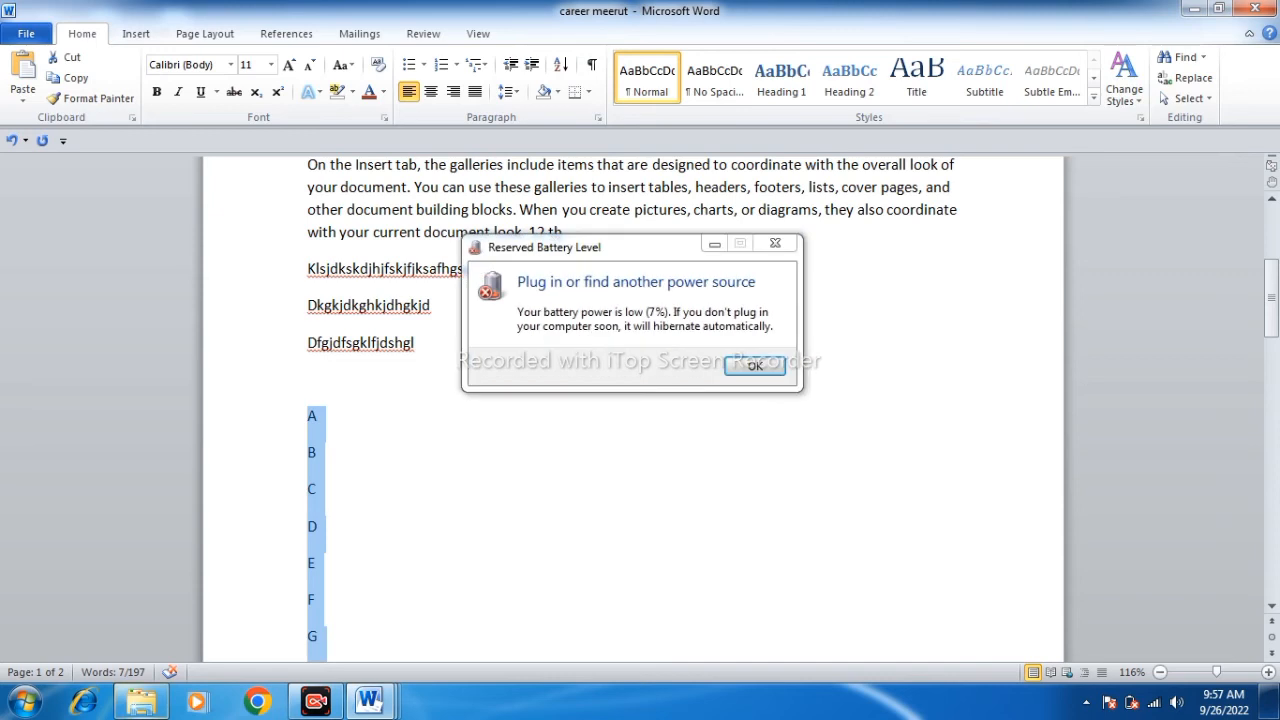
pyautogui.click(754, 366)
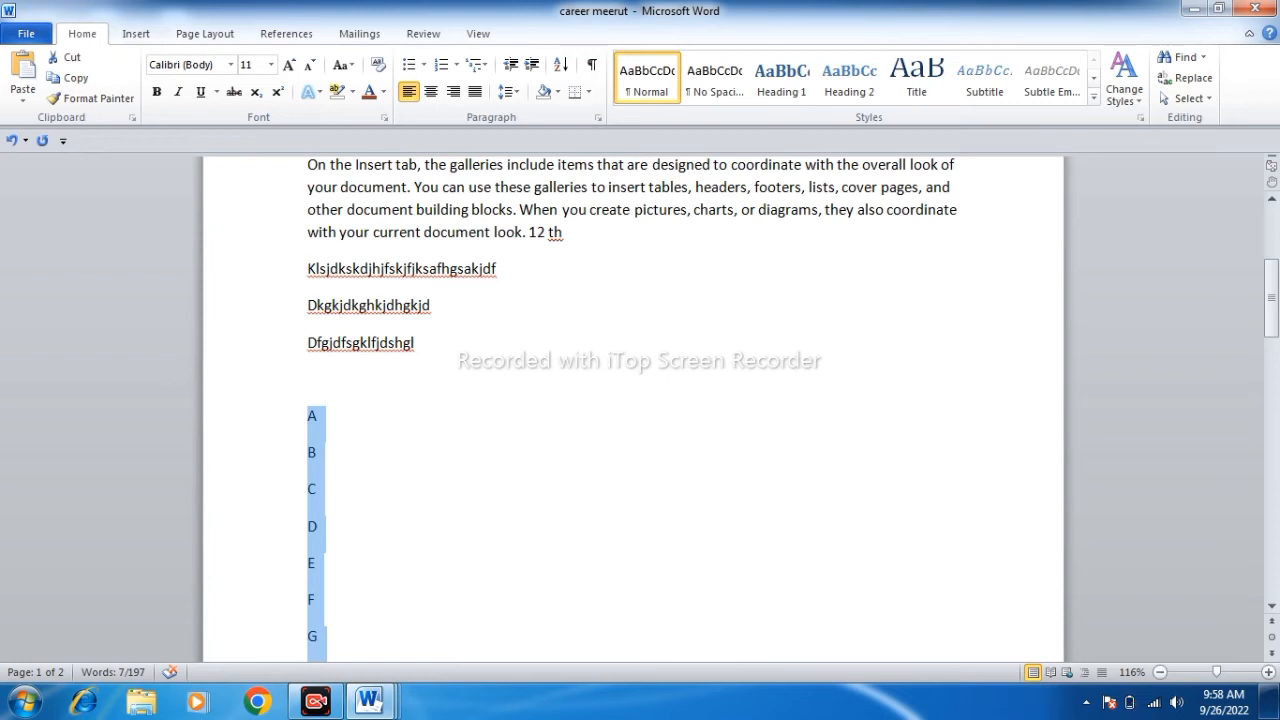
pyautogui.moveTo(316, 702)
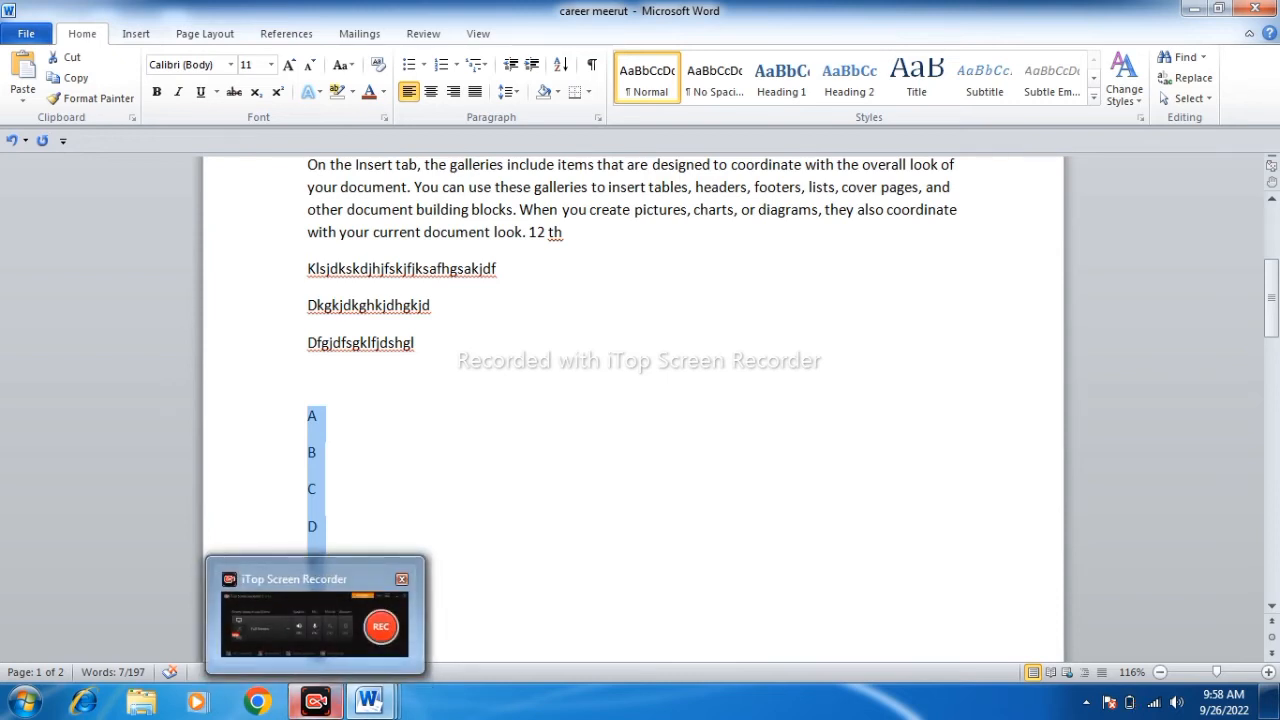
pyautogui.click(318, 622)
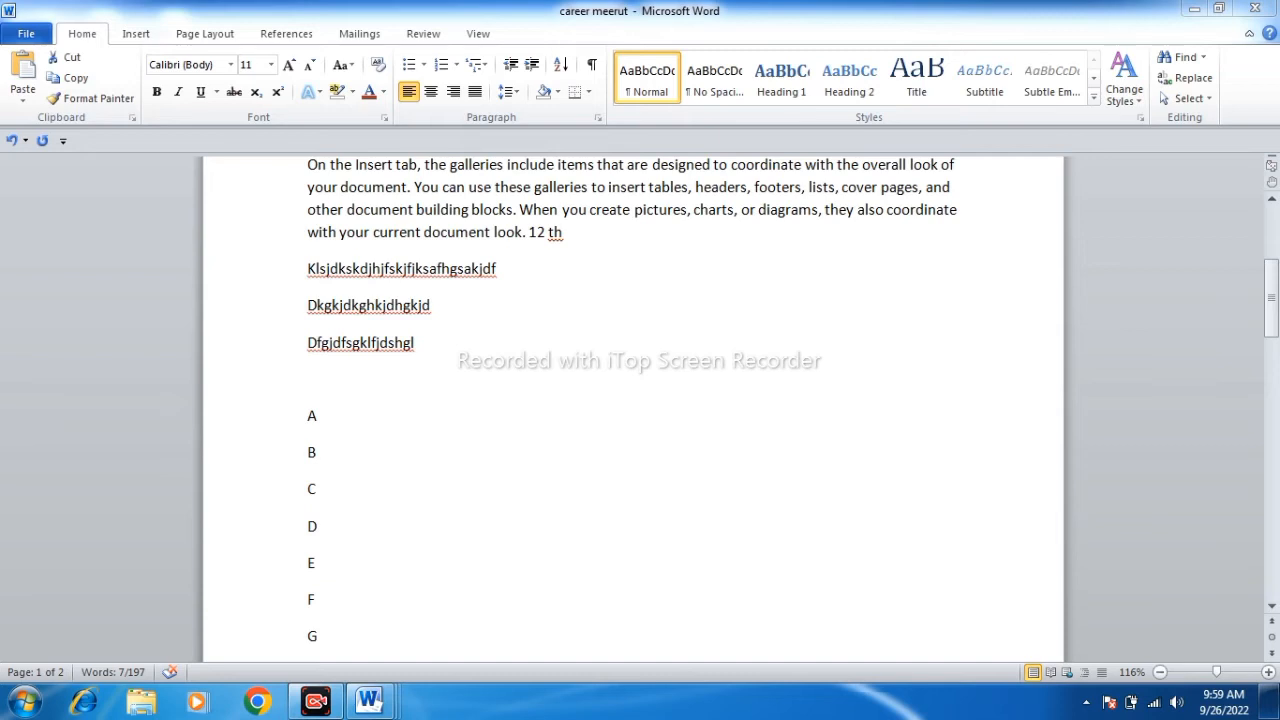
pyautogui.hotkey('alt', 'Tab')
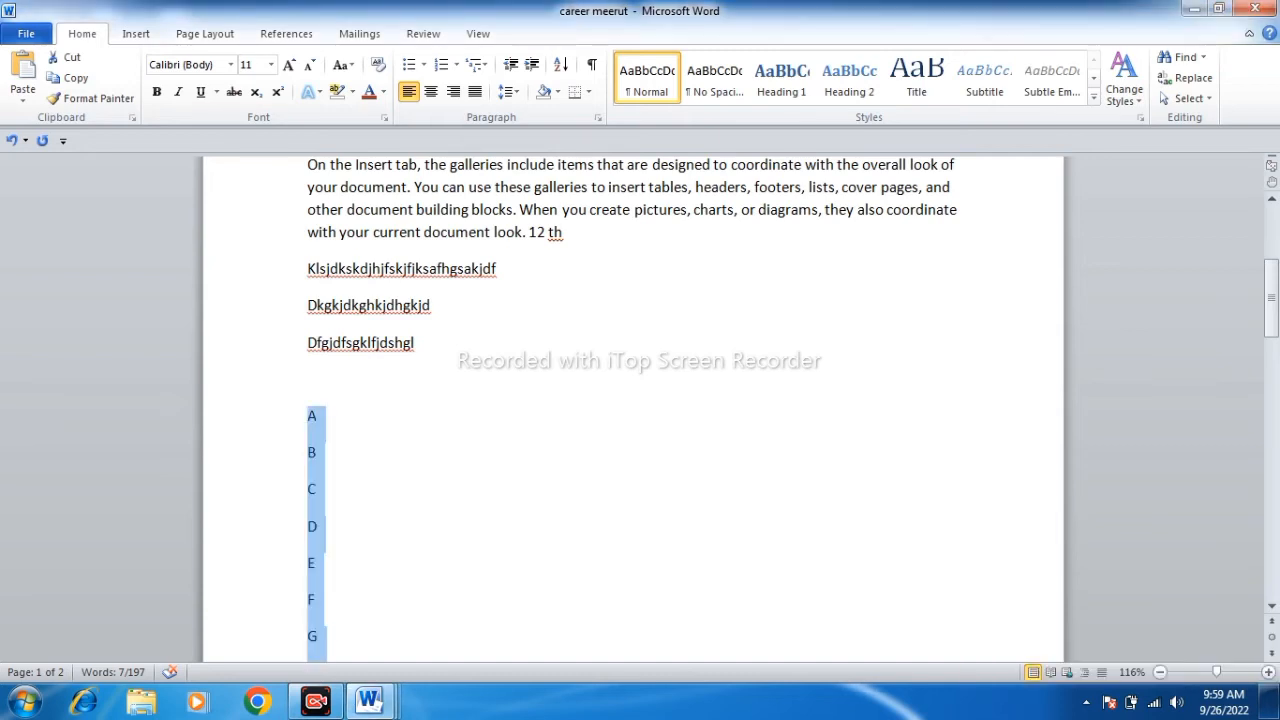
# - Insert a page break at the end of each of the three long paragraphs so that each stands on its own page
pyautogui.scroll(4, 633, 410)
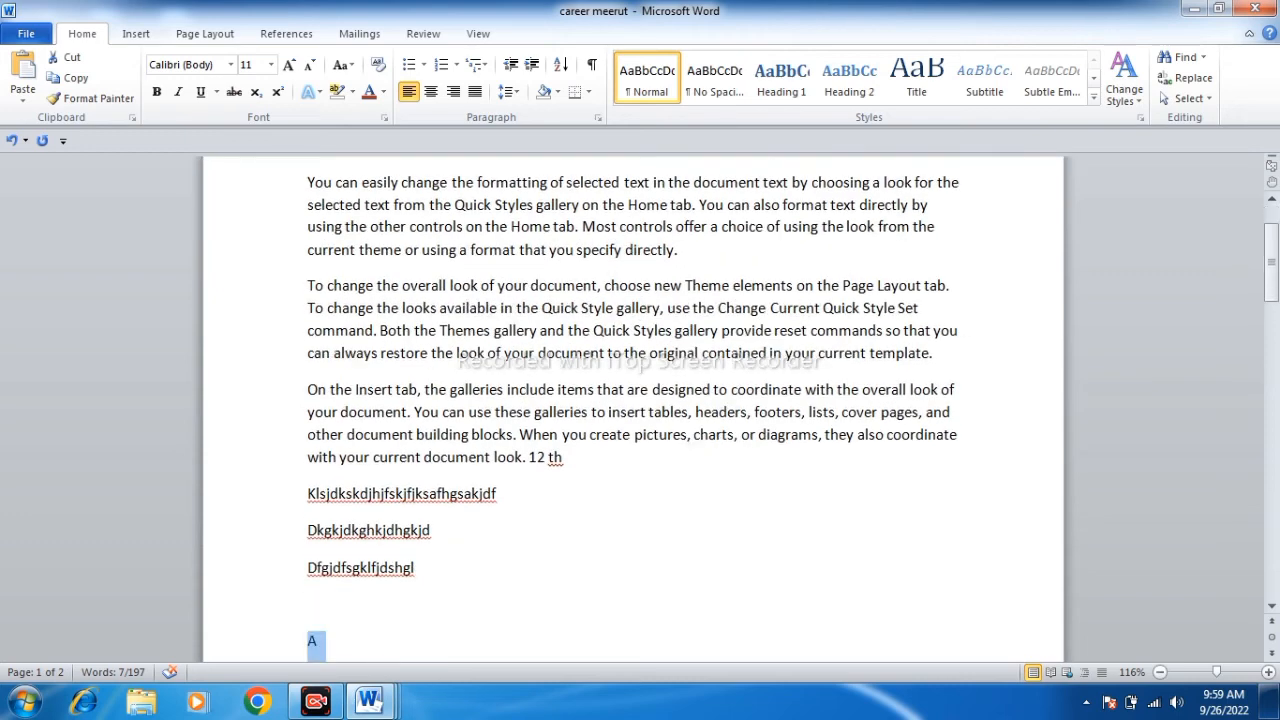
pyautogui.click(678, 250)
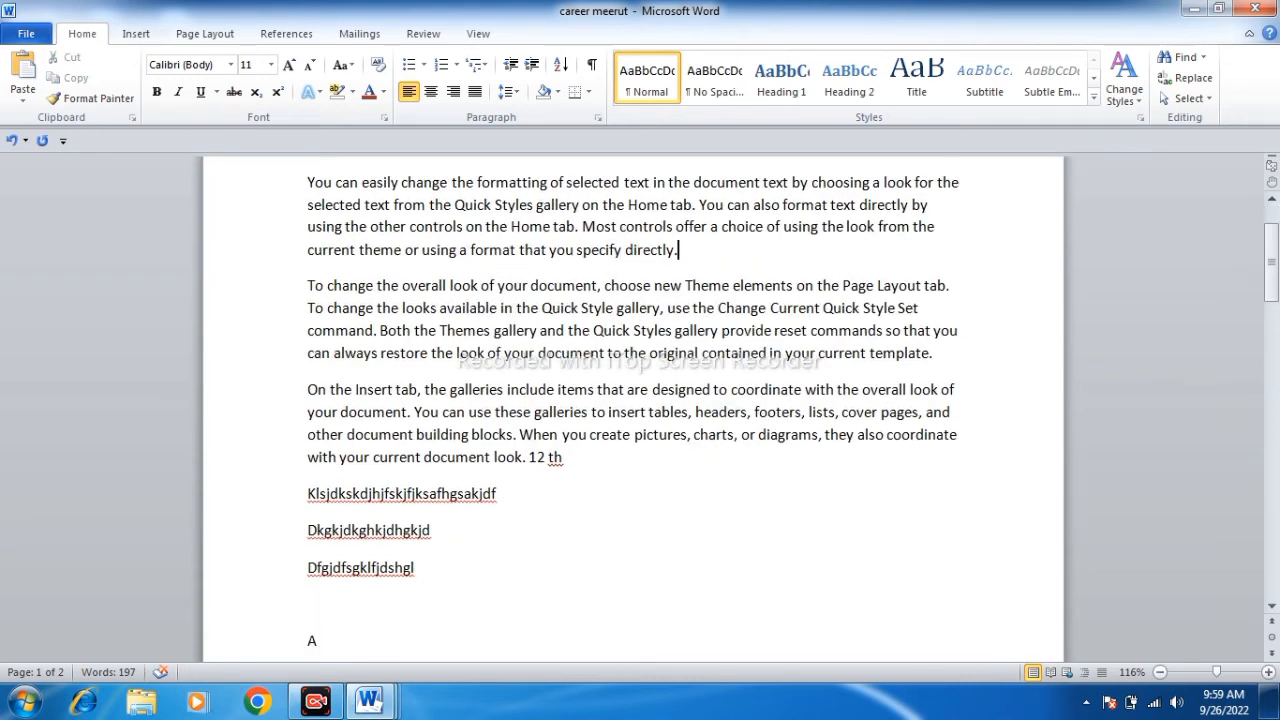
pyautogui.hotkey('ctrl', 'Return')
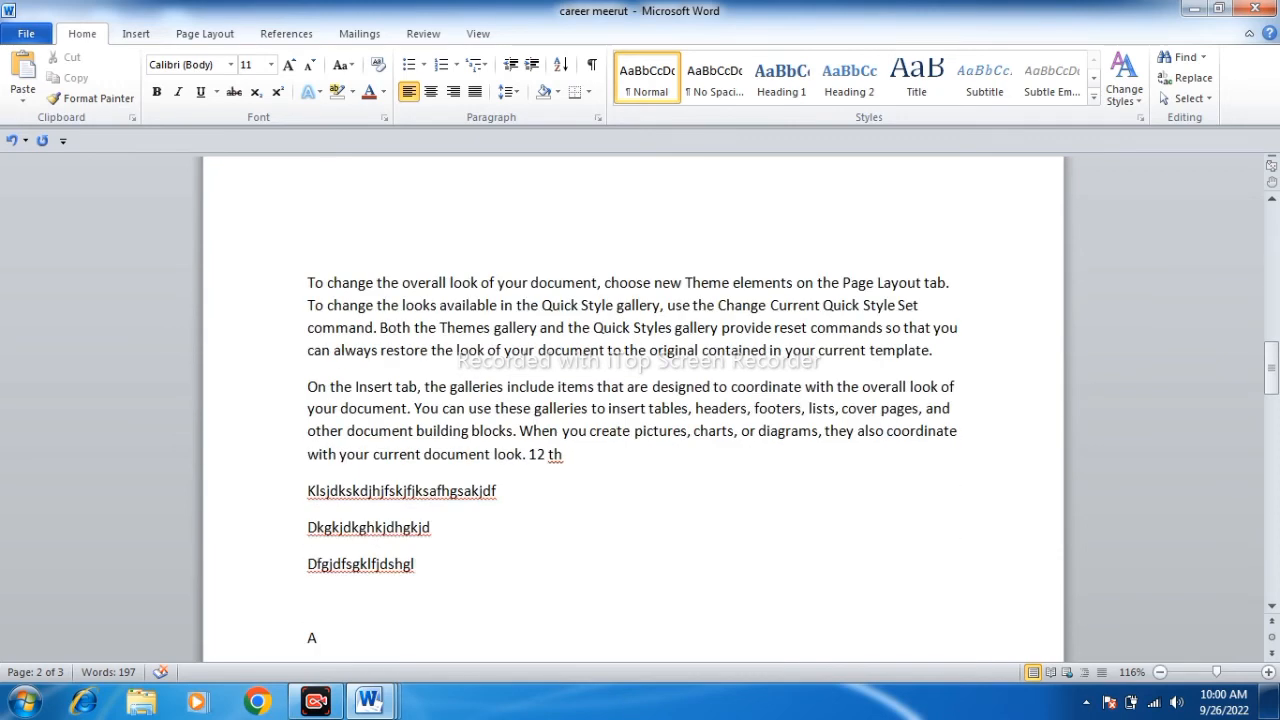
pyautogui.click(934, 350)
pyautogui.hotkey('ctrl', 'Return')
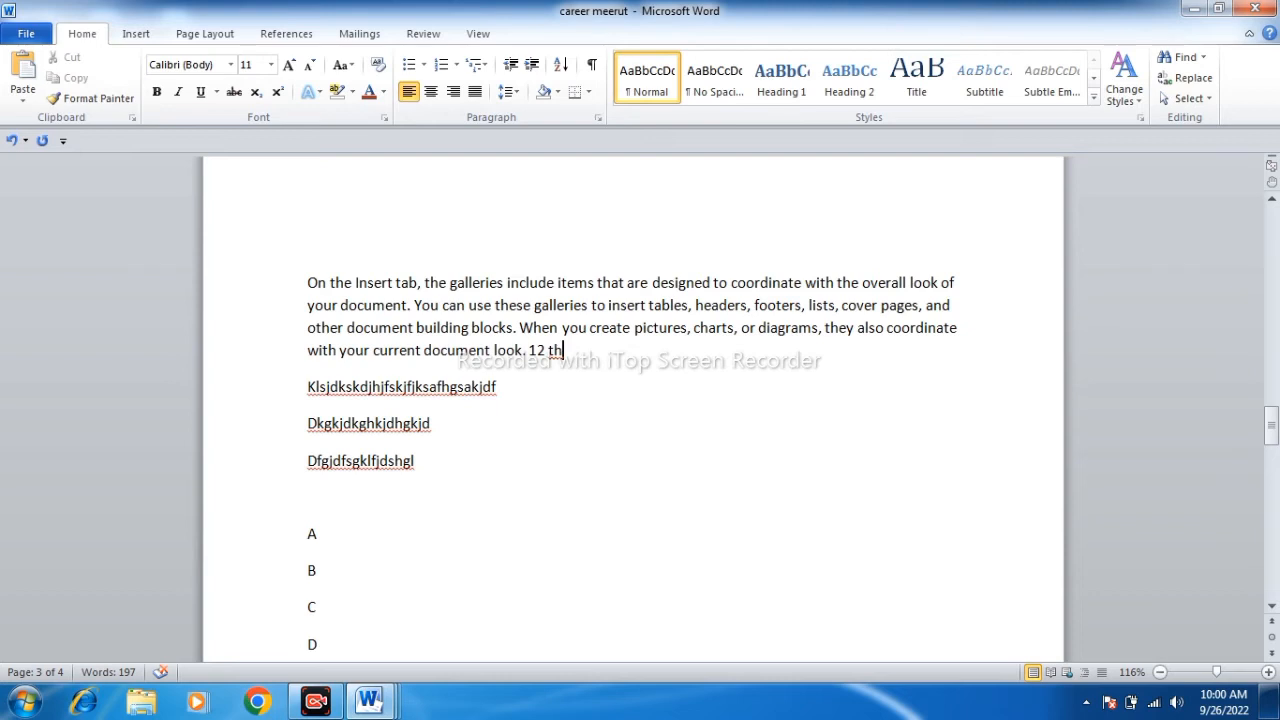
pyautogui.hotkey('ctrl', 'Return')
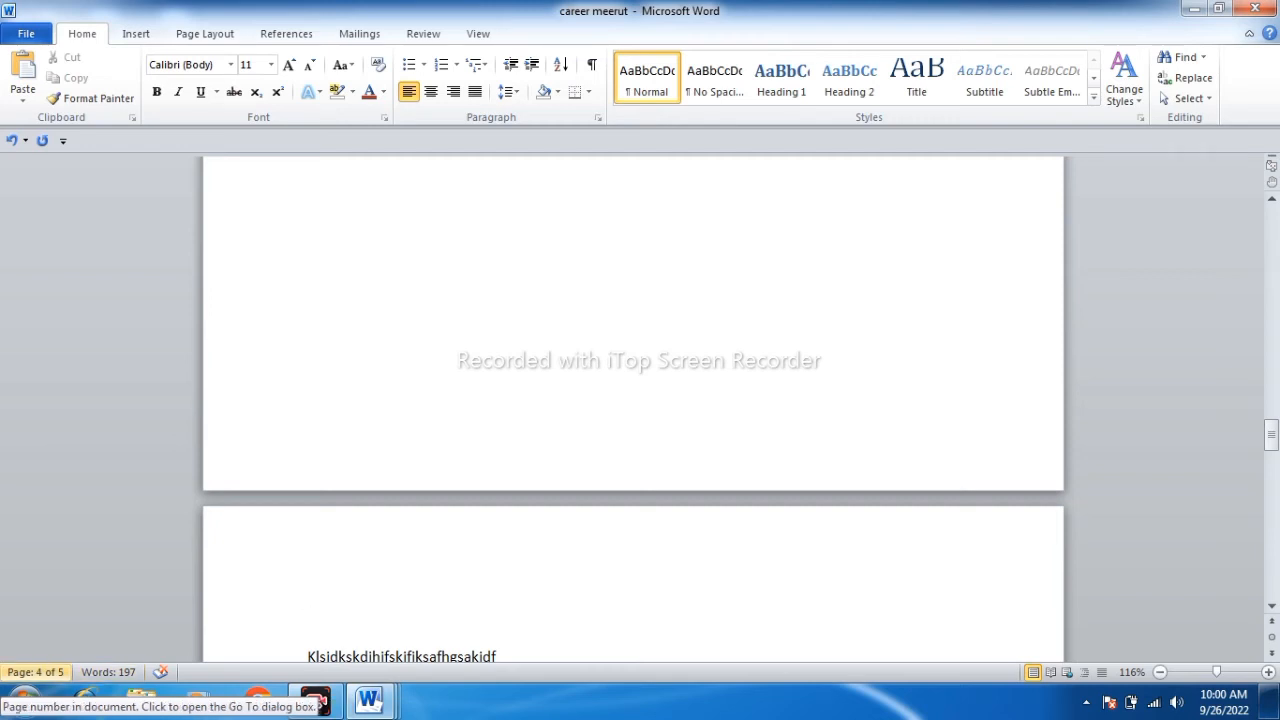
# - Check how the paragraphs are split across the pages and show the document's paragraph marks and hidden formatting symbols
pyautogui.scroll(18, 633, 408)
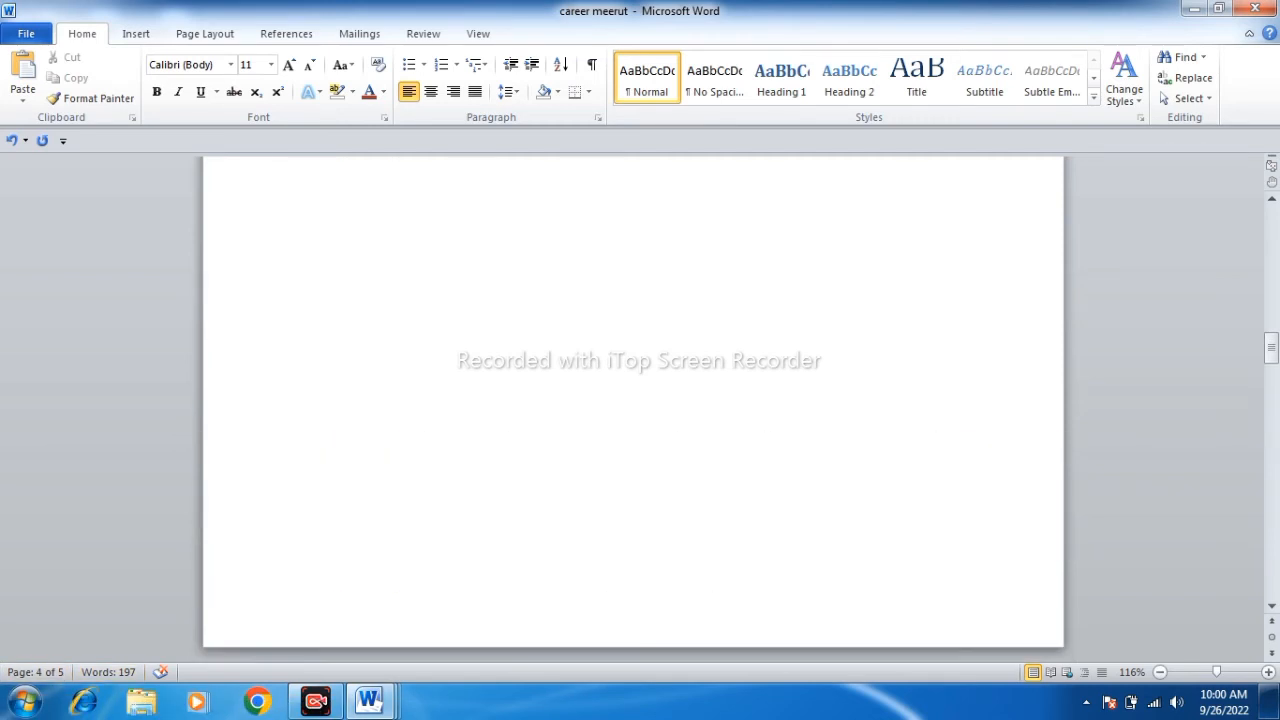
pyautogui.scroll(20, 633, 408)
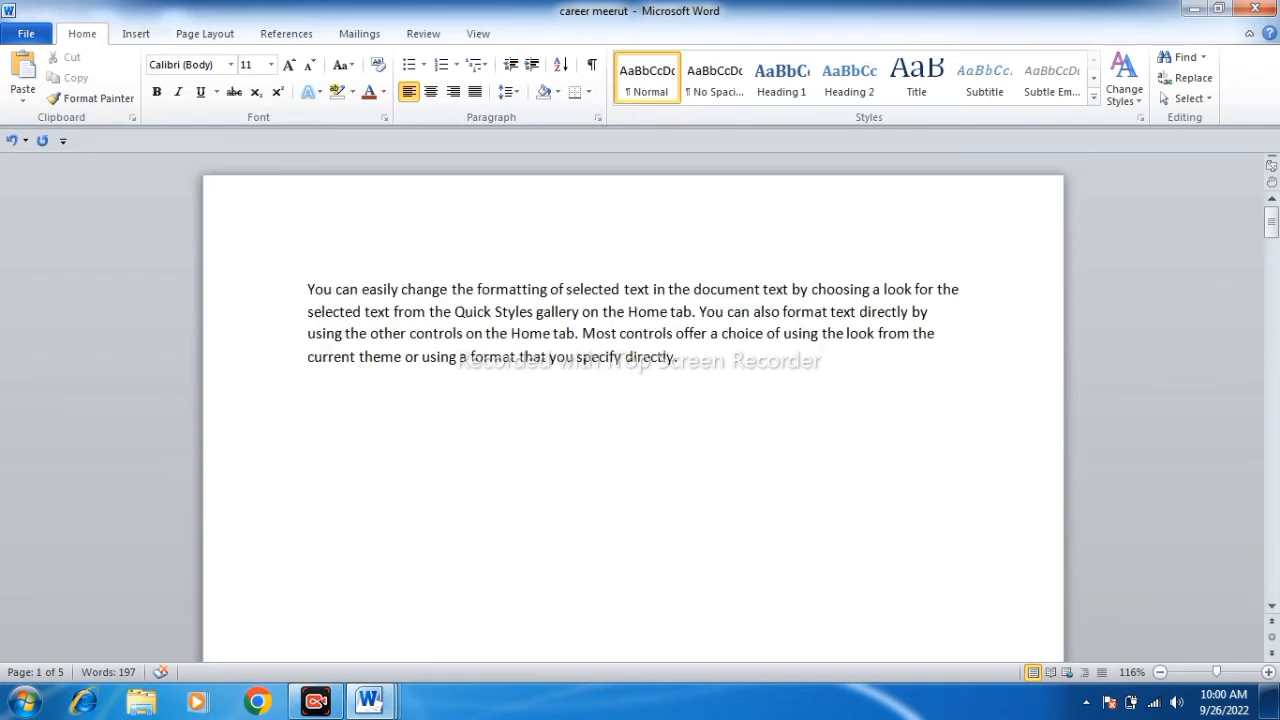
pyautogui.scroll(-20, 633, 408)
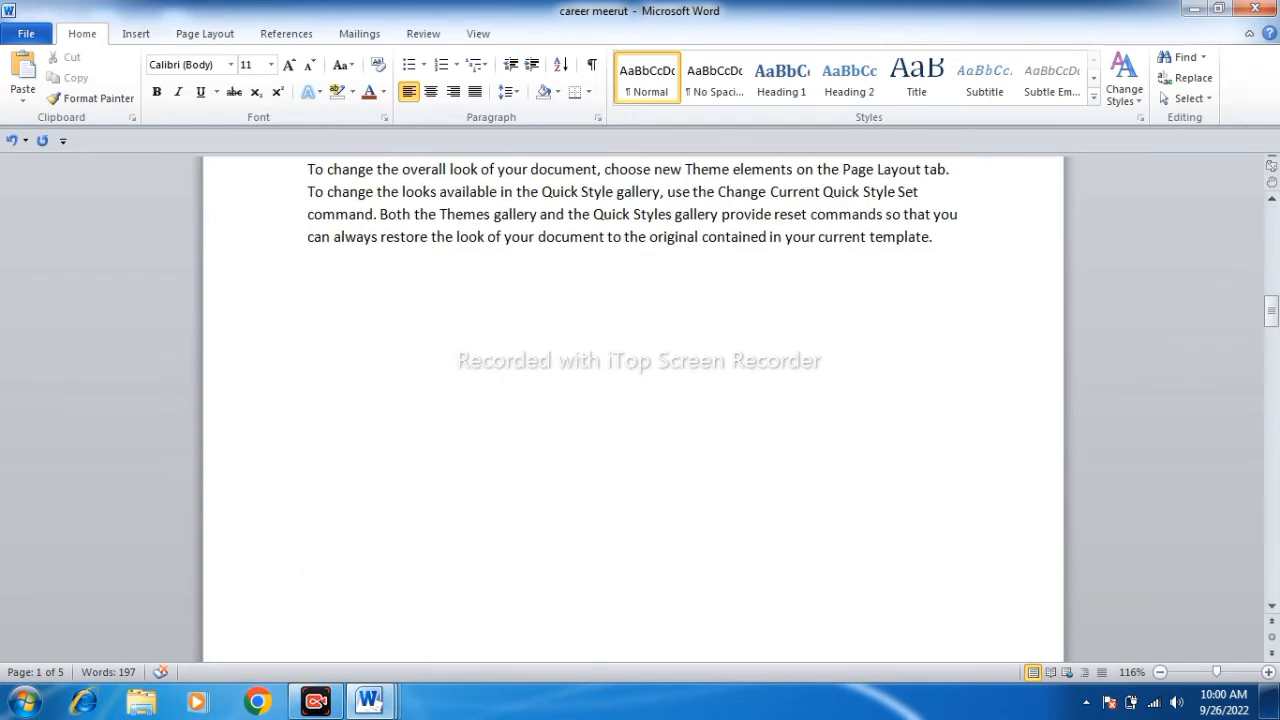
pyautogui.scroll(-5, 633, 408)
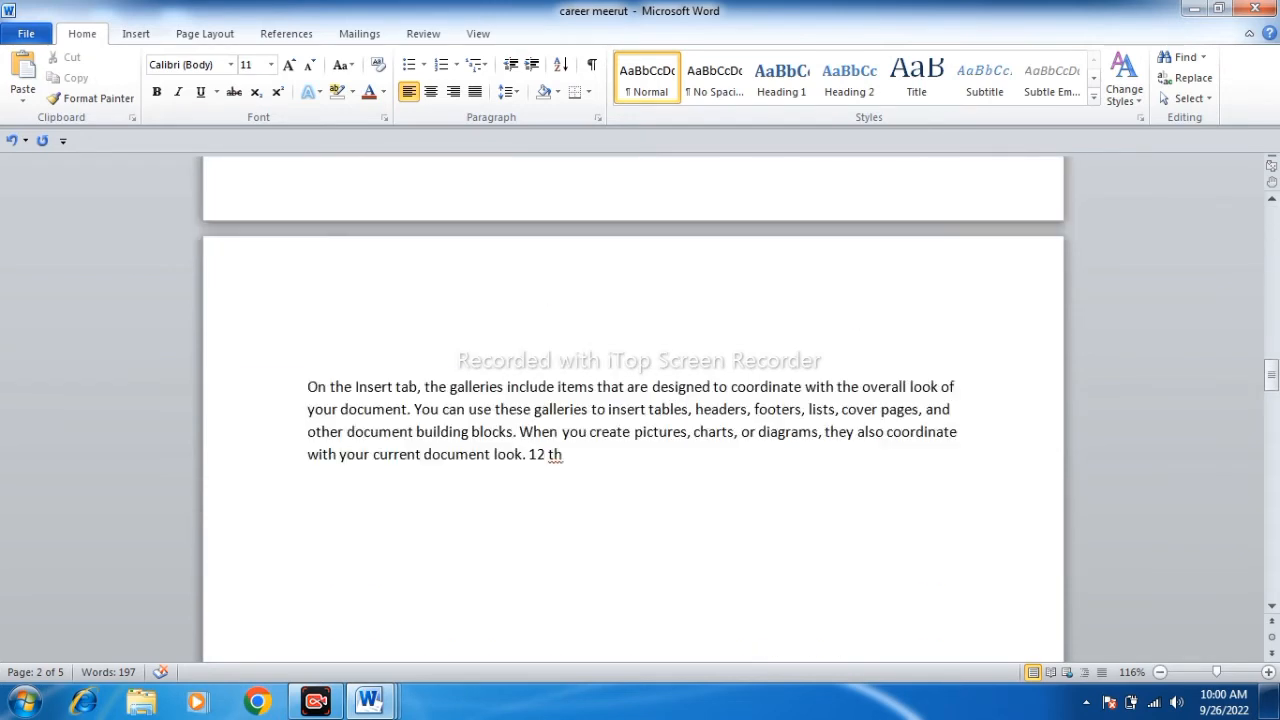
pyautogui.scroll(10, 633, 408)
pyautogui.scroll(15, 633, 408)
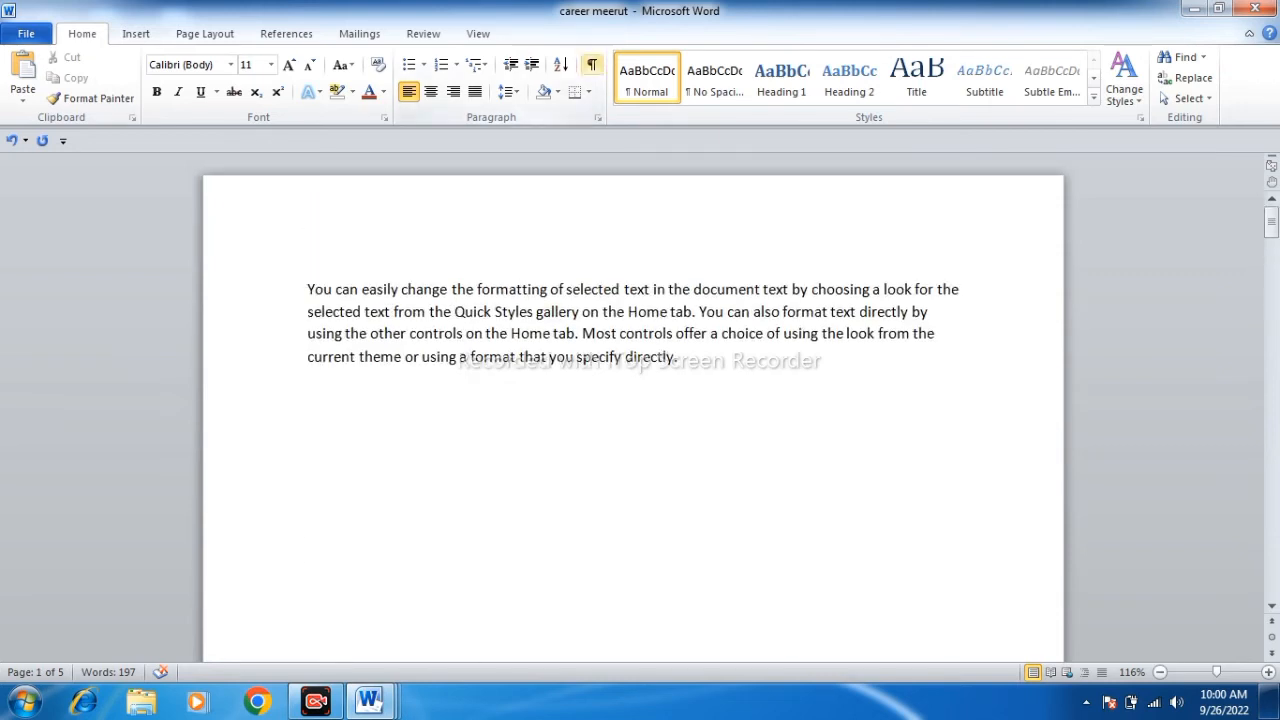
pyautogui.click(592, 65)
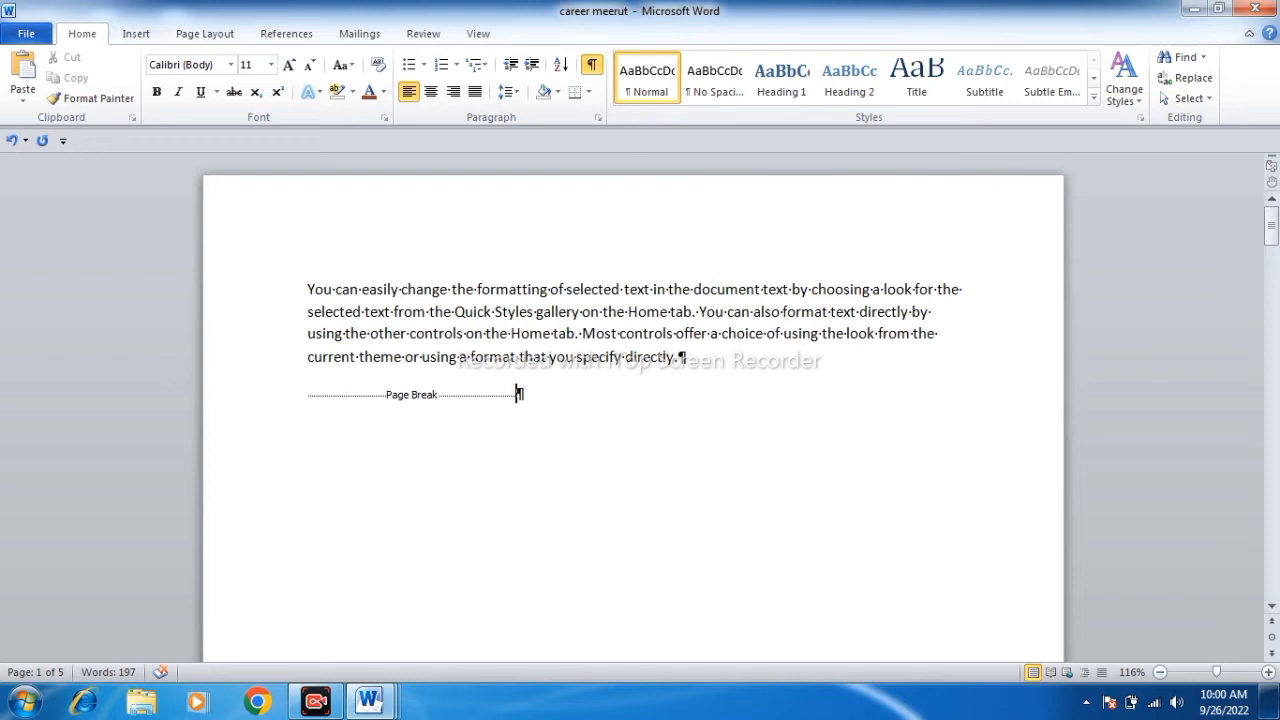
# - Delete the page breaks below the first and second long paragraphs
pyautogui.moveTo(518, 394); pyautogui.dragTo(308, 395)
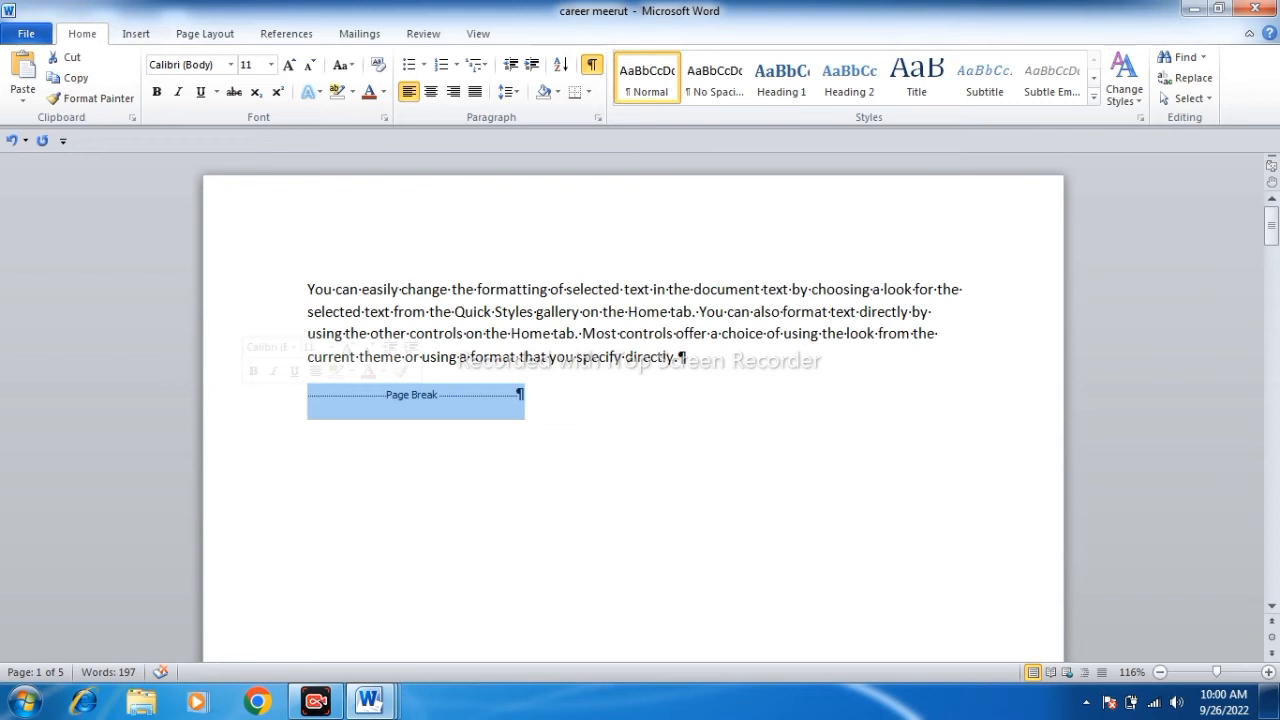
pyautogui.press('Delete')
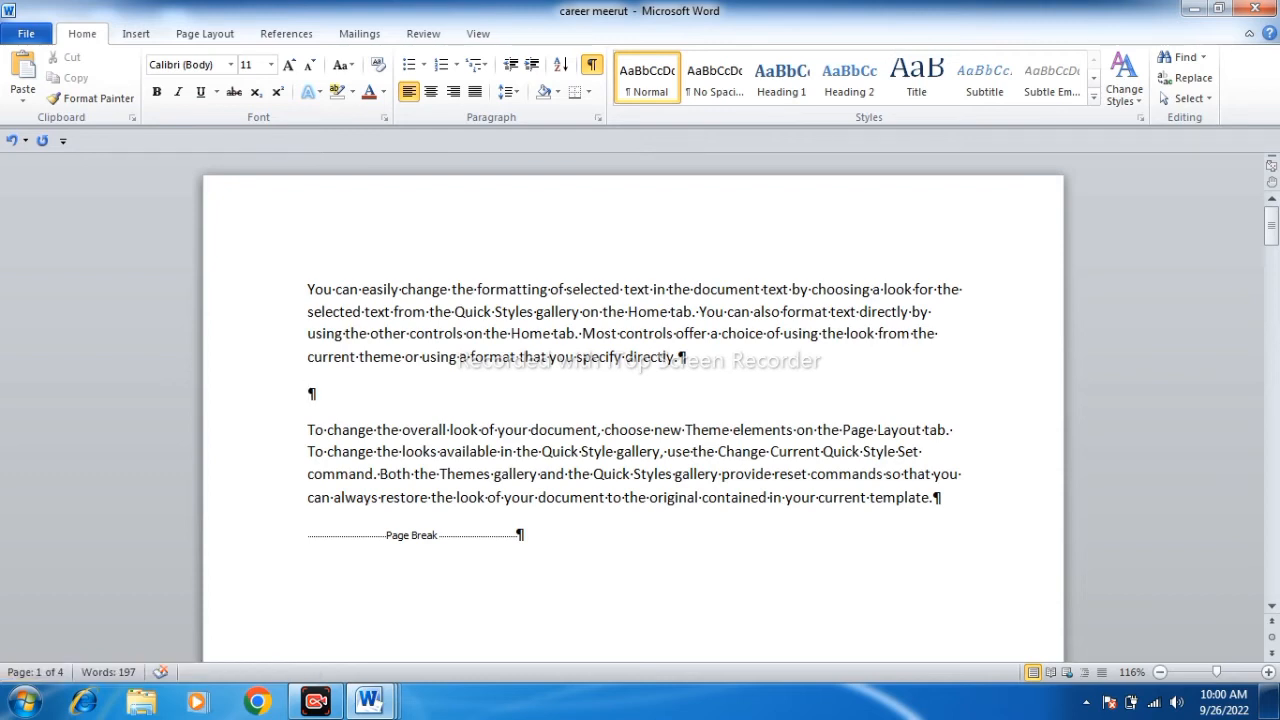
pyautogui.click(245, 540)
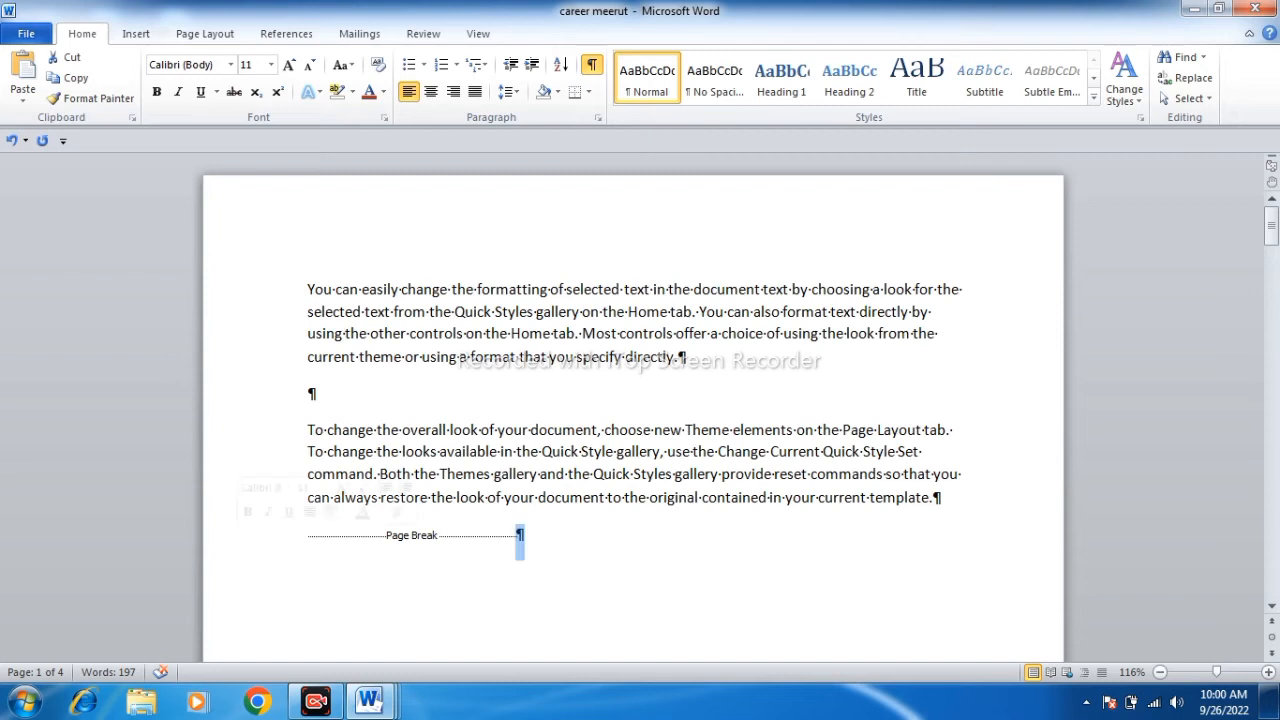
pyautogui.click(416, 538)
pyautogui.doubleClick(408, 538)
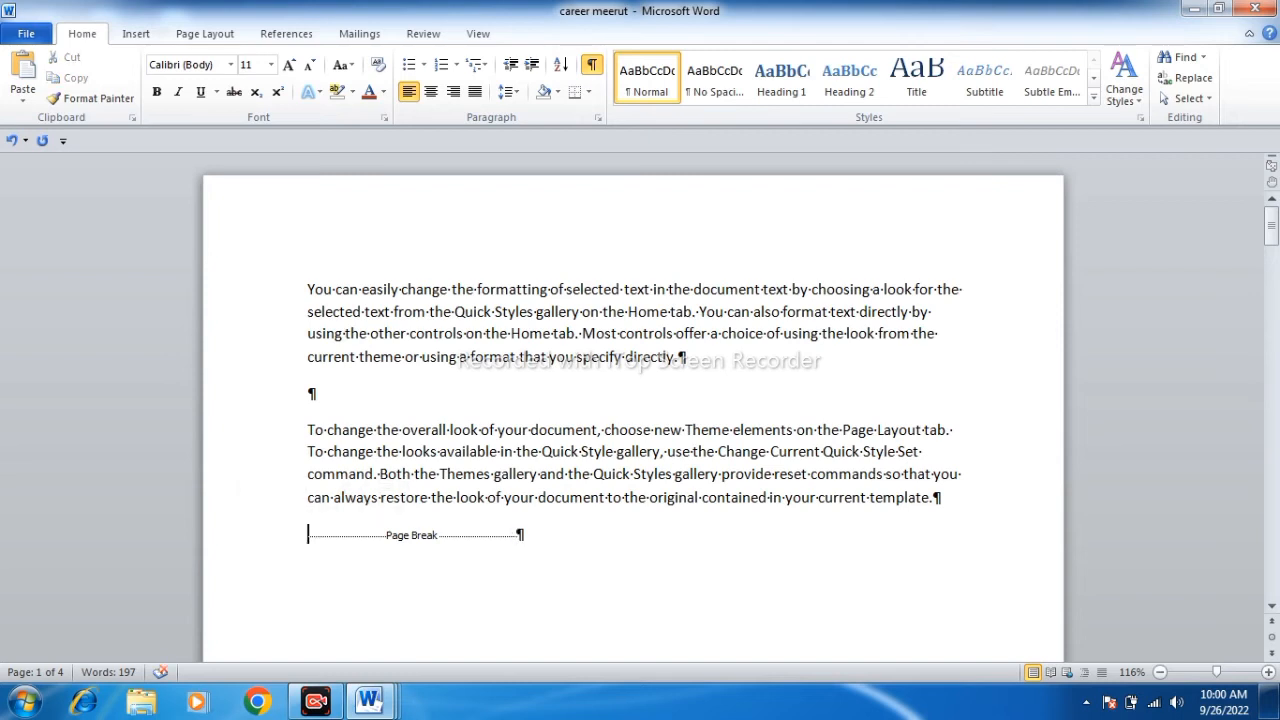
pyautogui.press('Delete')
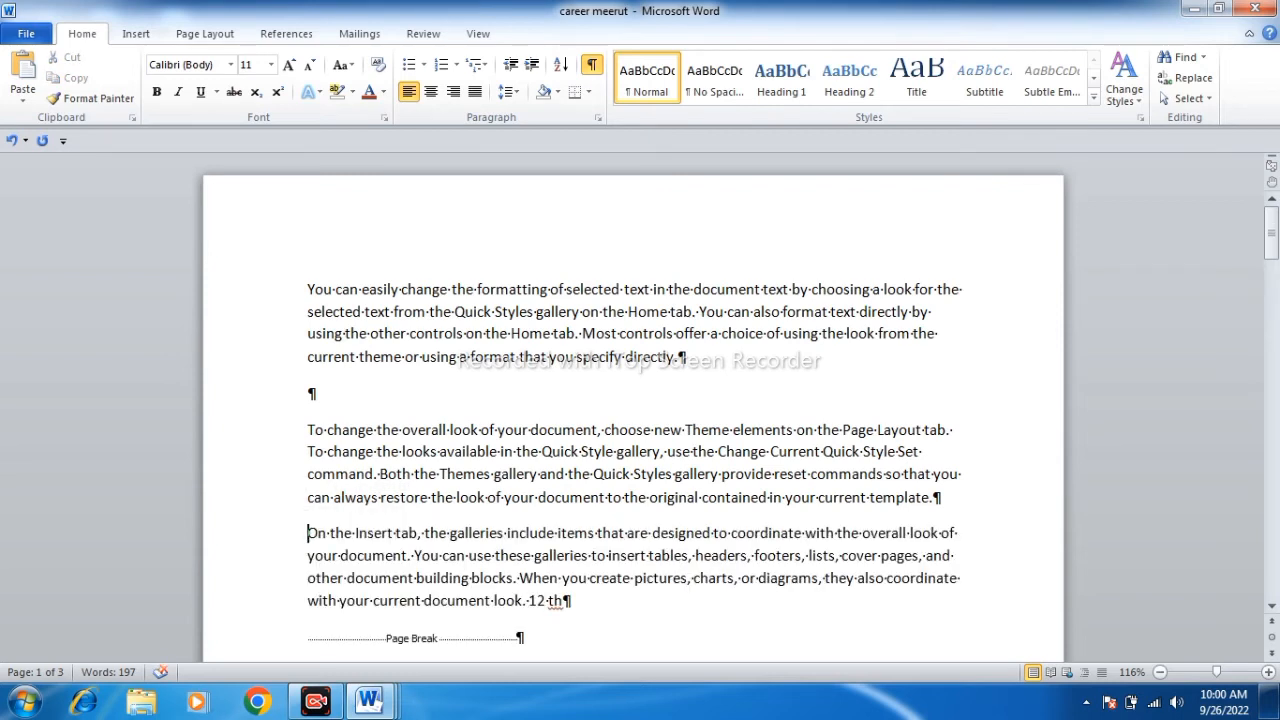
# - Remove the page break that follows the third long paragraph, ending in "12 th"
pyautogui.doubleClick(519, 638)
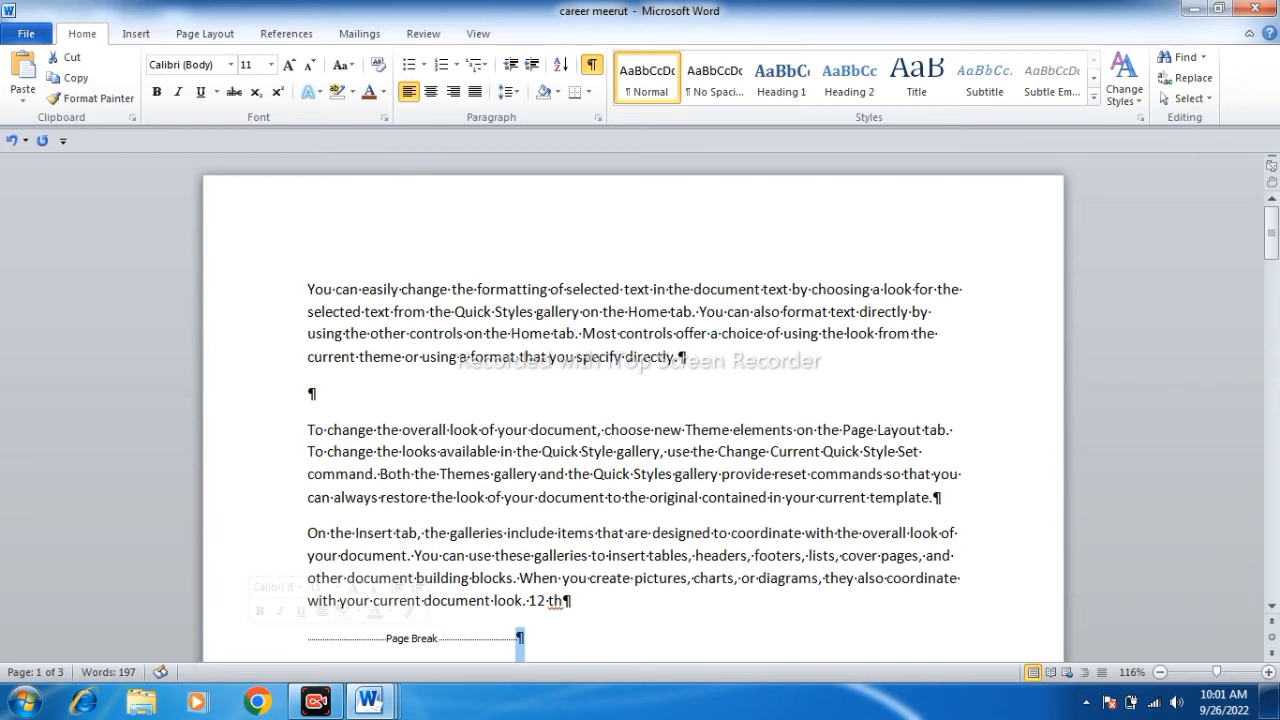
pyautogui.doubleClick(519, 638)
pyautogui.click(216, 640)
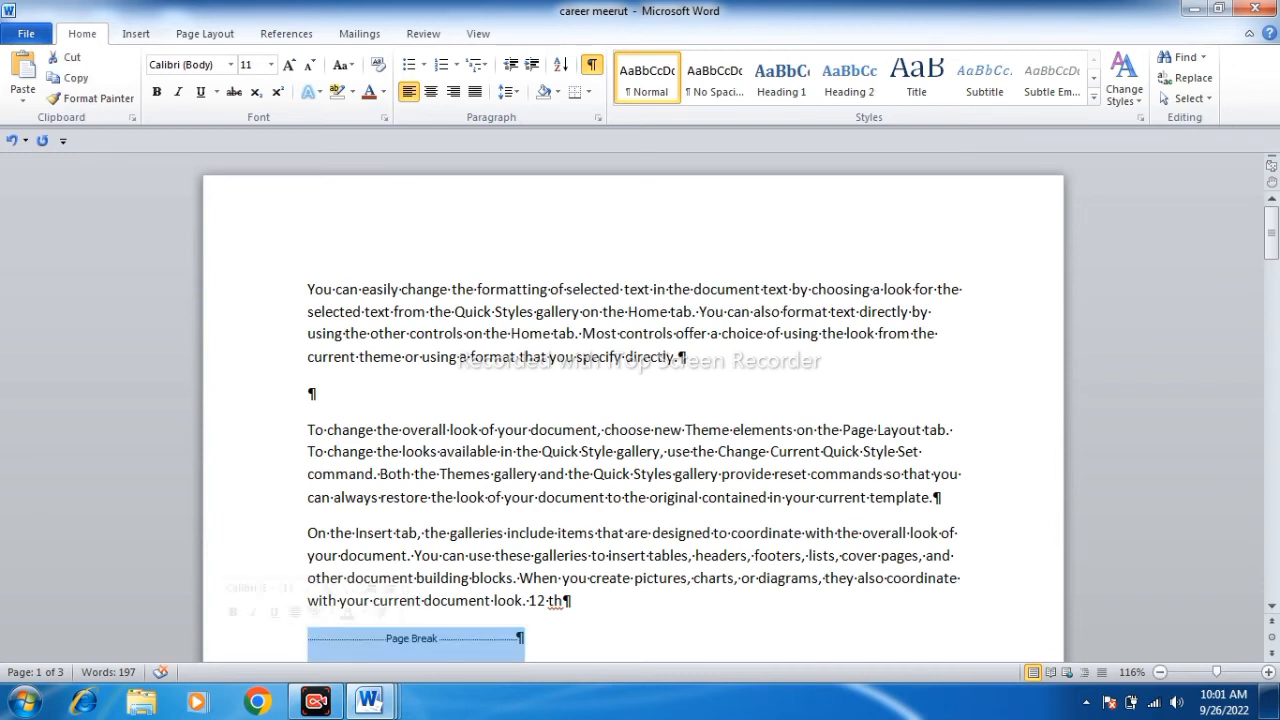
pyautogui.press('Delete')
# - Delete the remaining page break below the letter list A to G
pyautogui.scroll(-8, 640, 400)
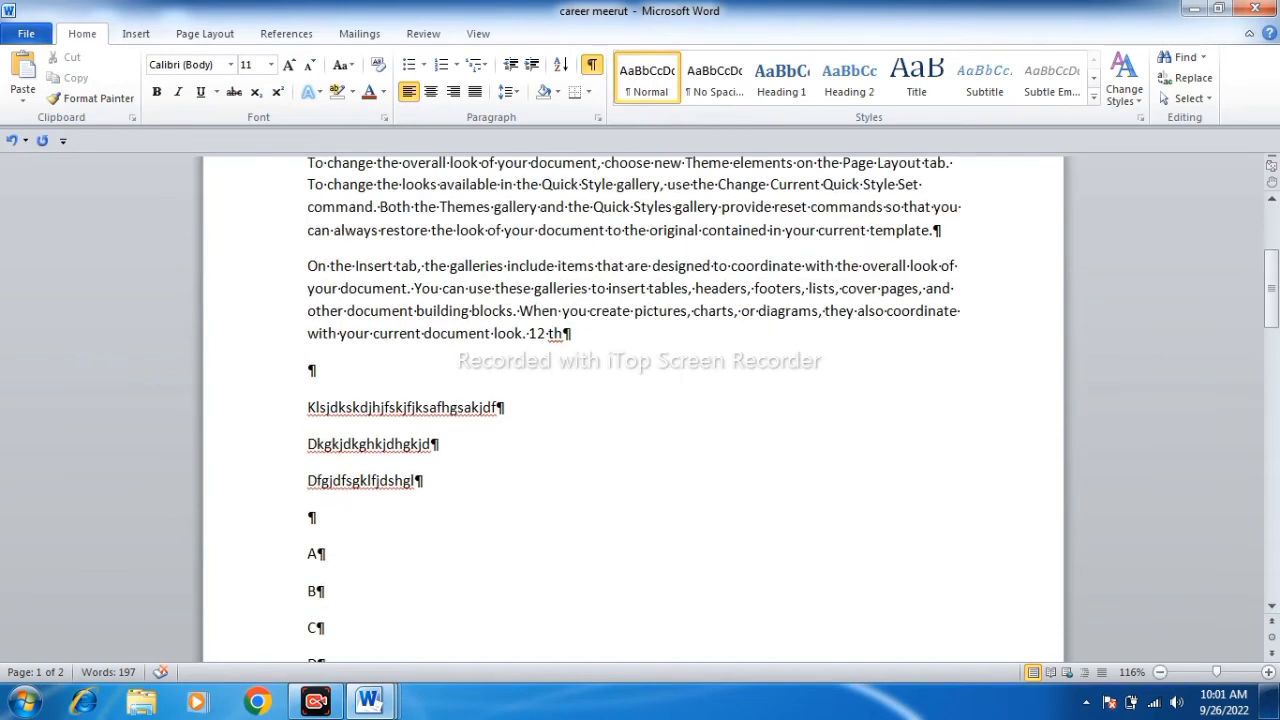
pyautogui.scroll(-3, 640, 400)
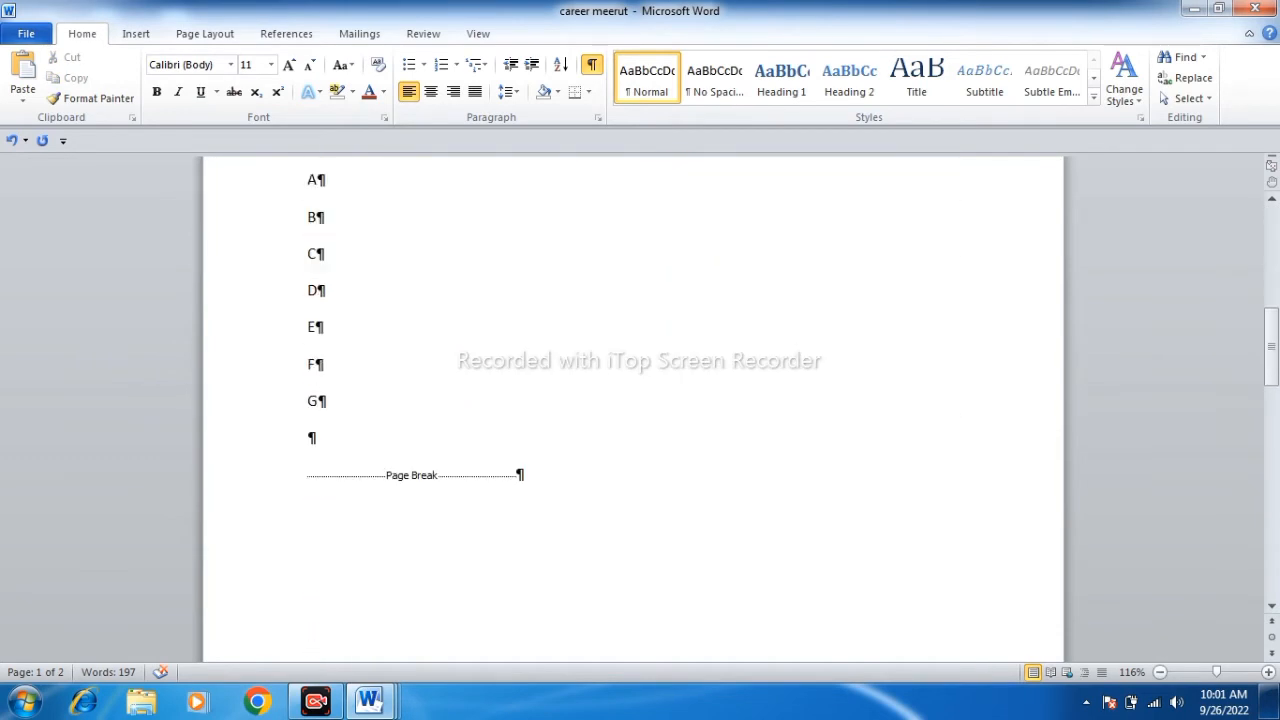
pyautogui.click(234, 485)
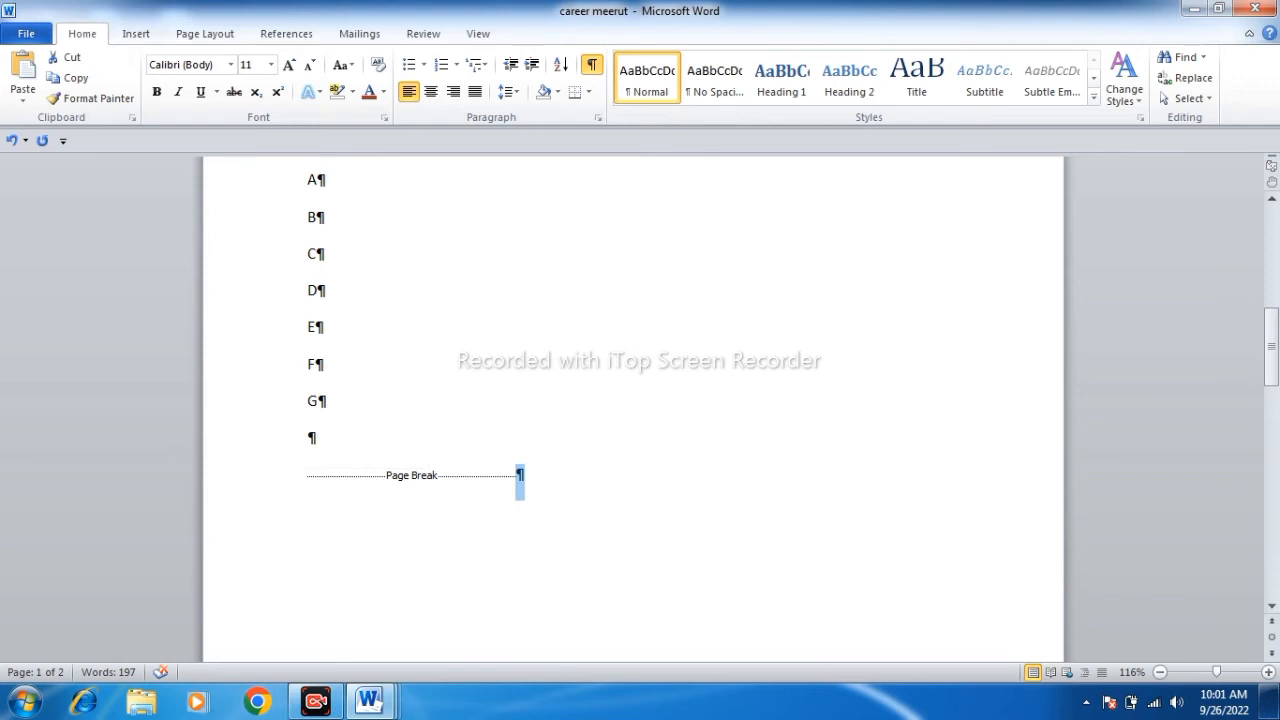
pyautogui.doubleClick(232, 485)
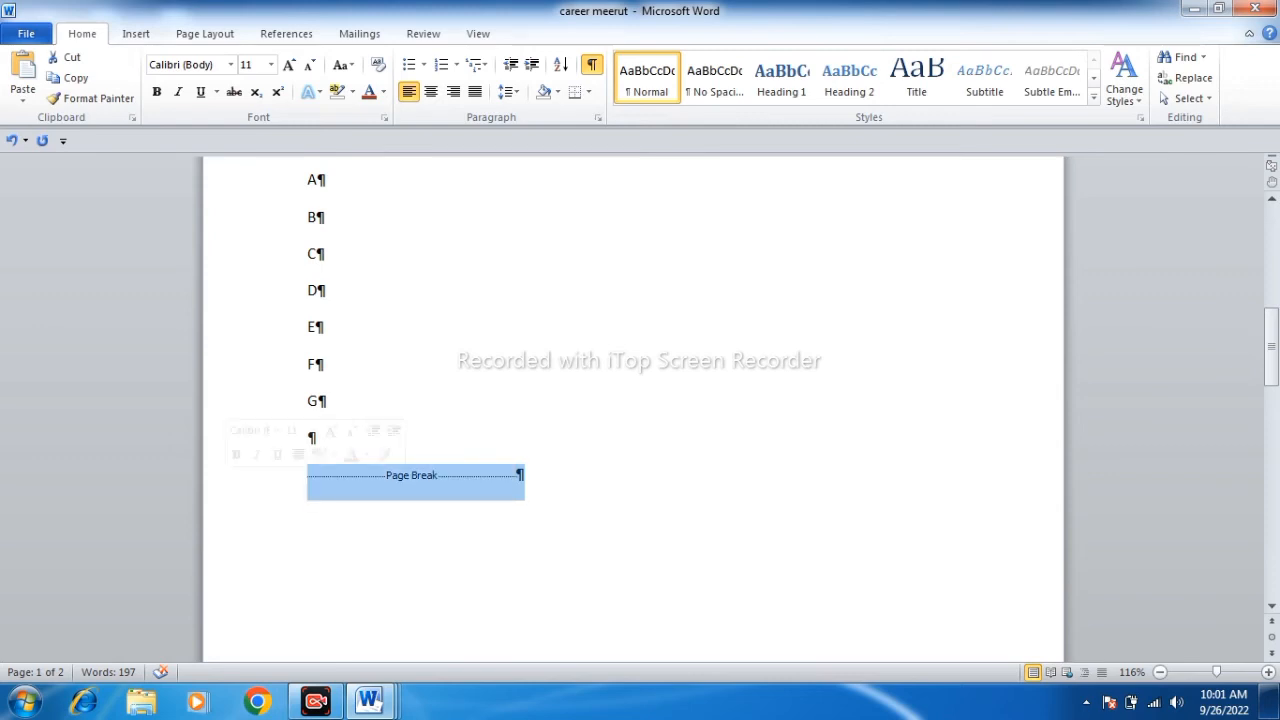
pyautogui.press('Delete')
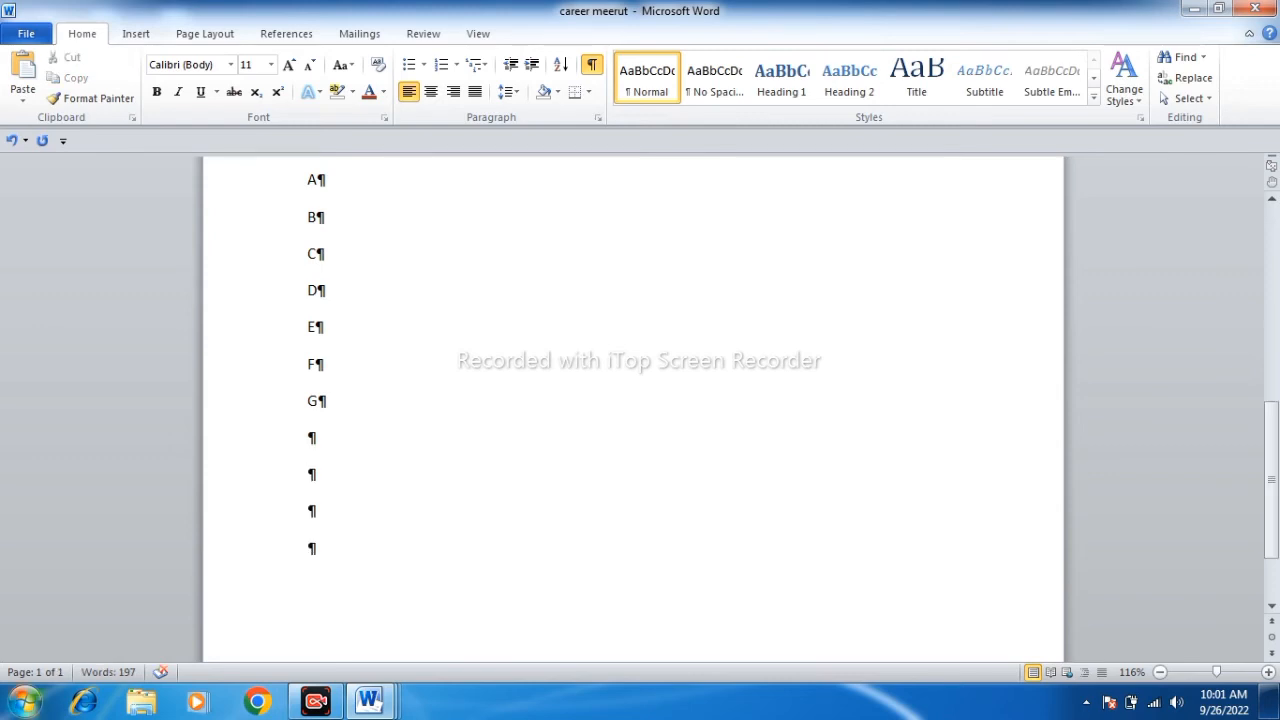
# - Look through the whole document for remaining page breaks and hide the formatting marks
pyautogui.scroll(5, 633, 400)
pyautogui.scroll(3, 633, 400)
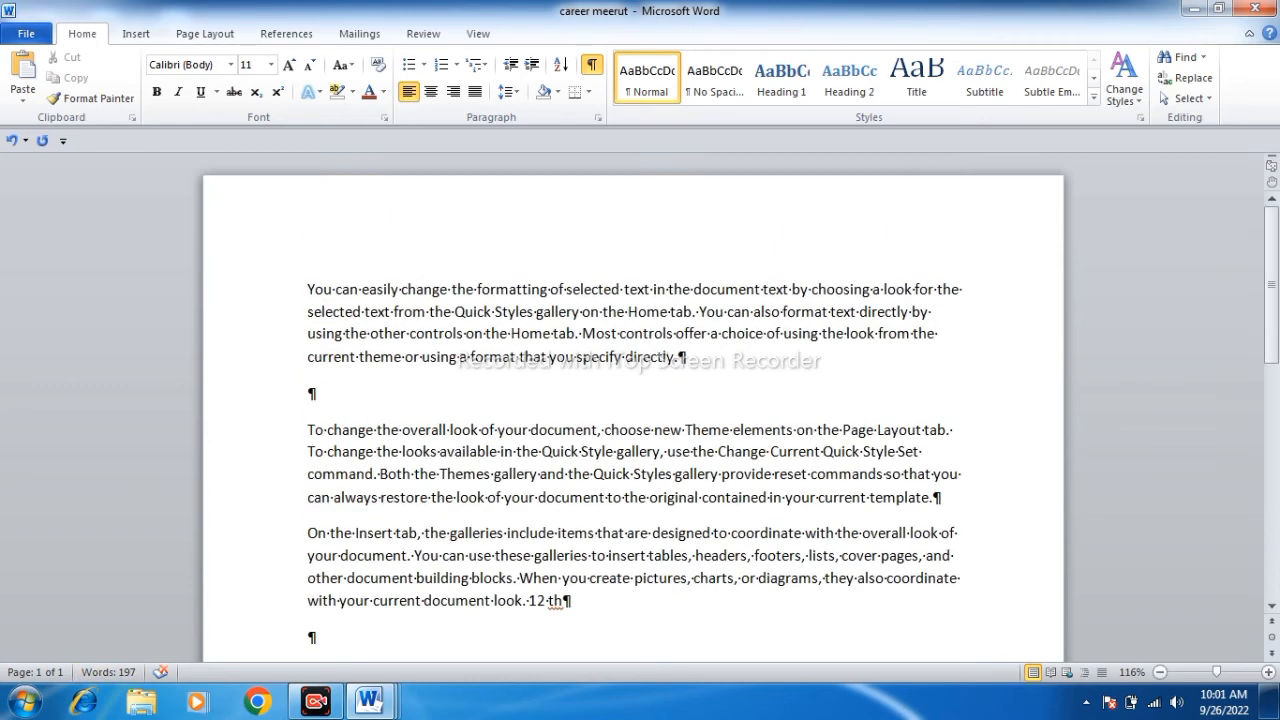
pyautogui.scroll(-4, 633, 400)
pyautogui.scroll(-7, 633, 420)
pyautogui.scroll(4, 633, 420)
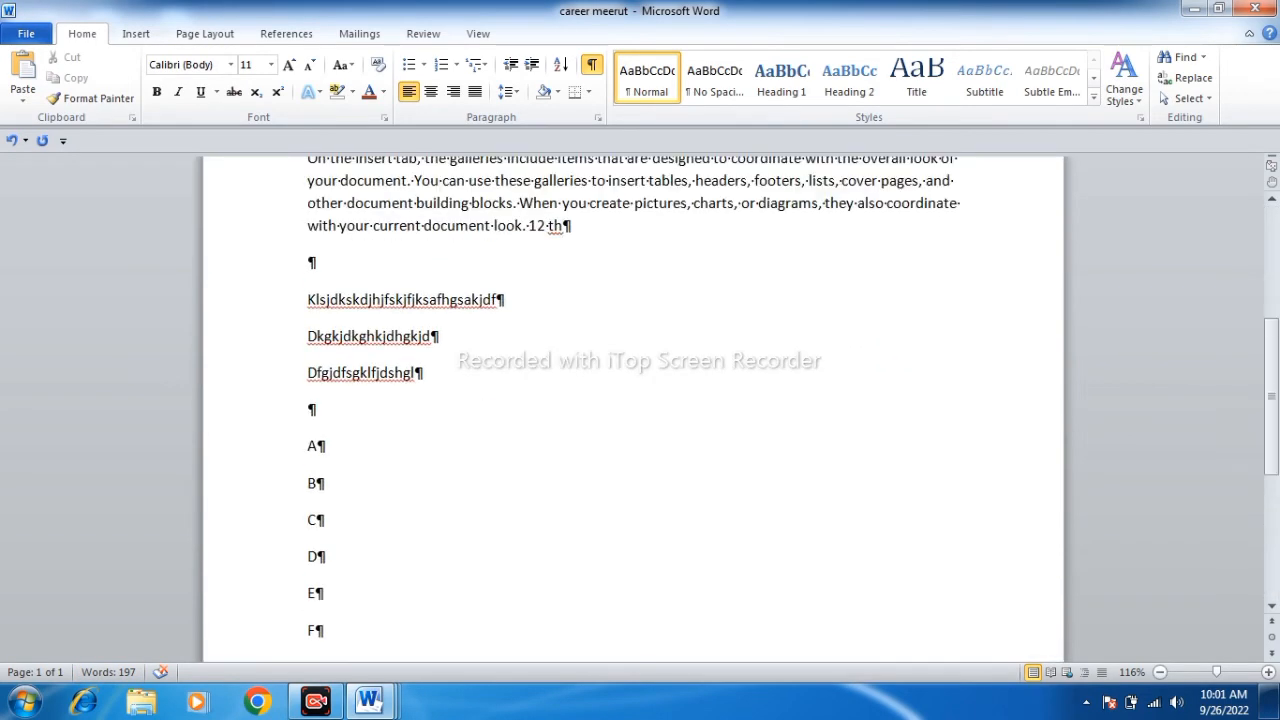
pyautogui.scroll(4, 633, 400)
pyautogui.scroll(-9, 633, 400)
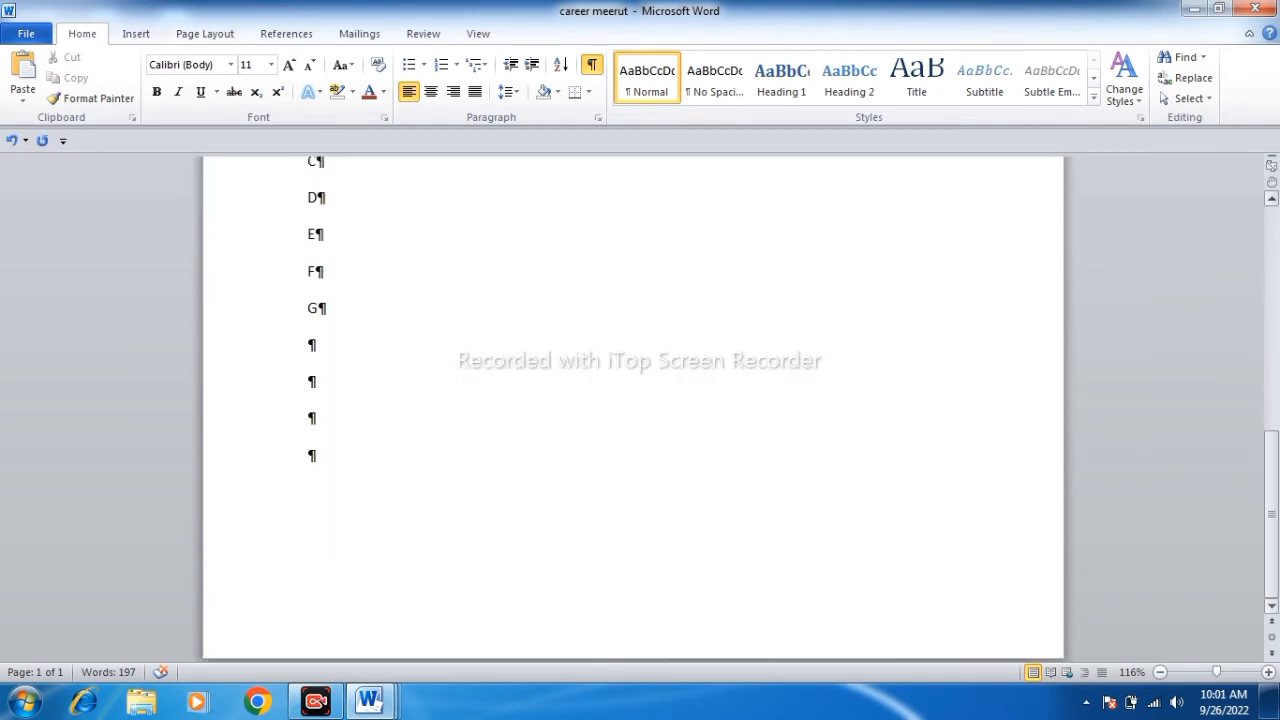
pyautogui.scroll(5, 633, 400)
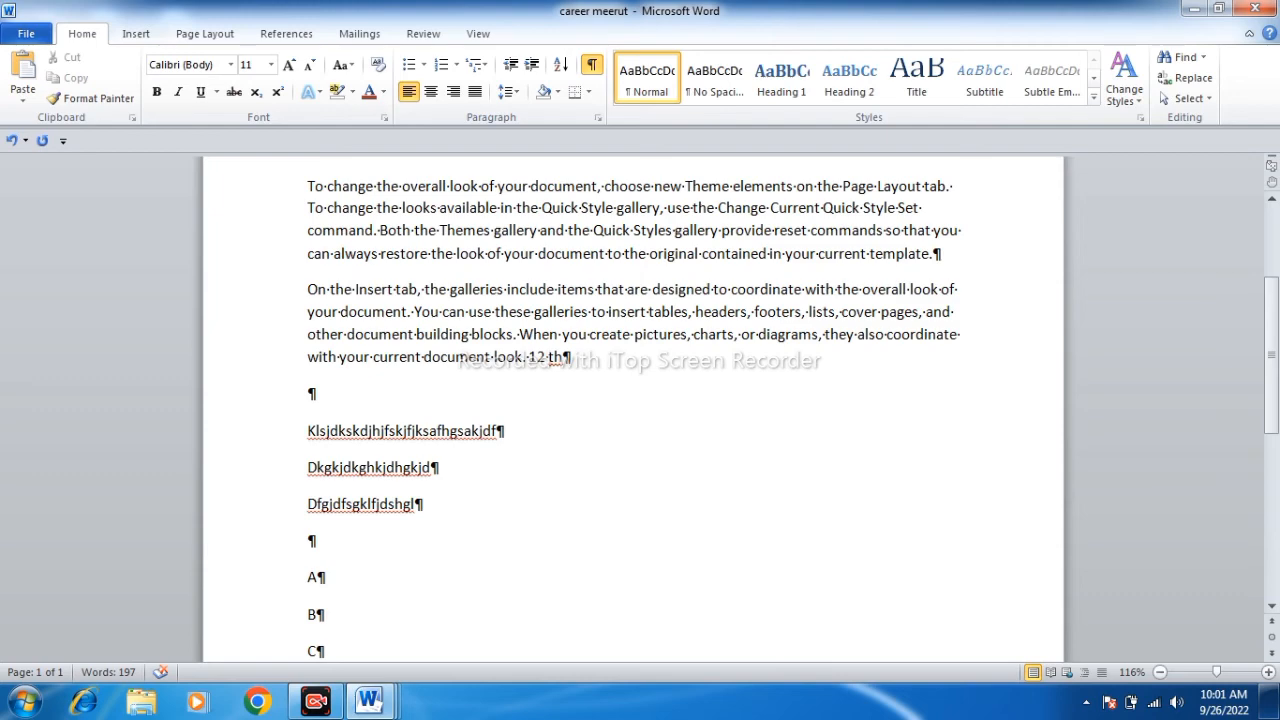
pyautogui.scroll(3, 633, 400)
pyautogui.scroll(-9, 633, 400)
pyautogui.scroll(5, 633, 400)
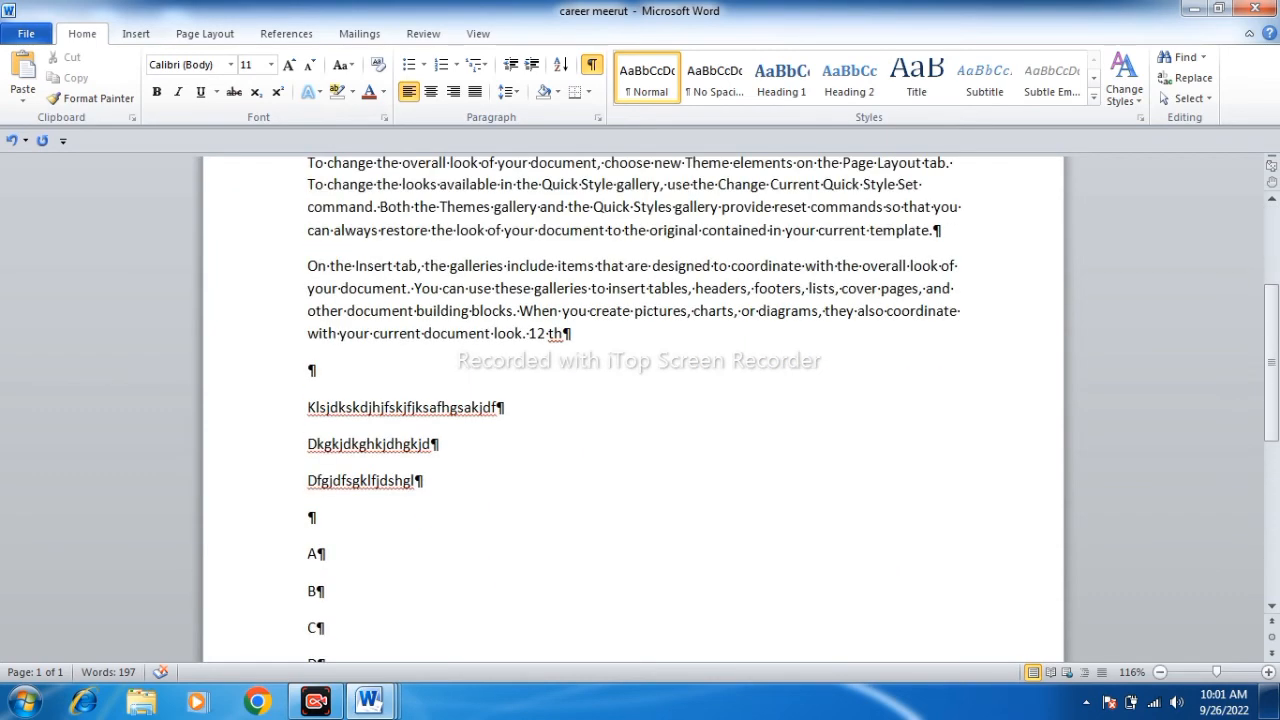
pyautogui.click(592, 65)
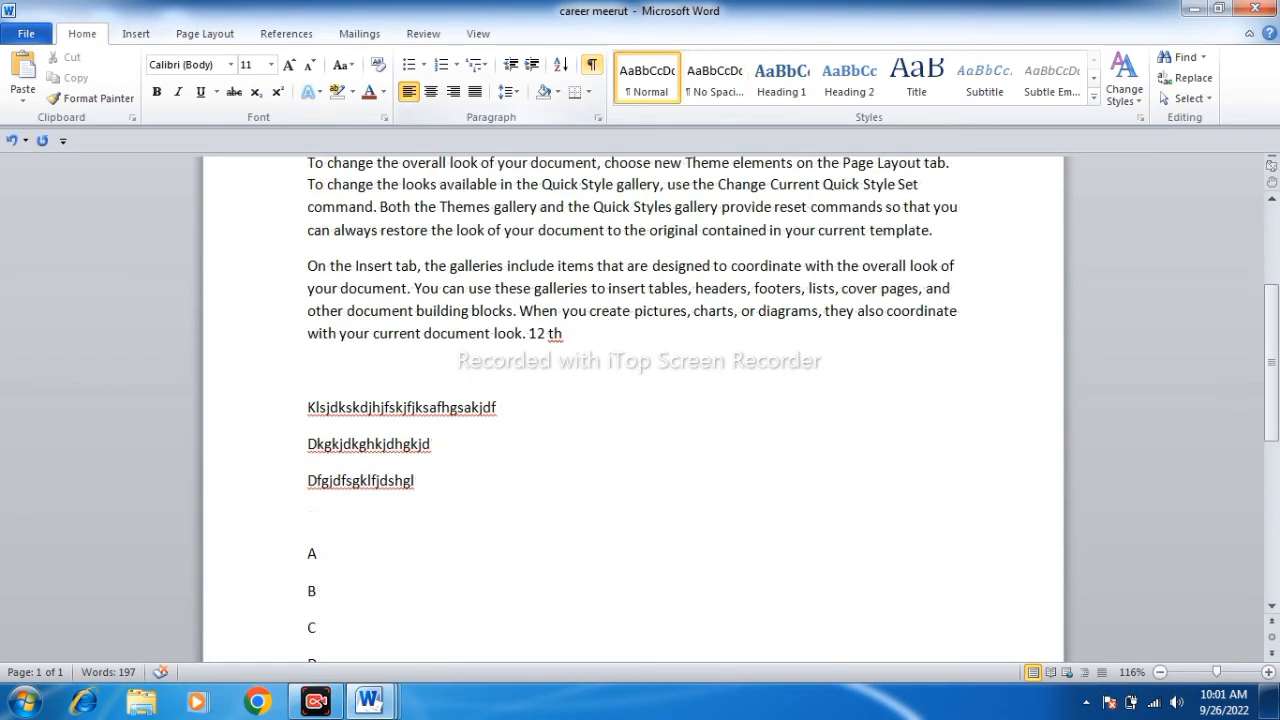
pyautogui.click(136, 34)
pyautogui.scroll(5, 633, 400)
pyautogui.scroll(-4, 633, 400)
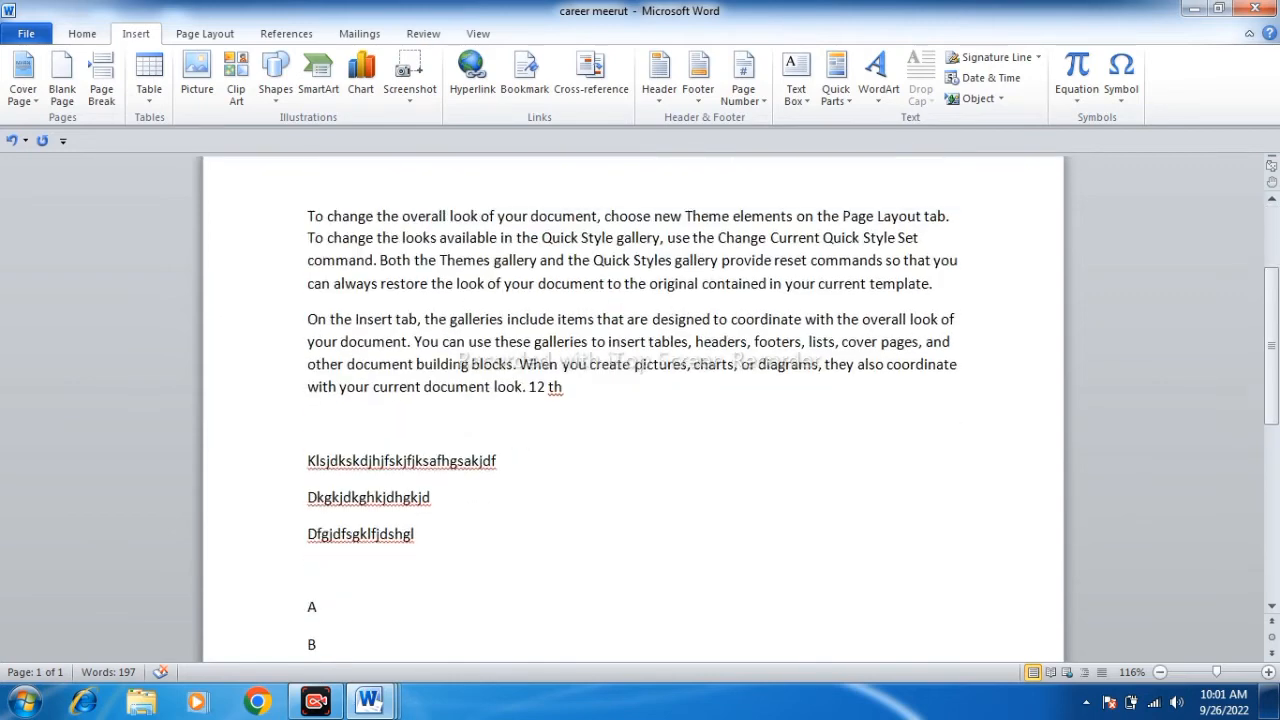
pyautogui.scroll(2, 633, 400)
pyautogui.click(82, 34)
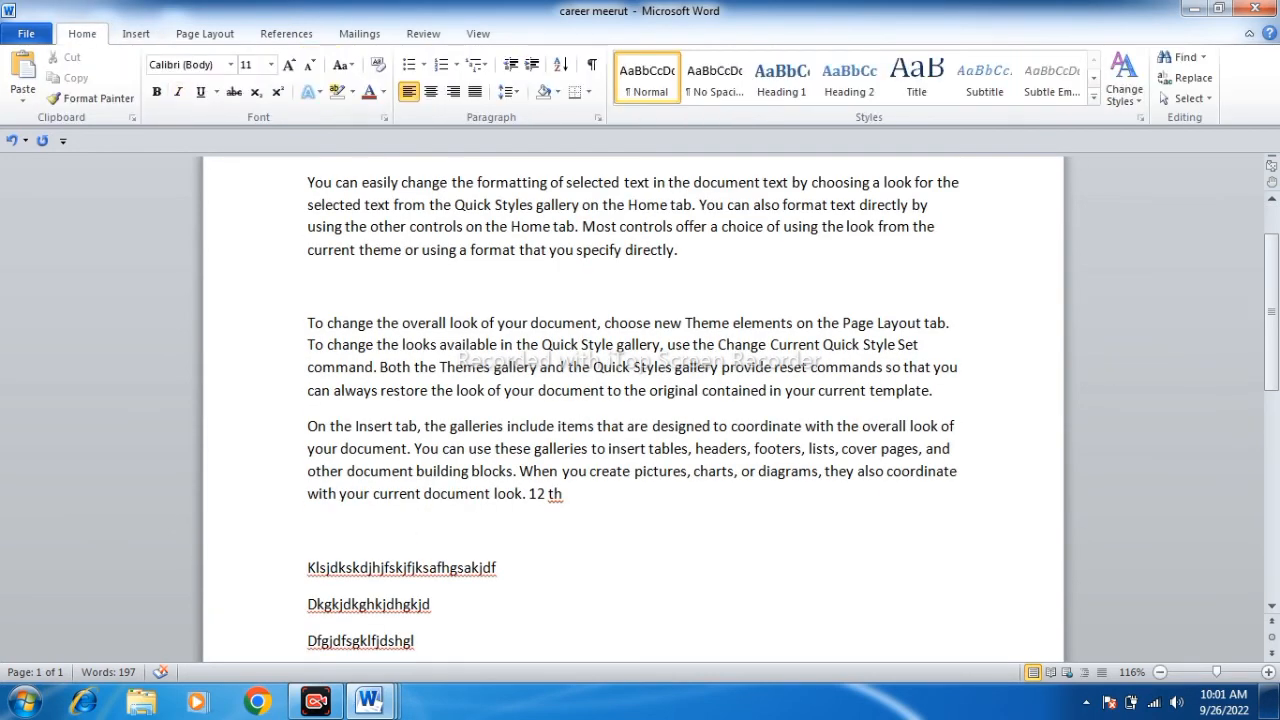
pyautogui.scroll(-5, 633, 400)
pyautogui.scroll(-2, 633, 400)
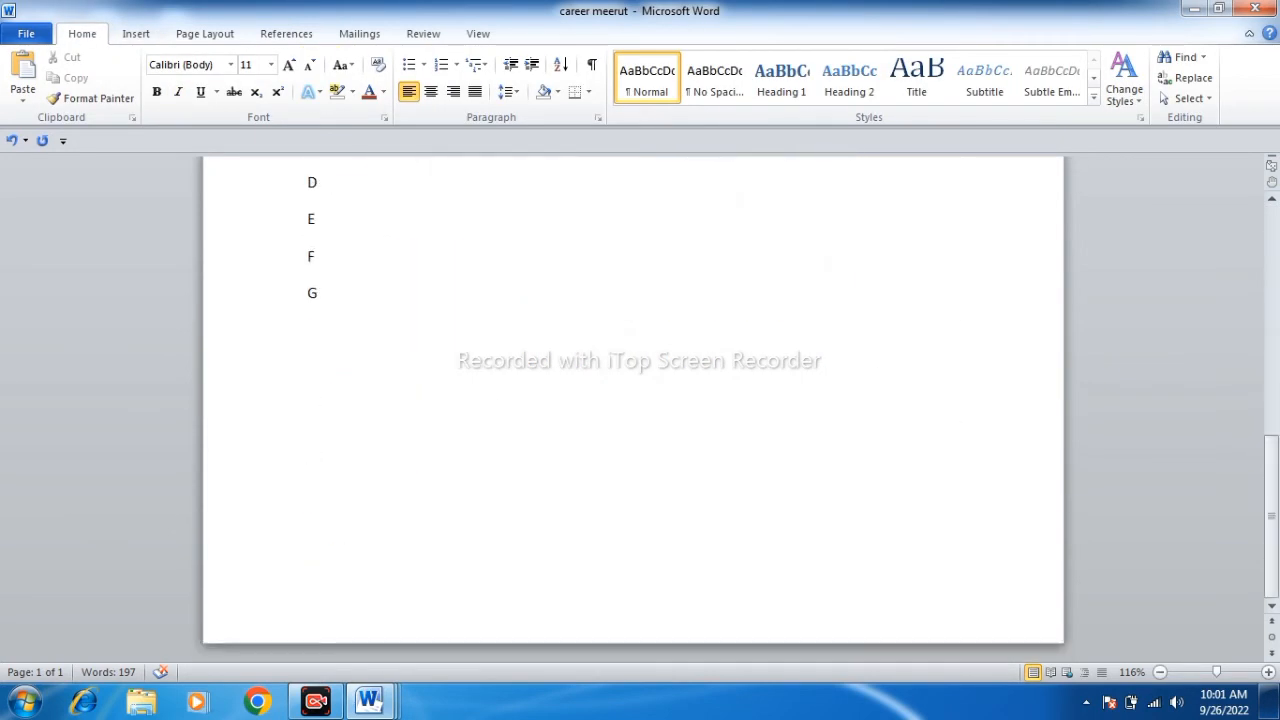
pyautogui.scroll(3, 633, 400)
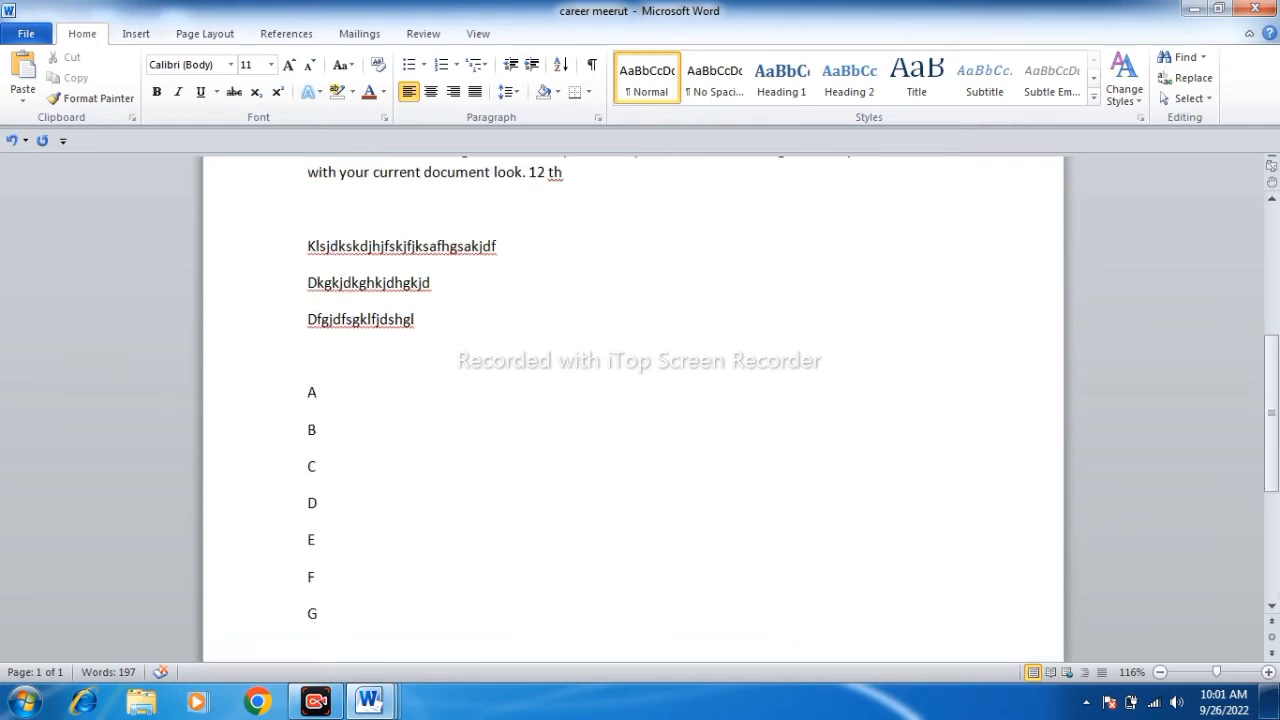
pyautogui.scroll(4, 633, 400)
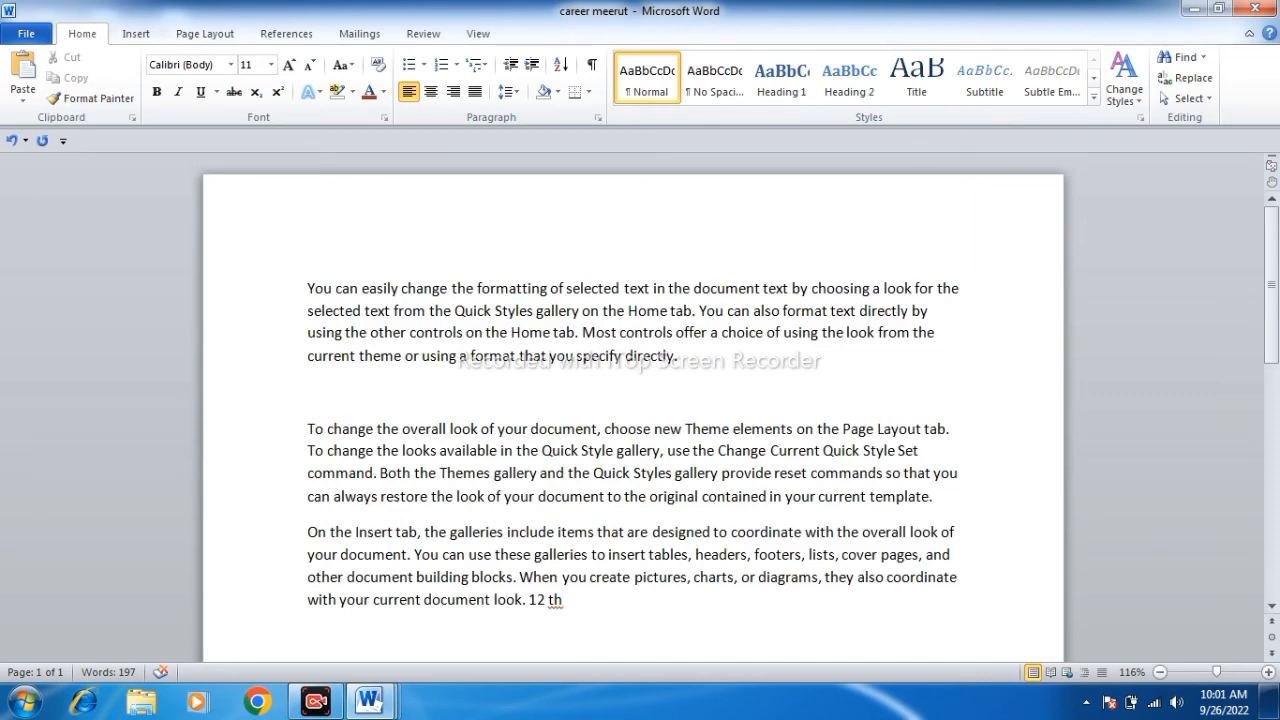
pyautogui.scroll(-4, 633, 400)
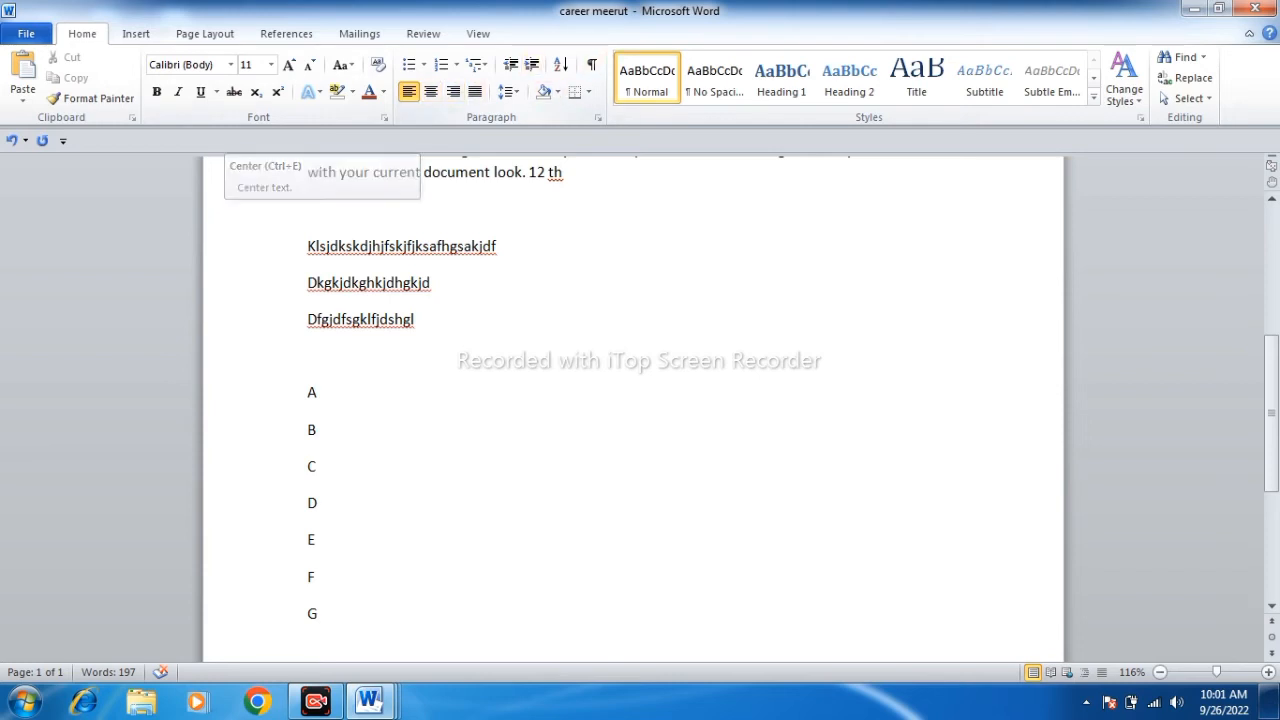
pyautogui.scroll(4, 633, 400)
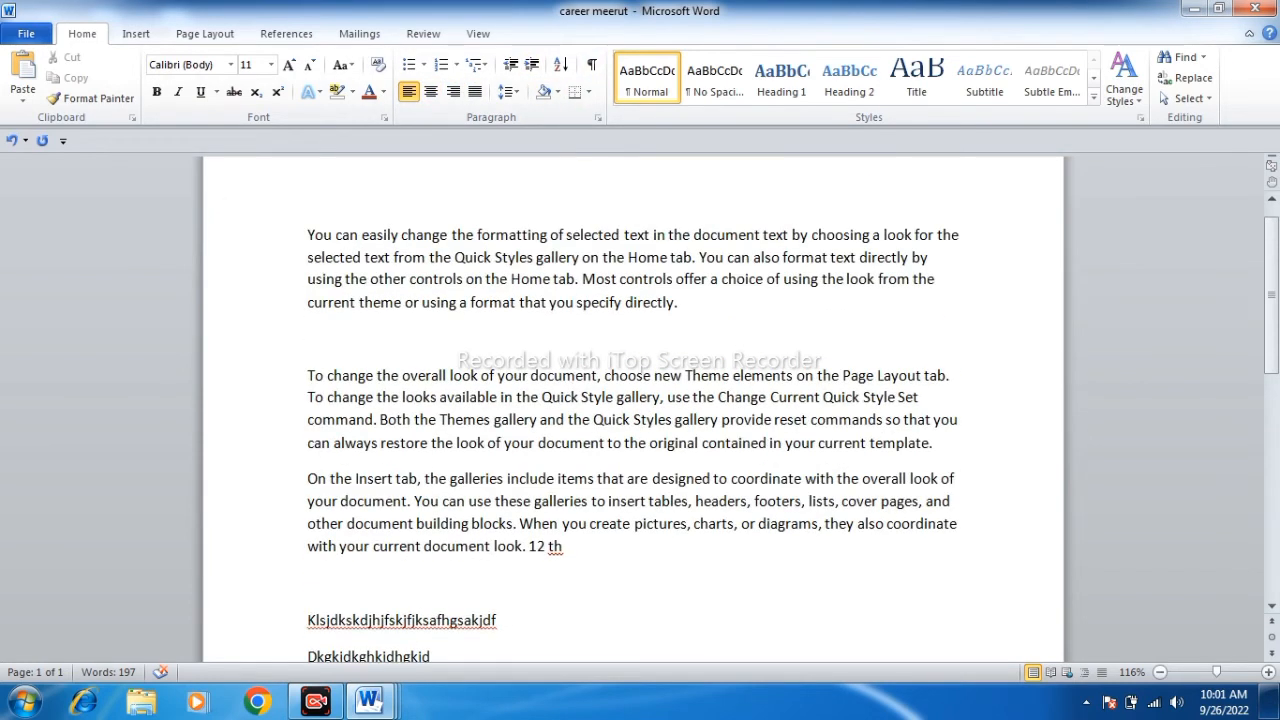
# - Select the three long paragraphs, try centred, right and justified alignment in turn, and restore left alignment
pyautogui.moveTo(308, 235); pyautogui.dragTo(568, 547)
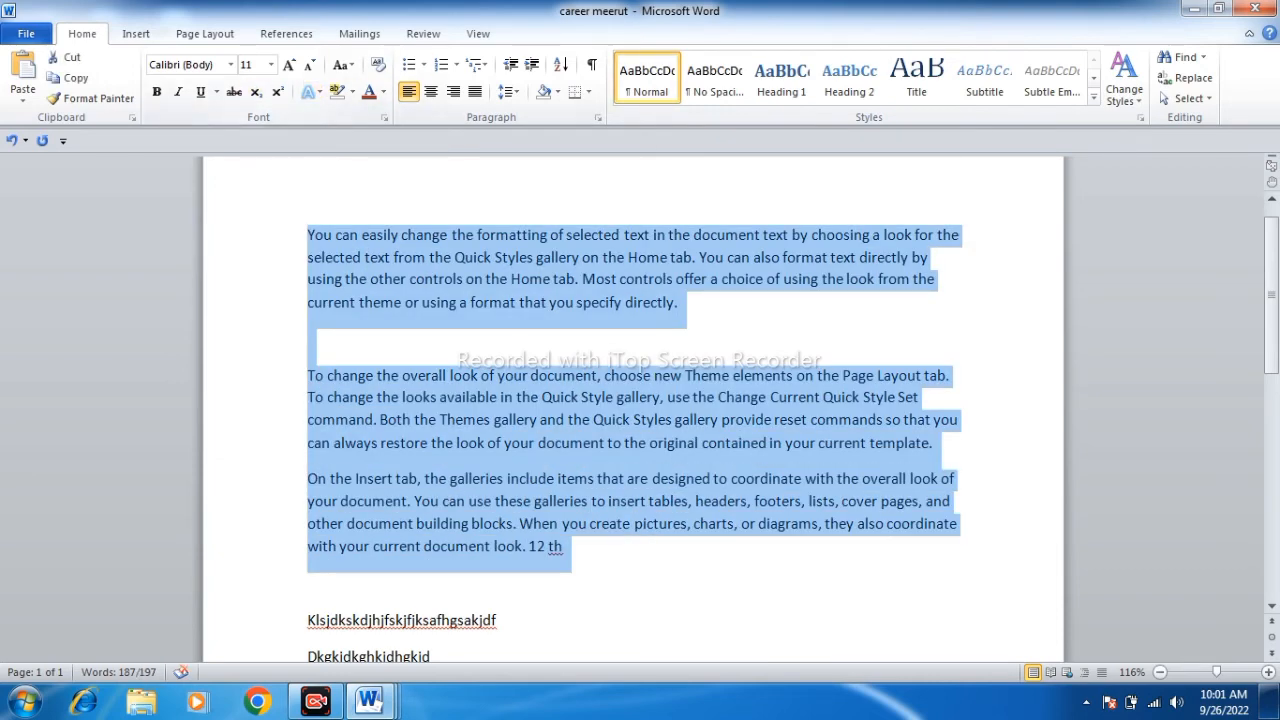
pyautogui.click(430, 91)
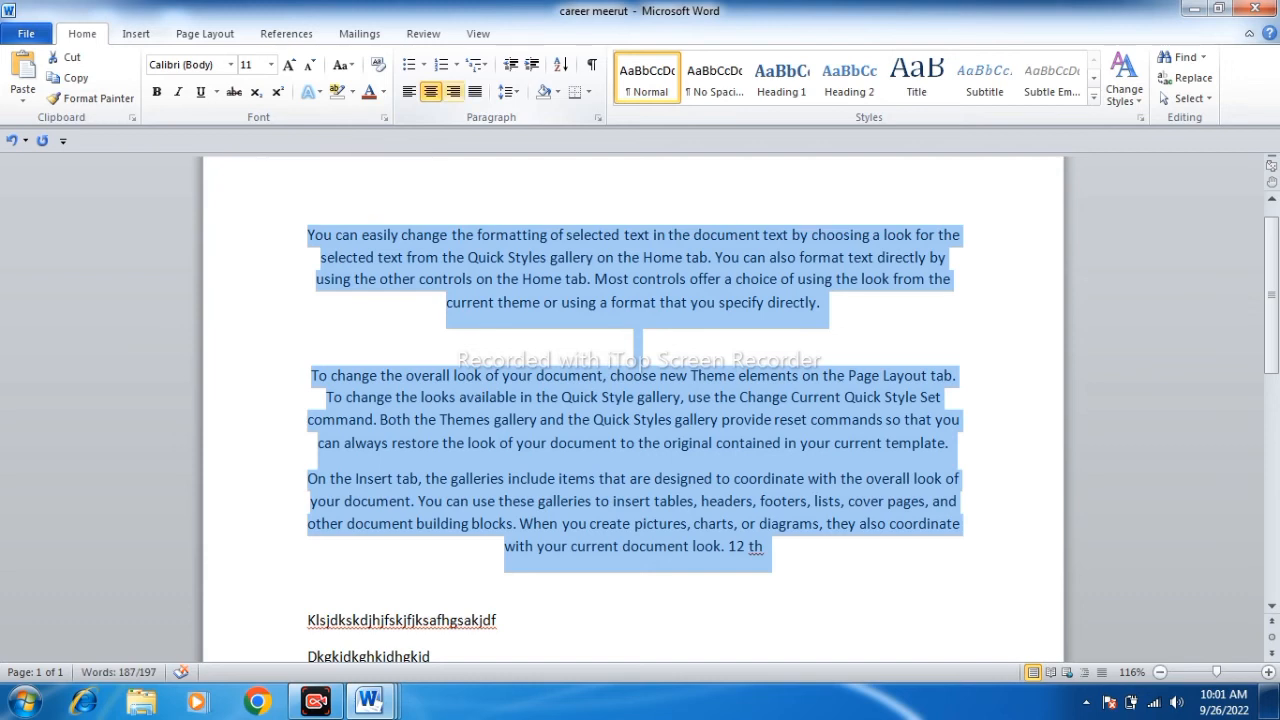
pyautogui.click(453, 91)
pyautogui.click(475, 91)
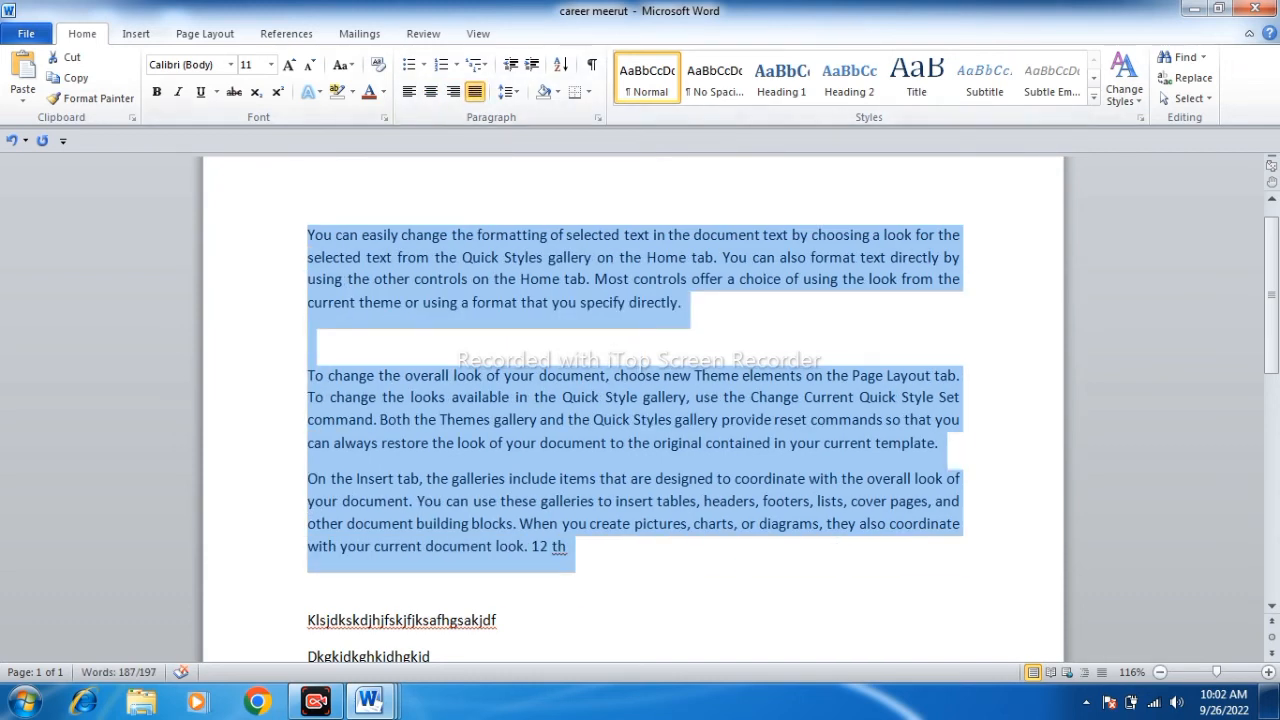
pyautogui.click(409, 91)
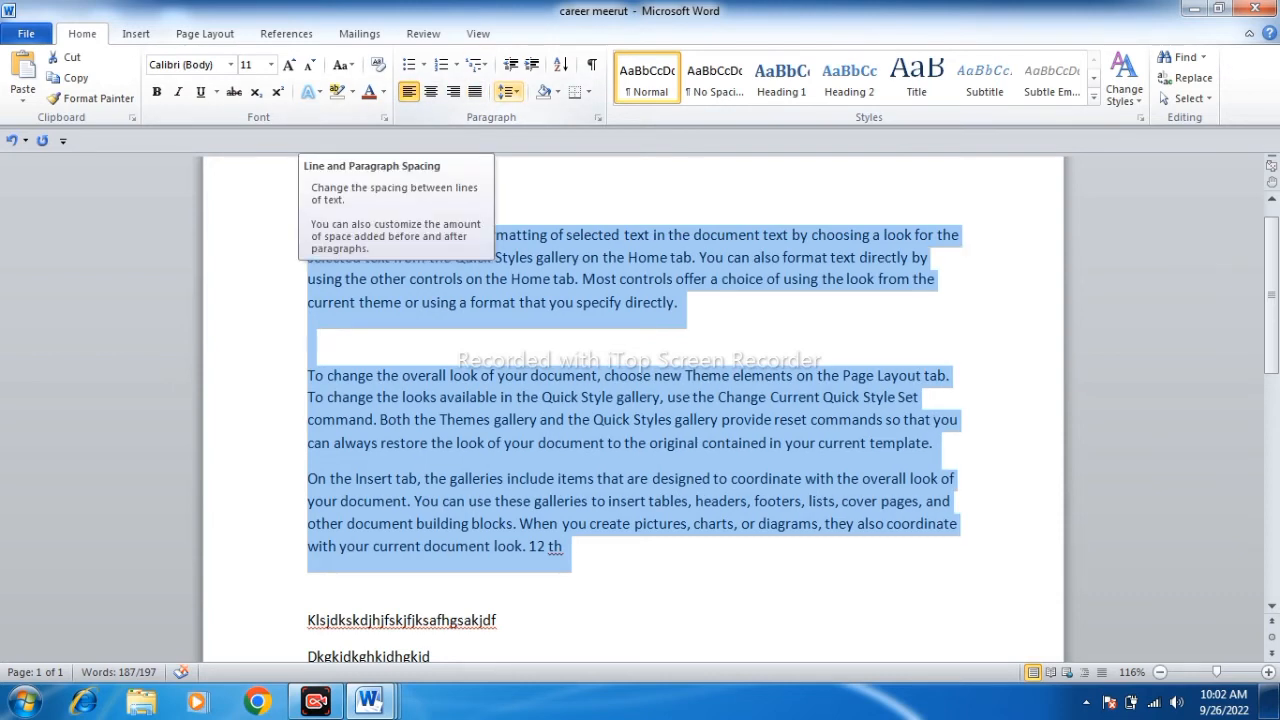
# - Try 1.5 line spacing on the three selected long paragraphs, and switch it to 1.0
pyautogui.click(508, 91)
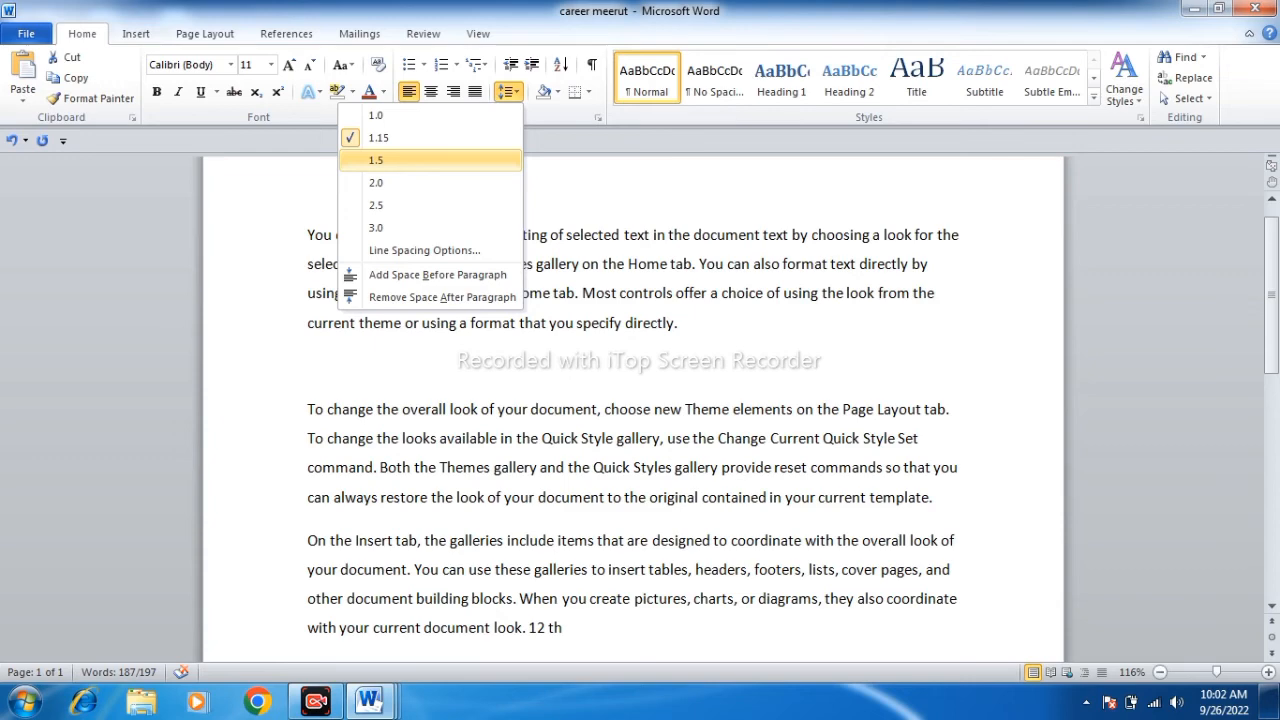
pyautogui.click(400, 160)
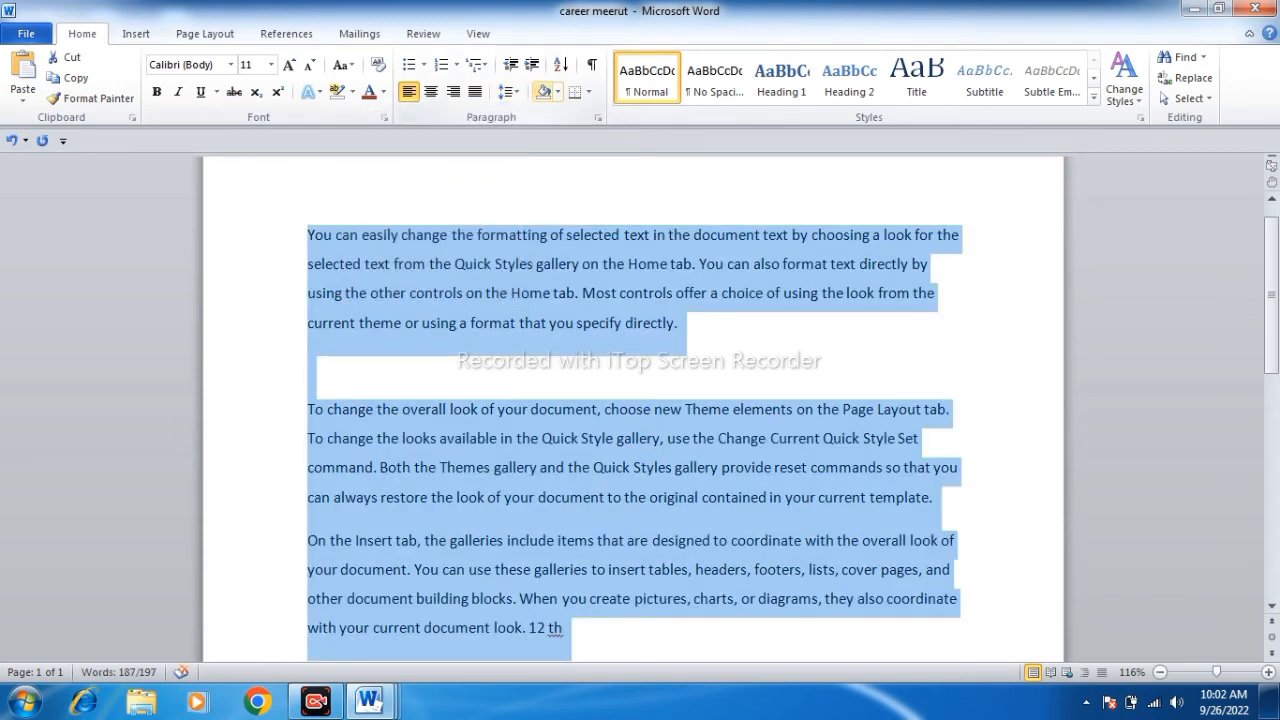
pyautogui.click(509, 91)
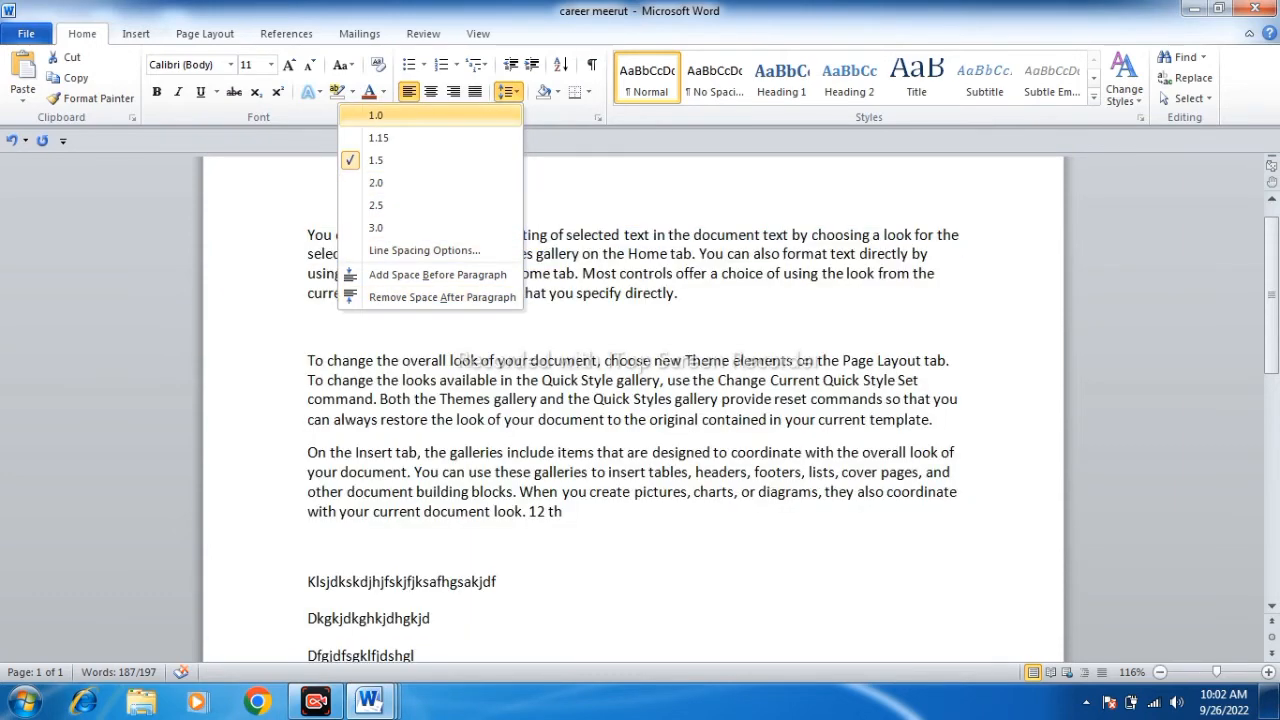
pyautogui.click(376, 115)
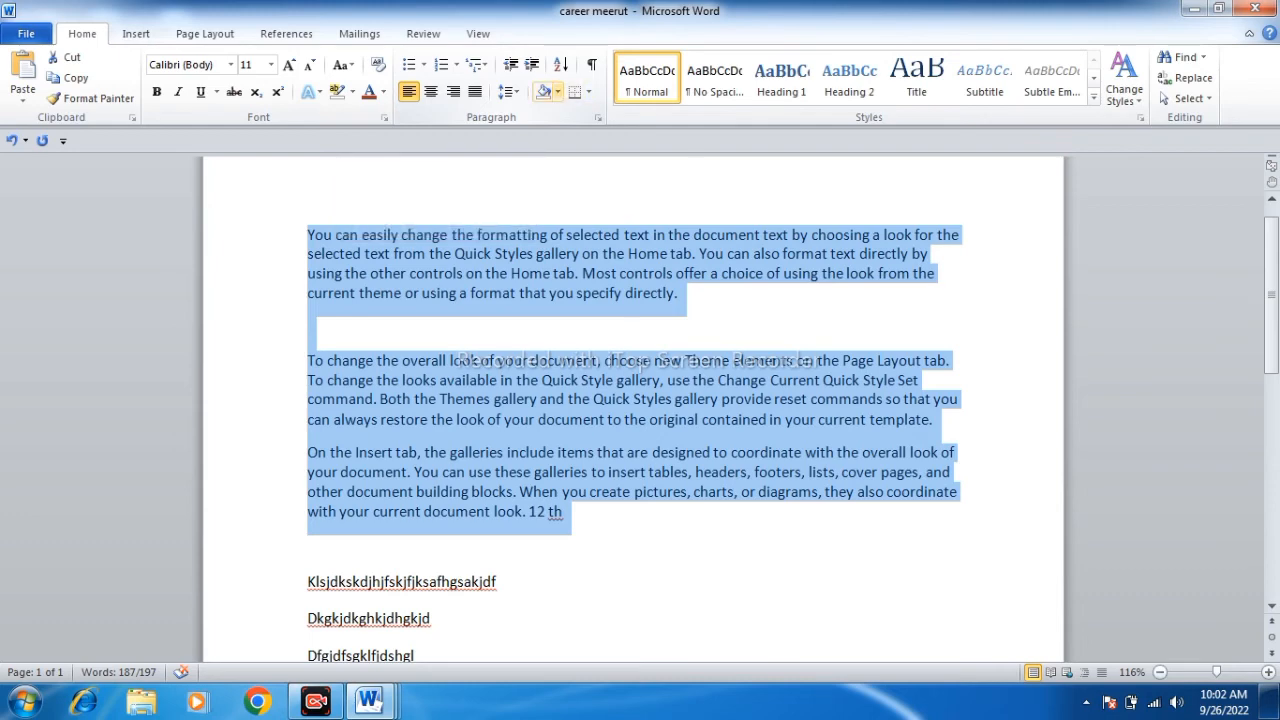
# - Try dark red and Orange, Accent 6 shading behind the selected paragraphs, and remove the shading again
pyautogui.click(557, 91)
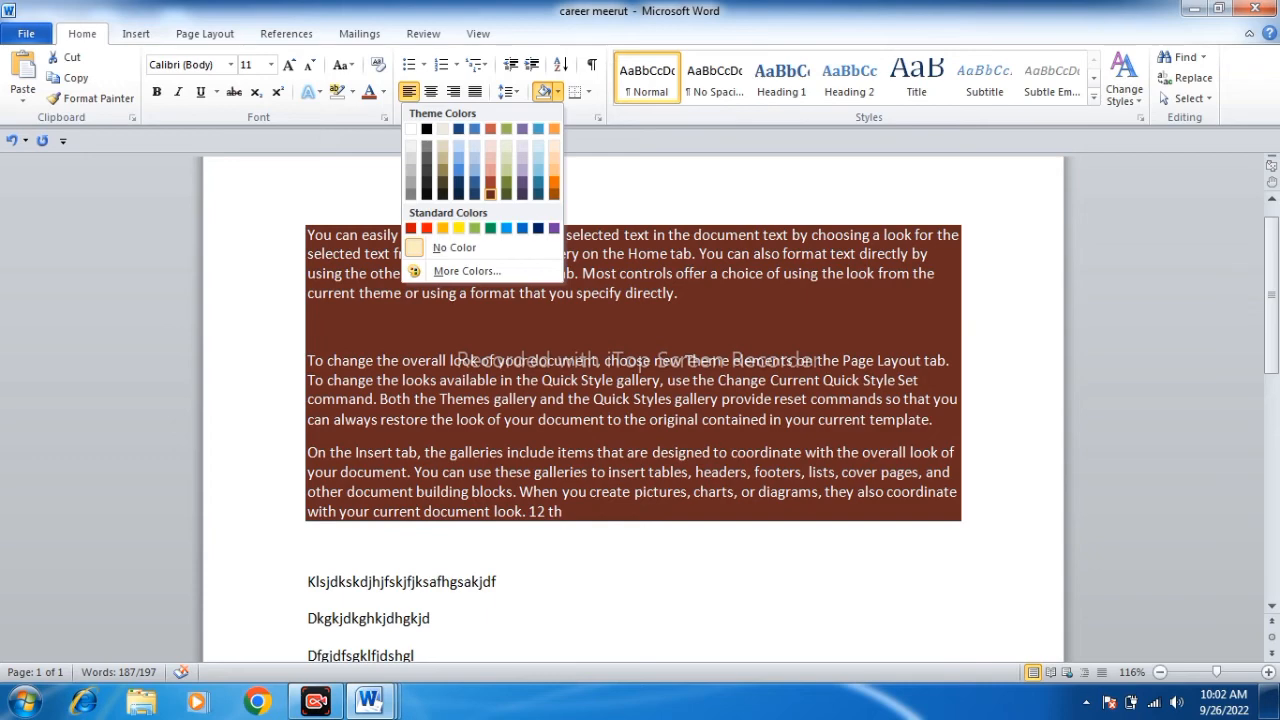
pyautogui.click(490, 193)
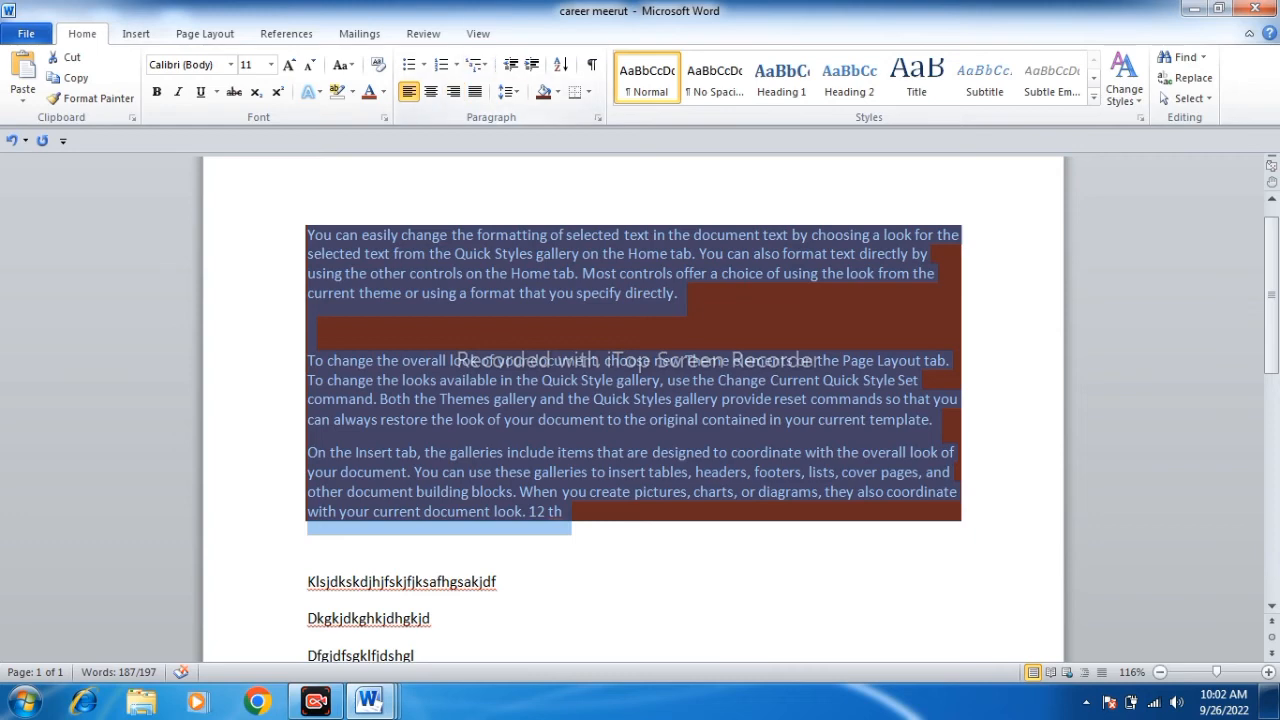
pyautogui.click(557, 91)
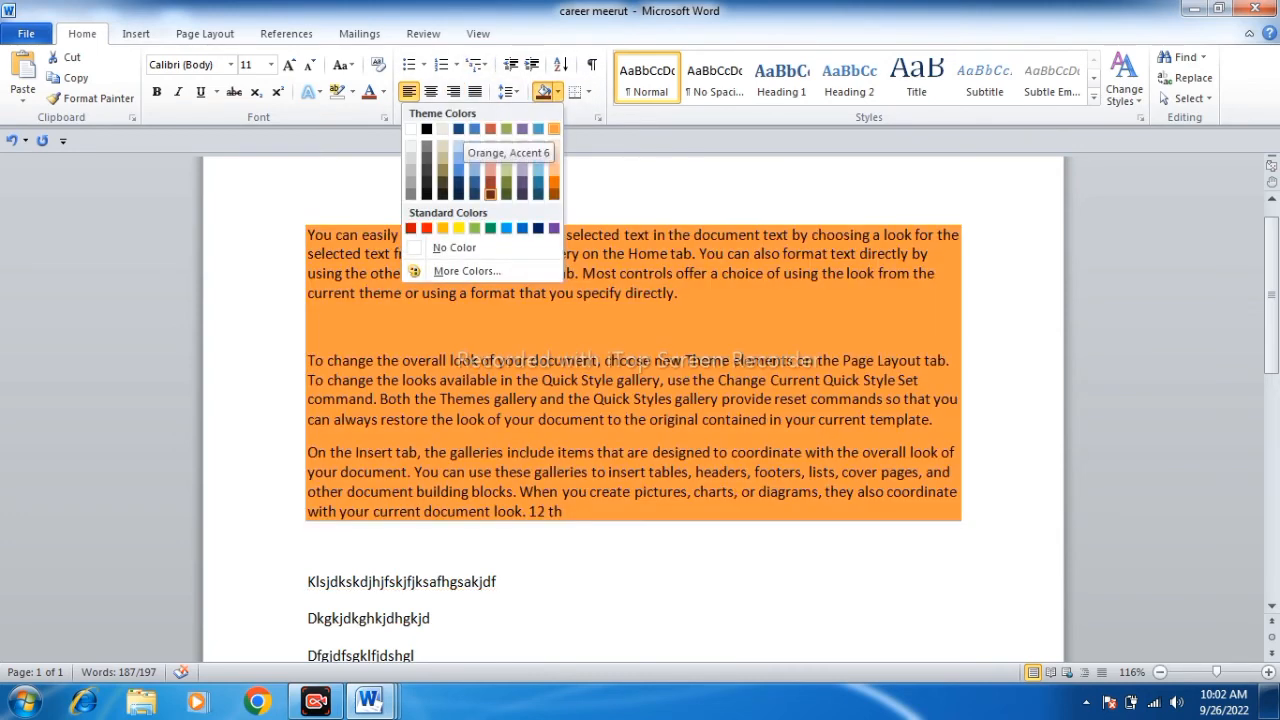
pyautogui.click(554, 129)
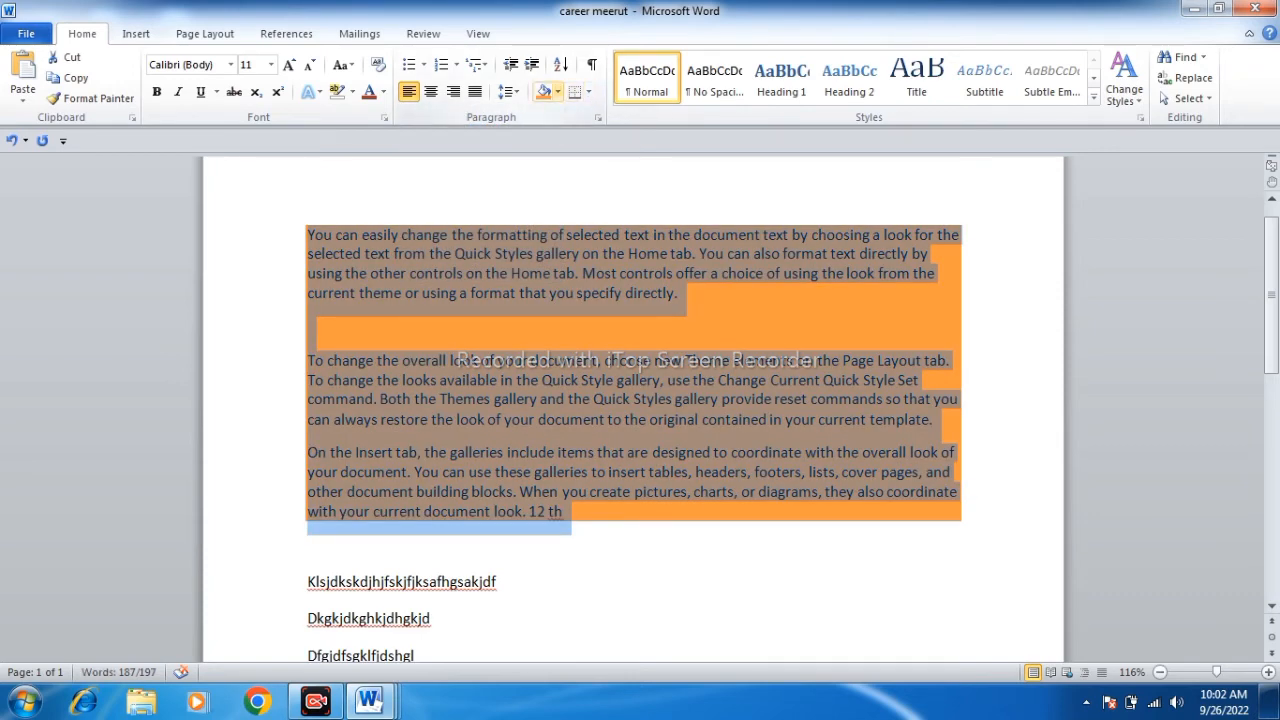
pyautogui.click(557, 91)
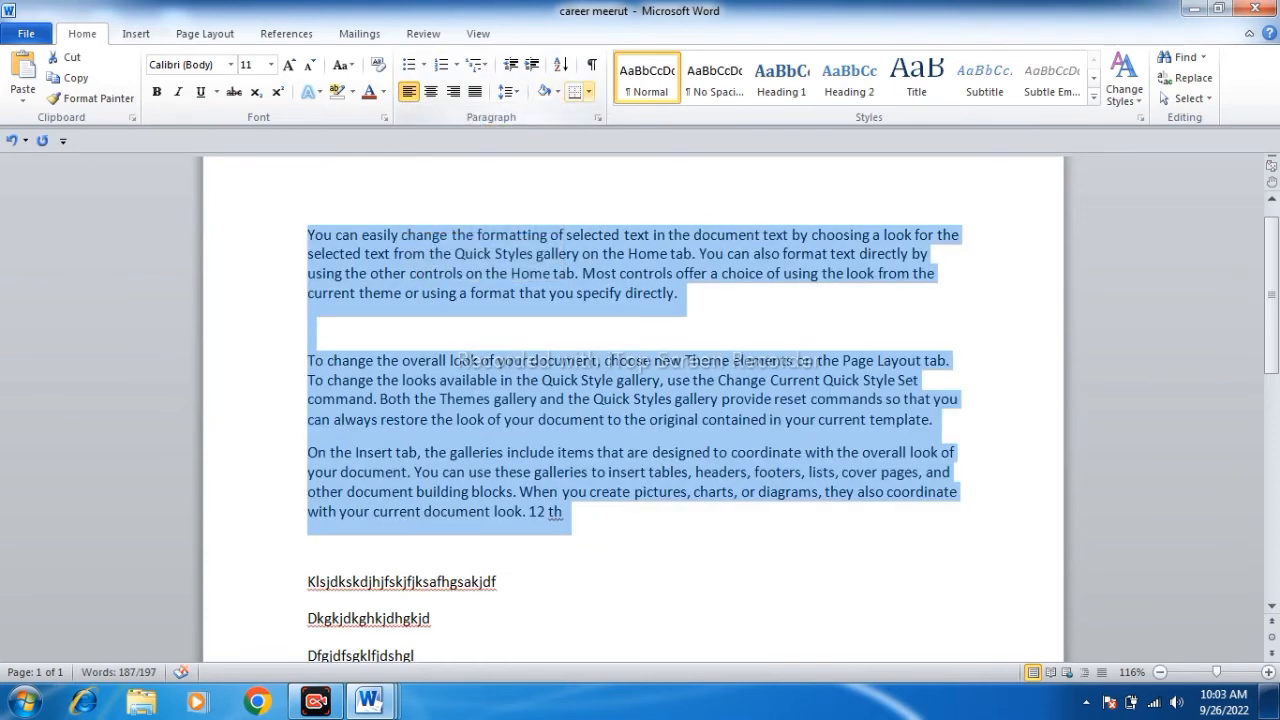
# - Try All Borders around the selected paragraphs and clear them again with No Border
pyautogui.click(589, 91)
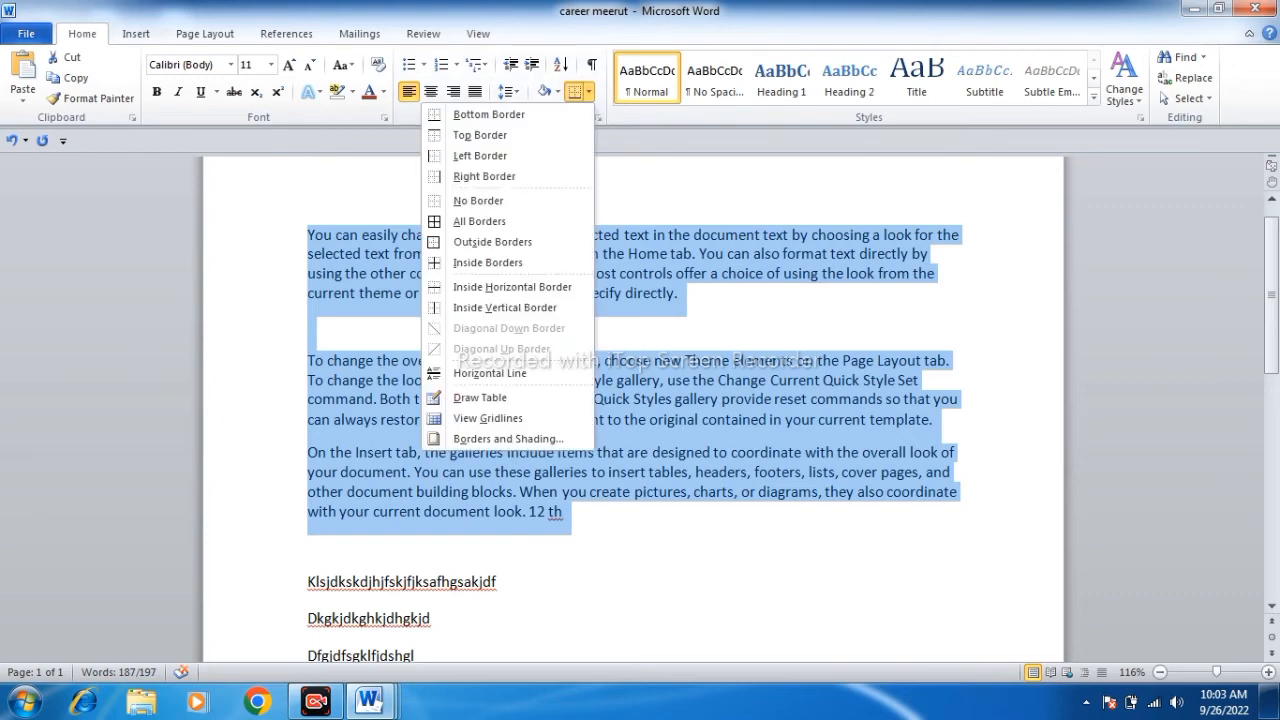
pyautogui.click(479, 221)
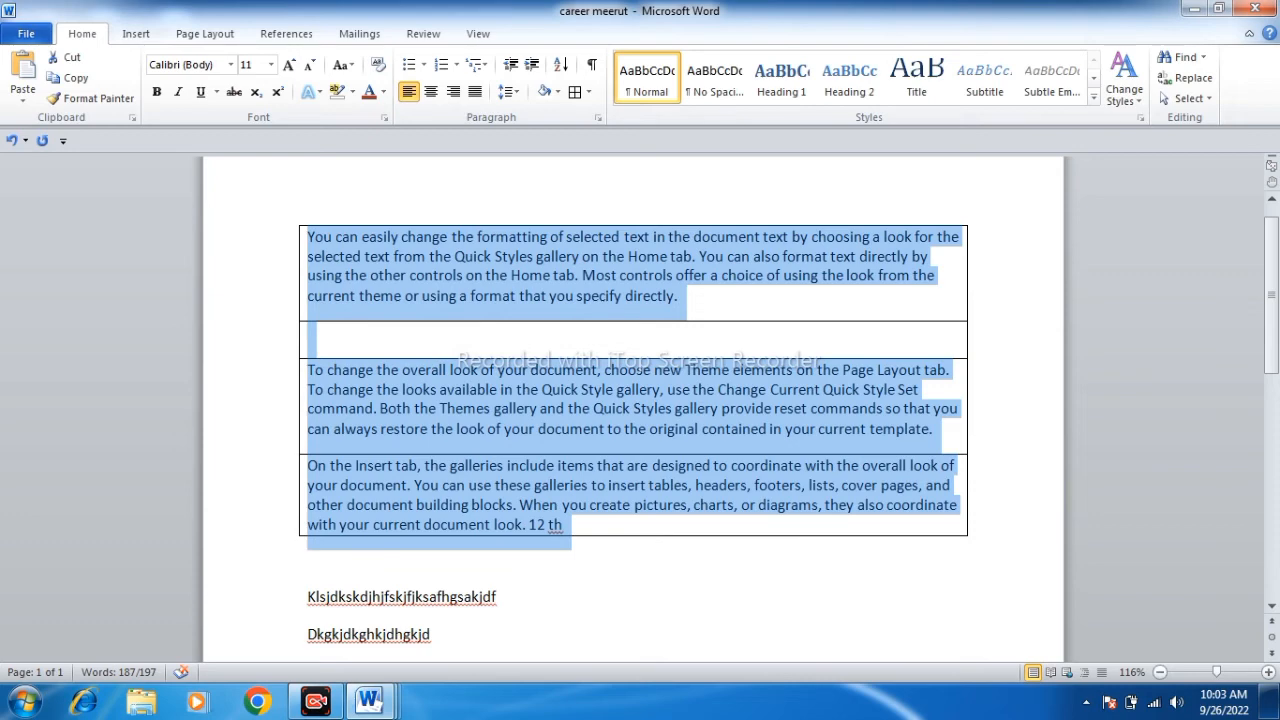
pyautogui.click(589, 91)
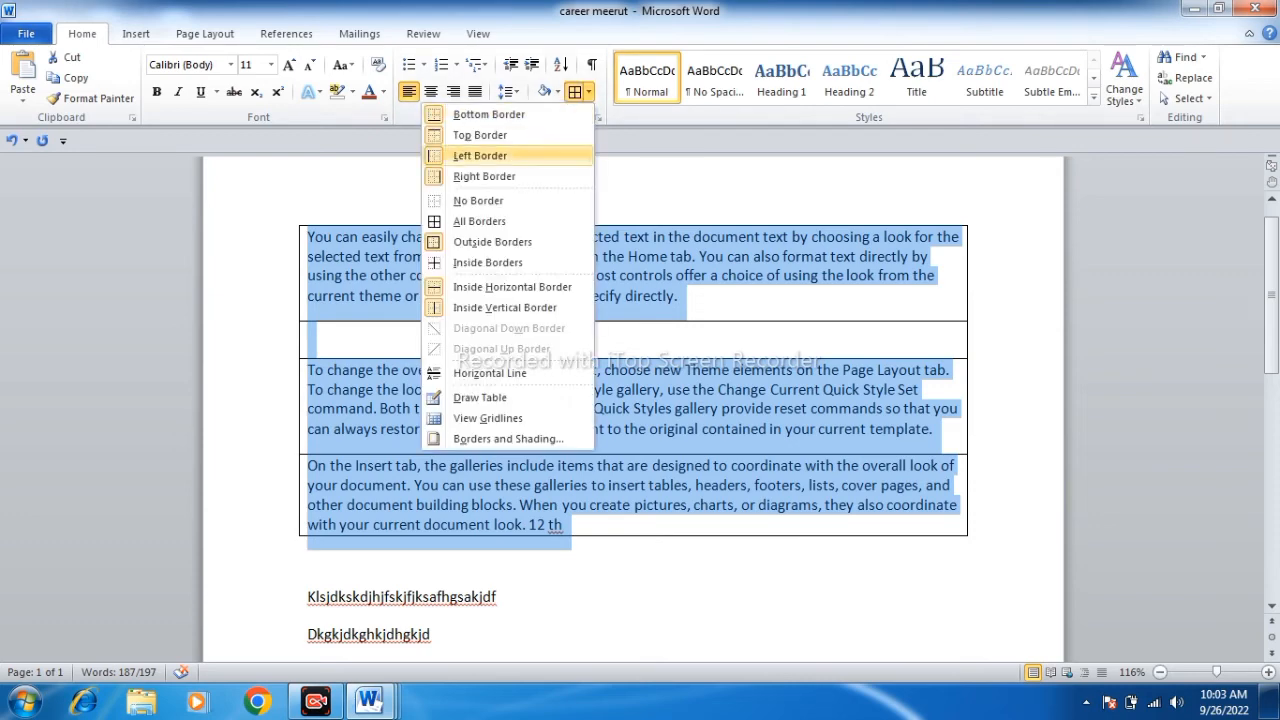
pyautogui.click(478, 200)
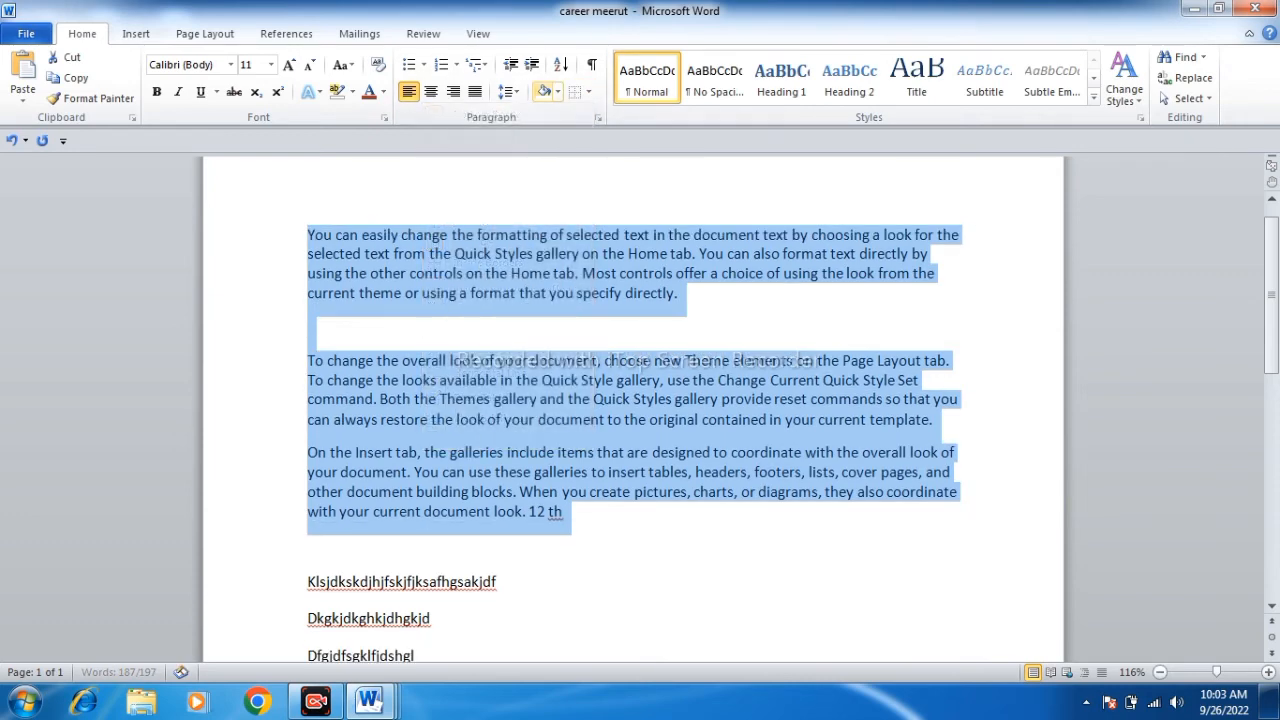
# - Try a bottom border under the selected paragraphs and take it off again
pyautogui.click(589, 91)
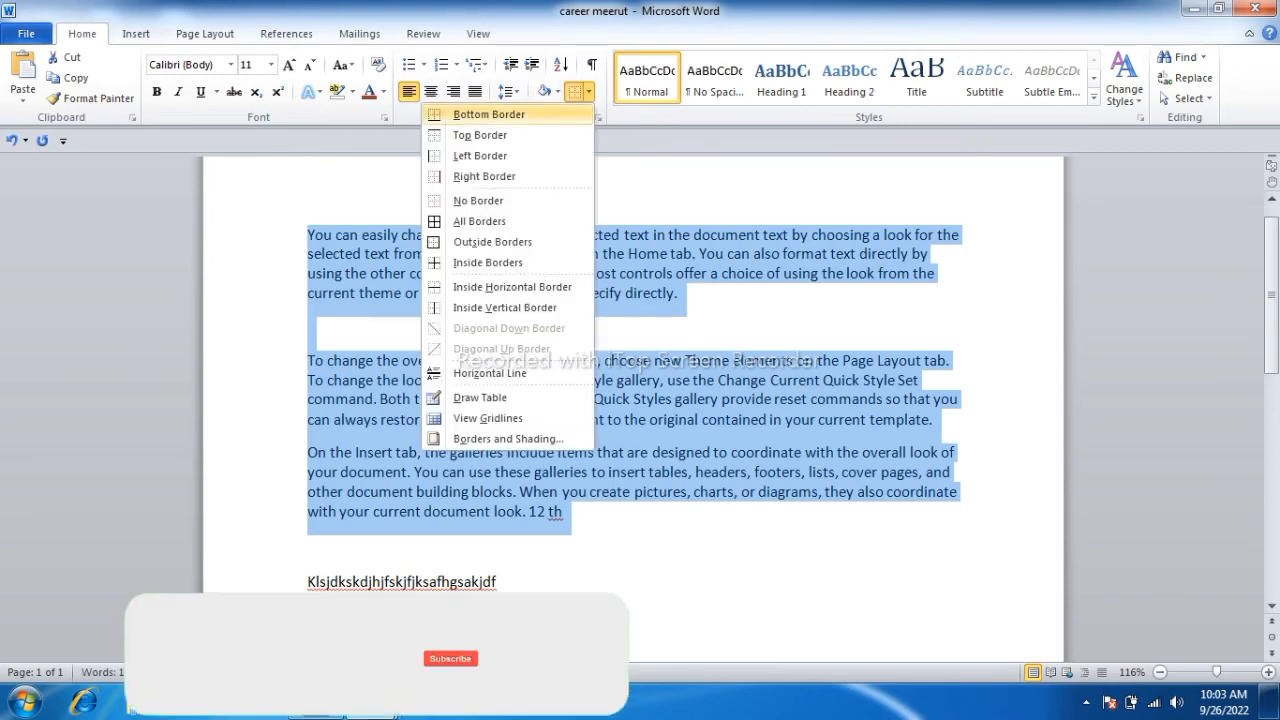
pyautogui.click(489, 114)
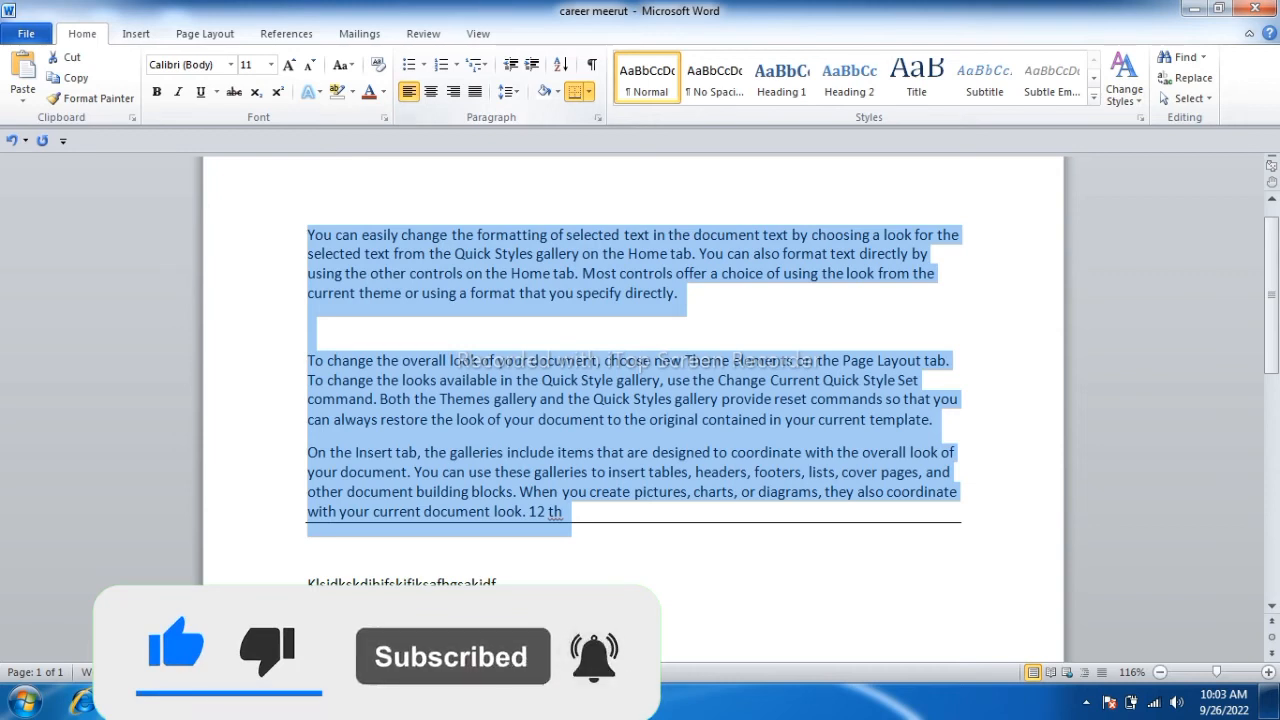
pyautogui.click(575, 92)
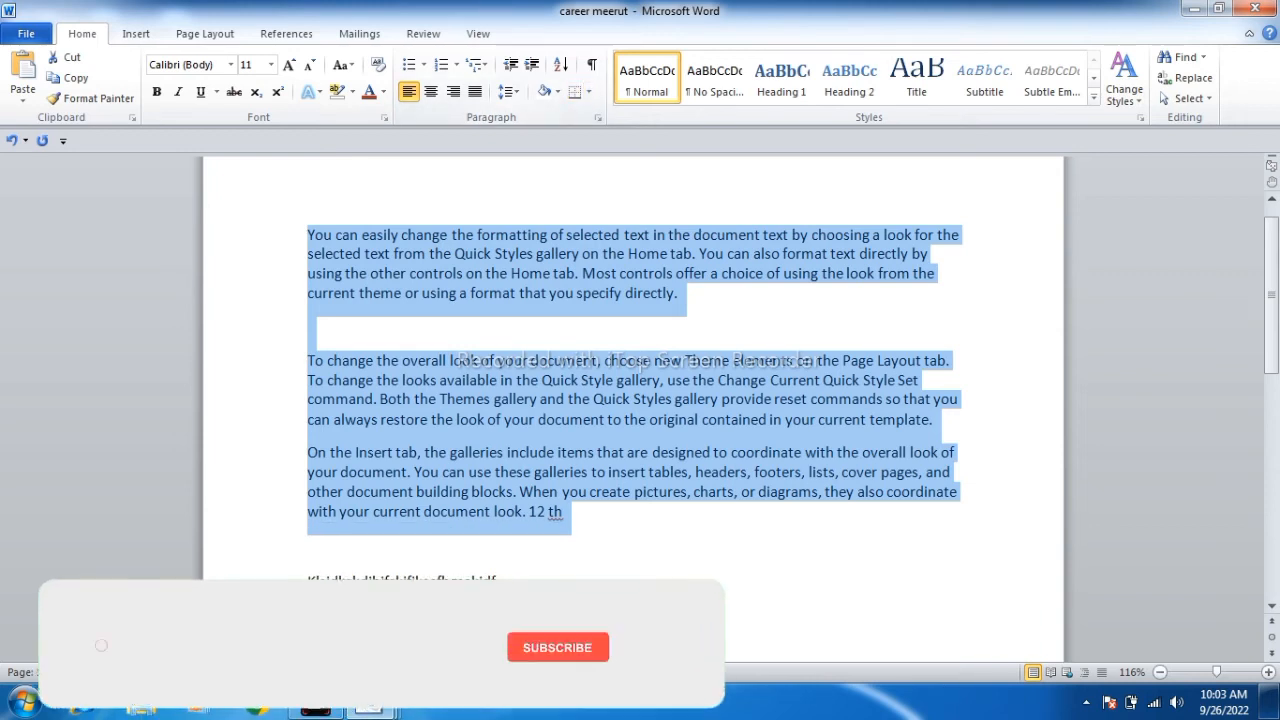
pyautogui.click(588, 92)
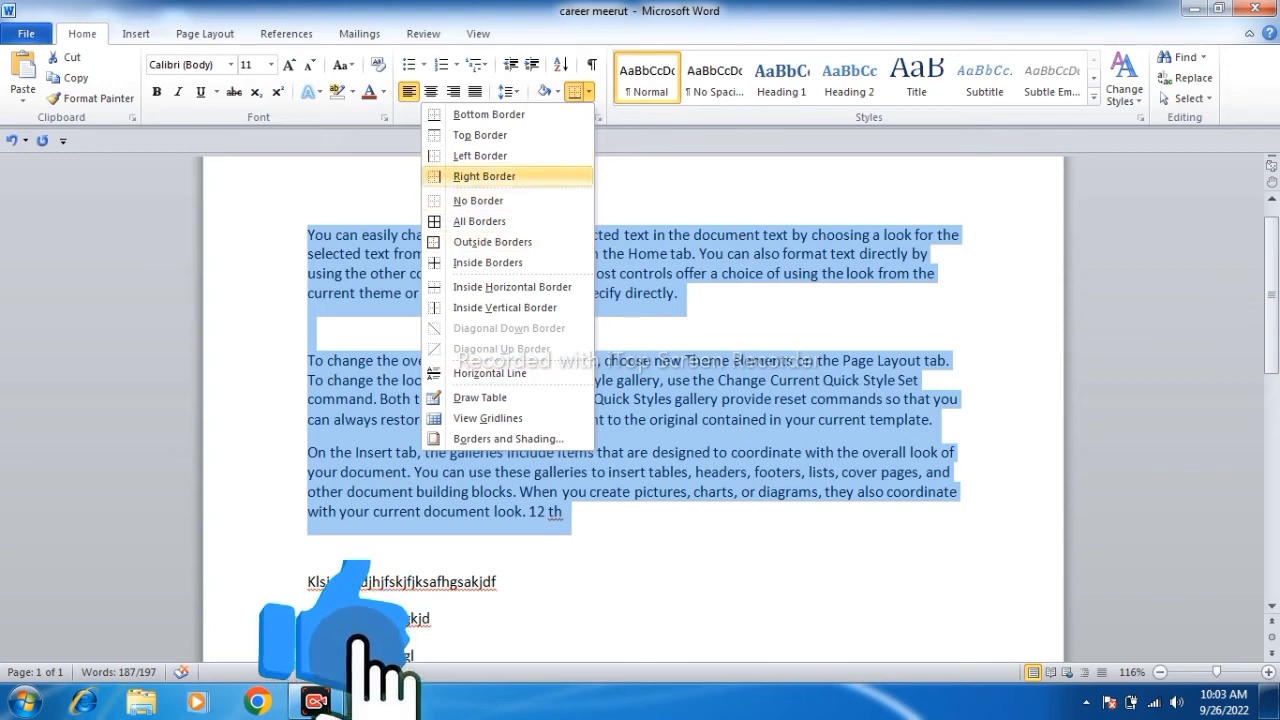
pyautogui.press('Escape')
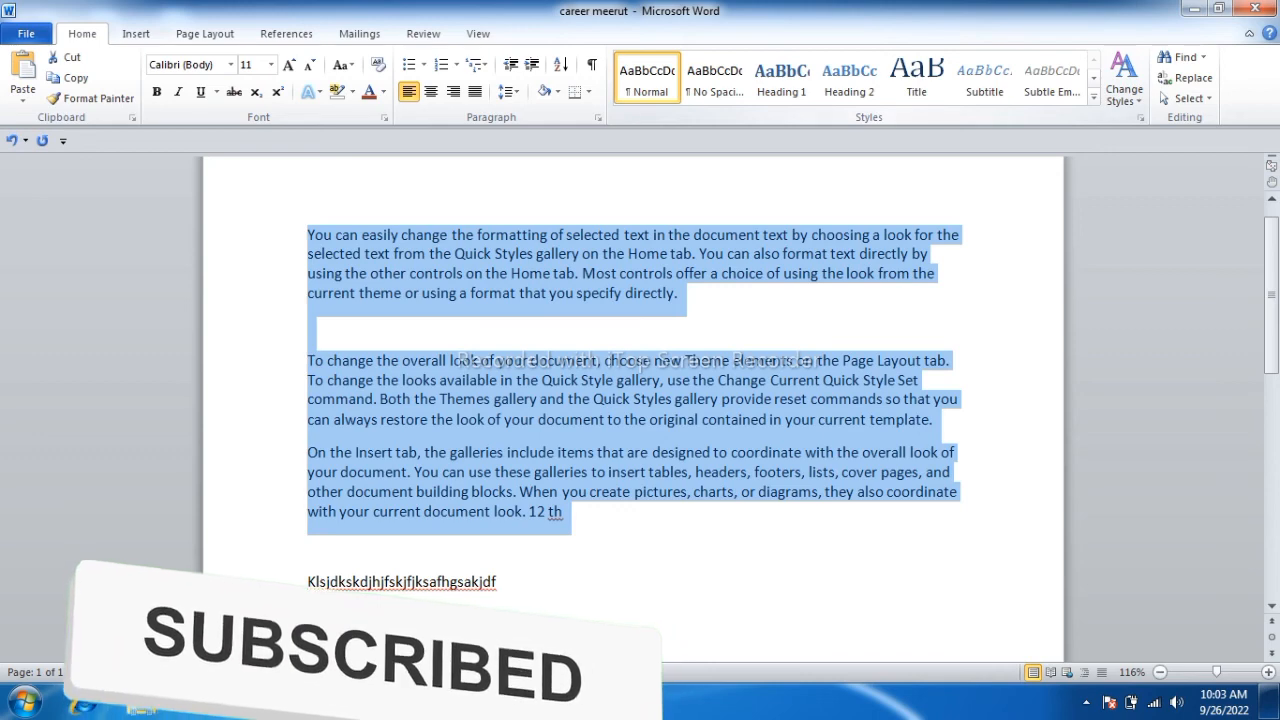
# - Try the Heading 1 style on the selected paragraphs and clear their formatting
pyautogui.click(1094, 98)
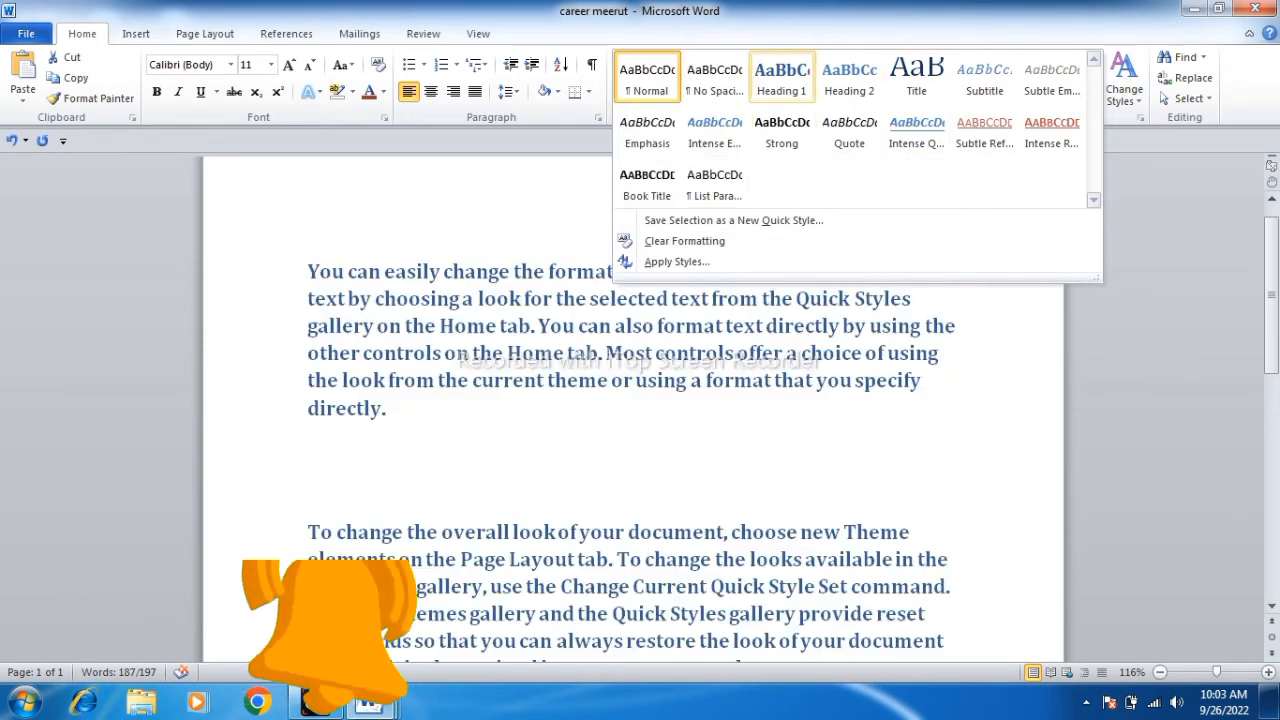
pyautogui.click(781, 78)
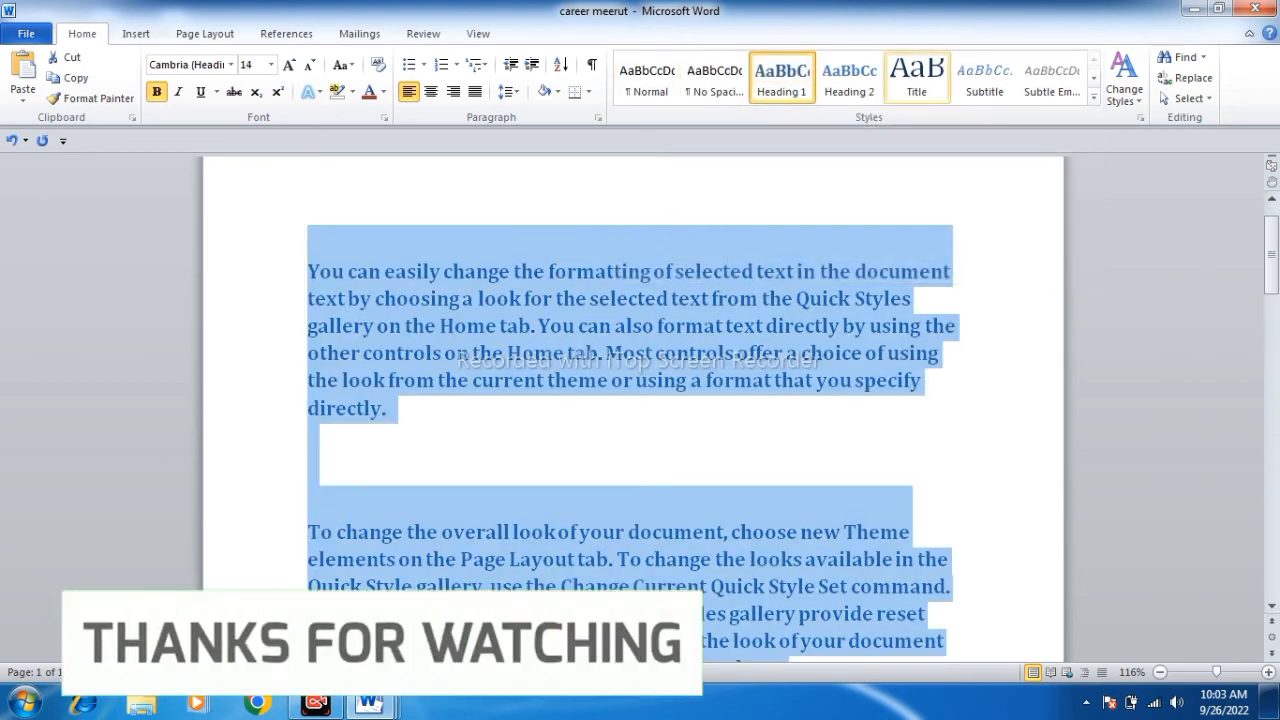
pyautogui.click(1094, 97)
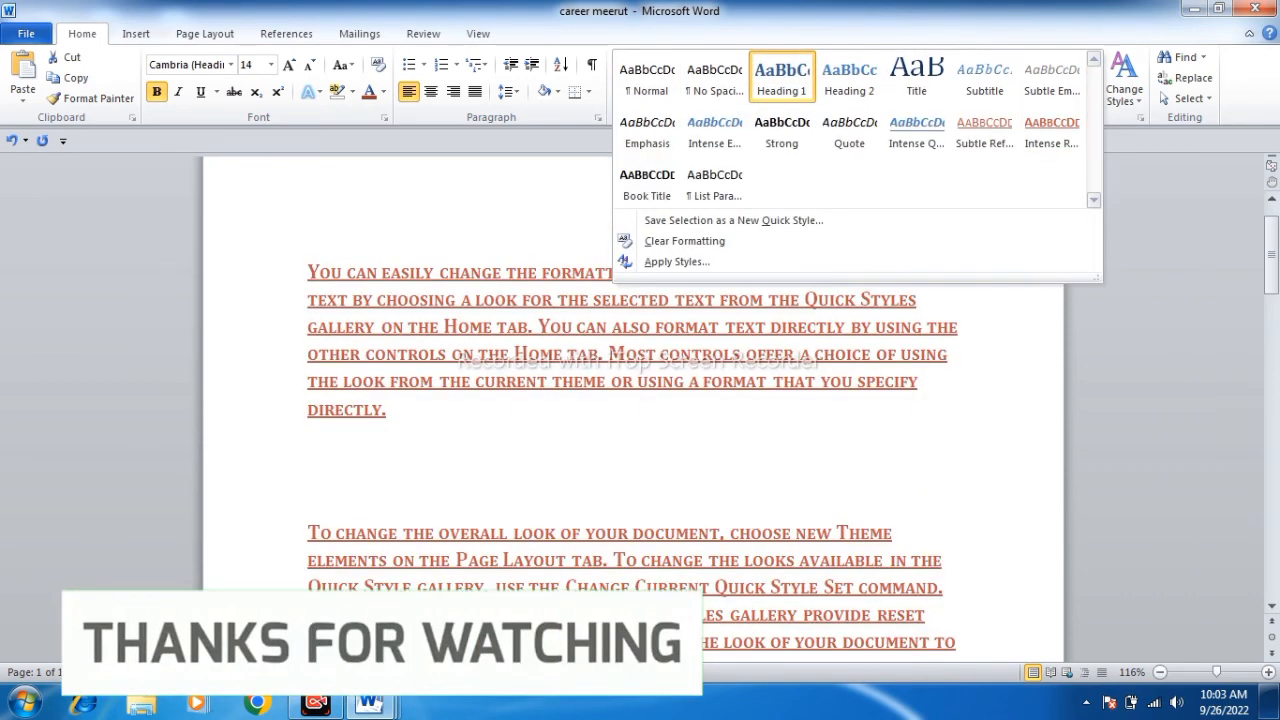
pyautogui.click(684, 241)
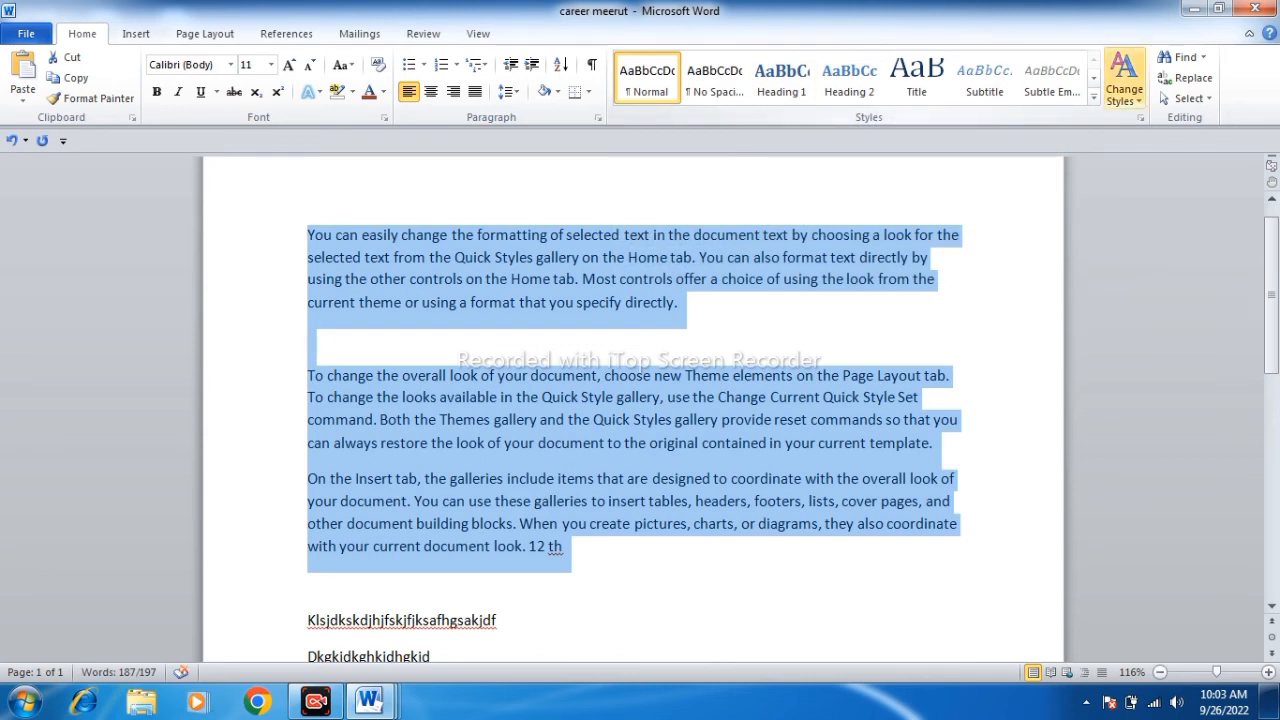
# - Apply the Subtitle style and the Emphasis style to the selected paragraphs by style name
pyautogui.click(1094, 97)
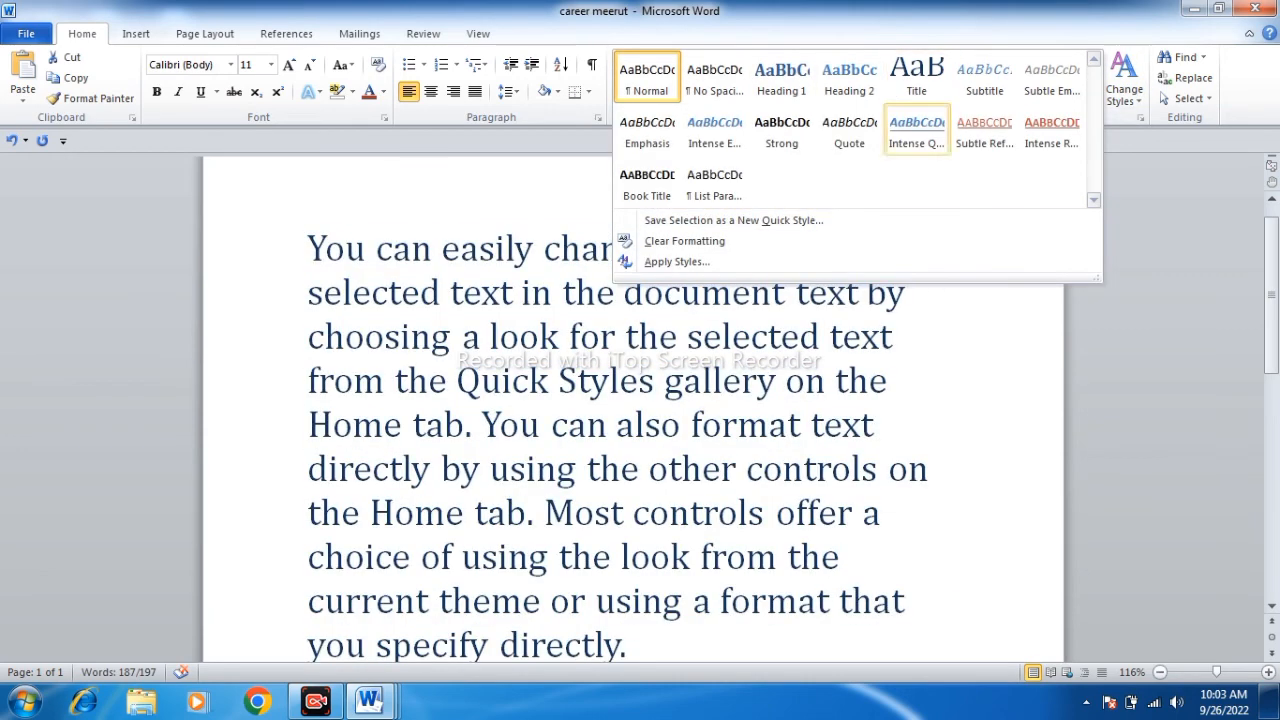
pyautogui.click(677, 261)
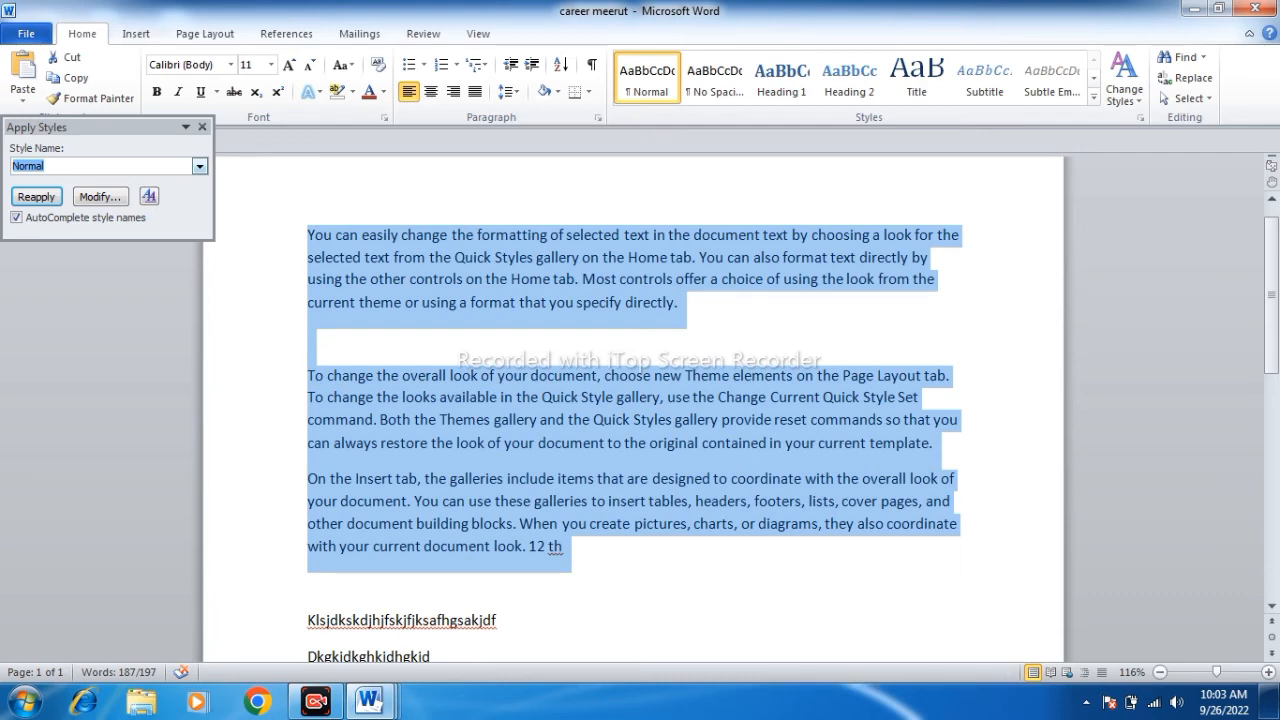
pyautogui.click(200, 167)
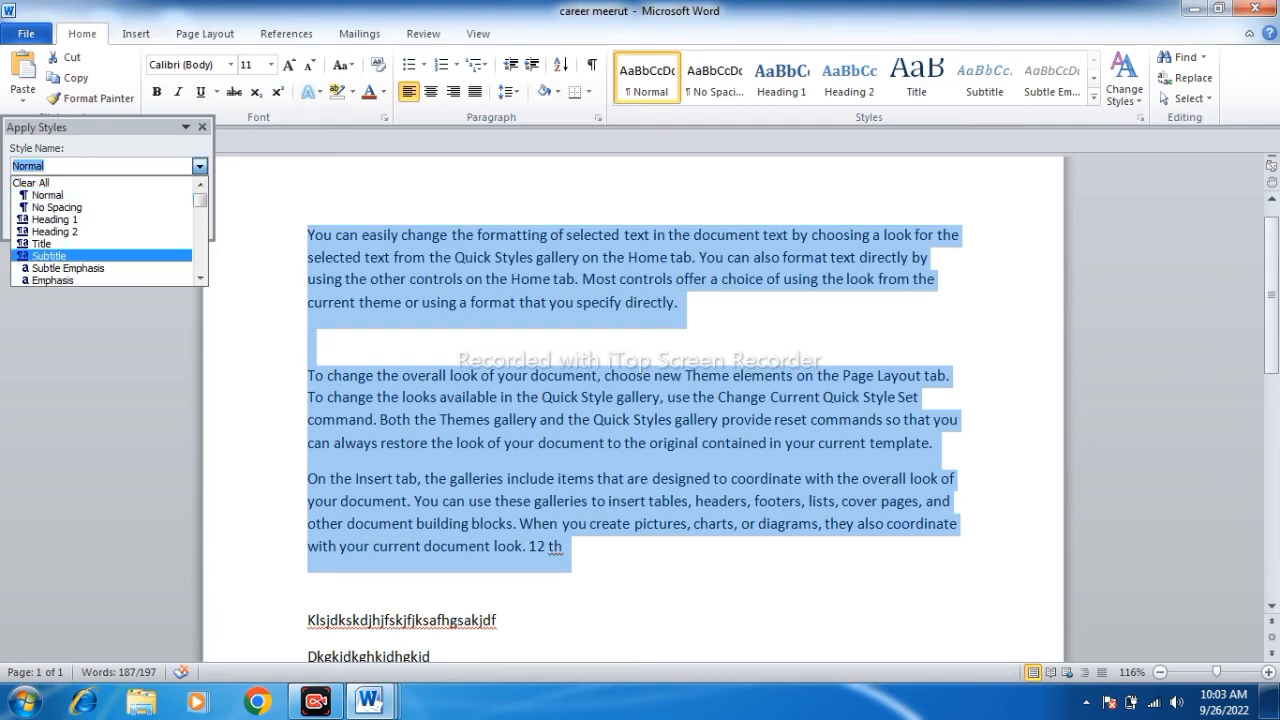
pyautogui.press('Return')
pyautogui.click(200, 167)
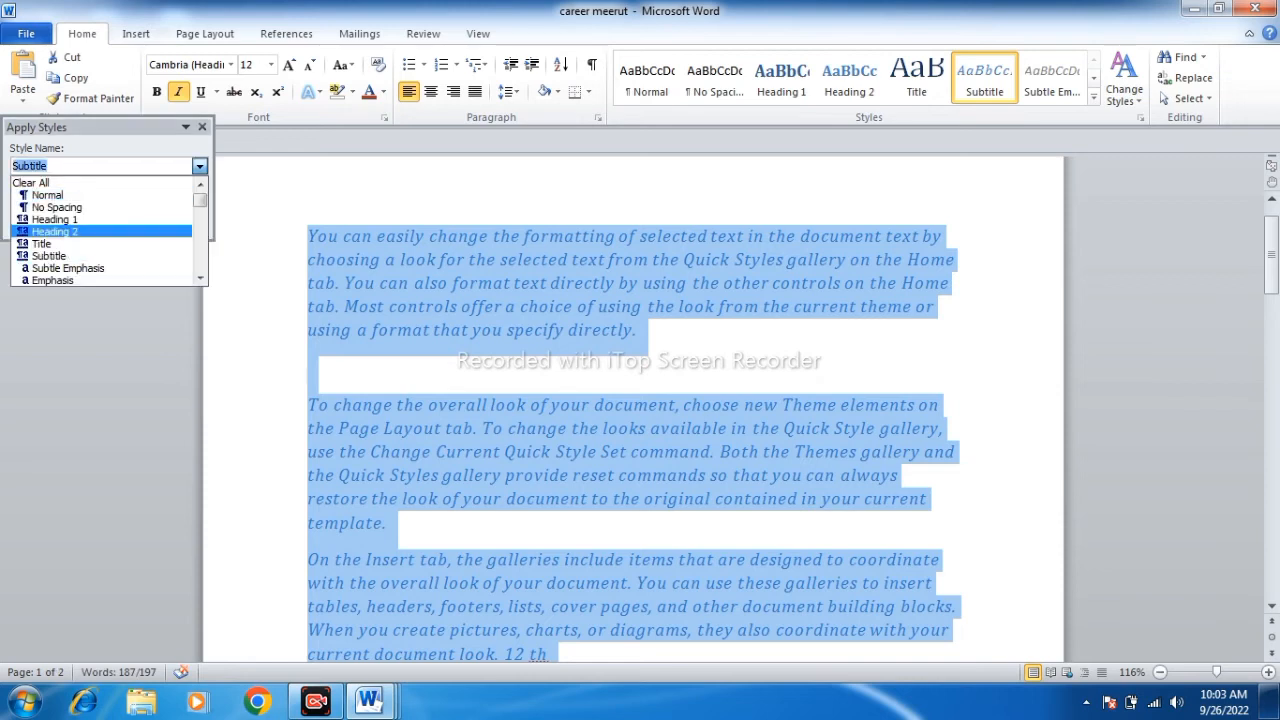
pyautogui.click(60, 280)
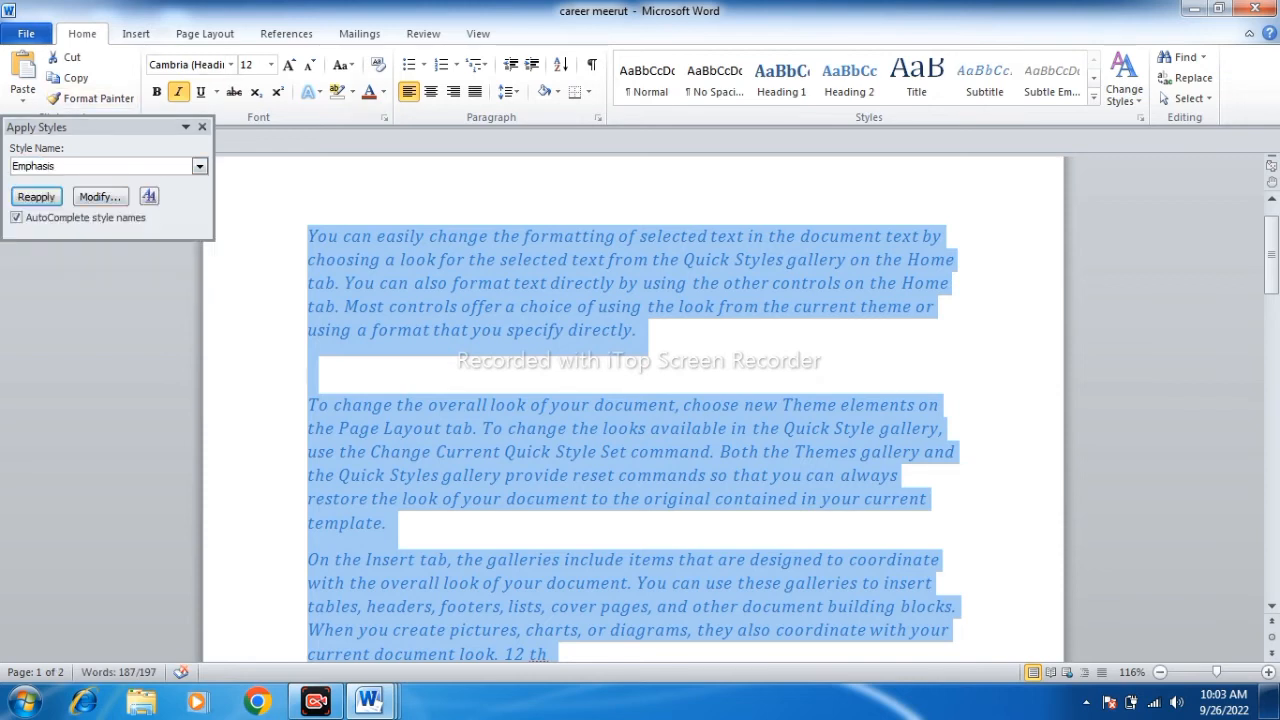
pyautogui.click(202, 127)
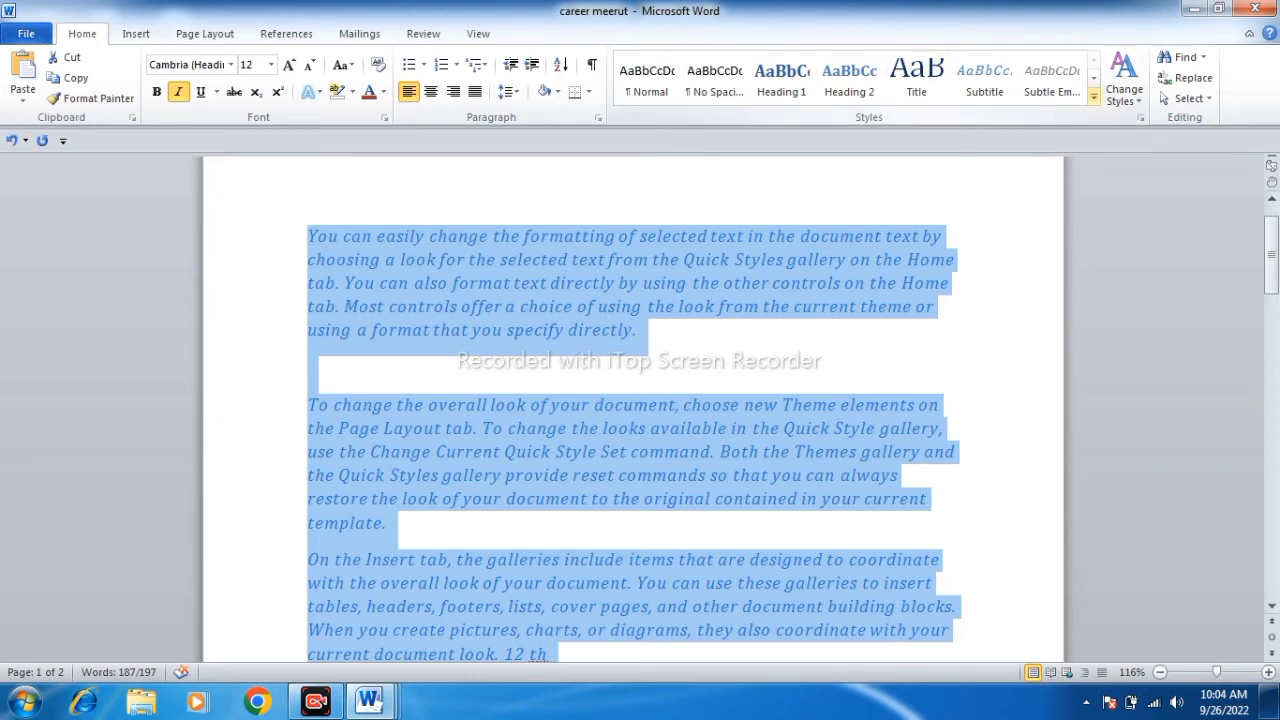
# - Reapply the Emphasis style to the selected paragraphs through Apply Styles
pyautogui.click(1094, 97)
pyautogui.click(675, 261)
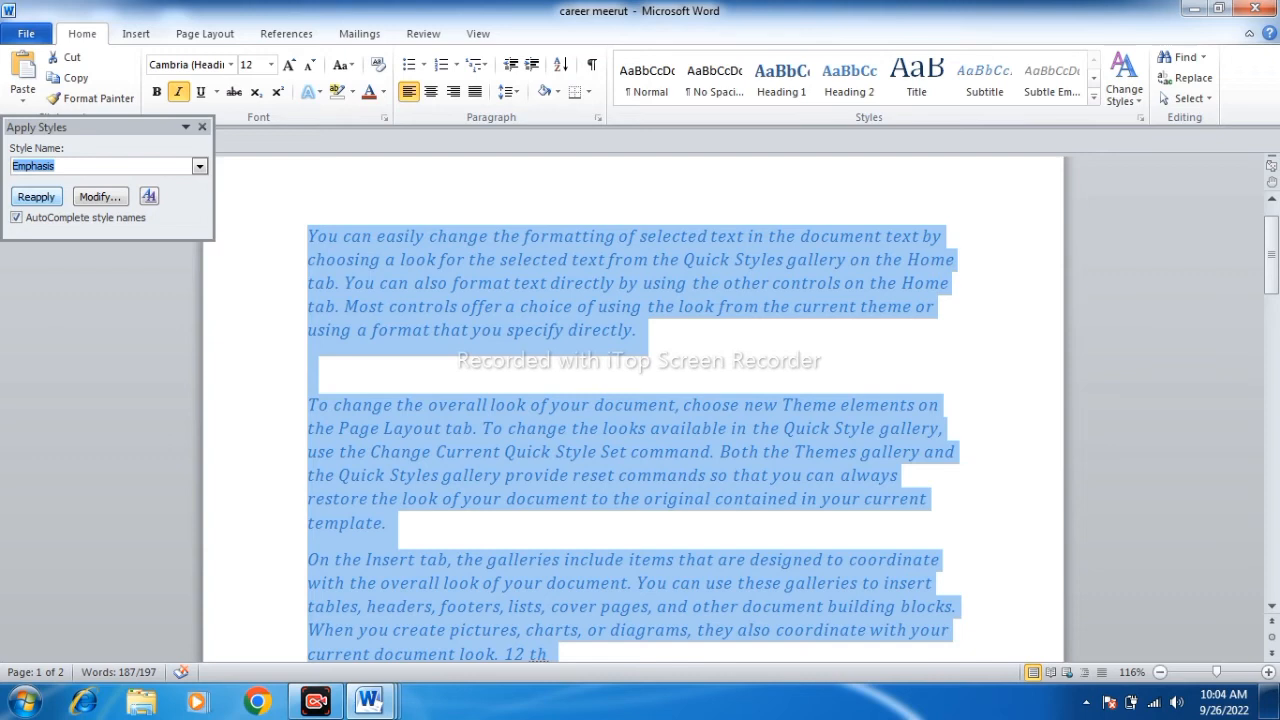
pyautogui.click(36, 197)
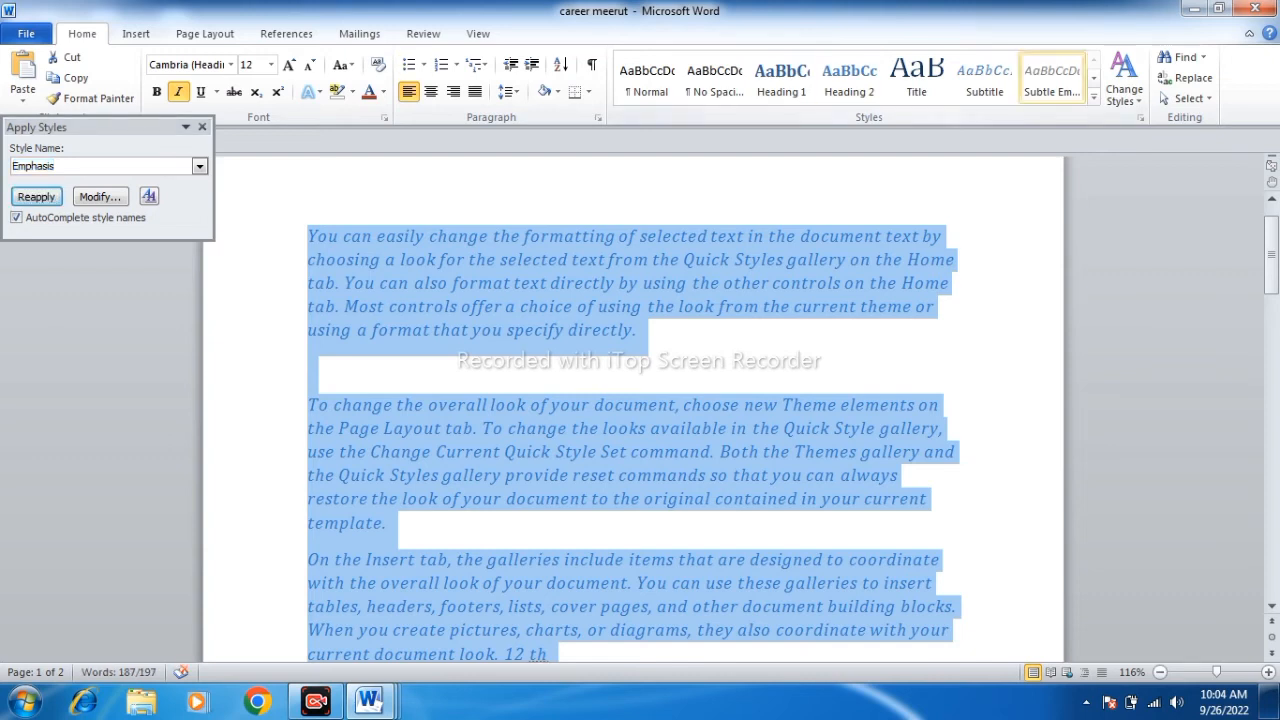
pyautogui.click(202, 127)
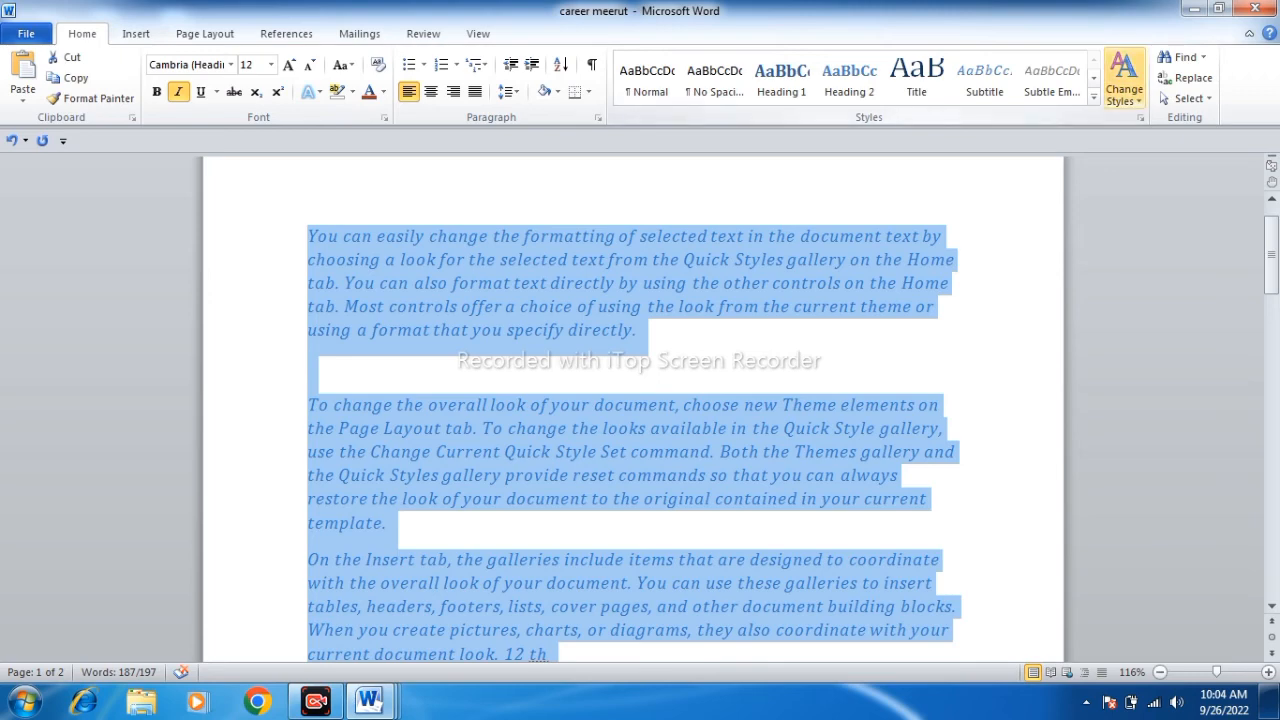
# - Change the document's theme colours to Essential and its style set to Word 2003
pyautogui.click(1124, 80)
pyautogui.moveTo(1050, 121)
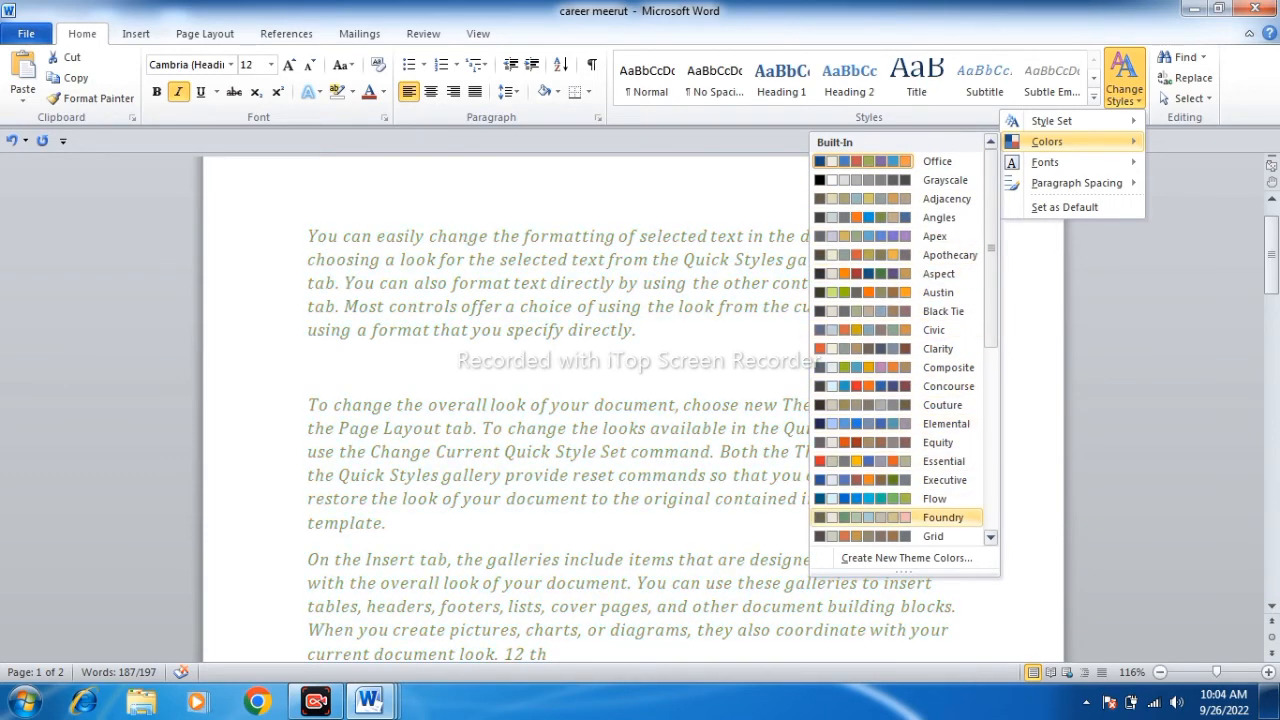
pyautogui.click(943, 461)
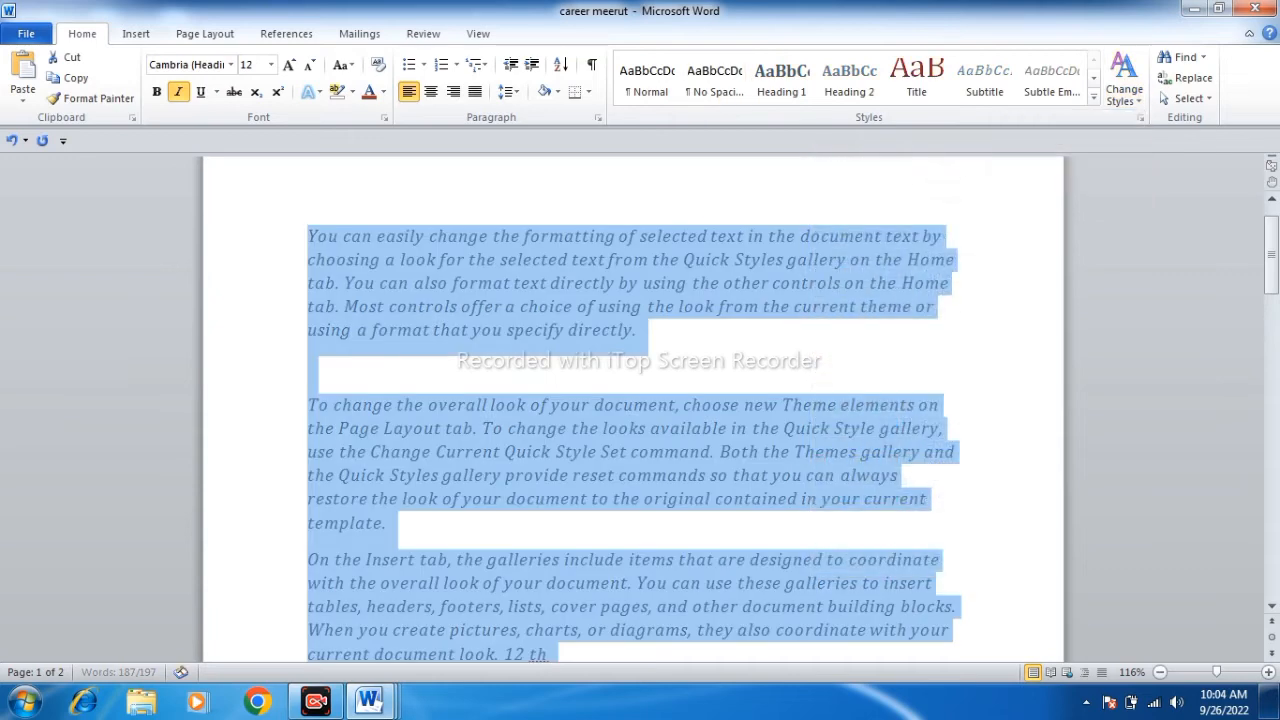
pyautogui.click(1124, 80)
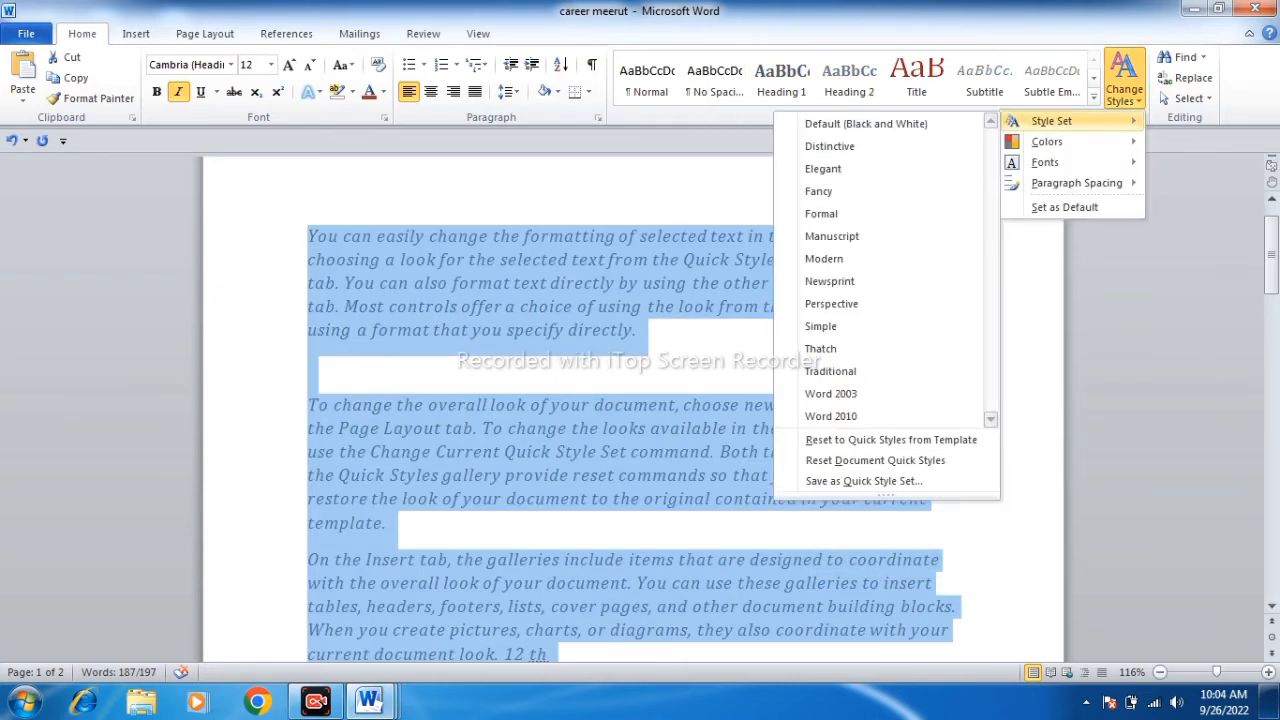
pyautogui.click(830, 393)
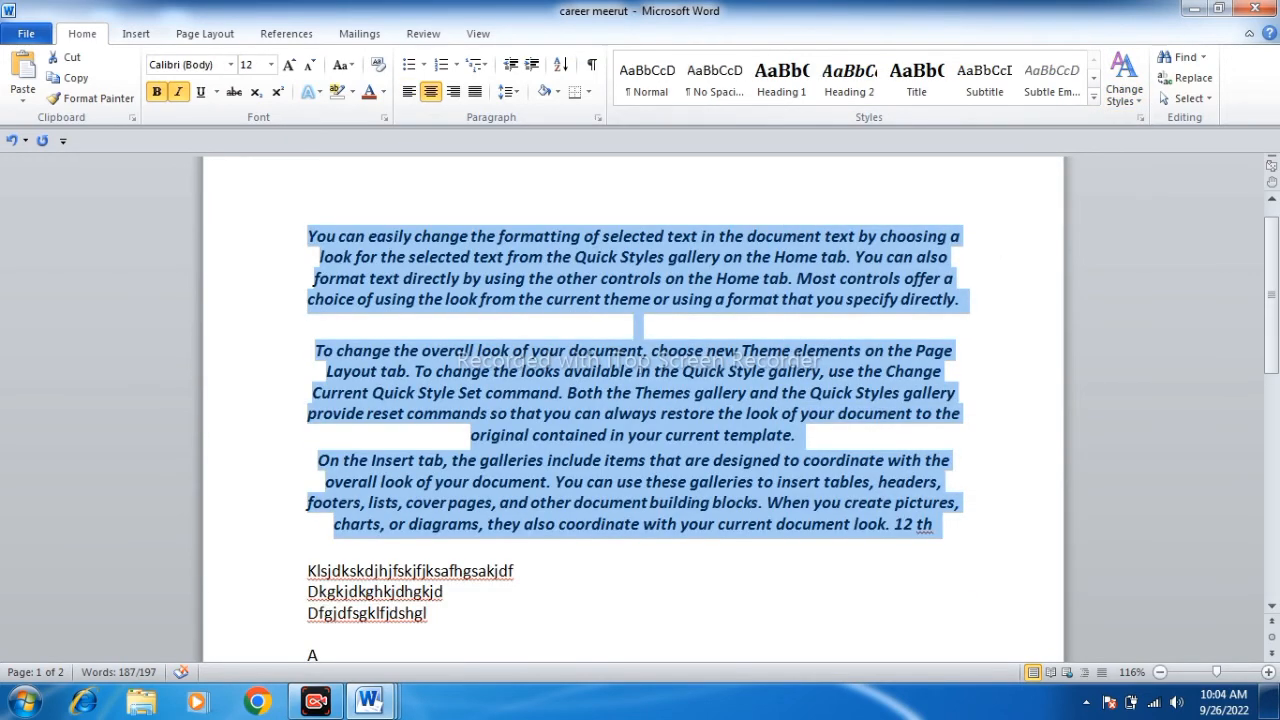
# - Change the document's theme fonts to Office Classic and its paragraph spacing to Tight
pyautogui.click(1124, 80)
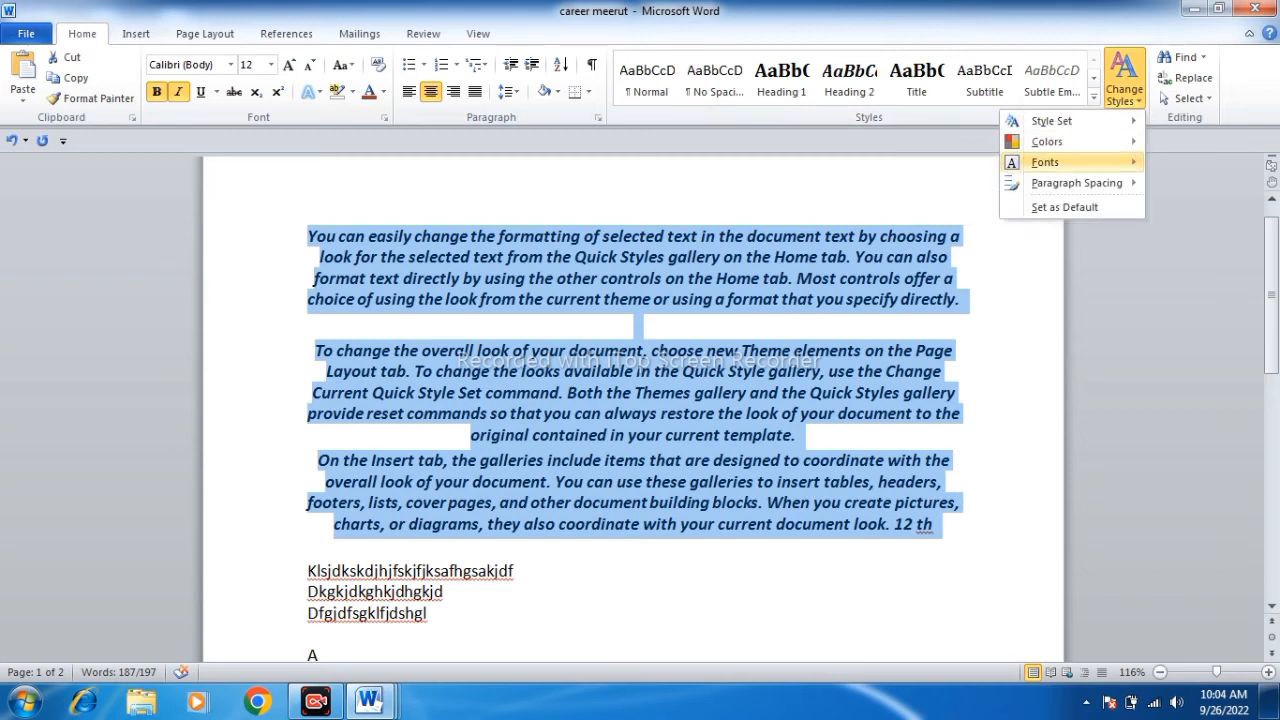
pyautogui.click(870, 310)
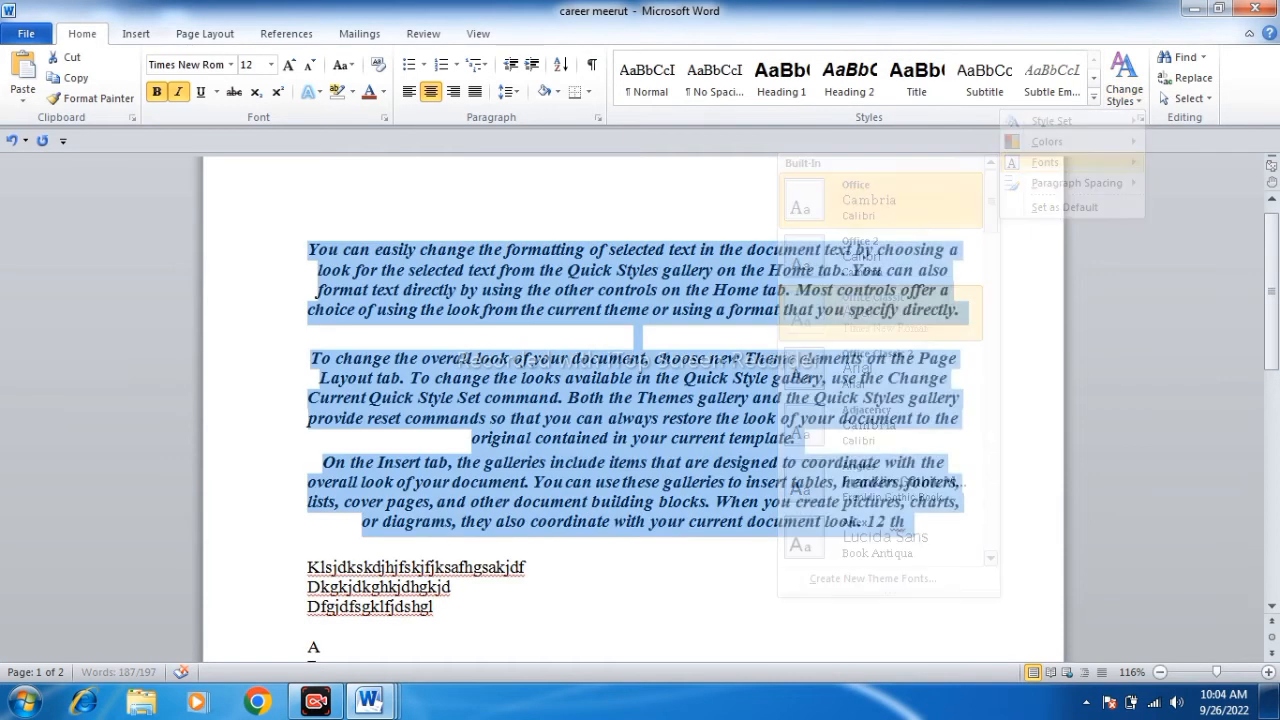
pyautogui.click(1124, 80)
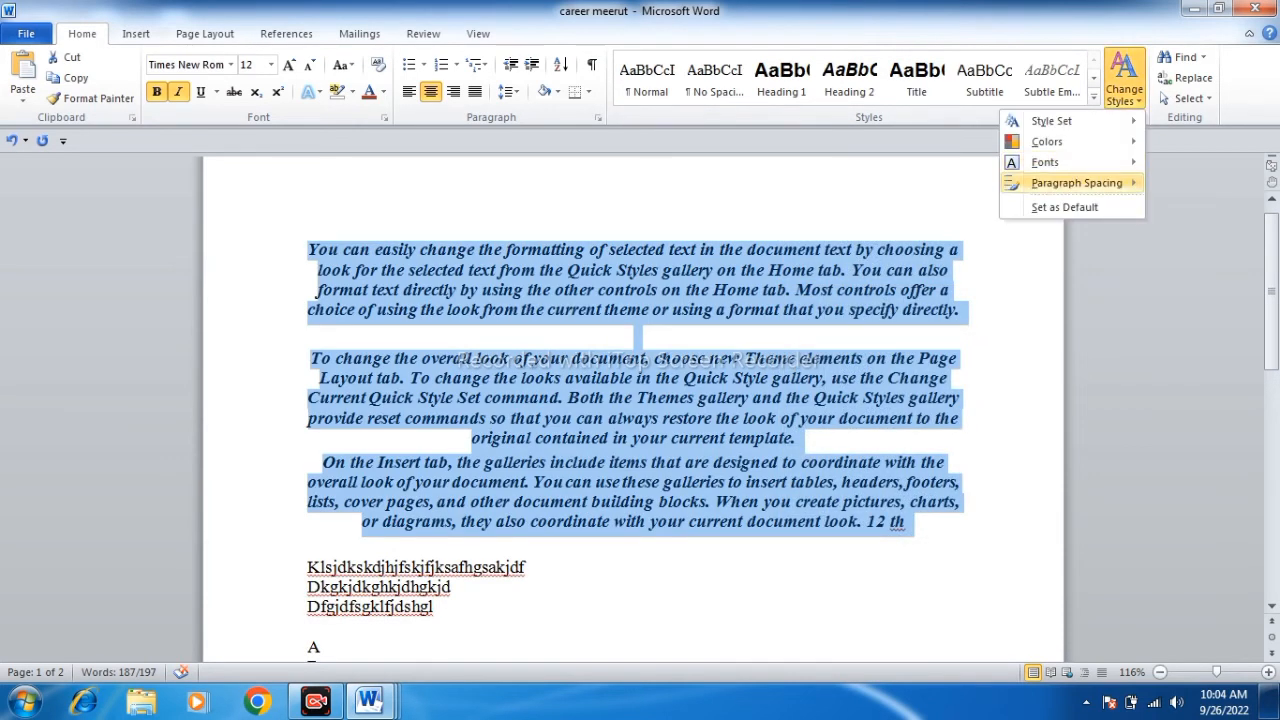
pyautogui.moveTo(1077, 183)
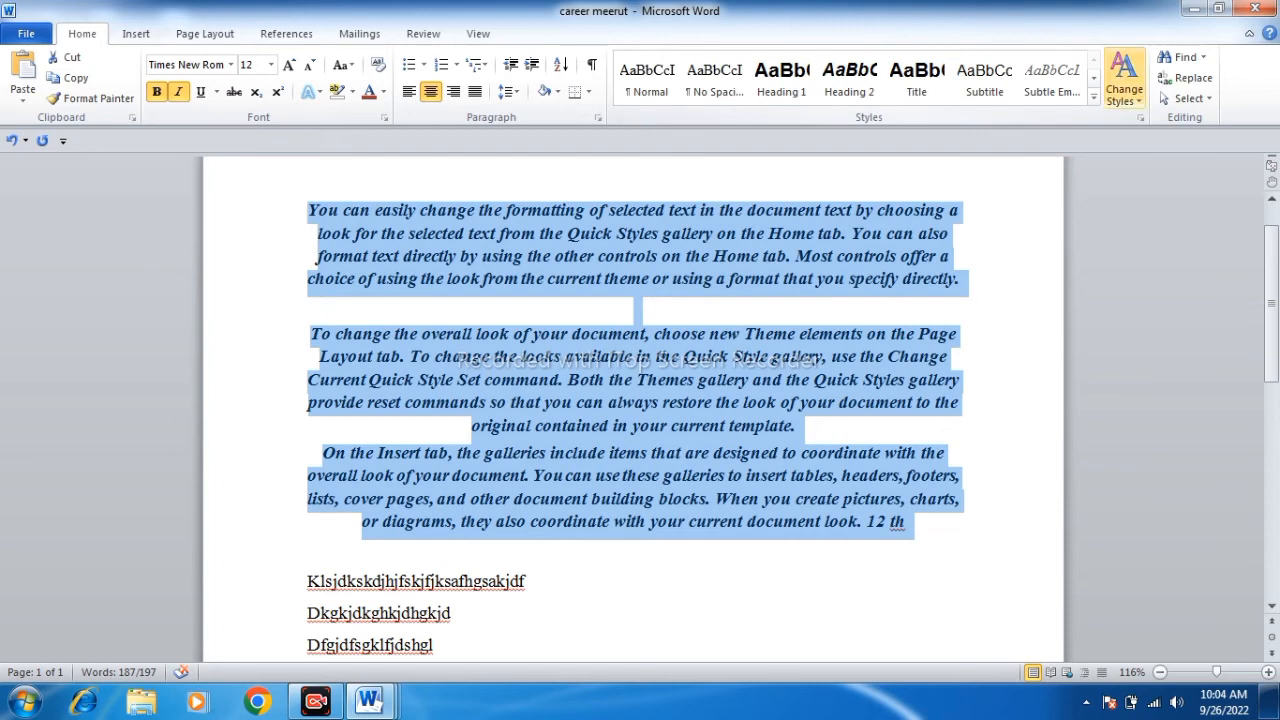
# - Set the document's paragraph spacing to Relaxed
pyautogui.click(1124, 80)
pyautogui.moveTo(1060, 183)
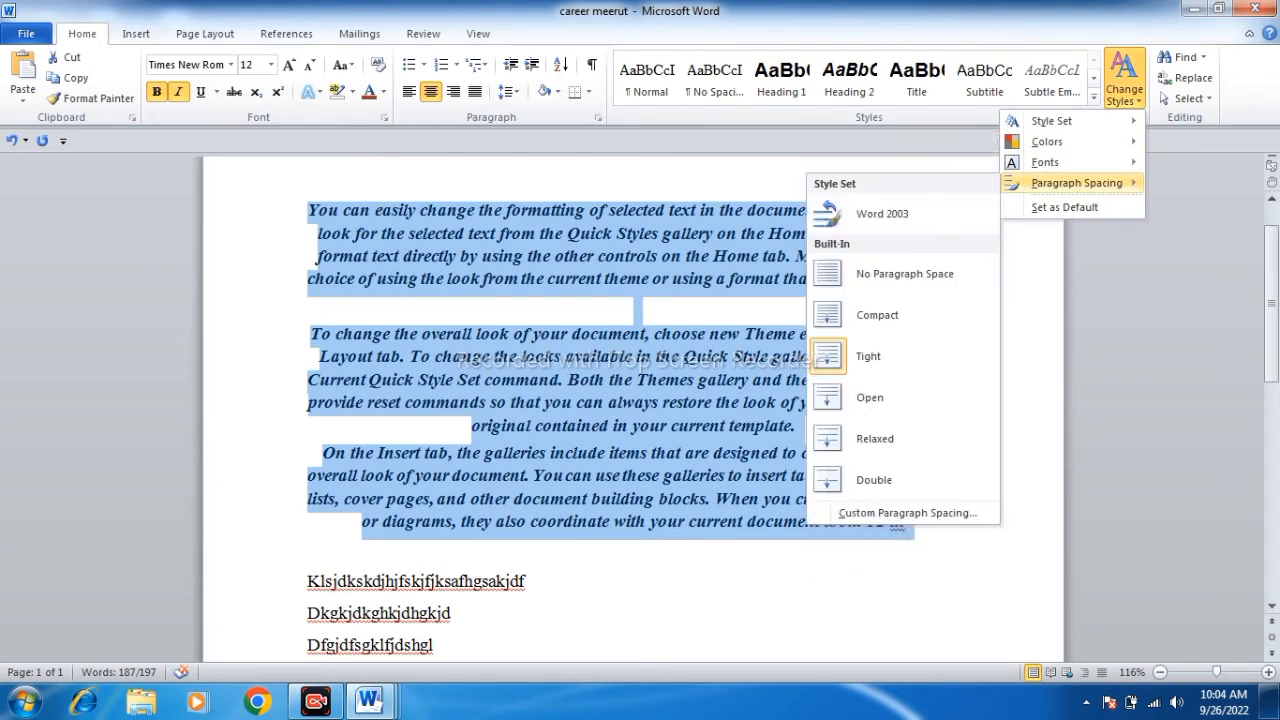
pyautogui.click(880, 438)
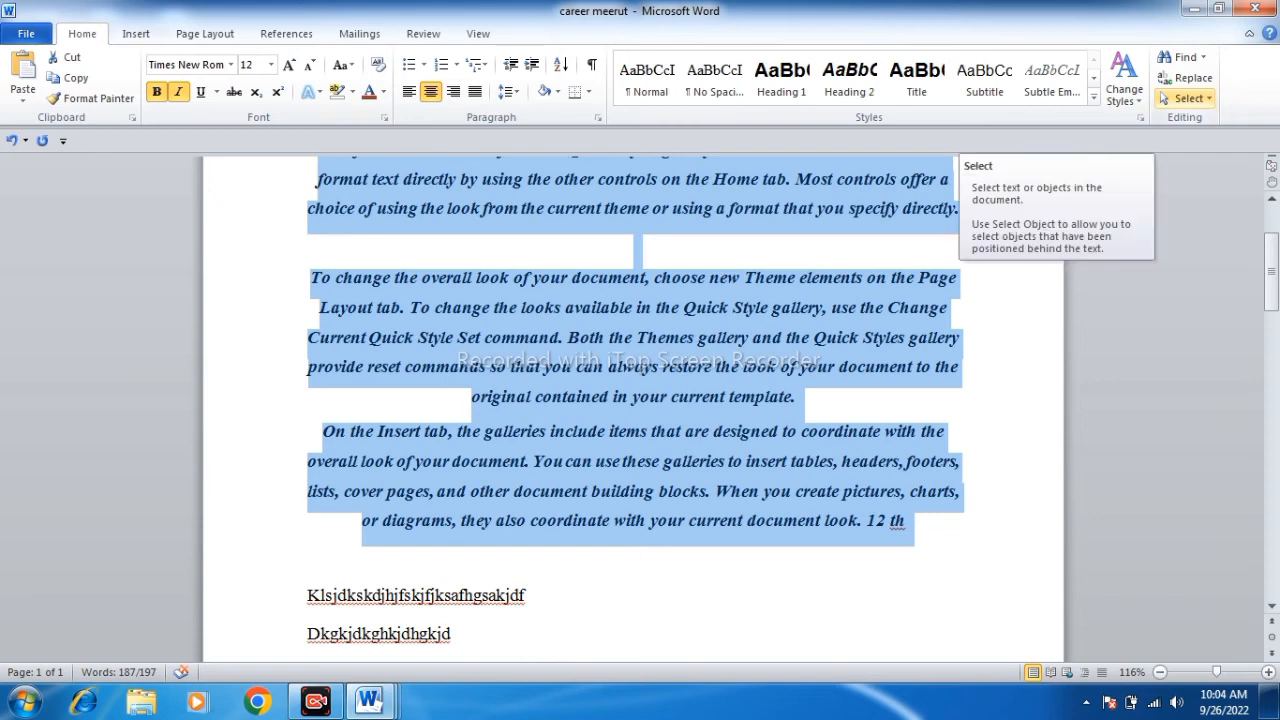
# - Clear all formatting from the selected paragraphs and make them bold
pyautogui.click(1124, 88)
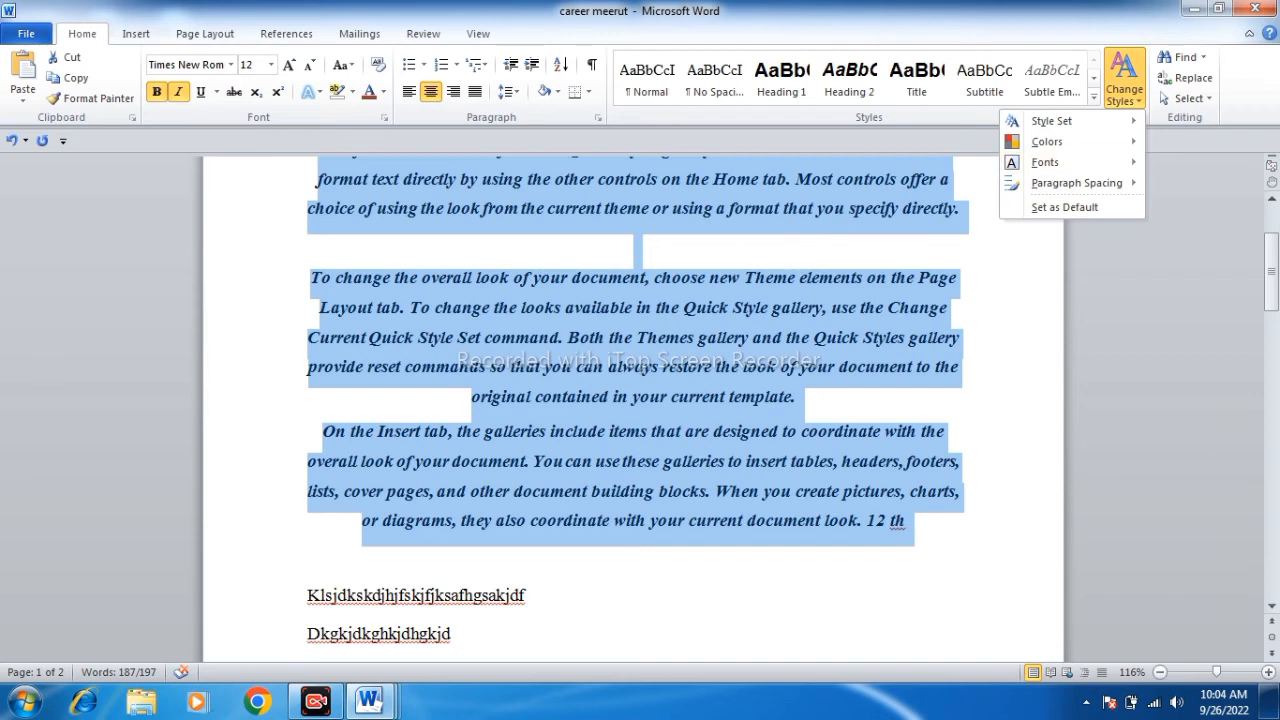
pyautogui.click(378, 64)
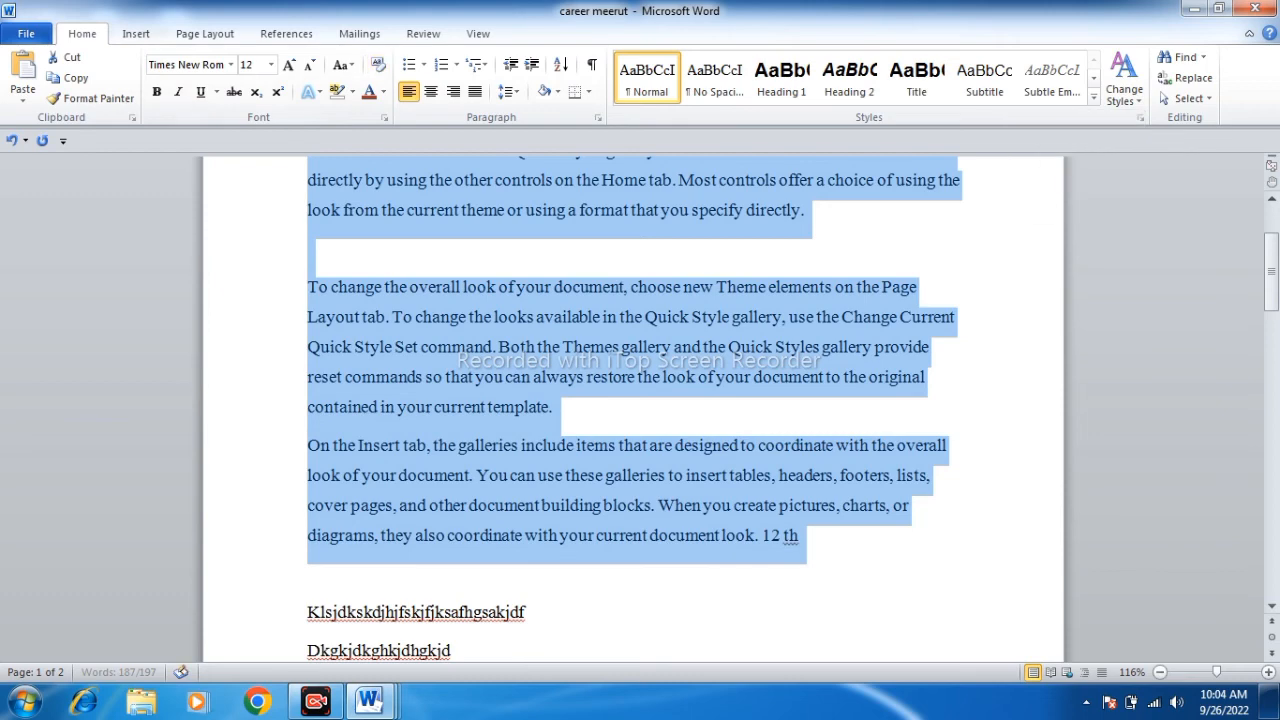
pyautogui.scroll(3, 634, 409)
pyautogui.scroll(-3, 634, 409)
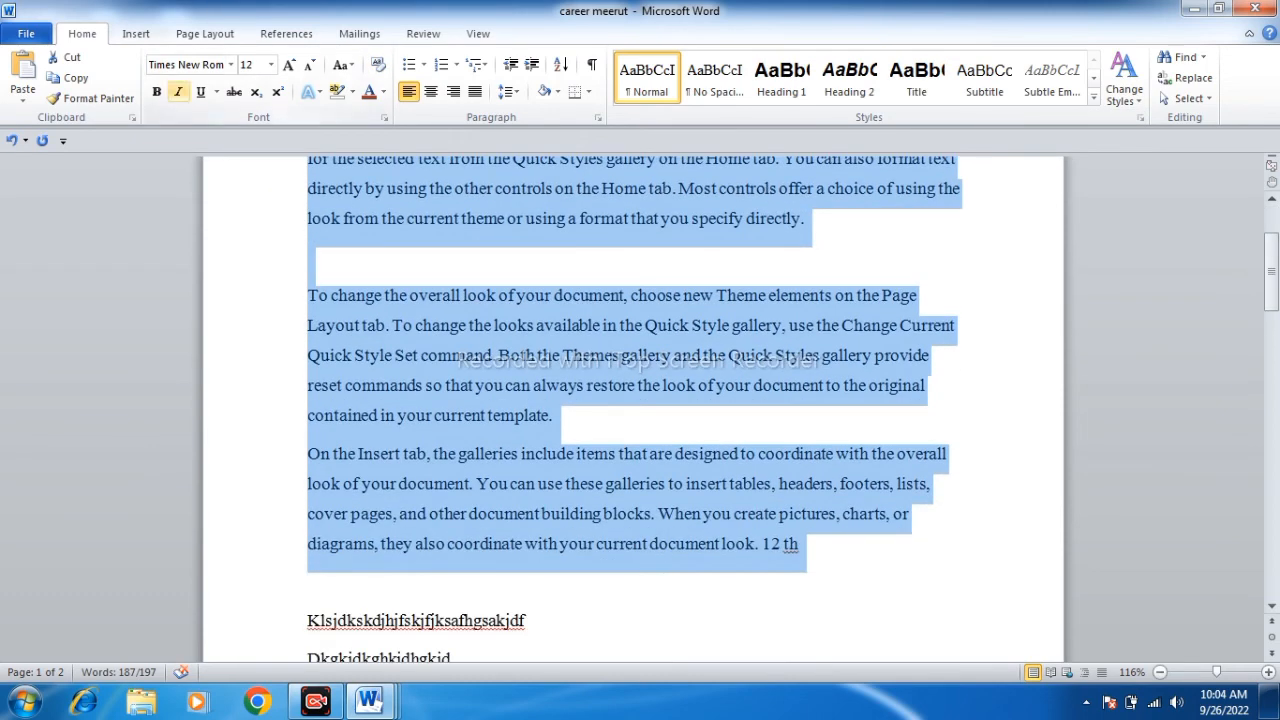
pyautogui.click(156, 91)
pyautogui.scroll(3, 634, 409)
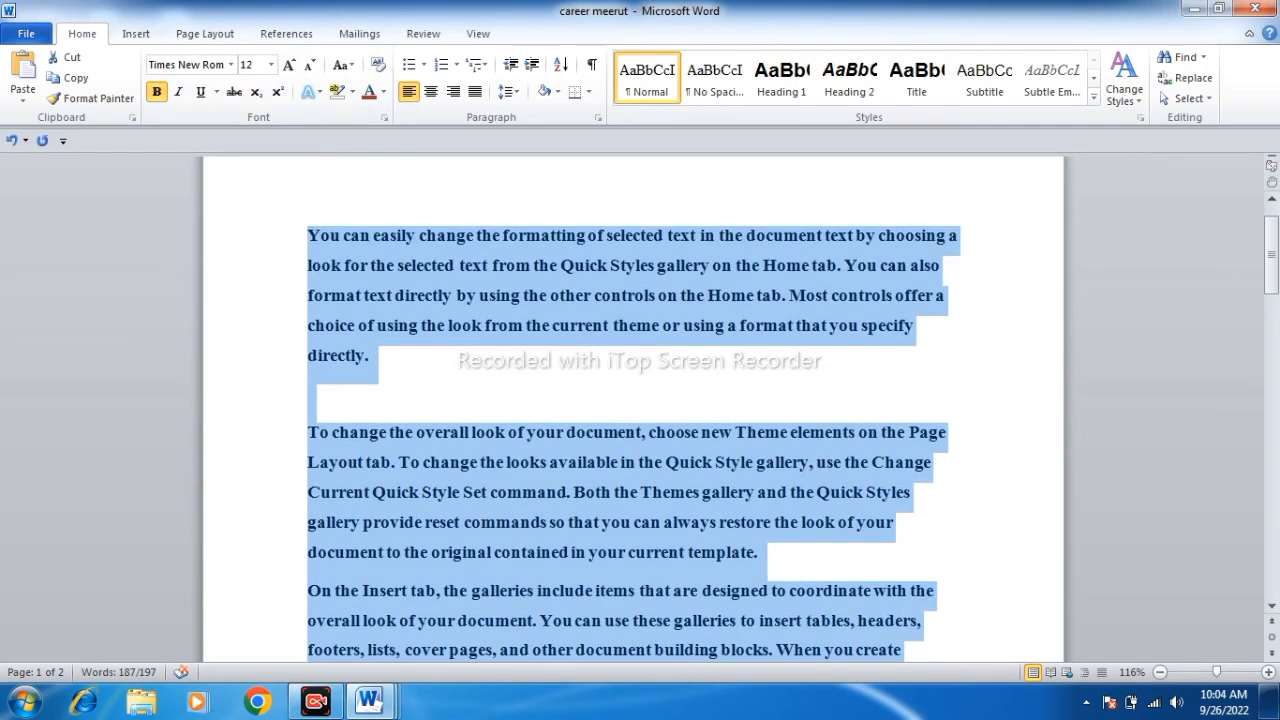
# - Open Find for the selected text and clear the resulting search so the search box is empty
pyautogui.click(1203, 57)
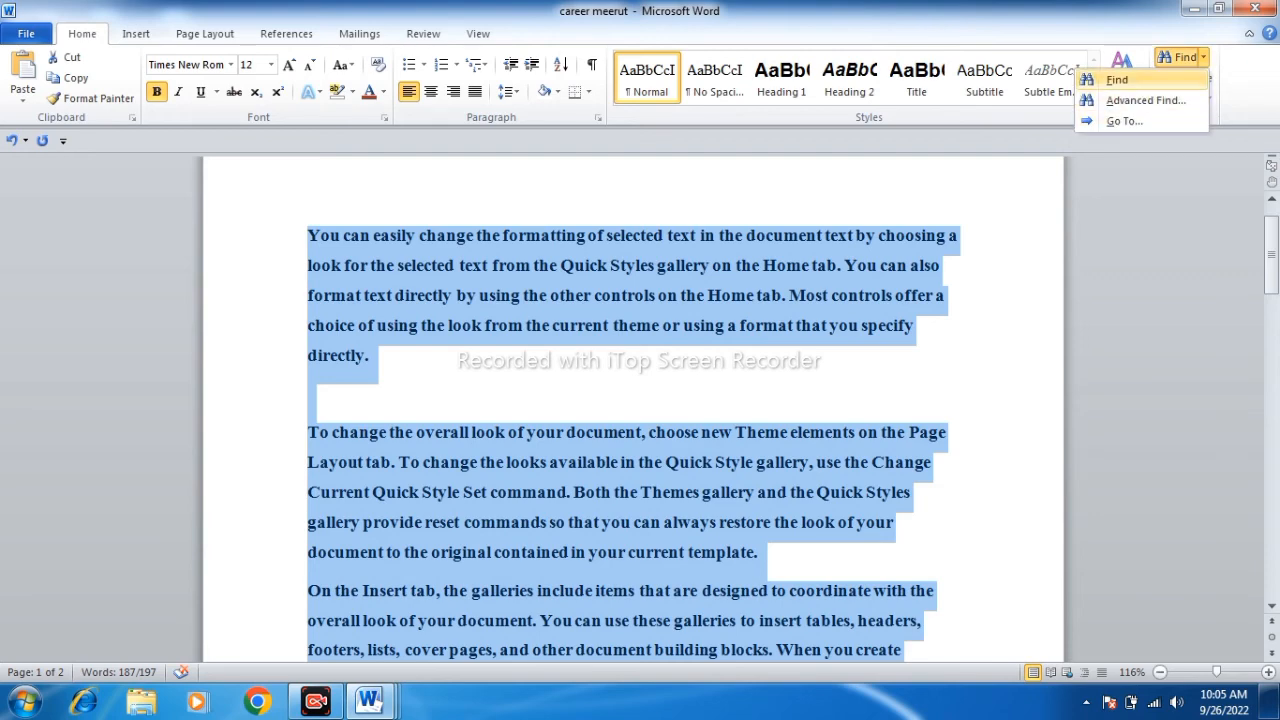
pyautogui.click(1116, 80)
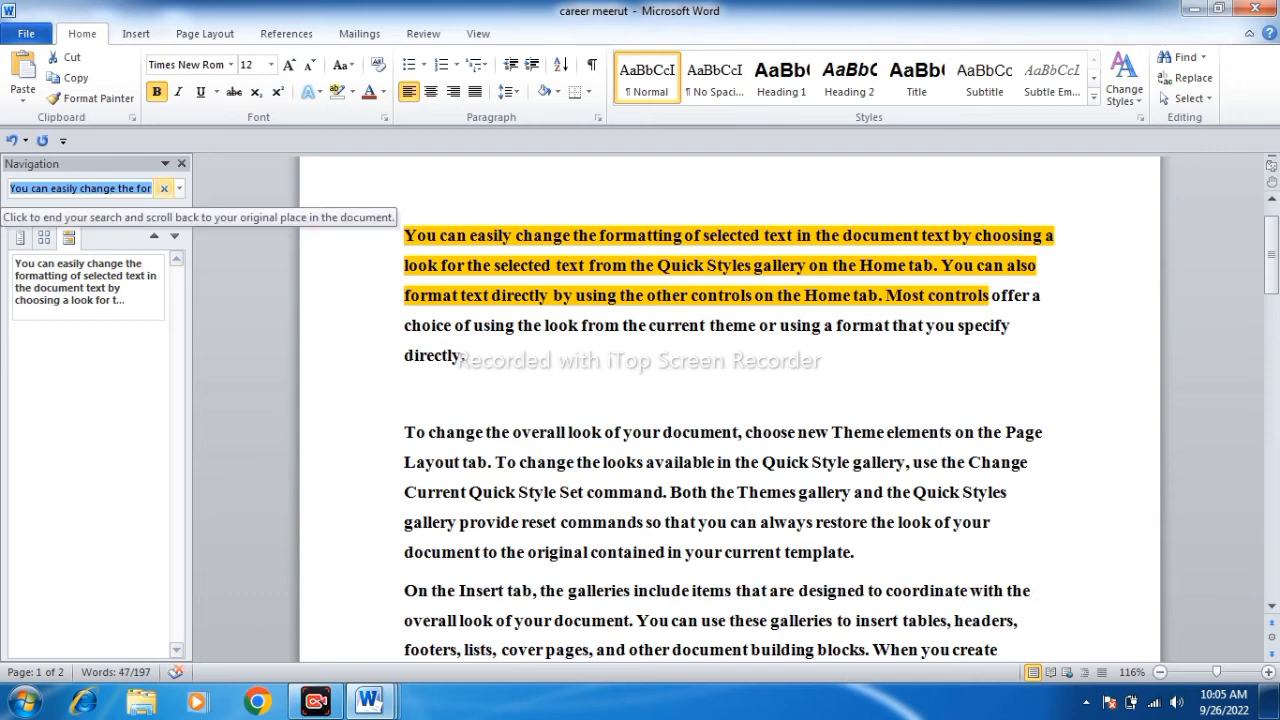
pyautogui.click(164, 188)
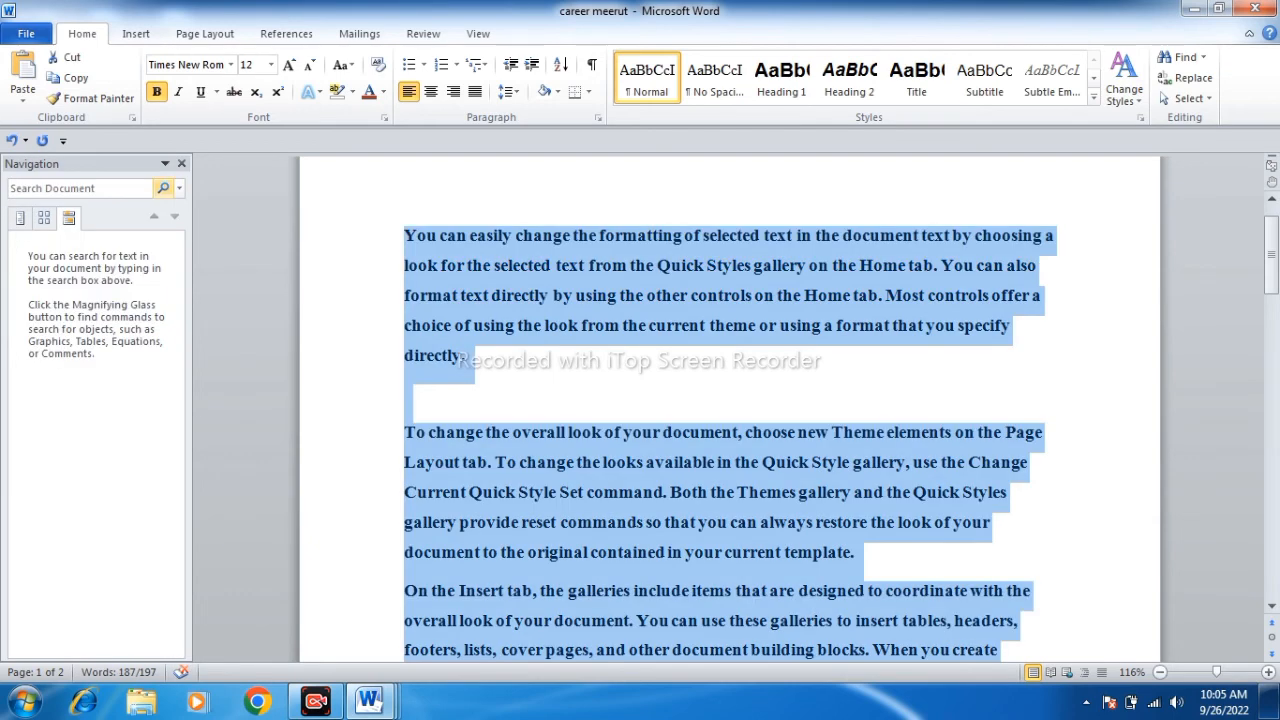
pyautogui.write('YOU')
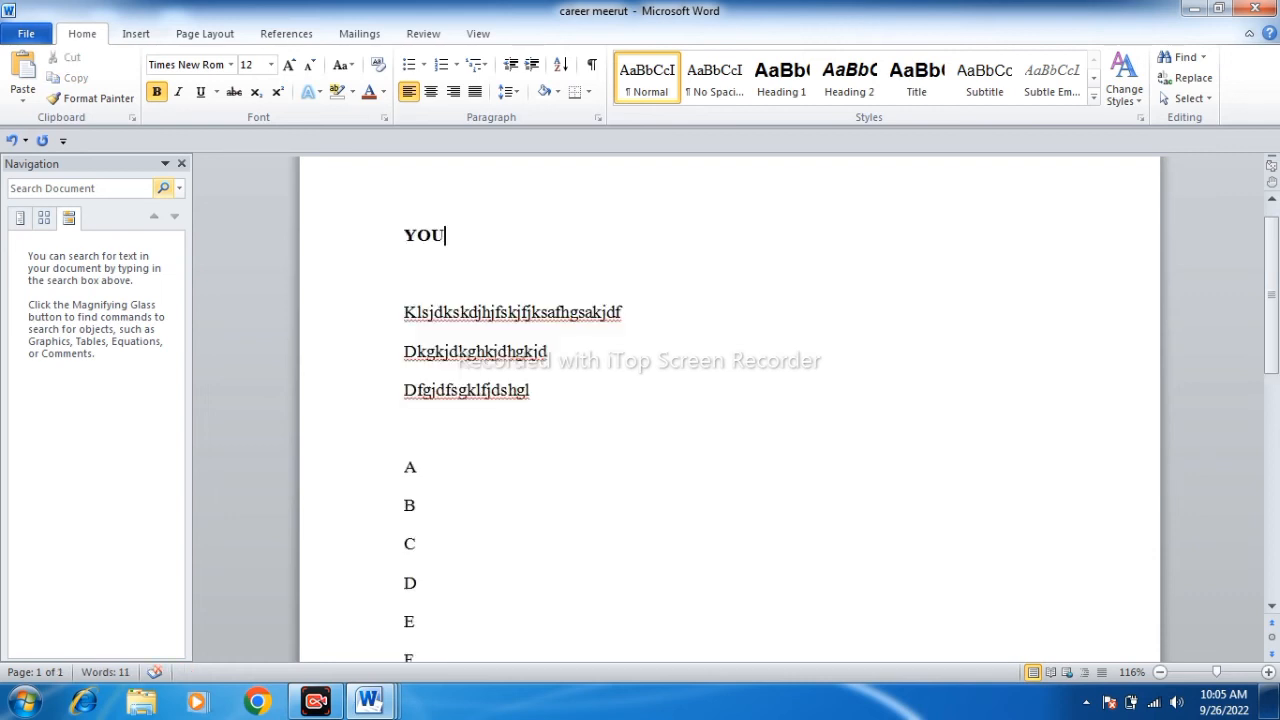
pyautogui.scroll(-8, 730, 410)
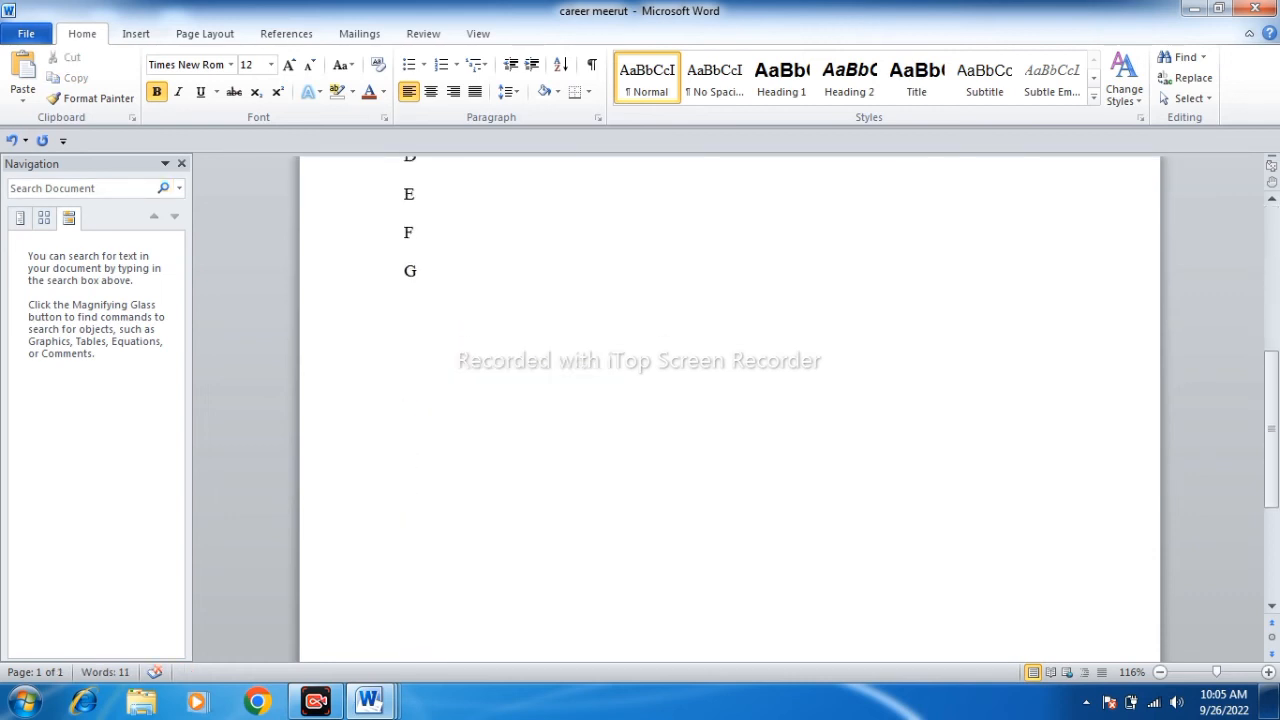
pyautogui.scroll(6, 730, 410)
pyautogui.scroll(3, 730, 410)
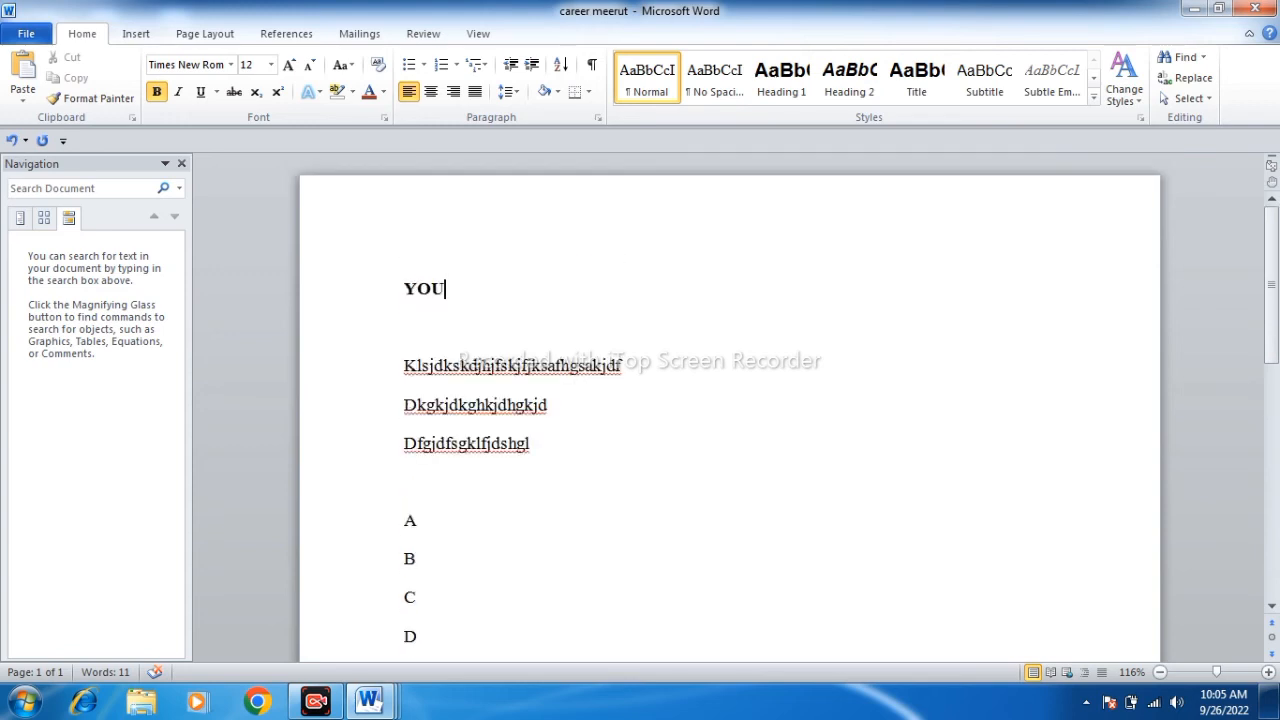
pyautogui.hotkey('ctrl', 'z')
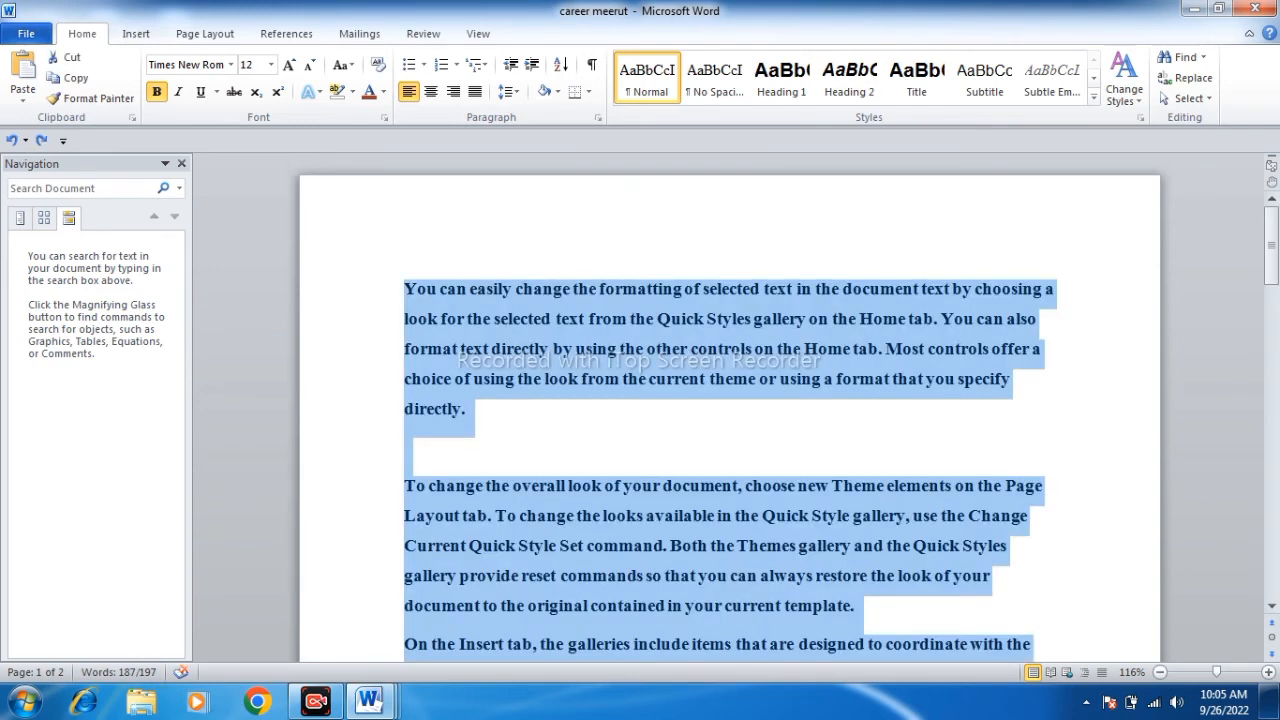
# - Deselect the paragraphs, search the document for "YOU" and look through the highlighted matches
pyautogui.click(622, 378)
pyautogui.hotkey('ctrl', 'f')
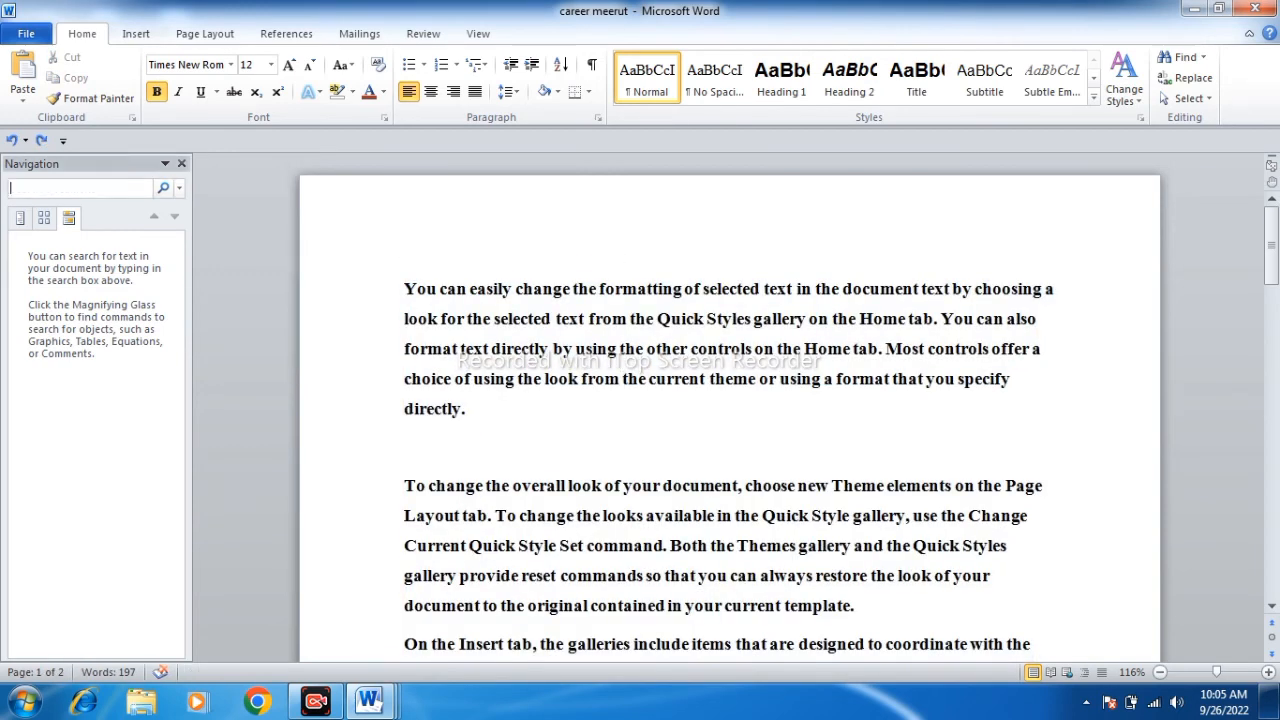
pyautogui.write('Y')
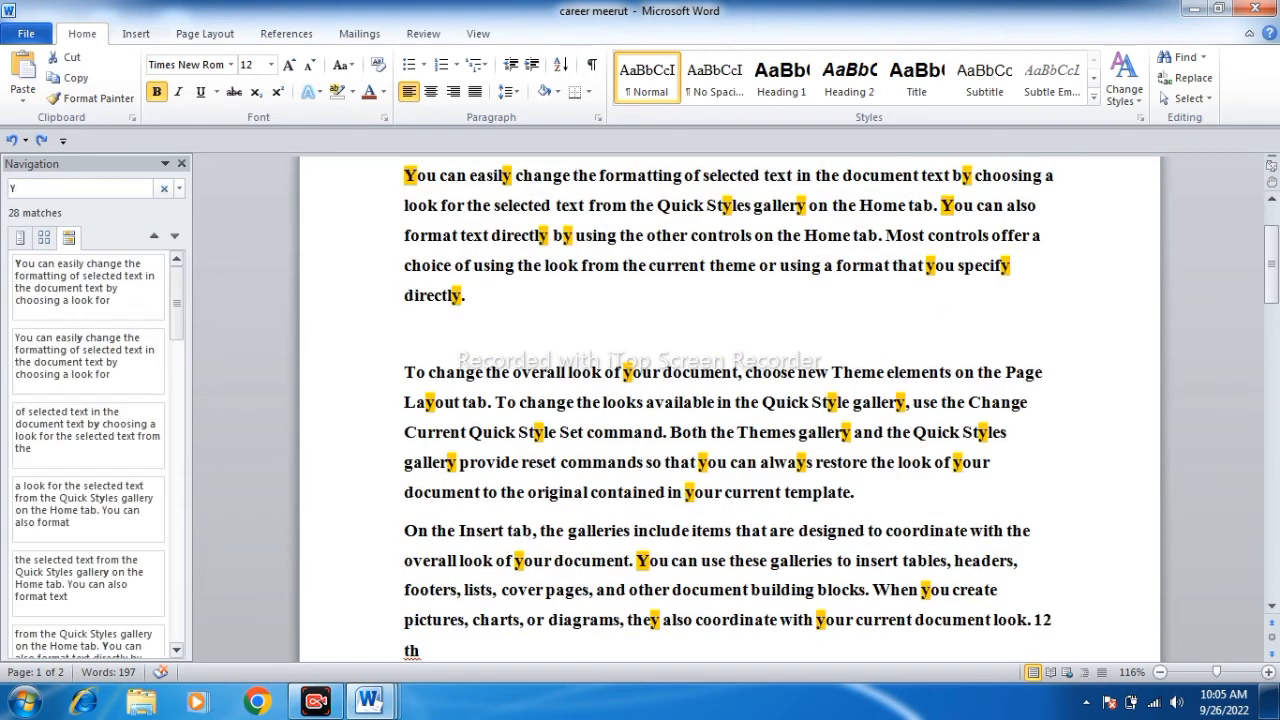
pyautogui.write('OU')
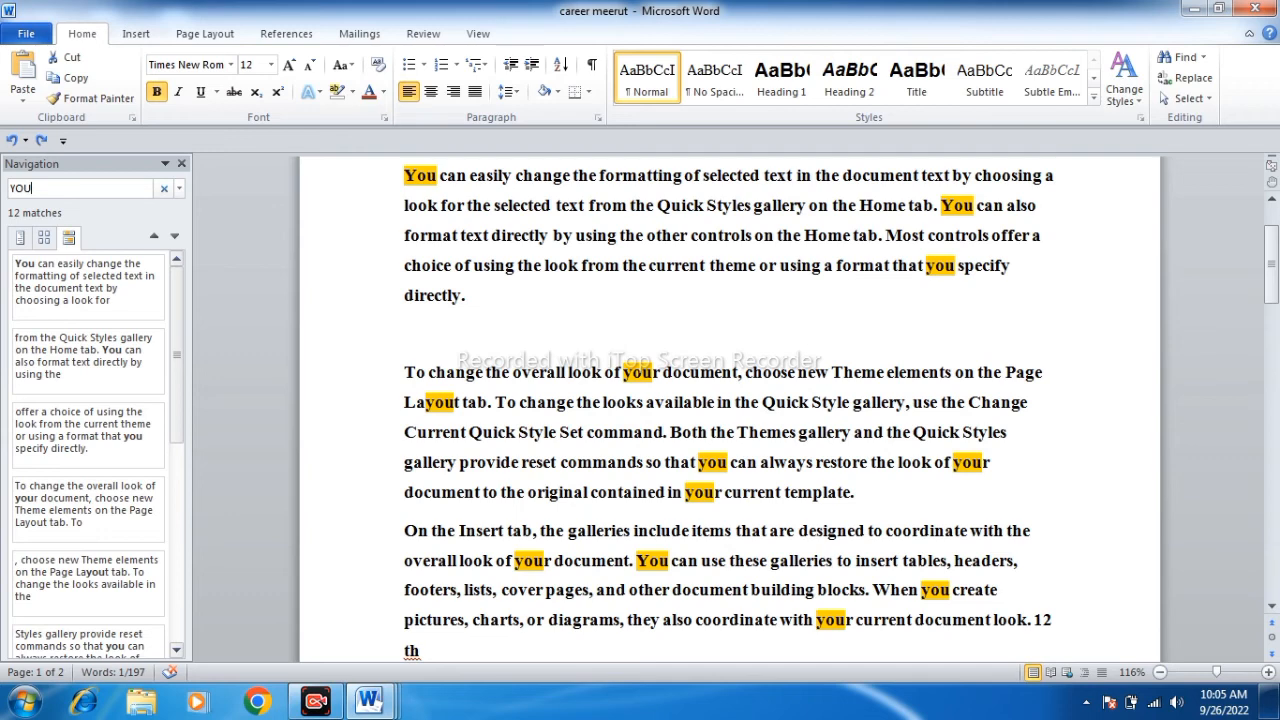
pyautogui.moveTo(1271, 286)
pyautogui.mouseDown()
pyautogui.moveTo(1271, 267)
pyautogui.moveTo(1271, 387)
pyautogui.moveTo(1271, 270)
pyautogui.mouseUp()
pyautogui.scroll(-7, 730, 410)
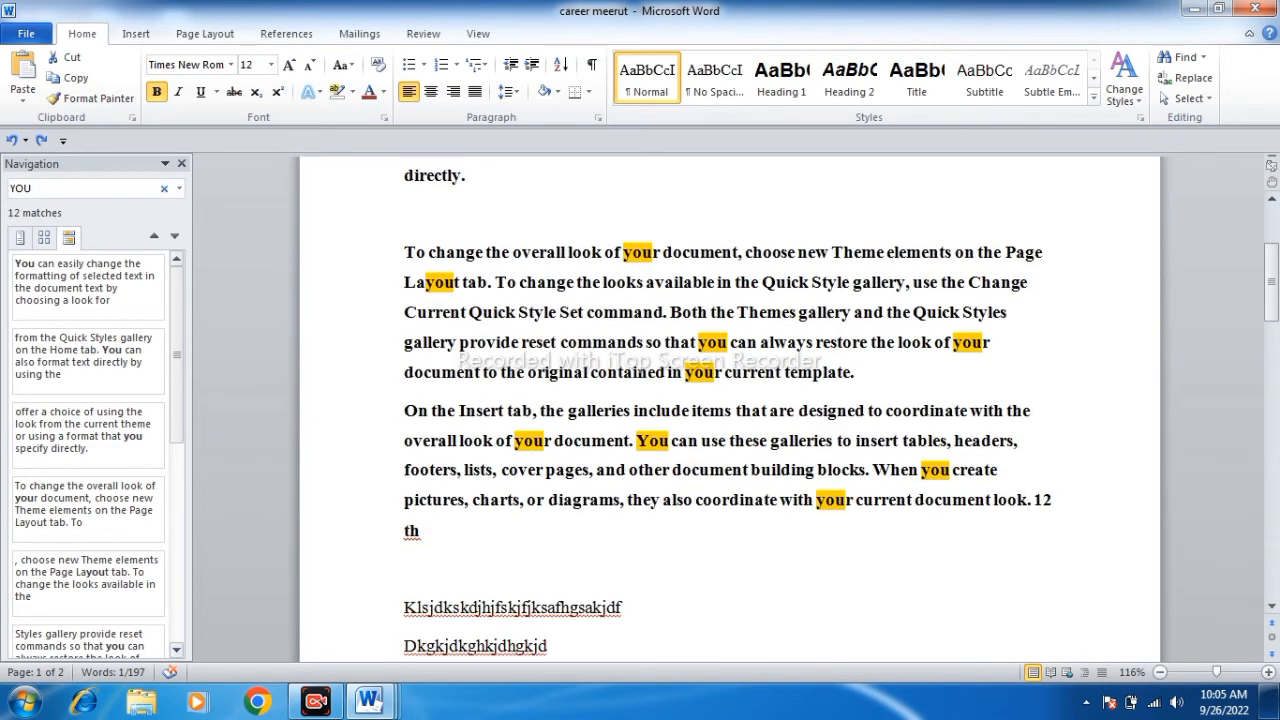
pyautogui.scroll(7, 730, 410)
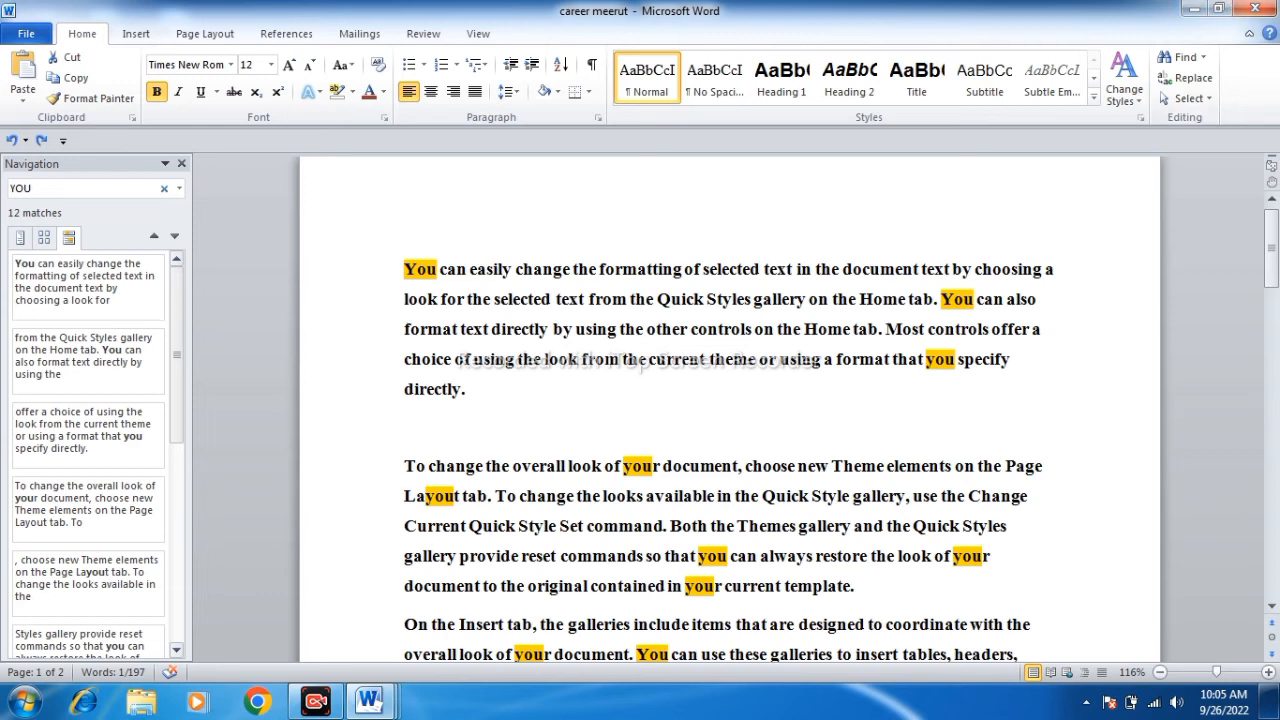
# - Use Go To to jump to line 5, moving the dialog clear of the text
pyautogui.click(1204, 57)
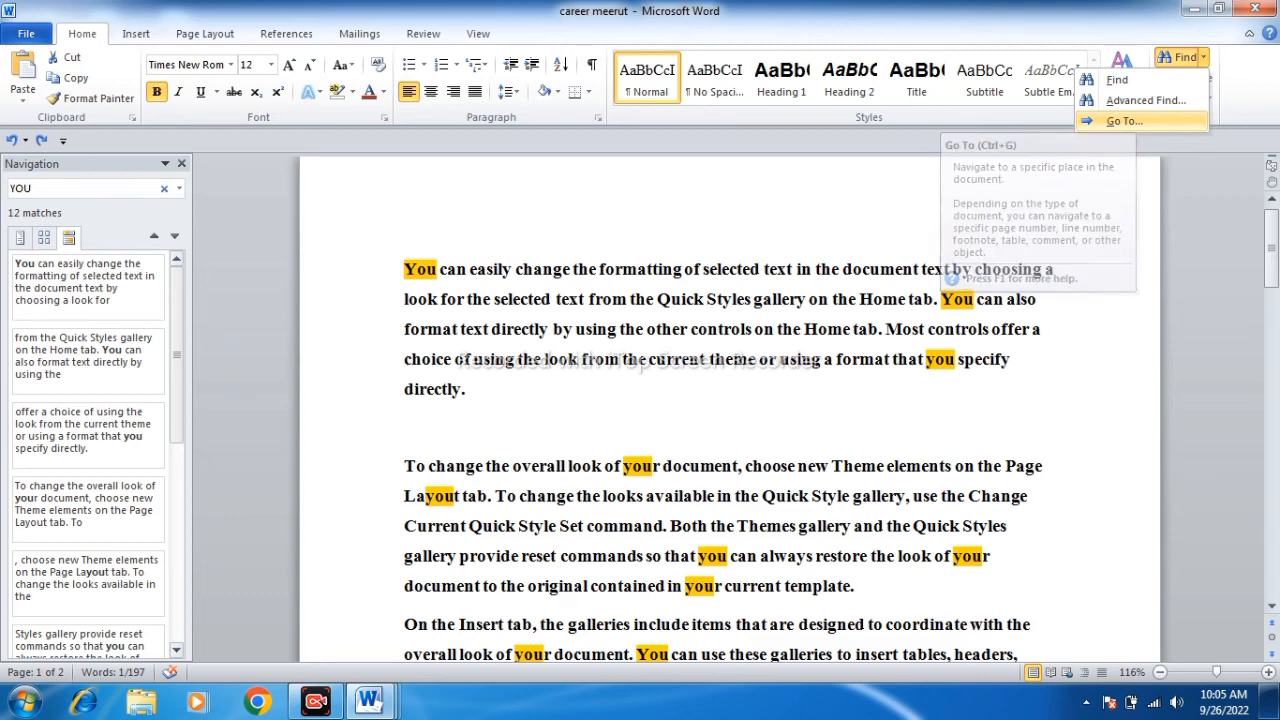
pyautogui.click(1125, 121)
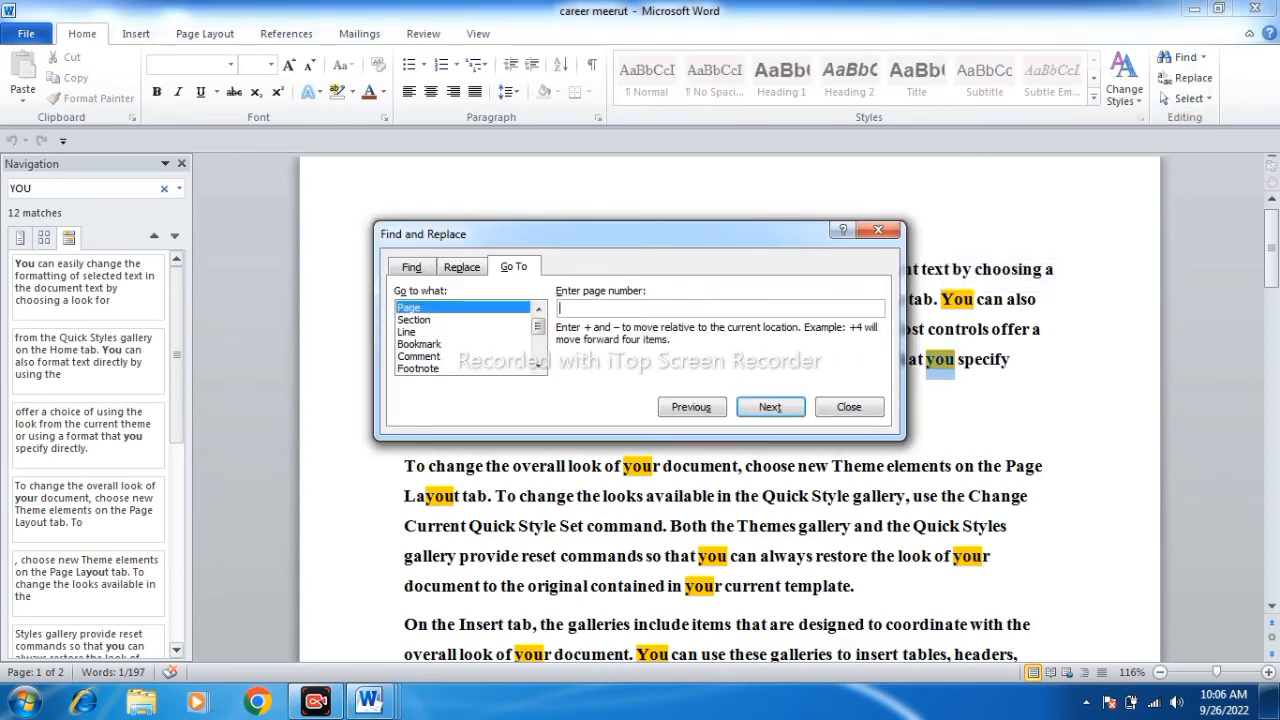
pyautogui.click(408, 332)
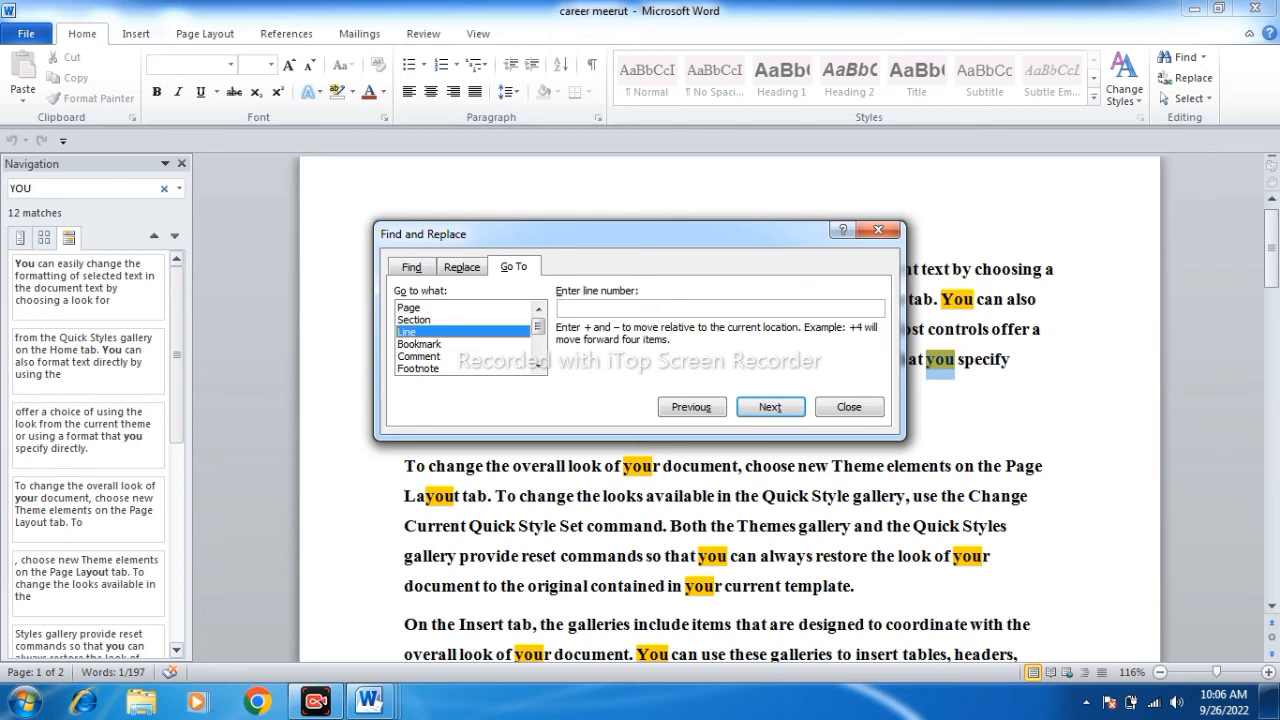
pyautogui.write('5')
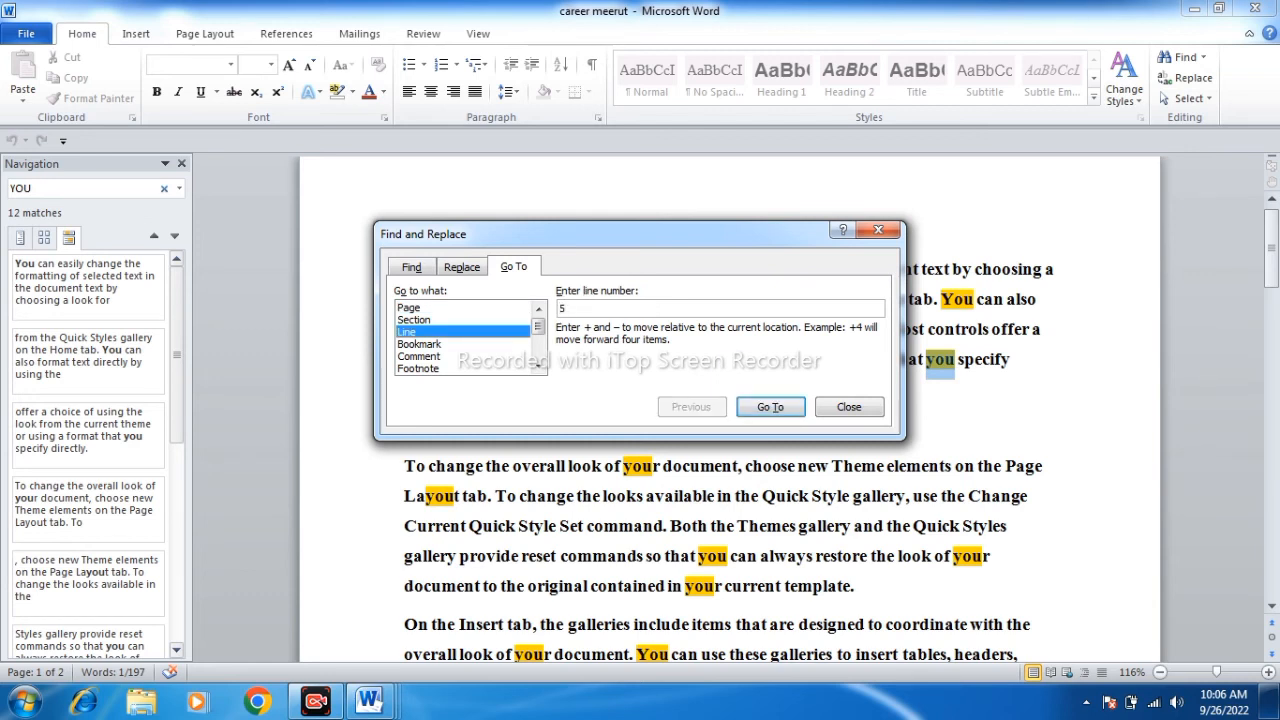
pyautogui.press('Return')
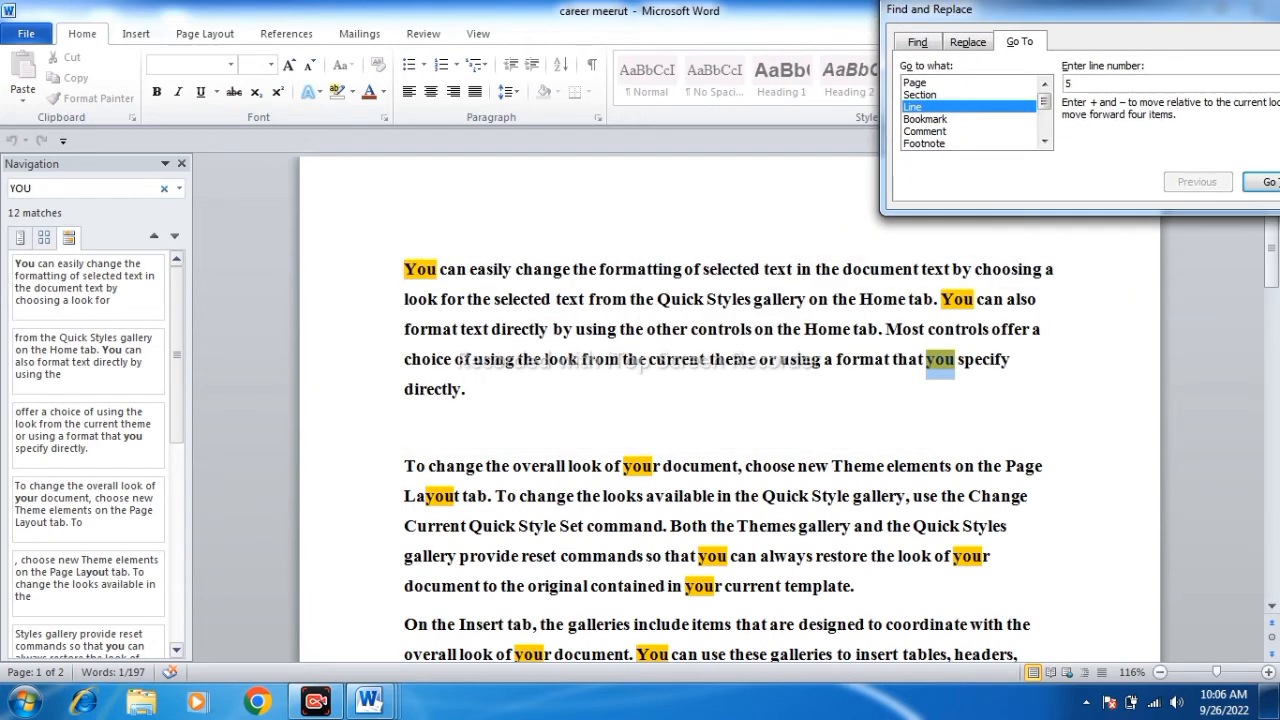
pyautogui.moveTo(1080, 10); pyautogui.dragTo(720, 14)
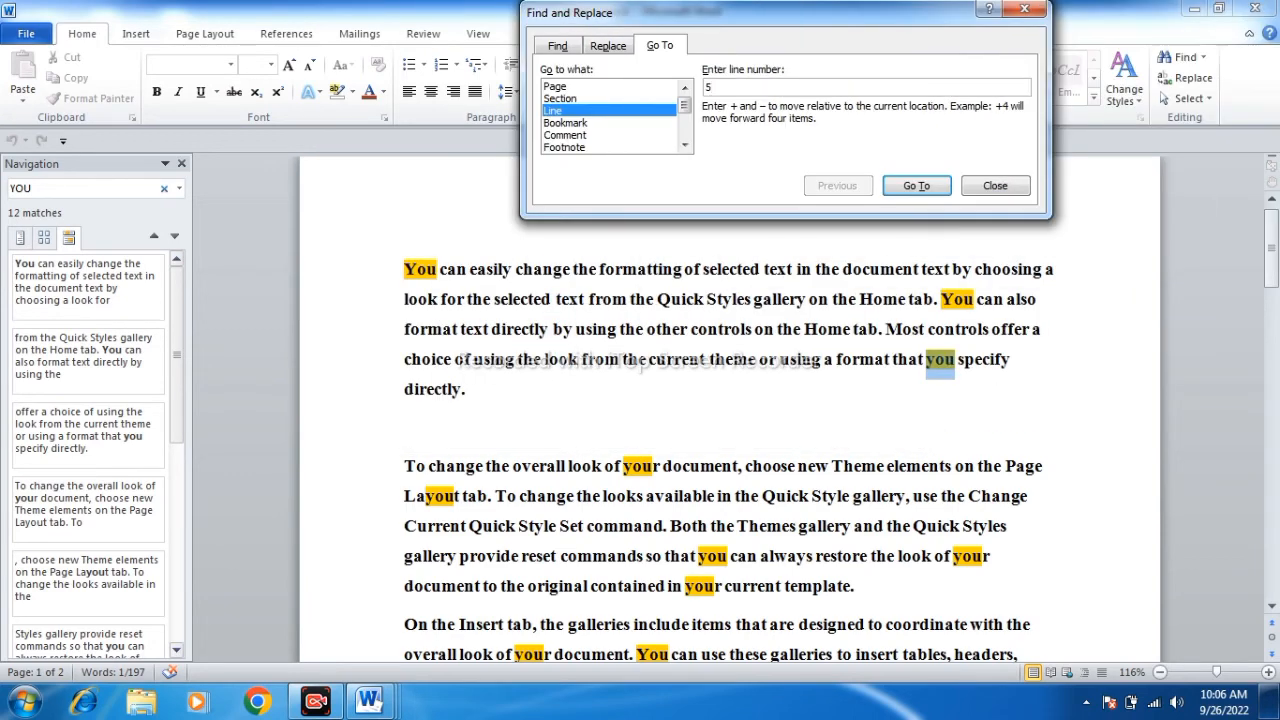
pyautogui.press('Return')
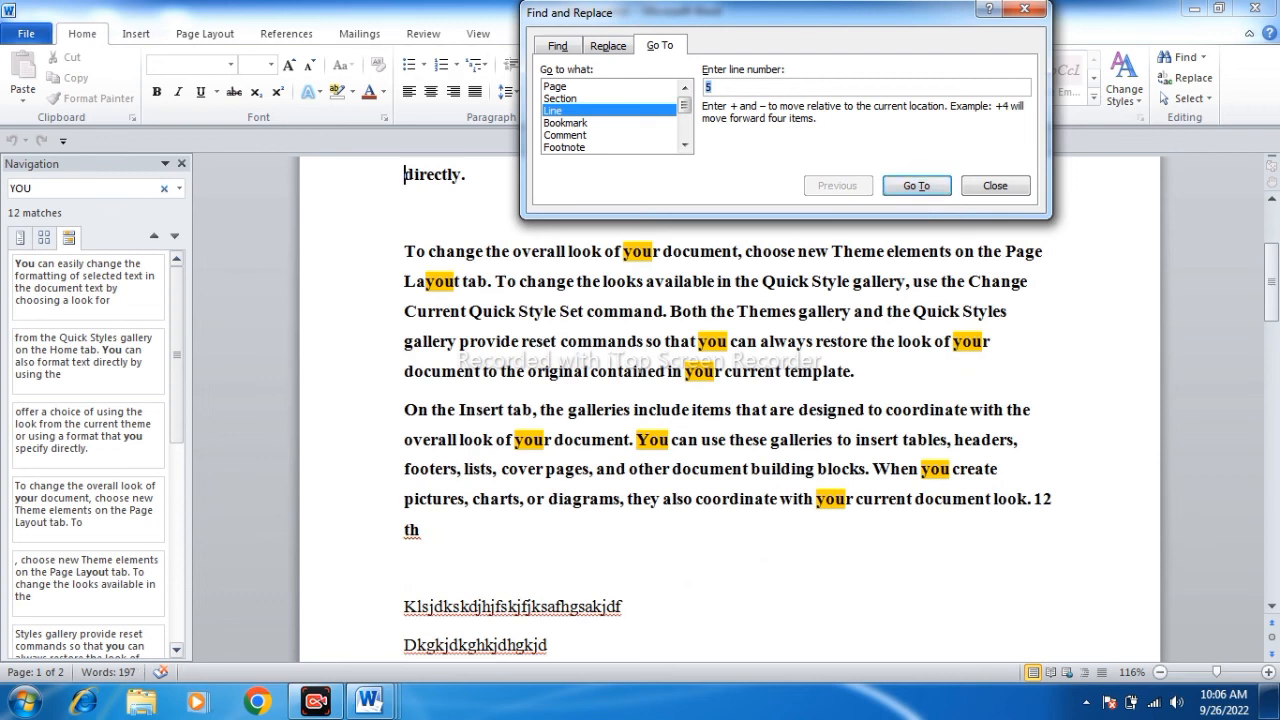
# - Jump to line 4 with Go To and close the dialog
pyautogui.write('5')
pyautogui.press('BackSpace')
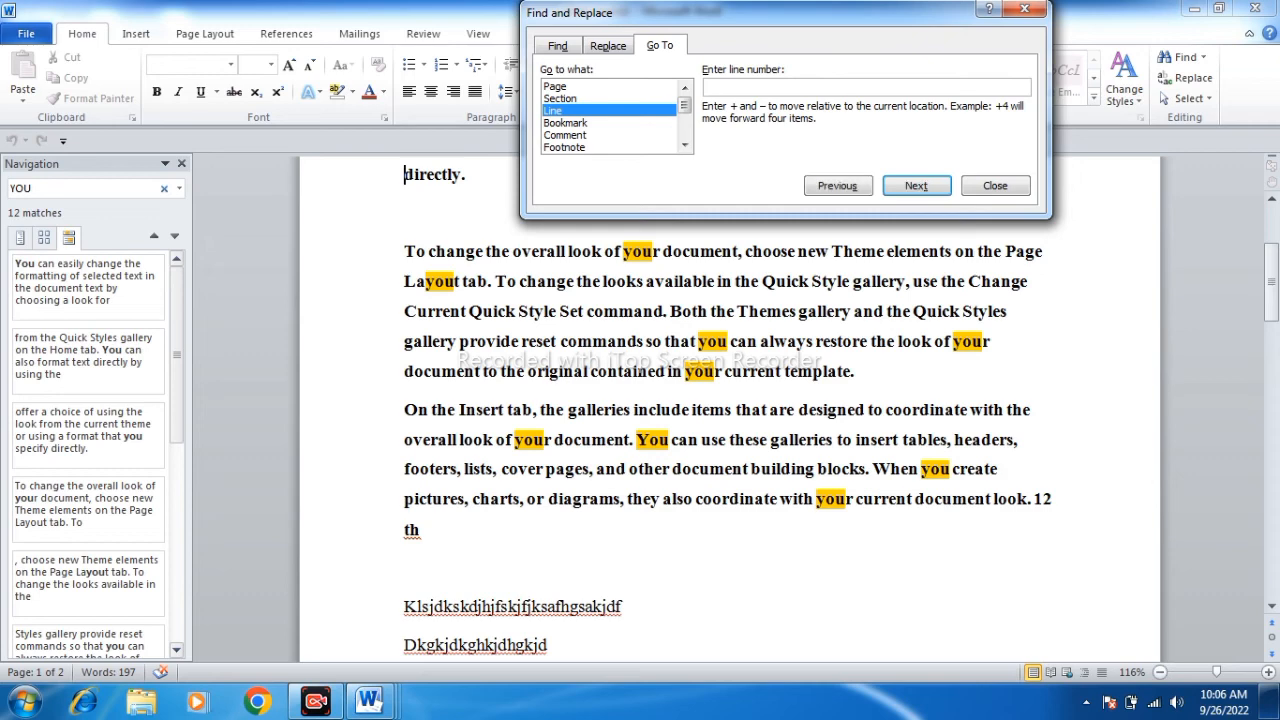
pyautogui.write('4')
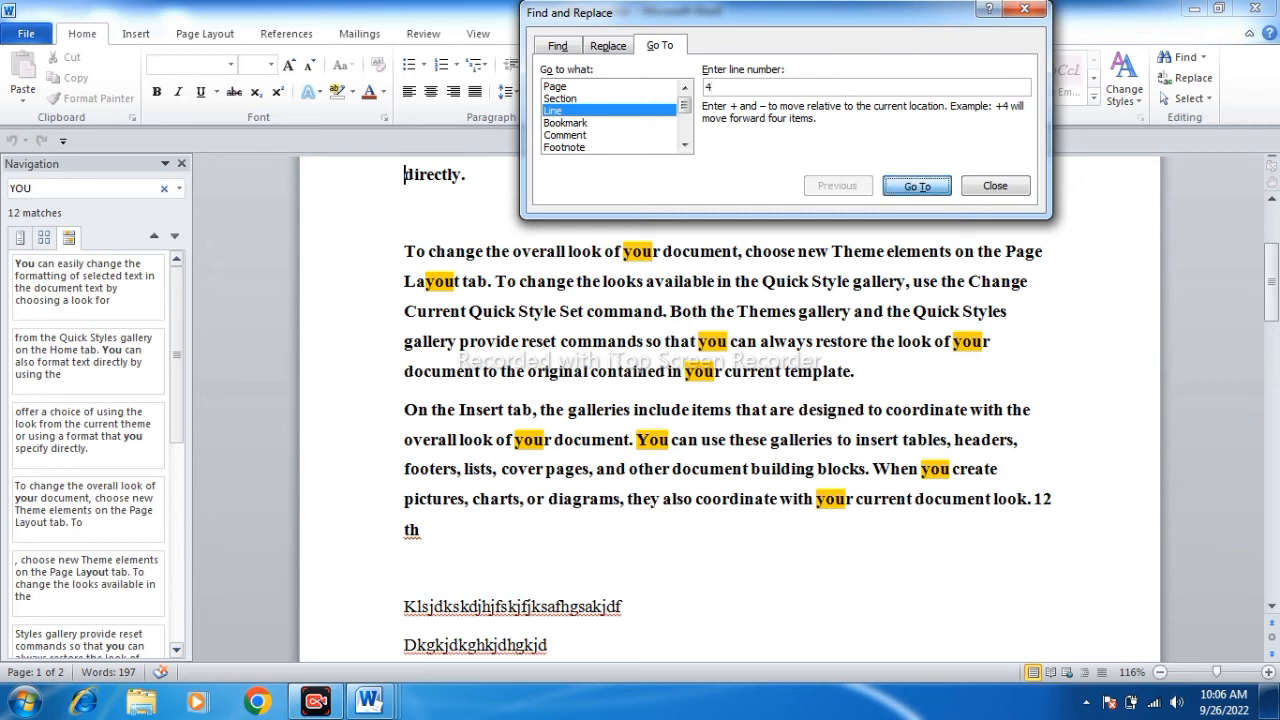
pyautogui.press('Return')
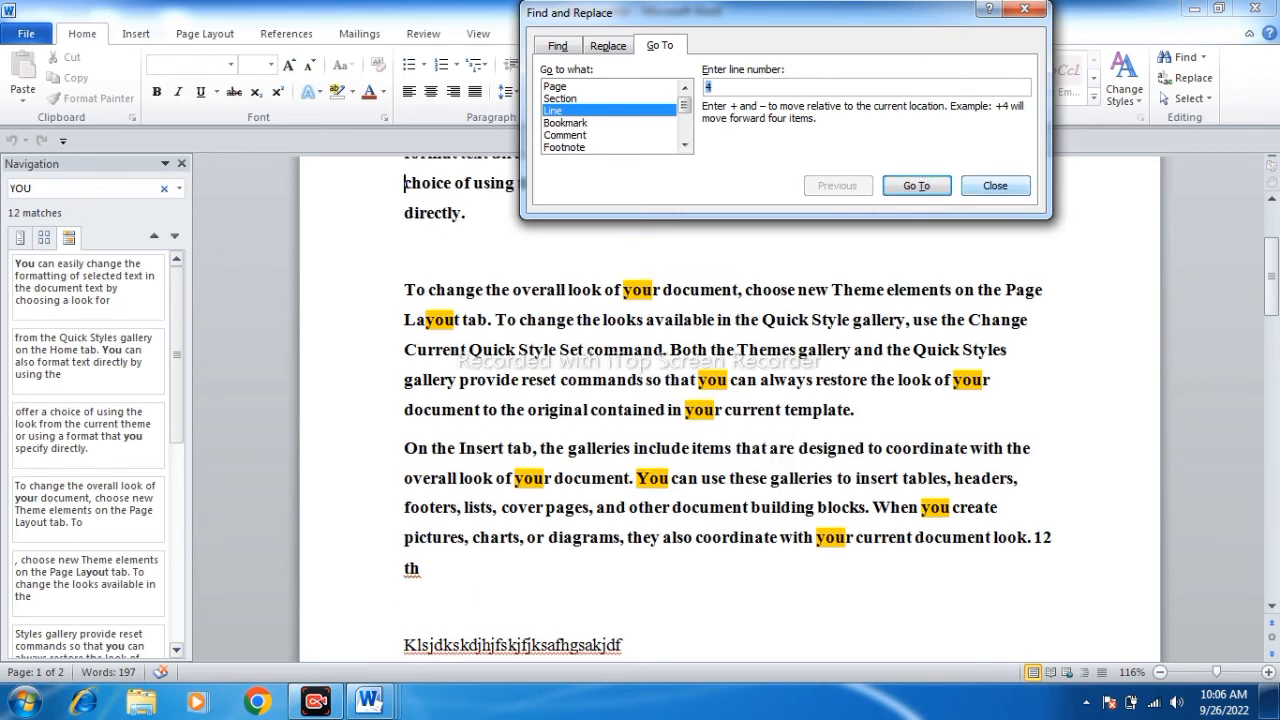
pyautogui.press('Escape')
pyautogui.scroll(2, 730, 400)
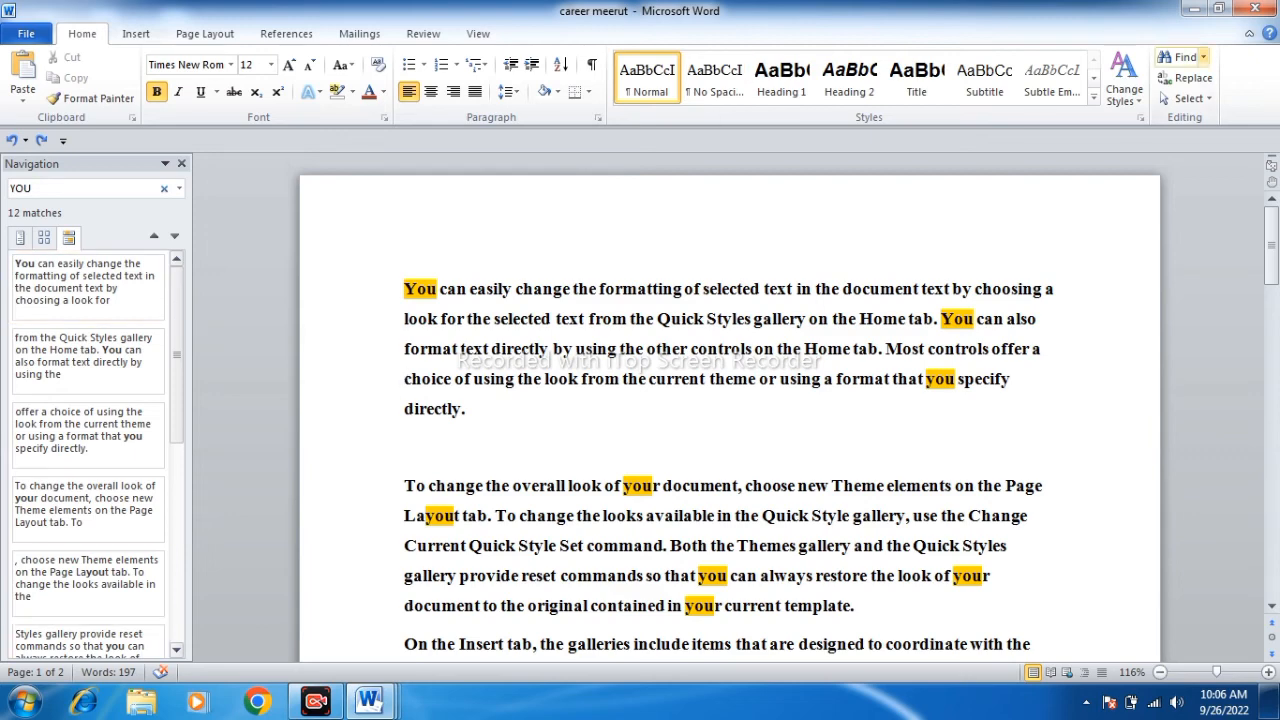
pyautogui.click(1203, 57)
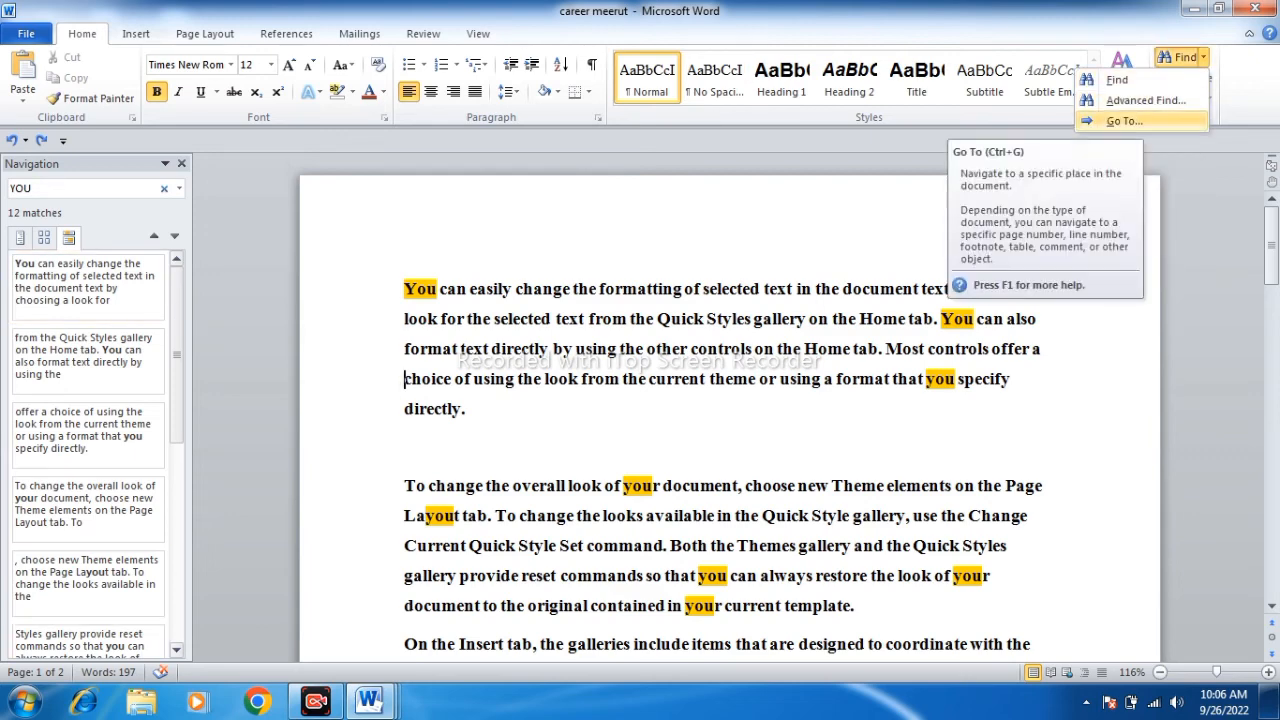
pyautogui.click(1124, 121)
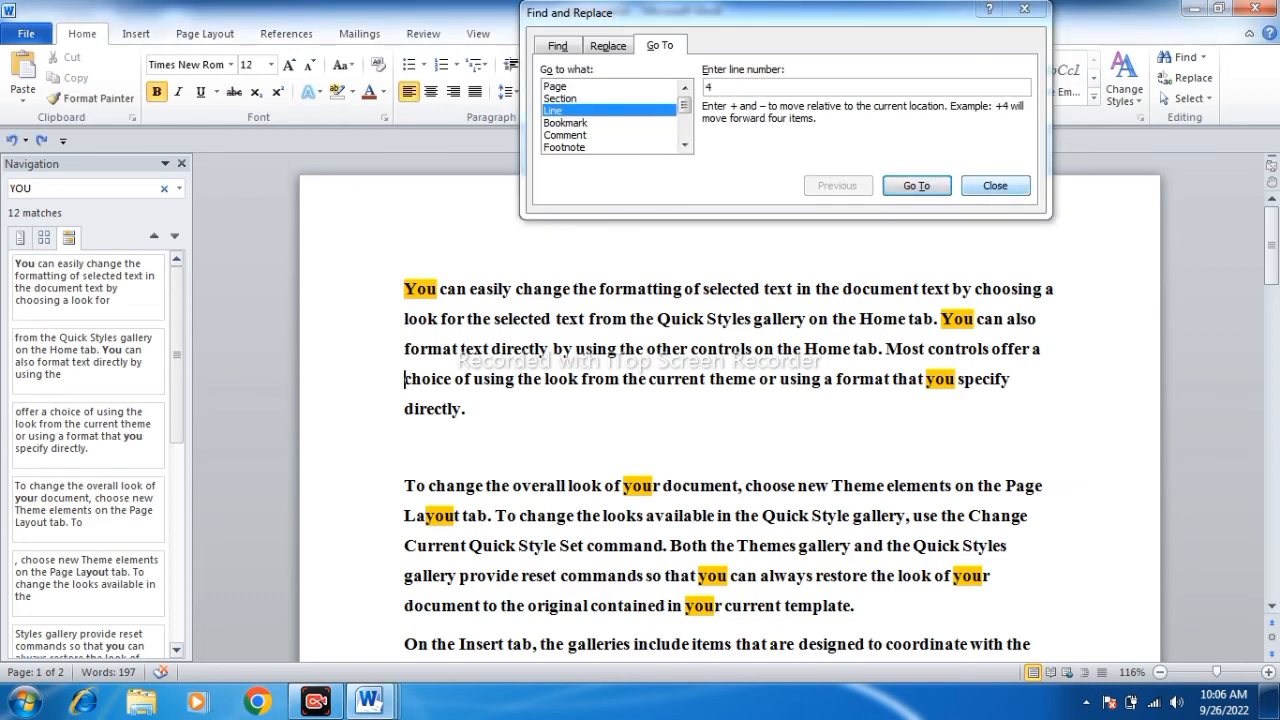
pyautogui.press('Escape')
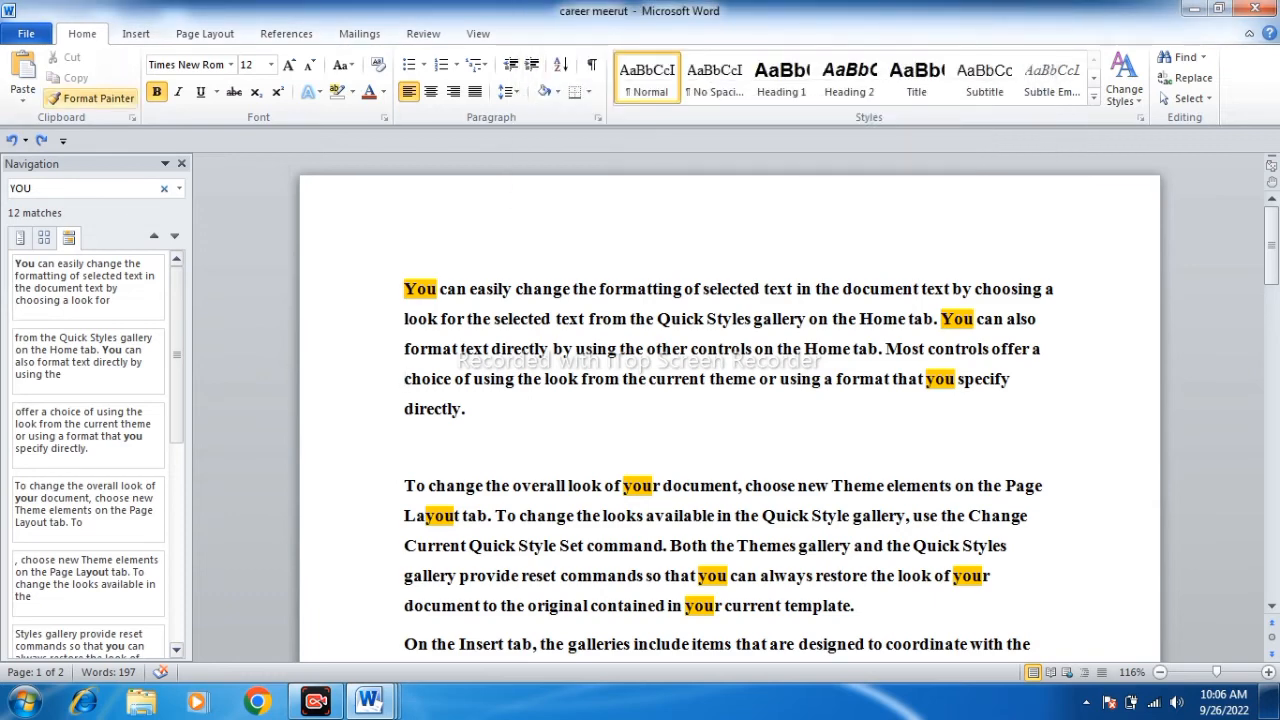
# - Close the search results pane and insert a page break after each of the three bold paragraphs
pyautogui.click(181, 163)
pyautogui.click(526, 379)
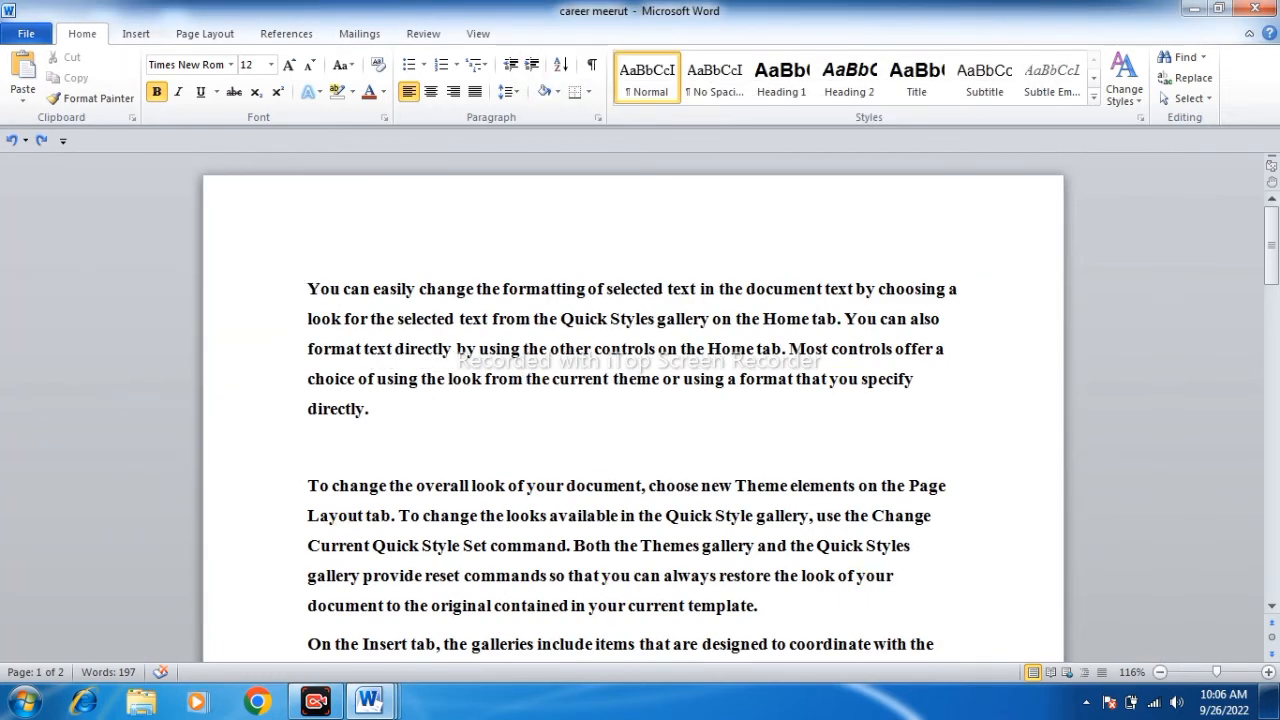
pyautogui.click(370, 409)
pyautogui.hotkey('ctrl', 'Return')
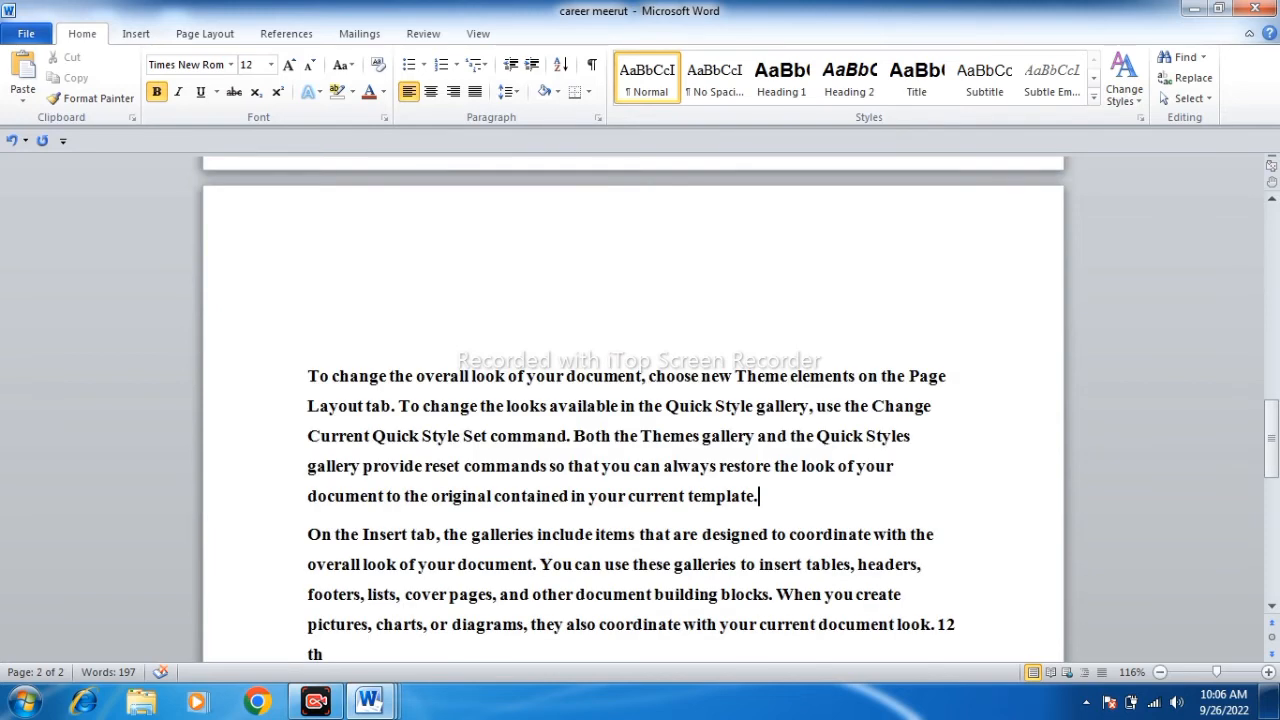
pyautogui.hotkey('ctrl', 'Return')
pyautogui.click(325, 511)
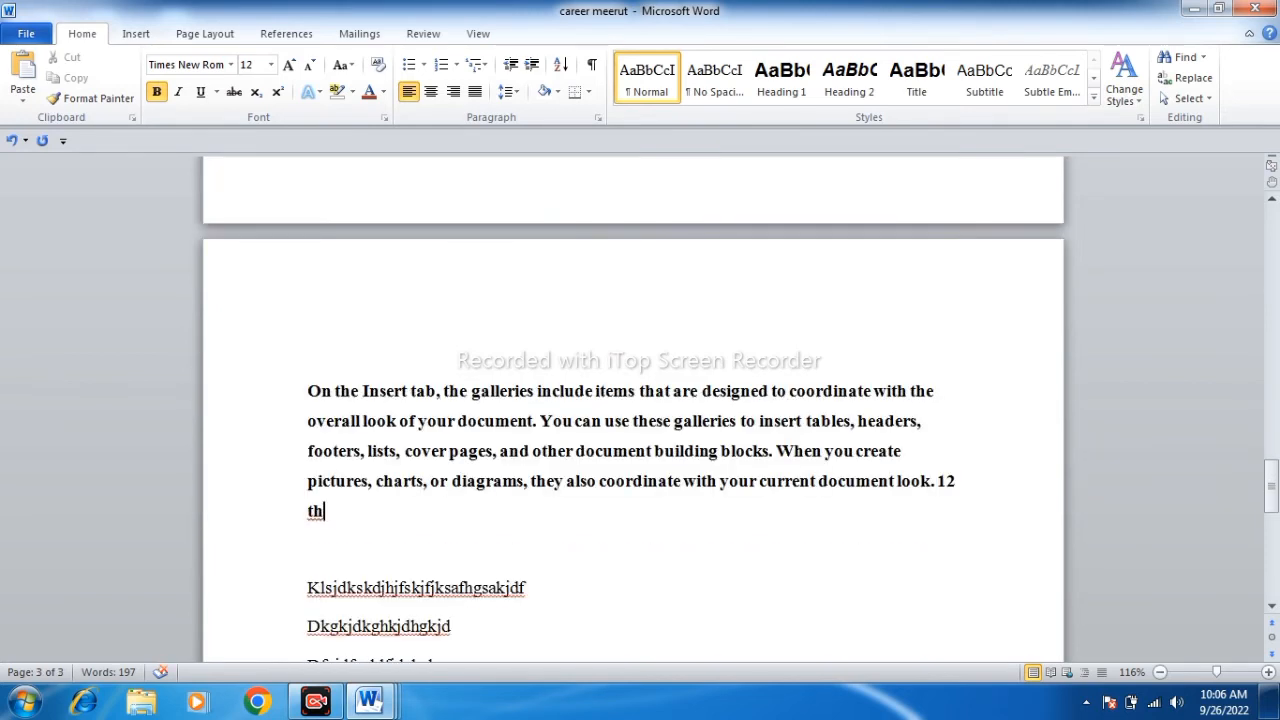
pyautogui.hotkey('ctrl', 'Return')
# - Use Go To with Page as the target to jump to page 2, and close the dialog
pyautogui.scroll(3, 633, 400)
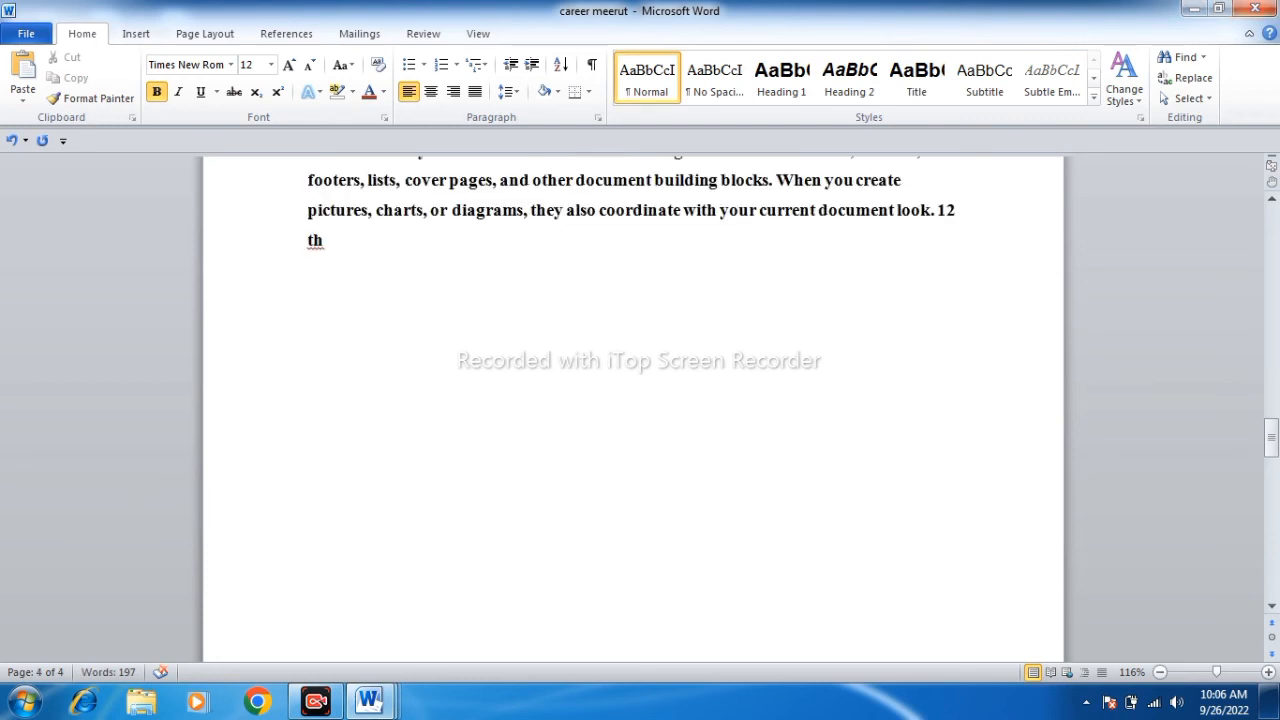
pyautogui.click(1203, 57)
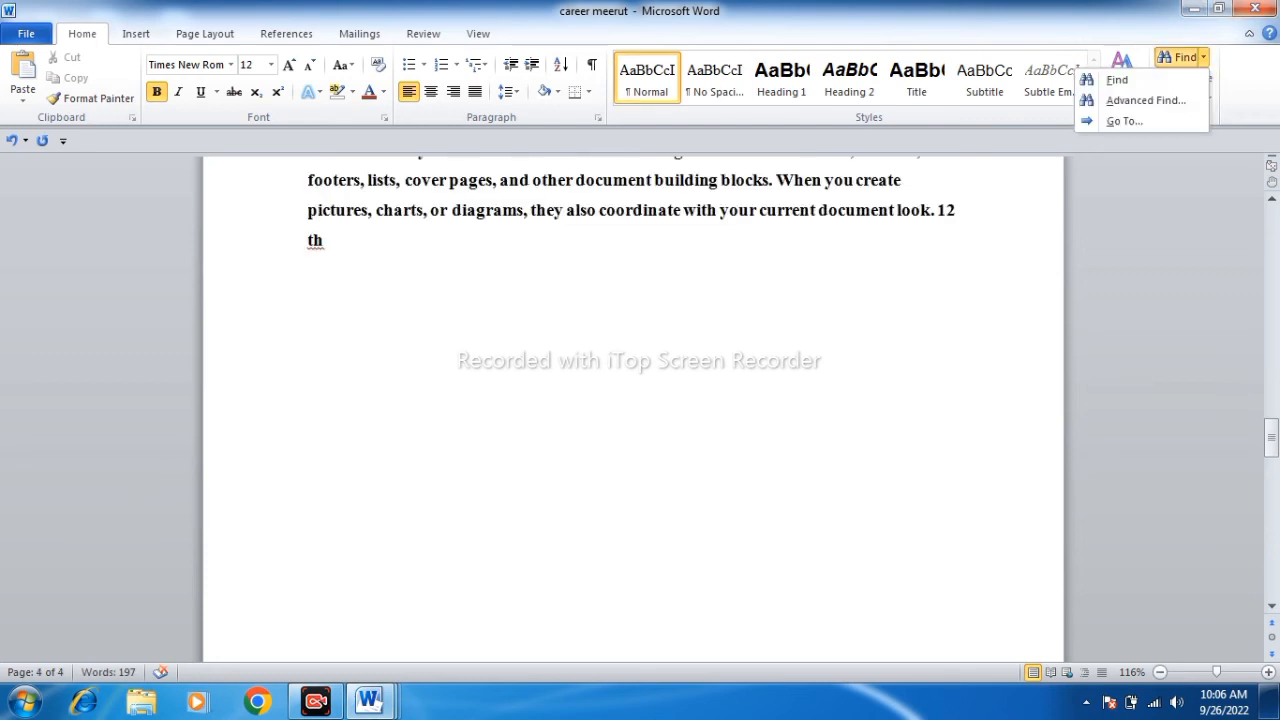
pyautogui.click(1124, 121)
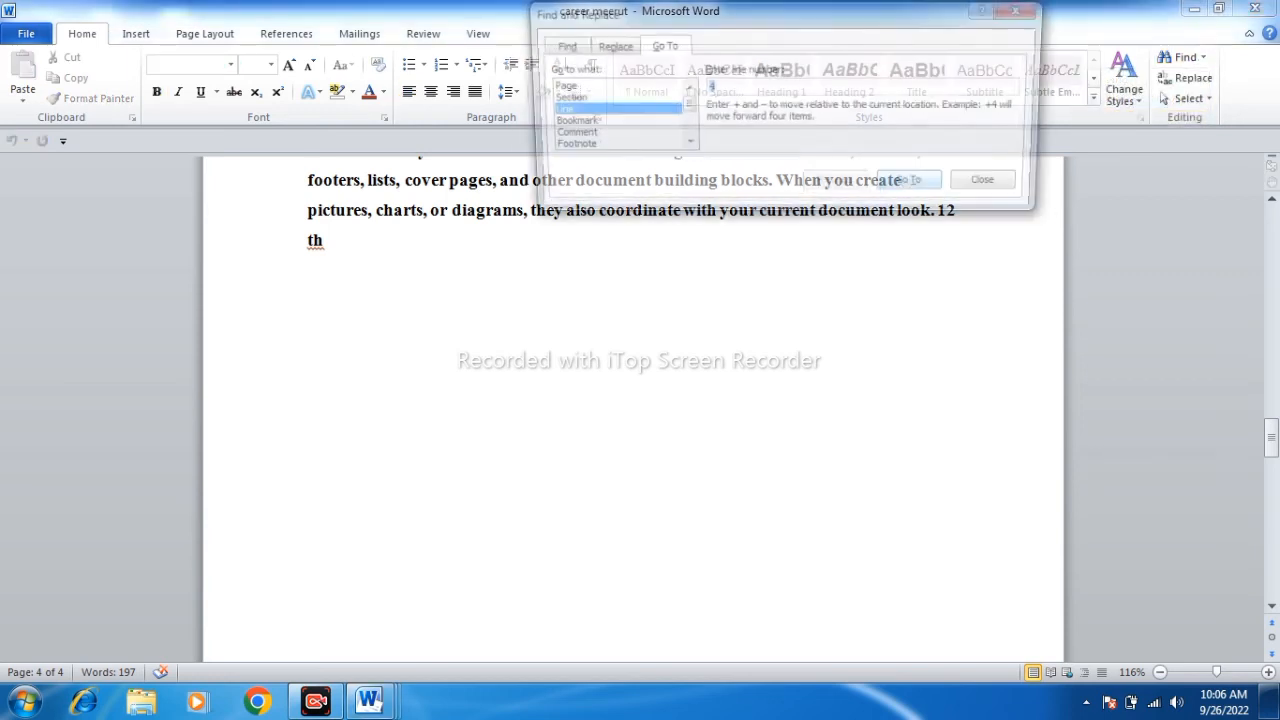
pyautogui.click(556, 87)
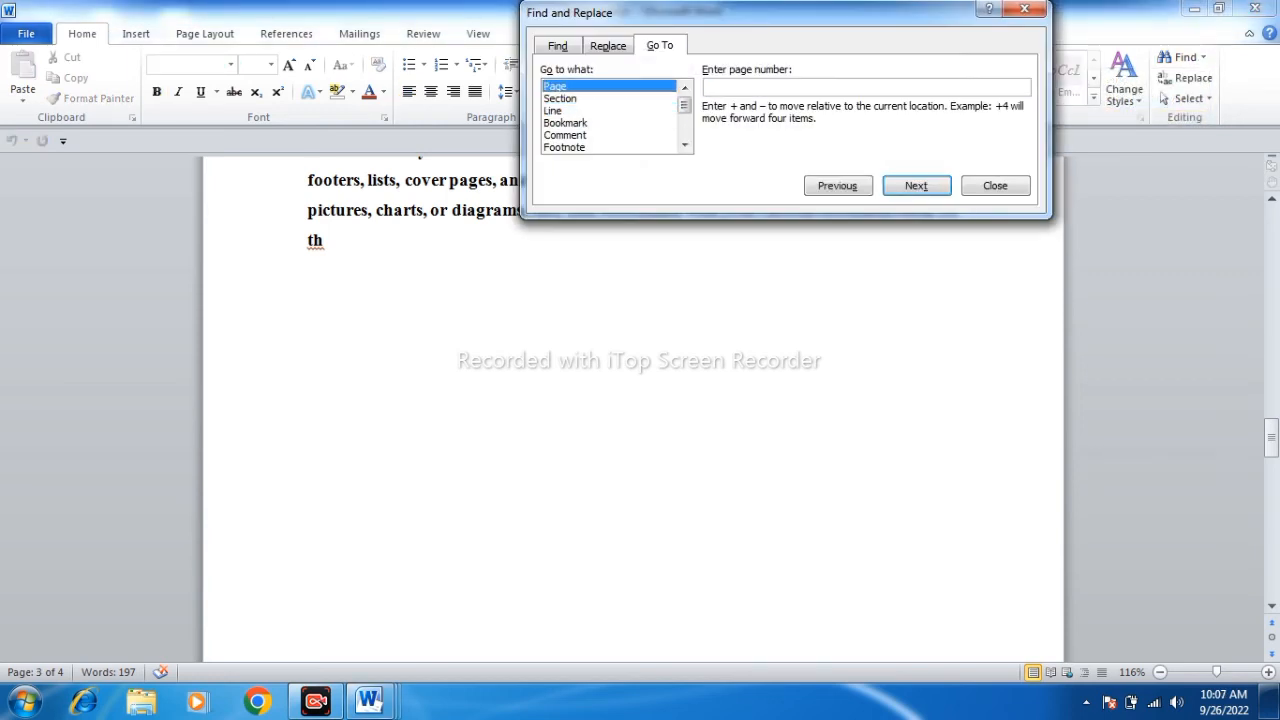
pyautogui.write('2')
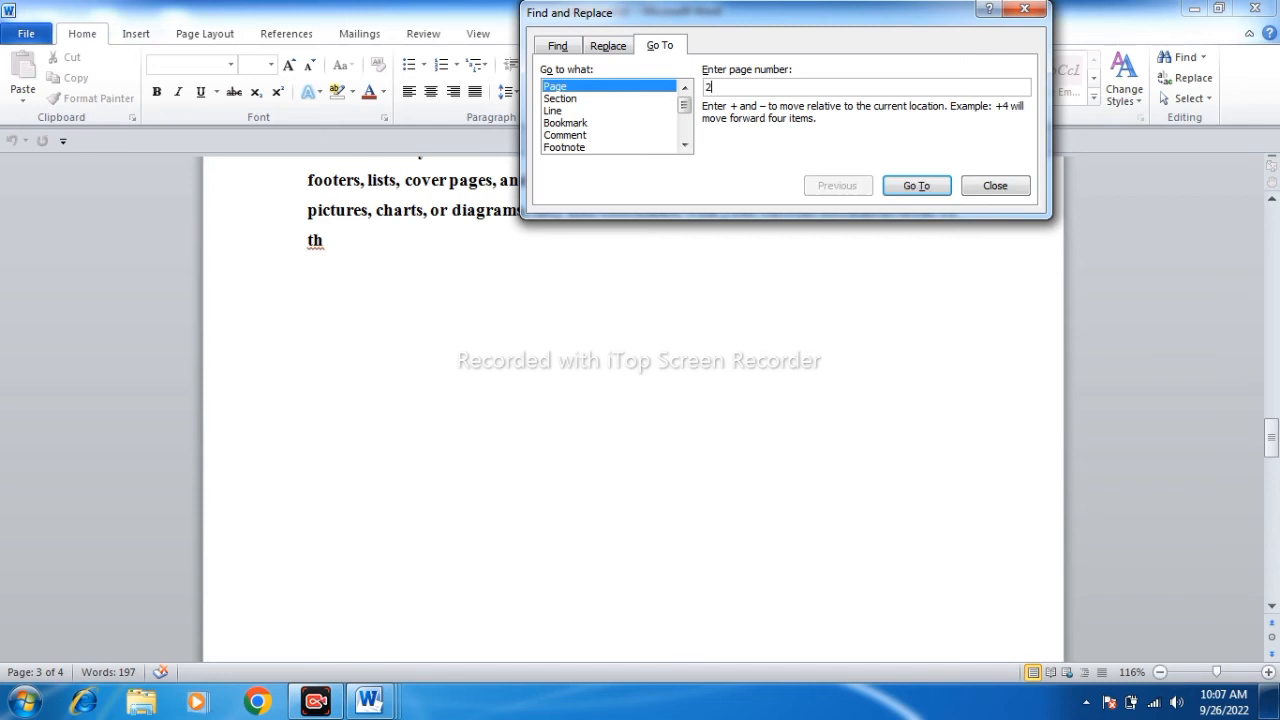
pyautogui.press('Return')
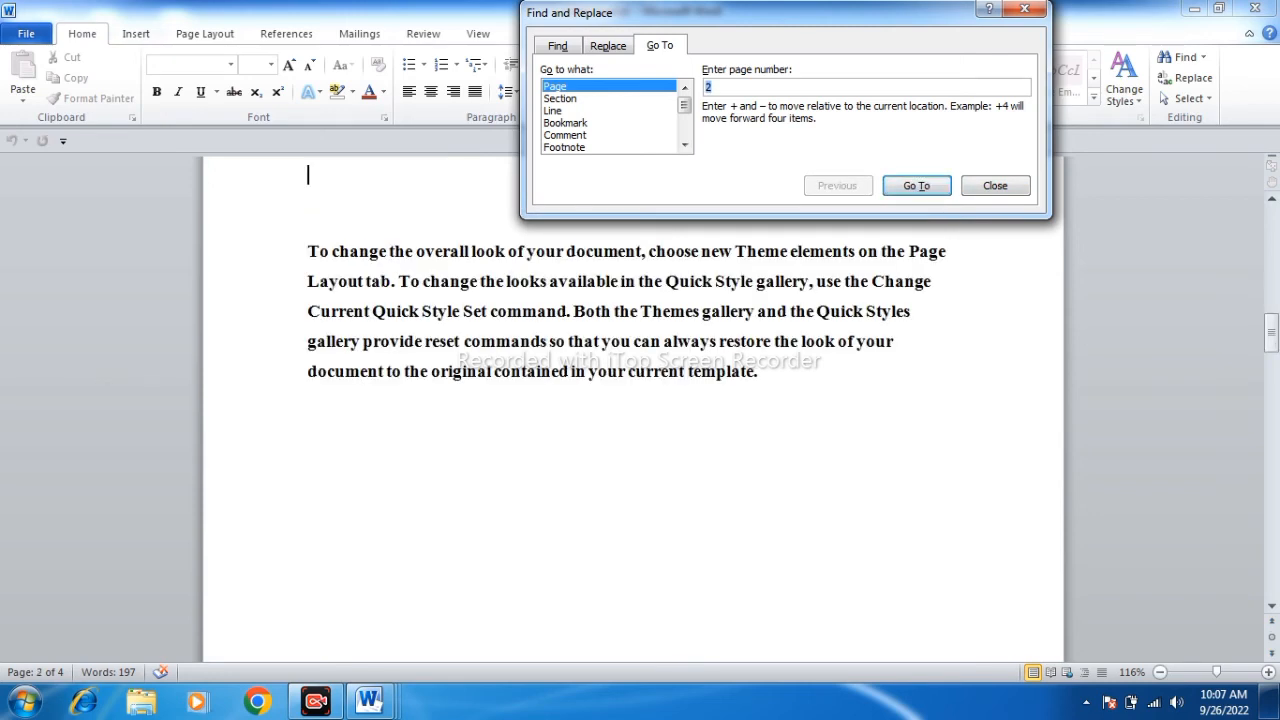
pyautogui.press('Escape')
# - Shade the paragraph on page 2 with Gold, Accent 2, Lighter 40%
pyautogui.scroll(10, 633, 400)
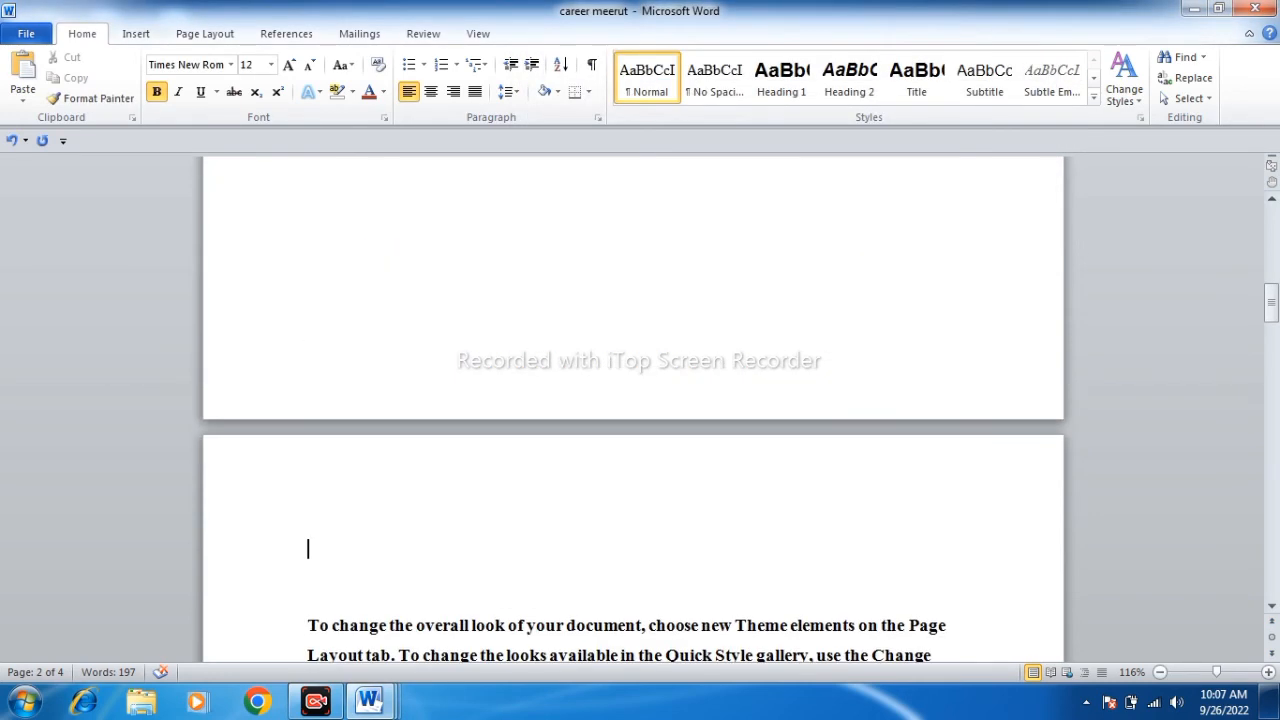
pyautogui.scroll(3, 633, 400)
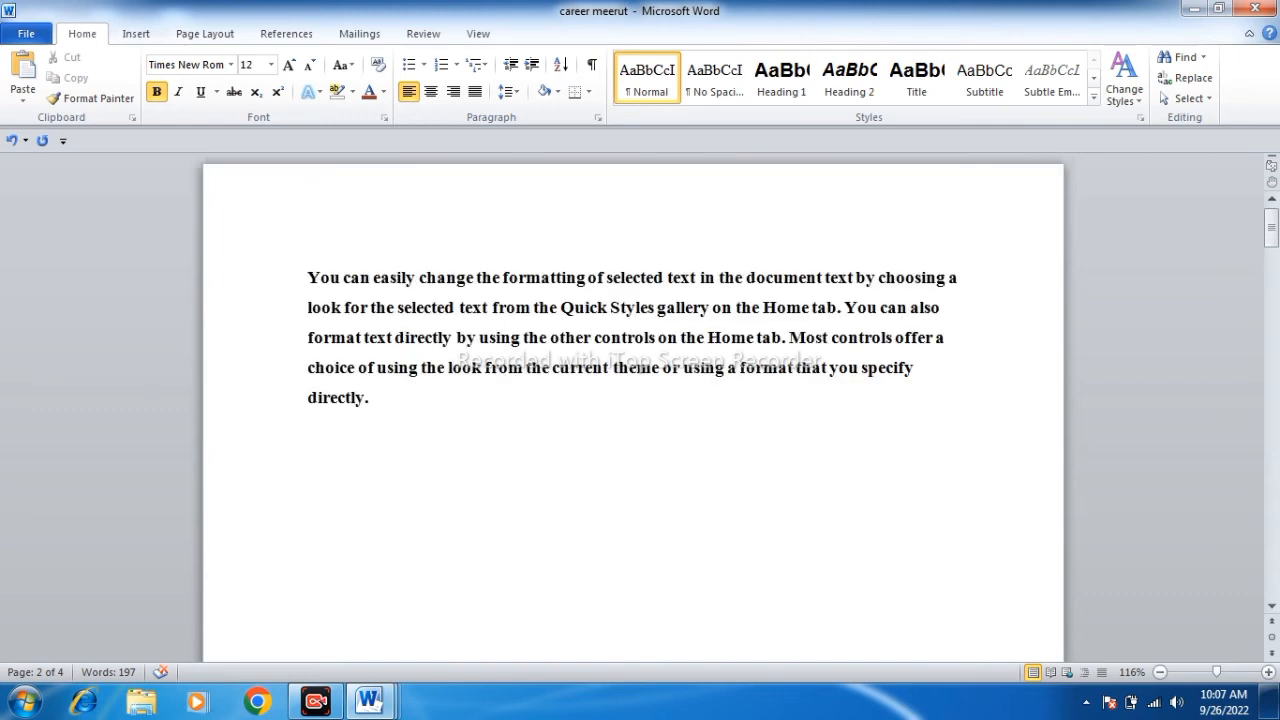
pyautogui.scroll(-10, 633, 400)
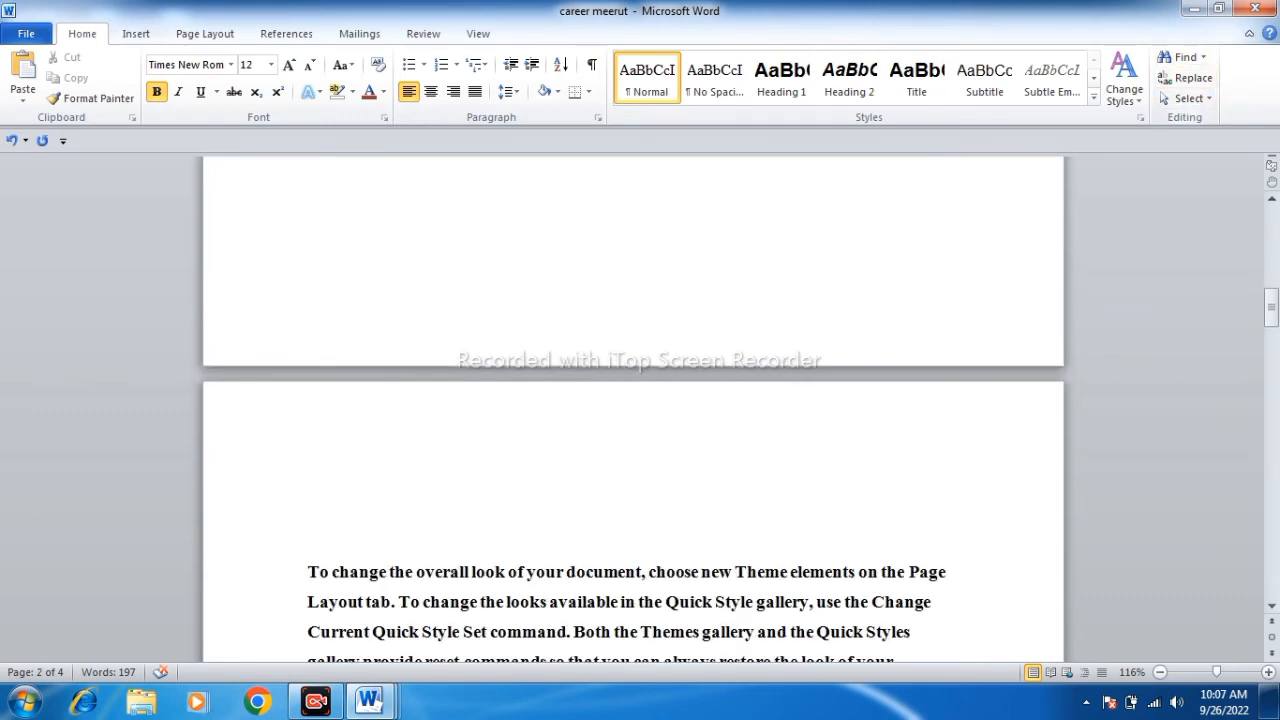
pyautogui.scroll(-2, 633, 400)
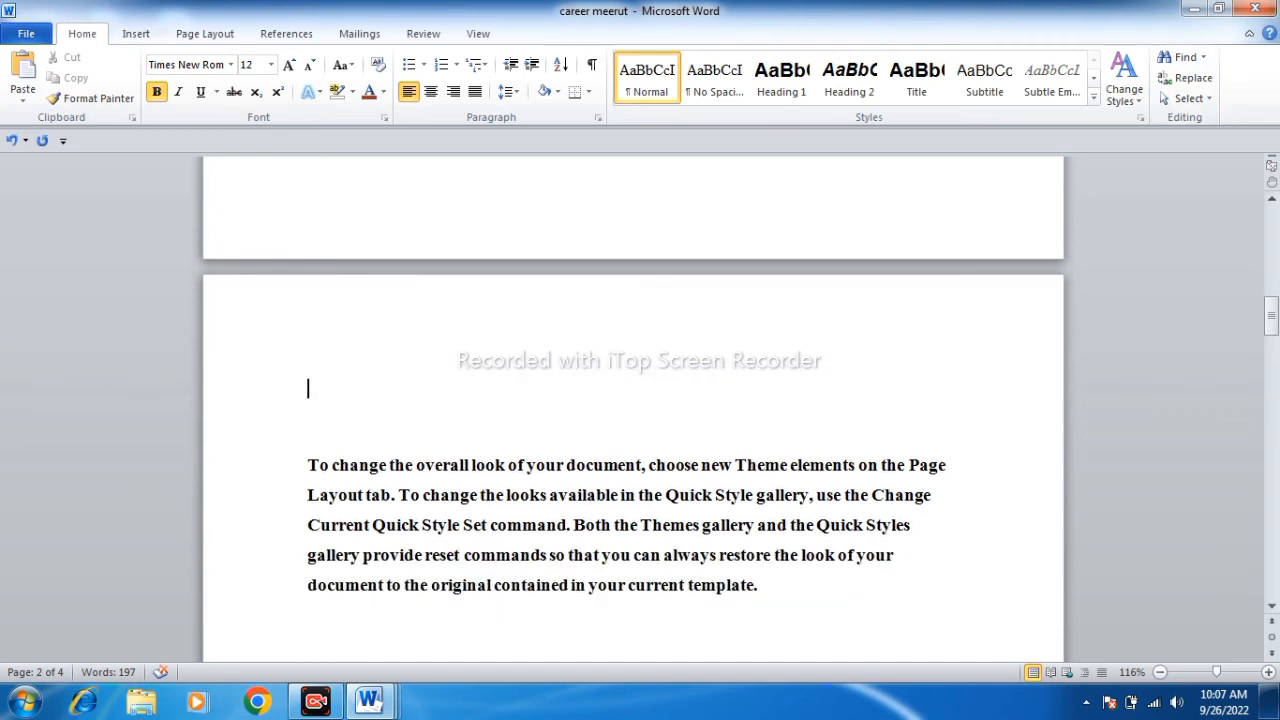
pyautogui.moveTo(309, 466); pyautogui.dragTo(525, 660)
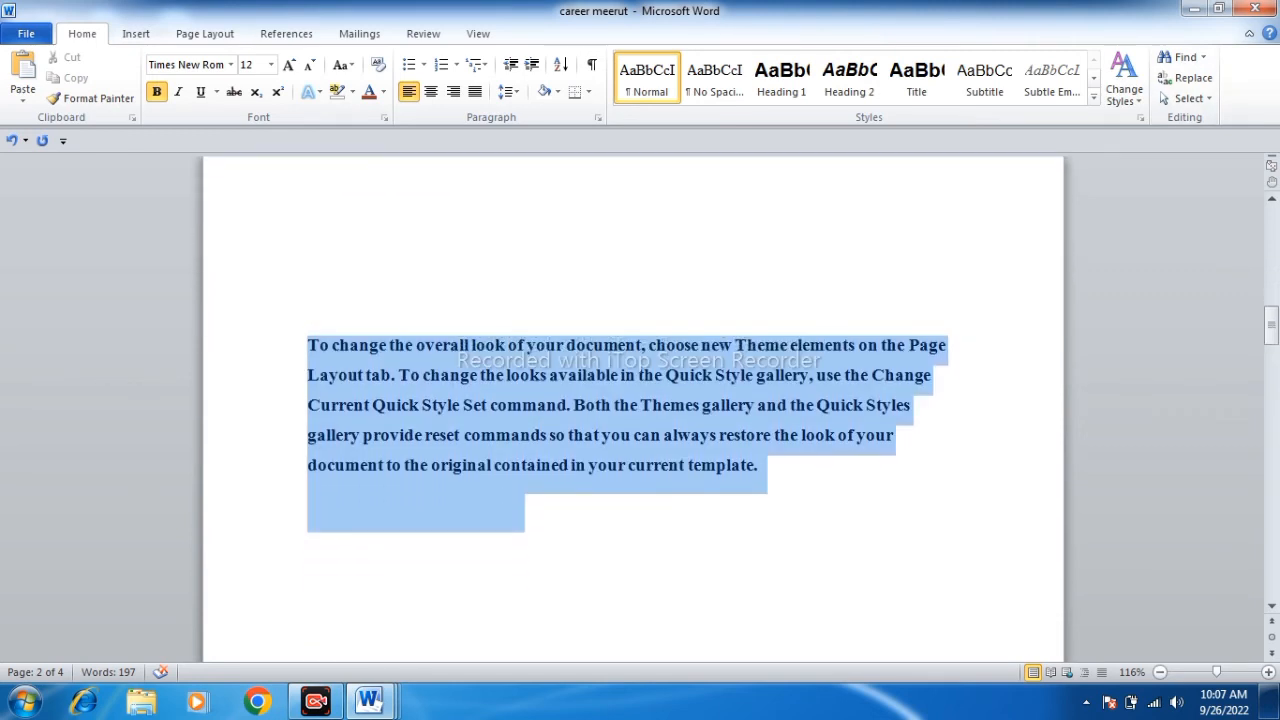
pyautogui.moveTo(525, 513); pyautogui.dragTo(770, 475)
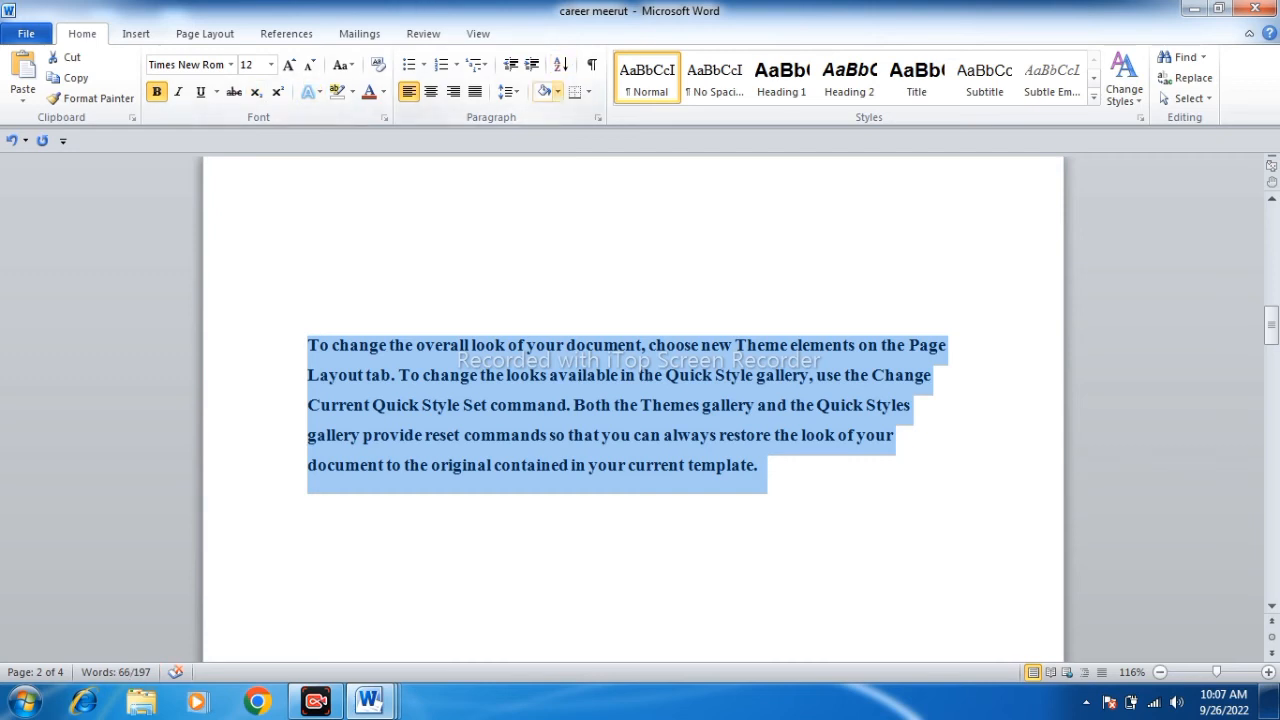
pyautogui.click(557, 91)
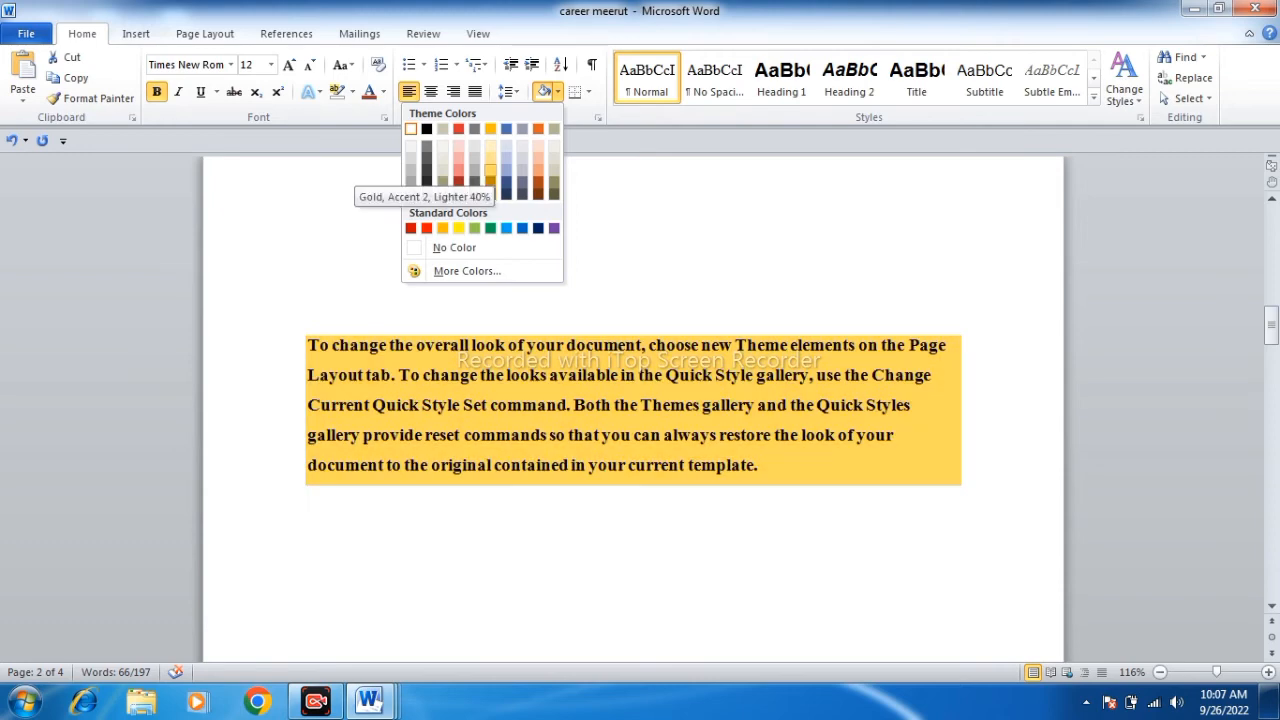
pyautogui.click(490, 168)
# - Shade the whole paragraph on page 1 with the orange theme colour
pyautogui.scroll(10, 633, 400)
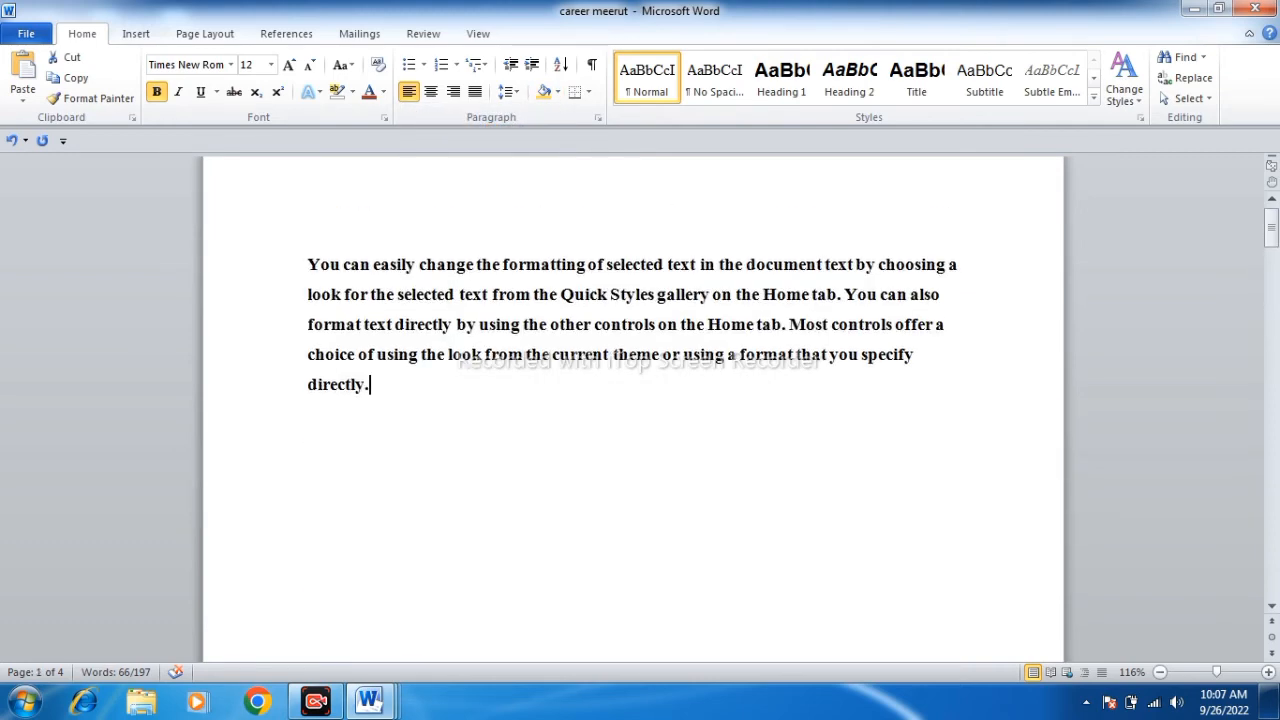
pyautogui.tripleClick(369, 385)
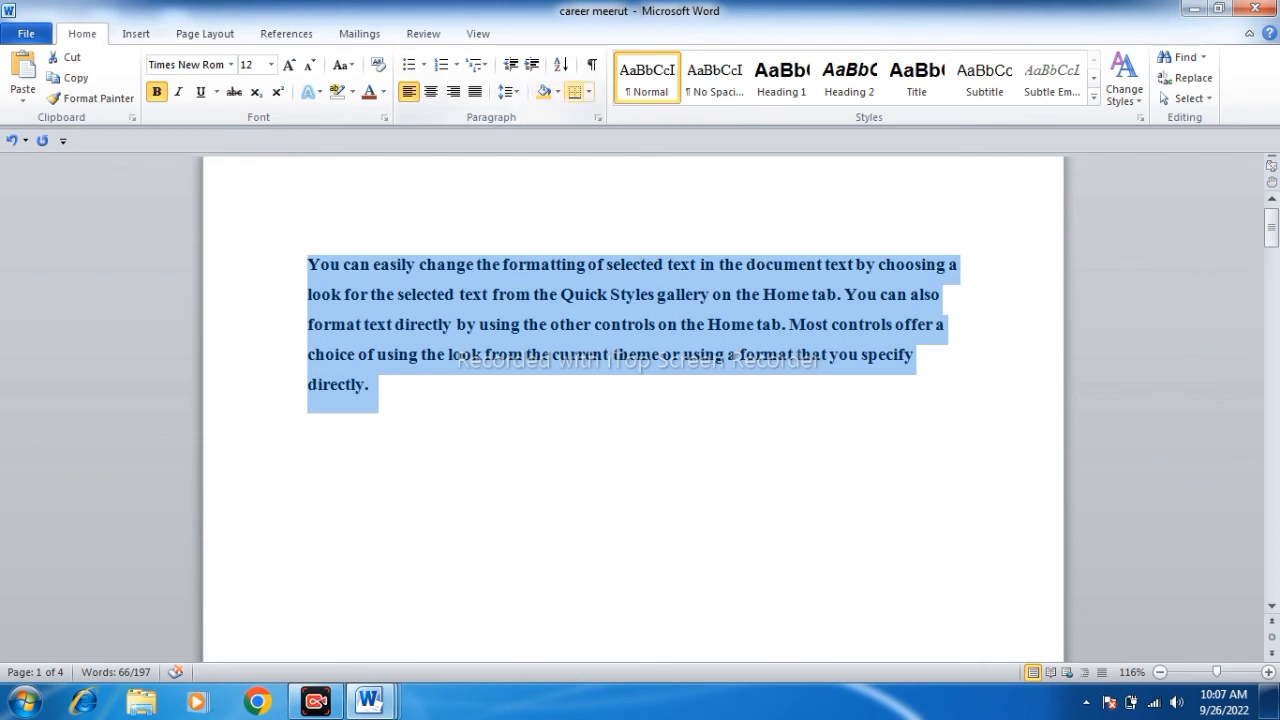
pyautogui.click(557, 91)
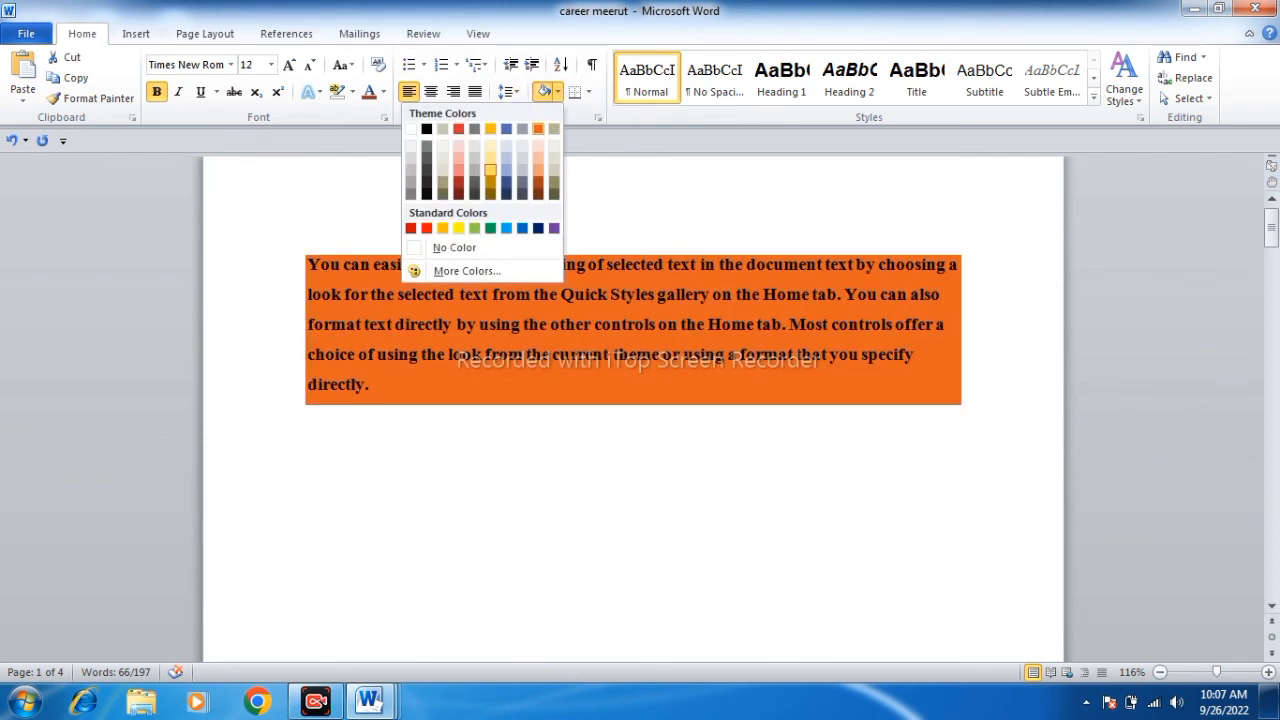
pyautogui.click(538, 129)
pyautogui.scroll(-3, 633, 400)
pyautogui.scroll(4, 633, 400)
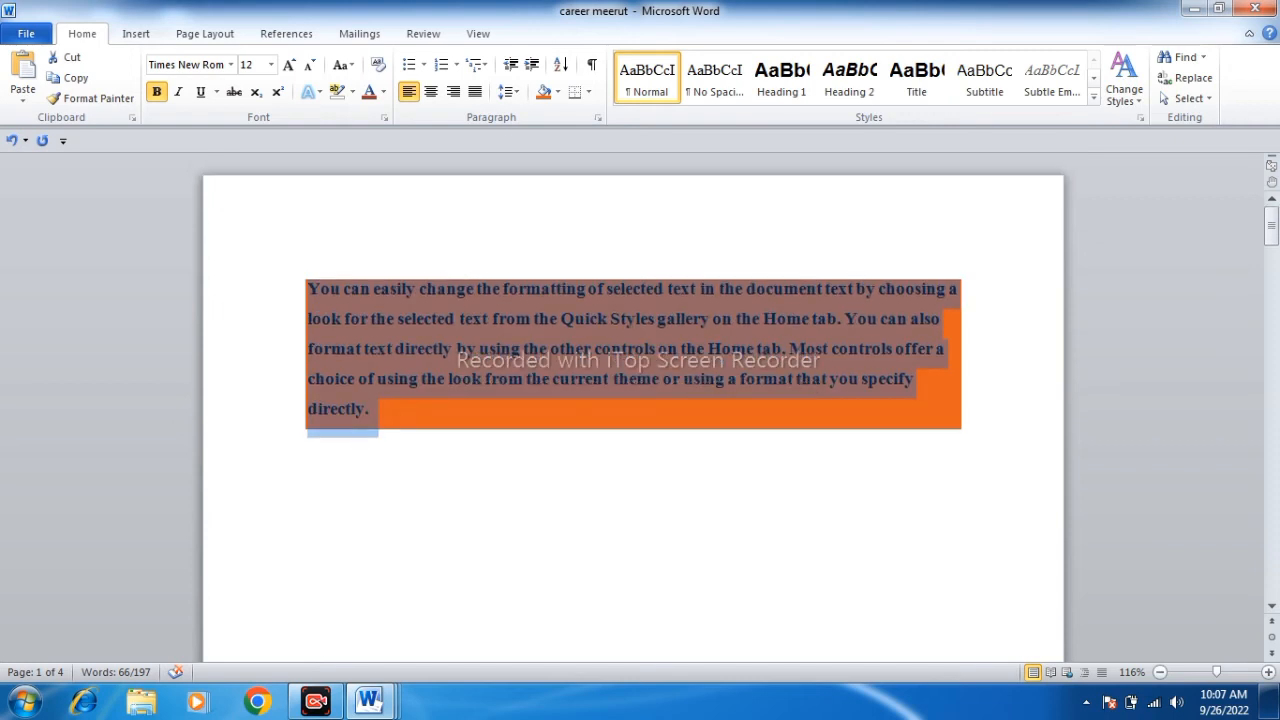
# - Shade the bold paragraph on page 3 with the dark olive-tan theme colour
pyautogui.scroll(-10, 633, 400)
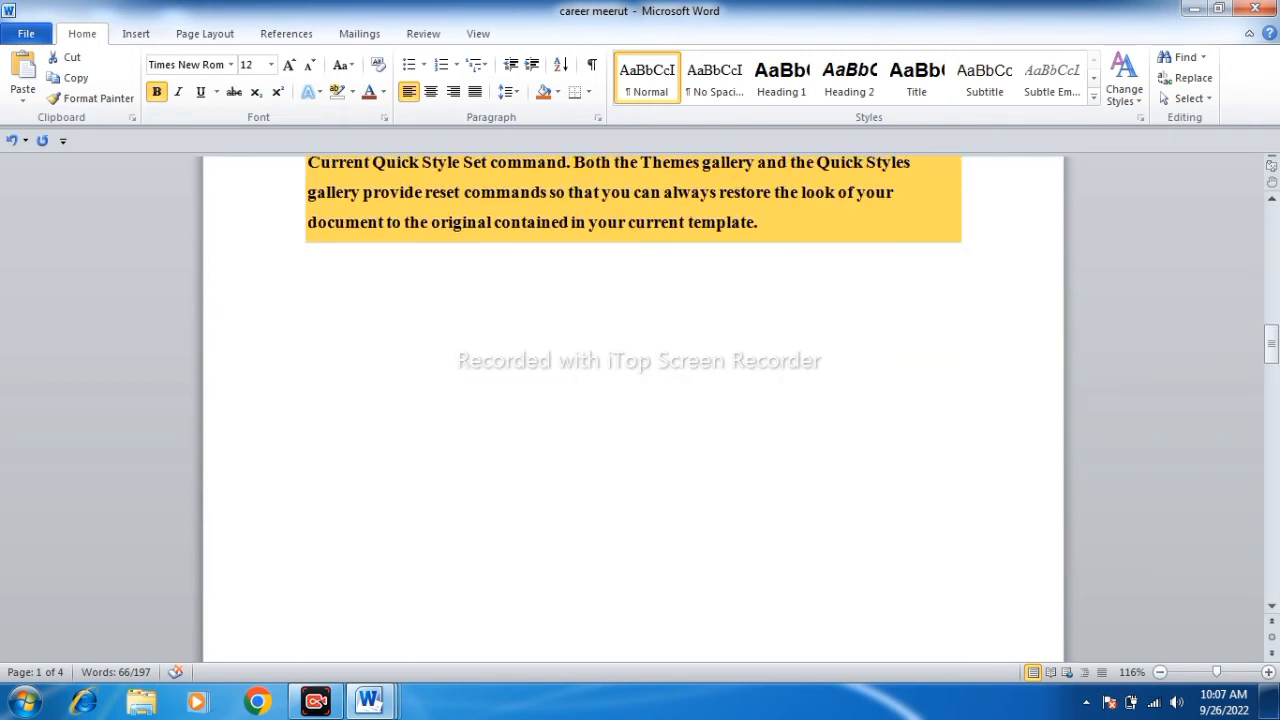
pyautogui.scroll(-8, 633, 400)
pyautogui.moveTo(325, 509); pyautogui.dragTo(309, 389)
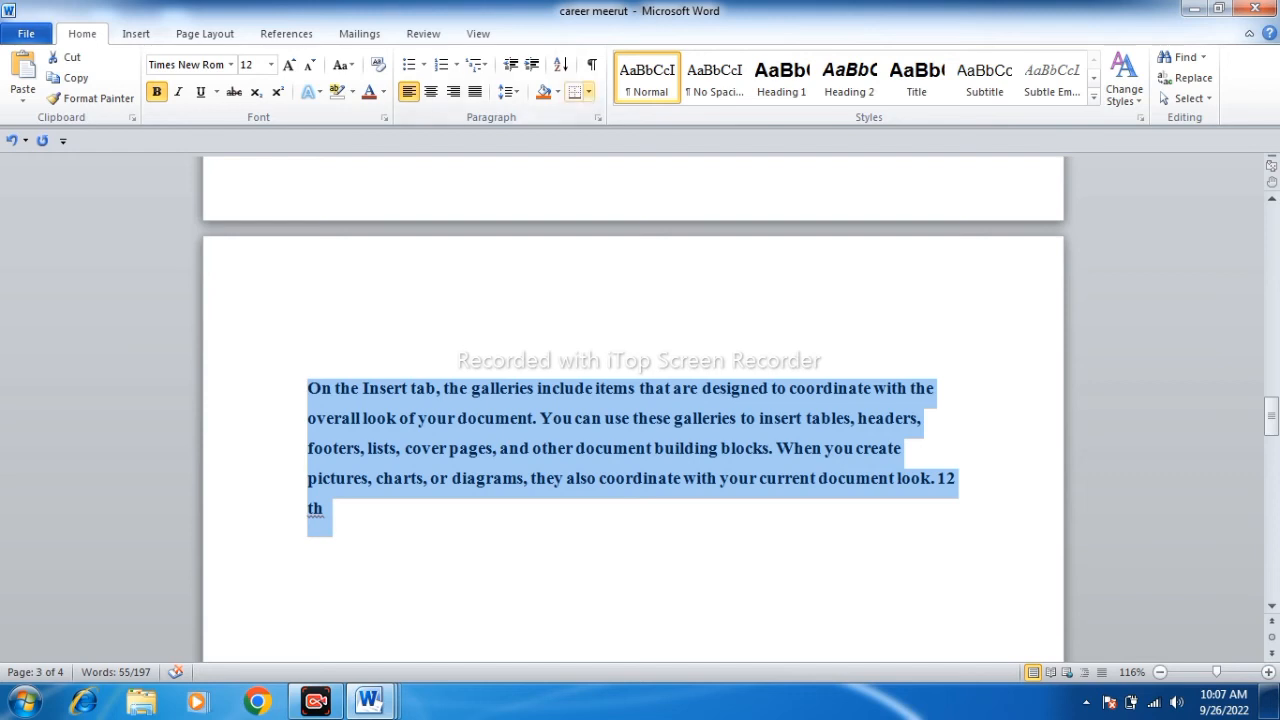
pyautogui.click(557, 92)
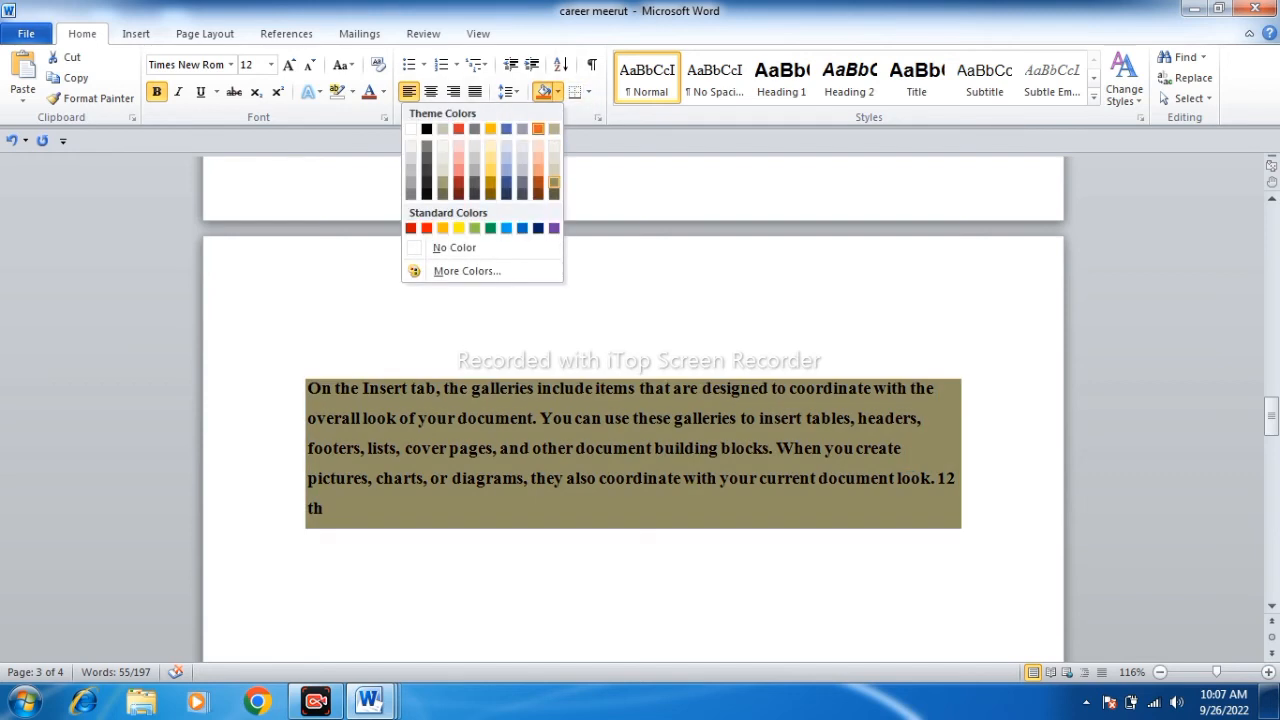
pyautogui.click(554, 182)
# - Place the cursor at the end of the page 1 paragraph and use Go To to jump to page 3
pyautogui.scroll(8, 633, 400)
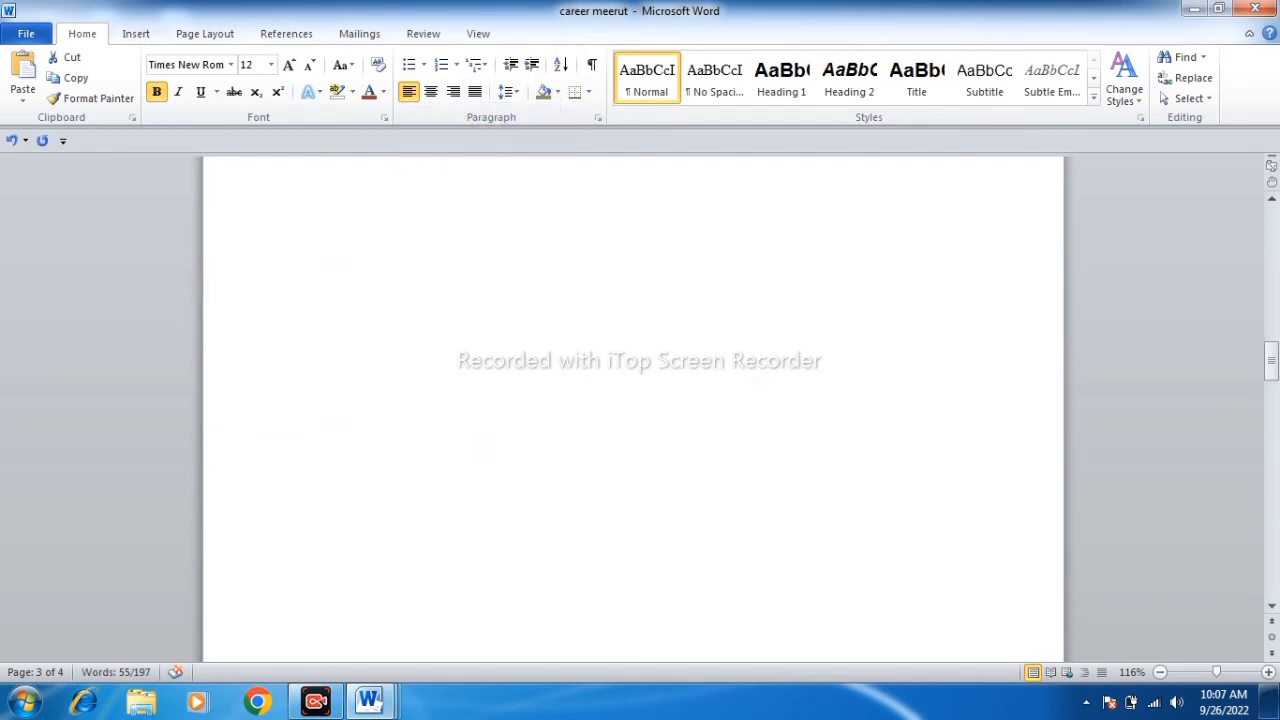
pyautogui.scroll(20, 633, 408)
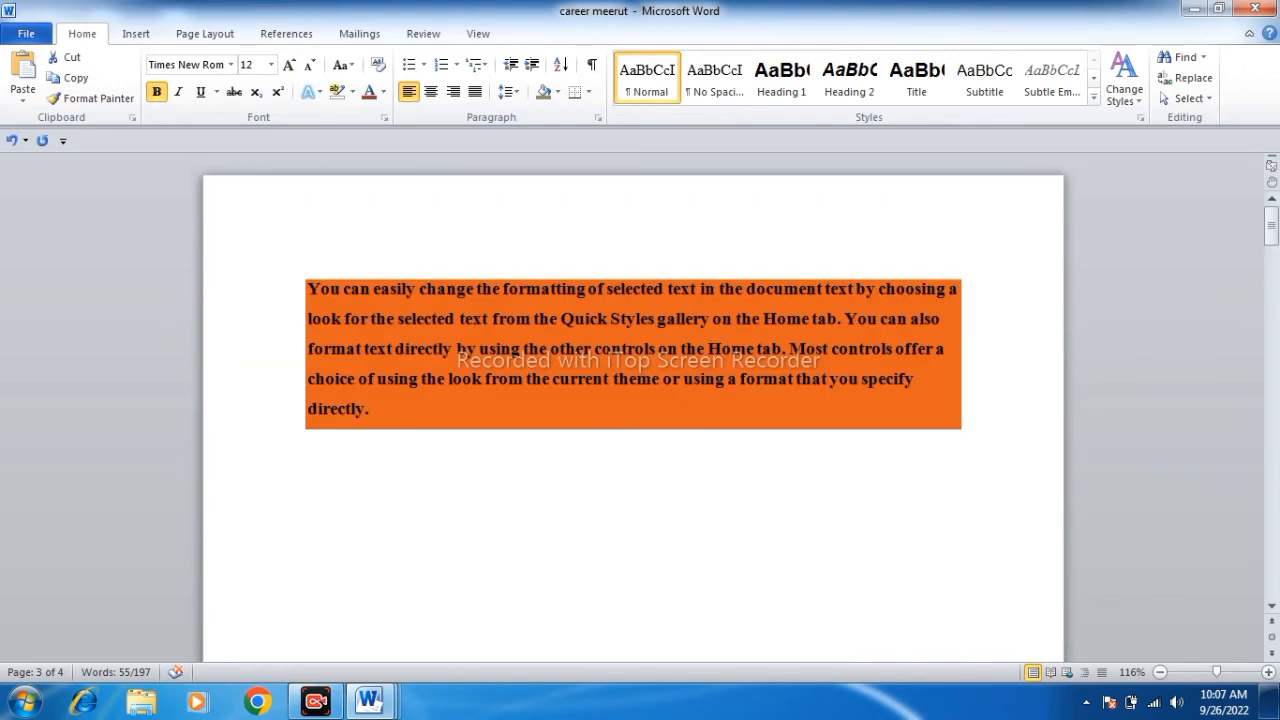
pyautogui.click(371, 409)
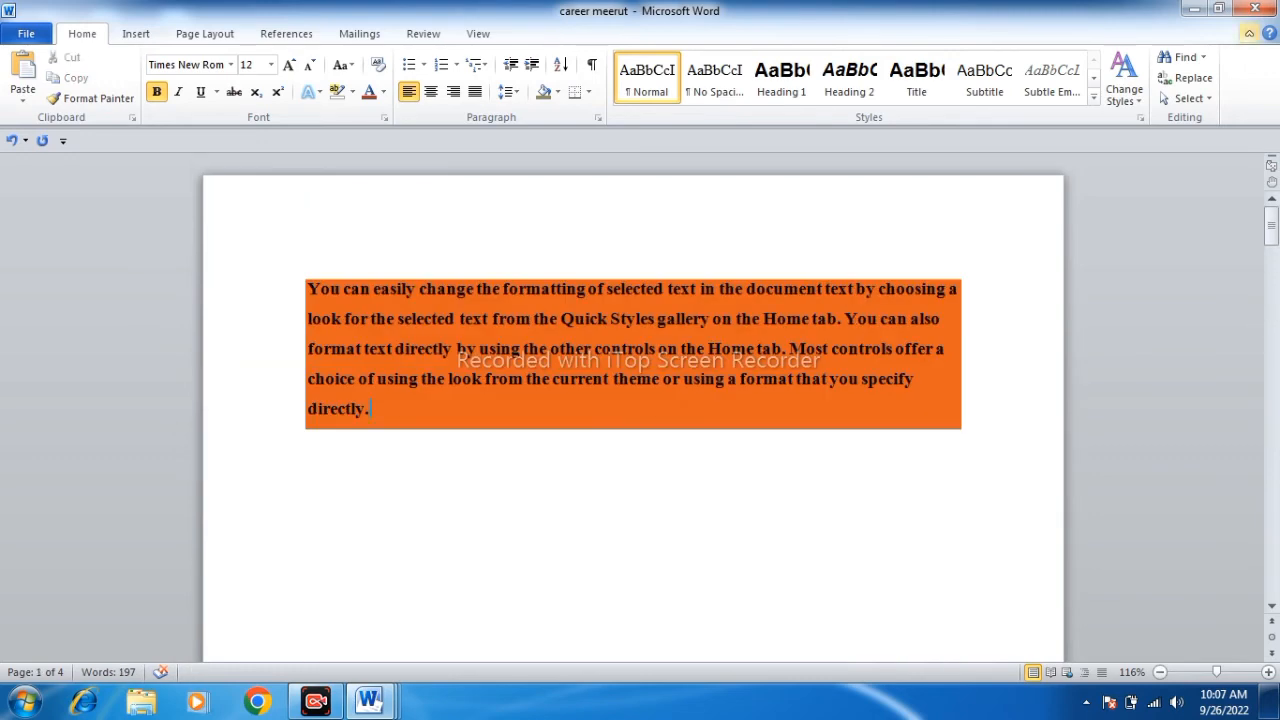
pyautogui.click(1204, 57)
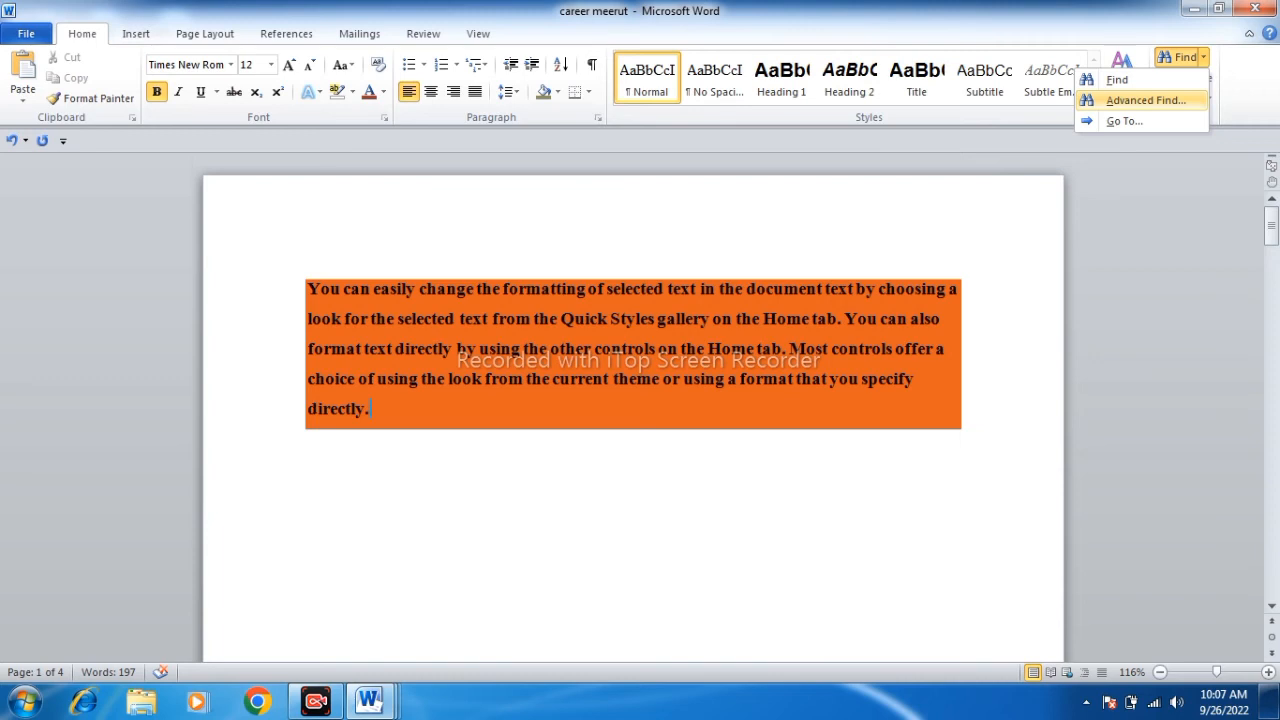
pyautogui.click(1124, 121)
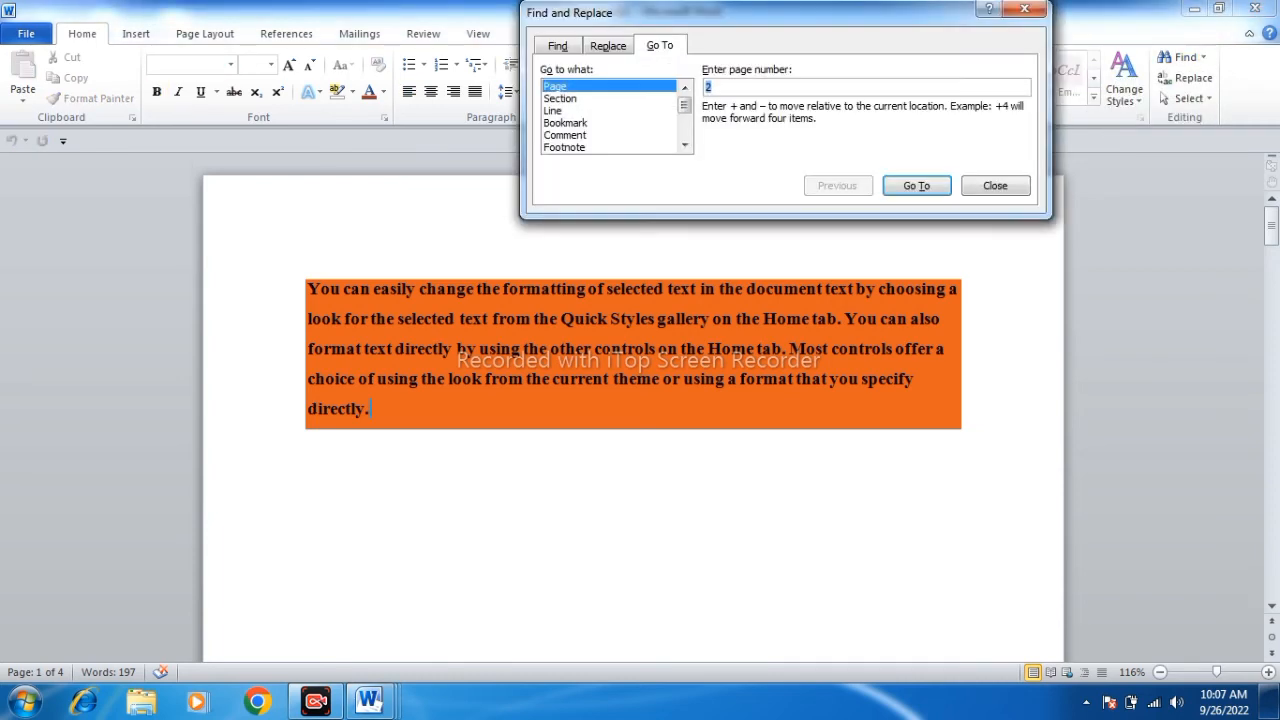
pyautogui.write('3')
pyautogui.press('Return')
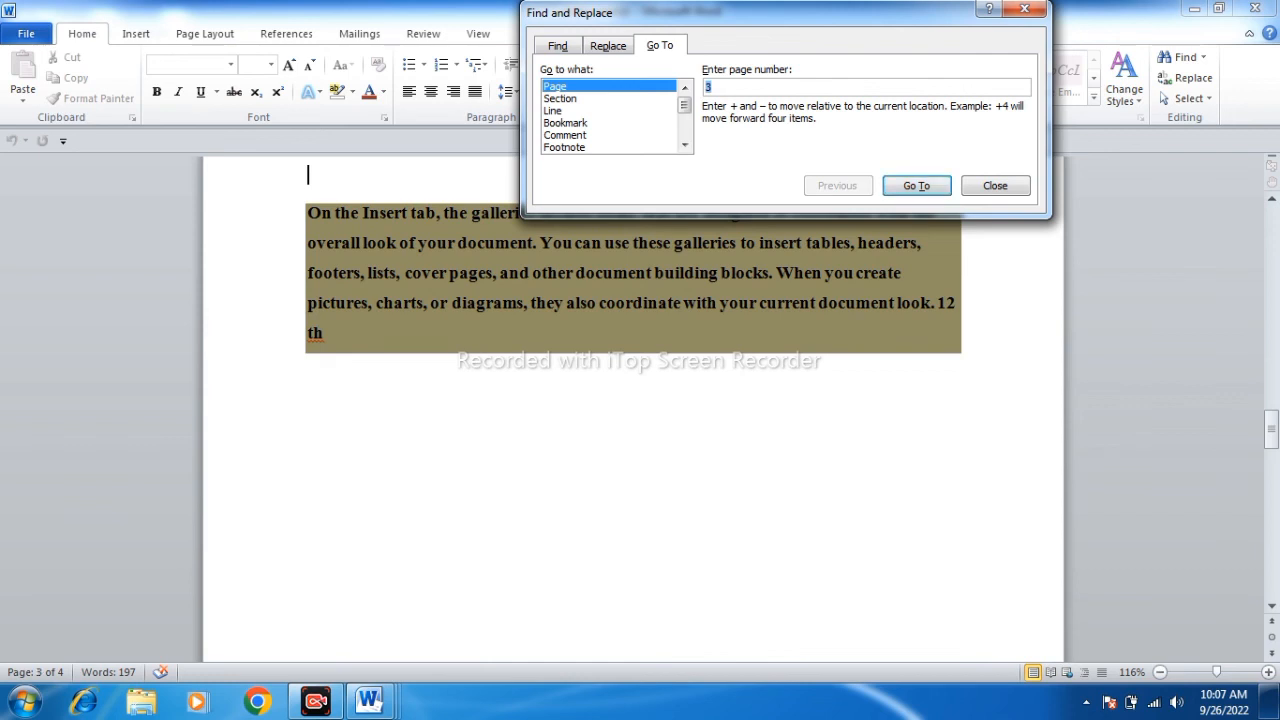
# - Jump to page 1 and on to page 2 with Go To, and close the dialog
pyautogui.write('1')
pyautogui.press('Return')
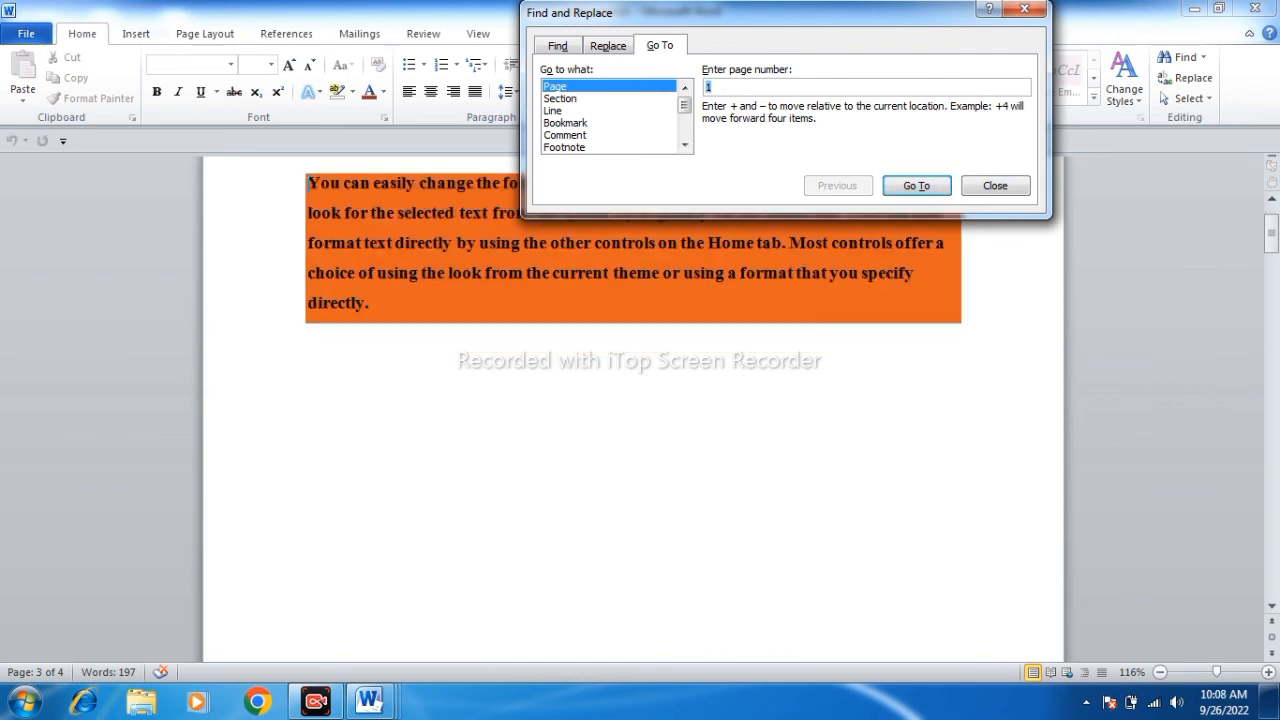
pyautogui.write('2')
pyautogui.press('Return')
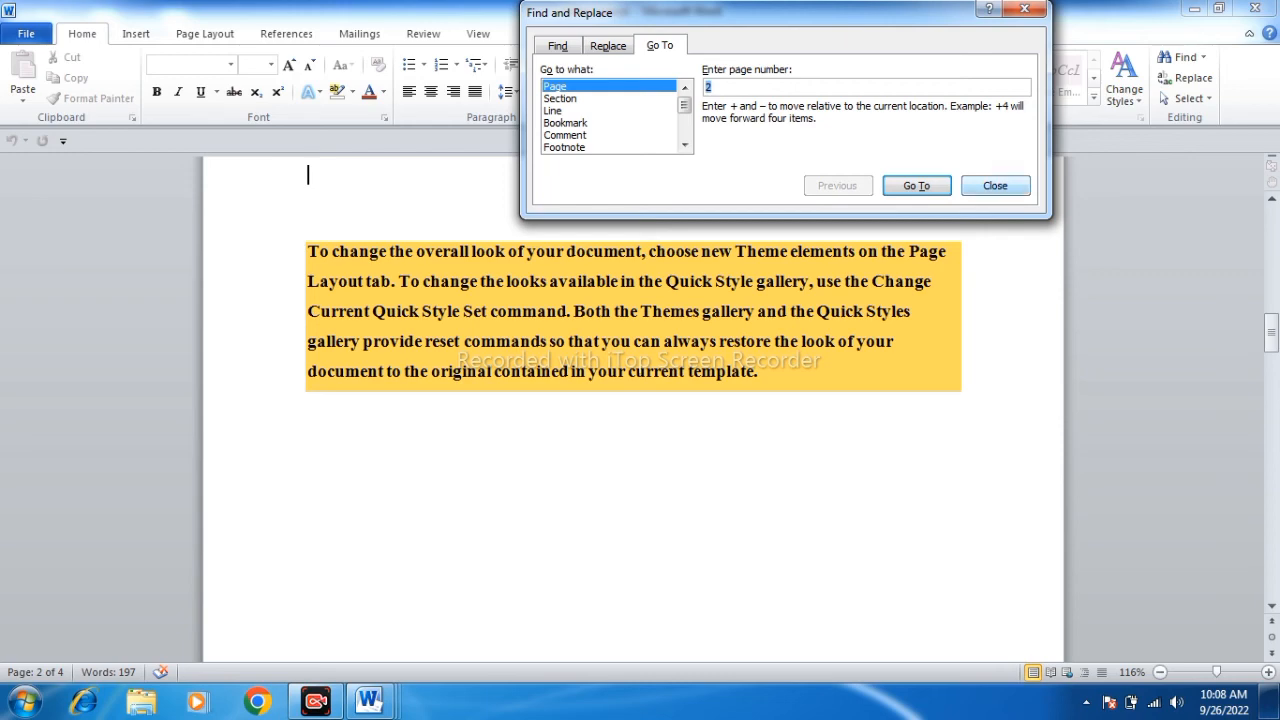
pyautogui.press('Escape')
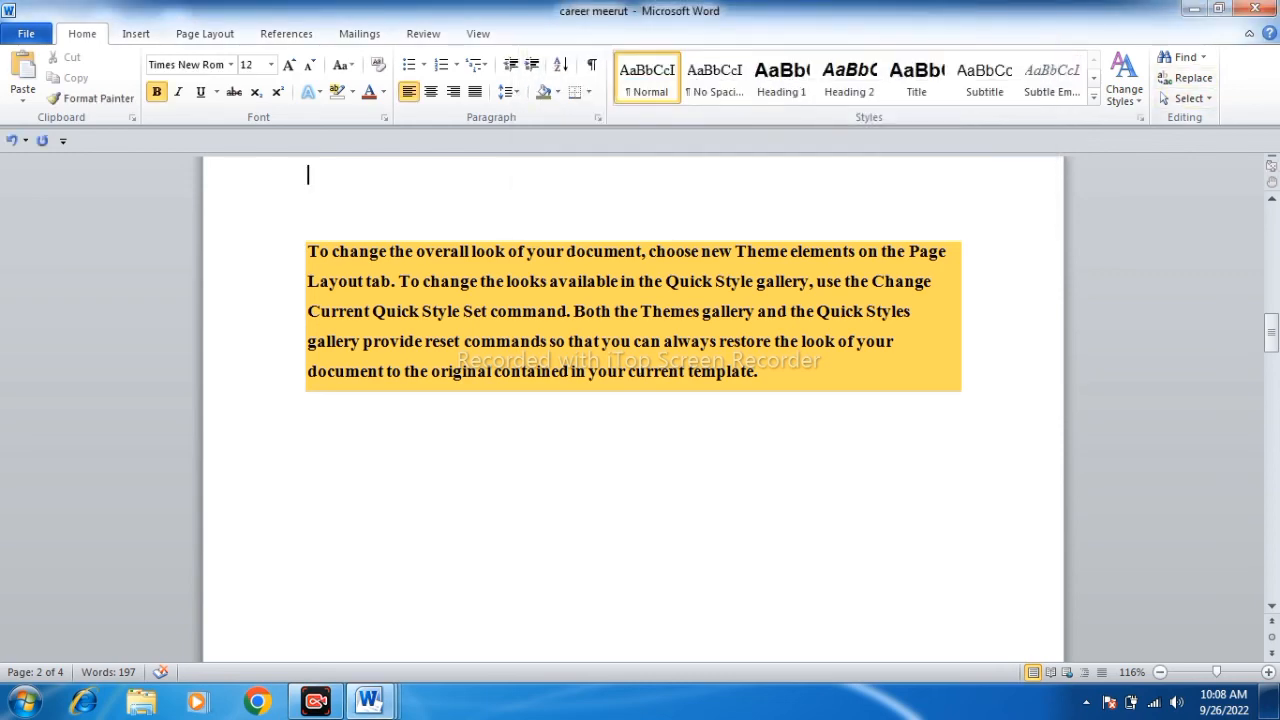
# - Undo the recent page-splitting, font, style and shading changes until the plain, unshaded text is restored, and clear the selection
pyautogui.scroll(12, 633, 408)
pyautogui.scroll(-10, 633, 408)
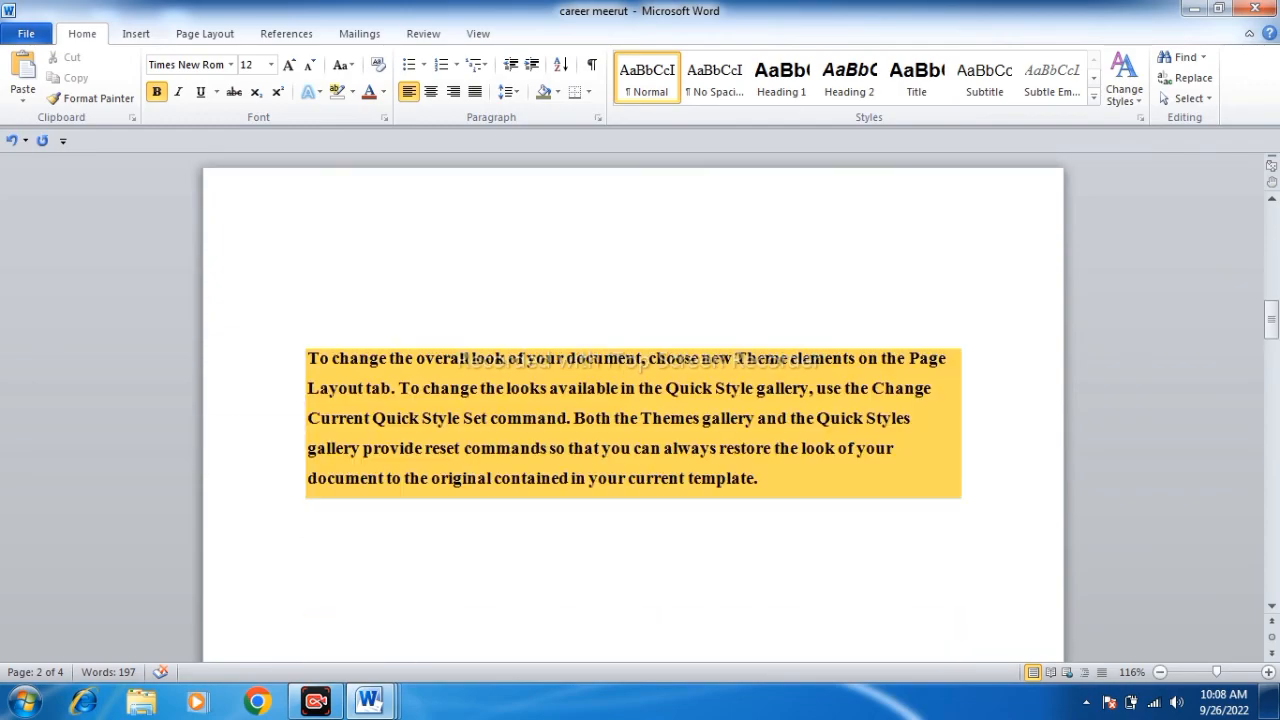
pyautogui.hotkey('ctrl', 'z')
pyautogui.hotkey('ctrl', 'z')
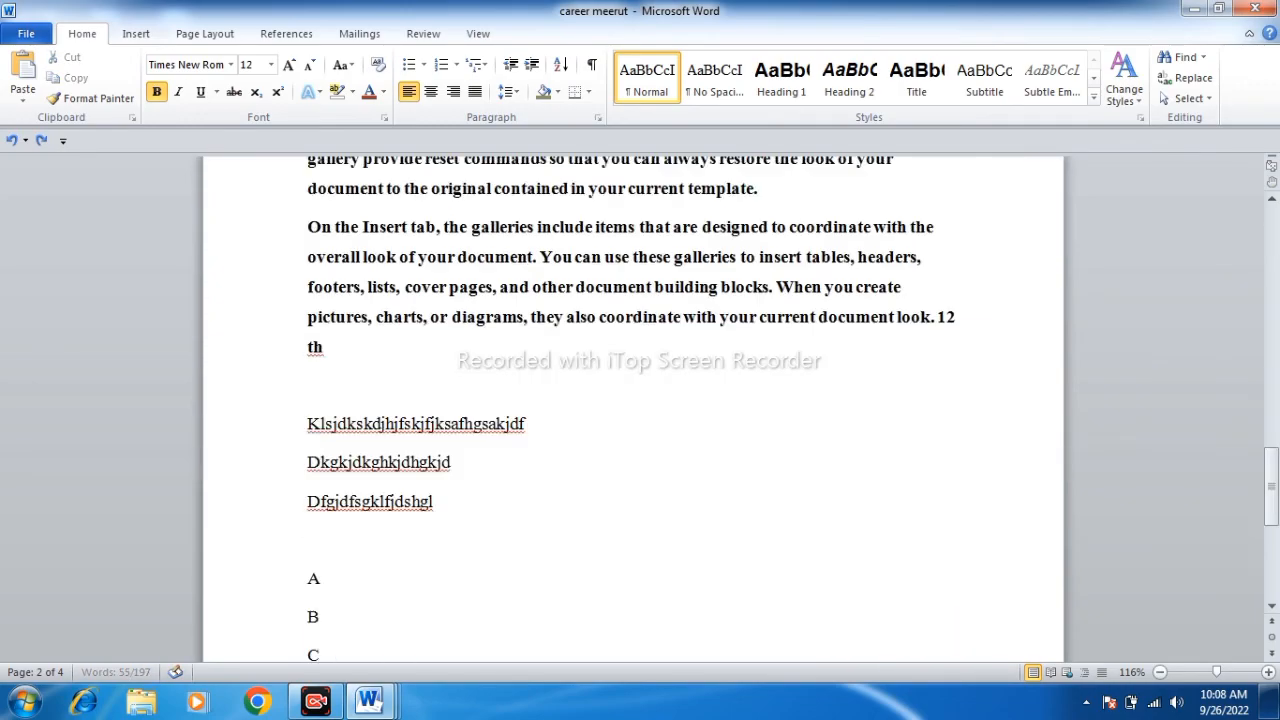
pyautogui.hotkey('ctrl', 'z')
pyautogui.hotkey('ctrl', 'z')
pyautogui.hotkey('ctrl', 'z')
pyautogui.hotkey('ctrl', 'z')
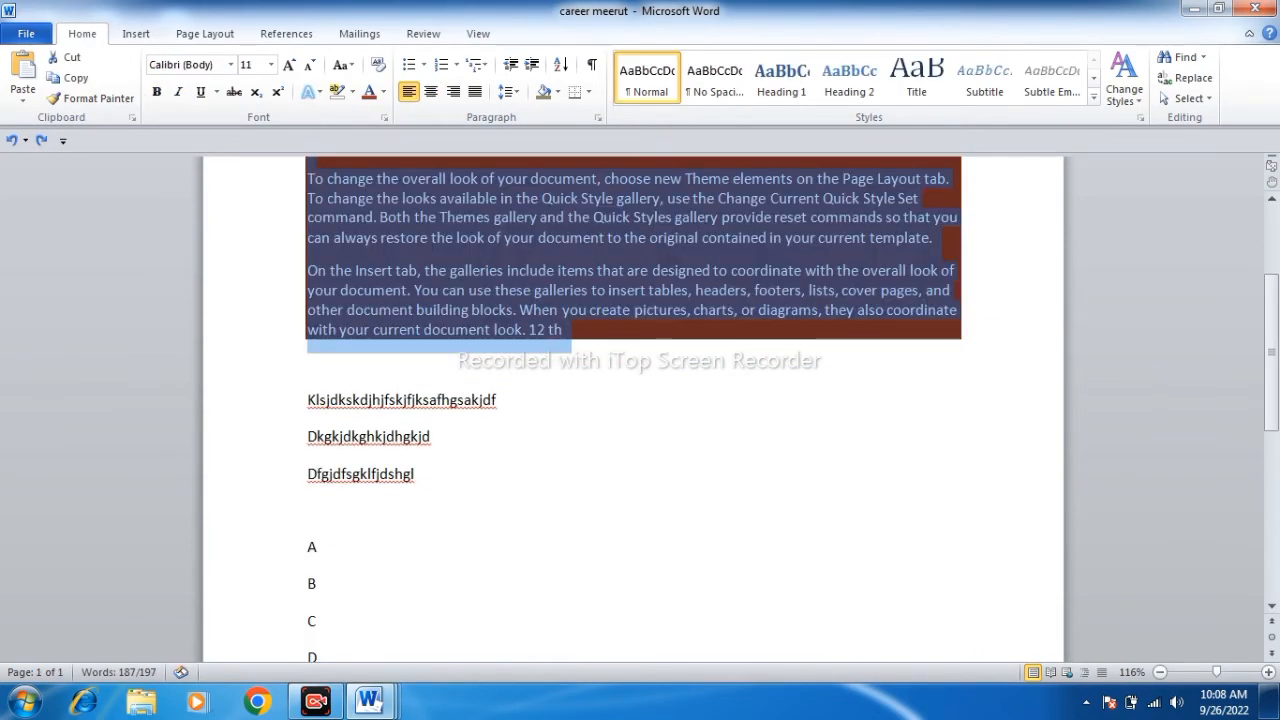
pyautogui.hotkey('ctrl', 'z')
pyautogui.hotkey('ctrl', 'z')
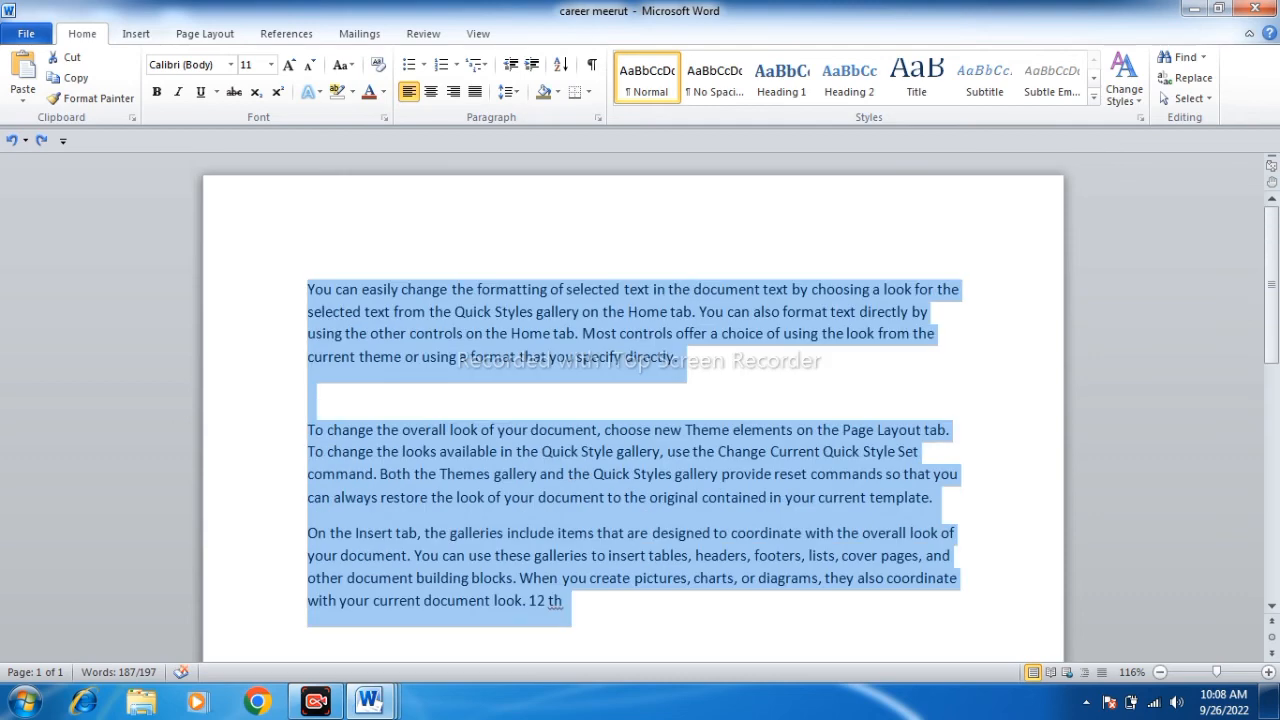
pyautogui.click(600, 357)
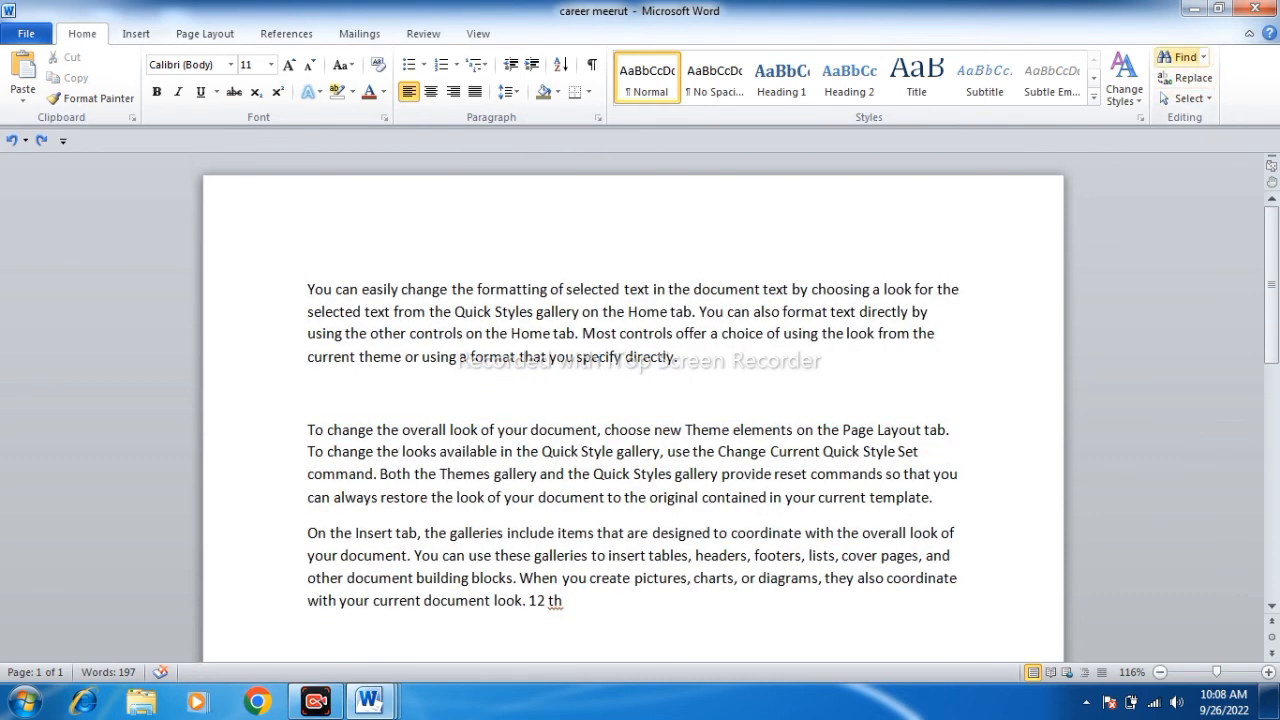
# - Replace every occurrence of YOU in the document with CAREER, and close the Find and Replace dialog
pyautogui.click(1203, 57)
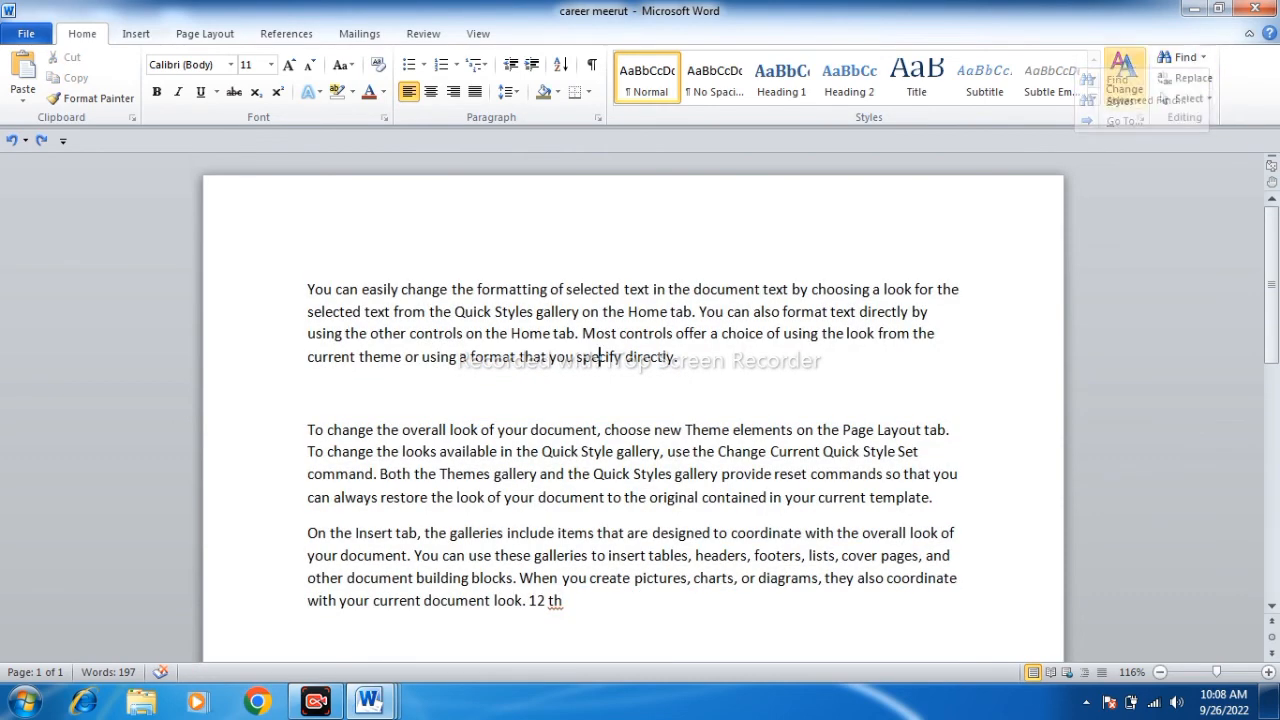
pyautogui.click(1188, 78)
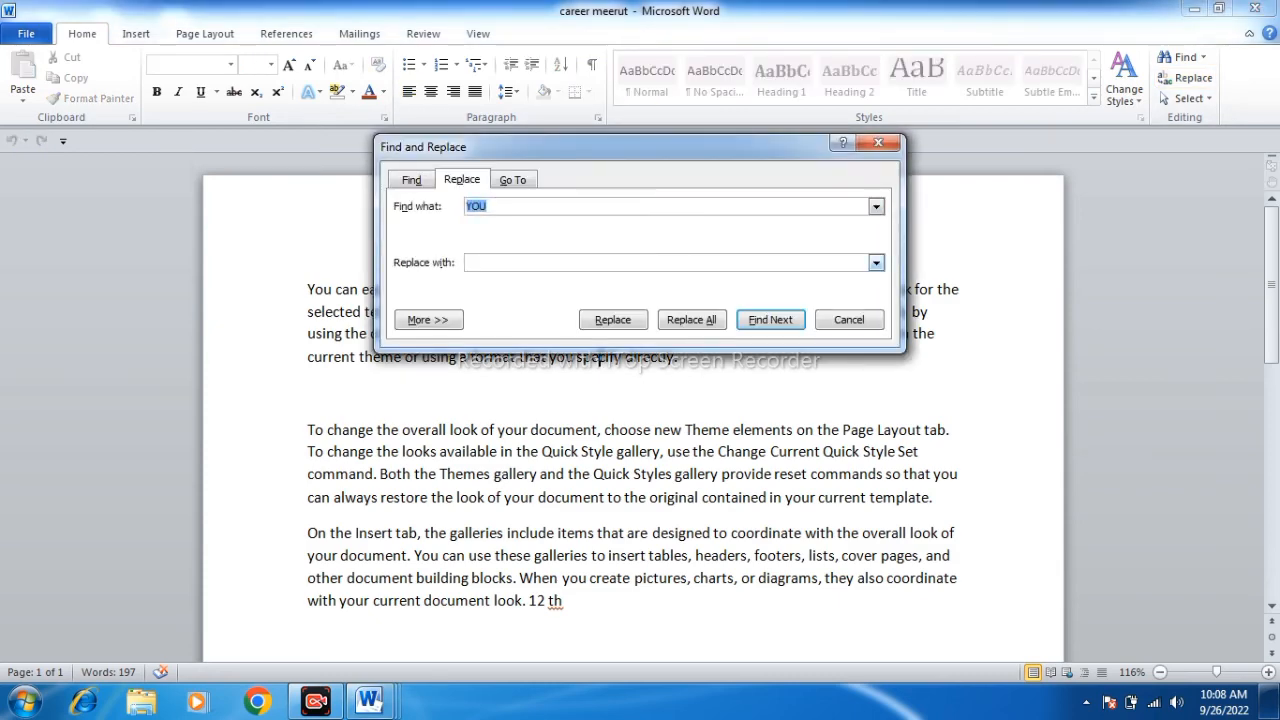
pyautogui.click(560, 263)
pyautogui.write('CAREER')
pyautogui.click(691, 319)
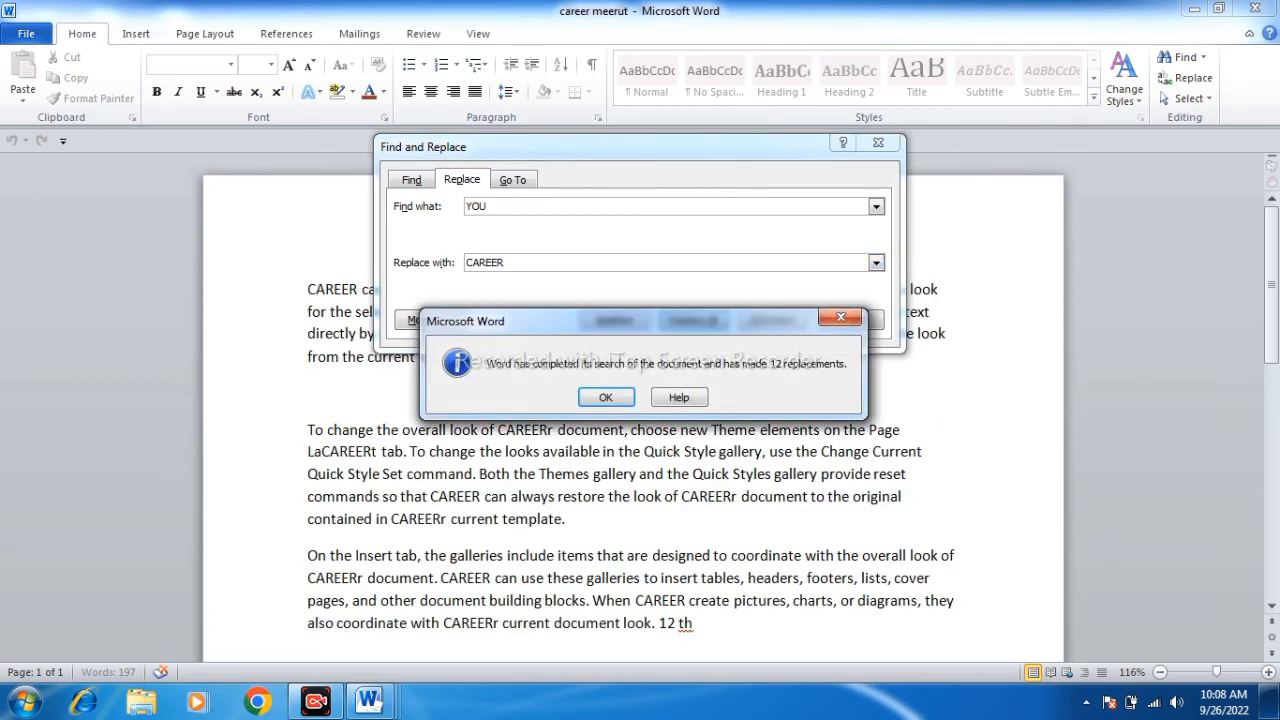
pyautogui.press('Return')
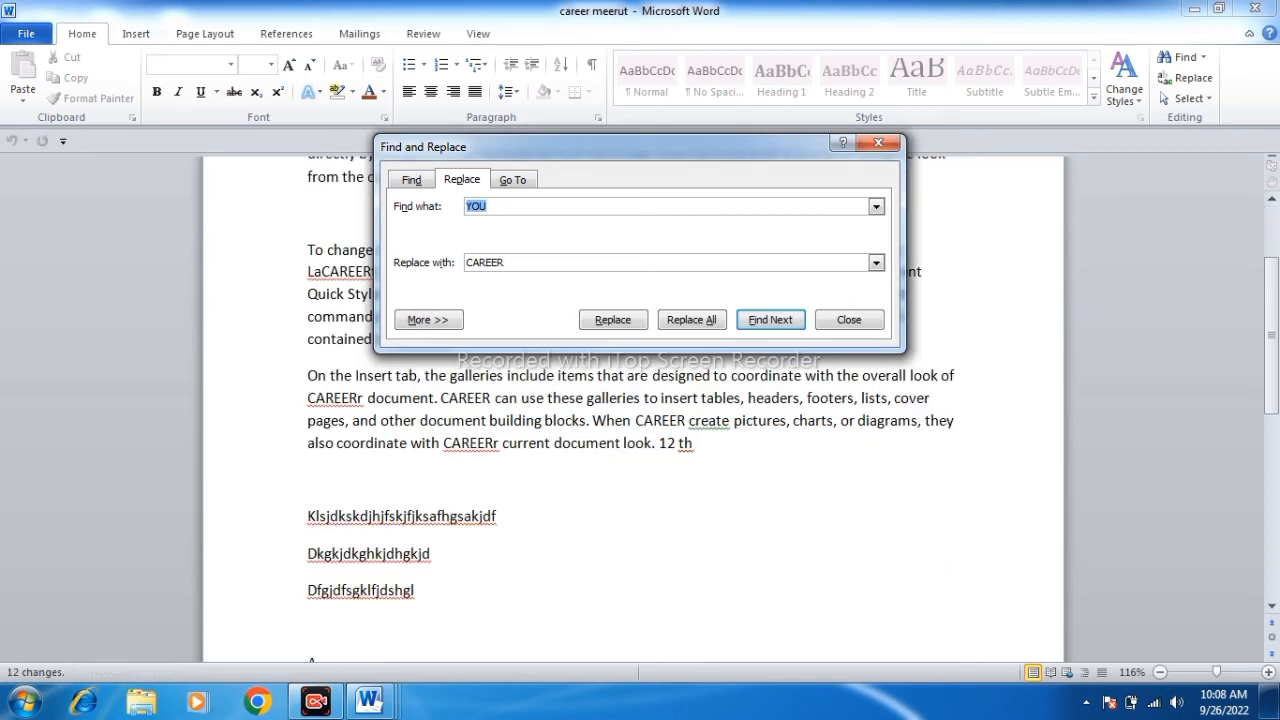
pyautogui.click(849, 319)
pyautogui.scroll(2, 633, 408)
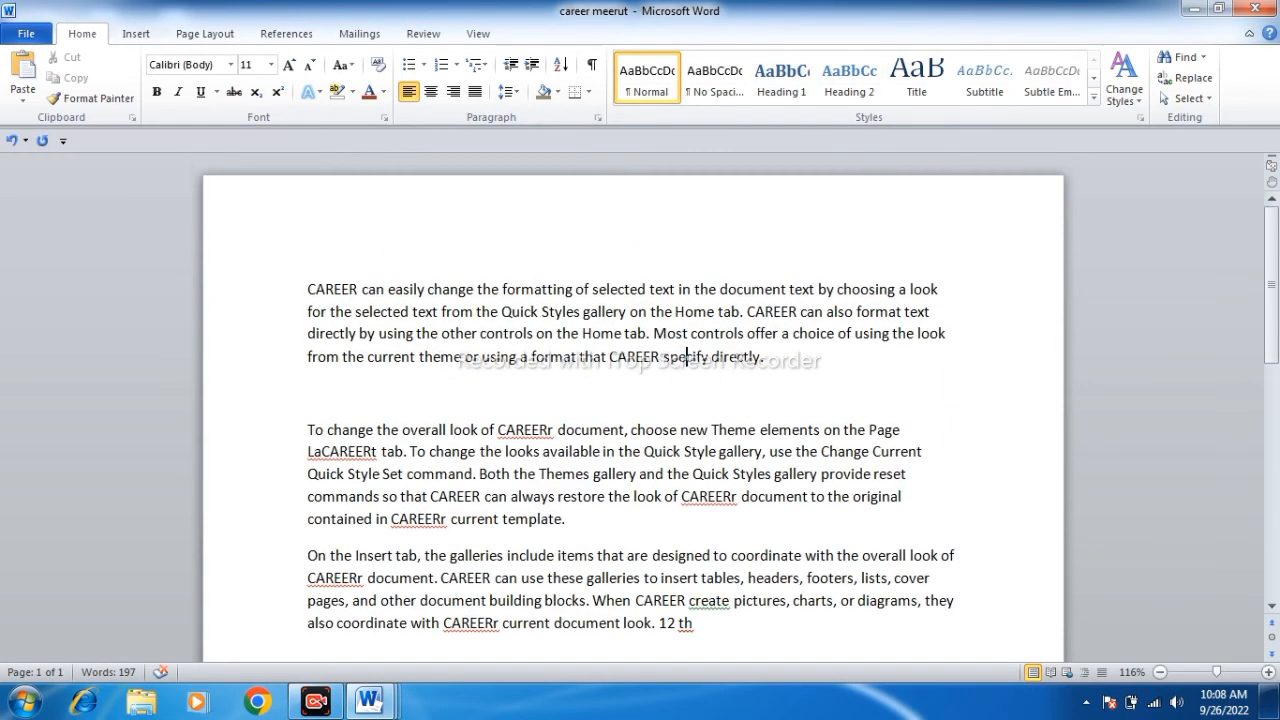
# - Search the document for CAREER, review the highlighted matches, and close the search
pyautogui.scroll(-3, 633, 408)
pyautogui.scroll(-5, 633, 408)
pyautogui.scroll(10, 633, 408)
pyautogui.click(1203, 57)
pyautogui.click(1117, 80)
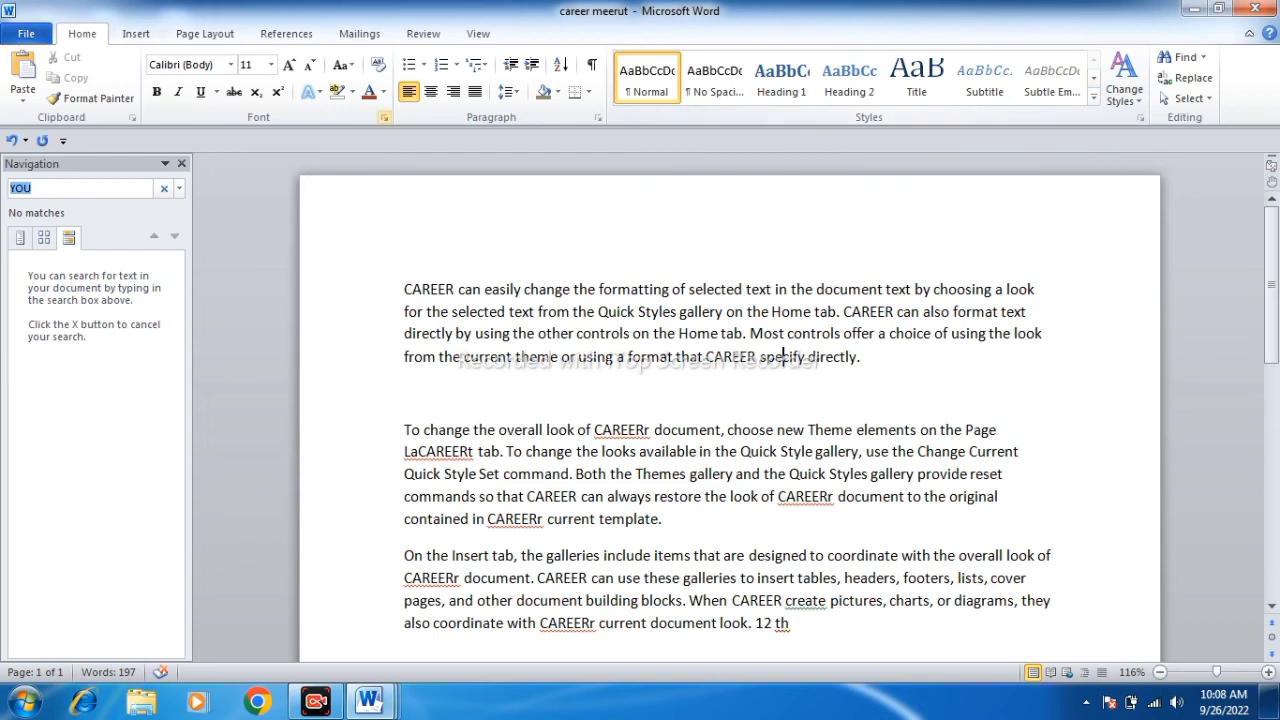
pyautogui.click(164, 188)
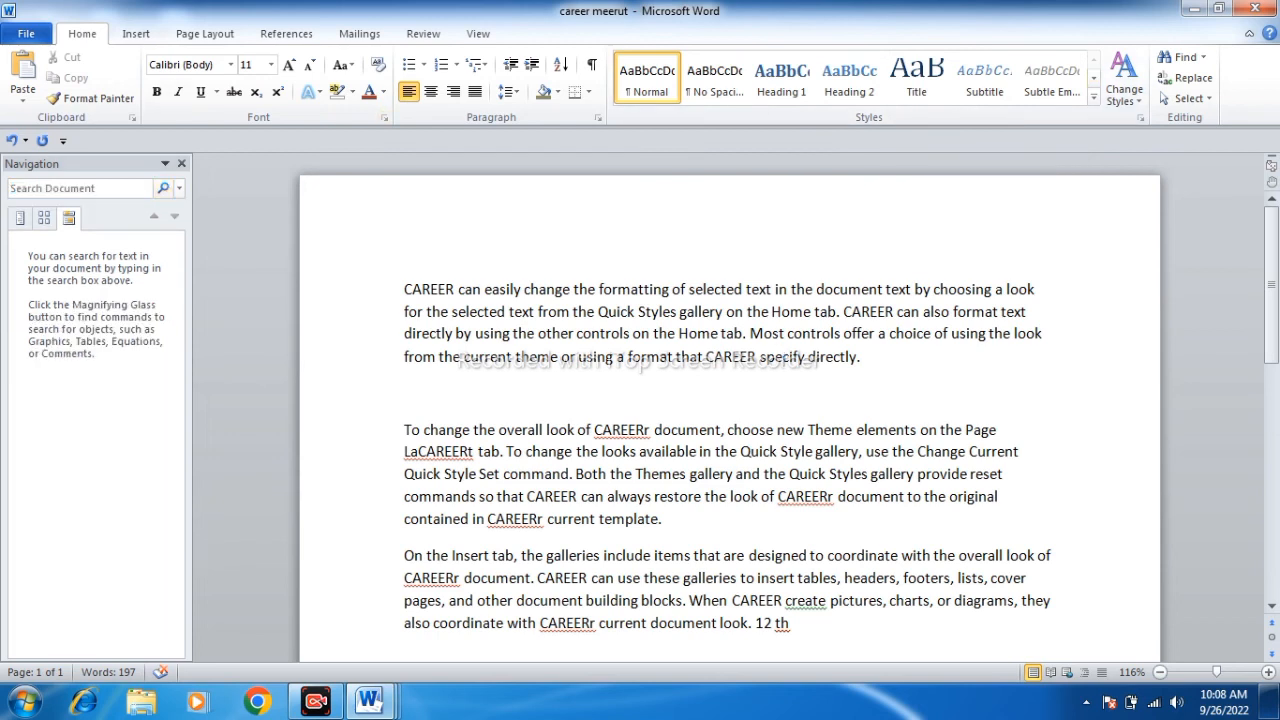
pyautogui.hotkey('ctrl', 'f')
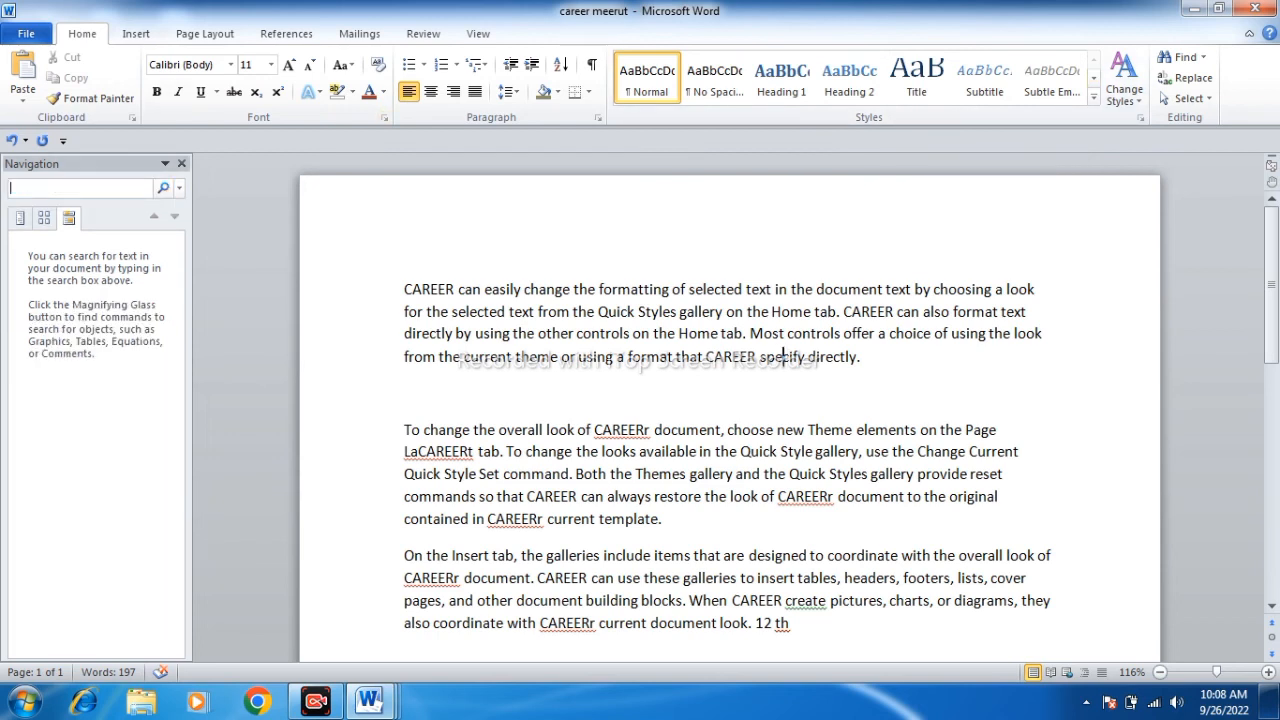
pyautogui.write('CAREER')
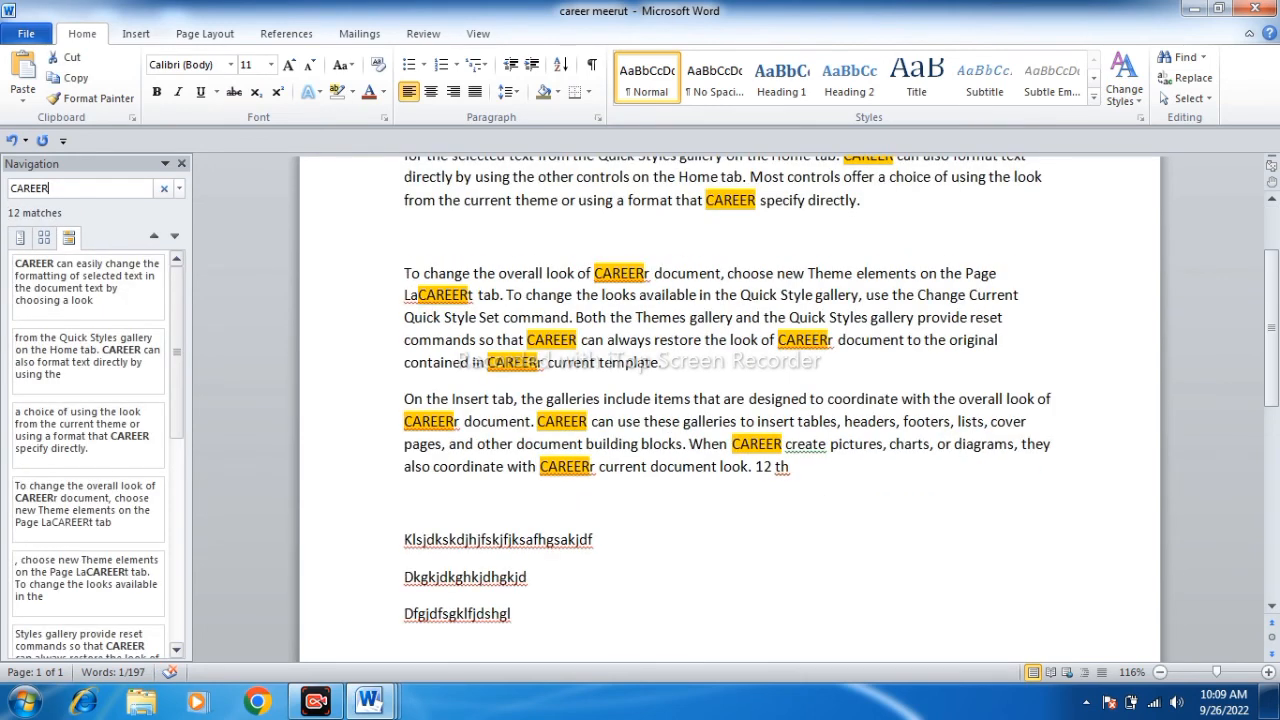
pyautogui.moveTo(1271, 328); pyautogui.dragTo(1271, 291)
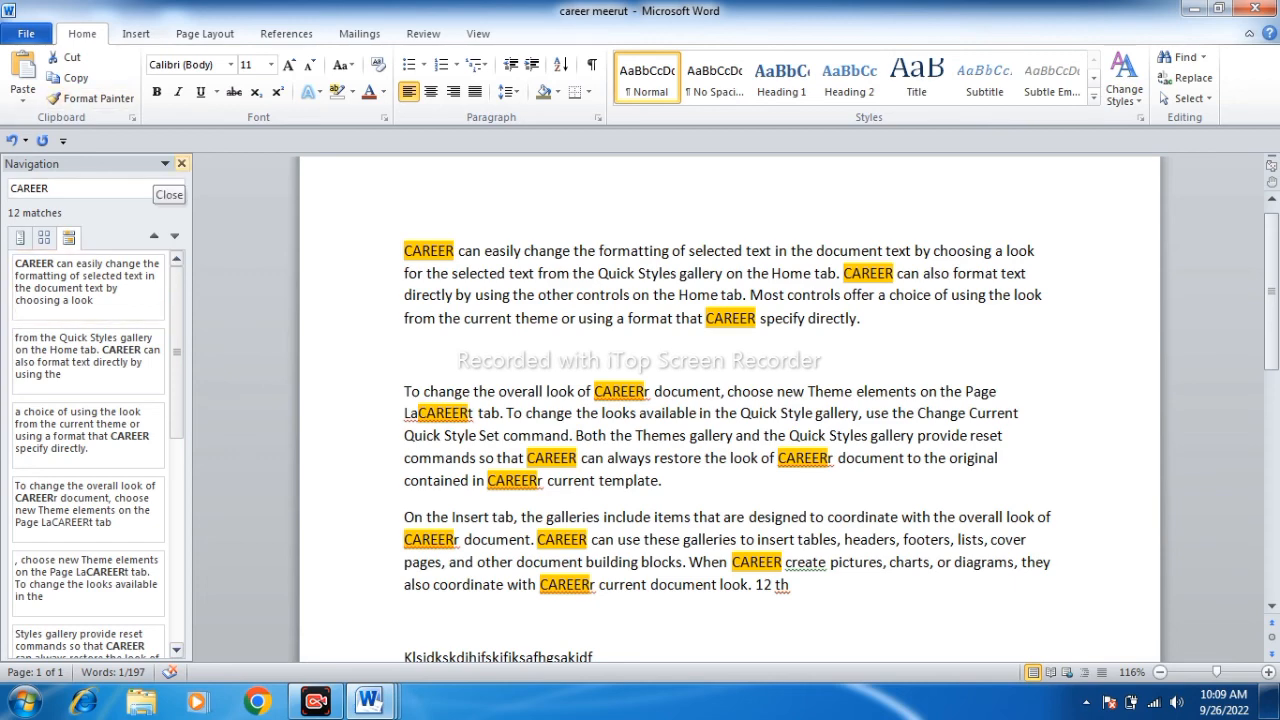
pyautogui.click(181, 163)
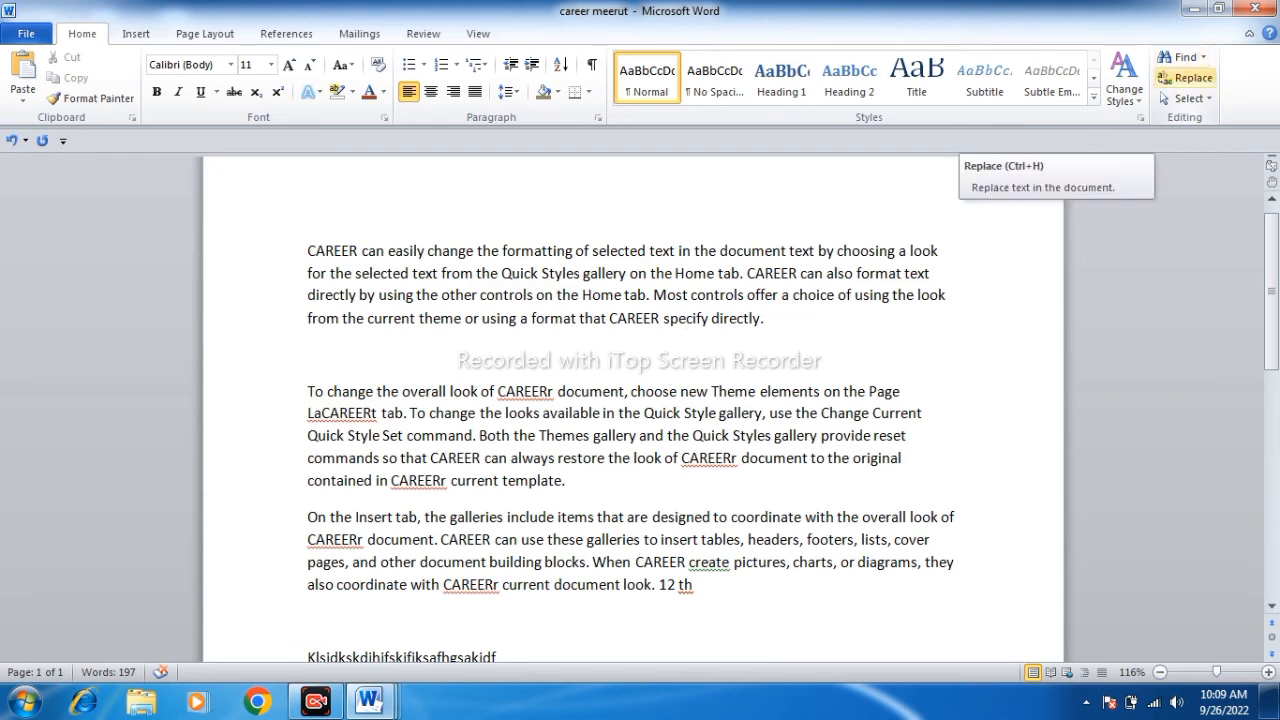
# - Step through the occurrences of CAREER with Find Next in Find and Replace, and close the dialog
pyautogui.click(1190, 77)
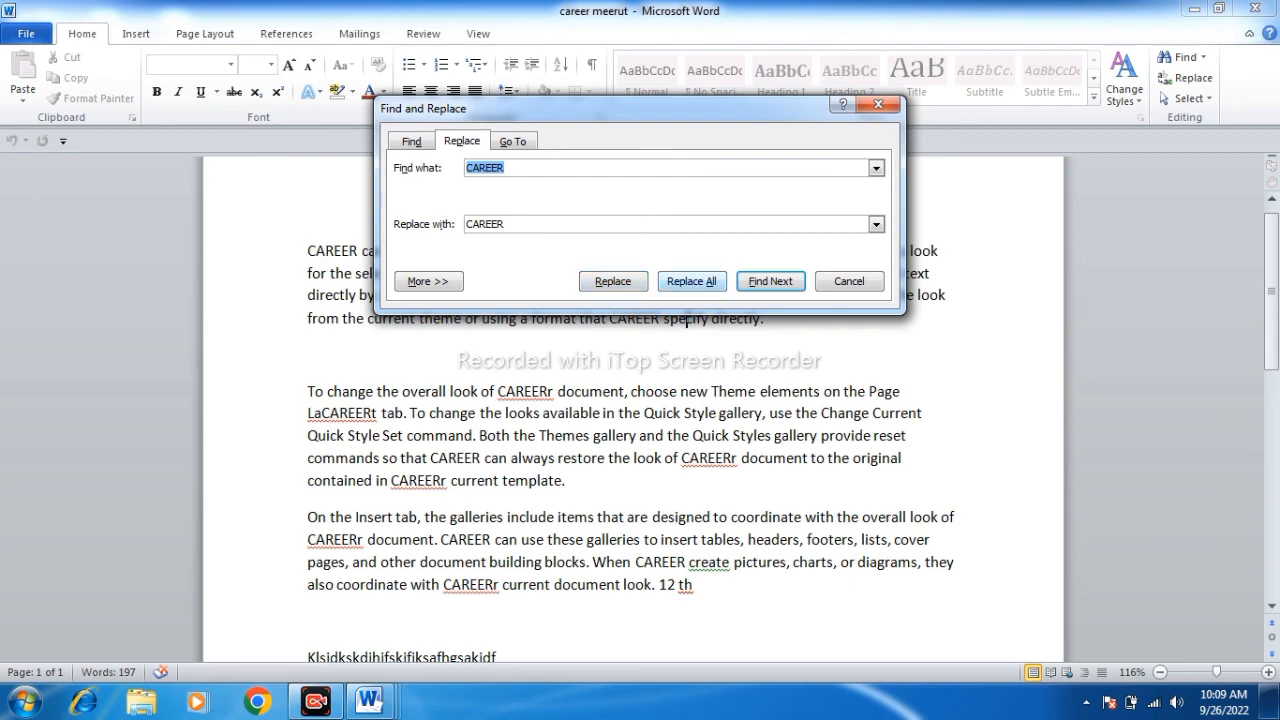
pyautogui.click(849, 281)
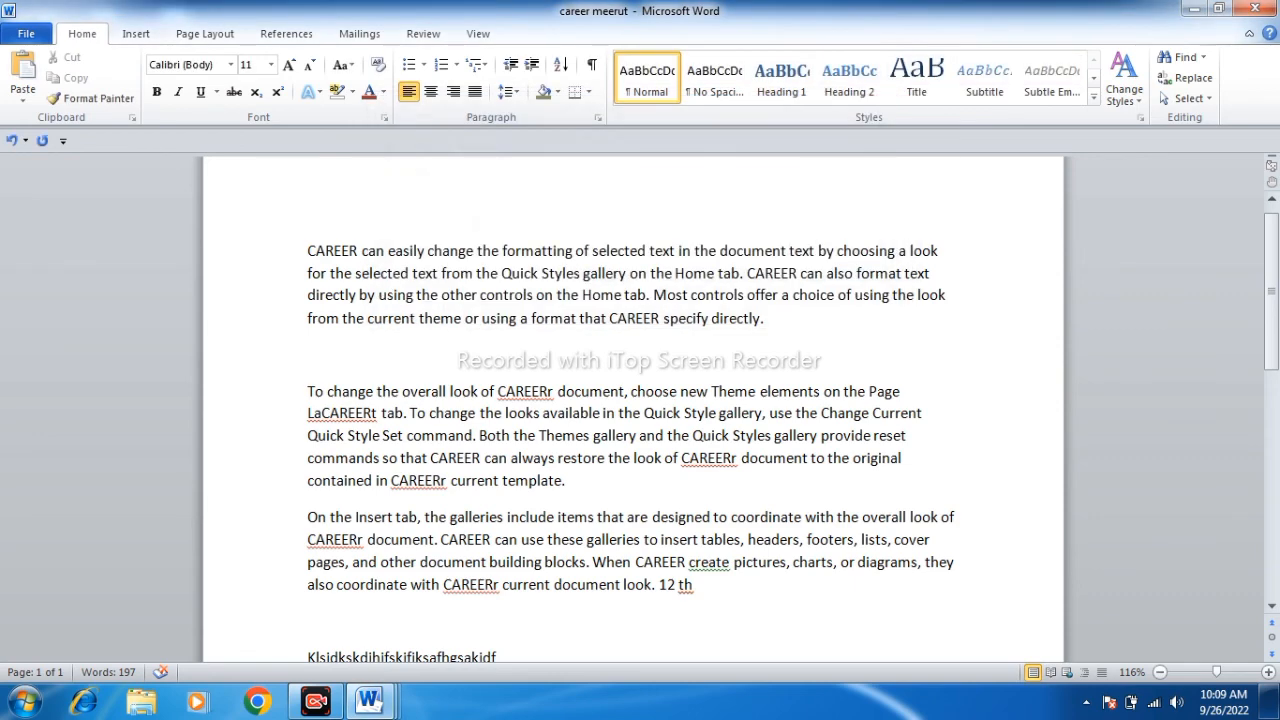
pyautogui.click(1186, 78)
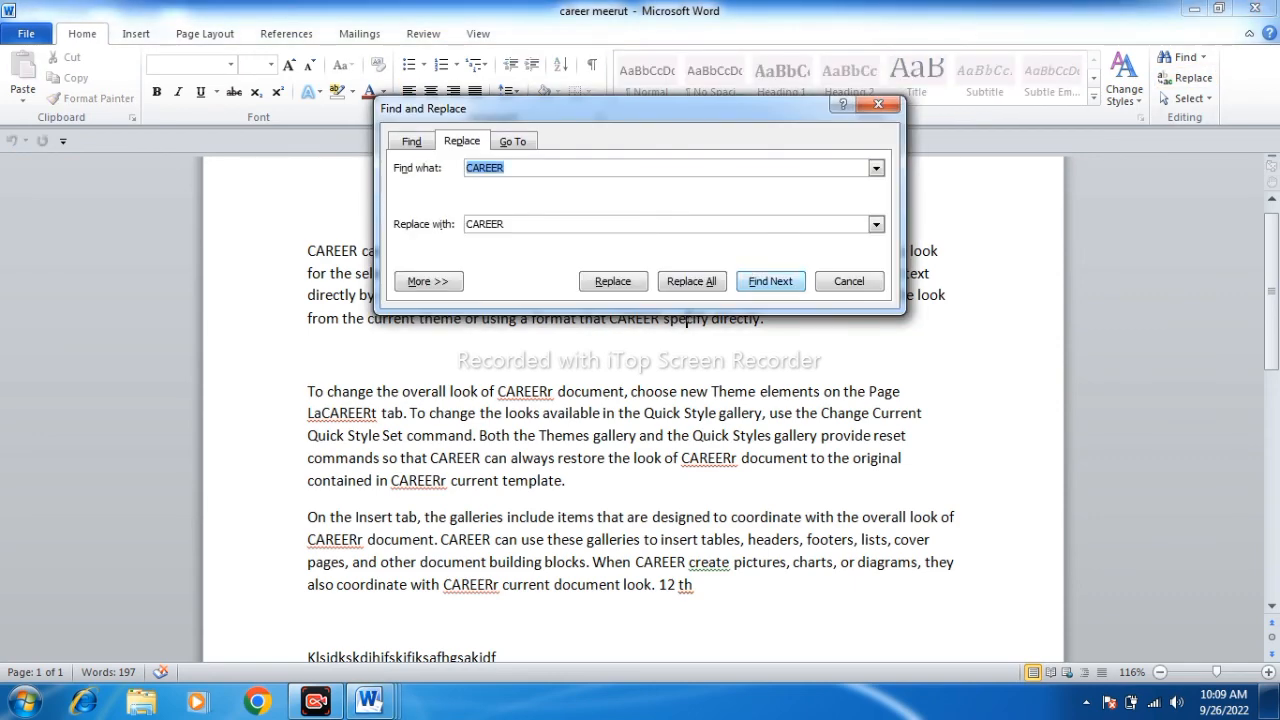
pyautogui.press('Return')
pyautogui.press('Return')
pyautogui.press('Return')
pyautogui.press('Return')
pyautogui.press('Return')
pyautogui.press('Return')
pyautogui.press('Return')
pyautogui.press('Return')
pyautogui.press('Return')
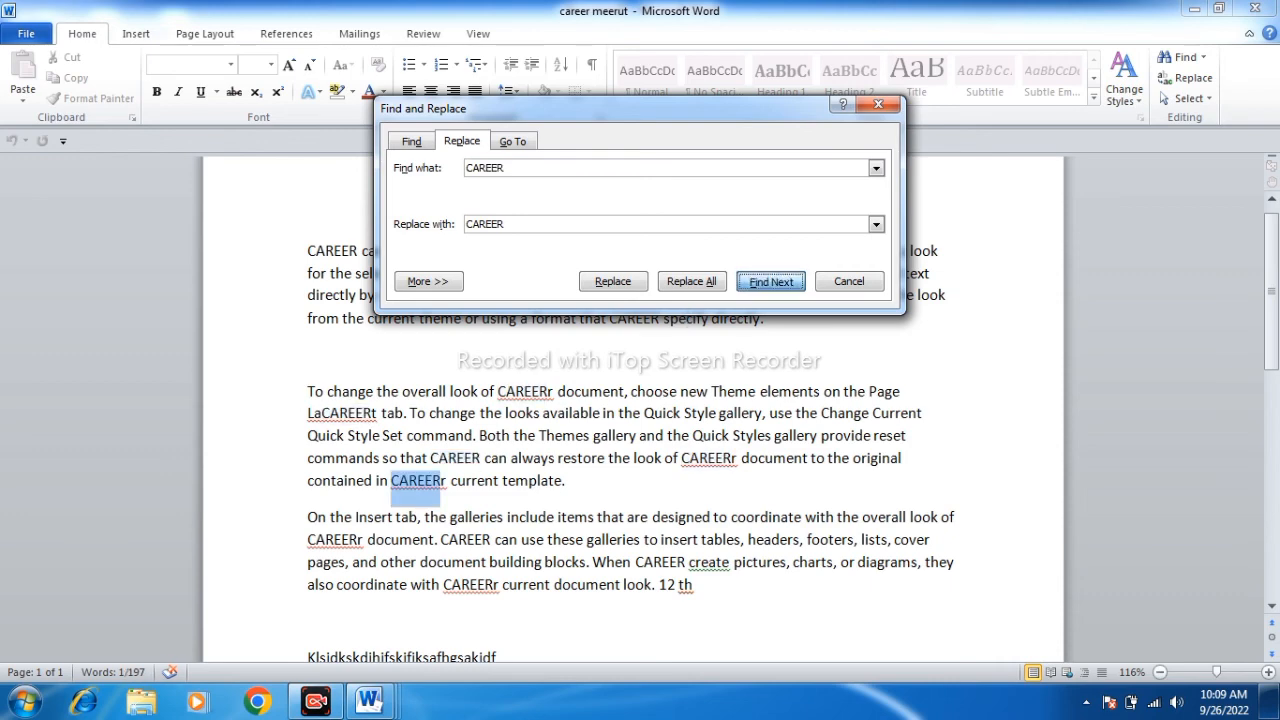
pyautogui.press('Escape')
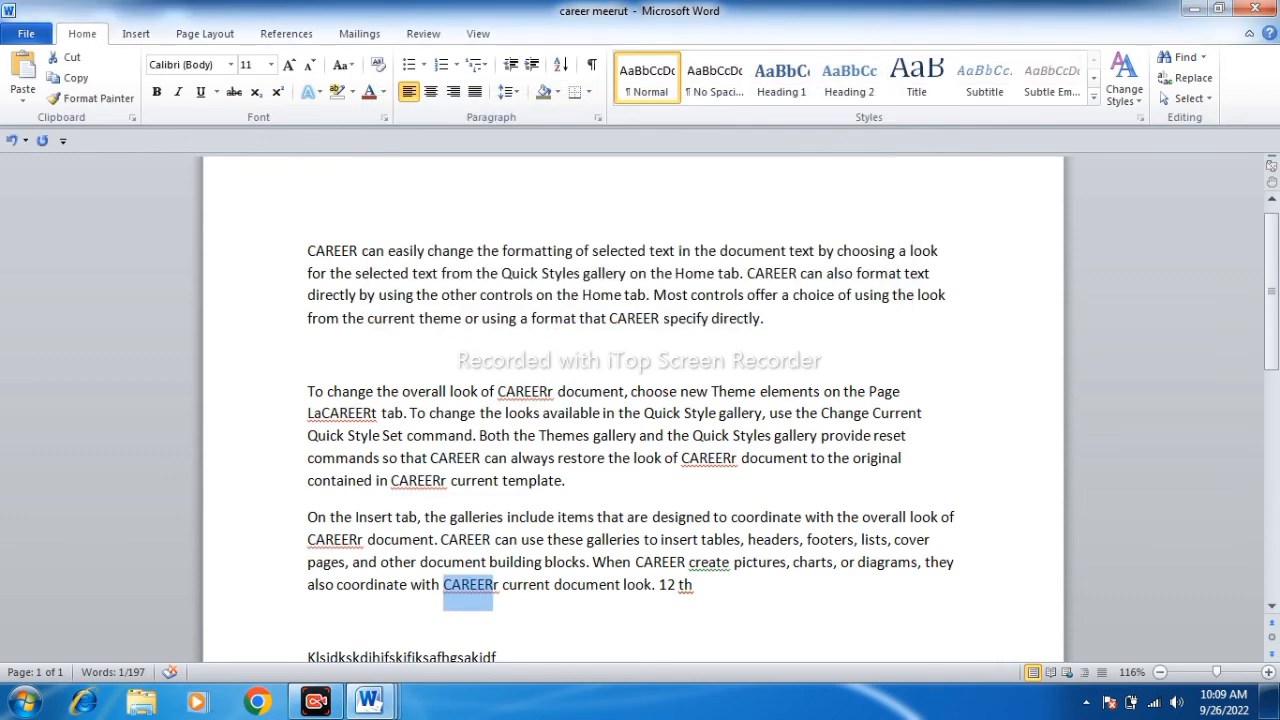
# - Select the entire document with Select All, and clear the selection
pyautogui.click(1185, 98)
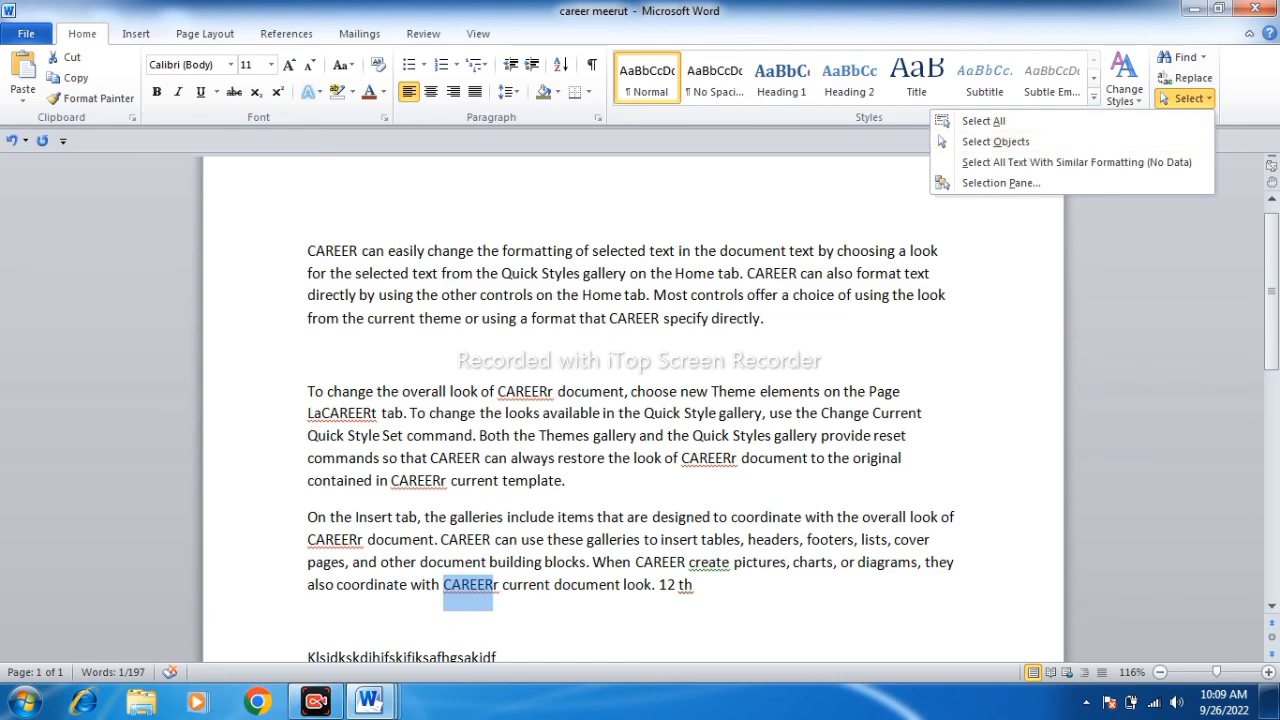
pyautogui.click(983, 121)
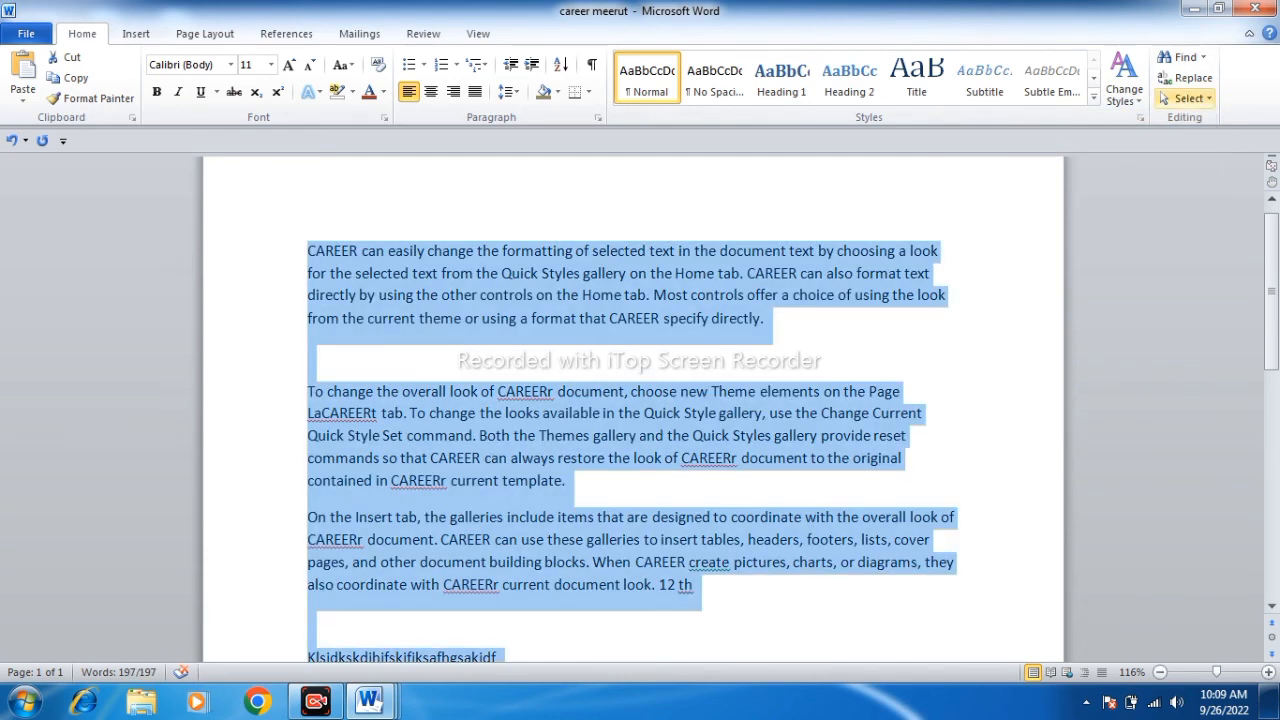
pyautogui.click(1185, 98)
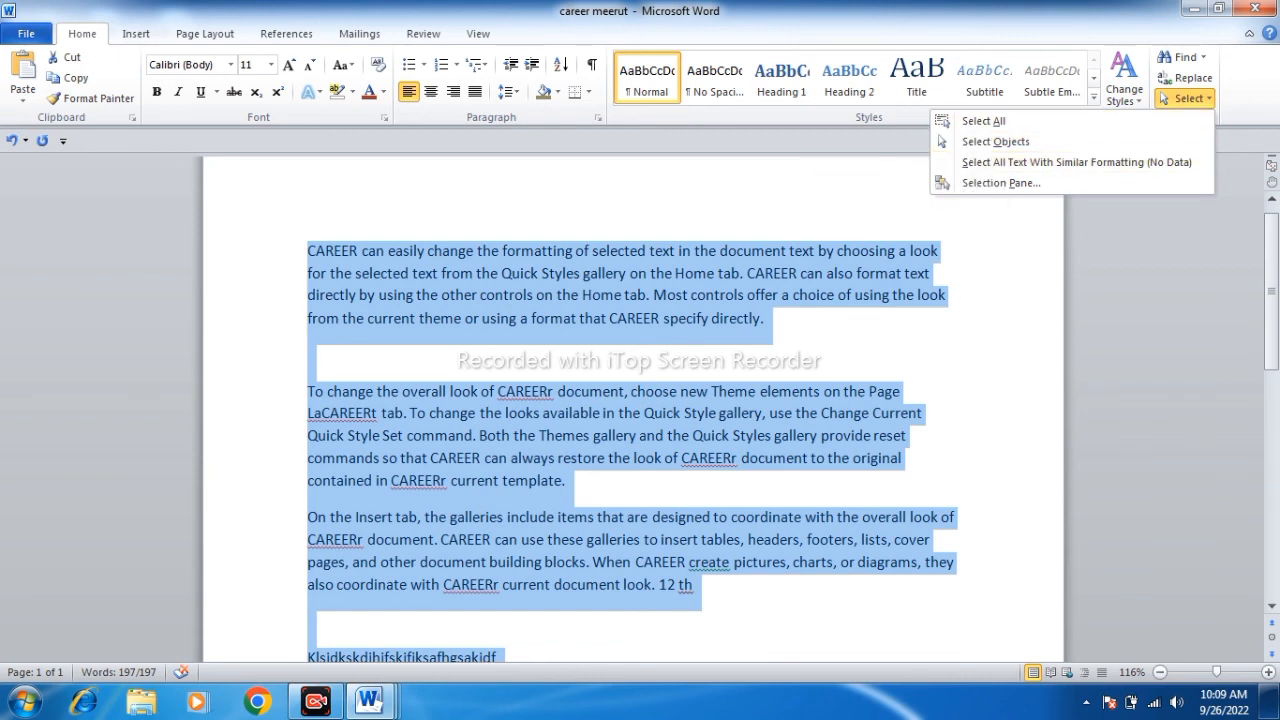
pyautogui.press('Escape')
pyautogui.click(636, 319)
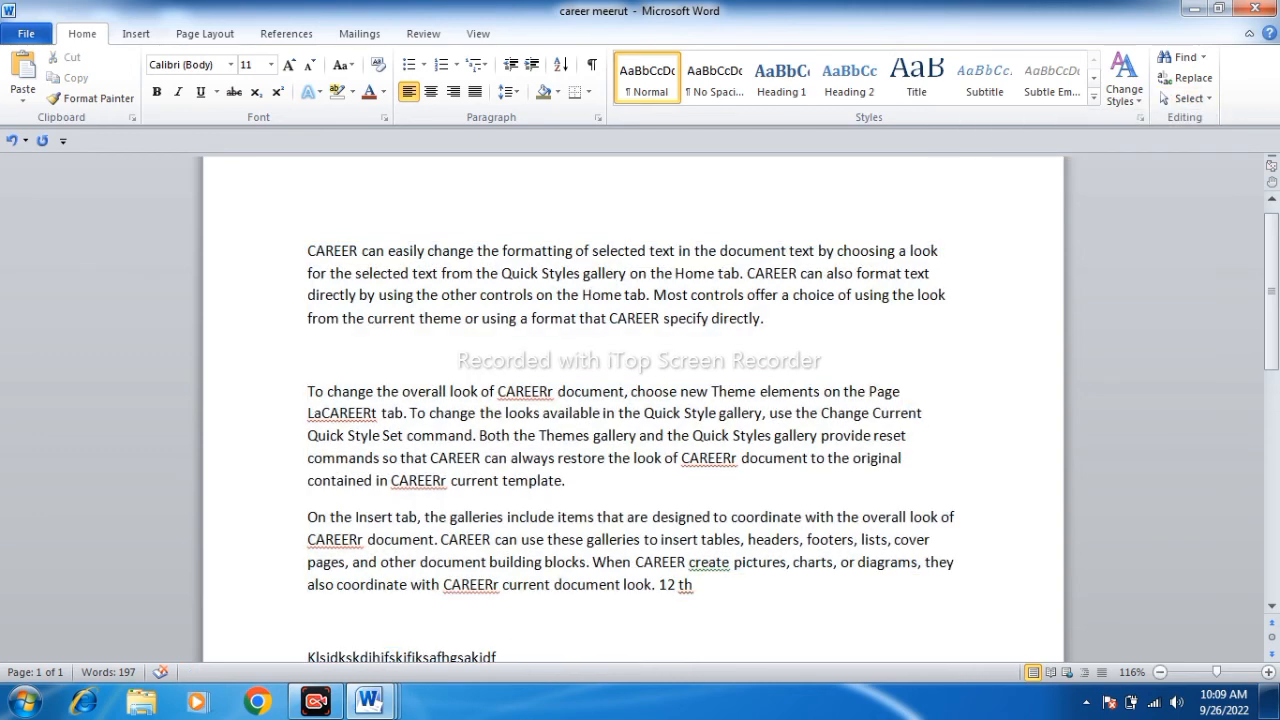
# - Bold the first paragraph's text from "for the selected text" to its end and highlight it in blue
pyautogui.moveTo(308, 273); pyautogui.dragTo(862, 319)
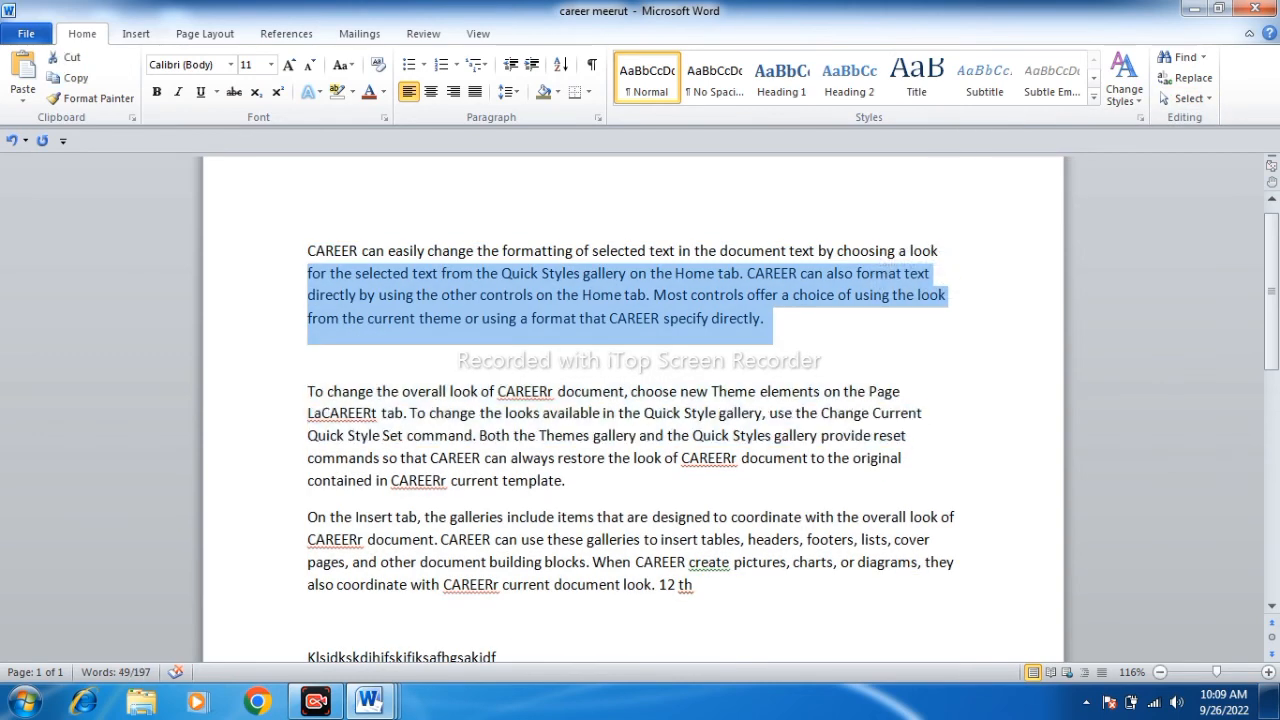
pyautogui.click(156, 91)
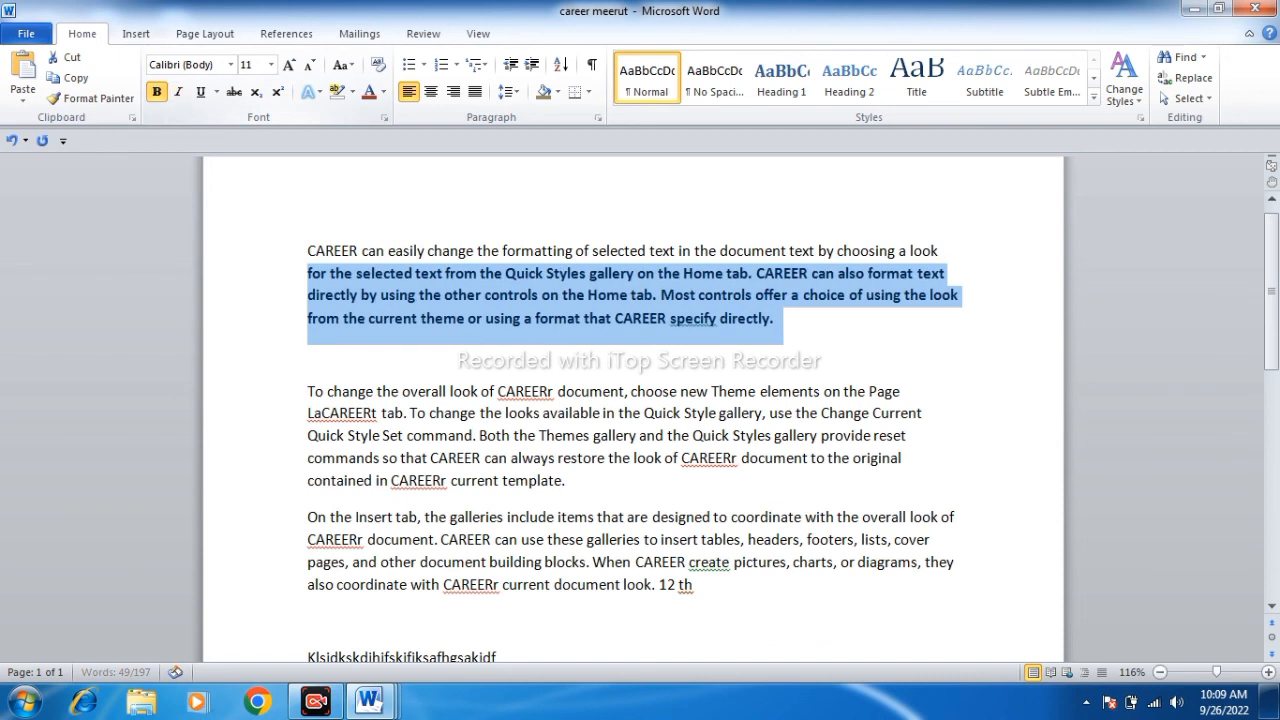
pyautogui.click(352, 92)
pyautogui.click(343, 119)
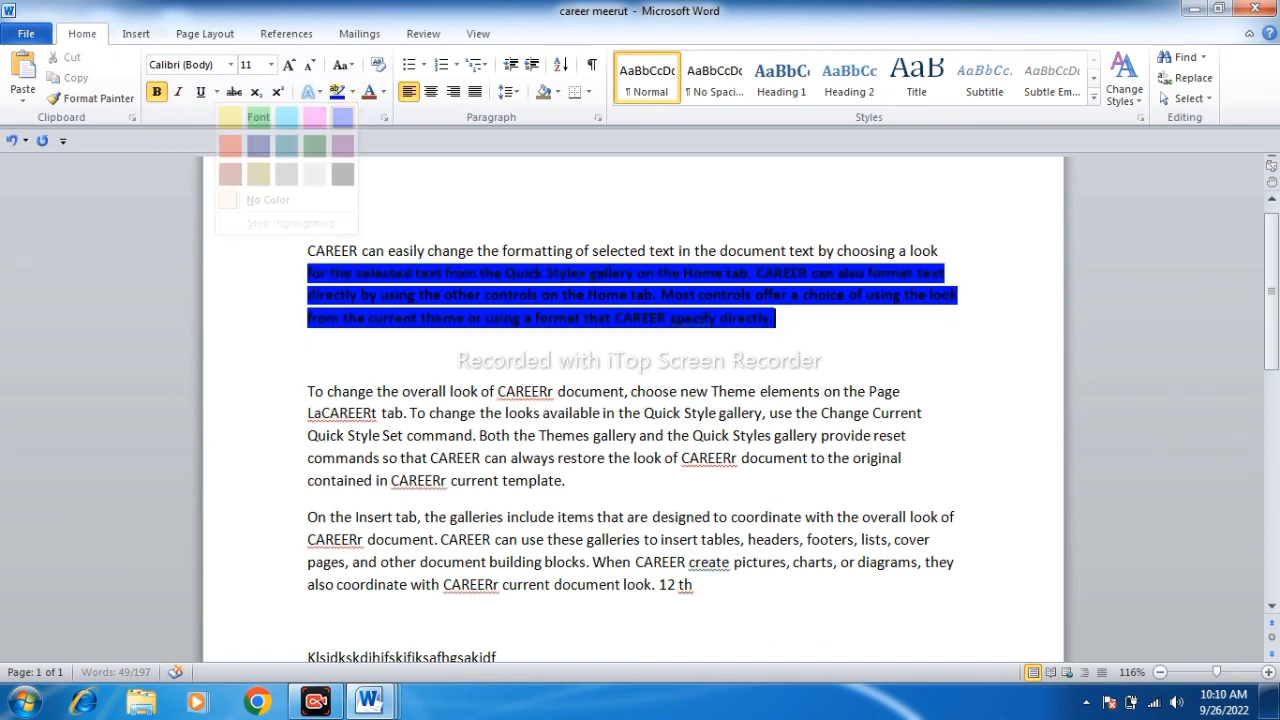
# - Select all text with similar formatting from within the second paragraph, and repeat it from the blank line above
pyautogui.click(411, 391)
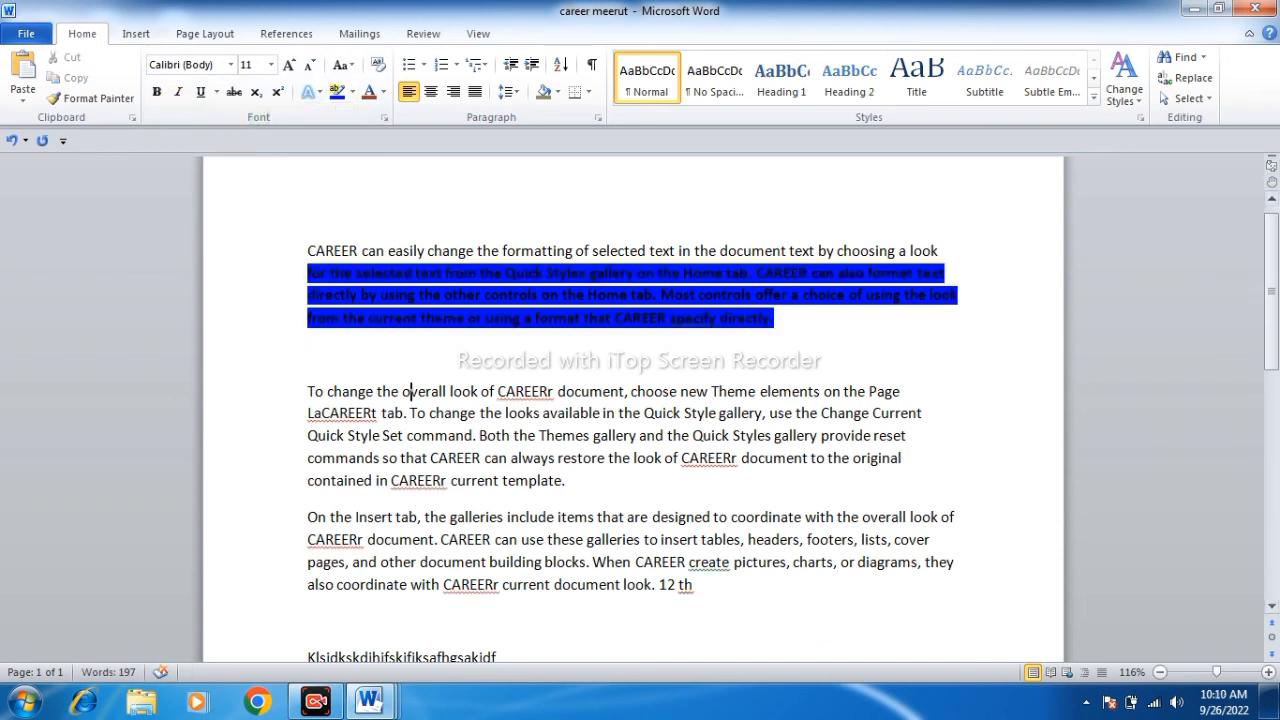
pyautogui.click(1186, 98)
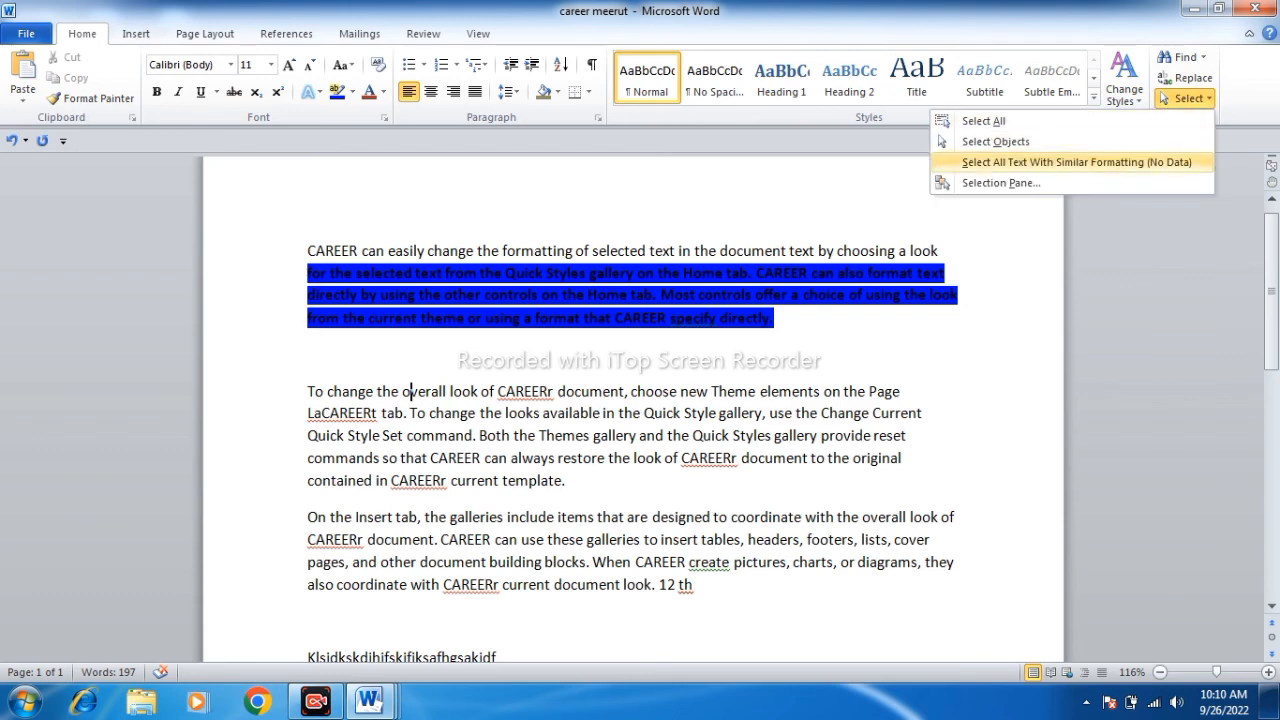
pyautogui.click(1076, 162)
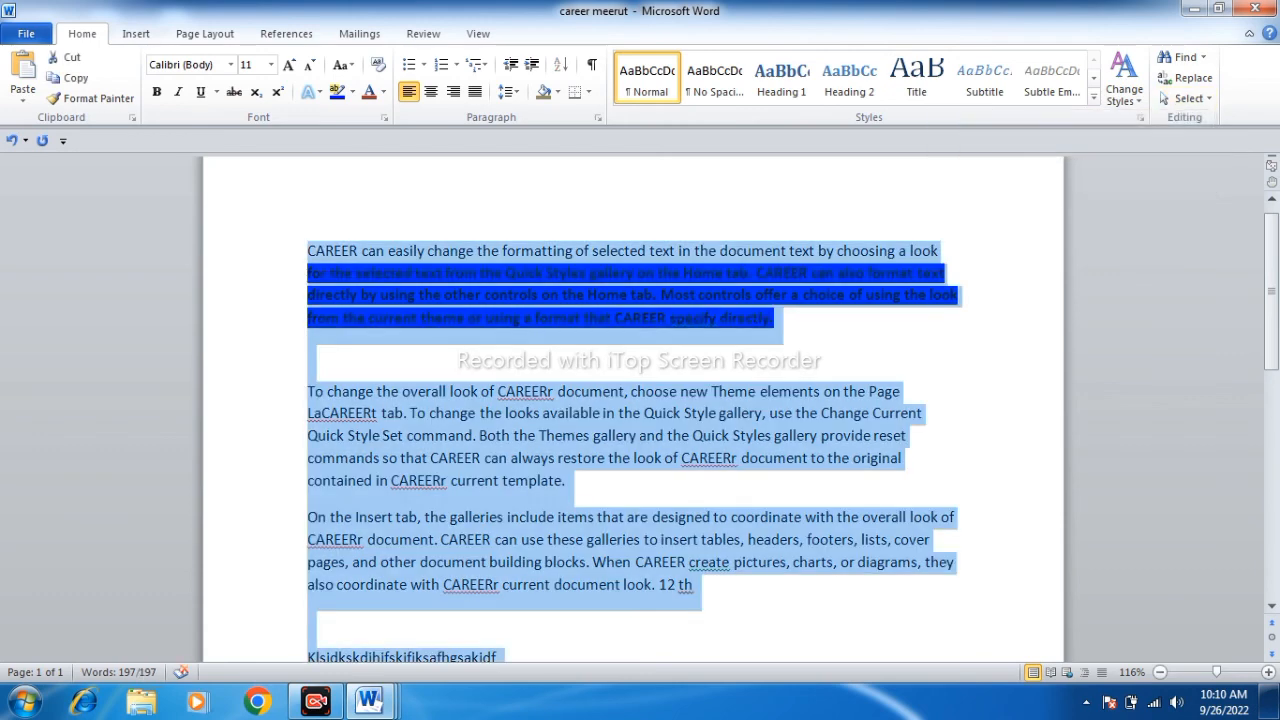
pyautogui.click(308, 355)
pyautogui.click(1186, 98)
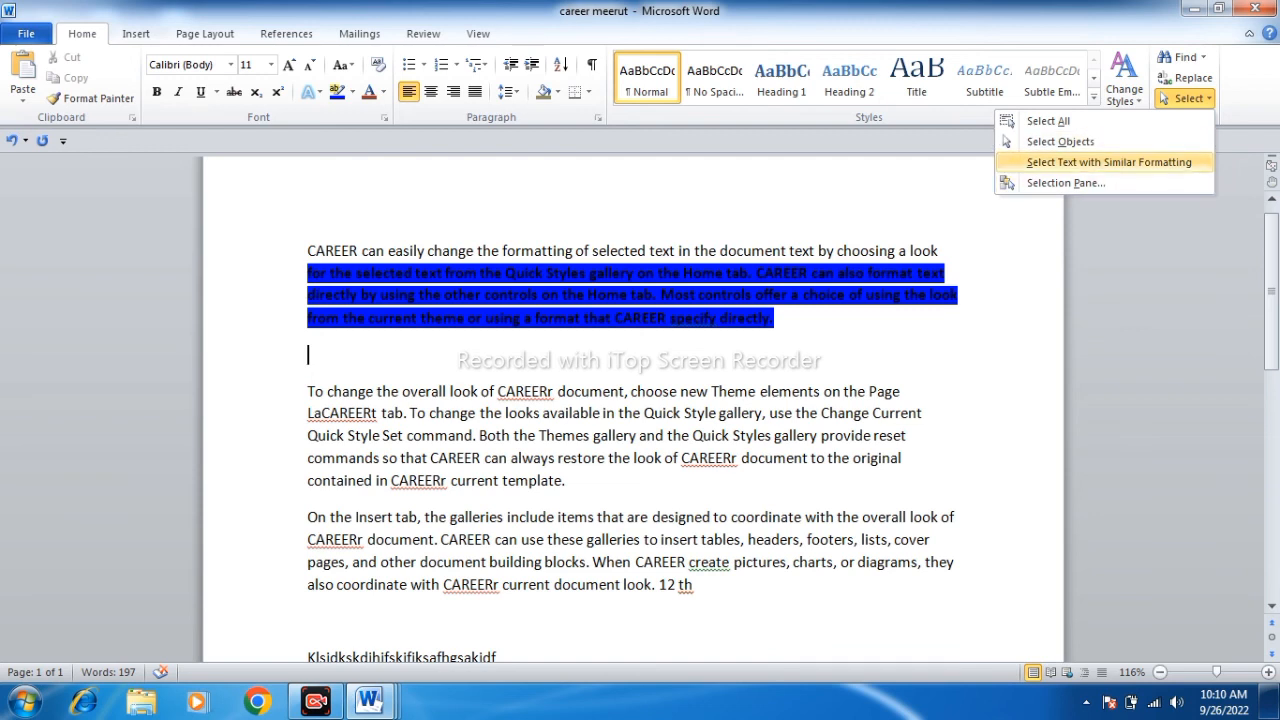
pyautogui.click(1100, 162)
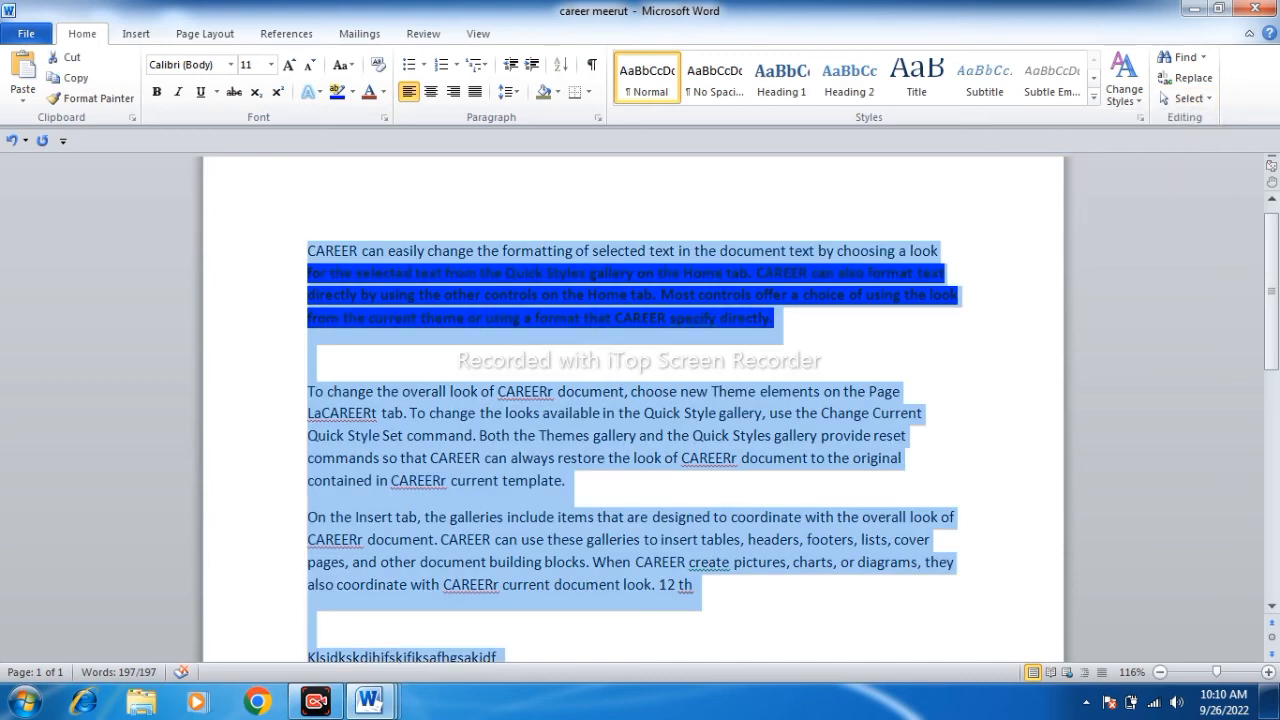
# - Remove the highlight colour from the whole first paragraph
pyautogui.click(668, 318)
pyautogui.moveTo(780, 330); pyautogui.dragTo(307, 251)
pyautogui.click(352, 91)
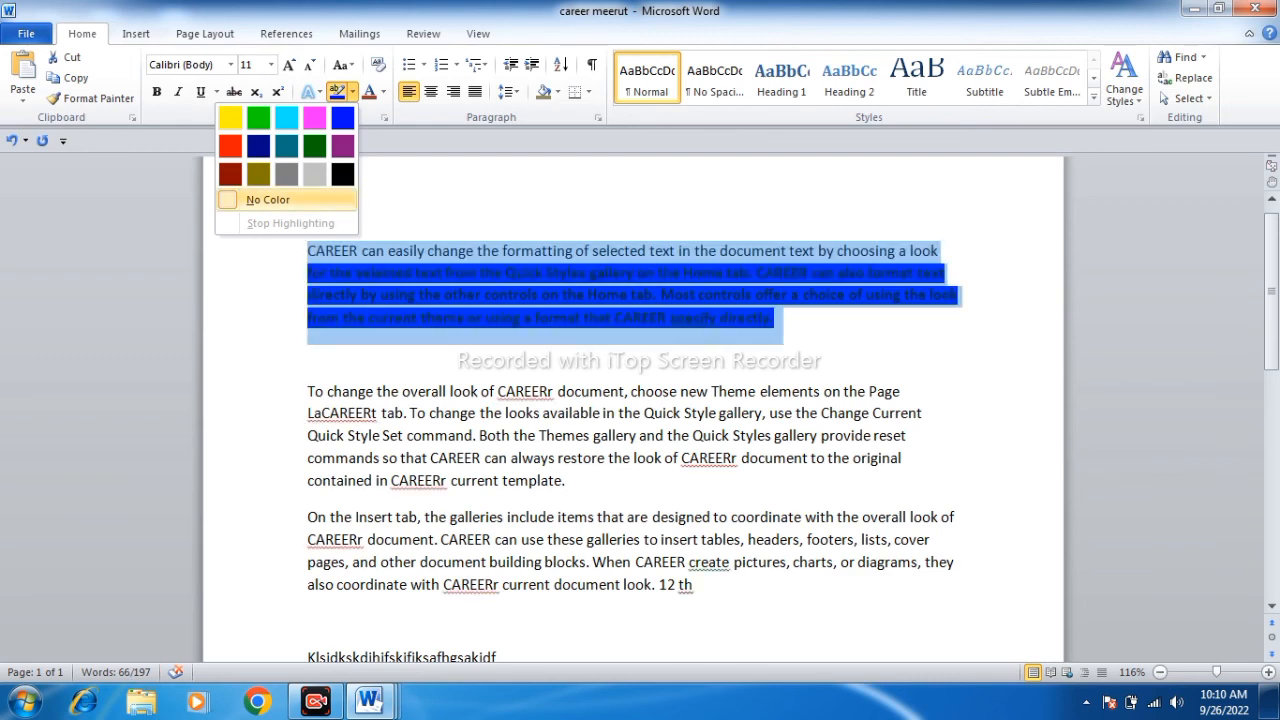
pyautogui.click(268, 199)
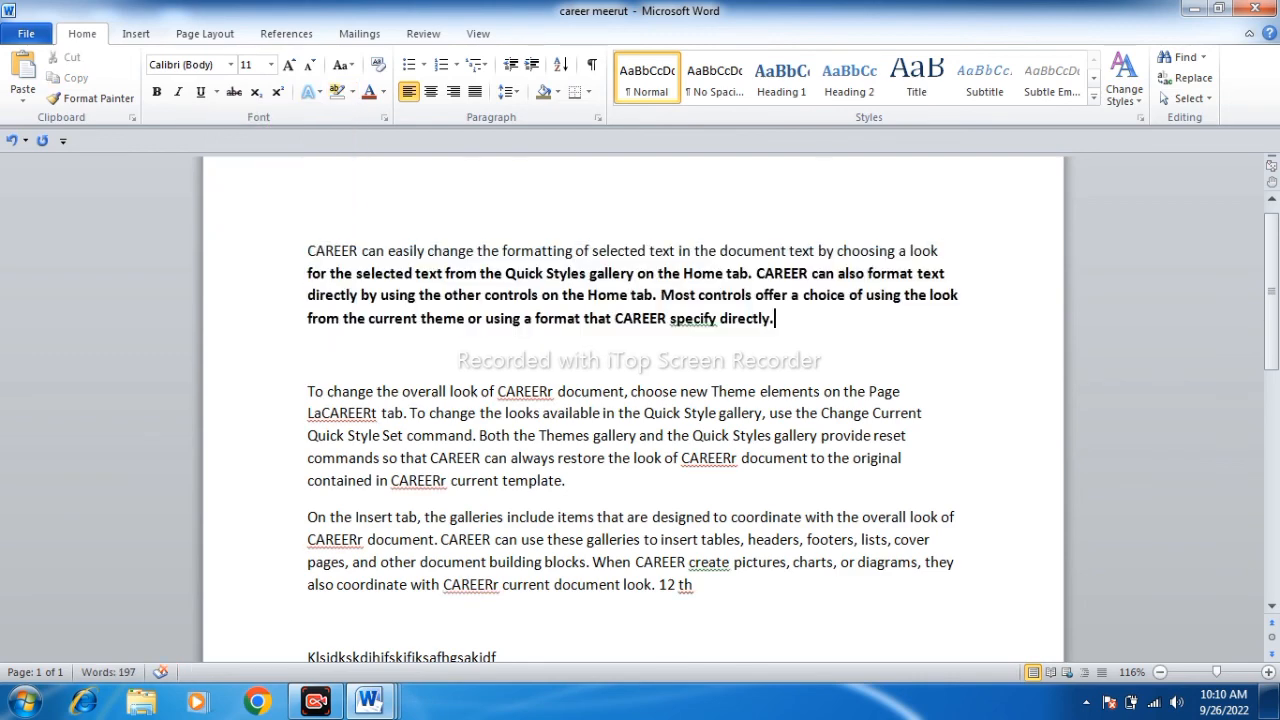
# - Select all text with similar formatting from the blank line below the first paragraph, and clear the selection
pyautogui.moveTo(775, 318); pyautogui.dragTo(330, 297)
pyautogui.click(309, 355)
pyautogui.click(1185, 98)
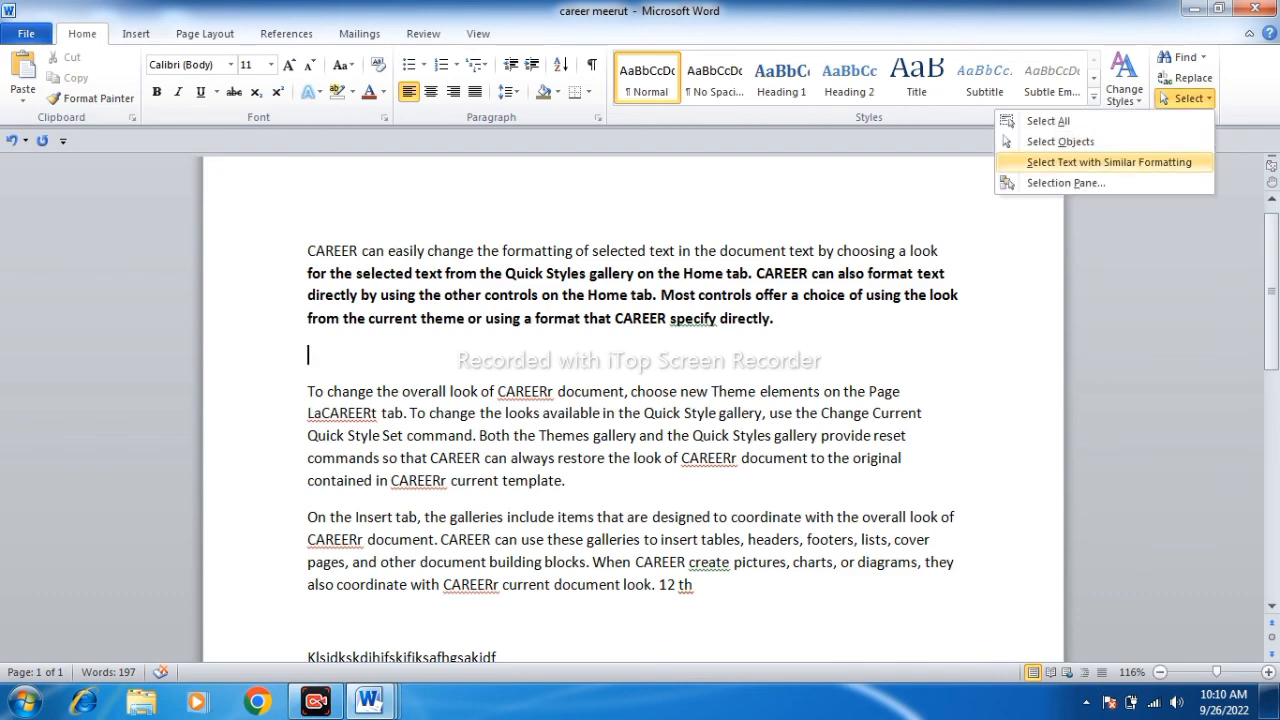
pyautogui.click(1108, 162)
pyautogui.click(655, 457)
# - Clear all formatting from the entire document and deselect the text
pyautogui.scroll(-4, 655, 457)
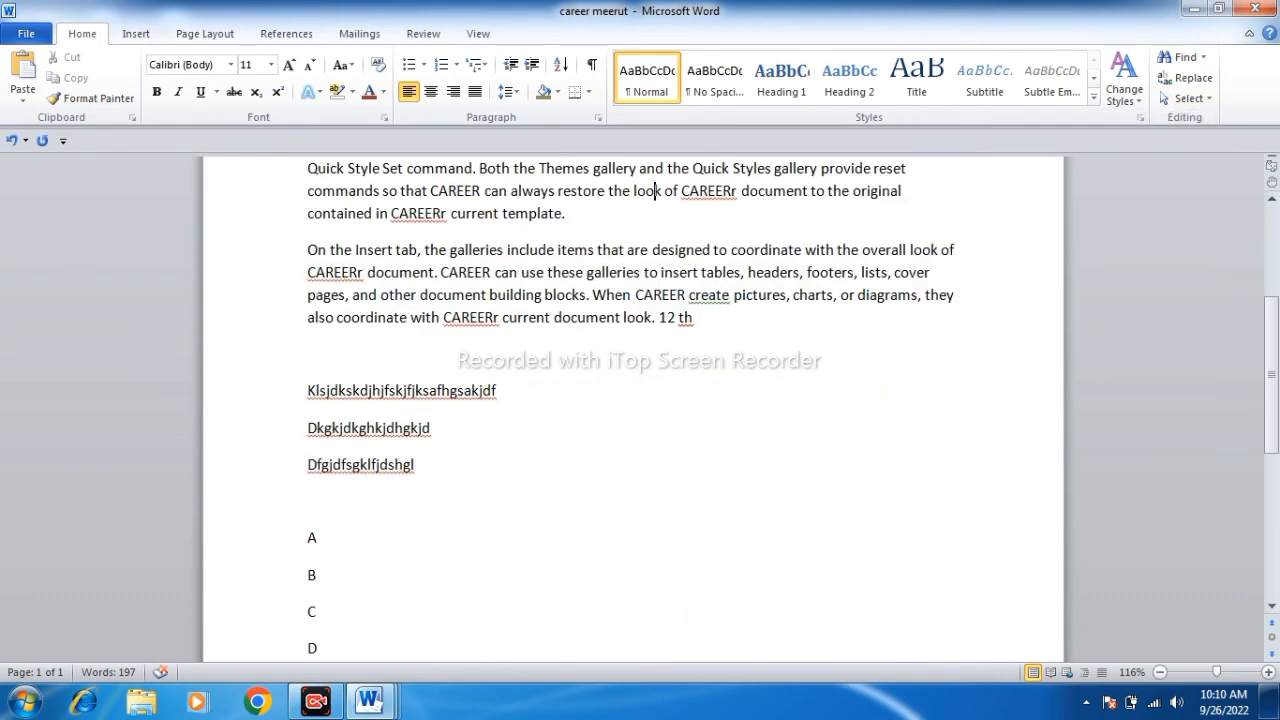
pyautogui.scroll(1, 640, 400)
pyautogui.scroll(-5, 640, 400)
pyautogui.scroll(8, 640, 400)
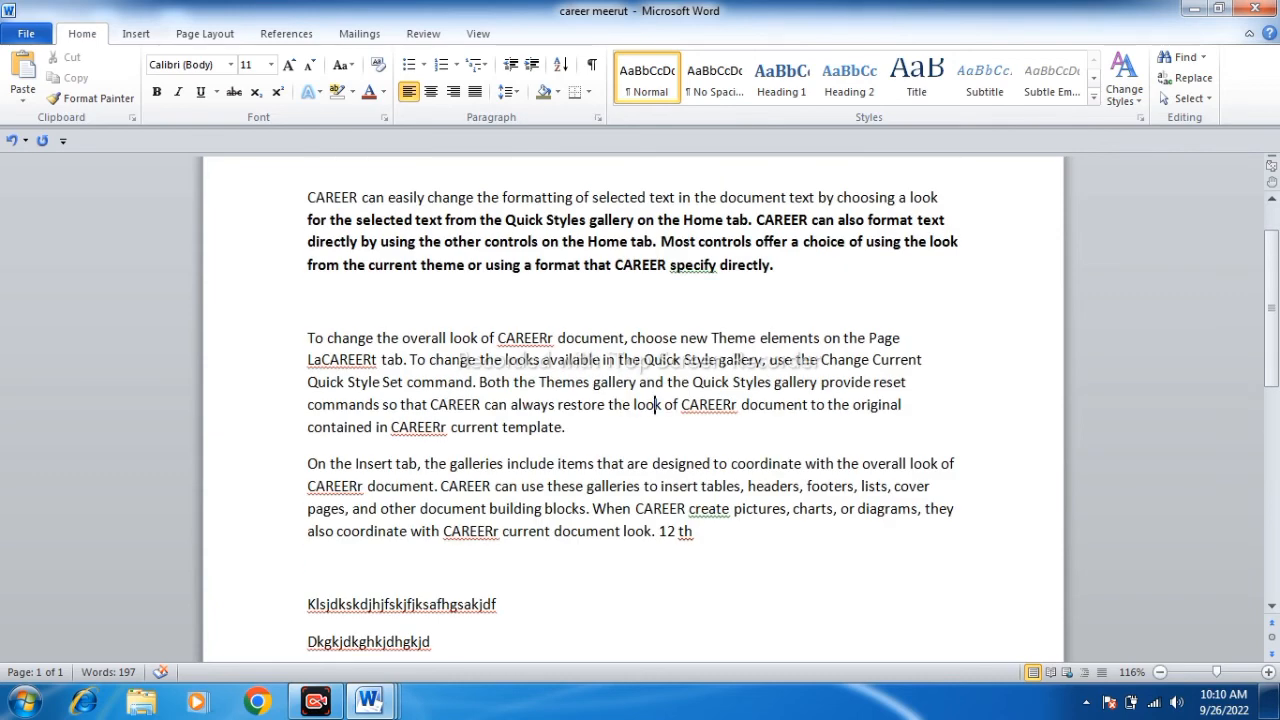
pyautogui.scroll(2, 640, 400)
pyautogui.scroll(-2, 640, 400)
pyautogui.scroll(2, 640, 400)
pyautogui.scroll(-5, 640, 400)
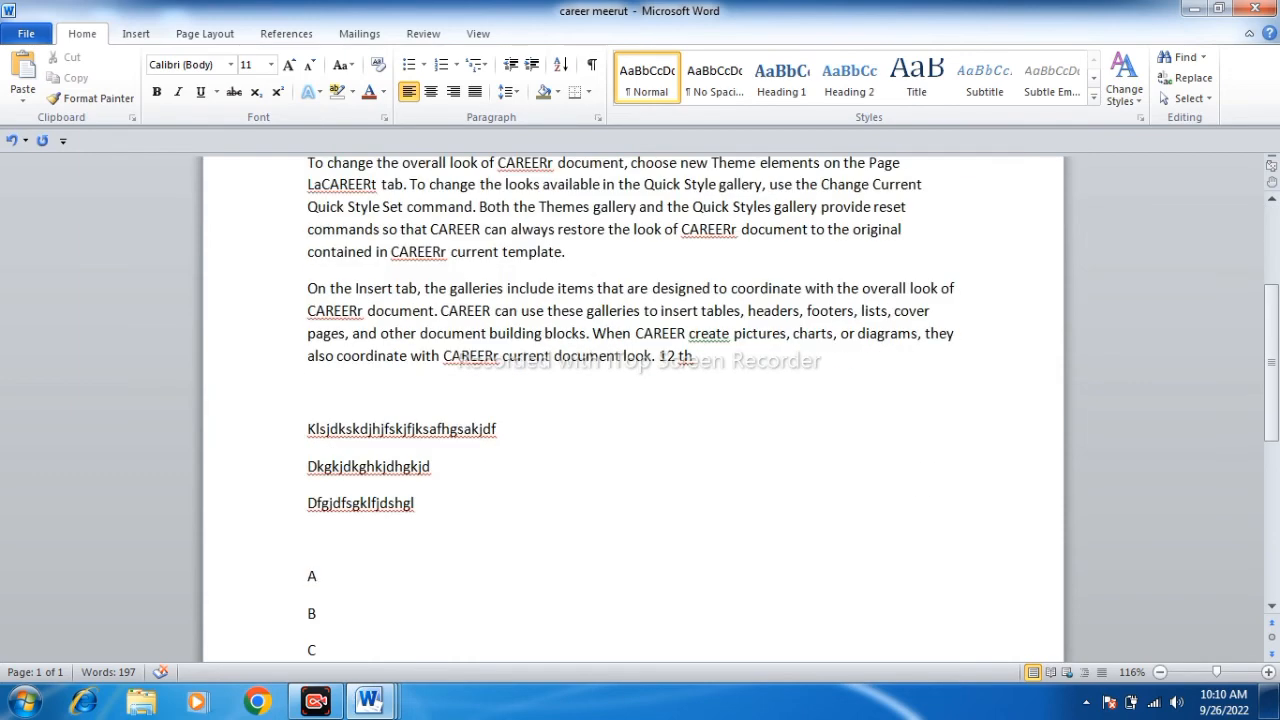
pyautogui.hotkey('ctrl', 'a')
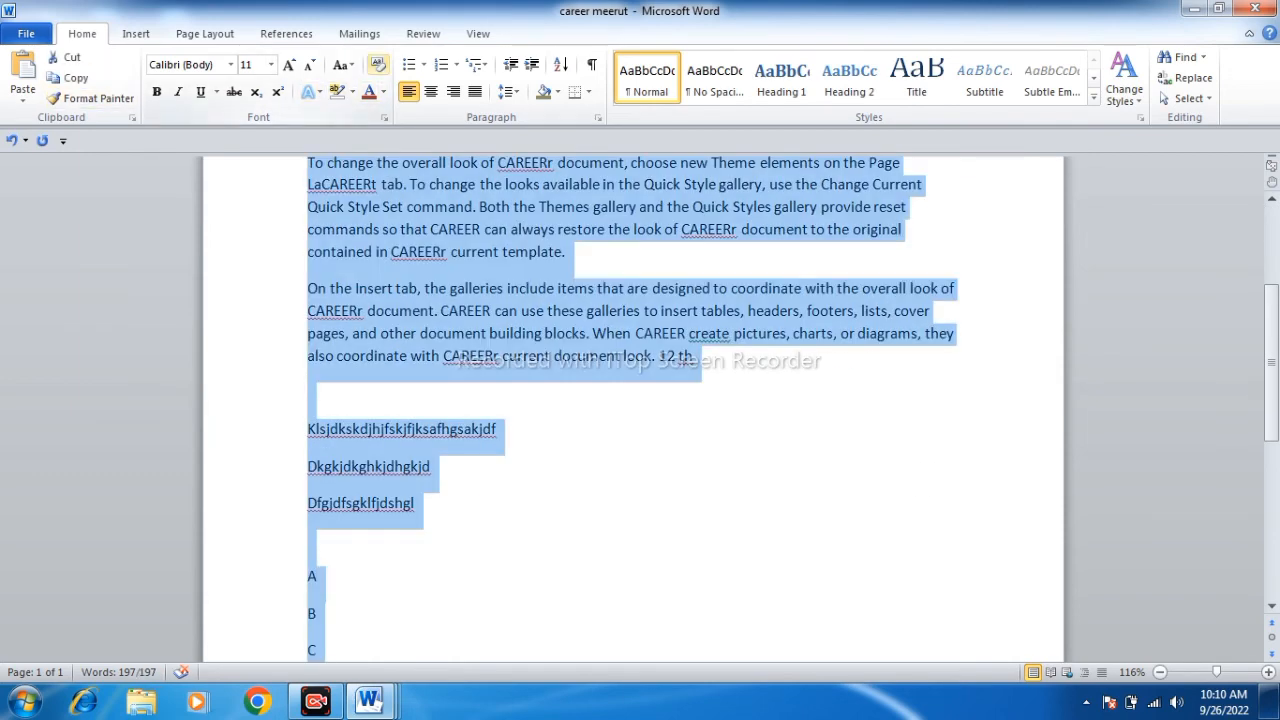
pyautogui.click(378, 65)
pyautogui.scroll(4, 633, 400)
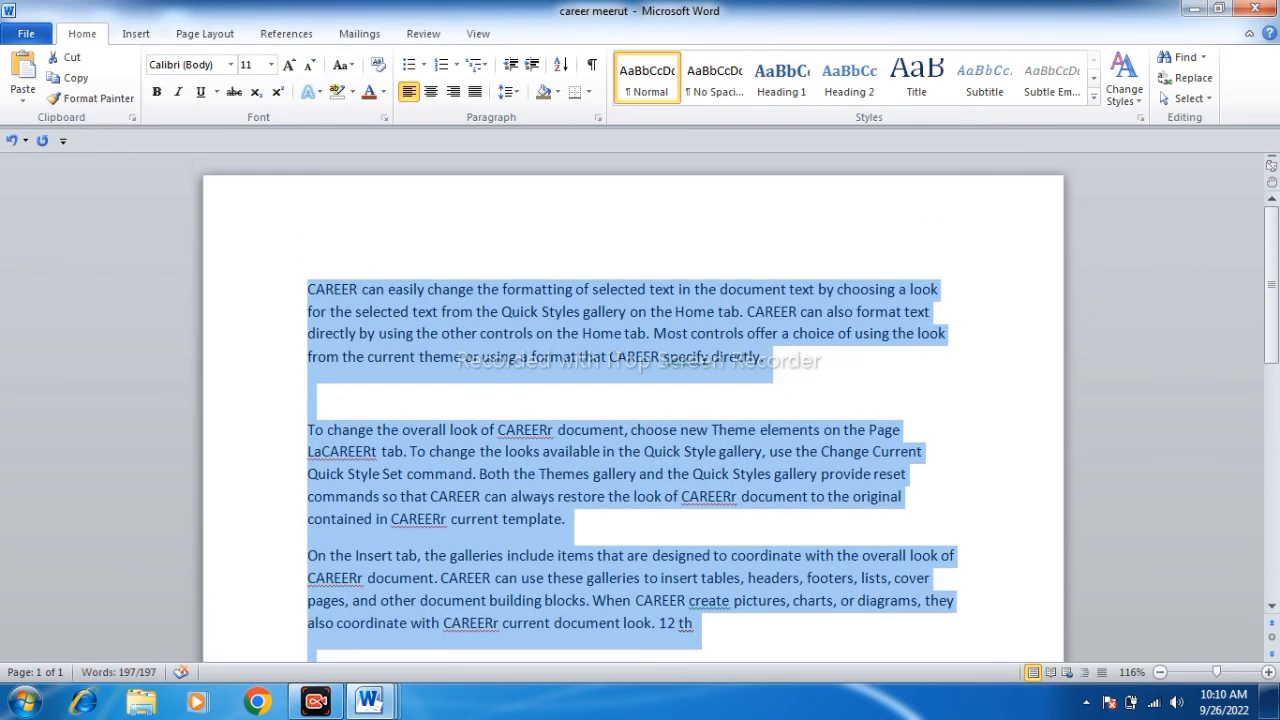
pyautogui.click(534, 452)
# - Bold the first paragraph's text from its start through "using the other controls"
pyautogui.moveTo(307, 289); pyautogui.dragTo(535, 333)
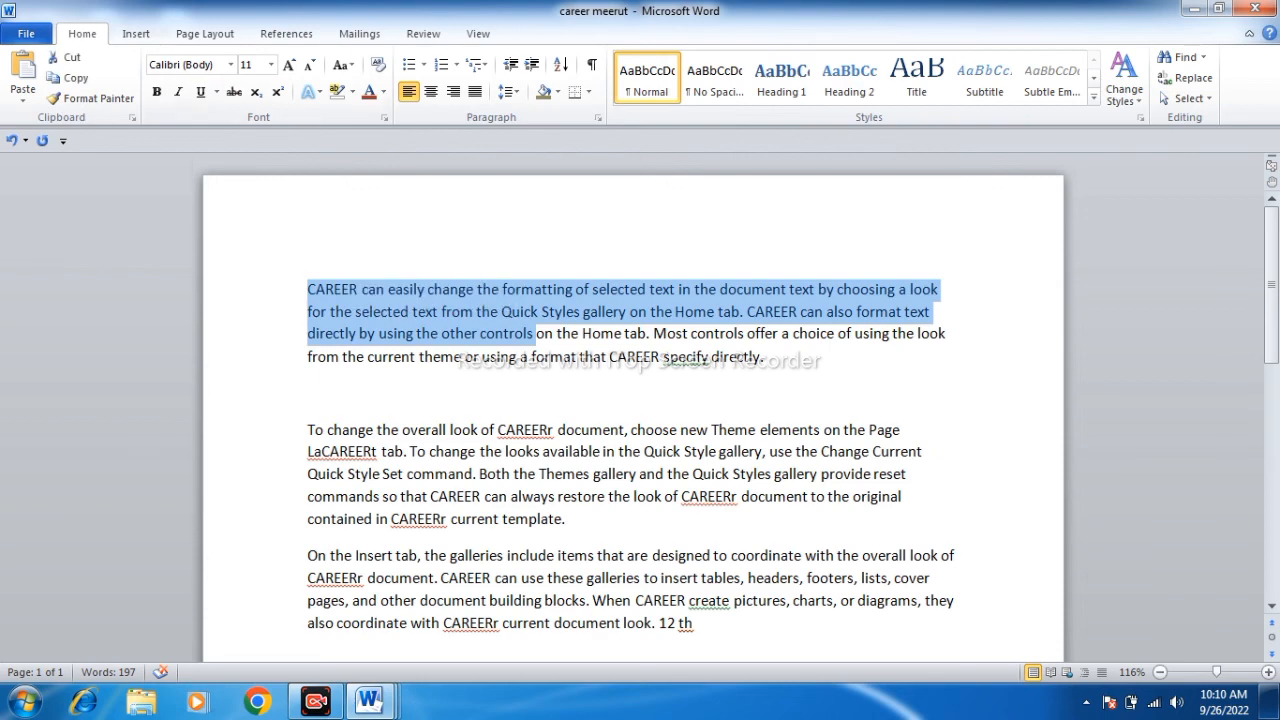
pyautogui.click(156, 91)
pyautogui.click(307, 392)
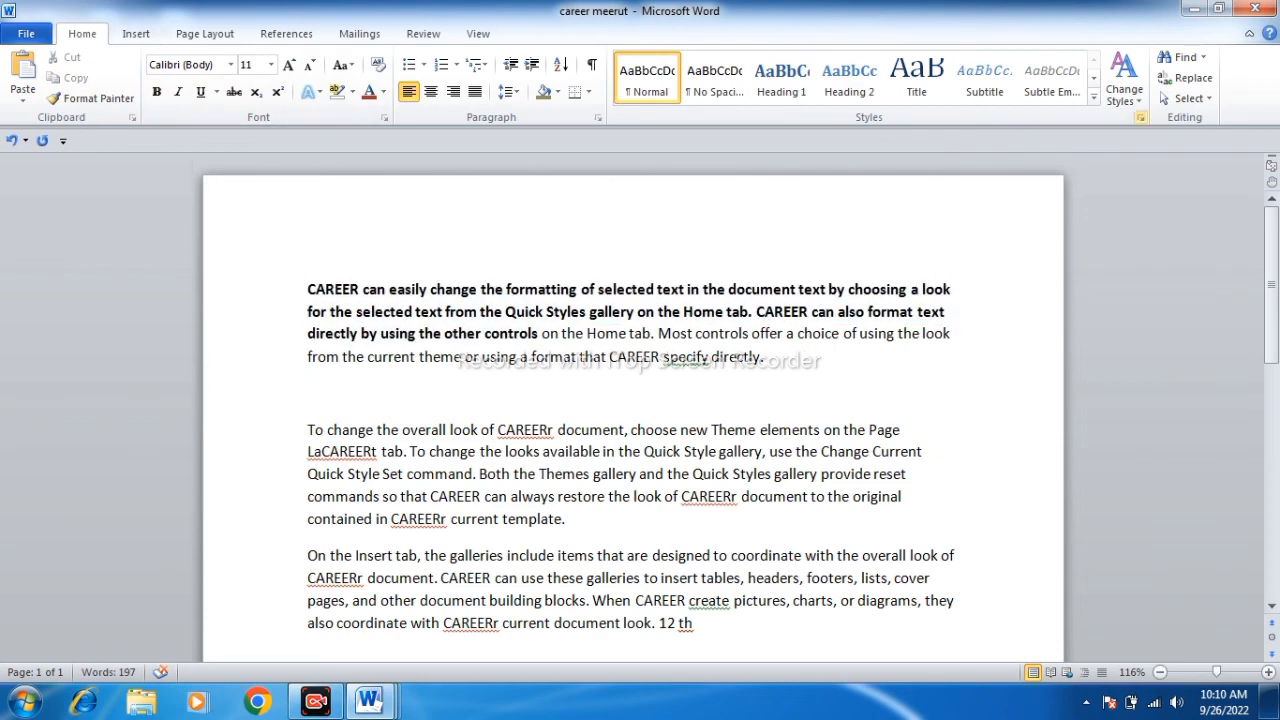
# - Select text with similar formatting from the blank line below the partly bold paragraph, and clear the selection
pyautogui.click(1185, 98)
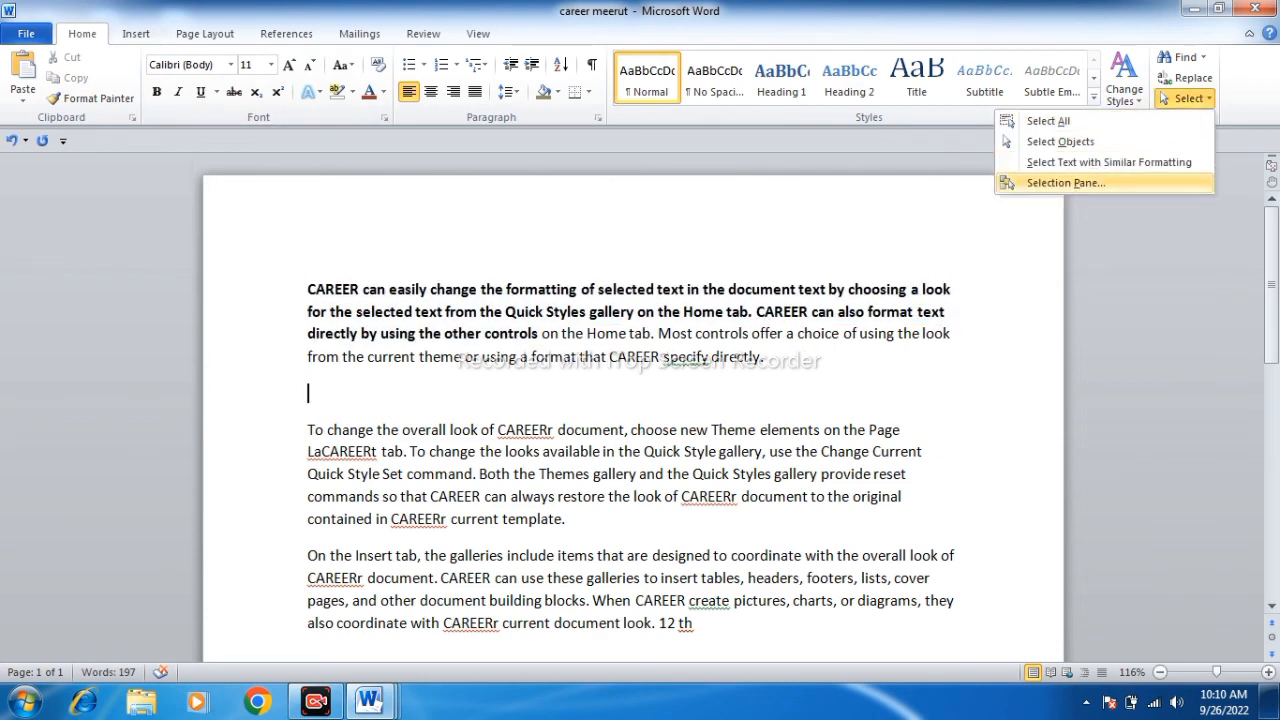
pyautogui.click(1100, 162)
pyautogui.click(773, 289)
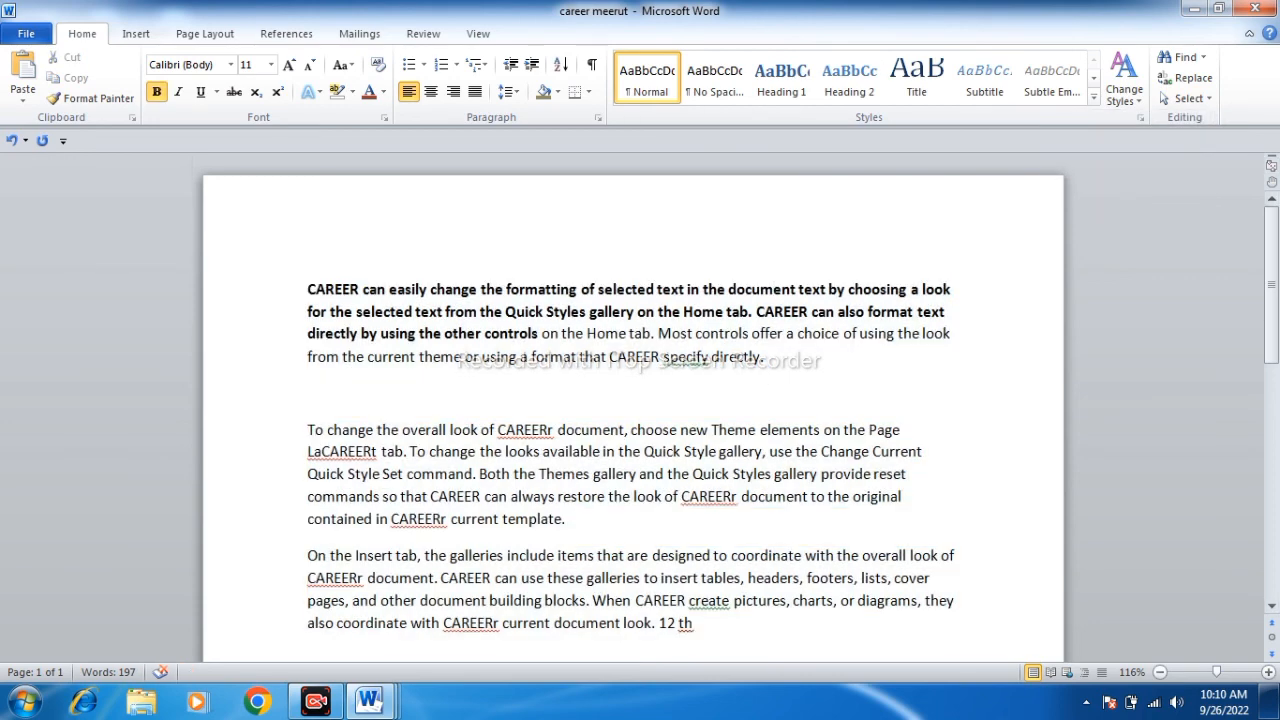
pyautogui.click(1163, 98)
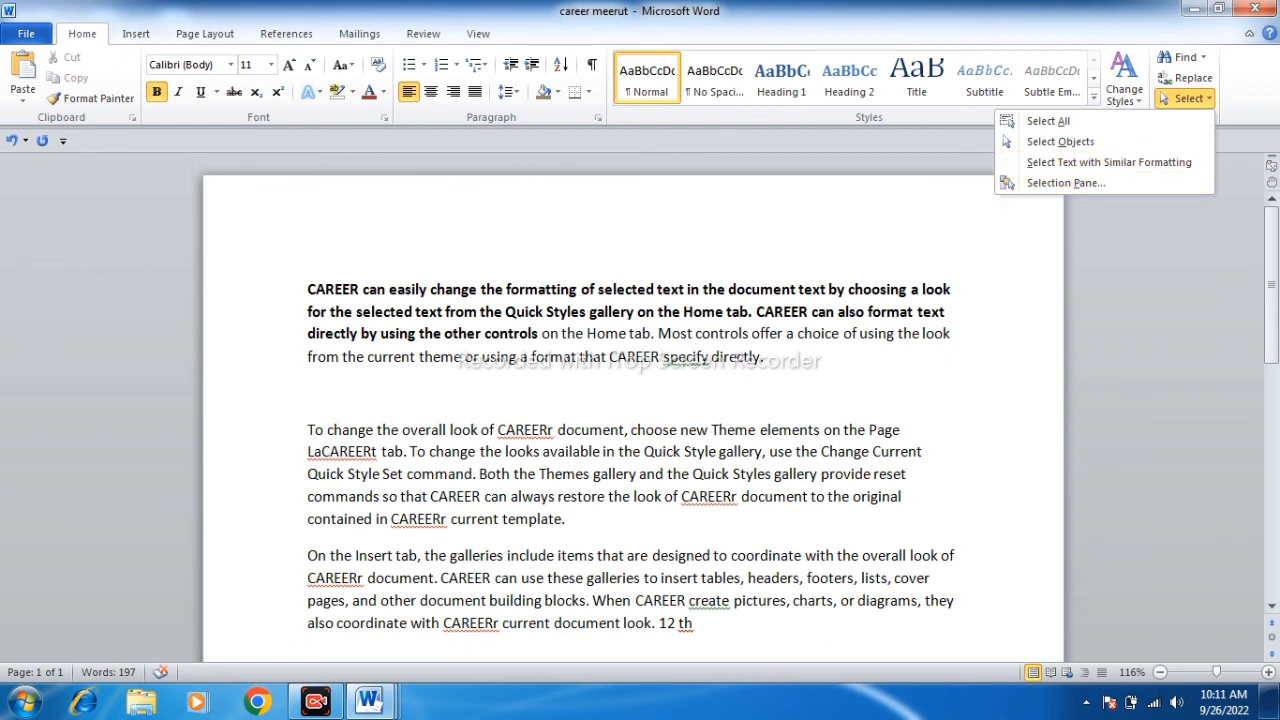
pyautogui.click(774, 290)
# - Colour the second paragraph's text from "To change the looks" through "always restore" in the lightest red theme tint
pyautogui.moveTo(404, 452); pyautogui.dragTo(607, 497)
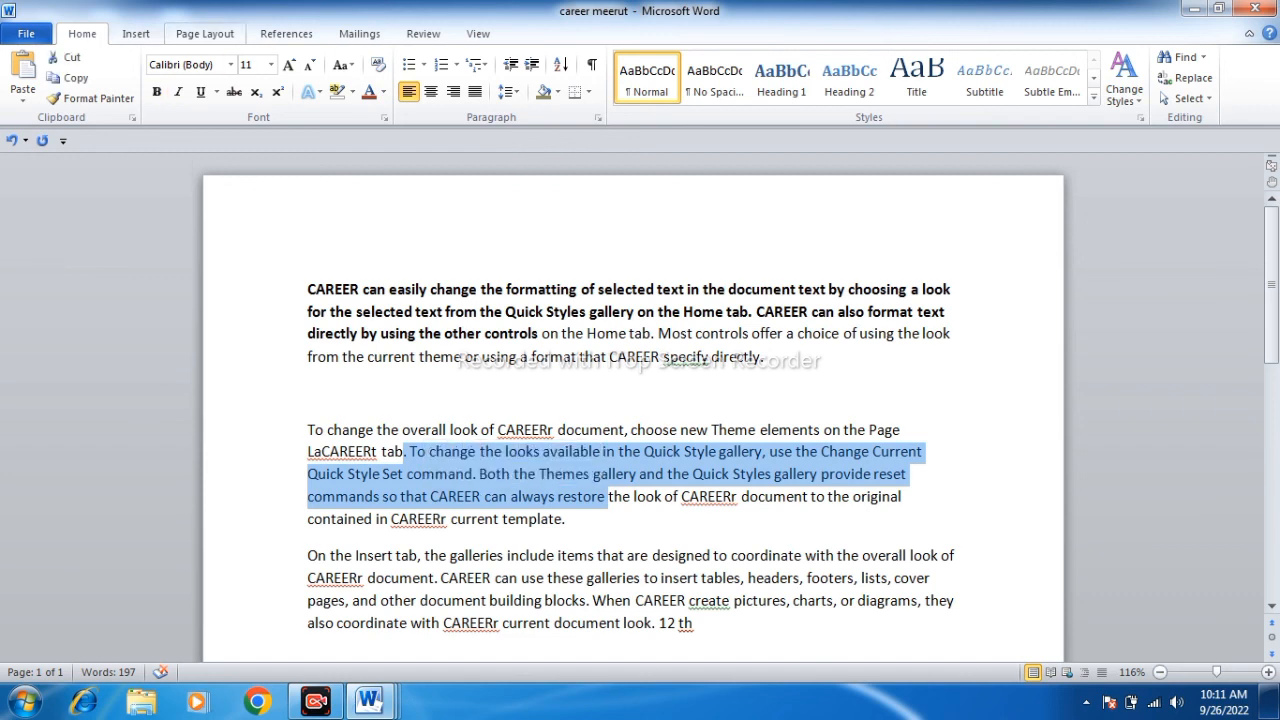
pyautogui.click(383, 92)
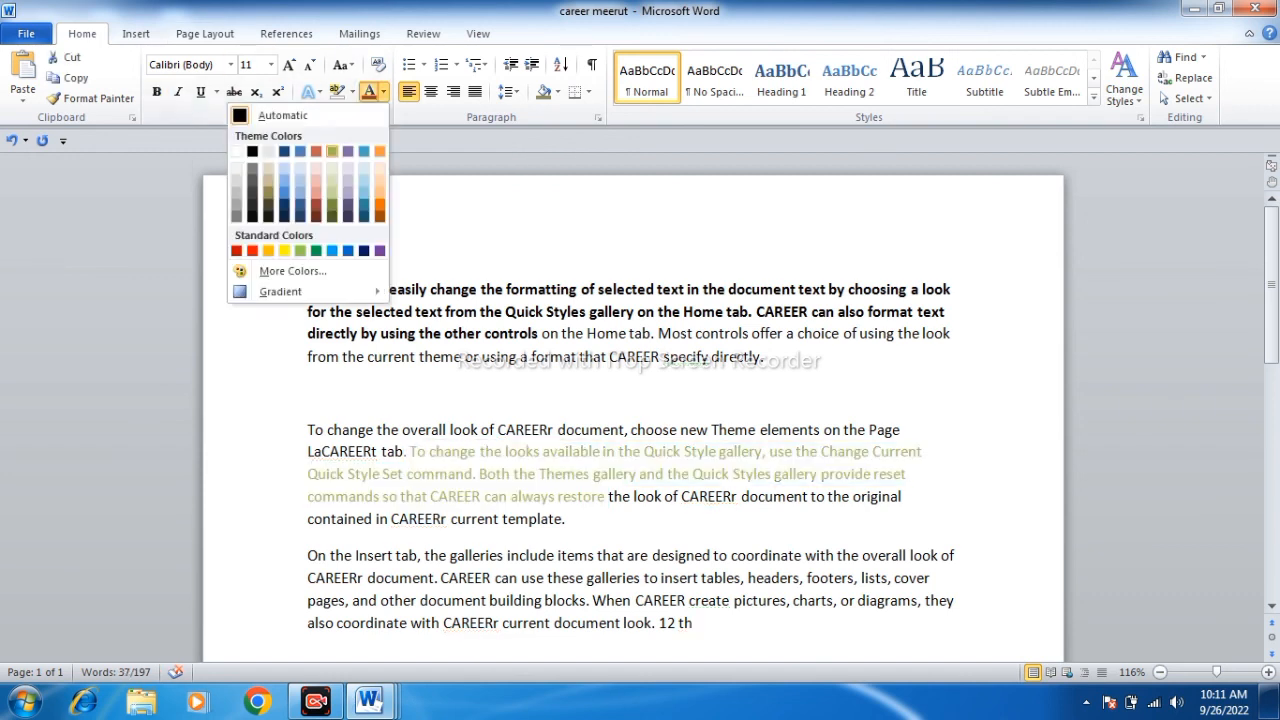
pyautogui.click(316, 168)
# - Select text with similar formatting from the non-bold part of the first paragraph, and clear the selection
pyautogui.click(812, 333)
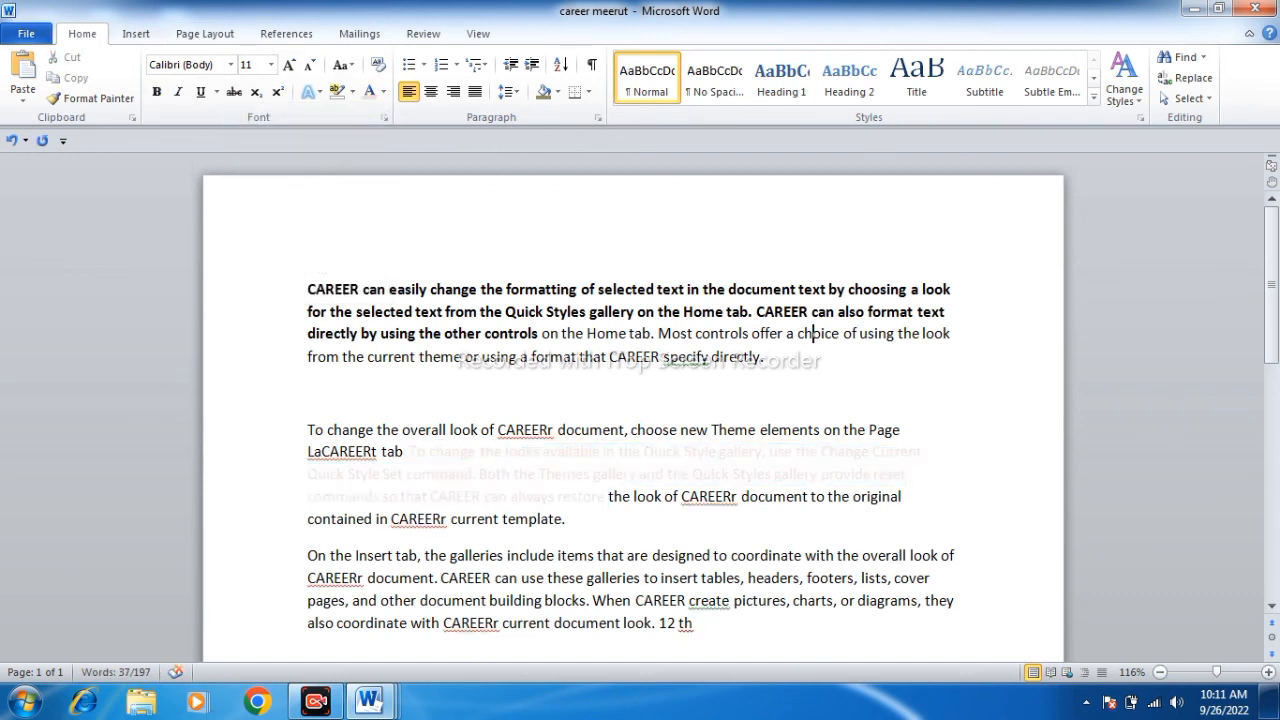
pyautogui.click(1188, 98)
pyautogui.click(1108, 162)
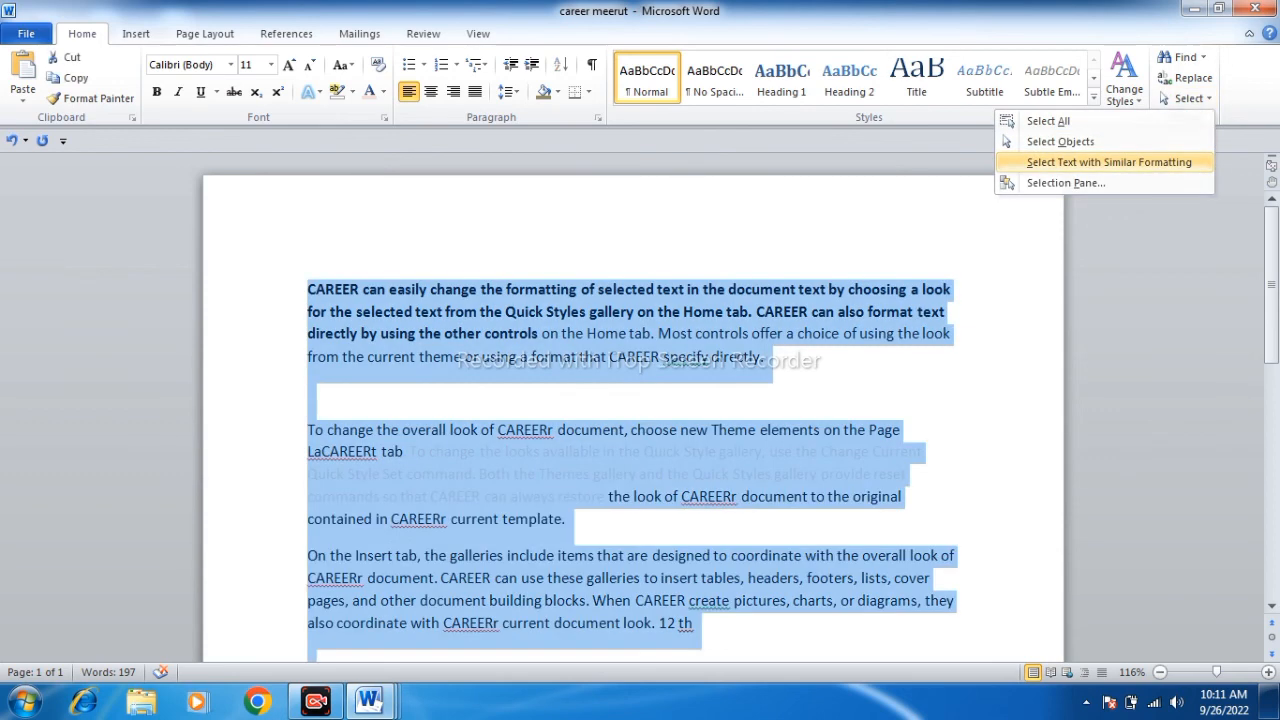
pyautogui.click(866, 312)
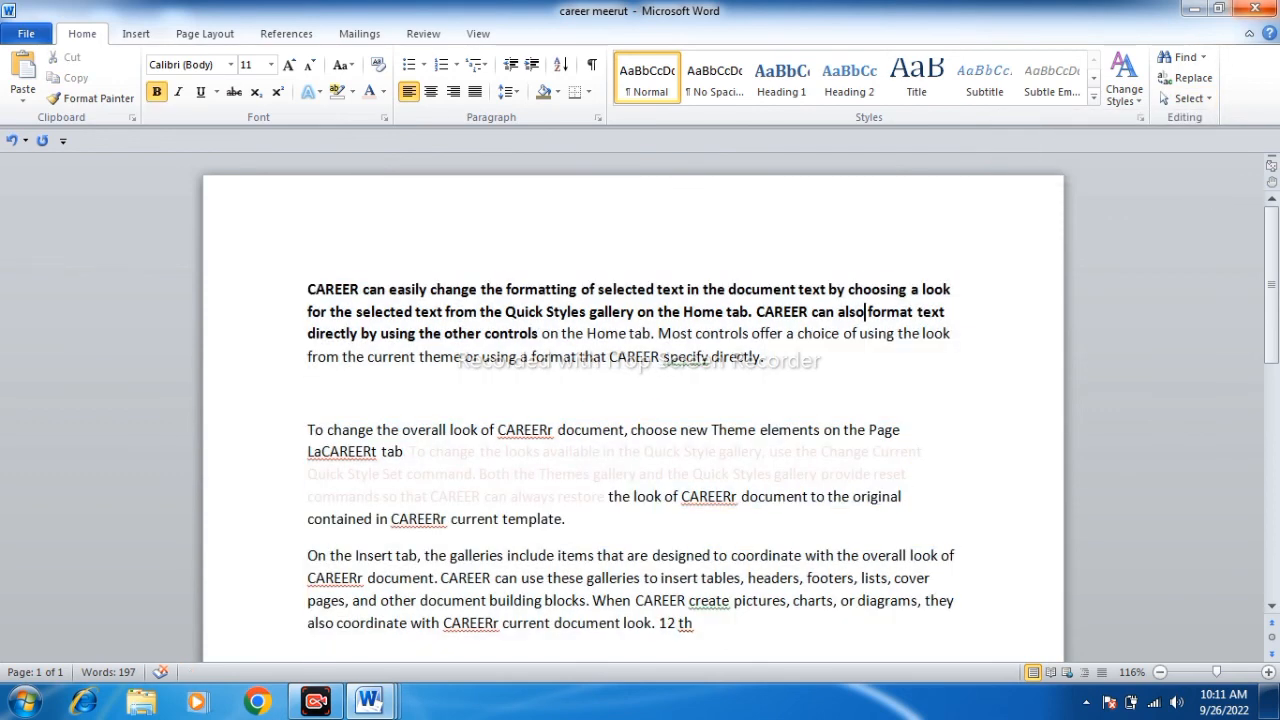
# - Check the Selection Pane for shapes on the page, and close it
pyautogui.click(1188, 98)
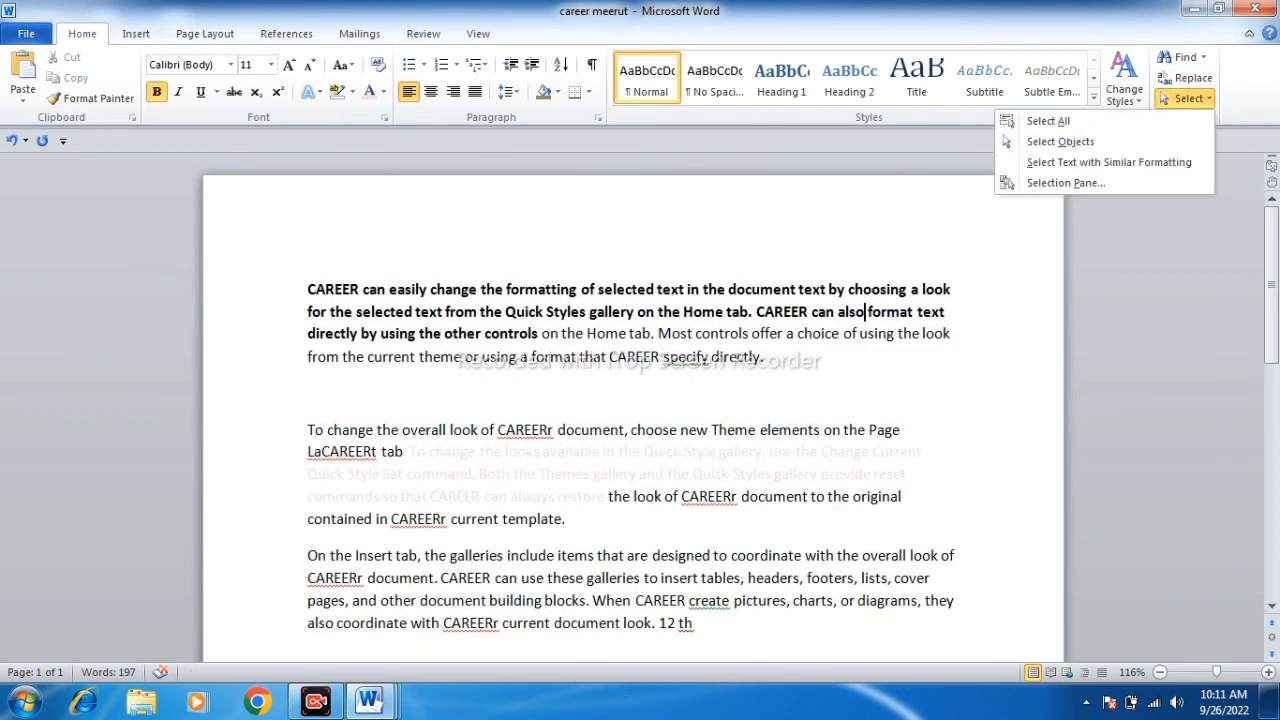
pyautogui.click(1065, 183)
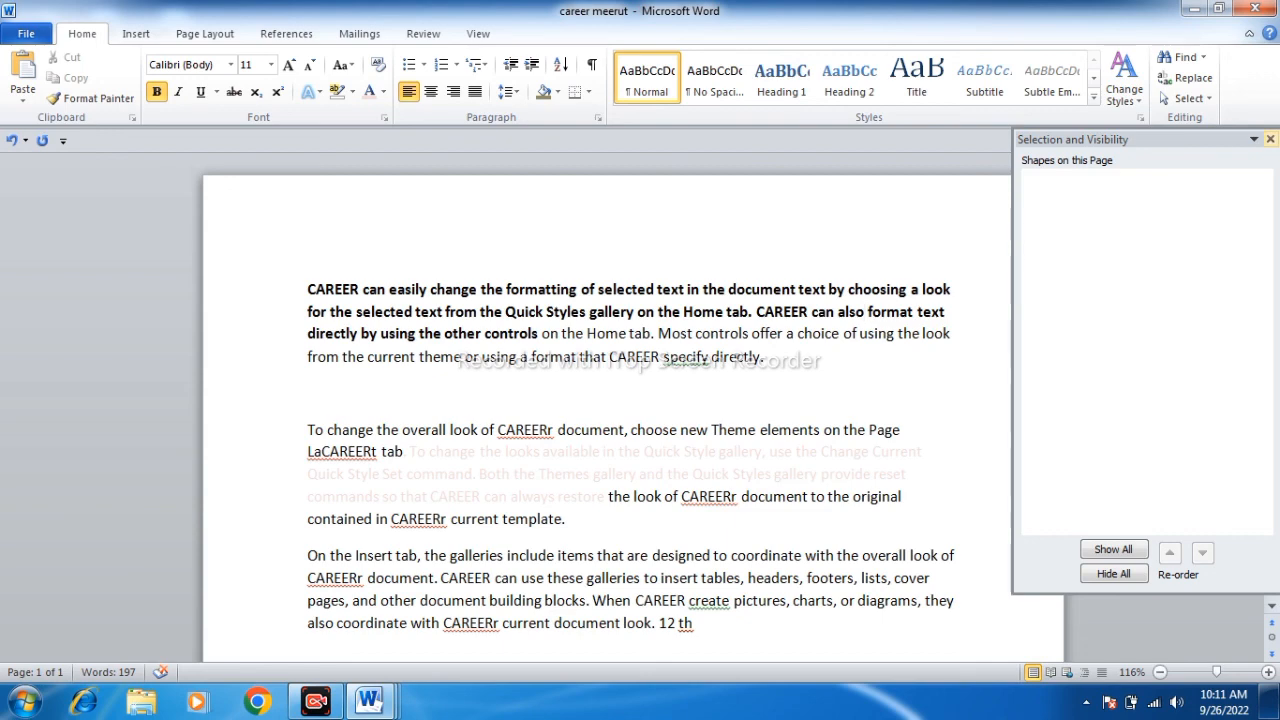
pyautogui.click(1270, 139)
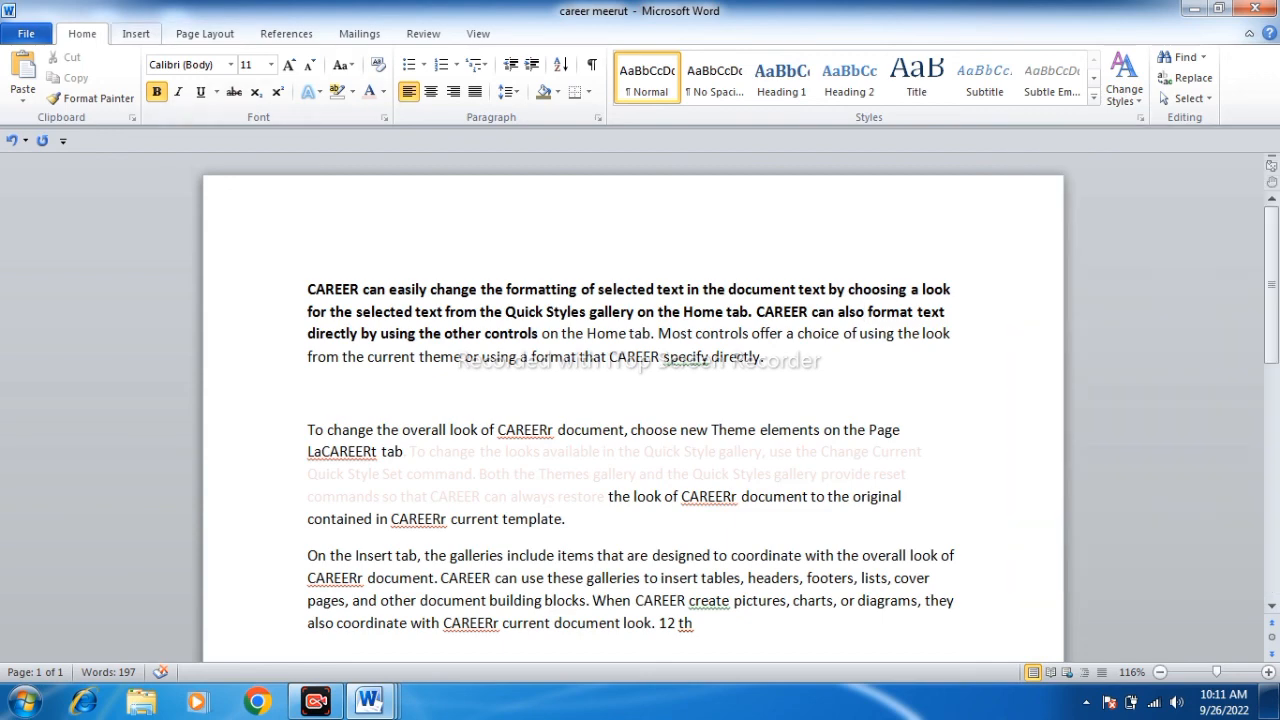
# - Draw a rectangle about 1.8" high and 3.77" wide over the first two paragraphs, and deselect it
pyautogui.click(136, 33)
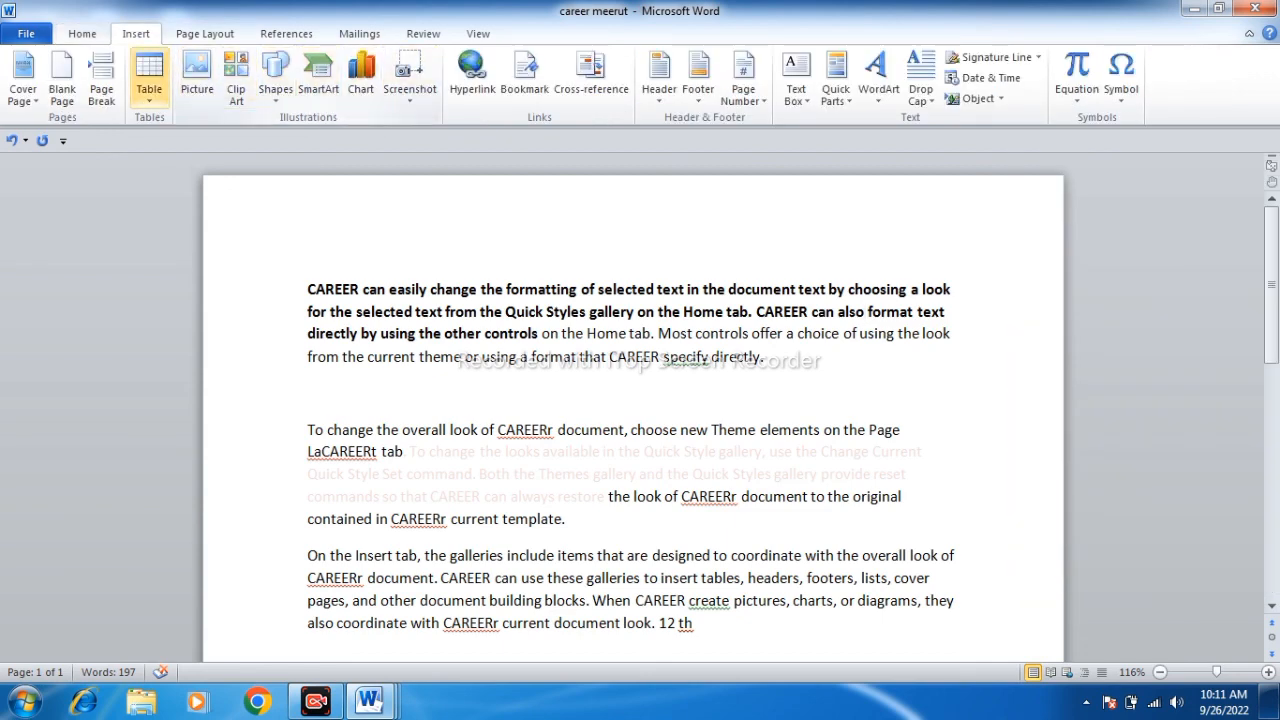
pyautogui.click(275, 75)
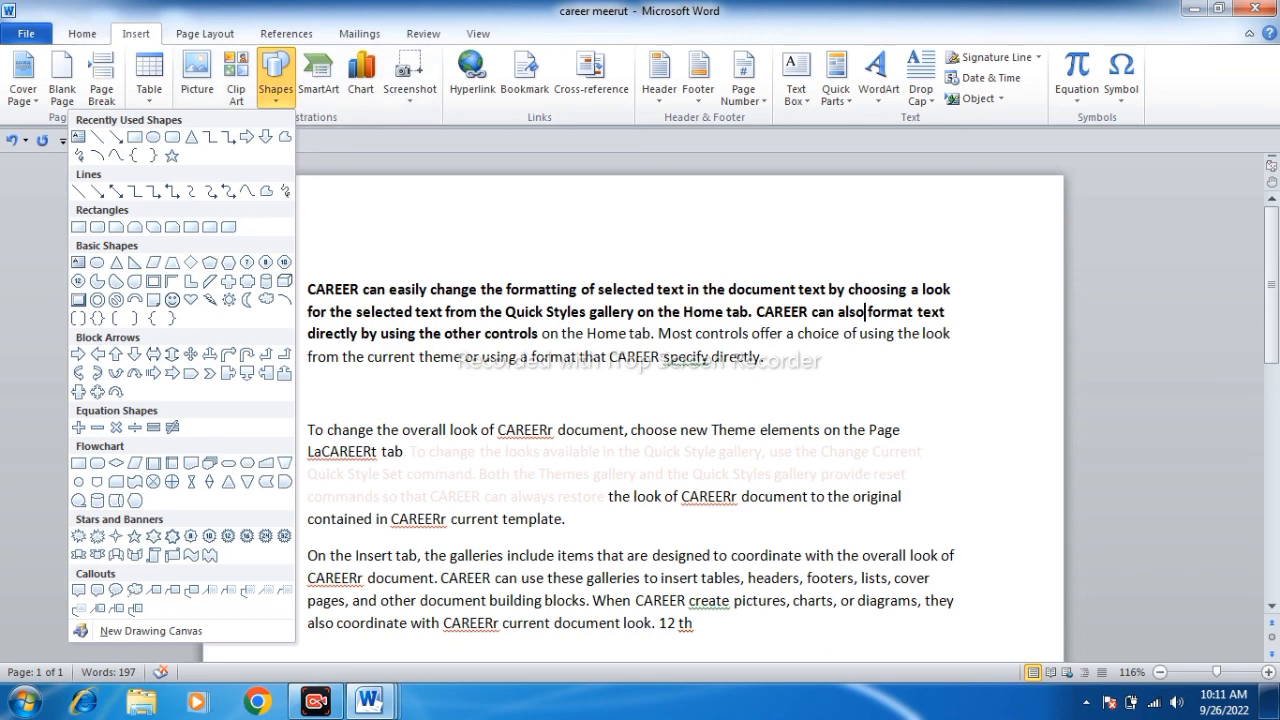
pyautogui.click(78, 226)
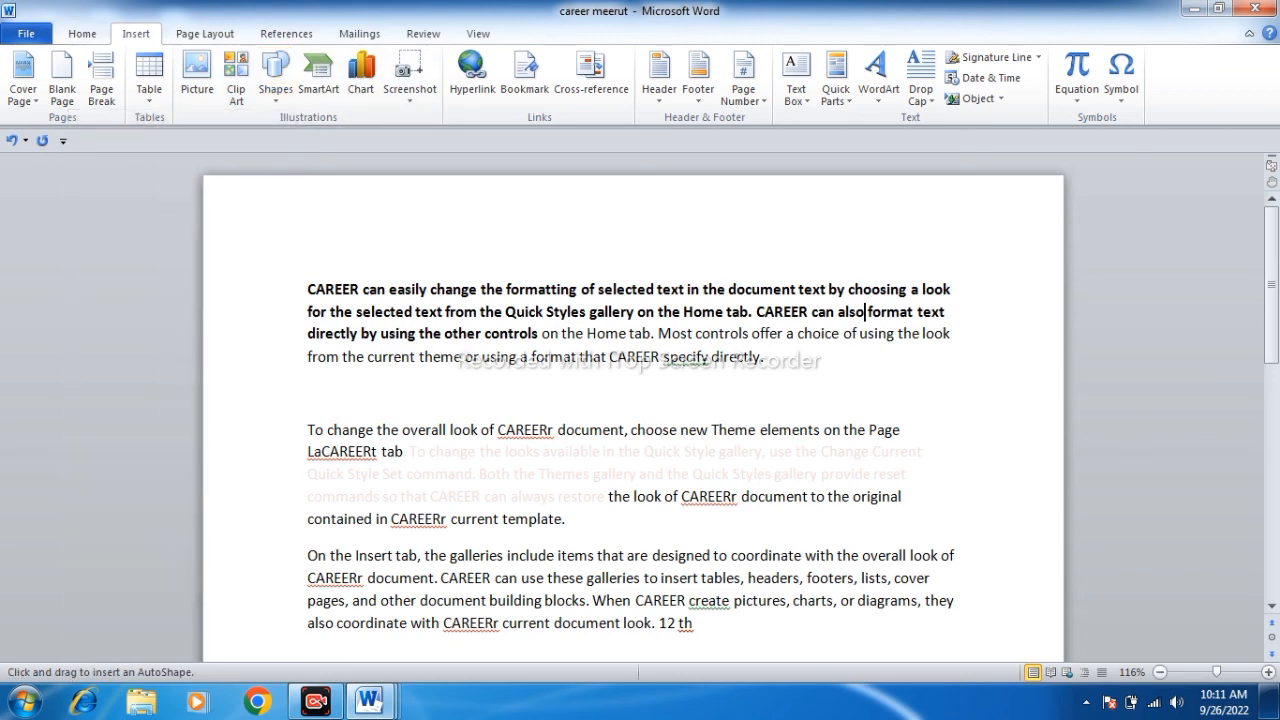
pyautogui.moveTo(442, 350)
pyautogui.mouseDown()
pyautogui.moveTo(500, 398)
pyautogui.moveTo(760, 532)
pyautogui.moveTo(836, 539)
pyautogui.mouseUp()
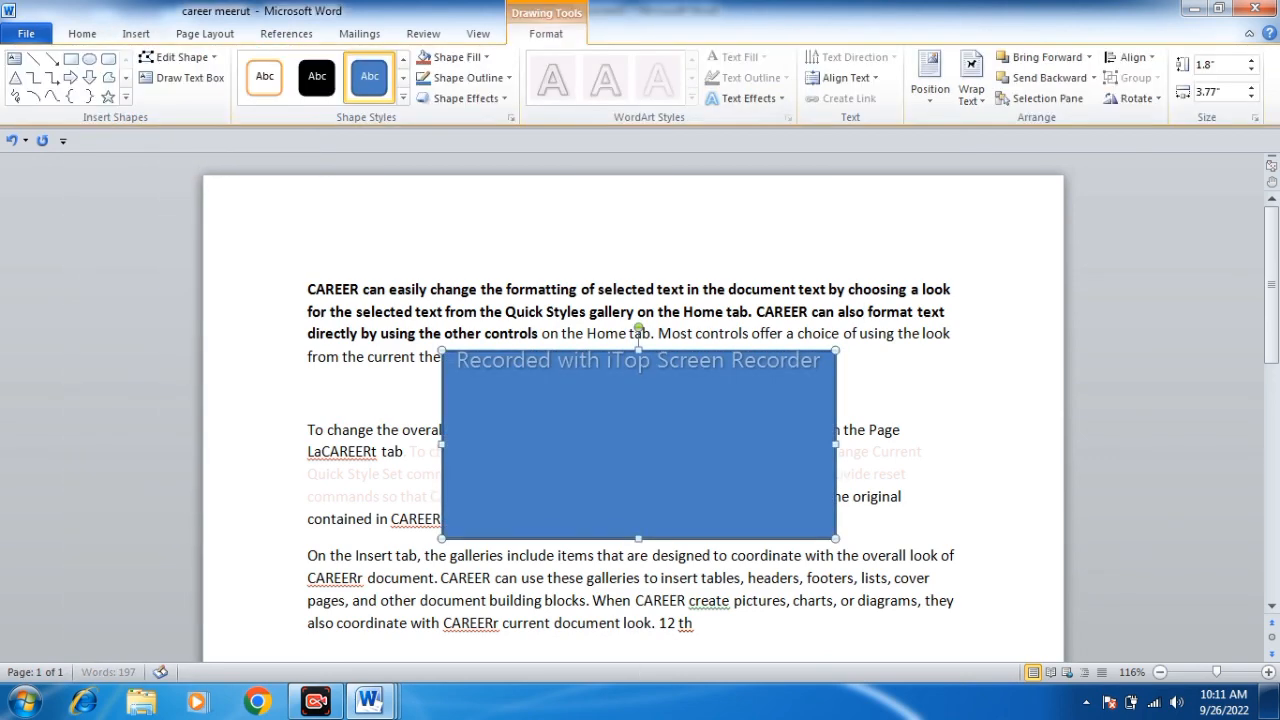
pyautogui.click(805, 289)
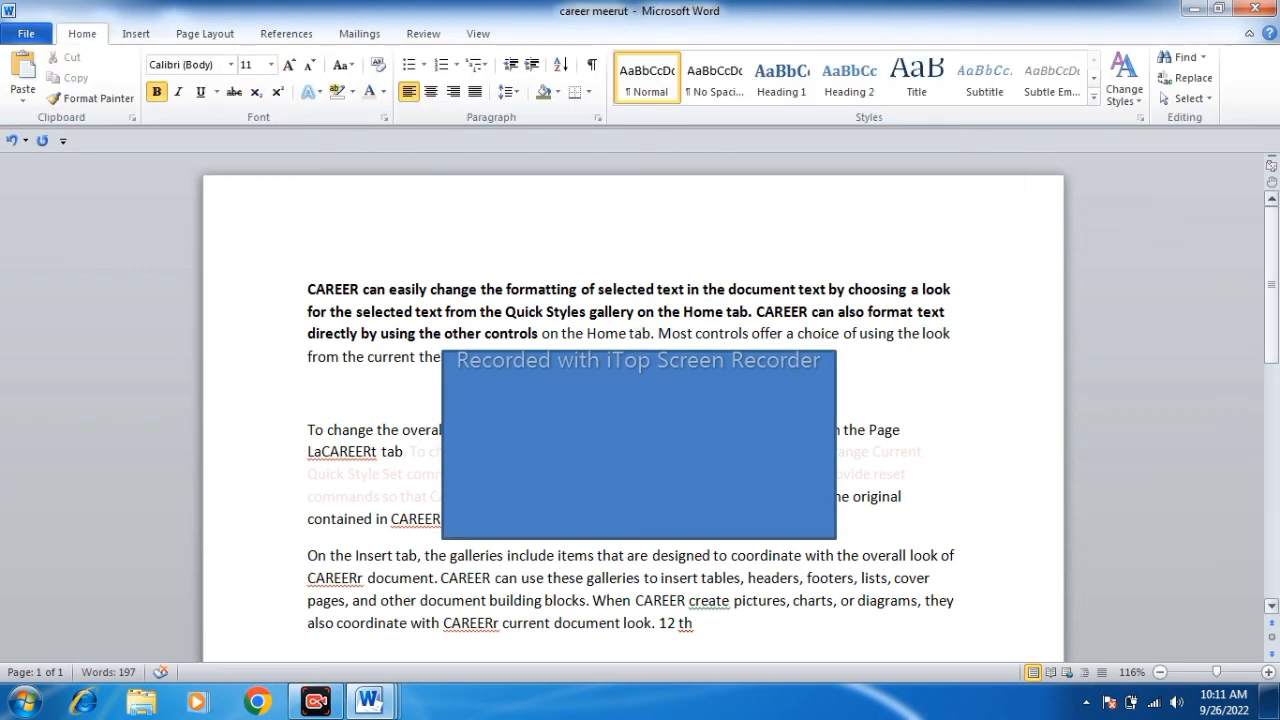
# - Show the Selection Pane and switch the rectangle's visibility off and on repeatedly, leaving it visible
pyautogui.click(1185, 98)
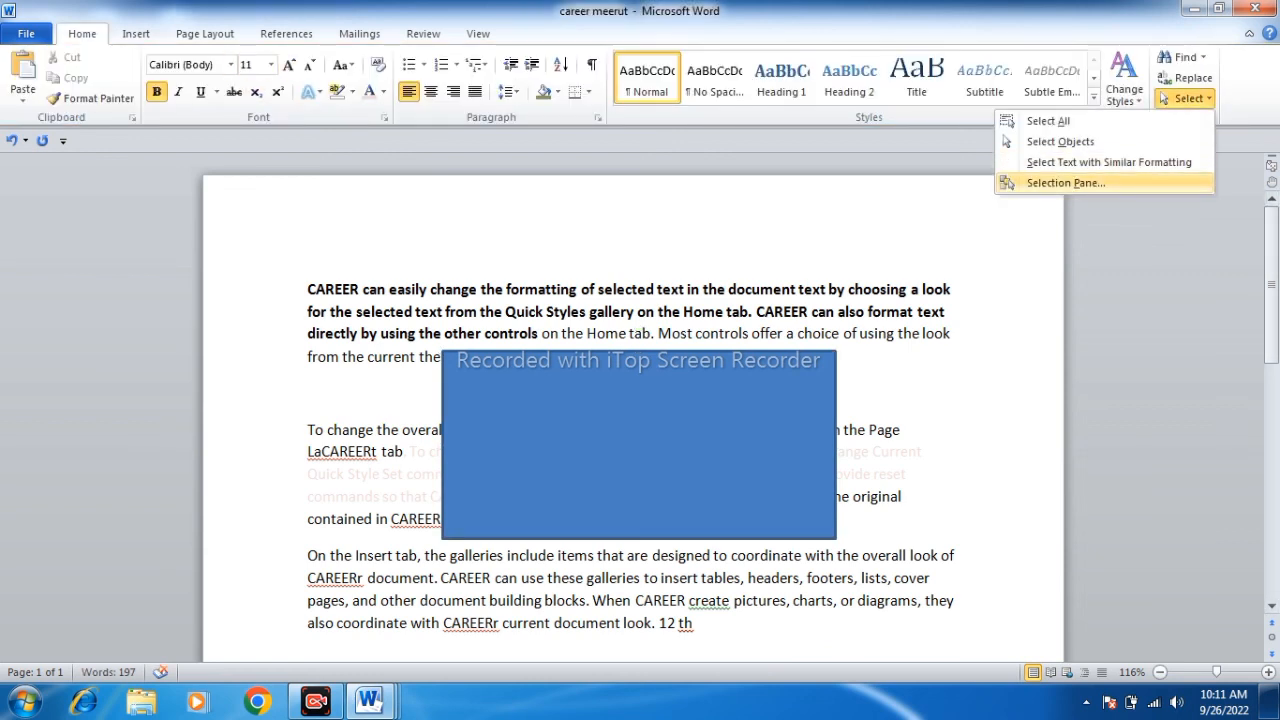
pyautogui.click(1065, 182)
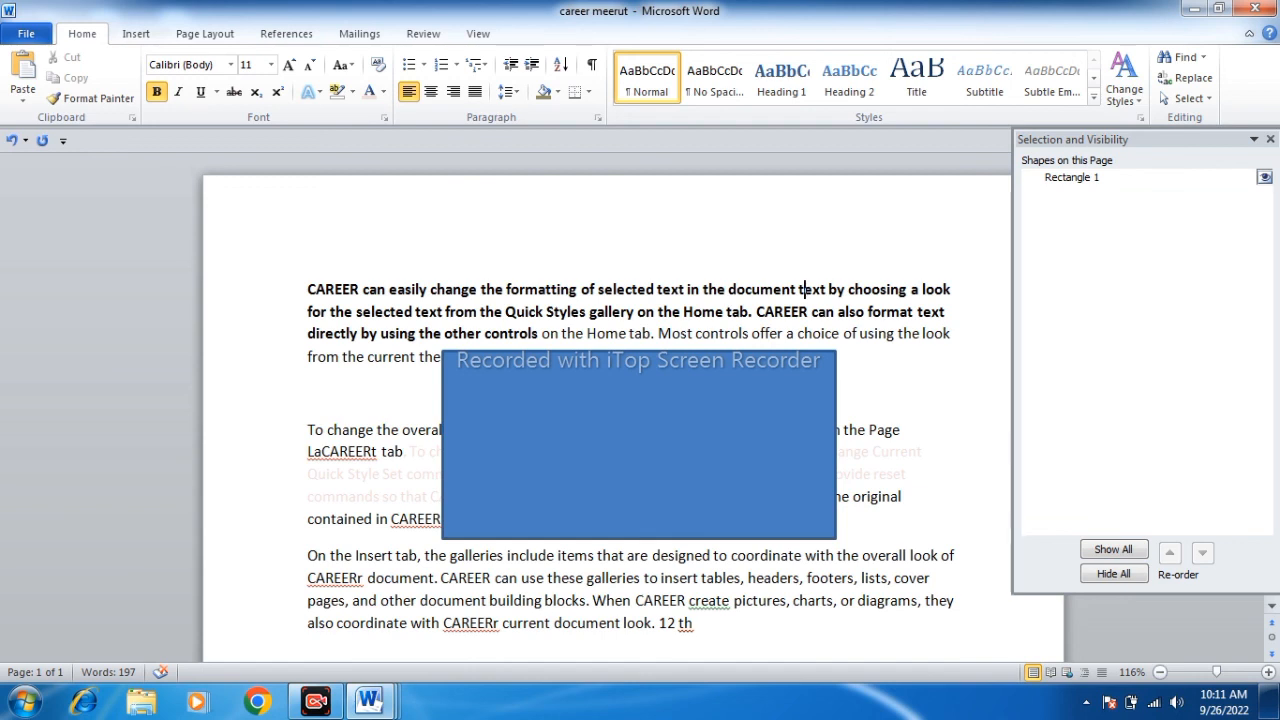
pyautogui.click(1265, 177)
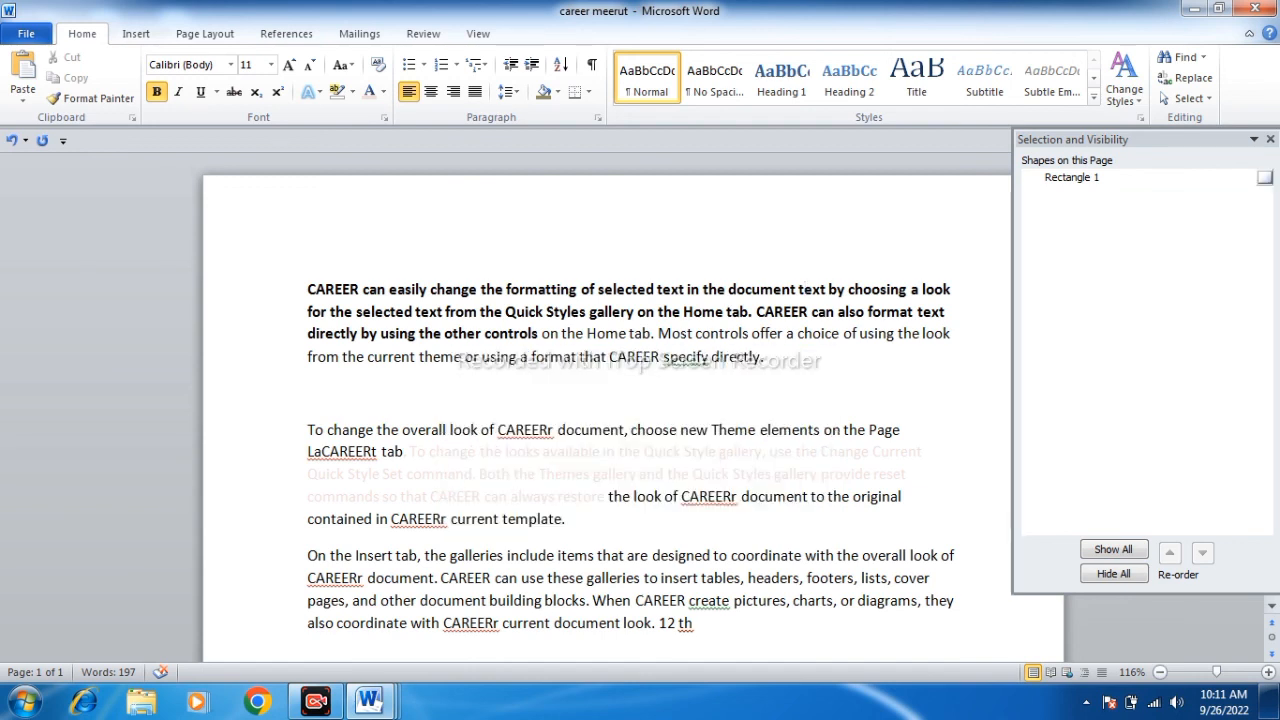
pyautogui.click(1265, 177)
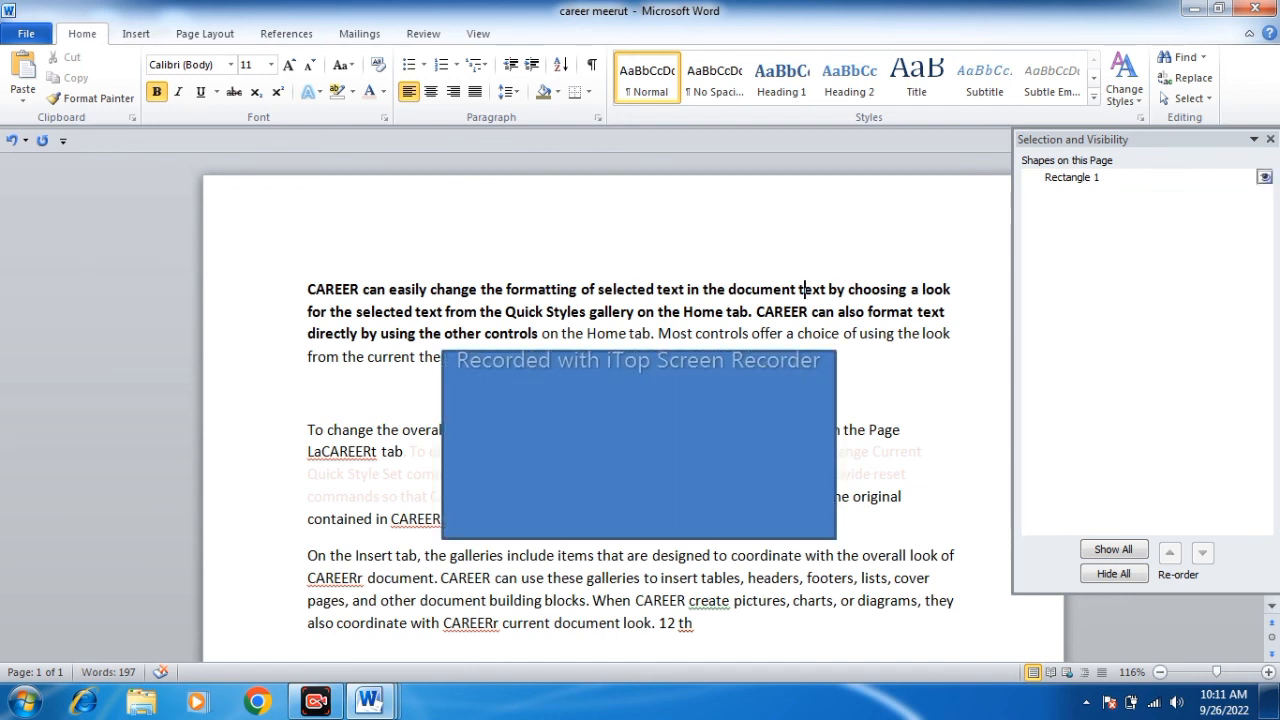
pyautogui.click(1265, 177)
pyautogui.click(1265, 177)
pyautogui.click(1265, 177)
pyautogui.click(1265, 177)
pyautogui.click(1265, 177)
pyautogui.click(1265, 177)
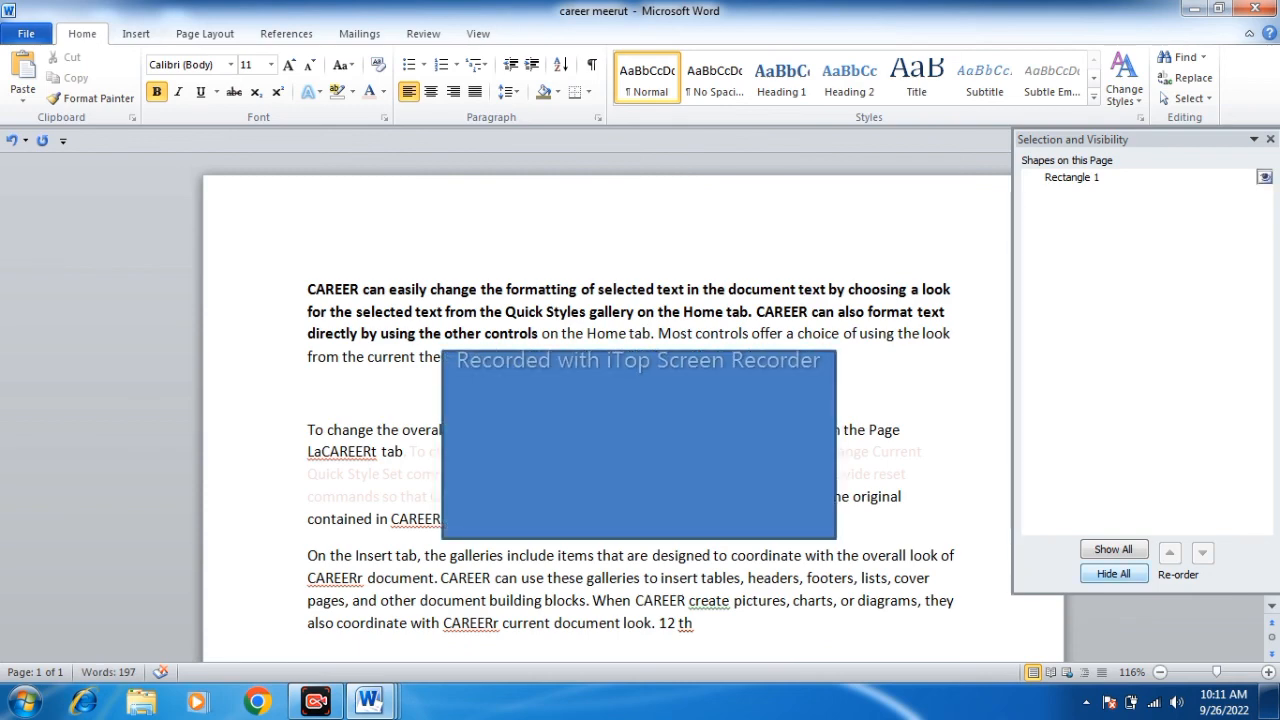
# - Hide all shapes on the page, show them all again, and close the Selection Pane
pyautogui.click(1265, 177)
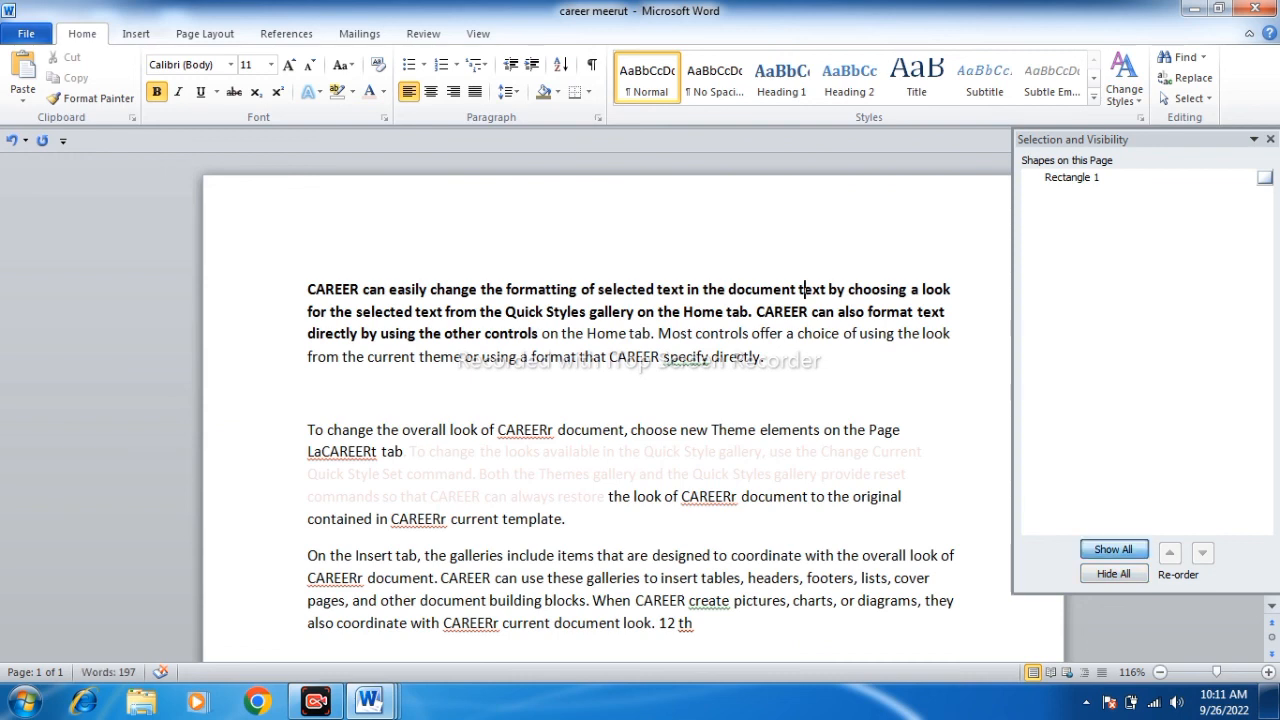
pyautogui.click(1113, 549)
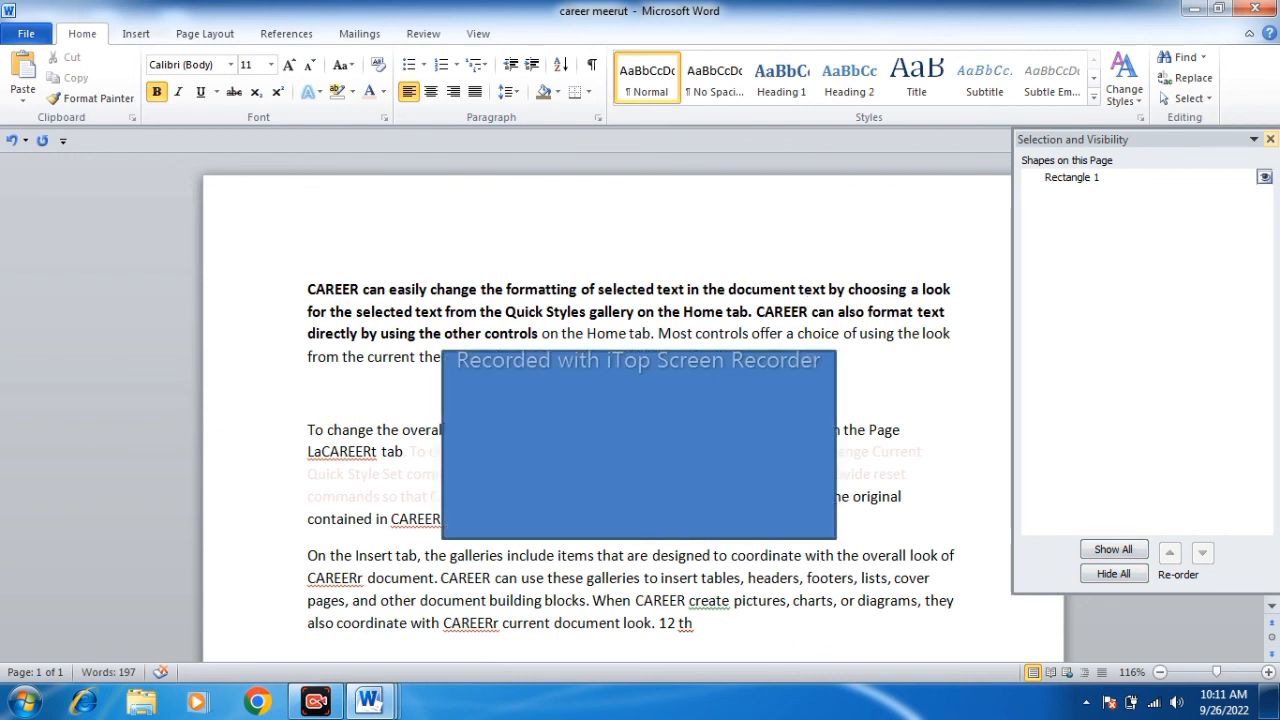
pyautogui.click(1270, 139)
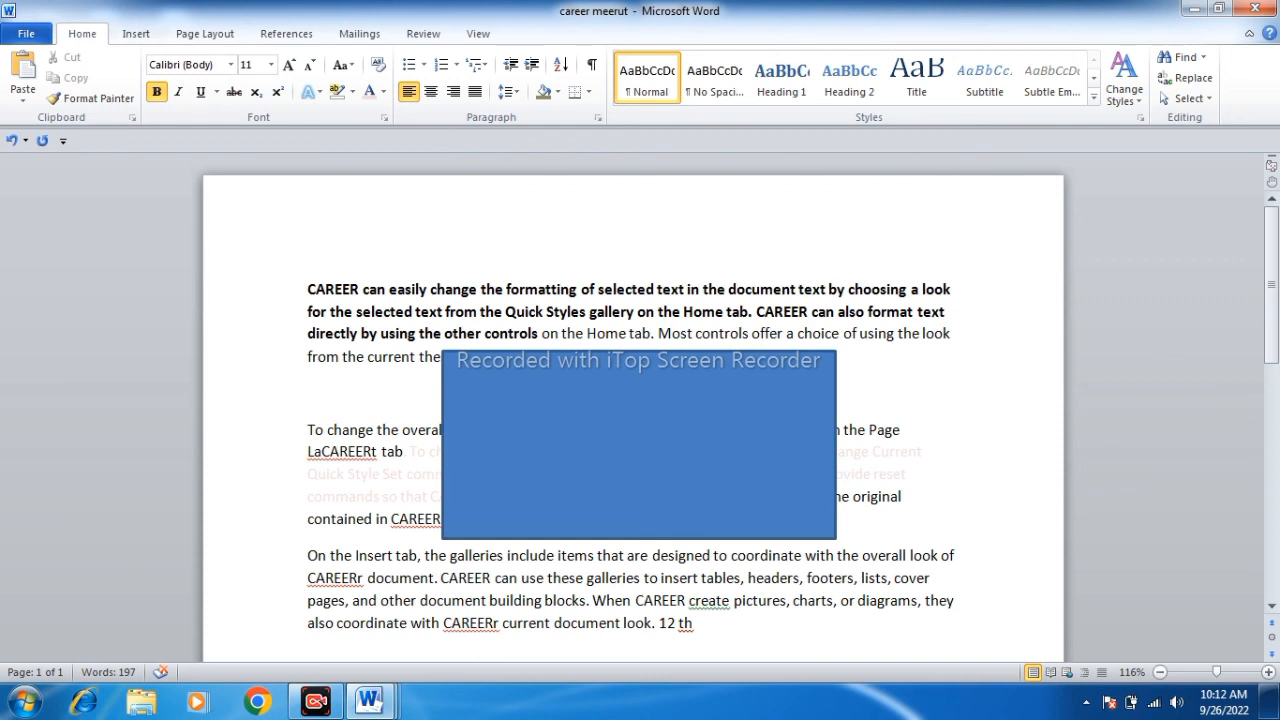
# - Select the blue rectangle on the page
pyautogui.click(638, 445)
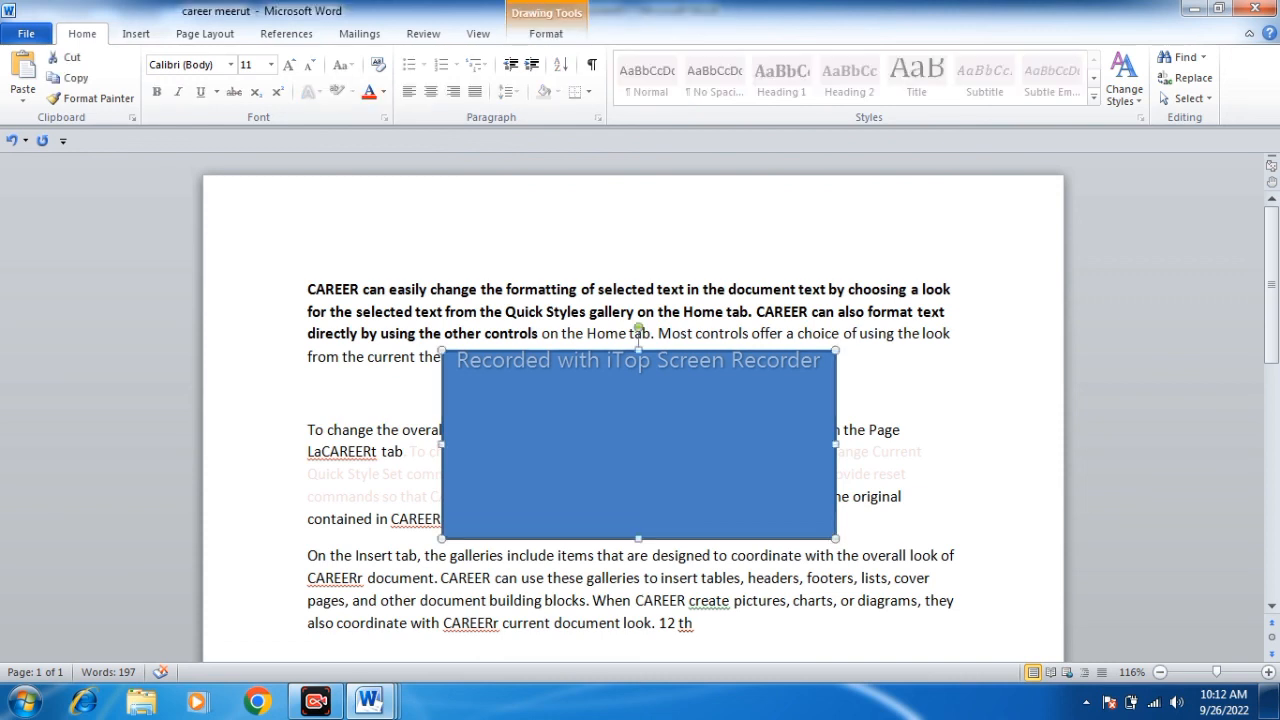